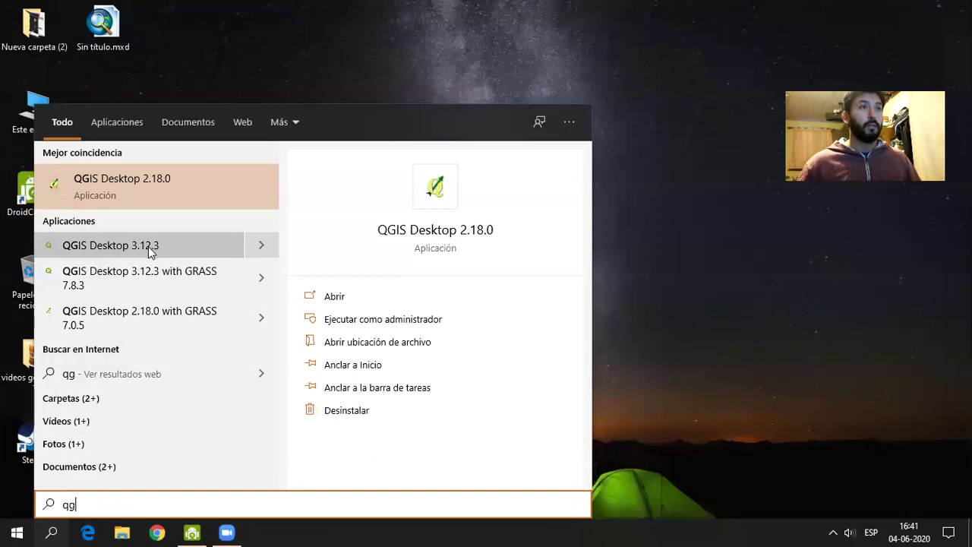
- Open QGIS Desktop 3.12.3 and check whether the installed version is up to date
click(149, 249)
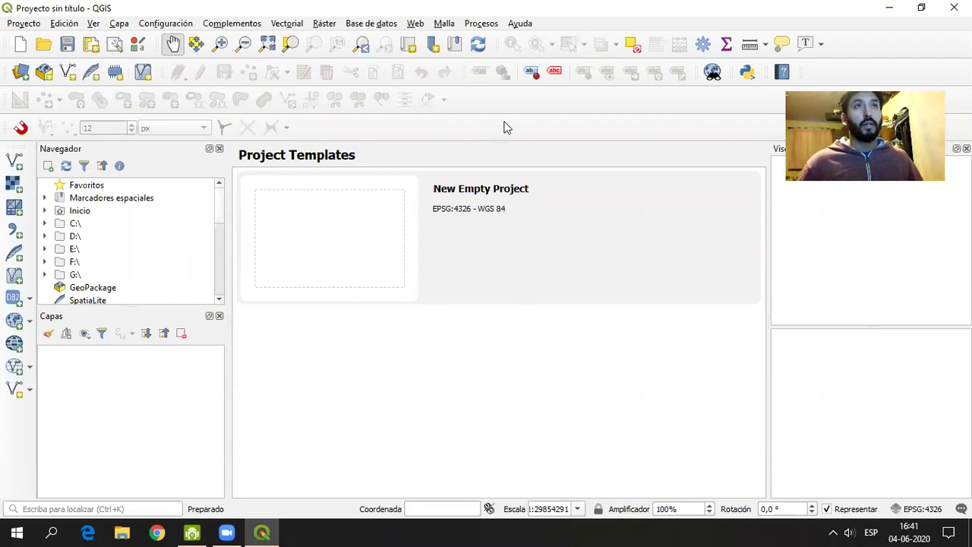
click(520, 26)
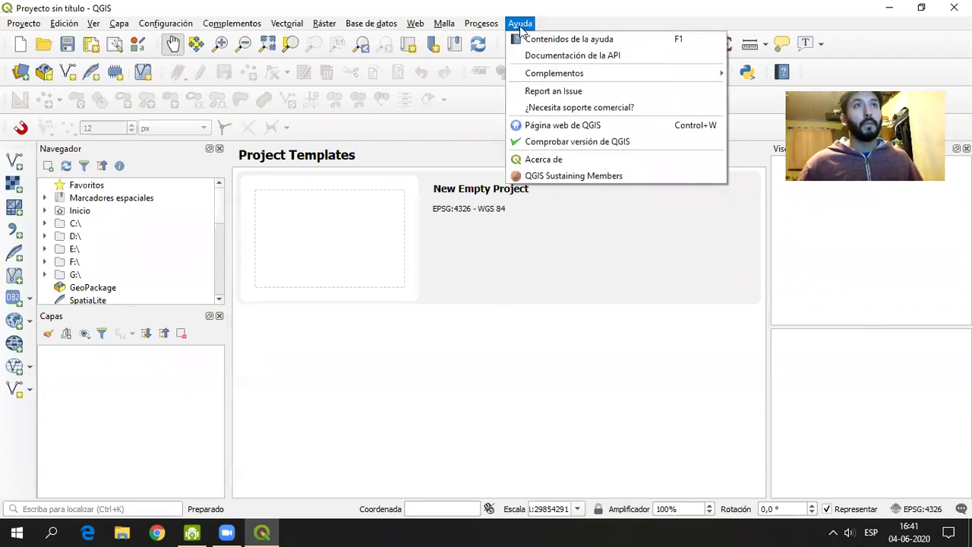
click(631, 146)
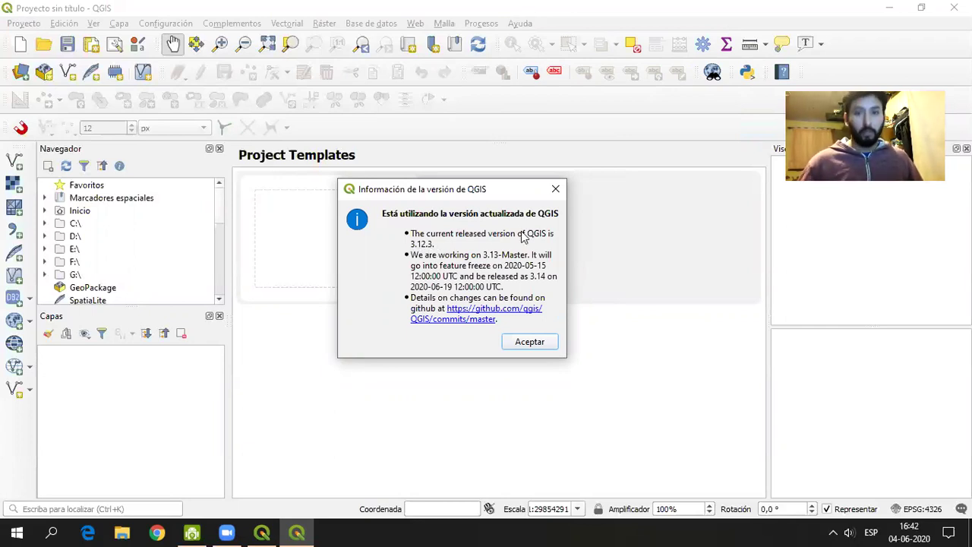
click(555, 189)
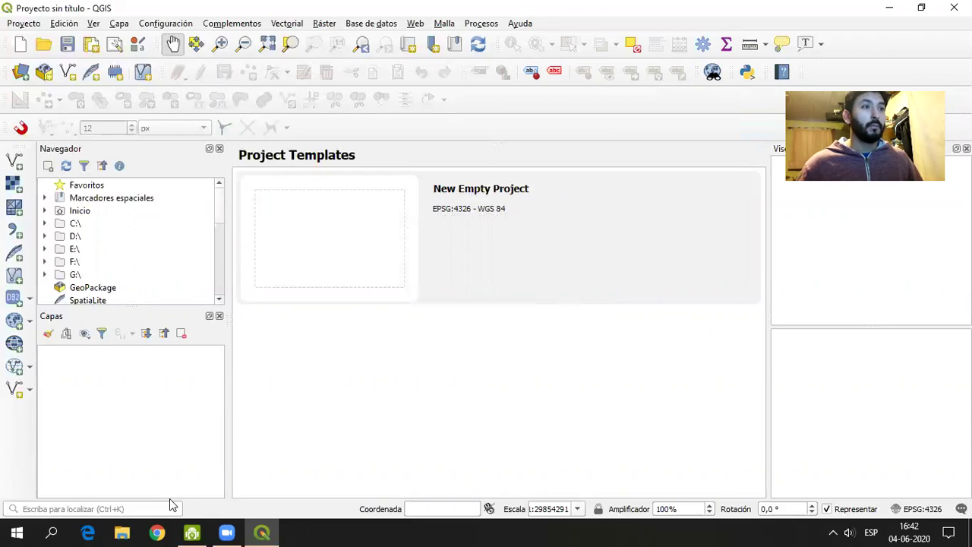
- Open the QGIS download page in Chrome and review the installers offered for Windows
click(157, 532)
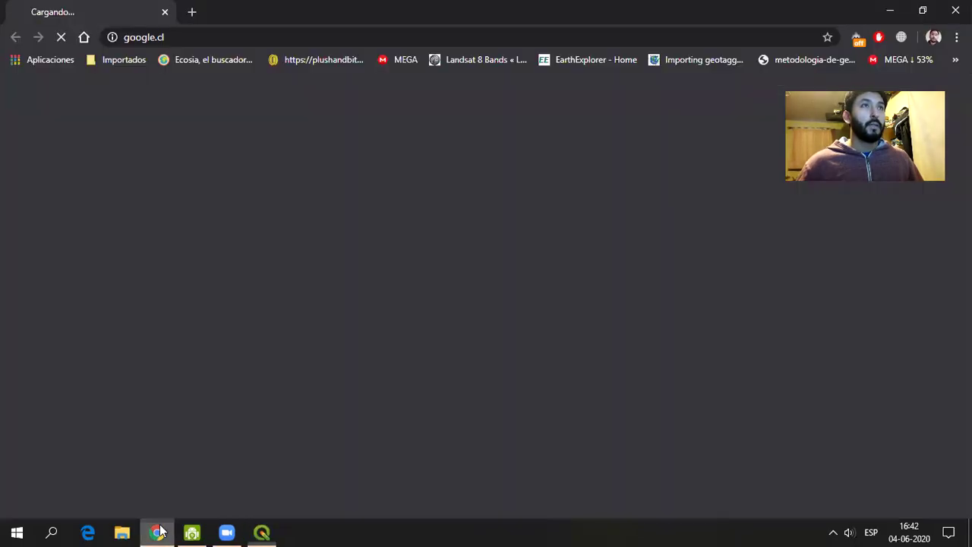
click(232, 37)
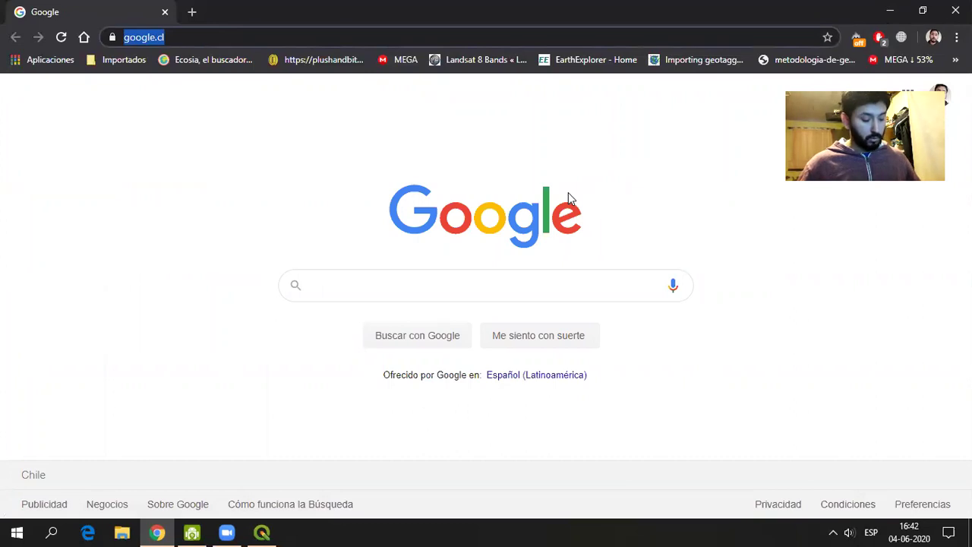
text(qgi)
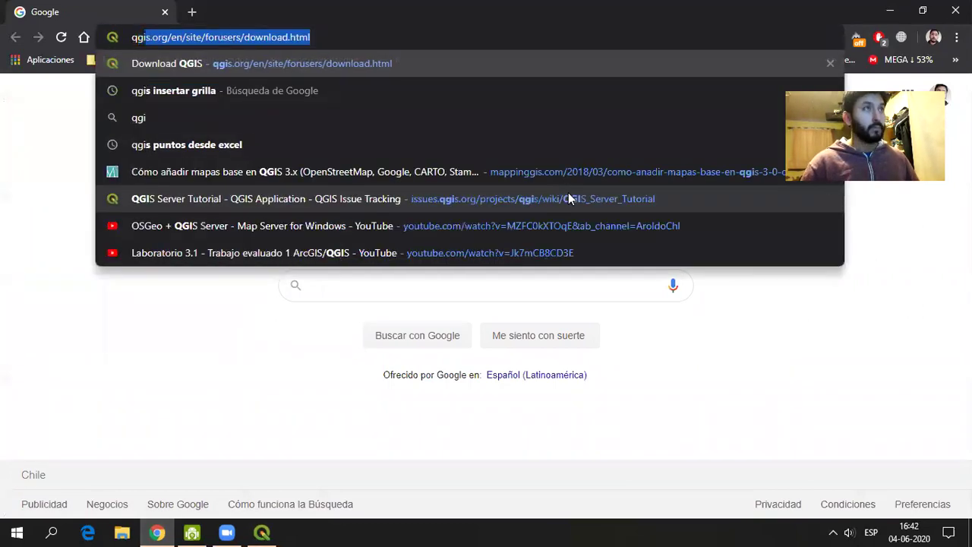
key(Return)
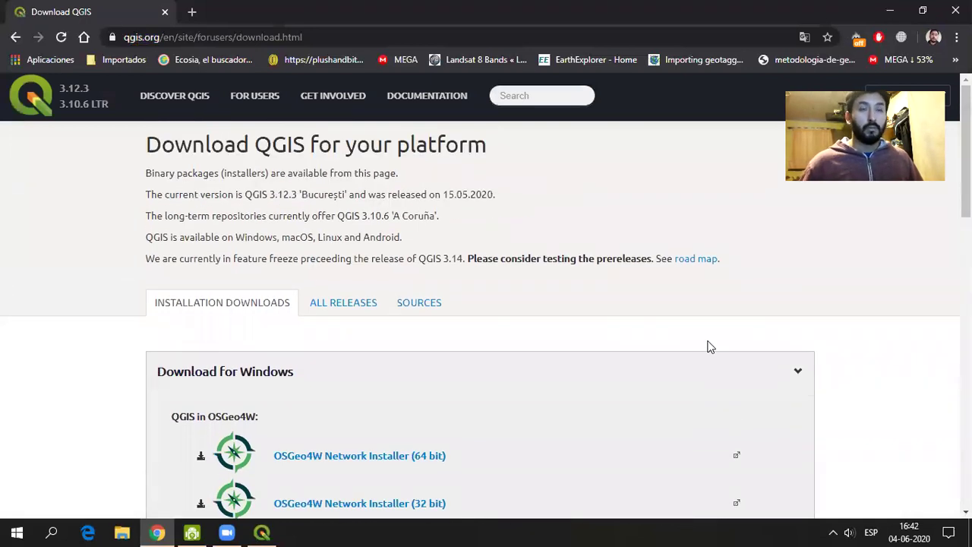
scroll(629, 312, down, 3)
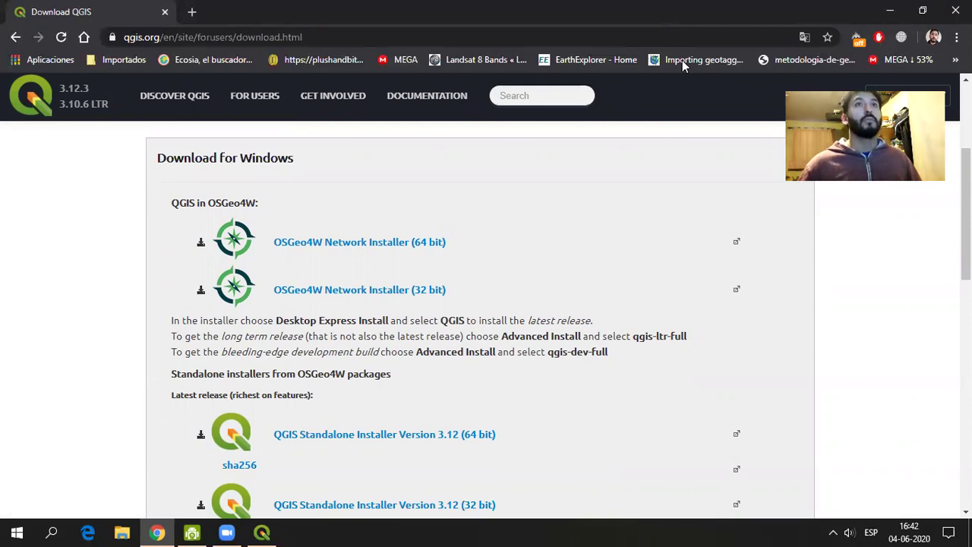
- Start the downloaded OSGeo4W network installer and close the browser
key(ctrl+j)
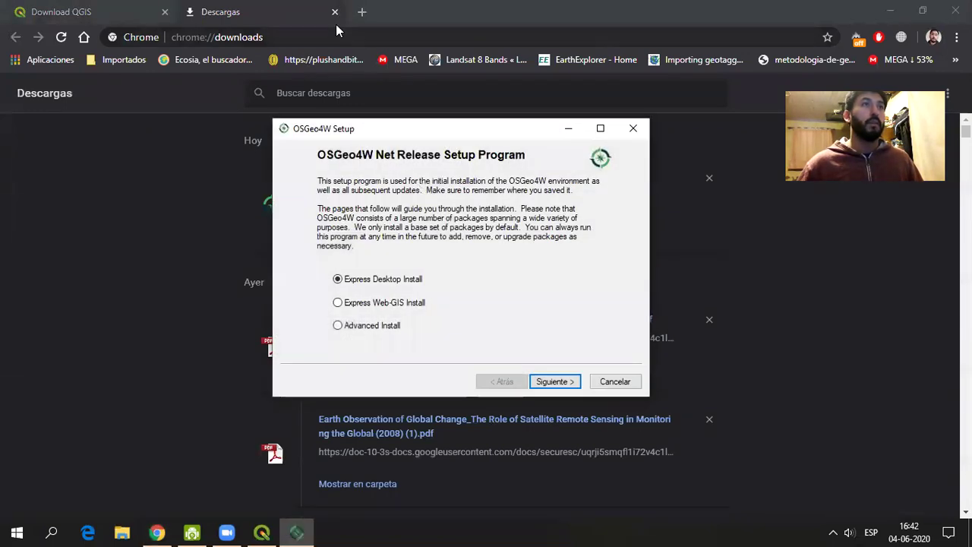
click(334, 12)
click(955, 10)
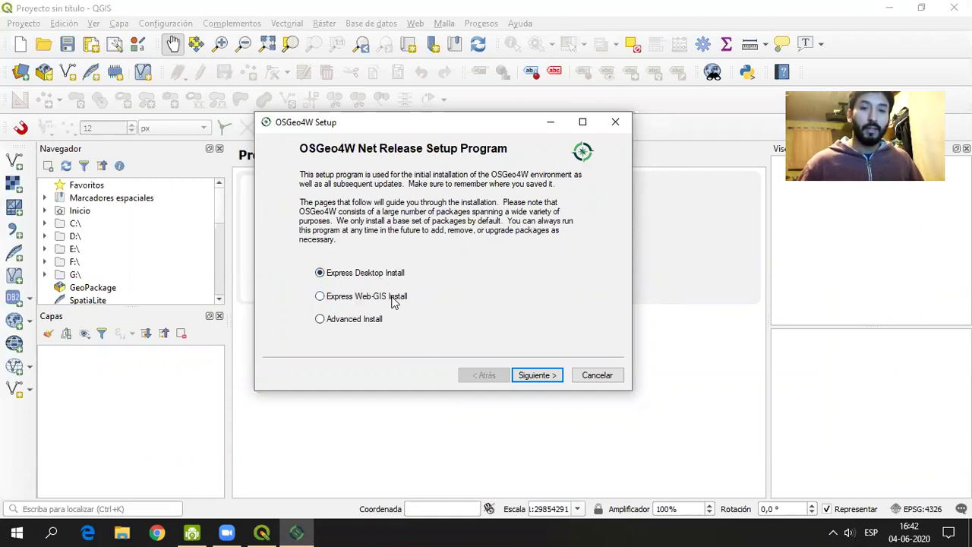
- Choose Advanced Install in OSGeo4W Setup, with Install from Internet as the download source
click(370, 298)
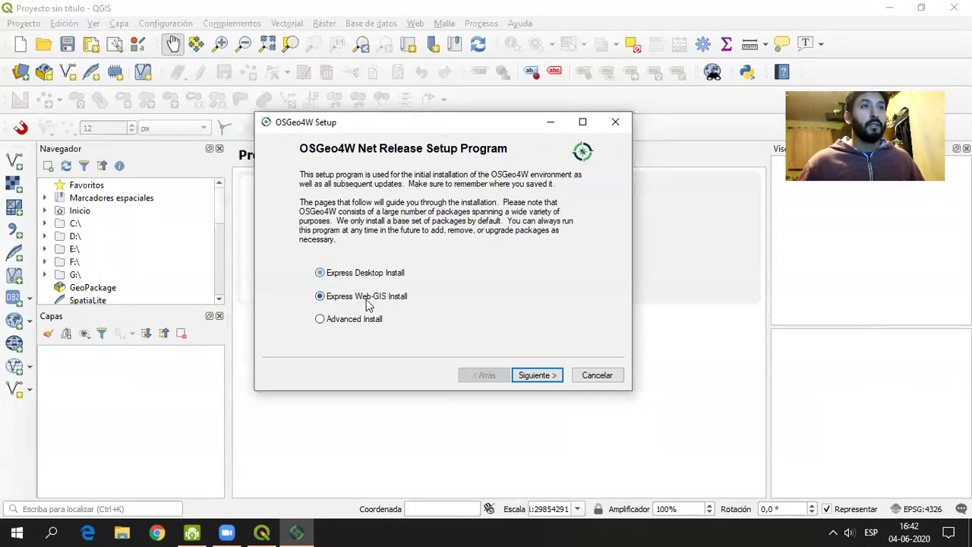
click(365, 276)
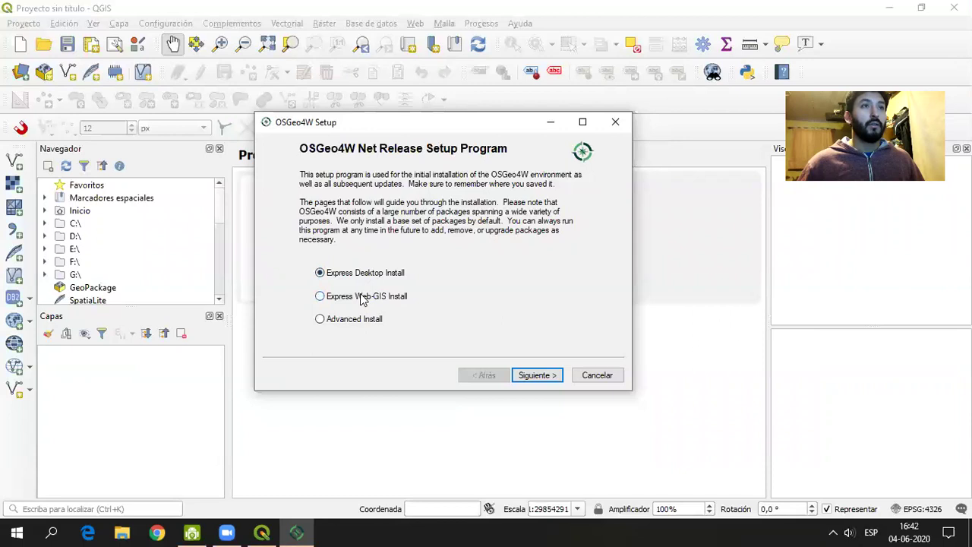
click(334, 321)
click(561, 377)
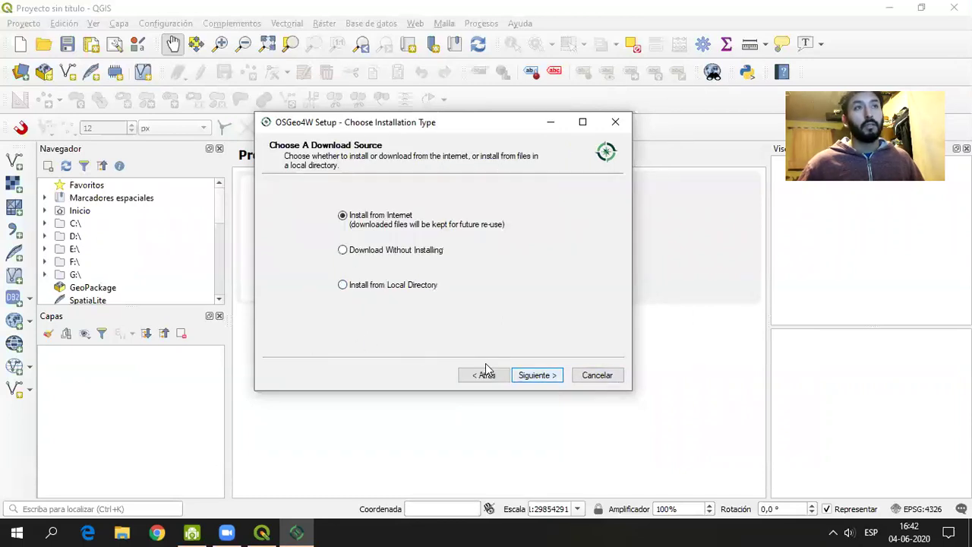
click(542, 375)
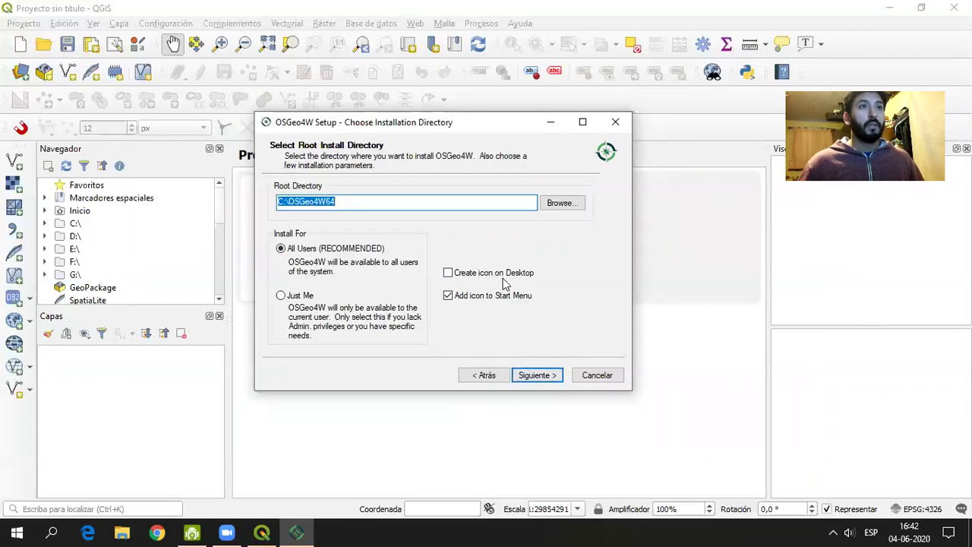
- Continue through OSGeo4W Setup with default directories, Direct Connection and the osgeo4w-oslandia.com site, and exit the setup at package selection
click(536, 375)
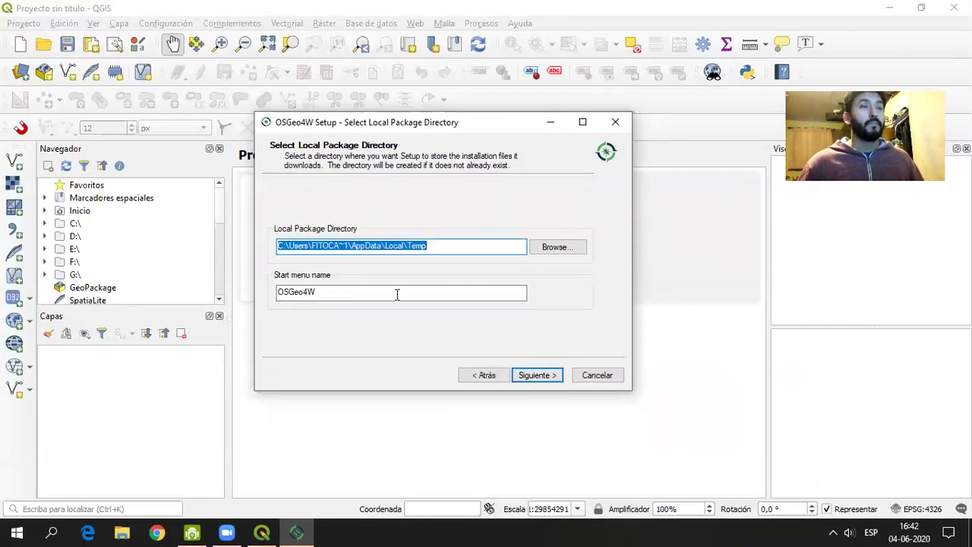
click(531, 377)
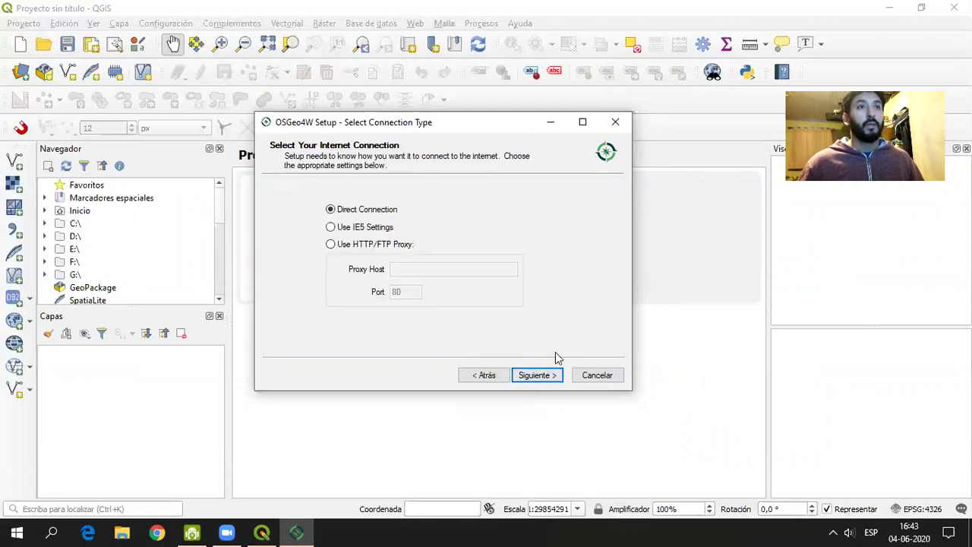
click(539, 376)
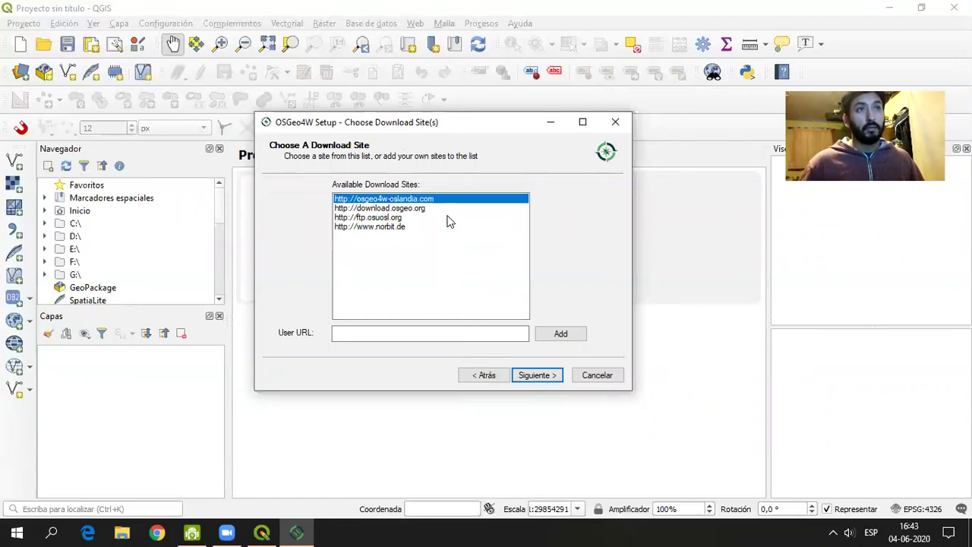
click(536, 375)
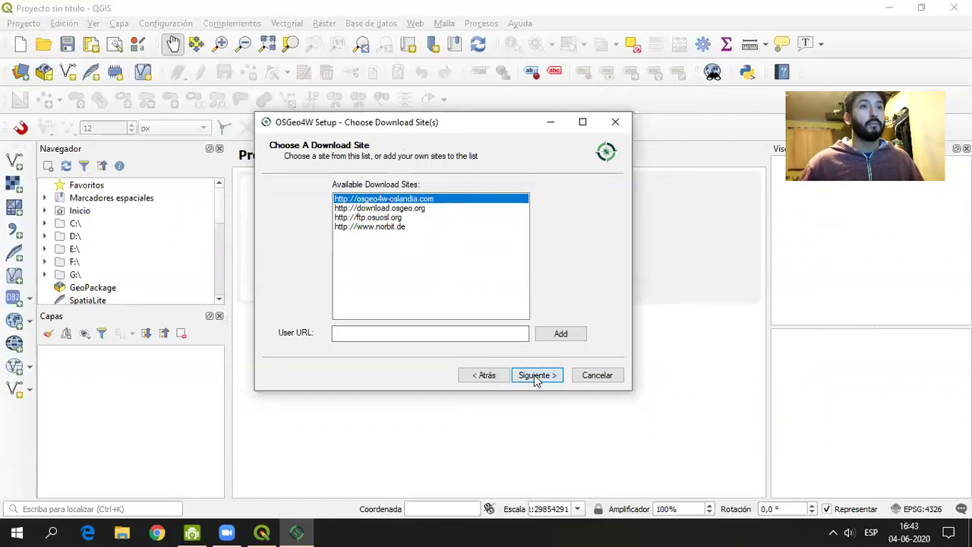
click(605, 377)
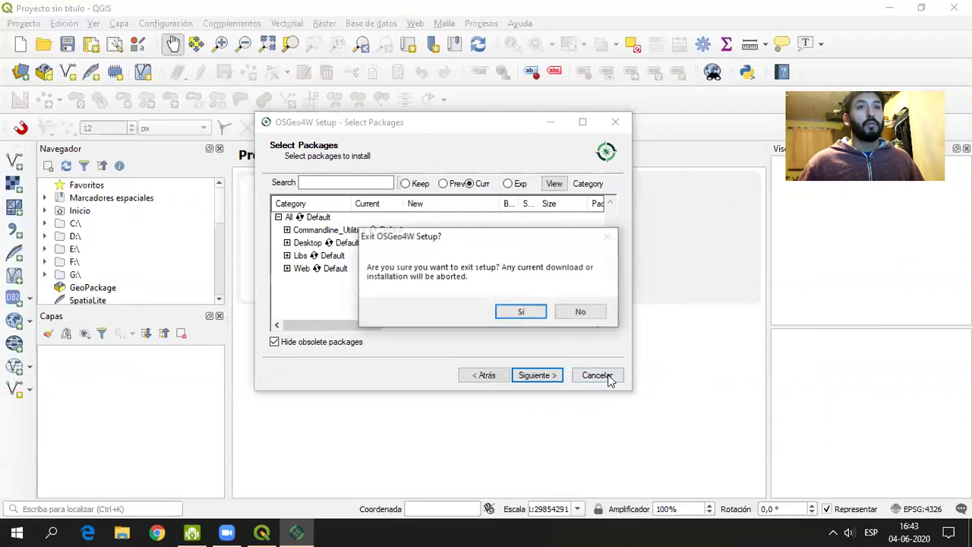
click(520, 312)
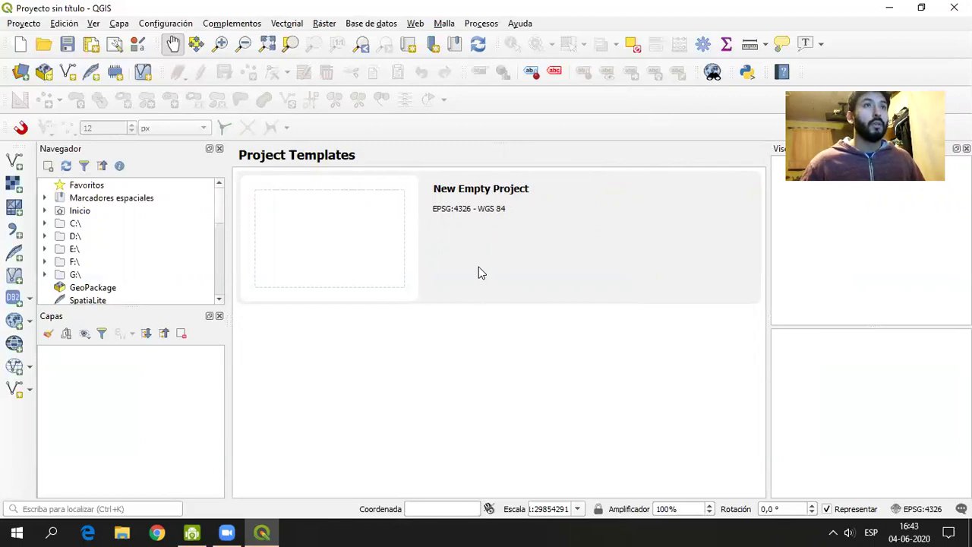
- Save the project as aaaaa in QGZ format in the Escritorio folder
click(27, 26)
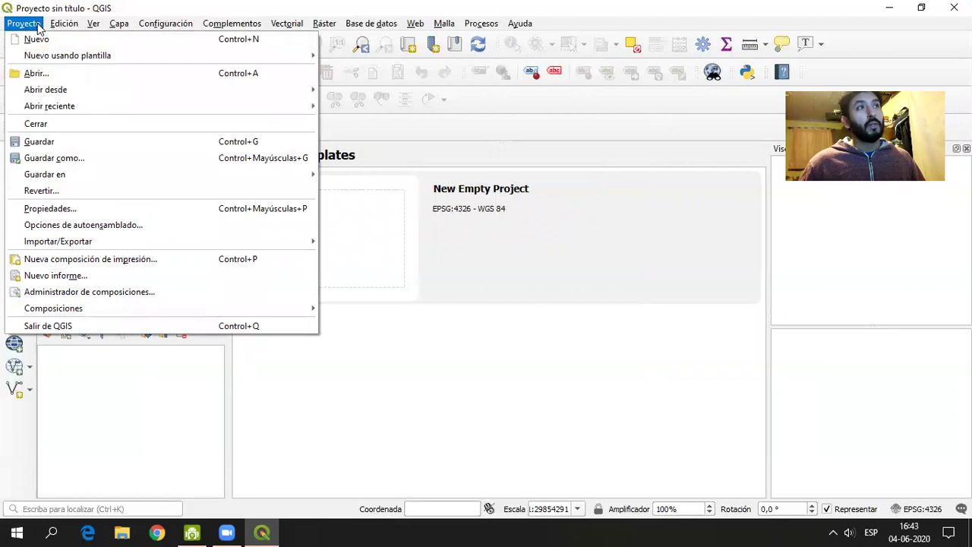
click(105, 161)
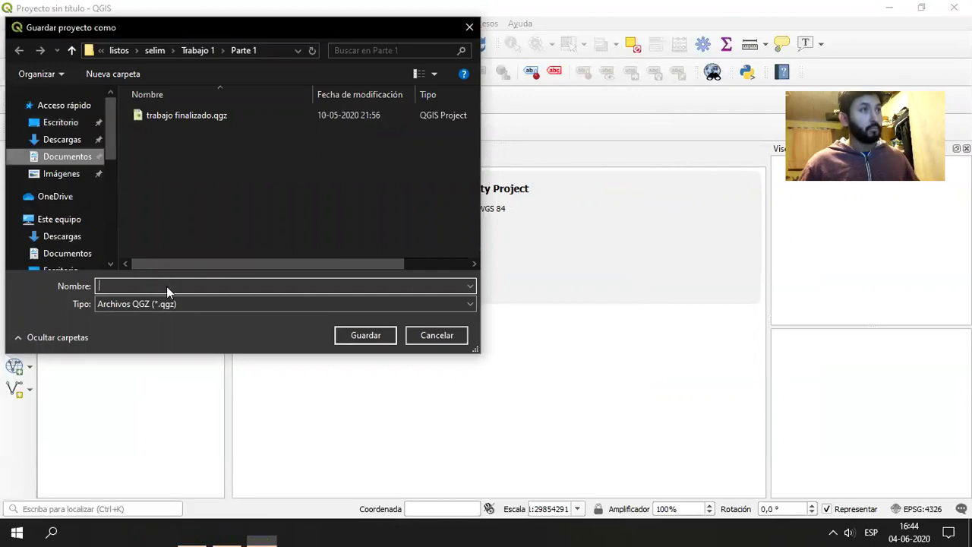
text(aaaaa)
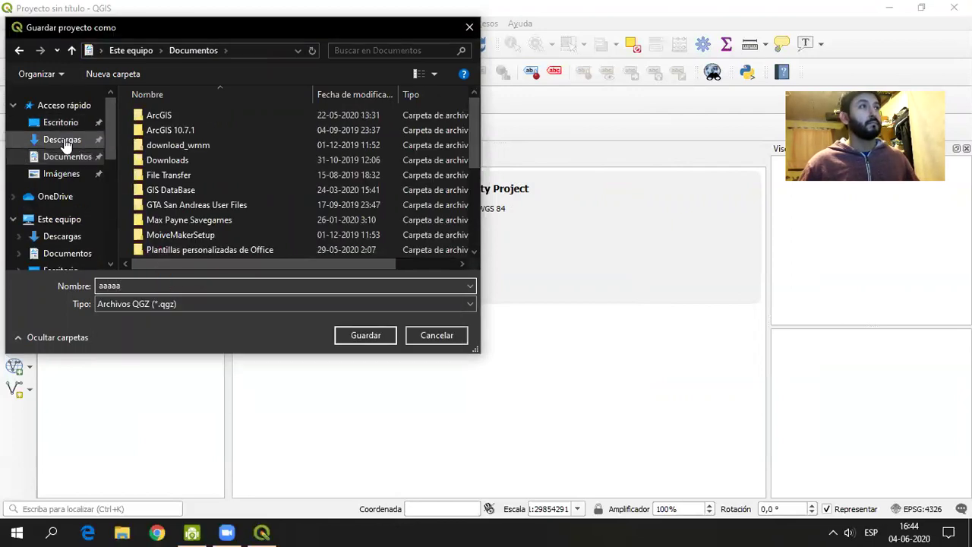
click(62, 123)
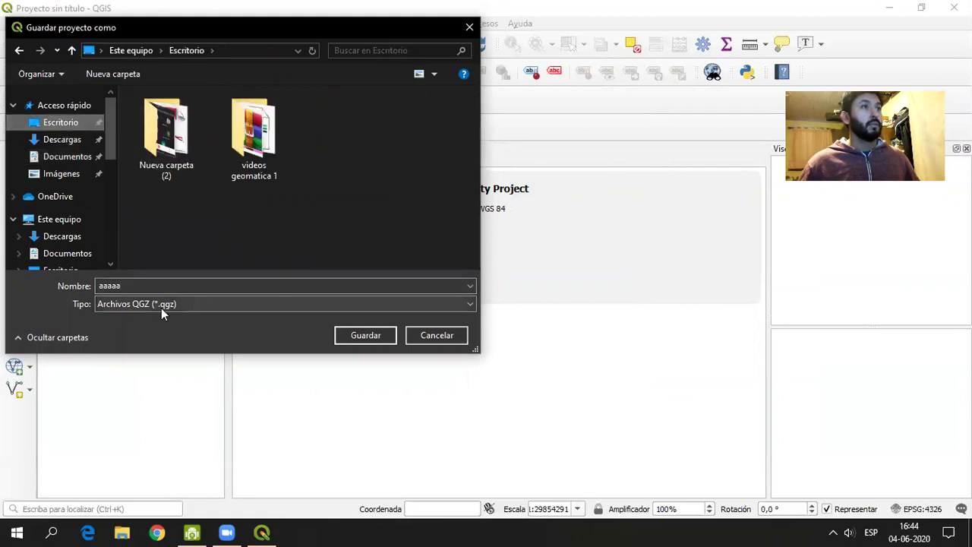
click(374, 333)
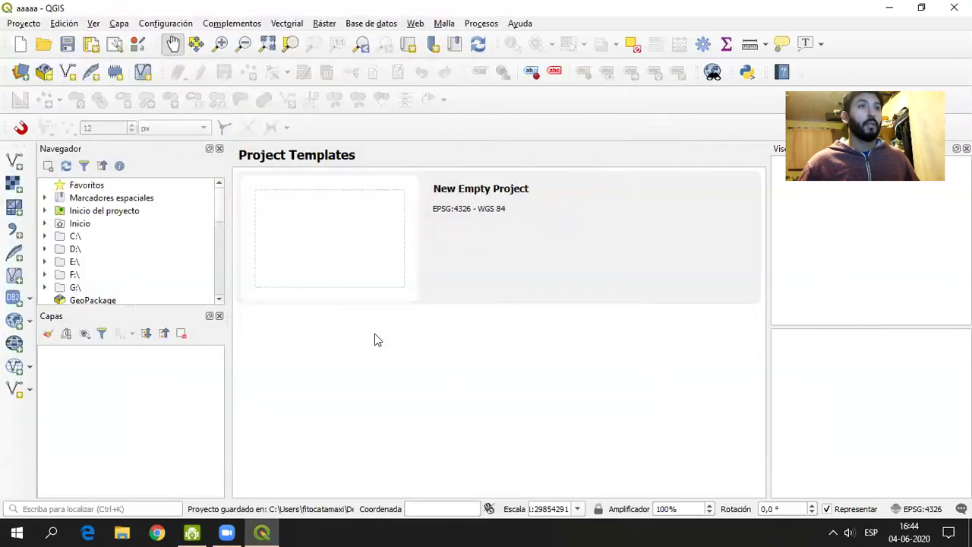
- Check the saved aaaaa.qgz file on the desktop and return to QGIS
click(889, 7)
click(108, 111)
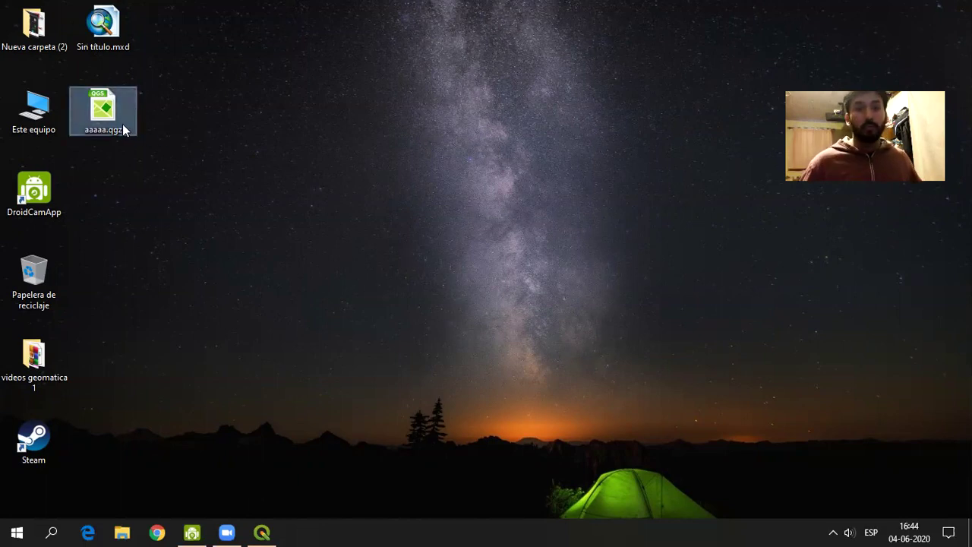
click(238, 264)
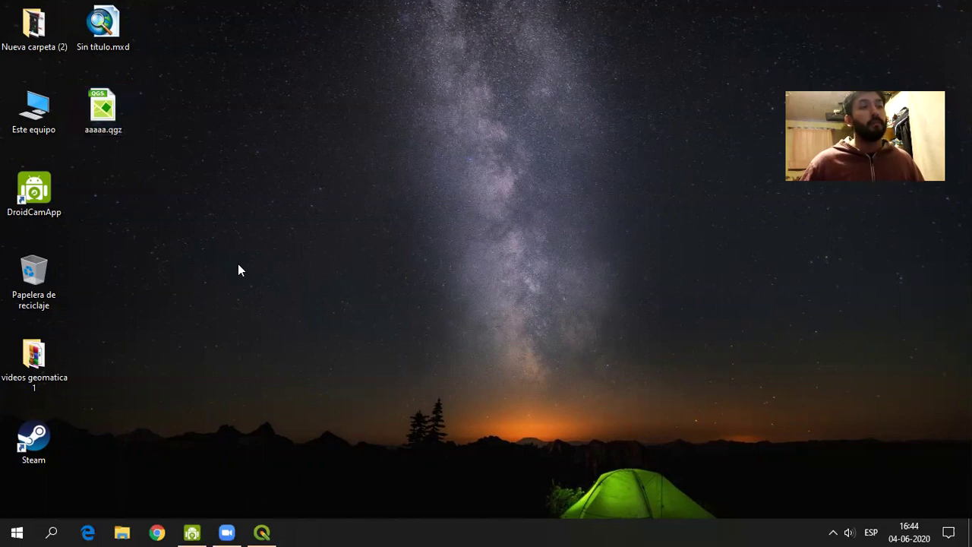
click(264, 531)
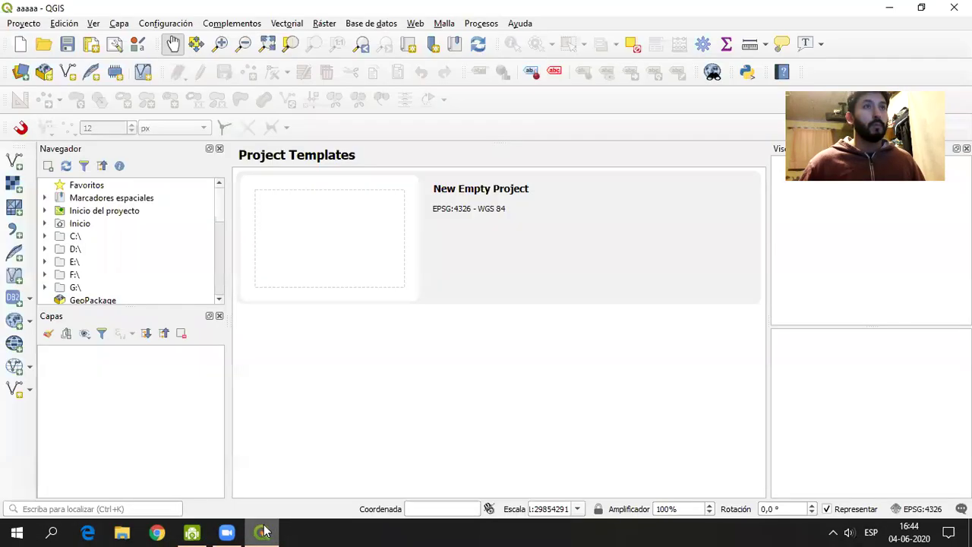
- Replace the project templates page with the blank map canvas and close the Visor de resultados panel
click(540, 260)
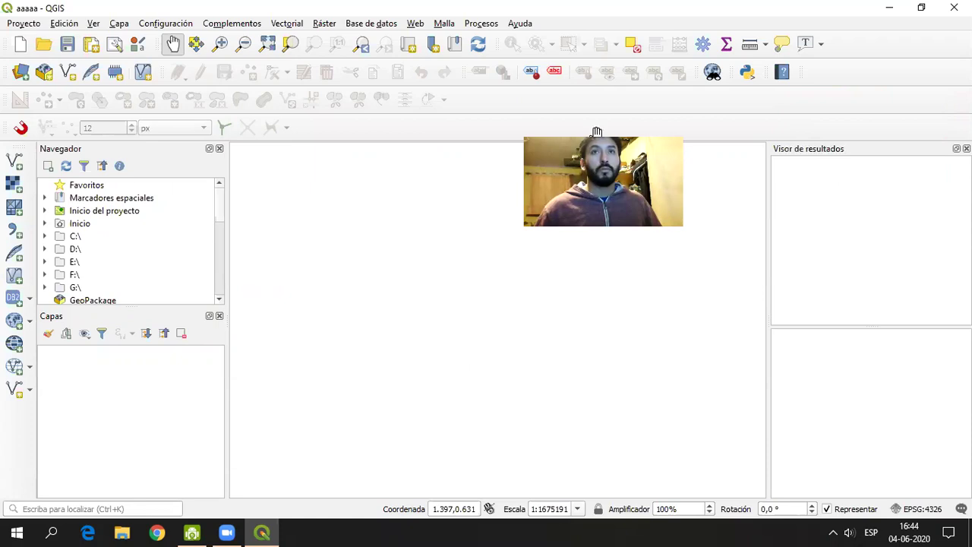
click(965, 148)
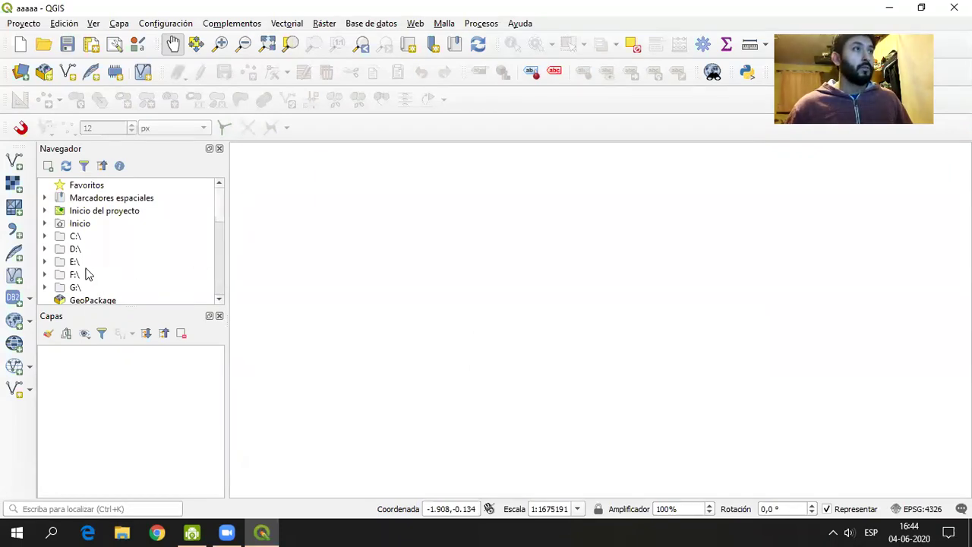
- Add the vector layer DivisionPoliticaAdministrativa2019.shp from D:\lab 5 - copia to the project
click(15, 164)
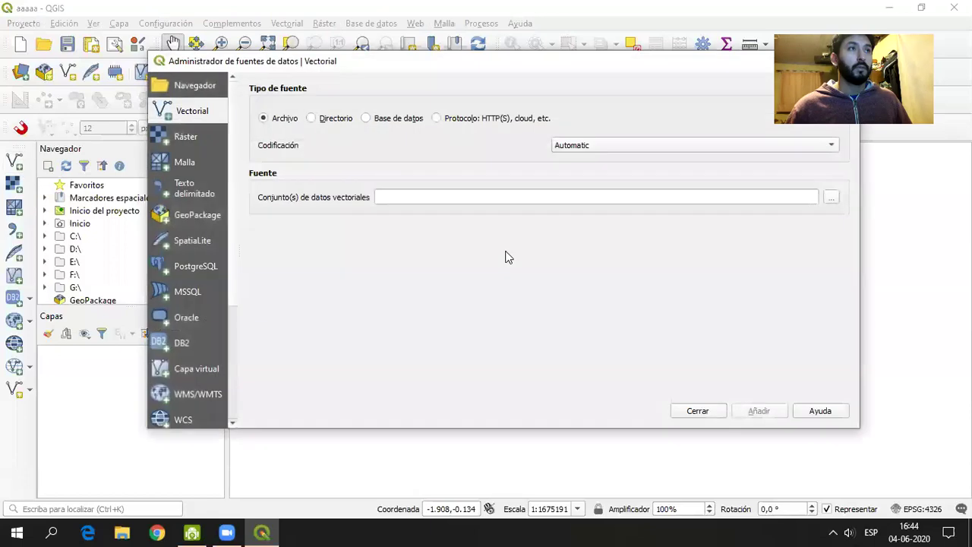
click(830, 197)
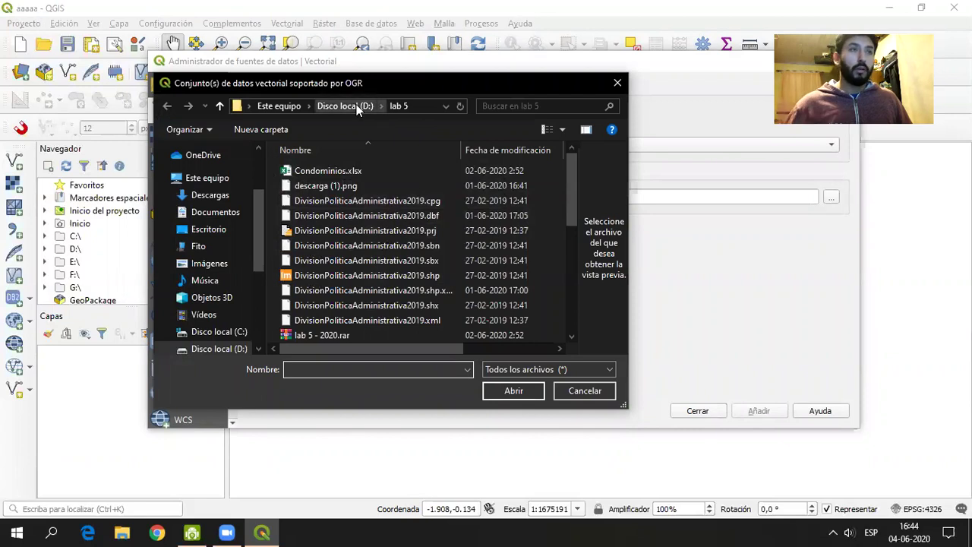
drag(575, 191, 622, 86)
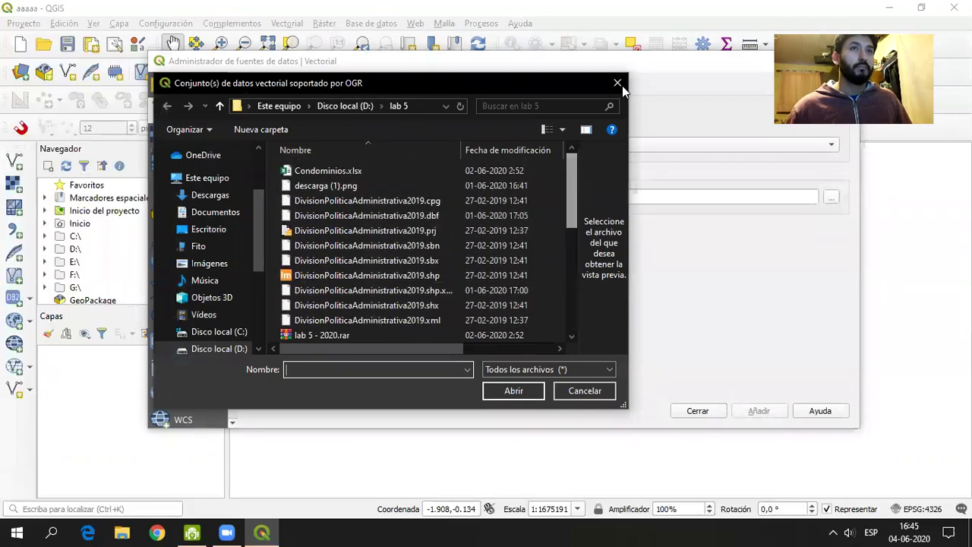
click(353, 106)
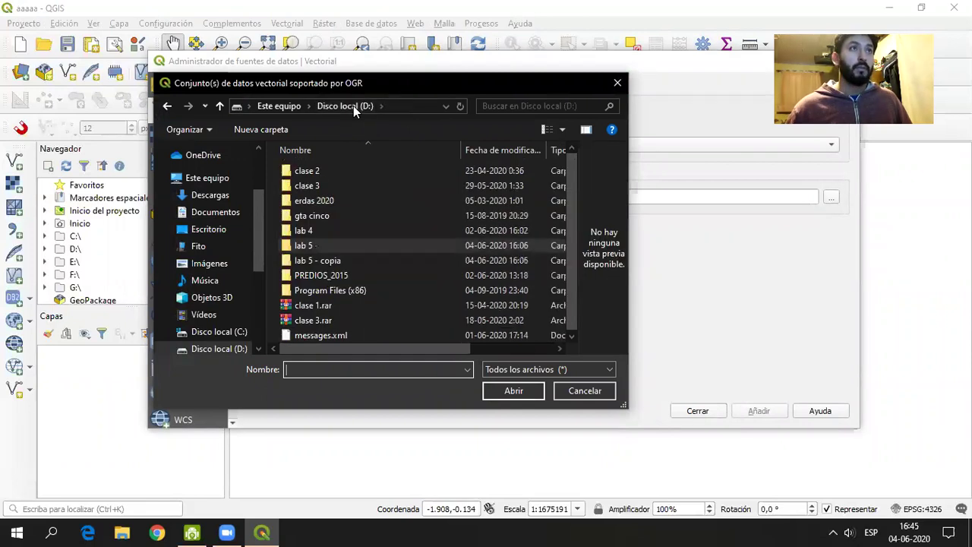
double_click(326, 260)
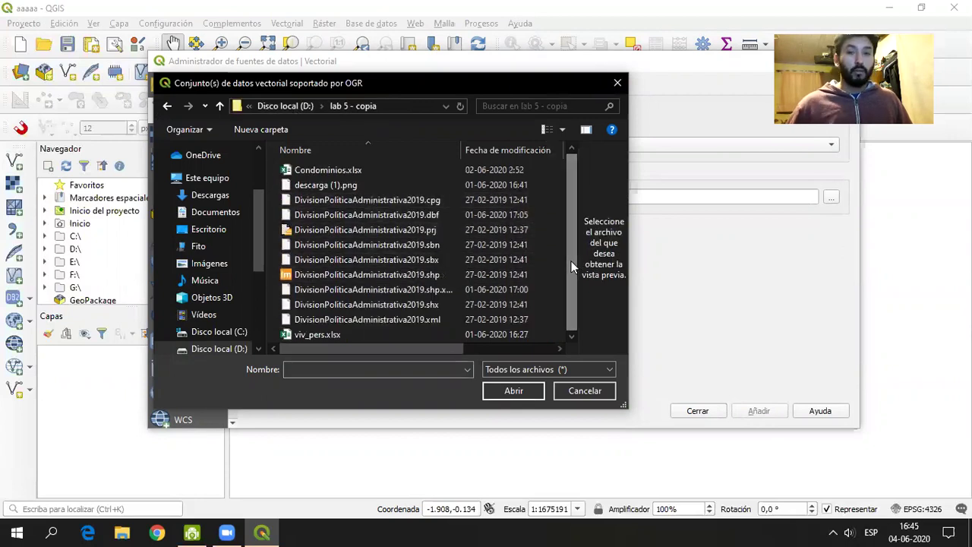
click(341, 275)
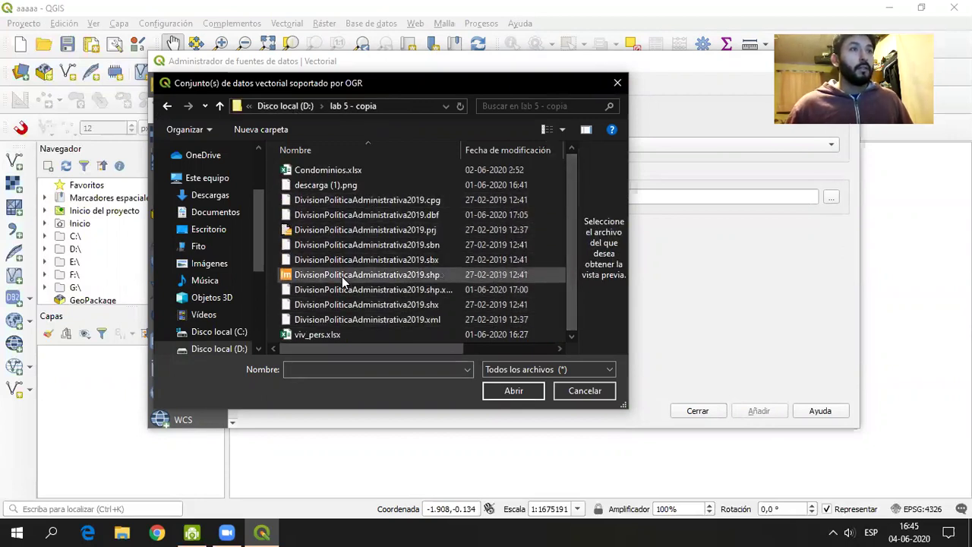
click(525, 391)
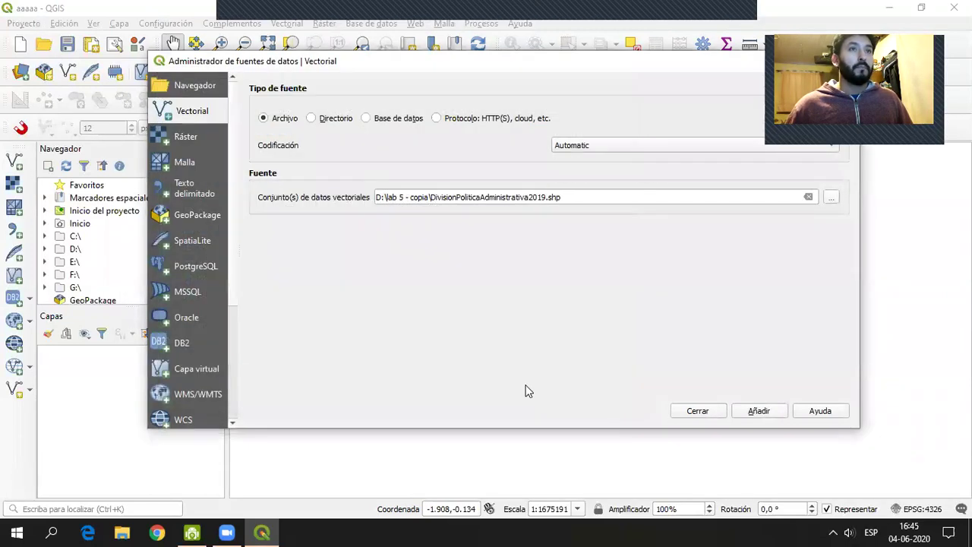
click(756, 411)
click(713, 408)
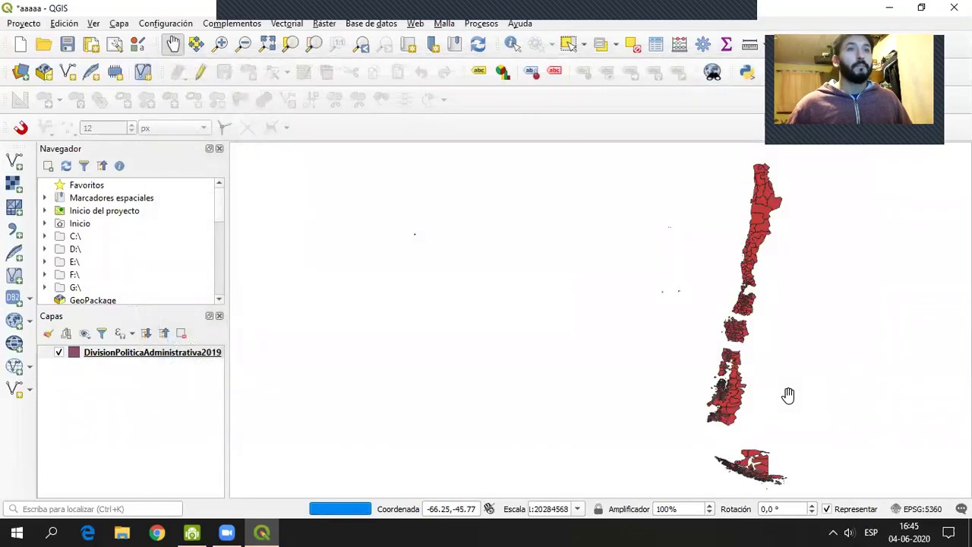
- Examine the layer's remote western island, its full extent and the small communes in the central mainland
drag(727, 363, 666, 360)
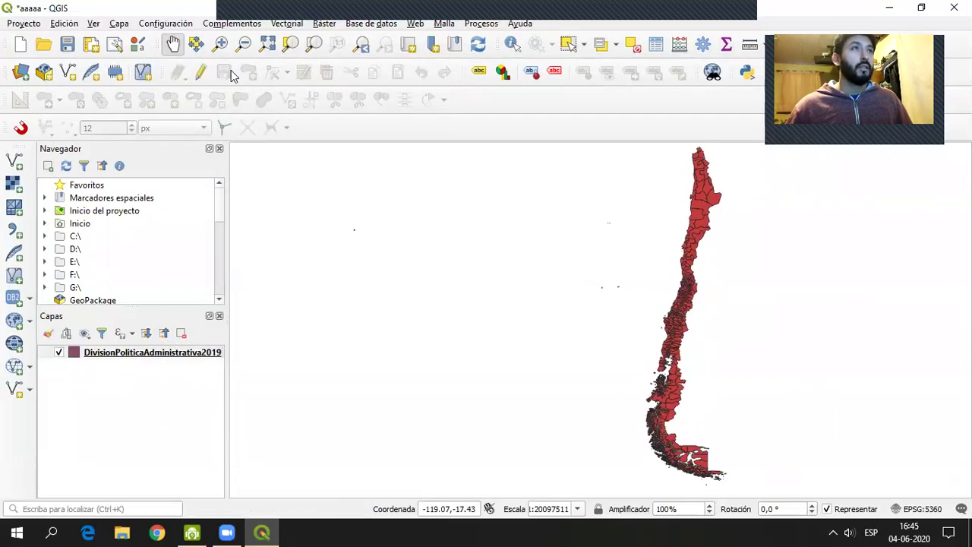
click(220, 43)
drag(362, 238, 347, 223)
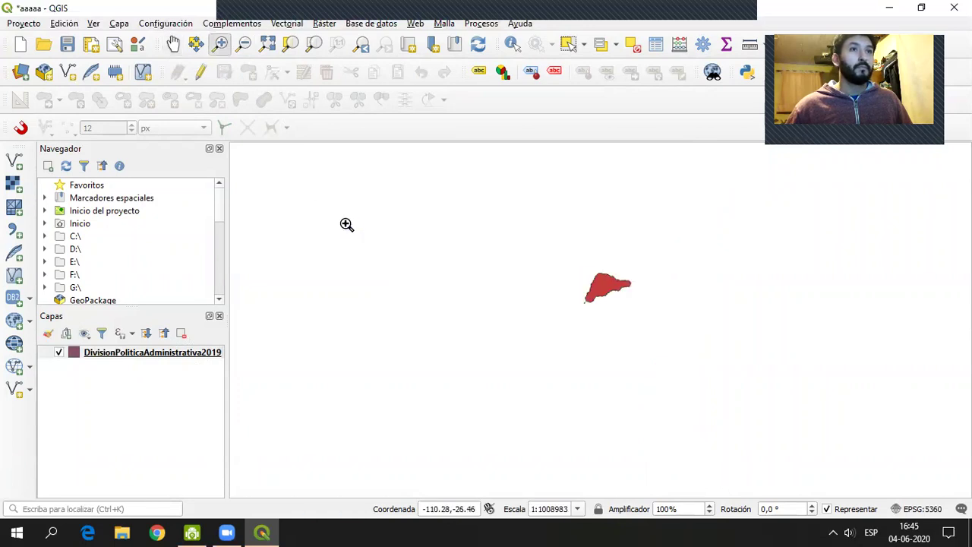
drag(686, 340, 512, 221)
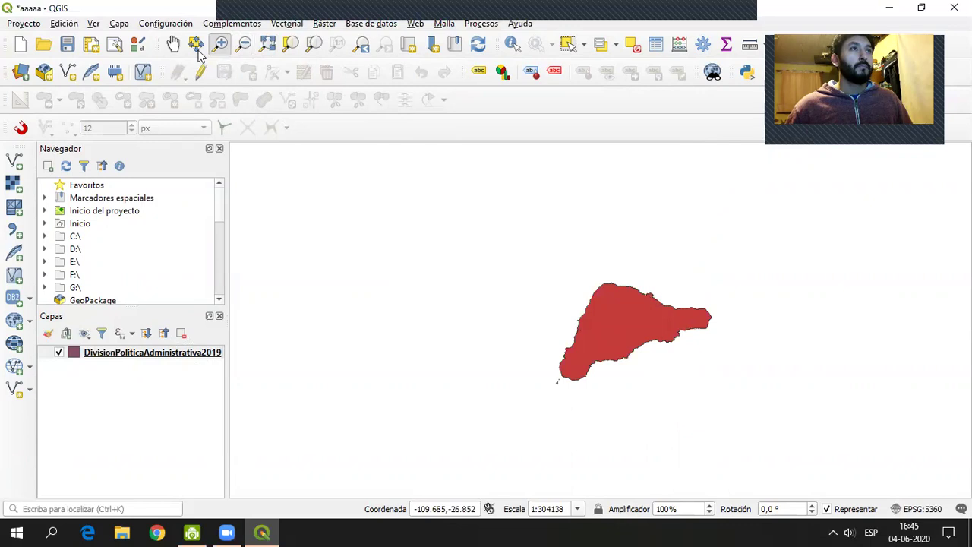
click(267, 45)
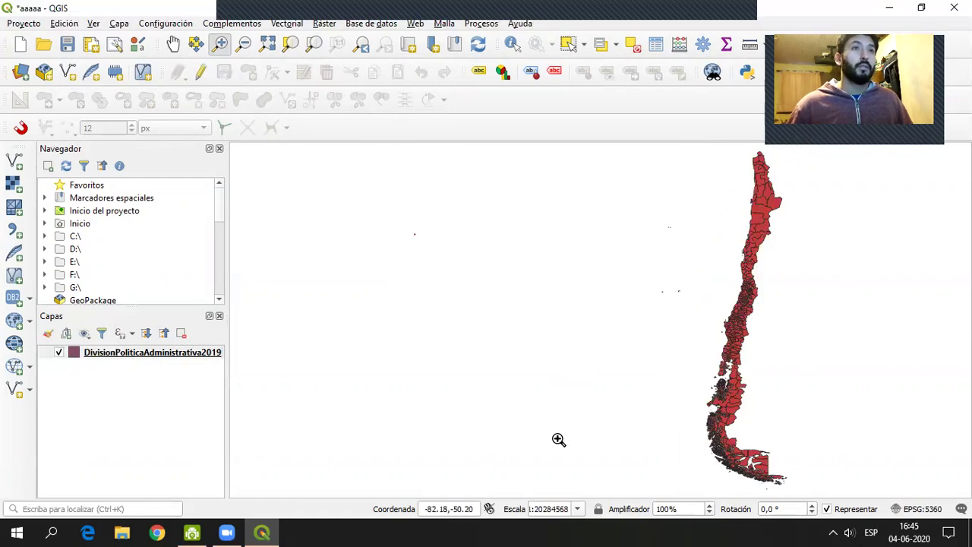
drag(642, 278, 605, 270)
key(Right)
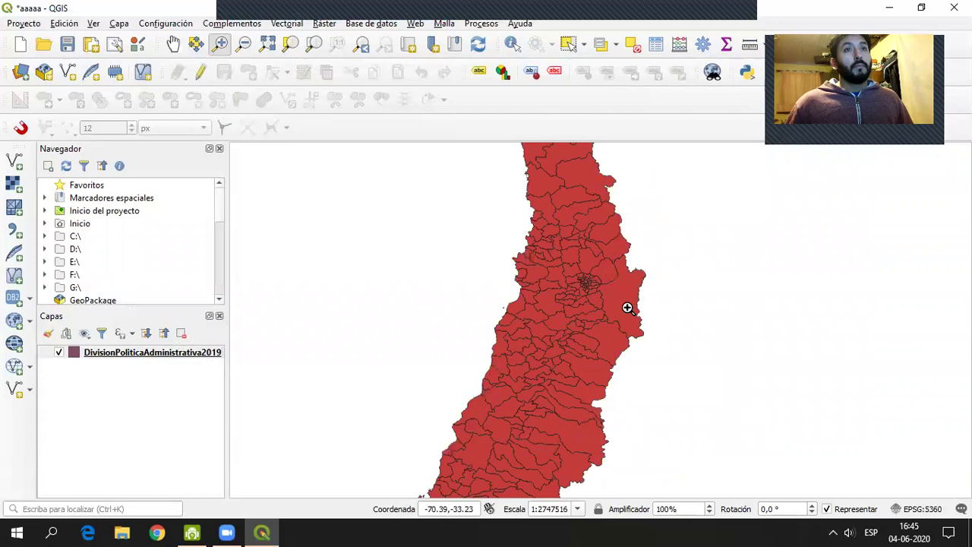
drag(673, 348, 481, 212)
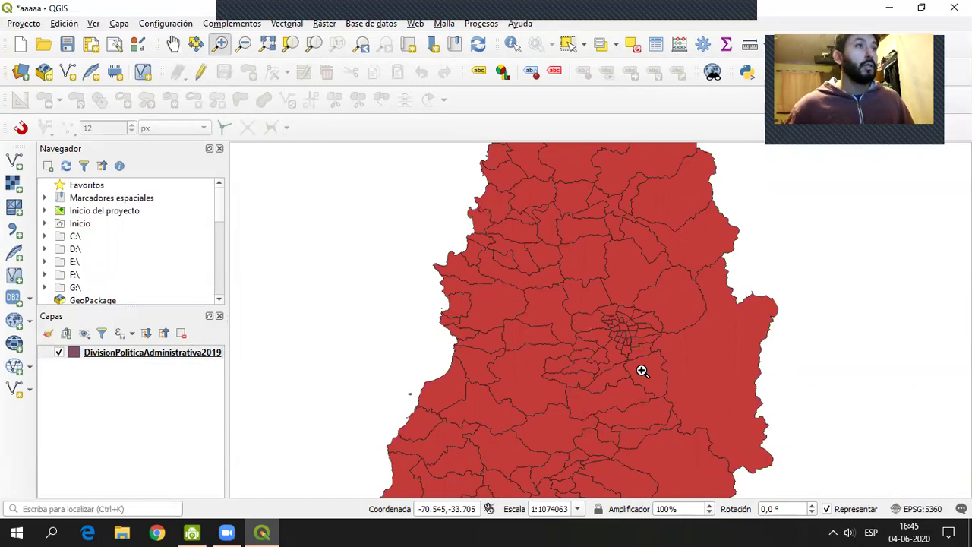
- Open the attribute table of DivisionPoliticaAdministrativa2019 and review its region, province and commune fields
right_click(135, 357)
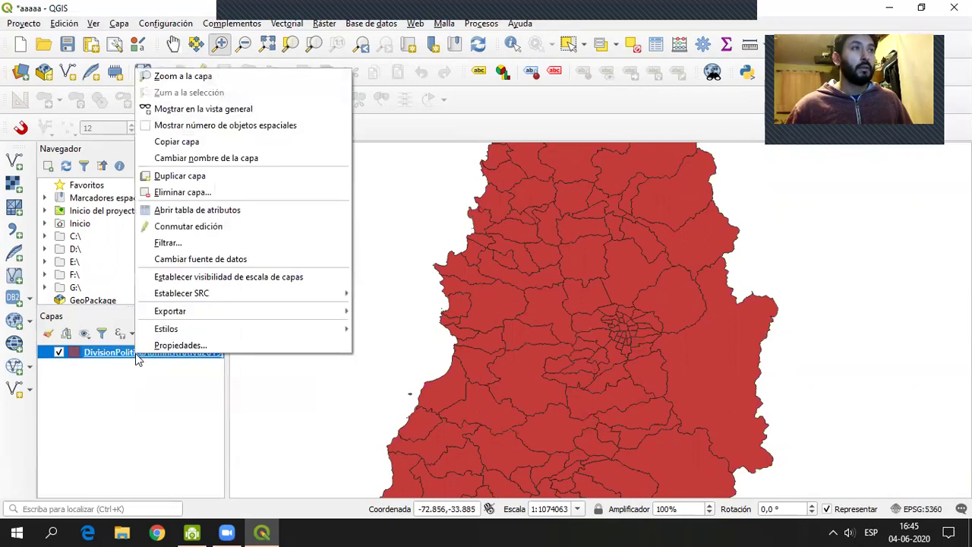
click(208, 211)
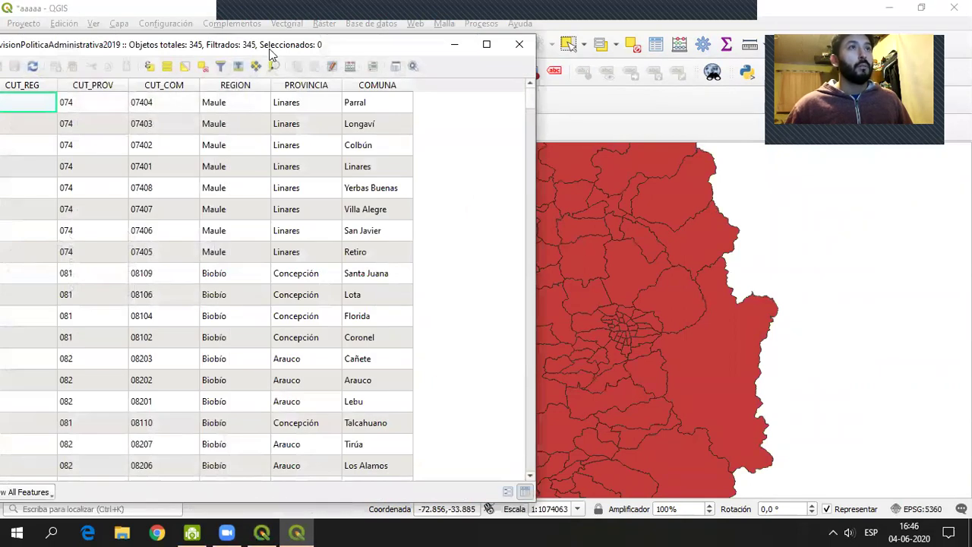
drag(270, 52, 374, 24)
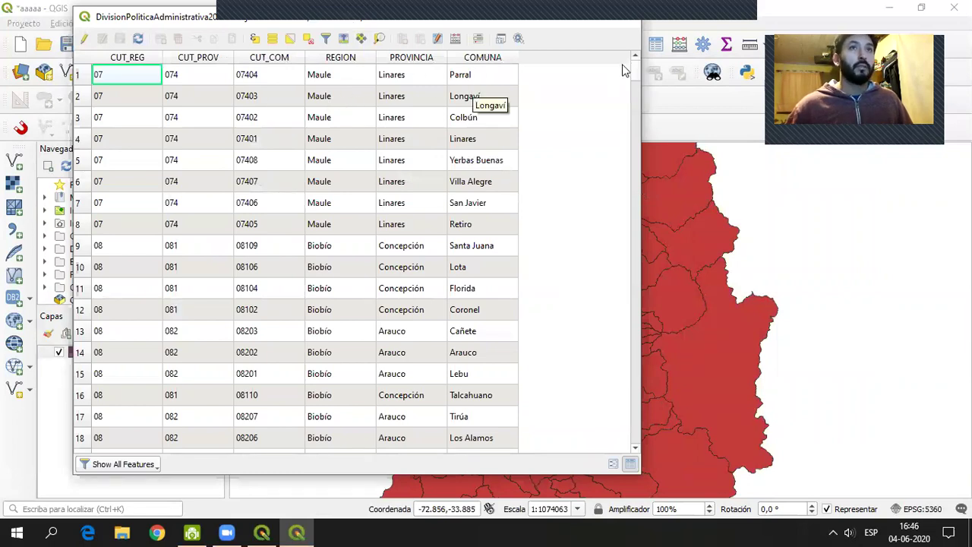
drag(636, 68, 331, 119)
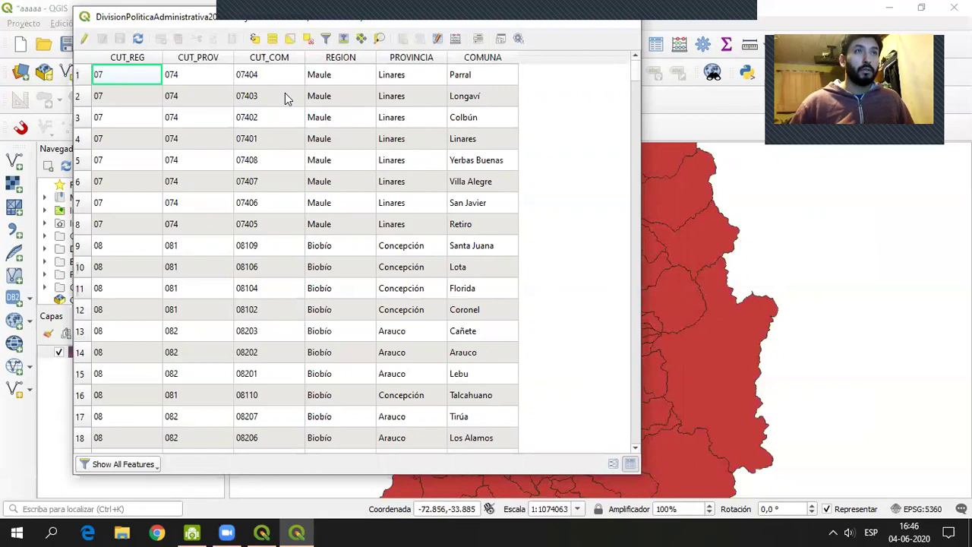
drag(638, 75, 628, 54)
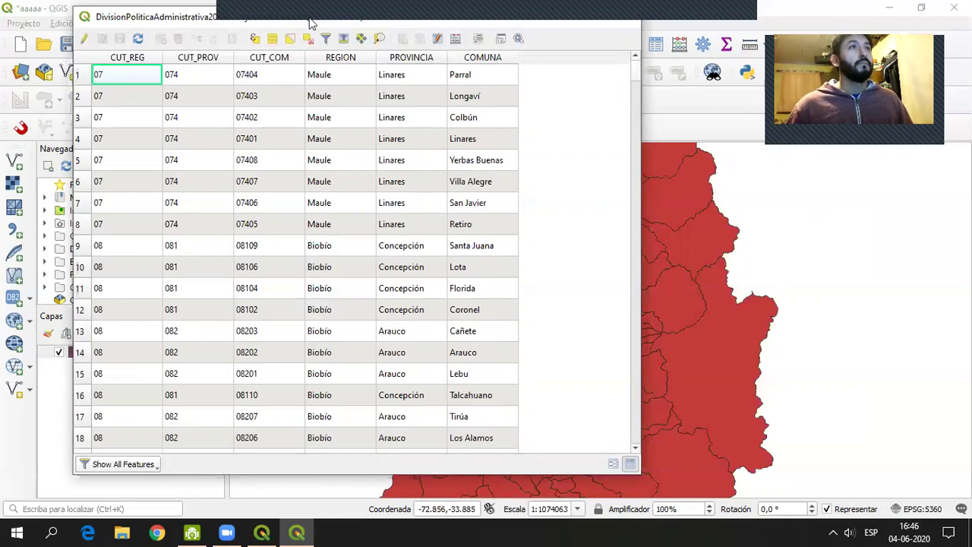
drag(303, 16, 361, 67)
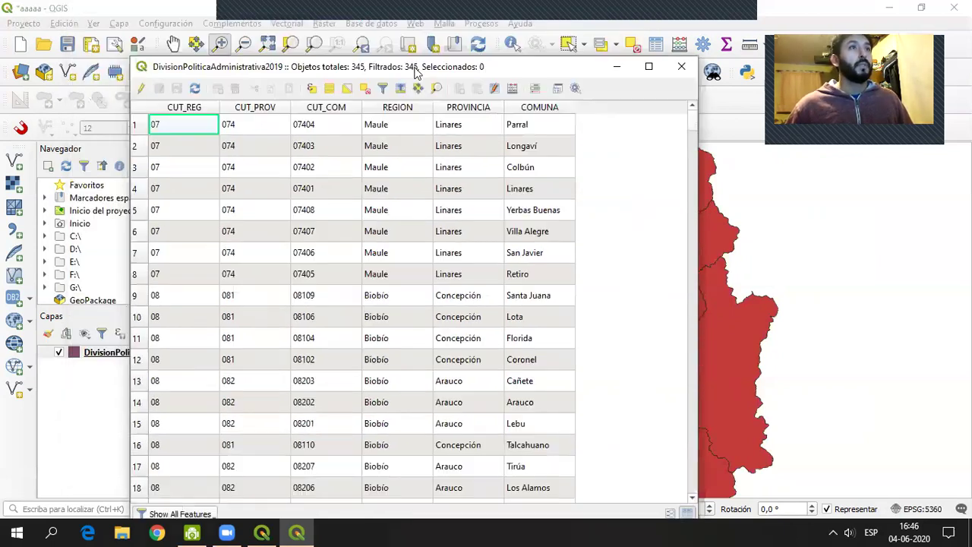
- Start a selection by expression on the layer's table with the REGION field followed by the equals operator
click(311, 92)
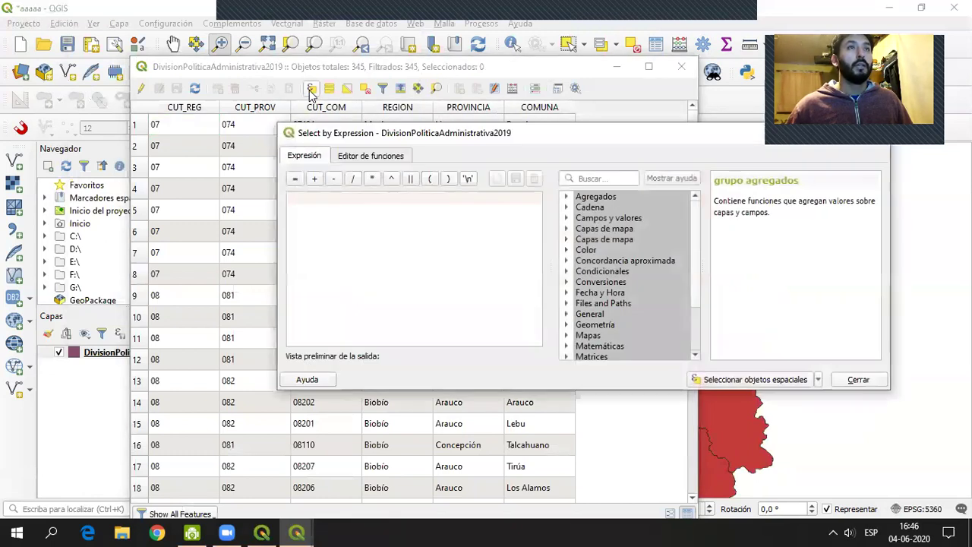
drag(457, 140, 330, 161)
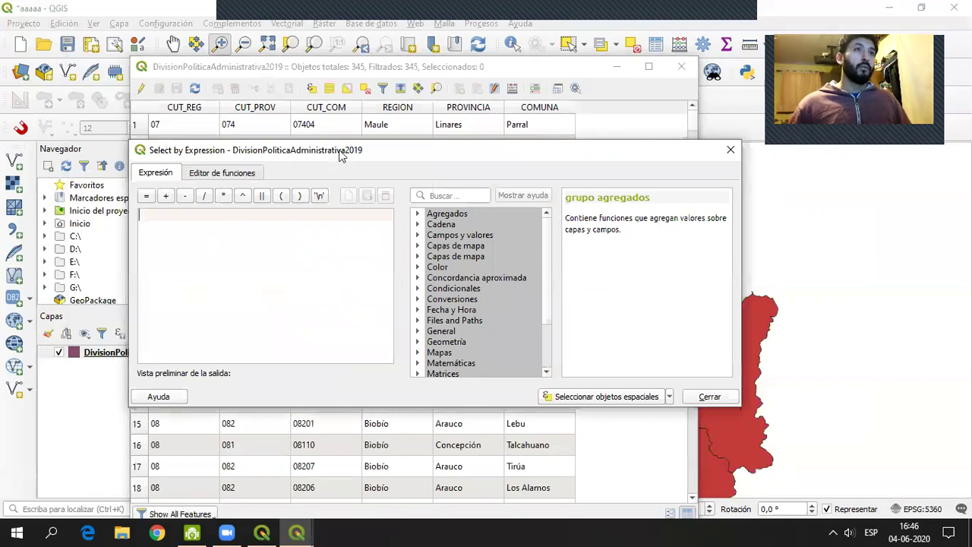
drag(339, 161, 329, 195)
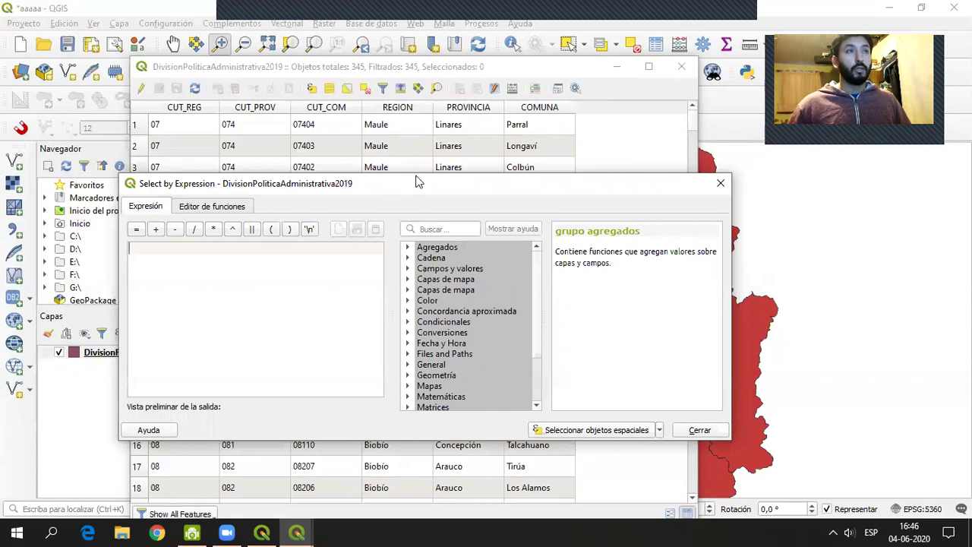
drag(425, 183, 430, 152)
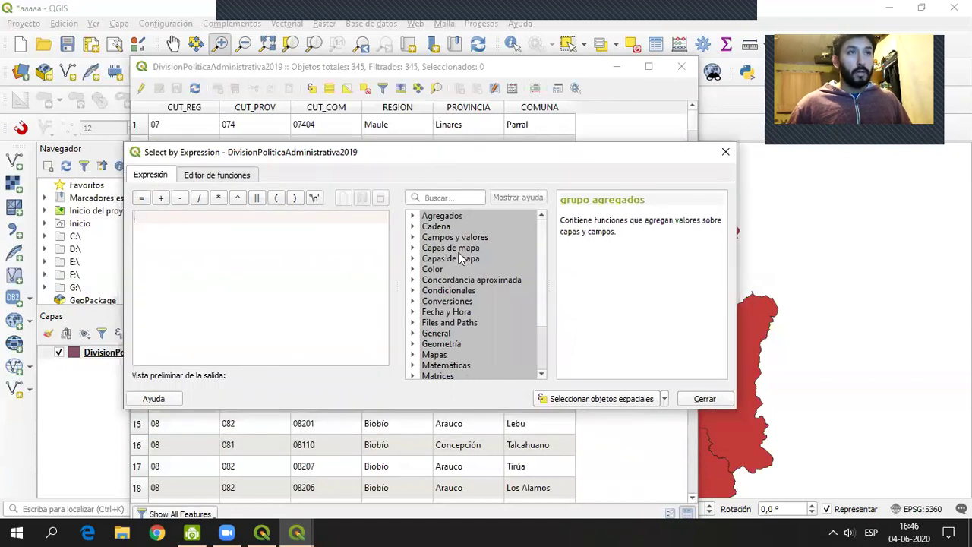
click(413, 237)
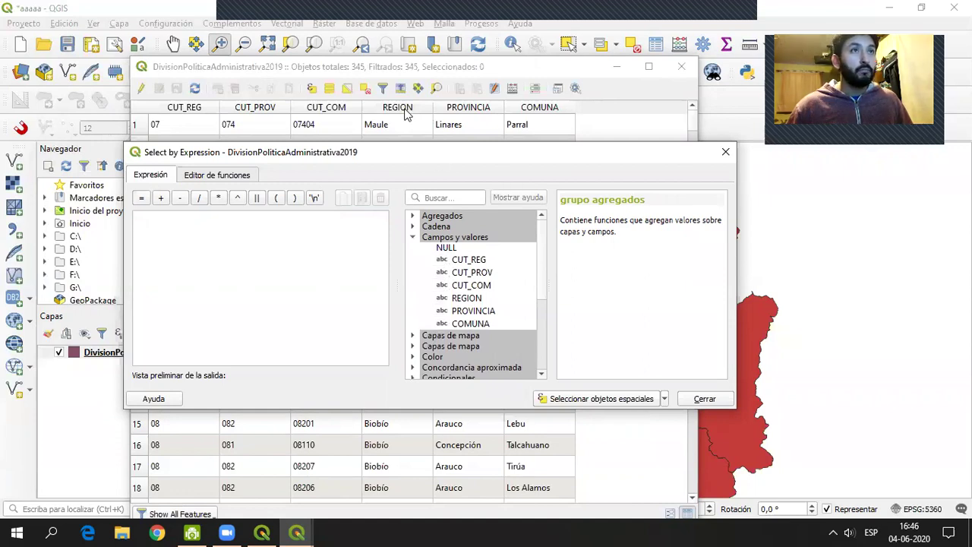
double_click(466, 298)
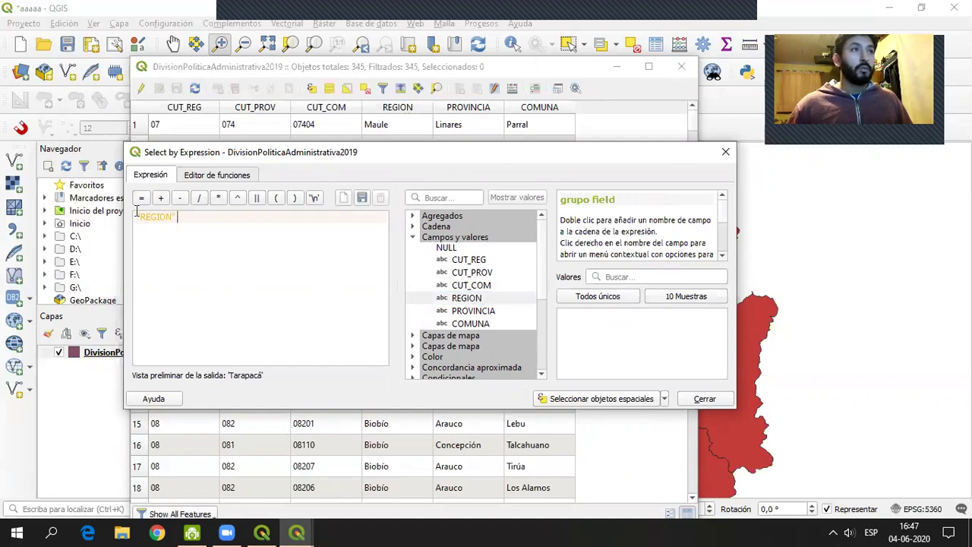
click(142, 198)
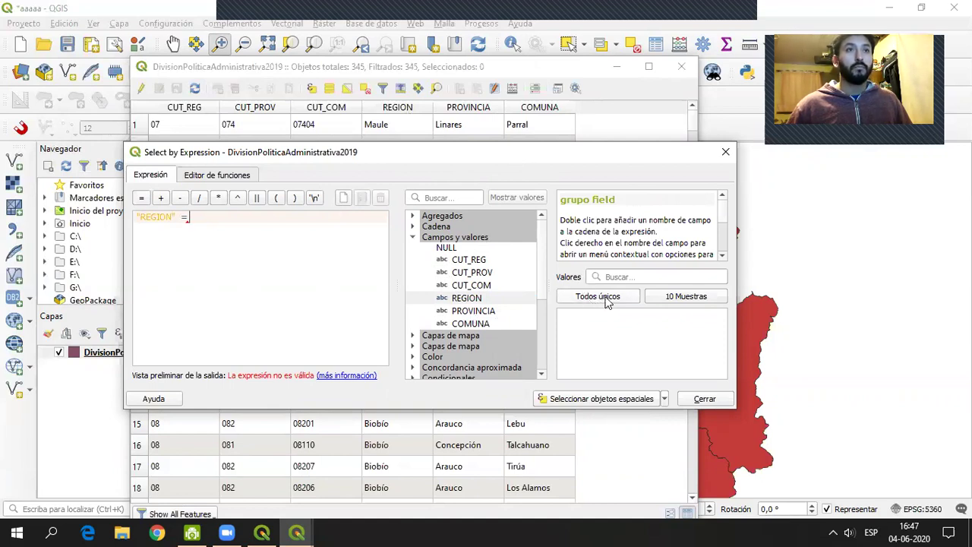
- List all unique REGION values and complete the expression as "REGION" = 'Metropolitana de Santiago'
click(466, 298)
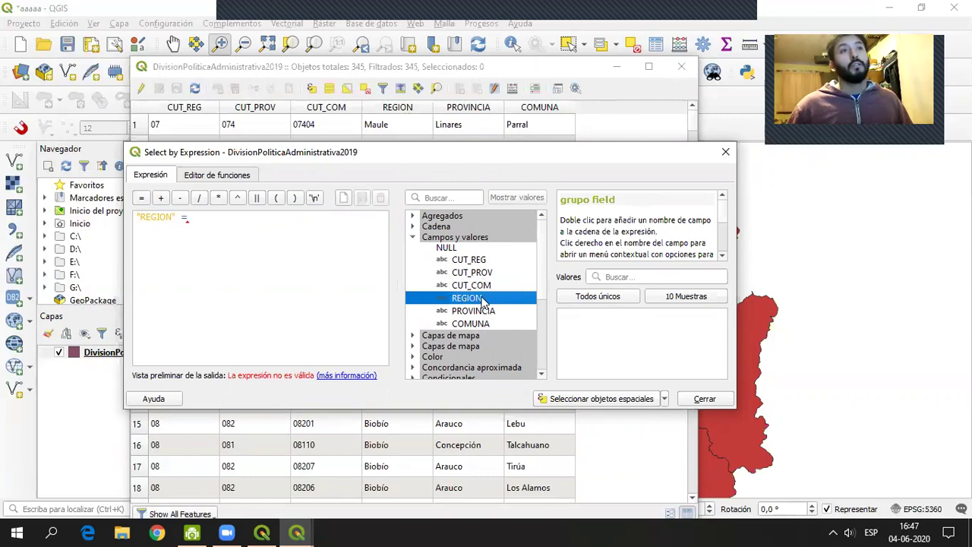
click(591, 300)
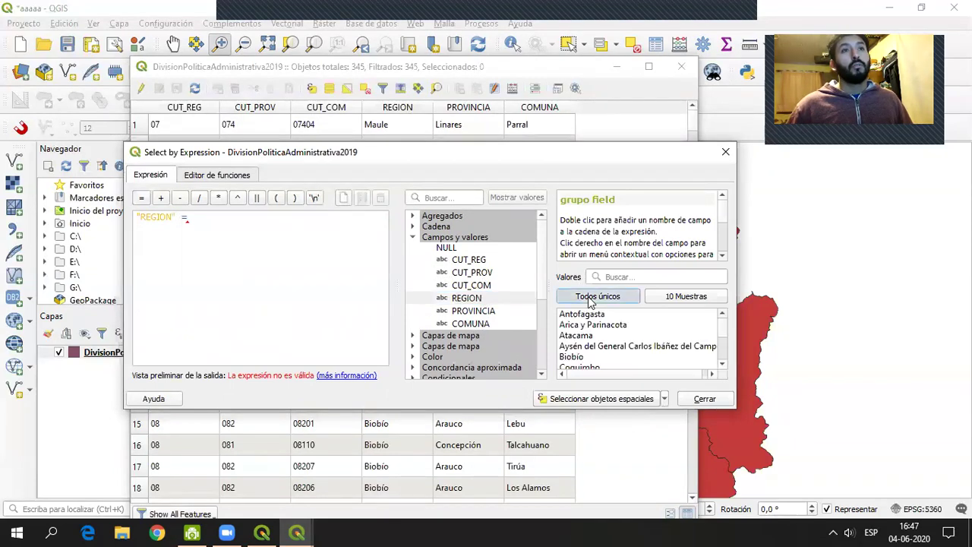
mouse_move(724, 334)
mouse_down()
mouse_move(723, 364)
mouse_move(724, 327)
mouse_up()
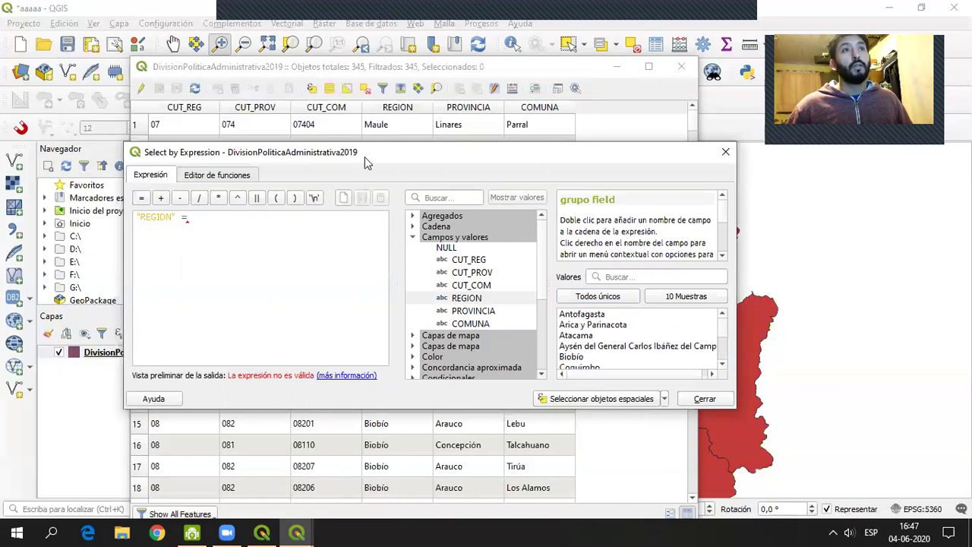
drag(364, 157, 676, 147)
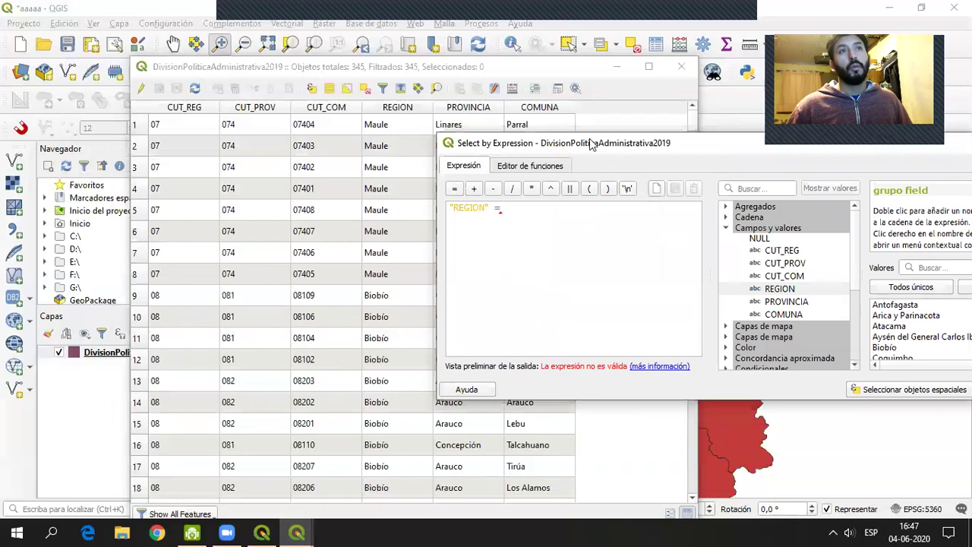
drag(577, 146, 247, 113)
scroll(683, 321, down, 4)
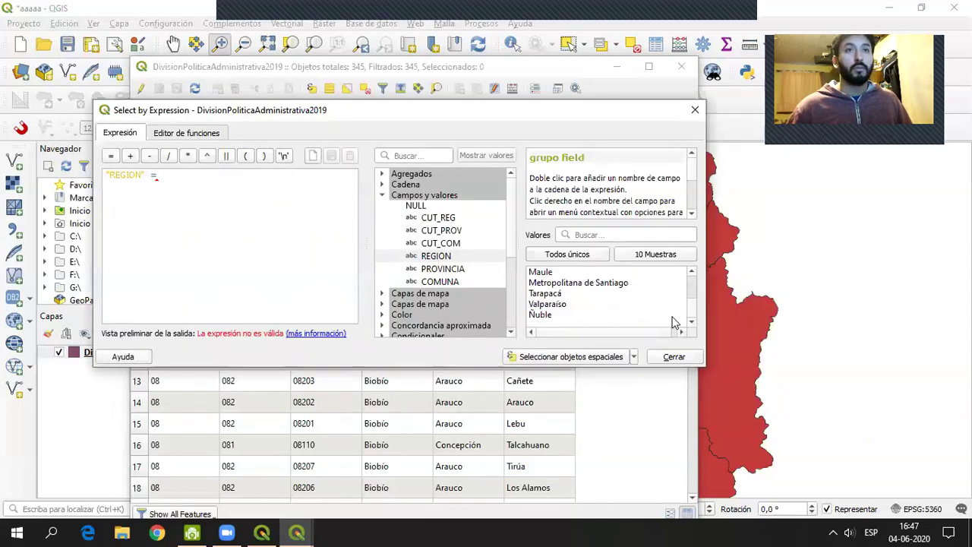
scroll(692, 317, up, 1)
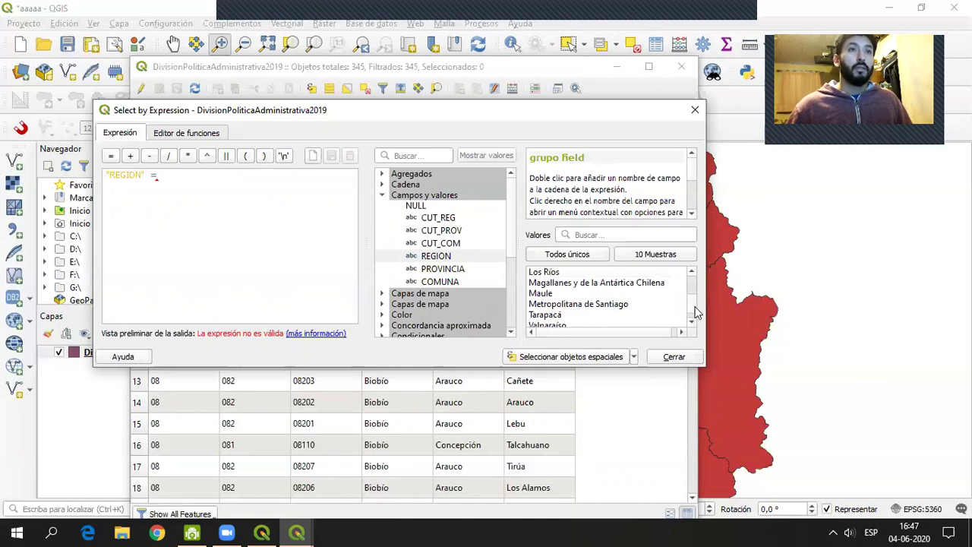
double_click(597, 303)
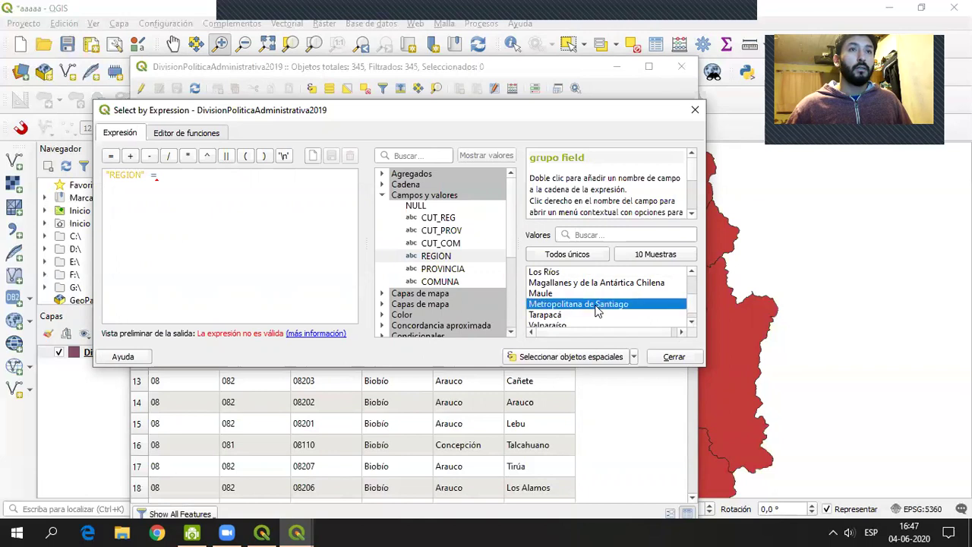
drag(292, 176, 82, 177)
click(225, 235)
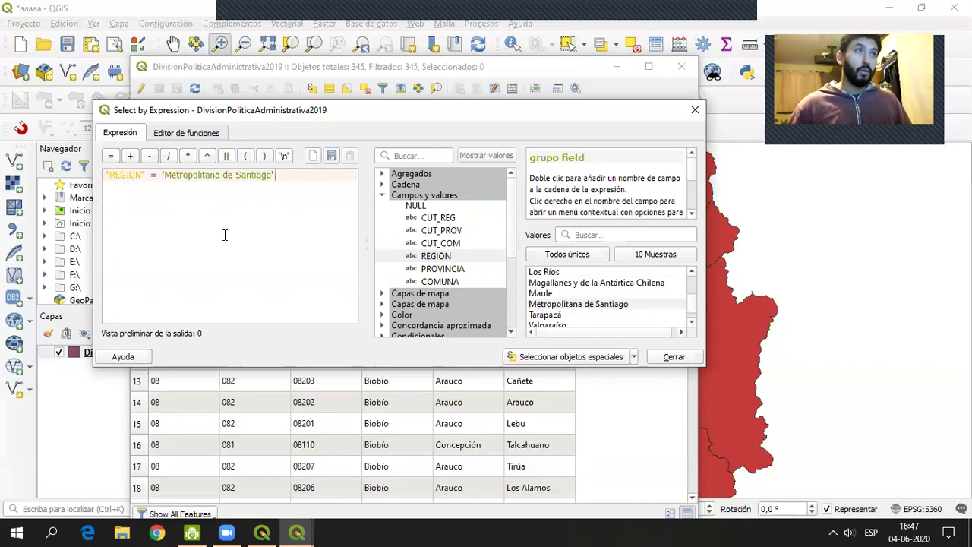
- Select the features matching the REGION expression for Metropolitana de Santiago and close the expression dialog
drag(312, 114, 365, 95)
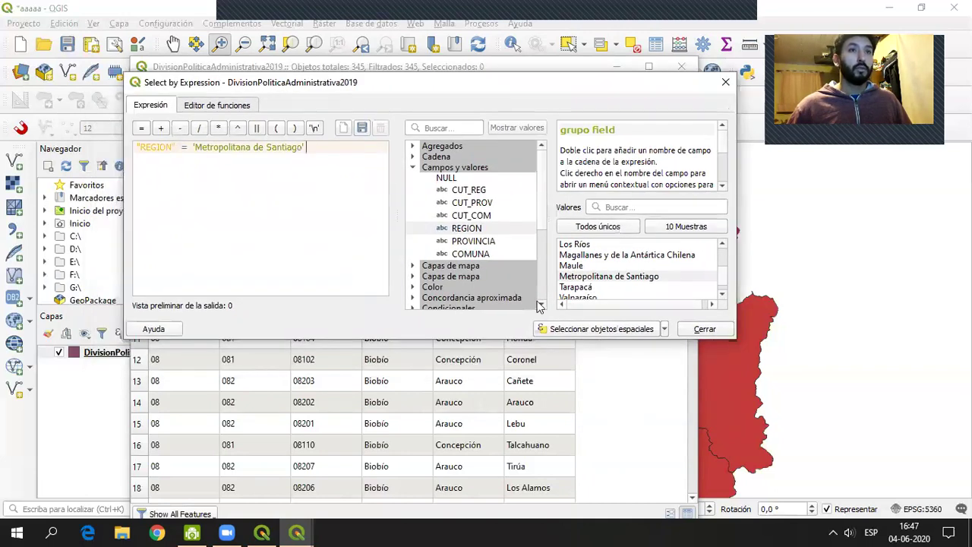
click(602, 330)
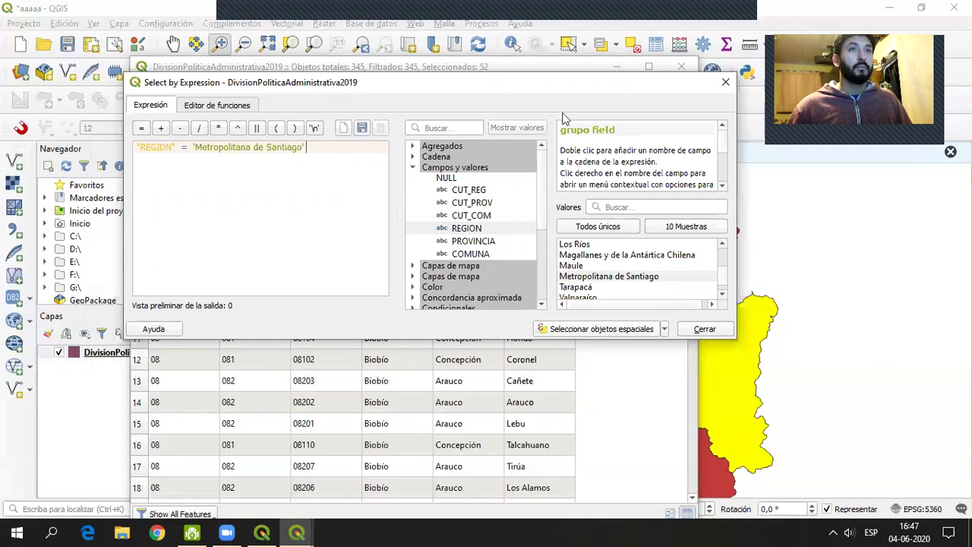
drag(544, 72, 335, 266)
drag(408, 267, 547, 110)
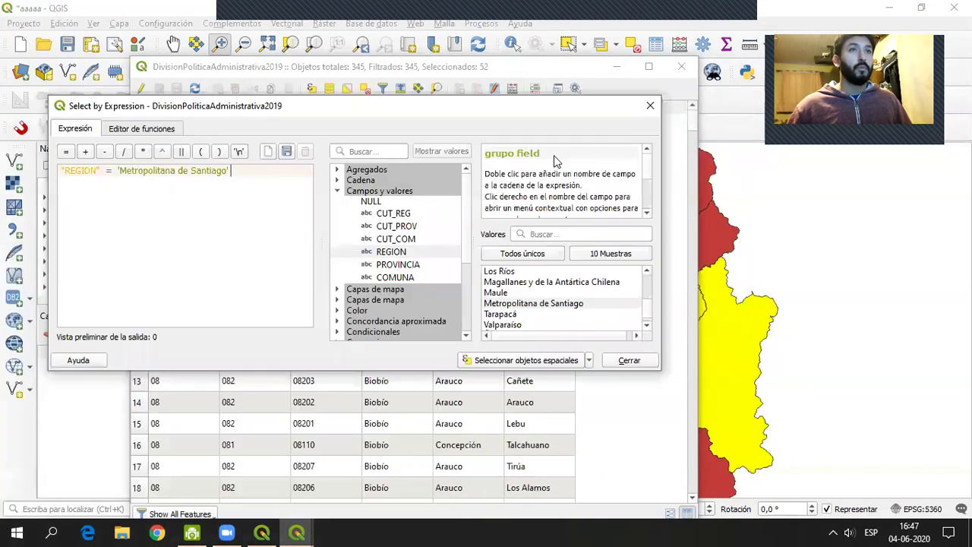
click(629, 360)
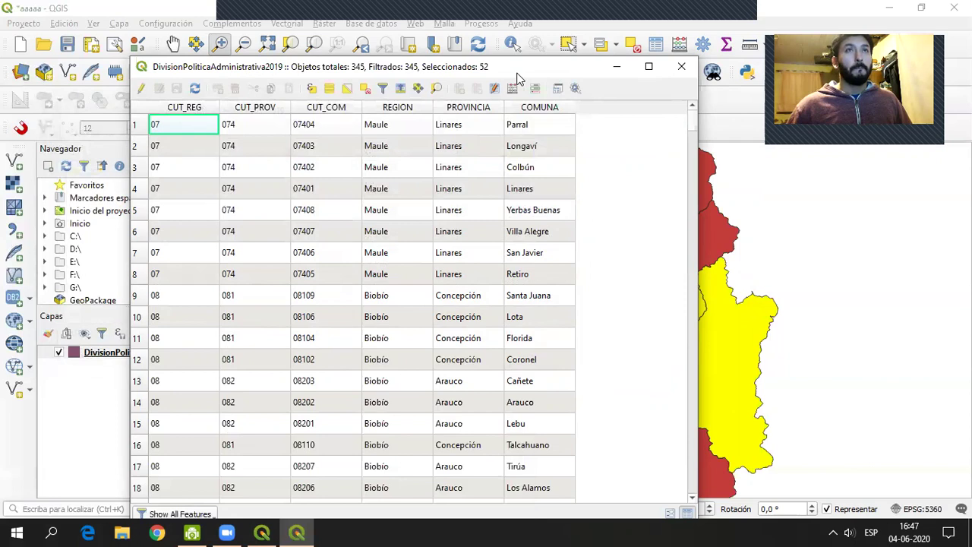
- Bring the selected rows to the start of the attribute table, review their communes and close the table
drag(516, 75, 538, 35)
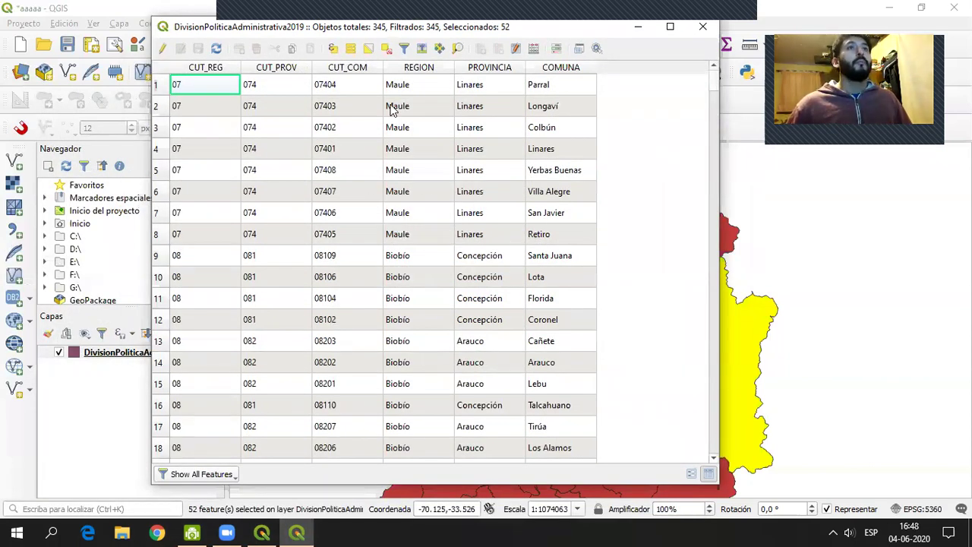
click(422, 49)
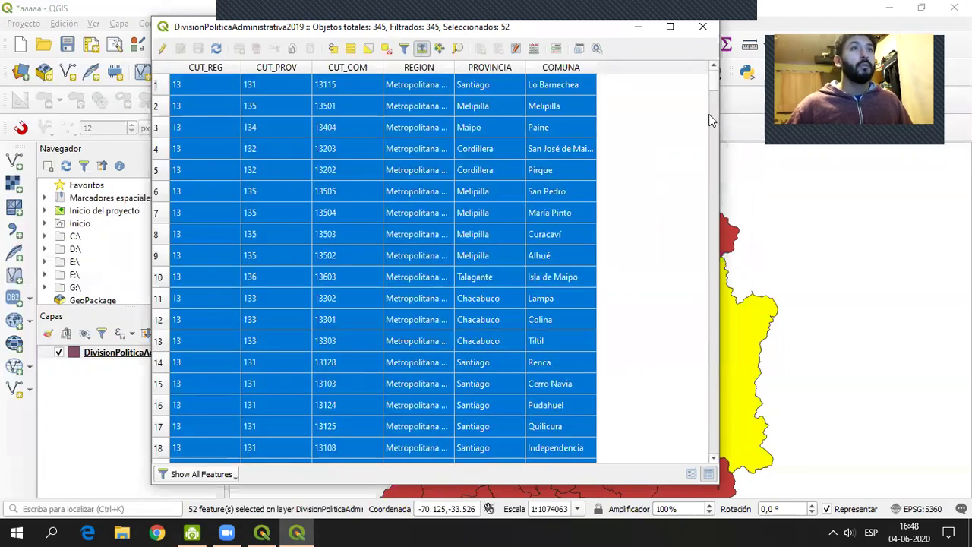
scroll(709, 129, down, 15)
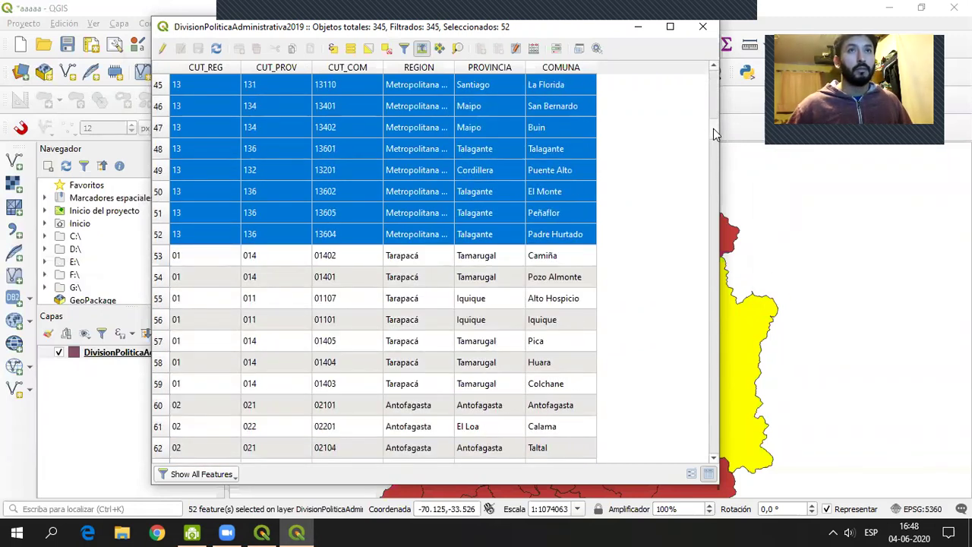
scroll(713, 128, up, 15)
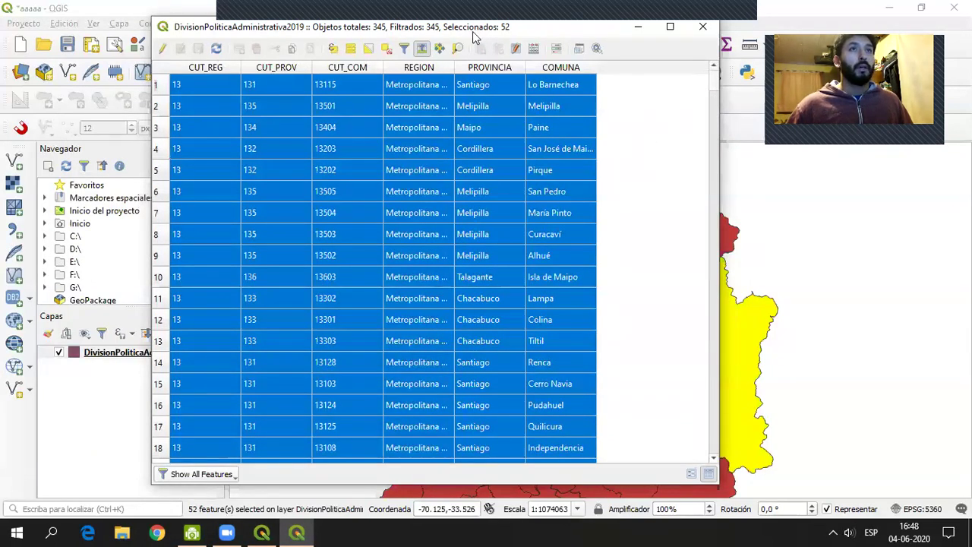
drag(472, 34, 457, 44)
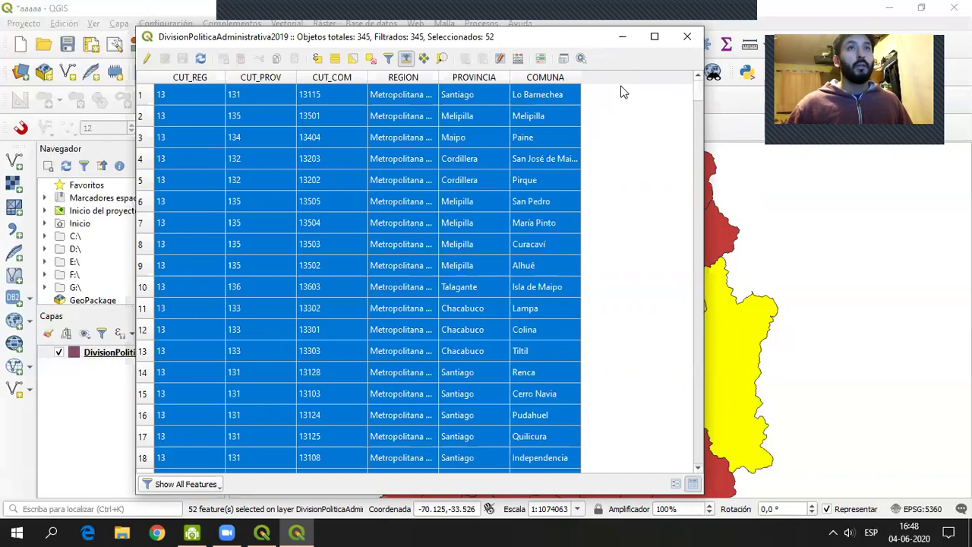
drag(558, 40, 508, 34)
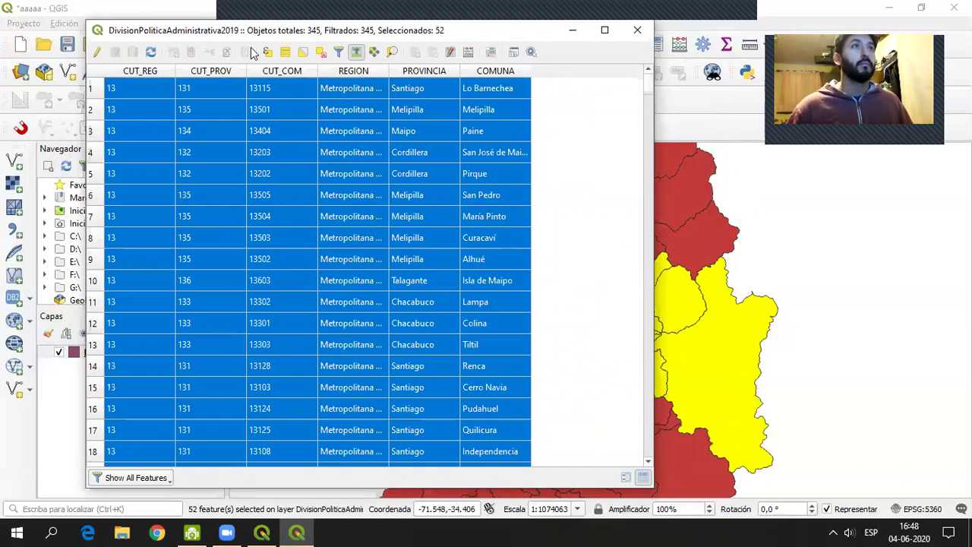
drag(279, 35, 317, 42)
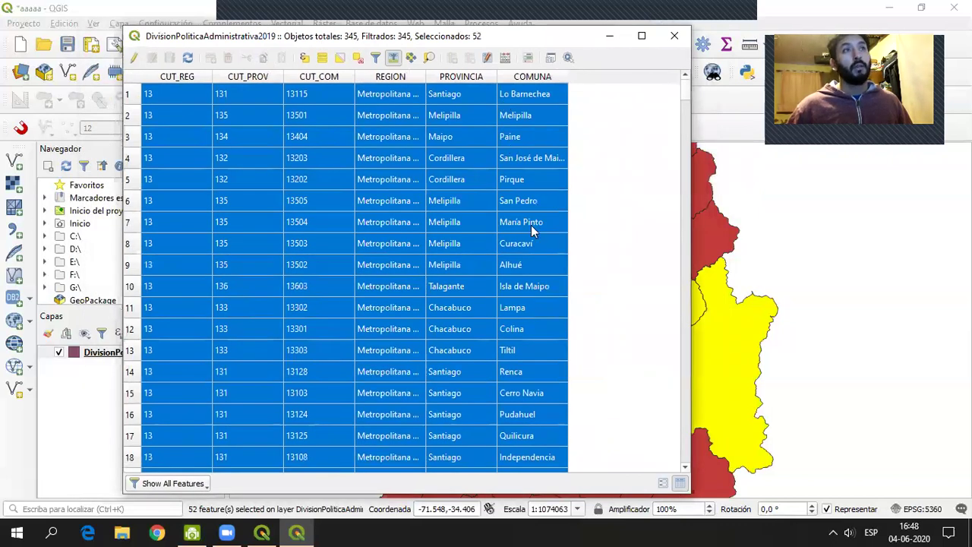
click(674, 38)
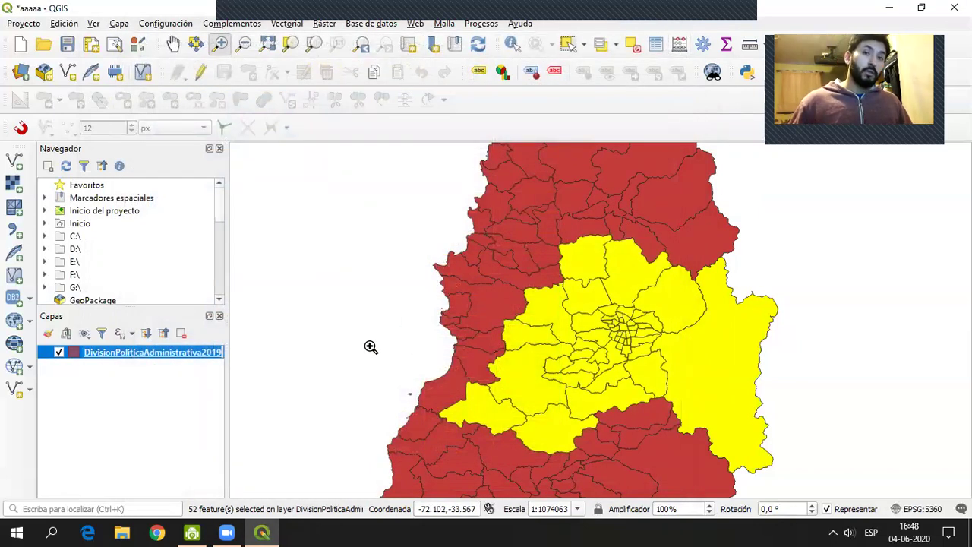
right_click(161, 357)
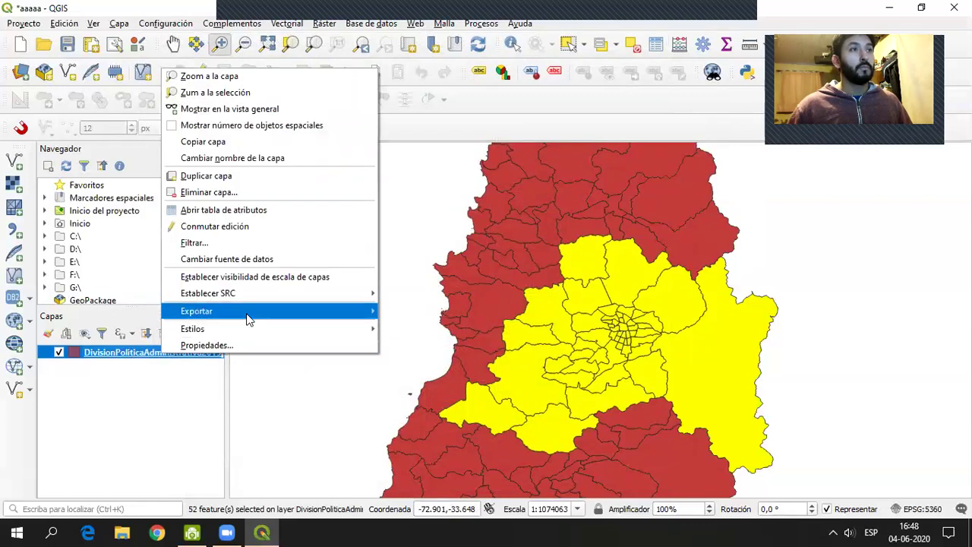
mouse_move(247, 319)
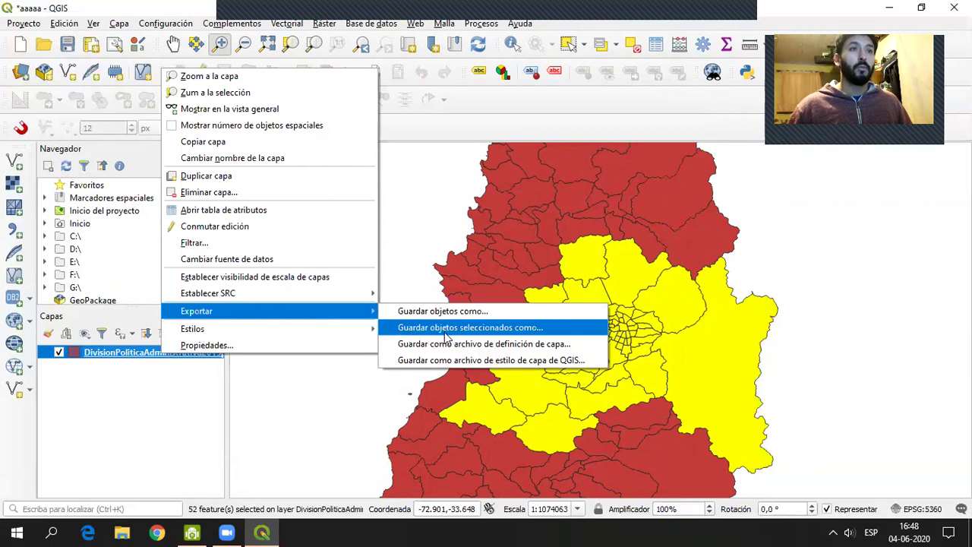
click(608, 277)
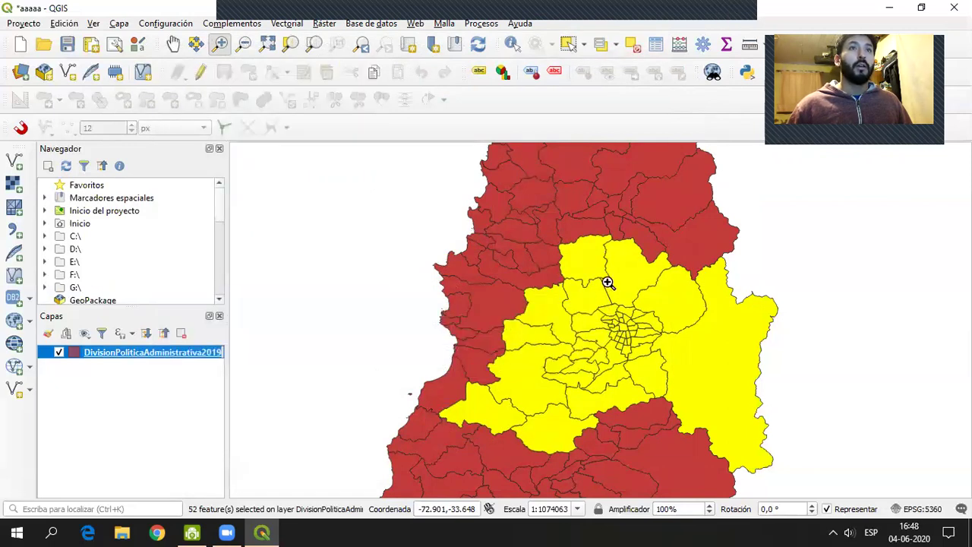
- Examine where the selected region lies within the whole country, using Zoom to Selection to return to its communes
scroll(600, 299, up, 3)
scroll(601, 301, down, 4)
scroll(601, 301, down, 1)
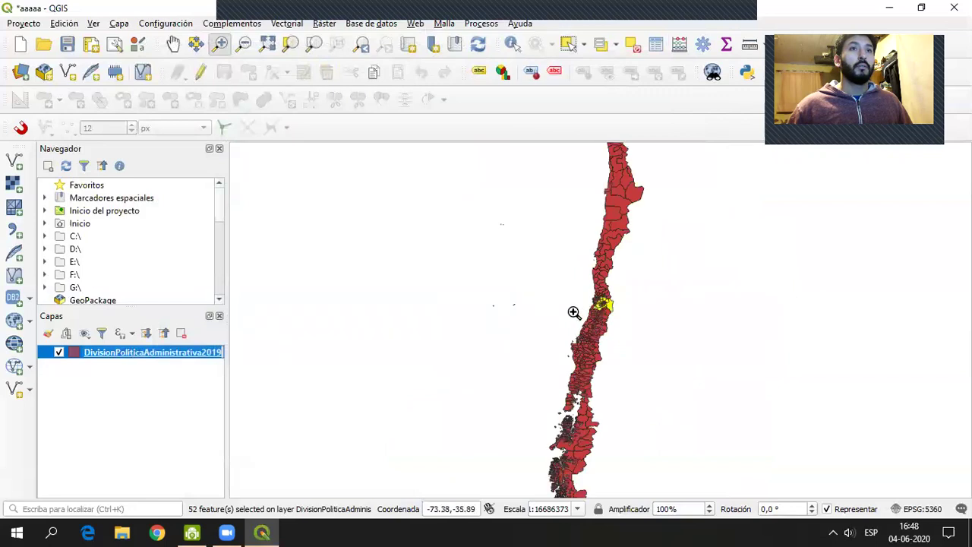
scroll(550, 303, down, 2)
drag(549, 304, 605, 274)
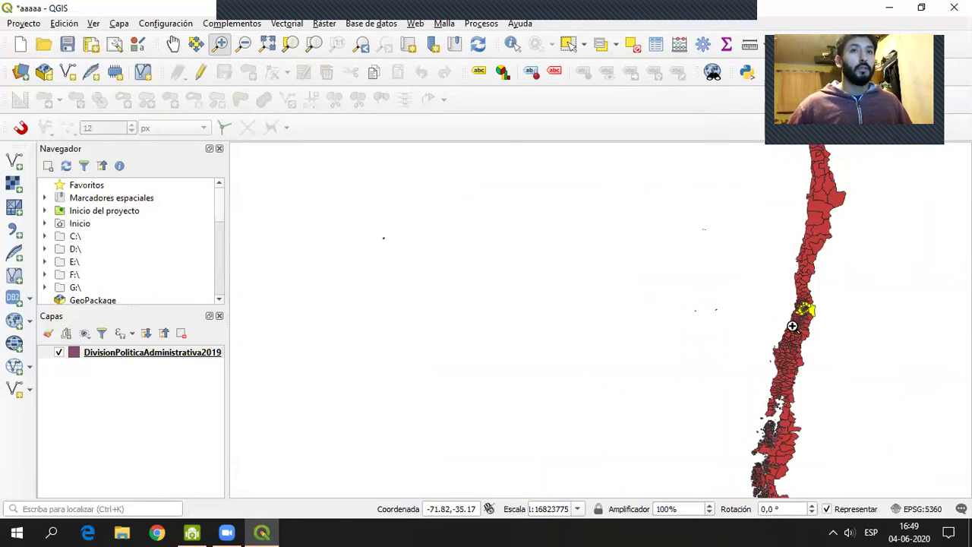
drag(794, 288, 756, 300)
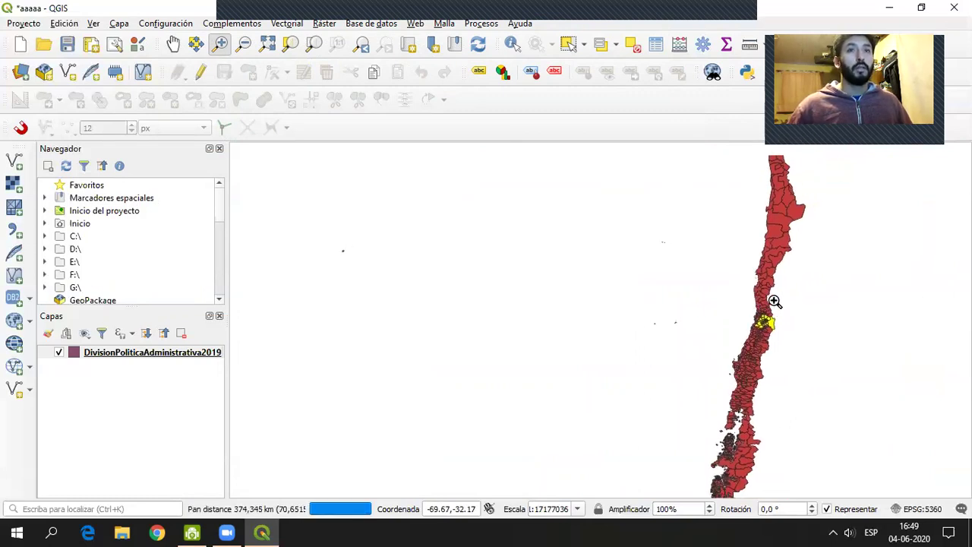
click(292, 49)
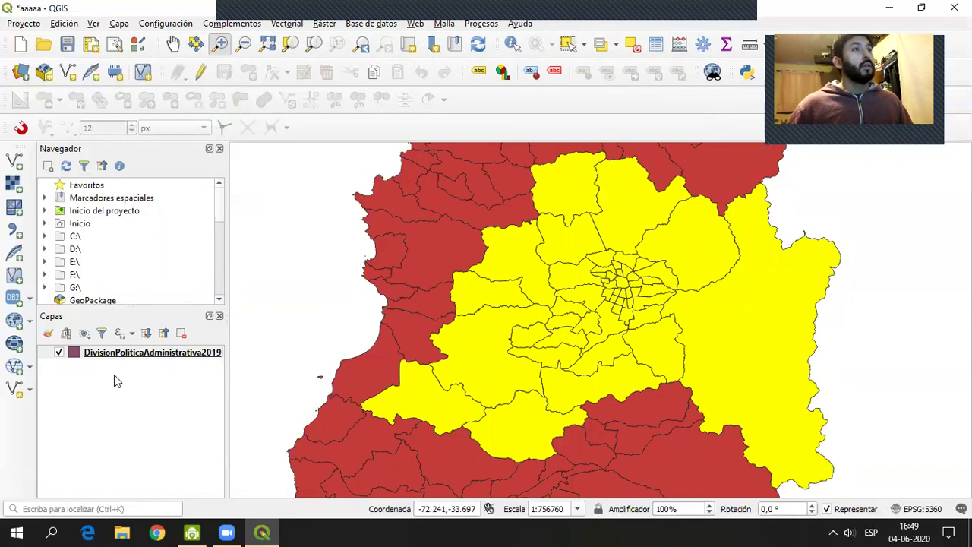
scroll(542, 296, up, 1)
scroll(540, 296, down, 3)
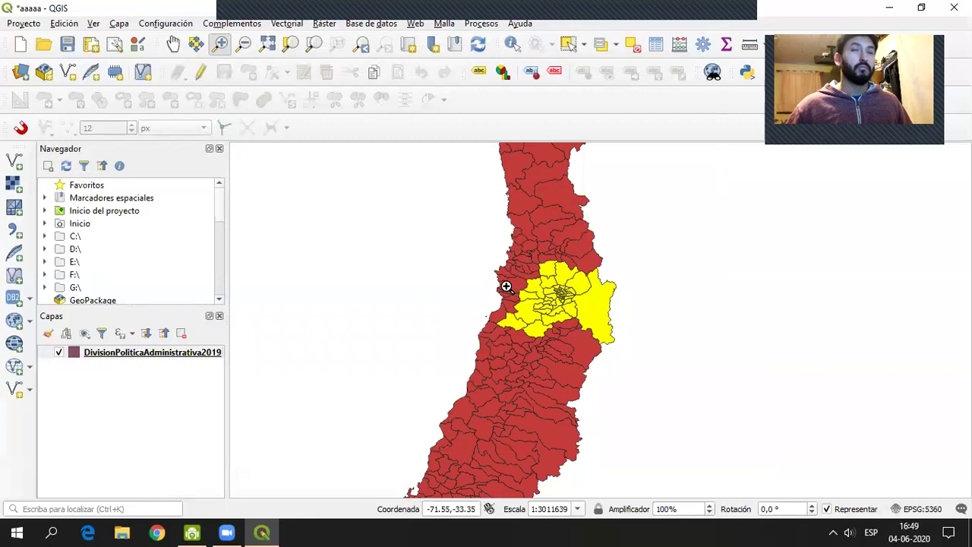
- Start exporting only the selected features of DivisionPoliticaAdministrativa2019, review the available formats and keep Archivo shape de ESRI
right_click(190, 354)
mouse_move(364, 308)
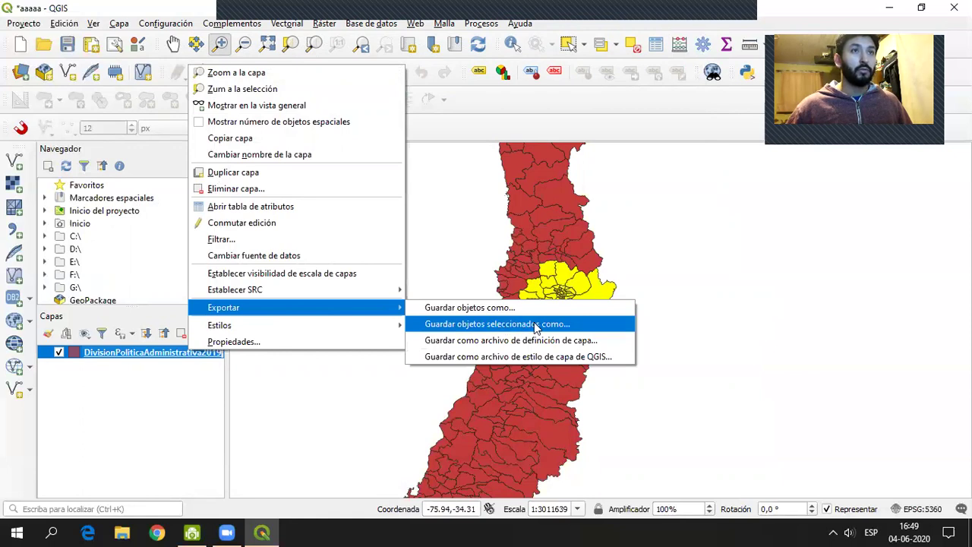
click(535, 325)
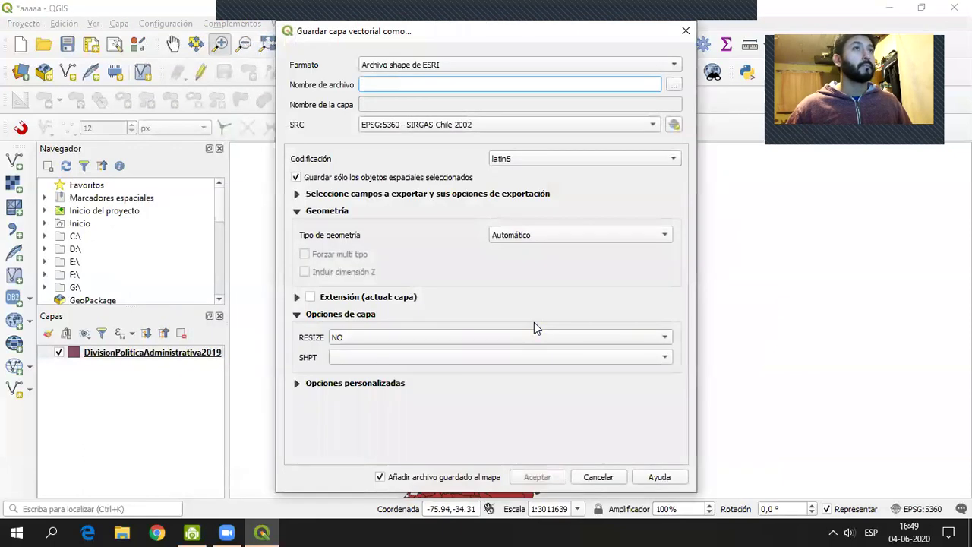
drag(483, 30, 400, 33)
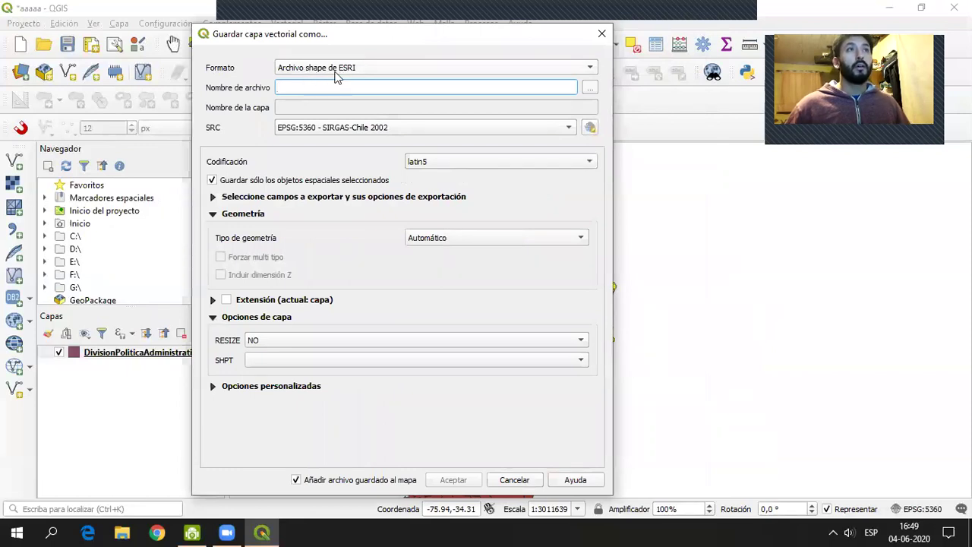
click(585, 70)
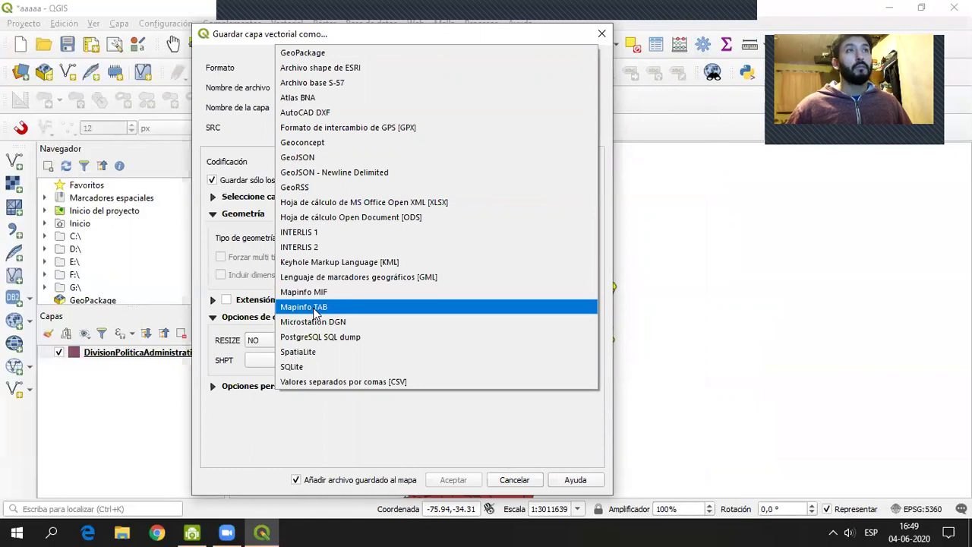
click(244, 61)
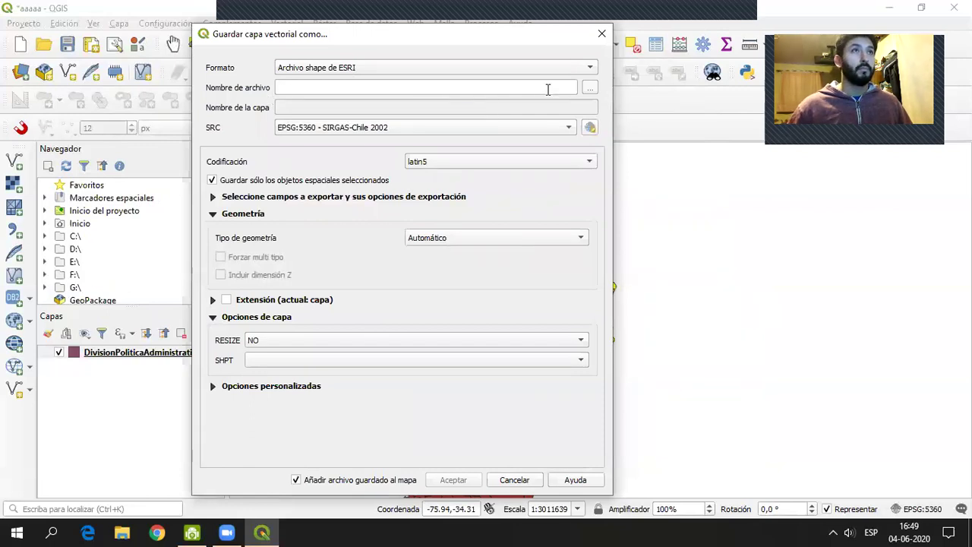
- Set the export's output file to rm in the folder lab 5 - copia on disk D:
click(592, 89)
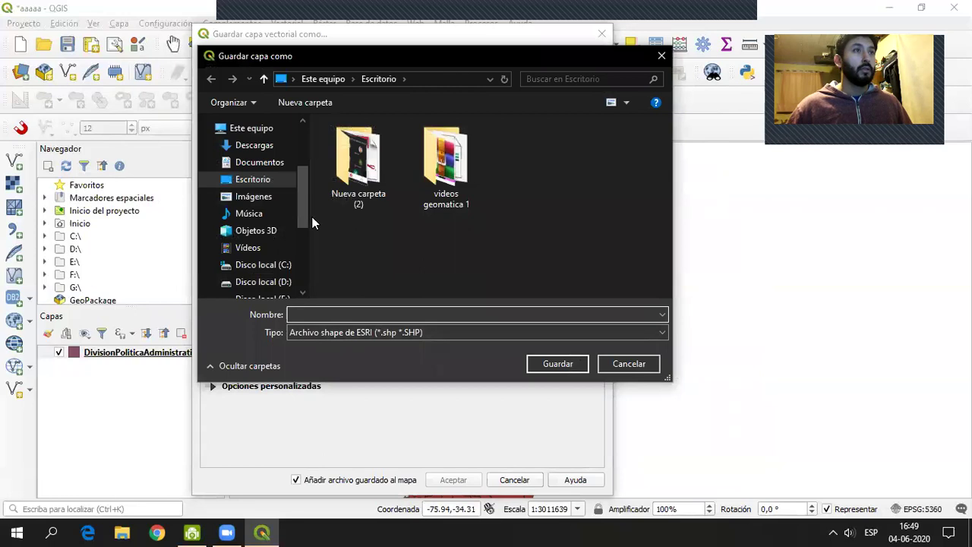
click(258, 284)
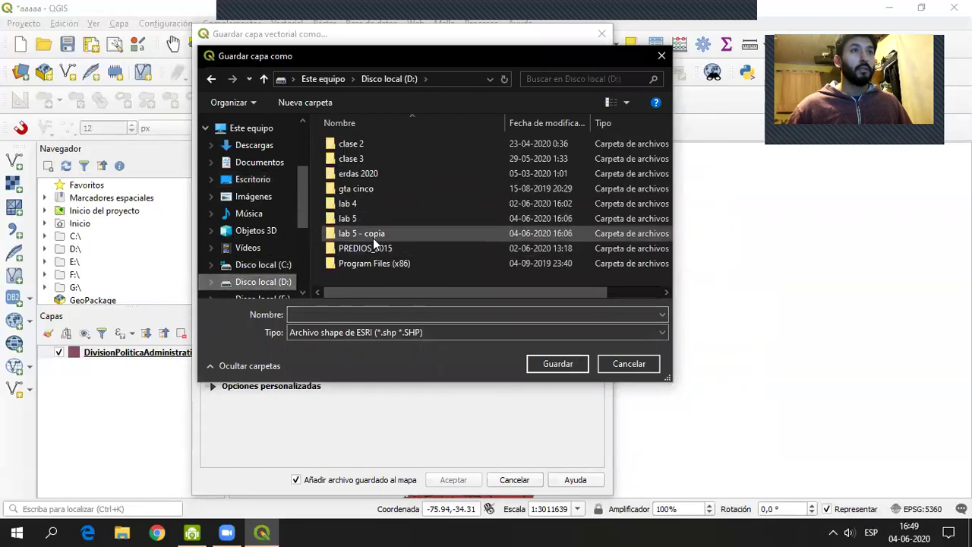
double_click(373, 238)
click(369, 313)
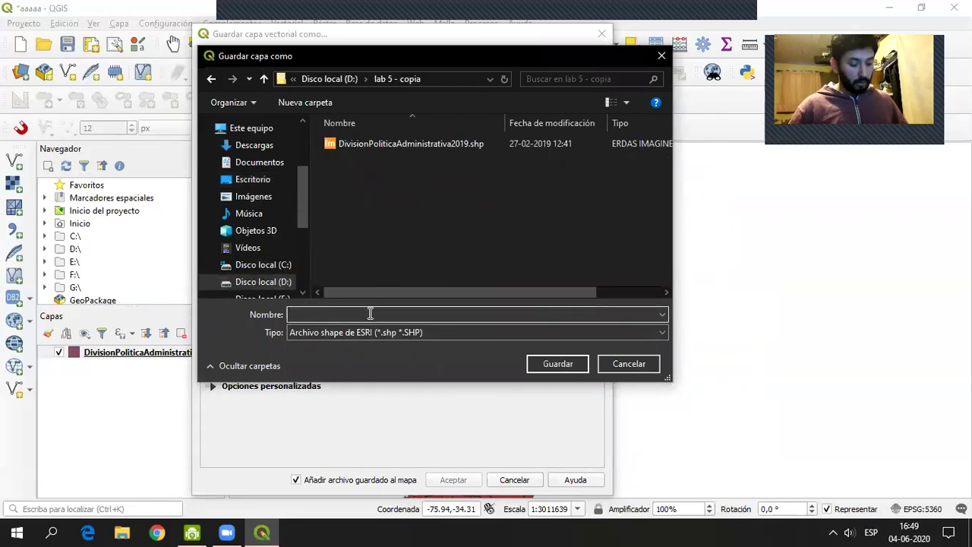
text(rm)
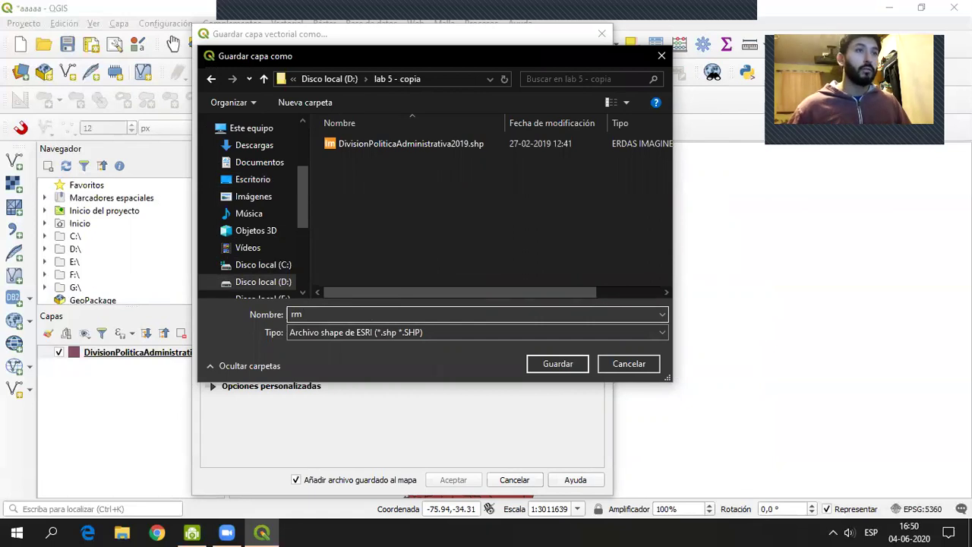
click(585, 365)
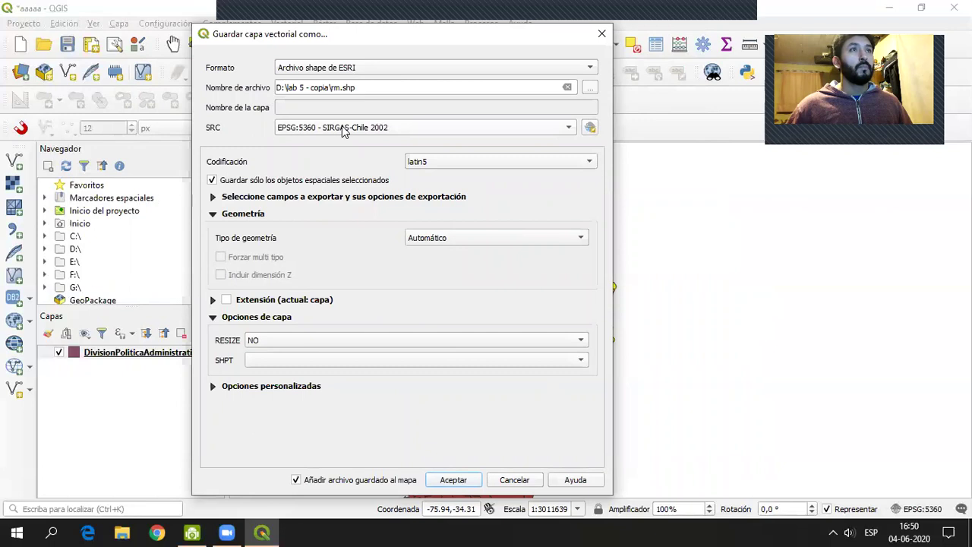
- Set the export's coordinate system to EPSG:32719 - WGS 84 / UTM zone 19S
mouse_move(341, 130)
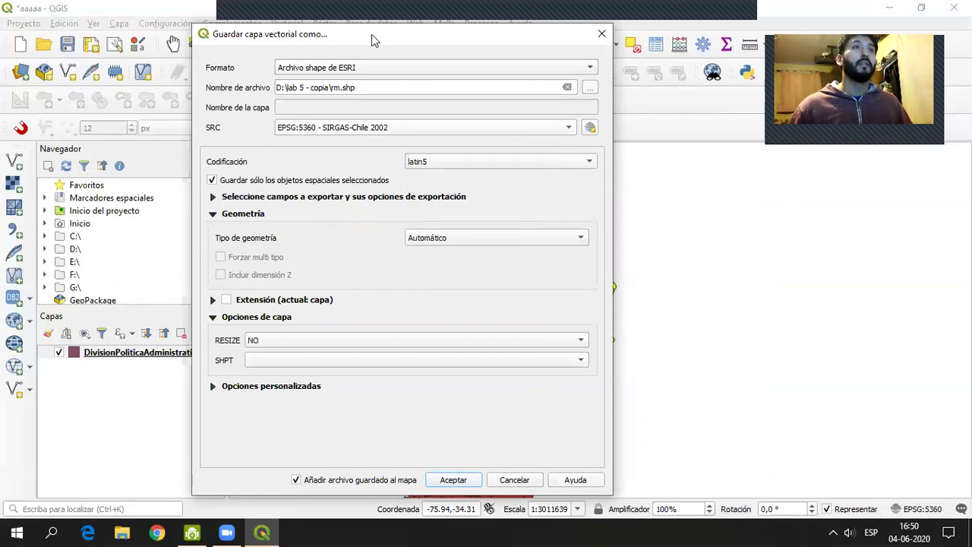
drag(371, 34, 286, 31)
mouse_move(281, 136)
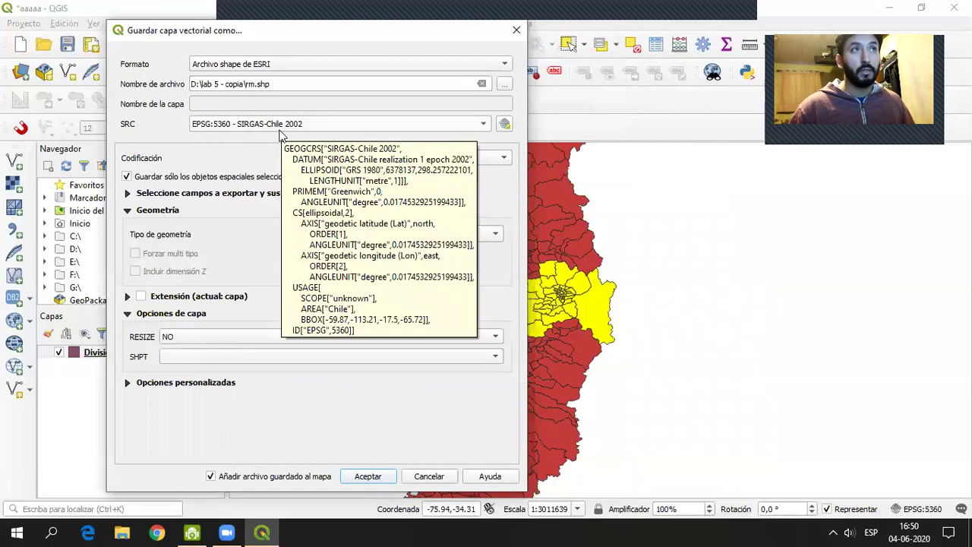
drag(341, 38, 373, 59)
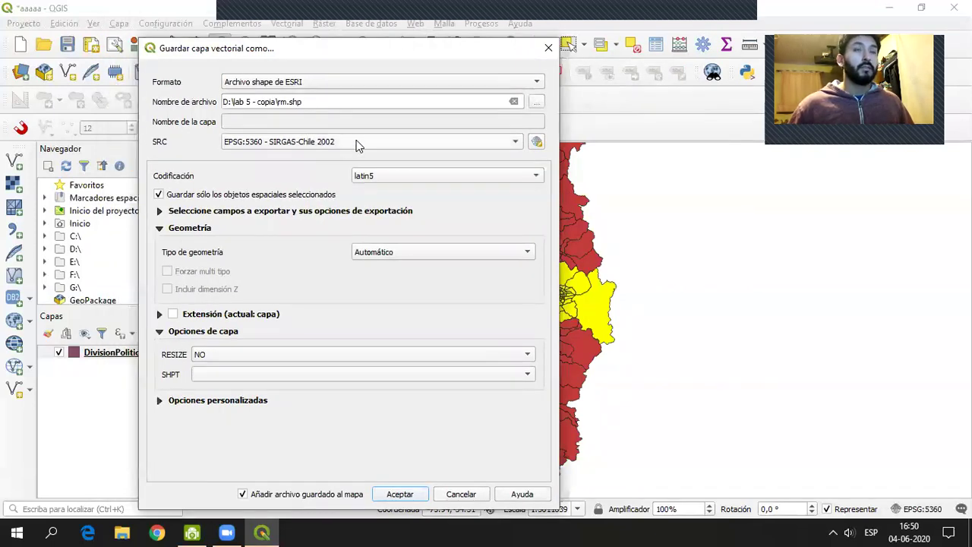
mouse_move(358, 146)
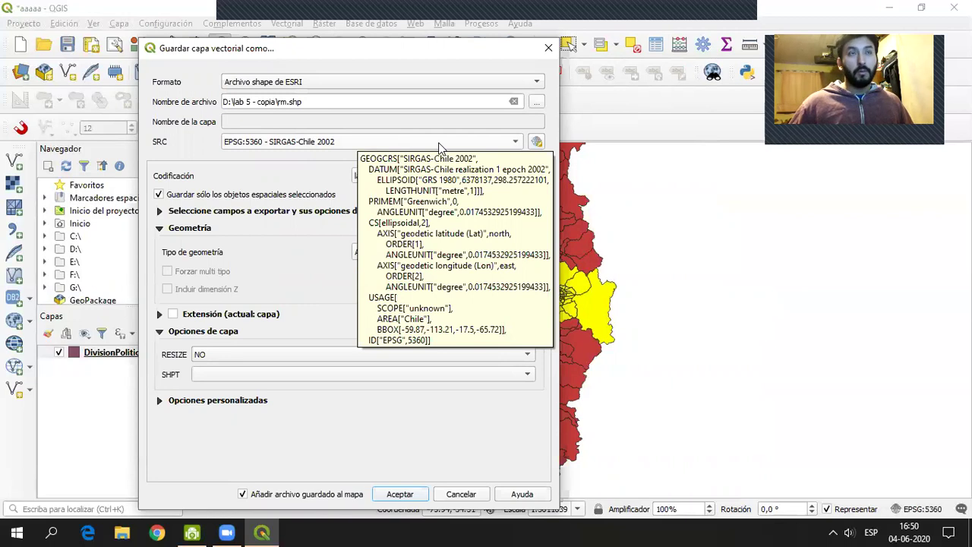
click(512, 148)
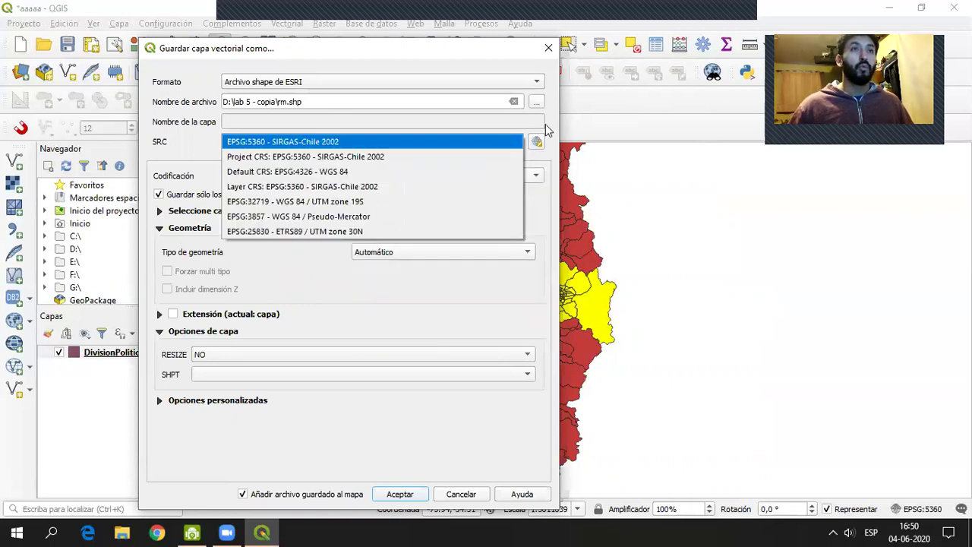
click(539, 143)
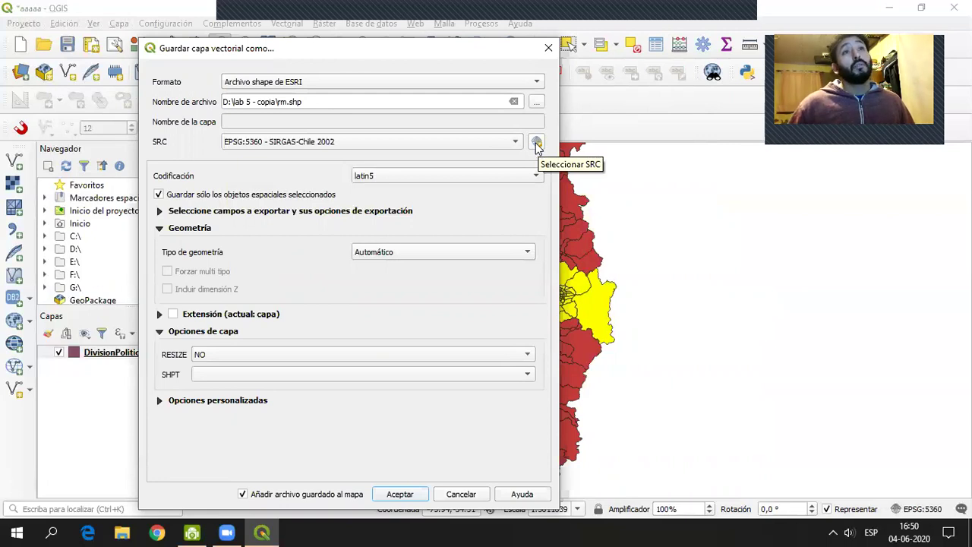
click(515, 143)
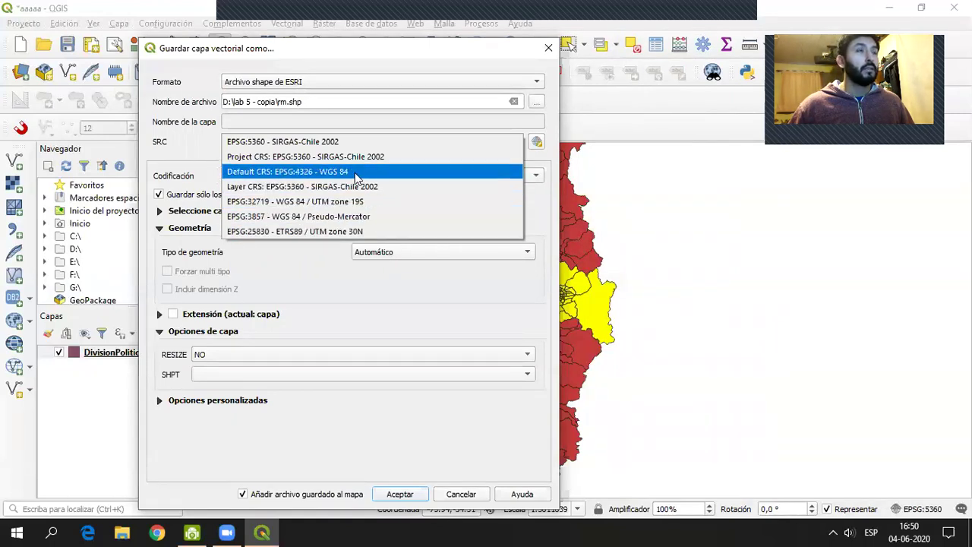
click(278, 206)
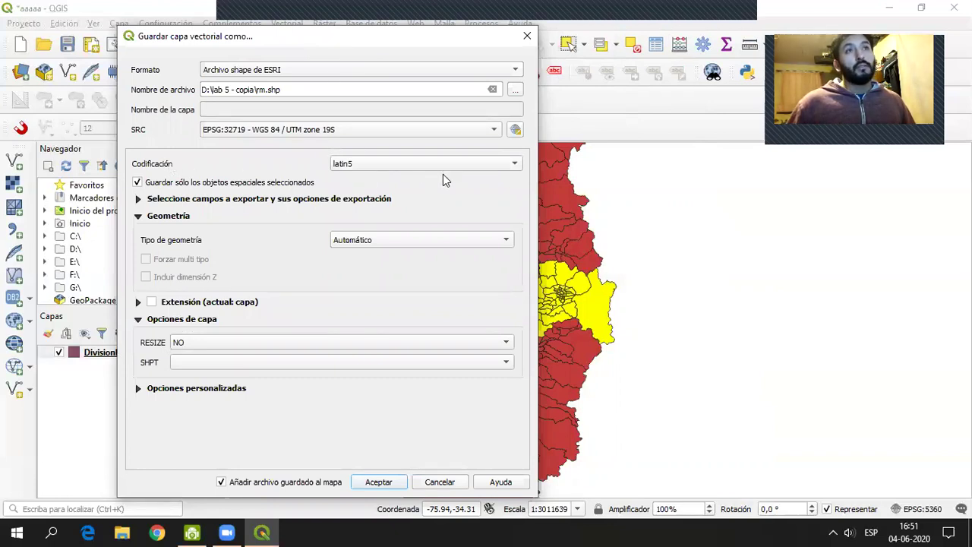
- Review the available encodings, keep latin5 and export the selected features to the rm shapefile
click(515, 164)
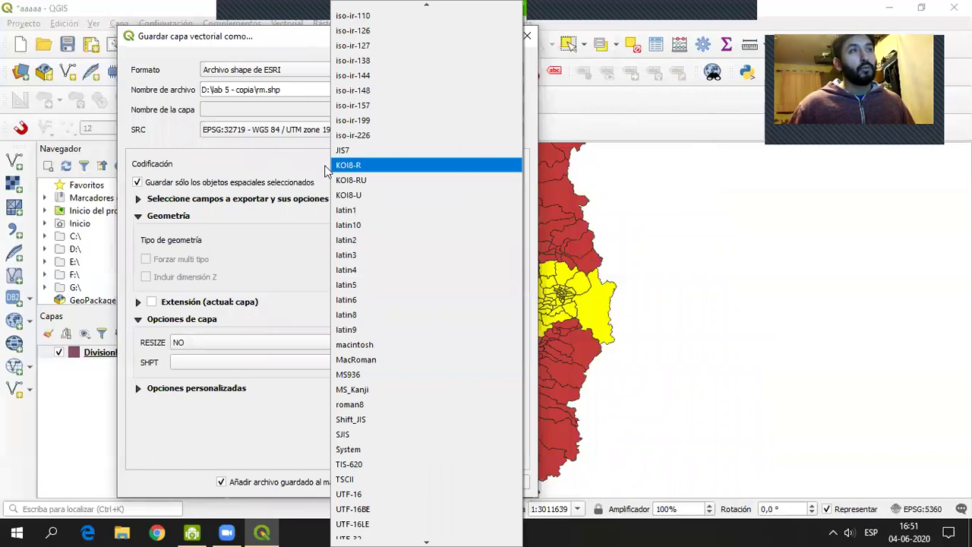
click(215, 155)
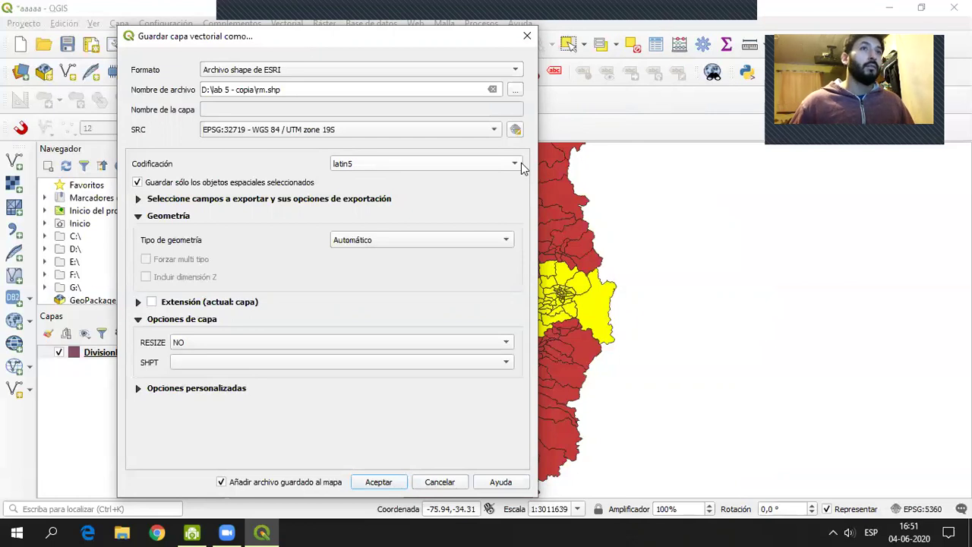
click(348, 170)
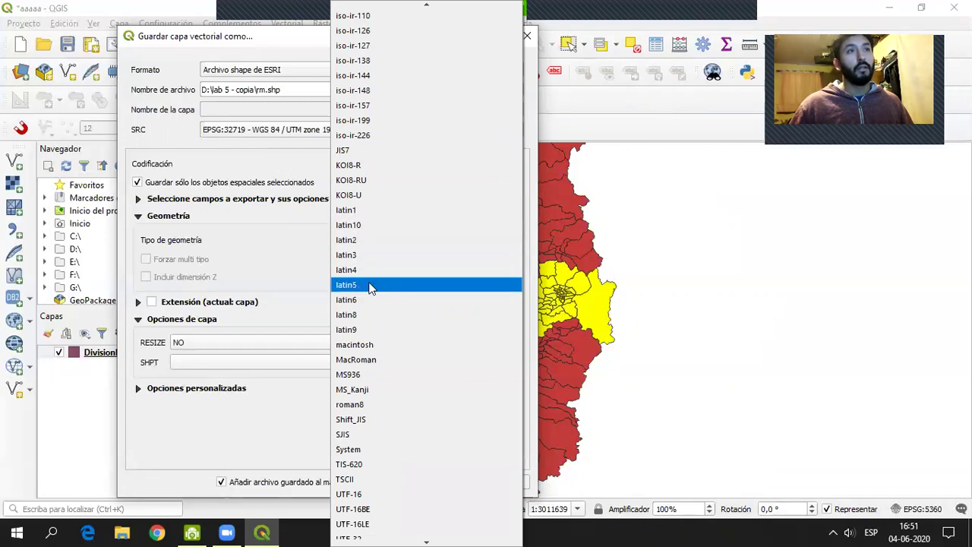
click(262, 155)
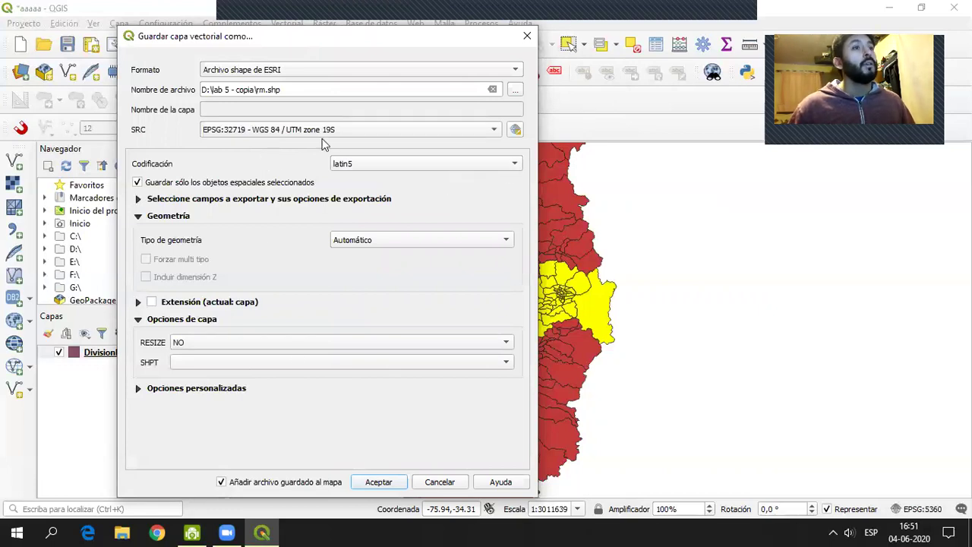
drag(334, 42, 322, 29)
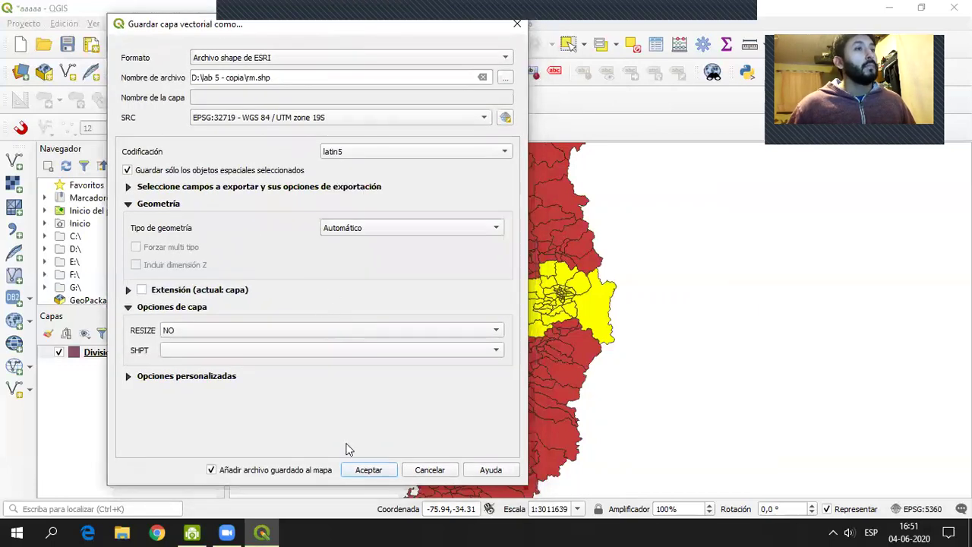
click(368, 470)
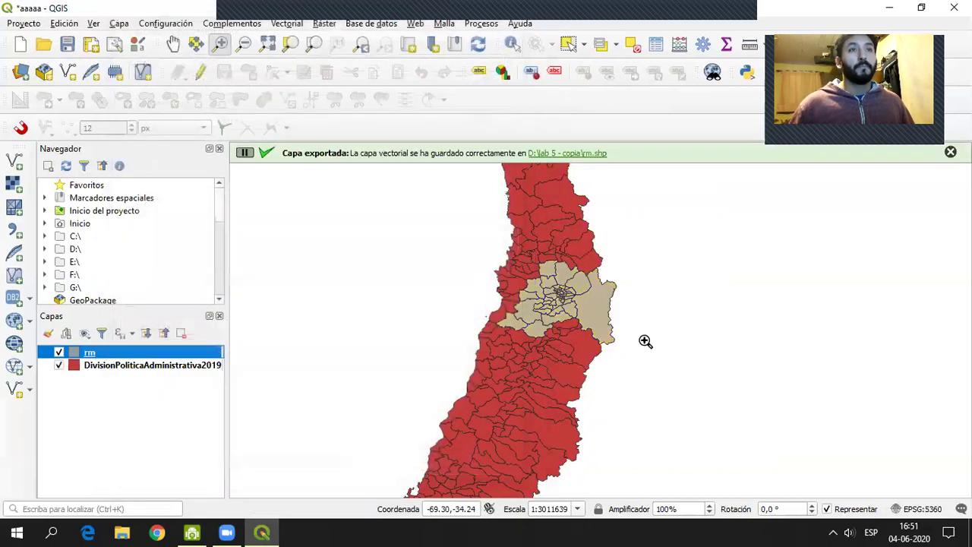
- Hide DivisionPoliticaAdministrativa2019 so only rm is displayed, and open rm's attribute table
click(59, 365)
click(85, 354)
right_click(85, 353)
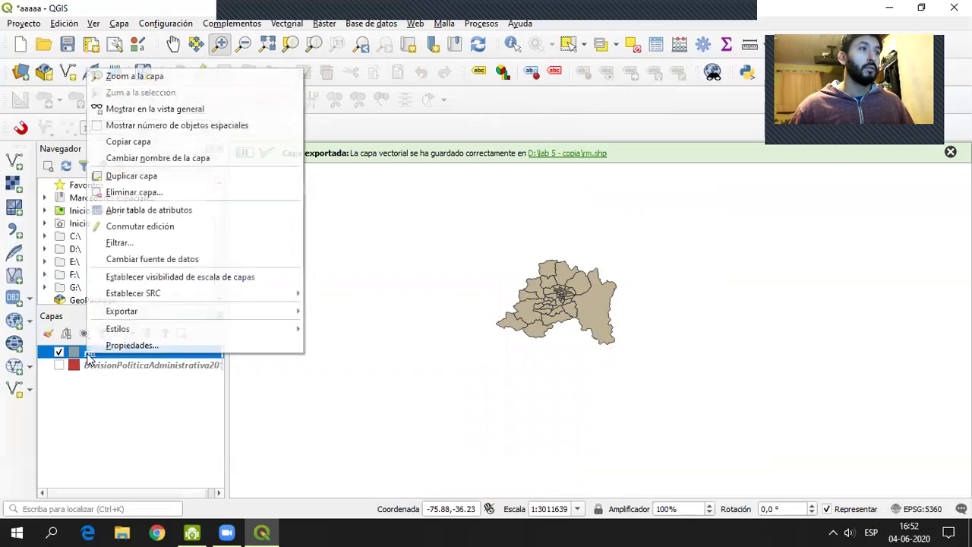
click(159, 213)
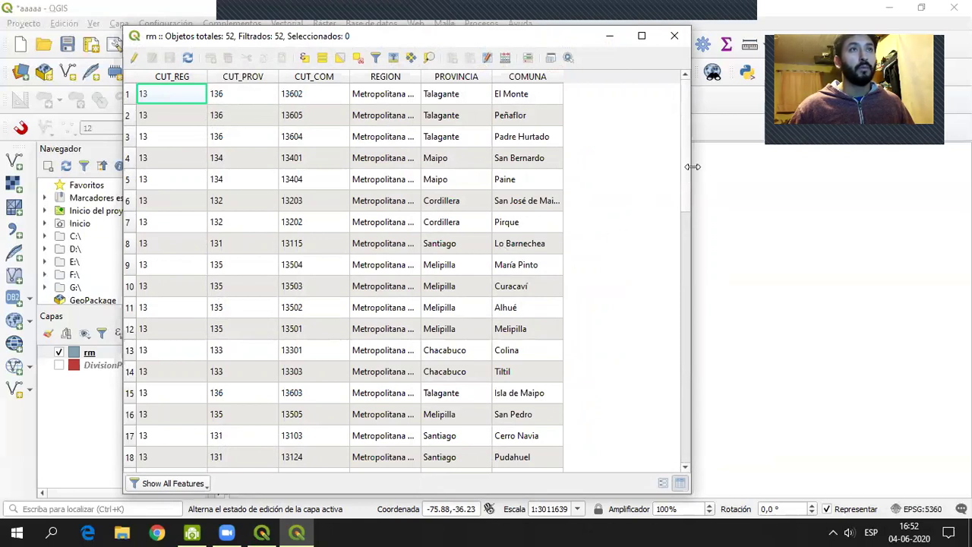
- Sort rm's attribute table by COMUNA in ascending order, review its communes through the last row and close the table
drag(686, 165, 689, 133)
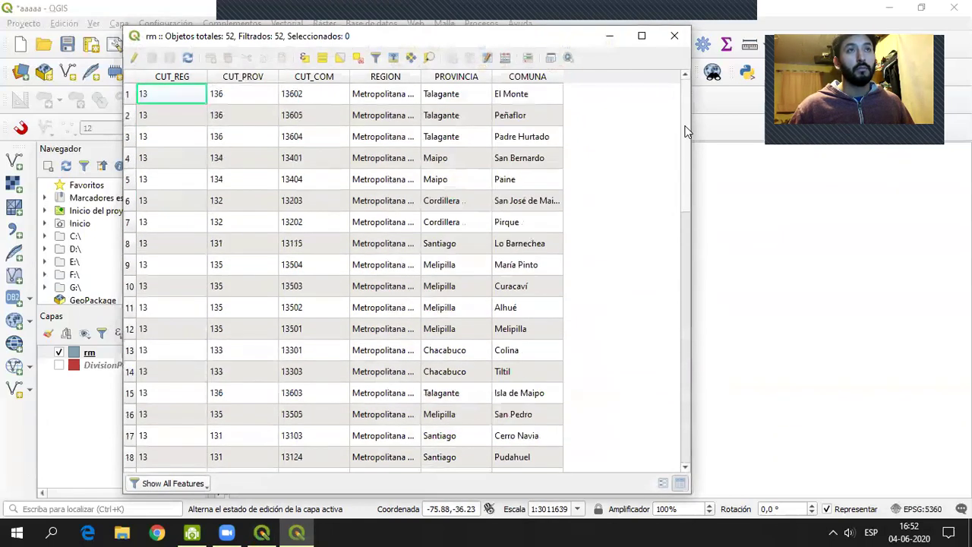
click(536, 79)
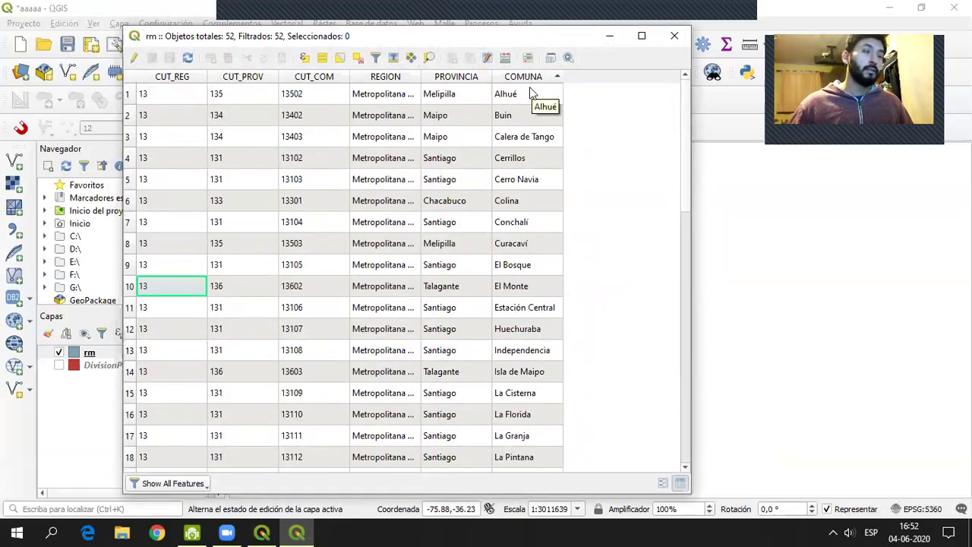
drag(687, 147, 678, 300)
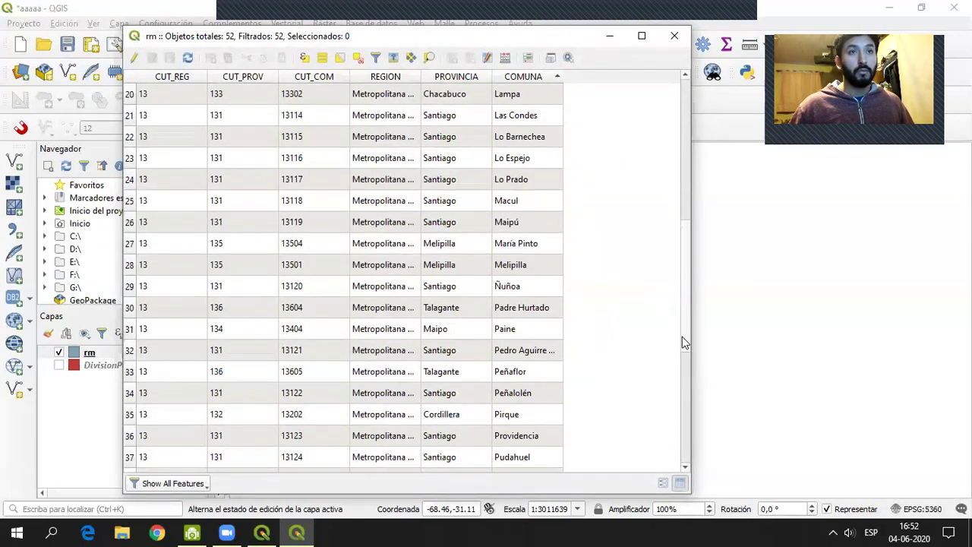
scroll(687, 356, down, 1)
drag(687, 354, 690, 129)
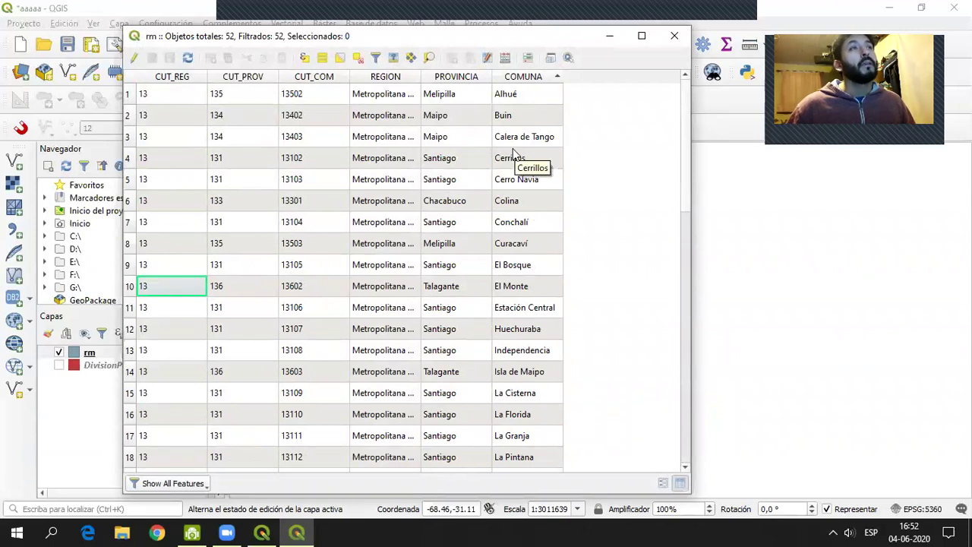
drag(683, 138, 691, 417)
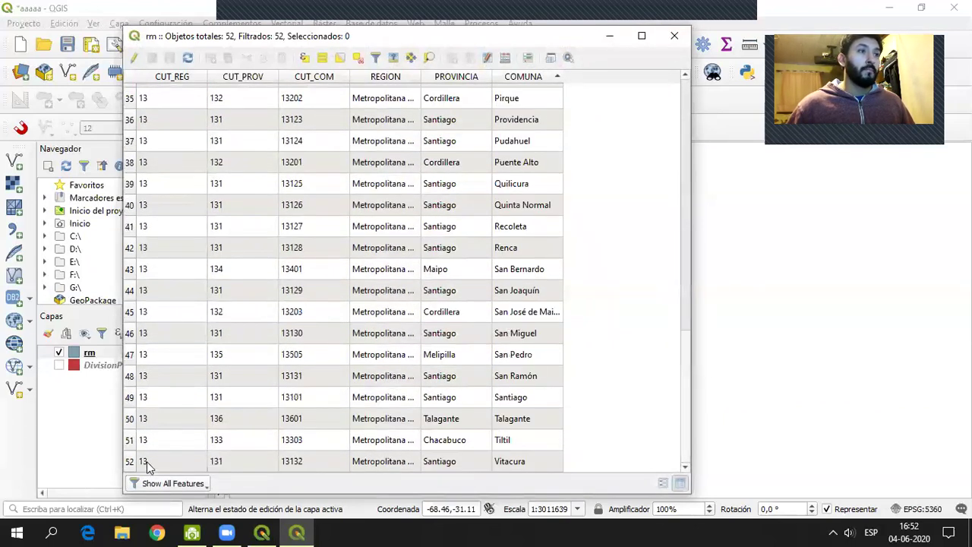
drag(686, 412, 686, 148)
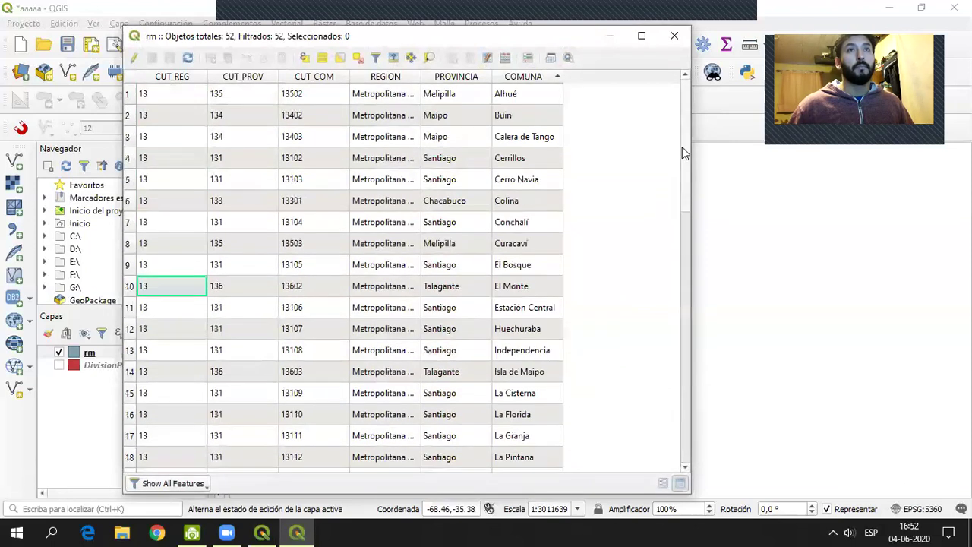
click(674, 36)
- Examine rm up close and compare it with the region in DivisionPoliticaAdministrativa2019 by switching the visibility of both layers
drag(483, 244, 643, 362)
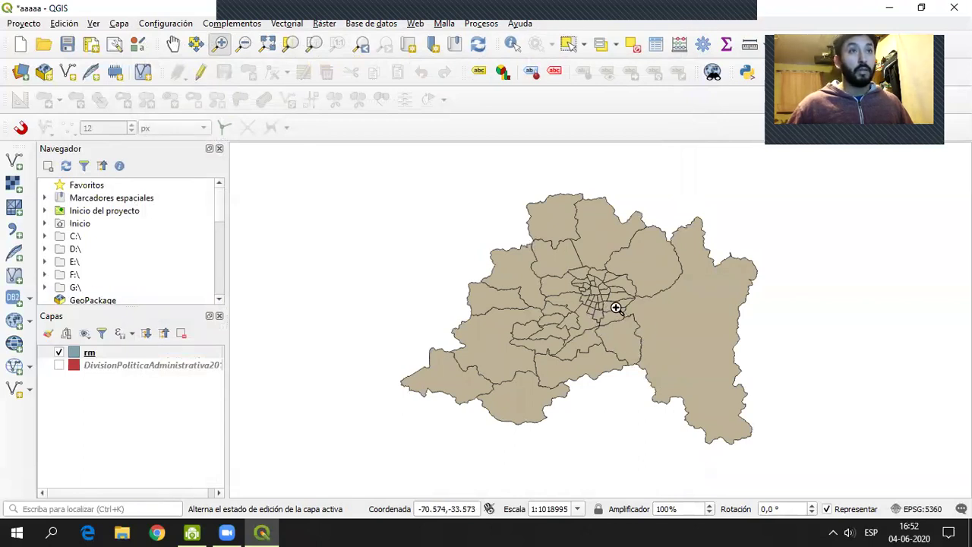
drag(615, 306, 532, 302)
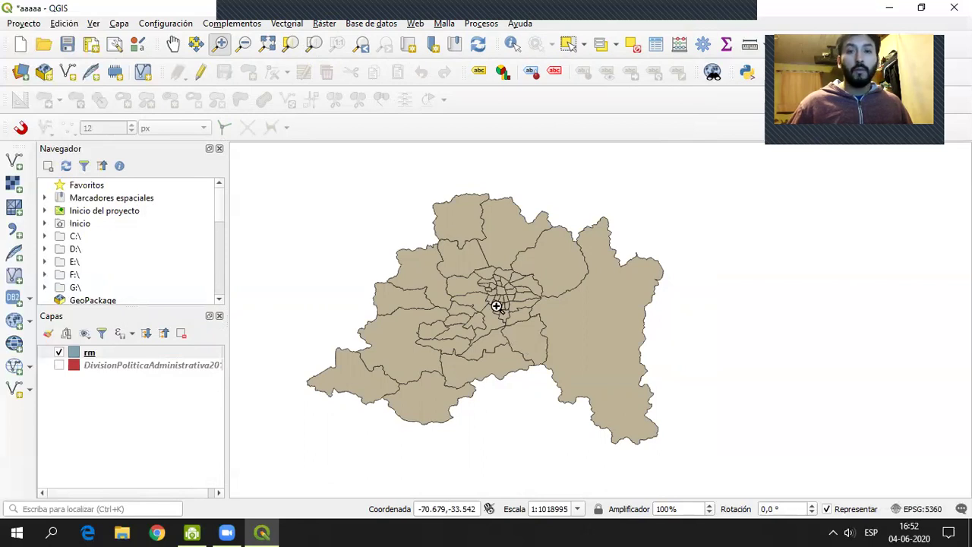
click(60, 365)
click(58, 353)
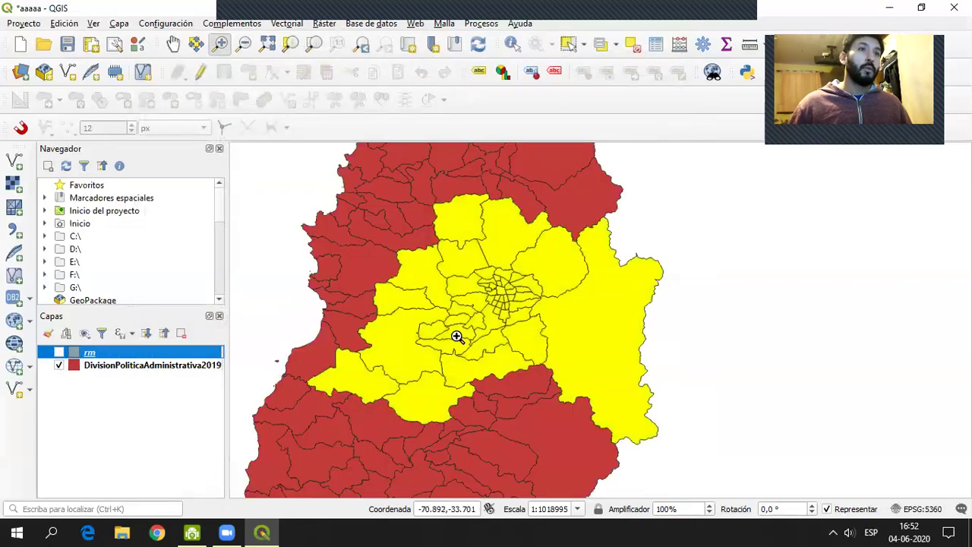
click(59, 352)
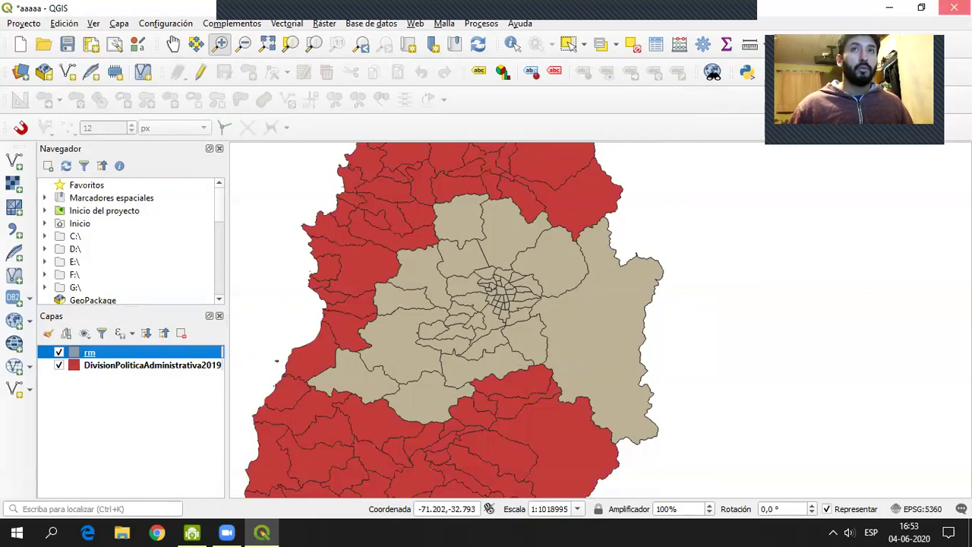
- Restart QGIS Desktop 3.12.3, discarding the current project's changes, and create a new empty project
click(953, 8)
click(497, 285)
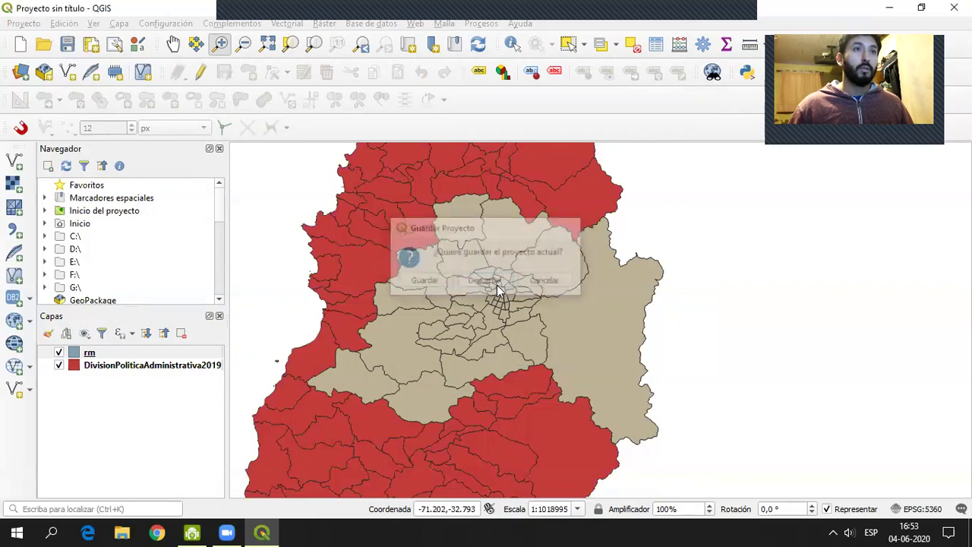
click(50, 531)
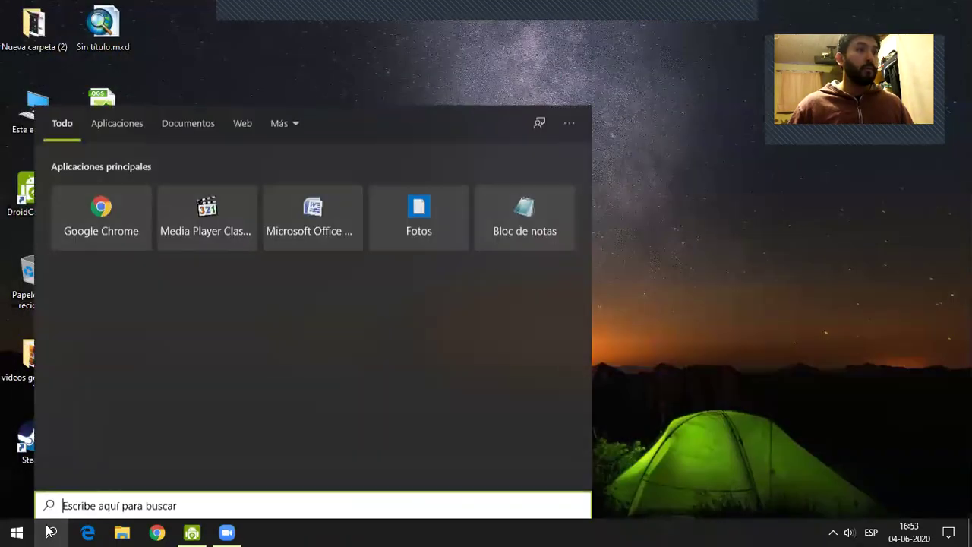
text(qgis)
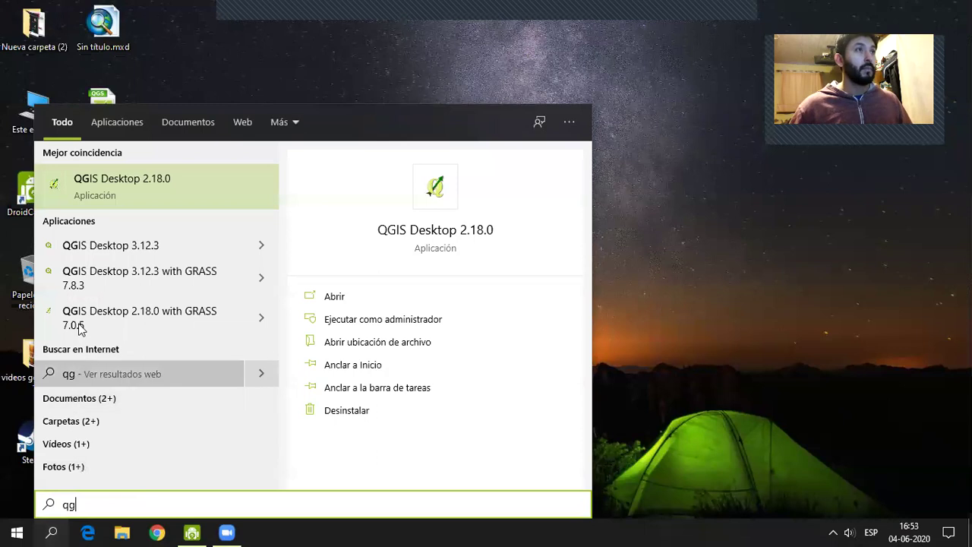
click(130, 245)
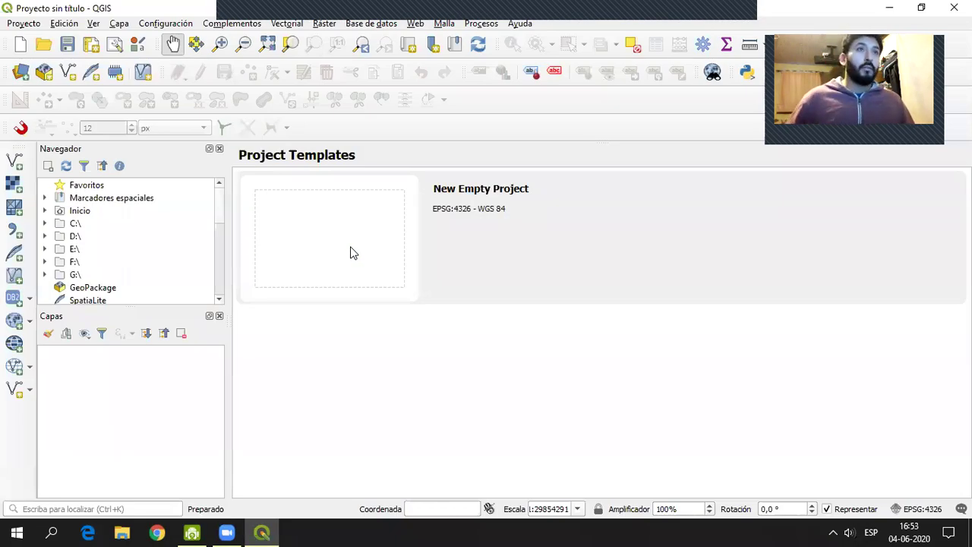
double_click(350, 253)
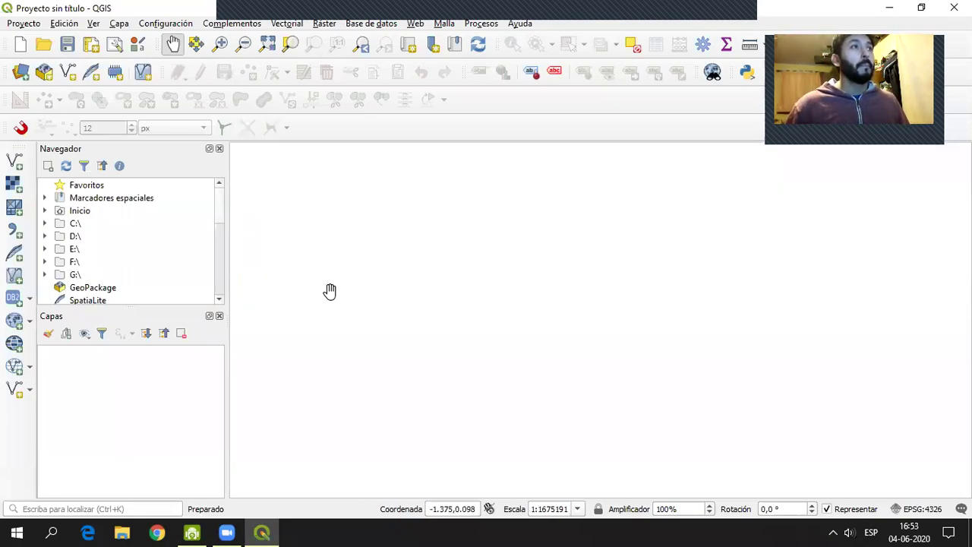
- Add rm.shp from D:\lab 5 - copia as a vector layer, limiting the file list to ESRI shapefiles
click(13, 160)
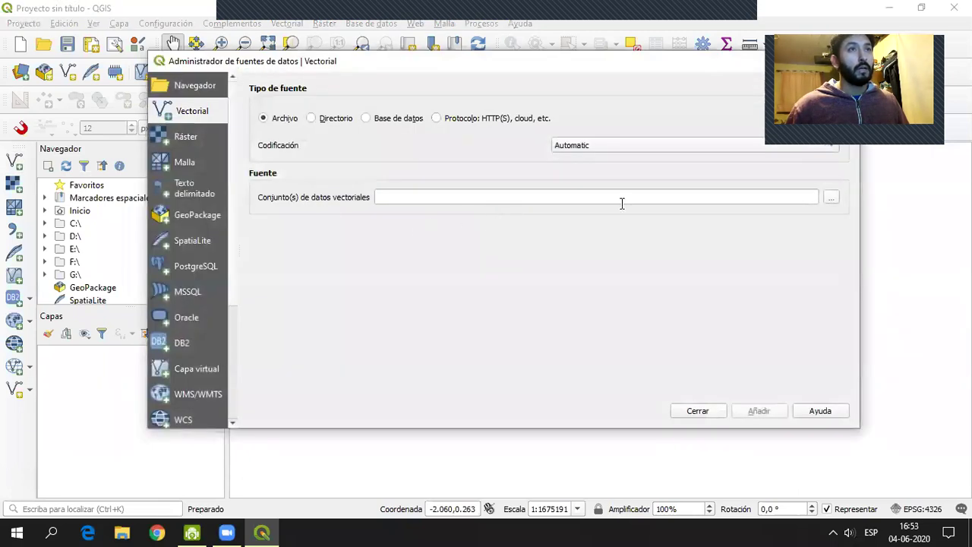
click(831, 199)
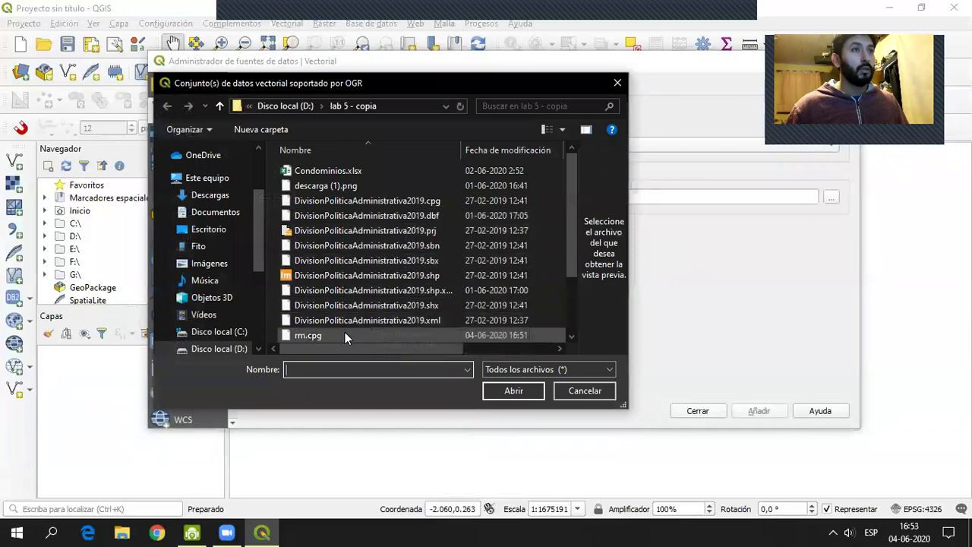
scroll(357, 330, down, 2)
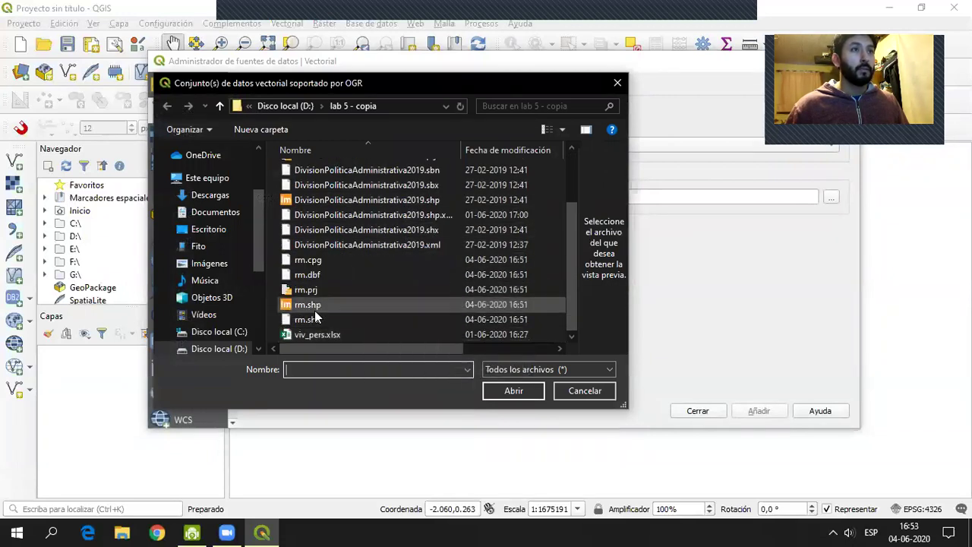
click(315, 305)
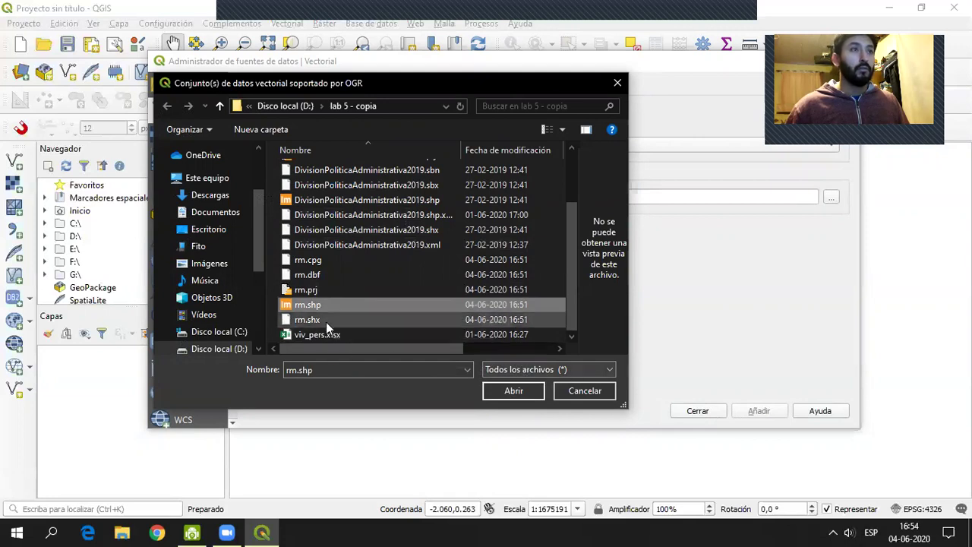
click(606, 369)
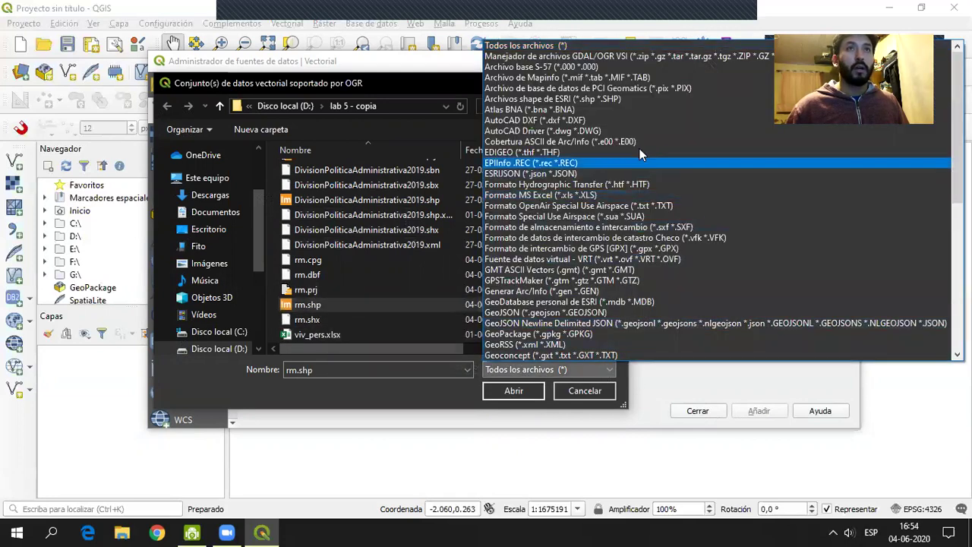
click(520, 101)
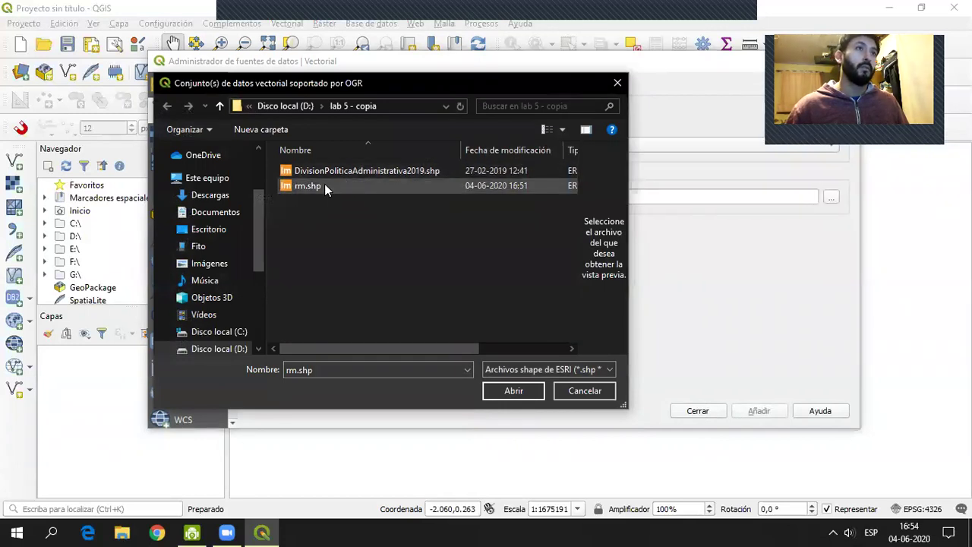
click(319, 188)
click(519, 390)
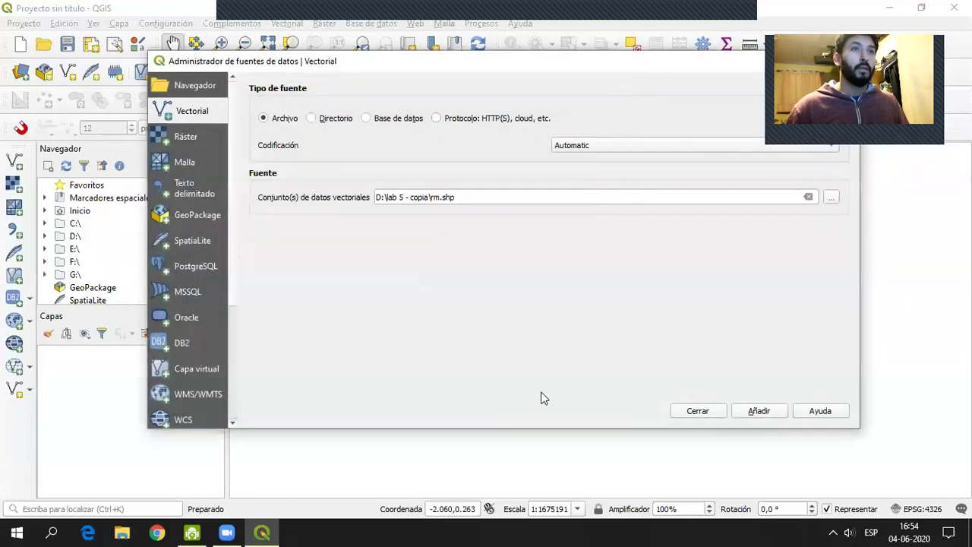
click(756, 411)
click(700, 410)
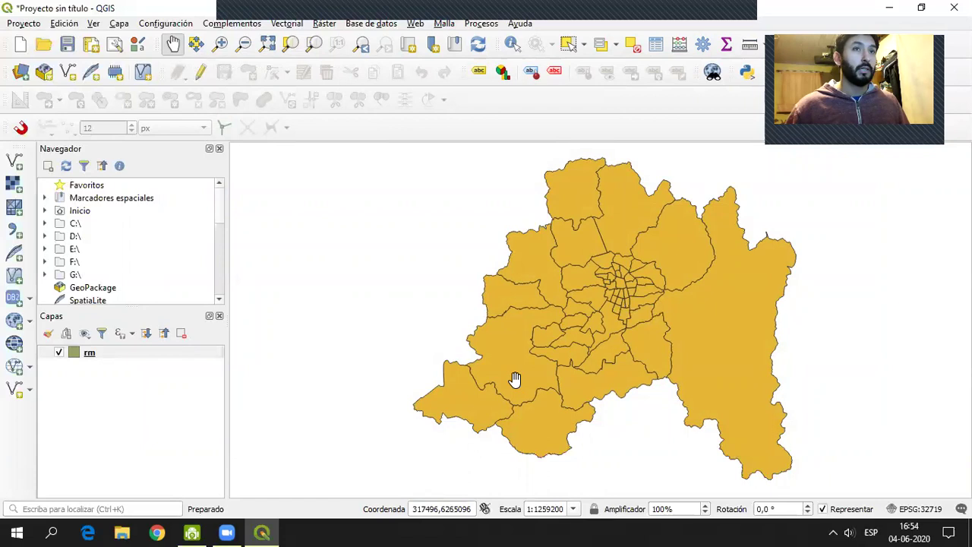
- Review the general information in rm's layer properties, including its coordinate reference system and number of features, and close the properties
drag(577, 364, 511, 327)
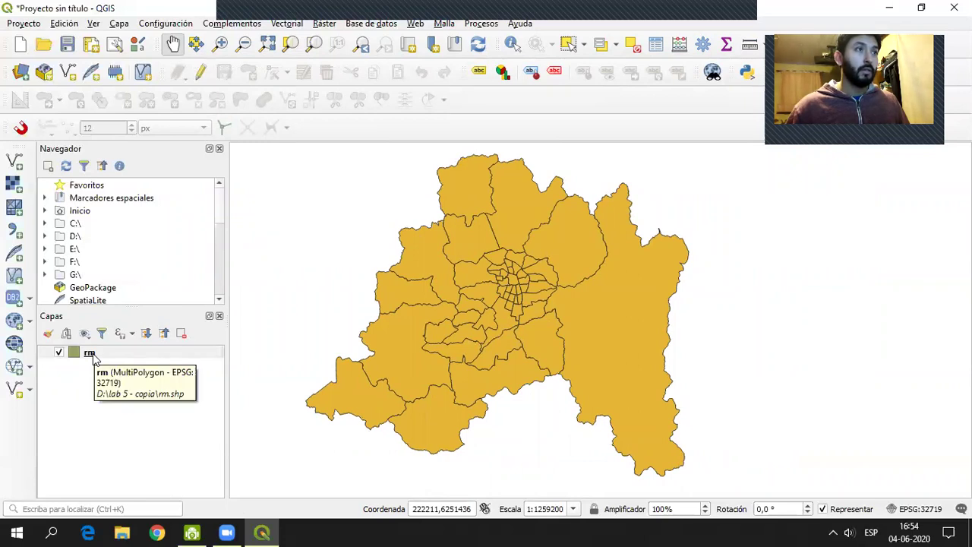
right_click(91, 354)
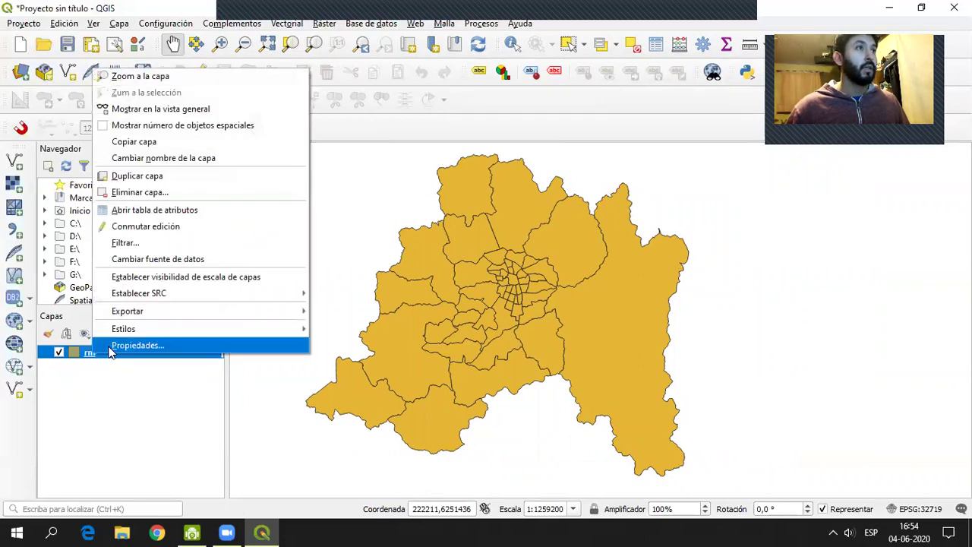
click(123, 346)
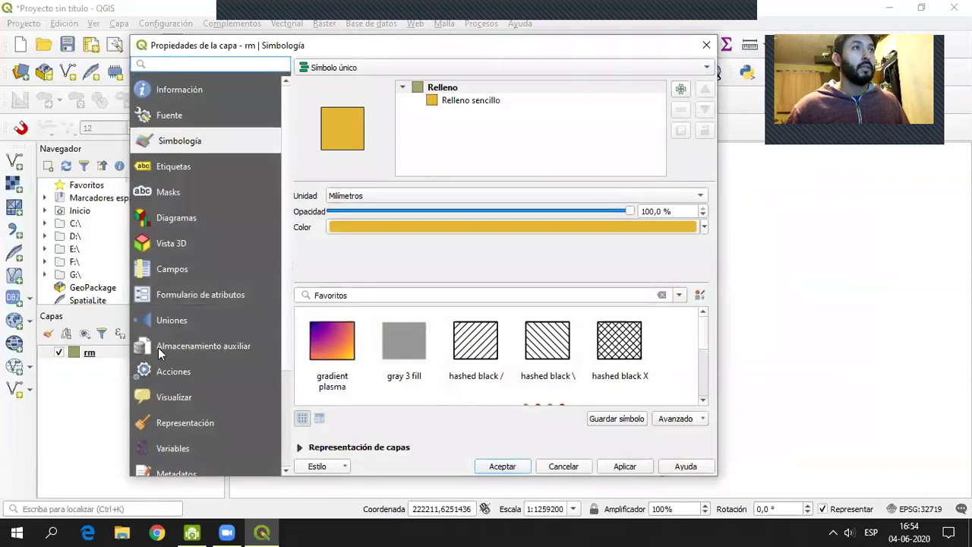
drag(224, 53, 247, 54)
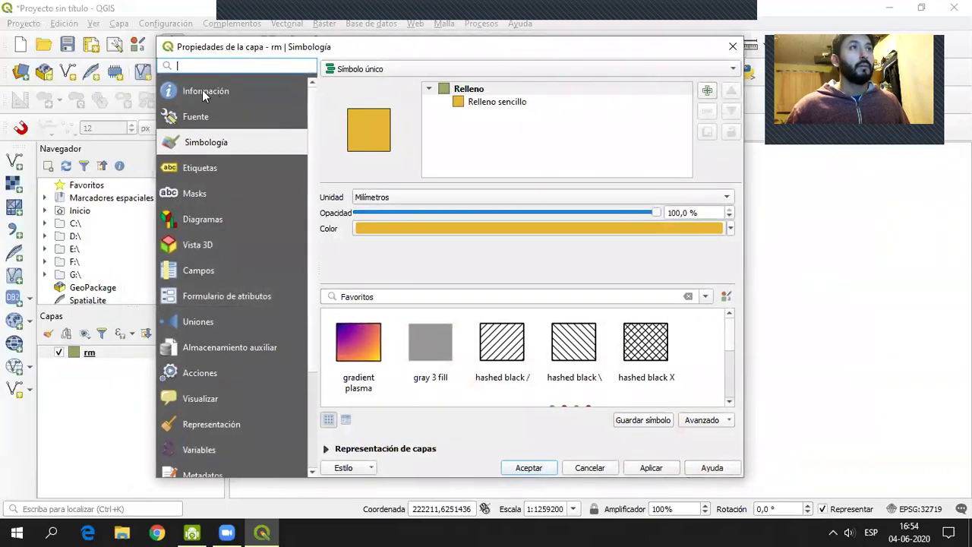
click(236, 101)
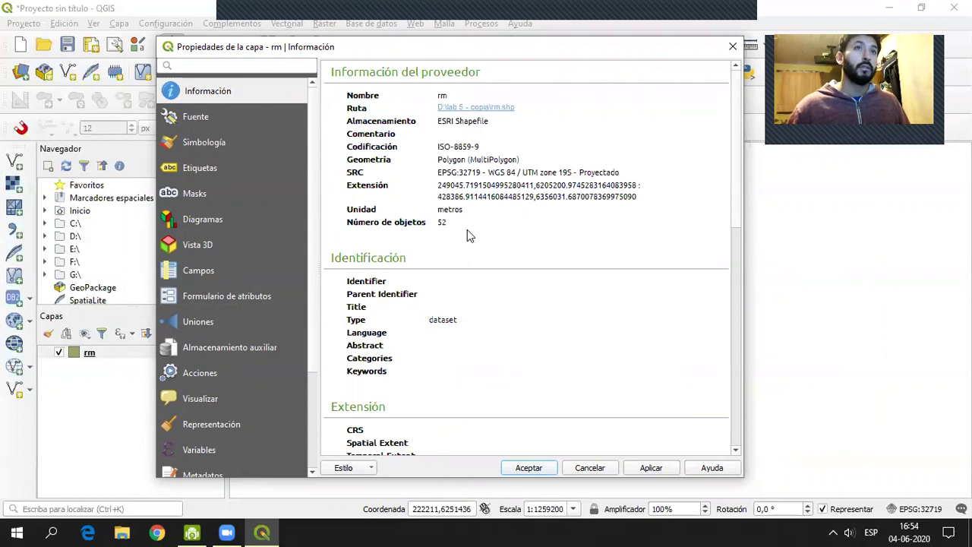
key(Return)
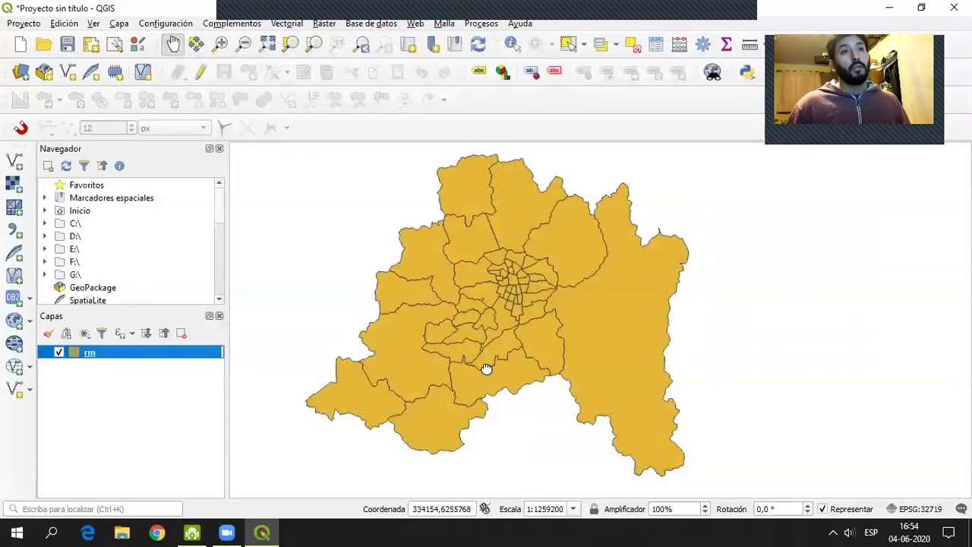
- Remove the rm layer from the project
drag(486, 368, 475, 367)
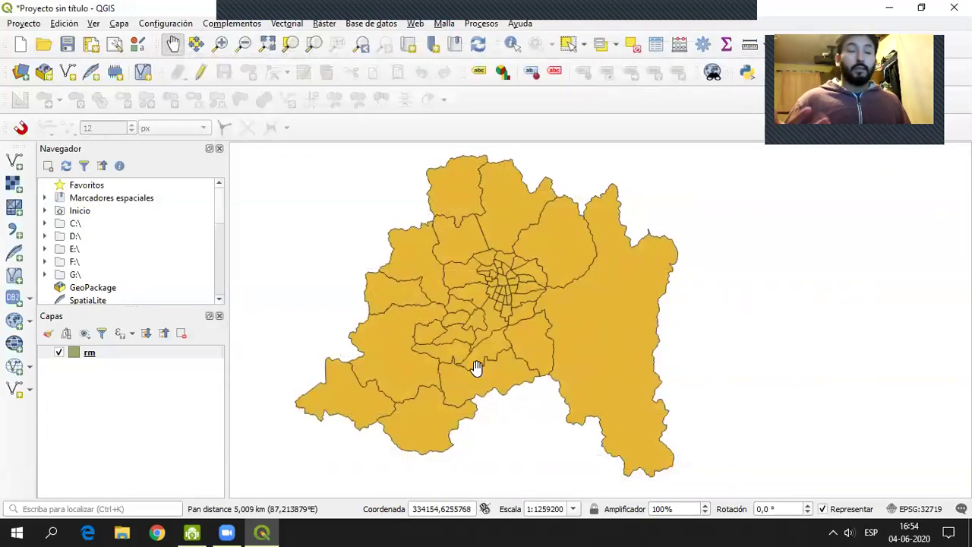
mouse_move(497, 334)
mouse_down()
mouse_move(516, 342)
mouse_move(497, 328)
mouse_up()
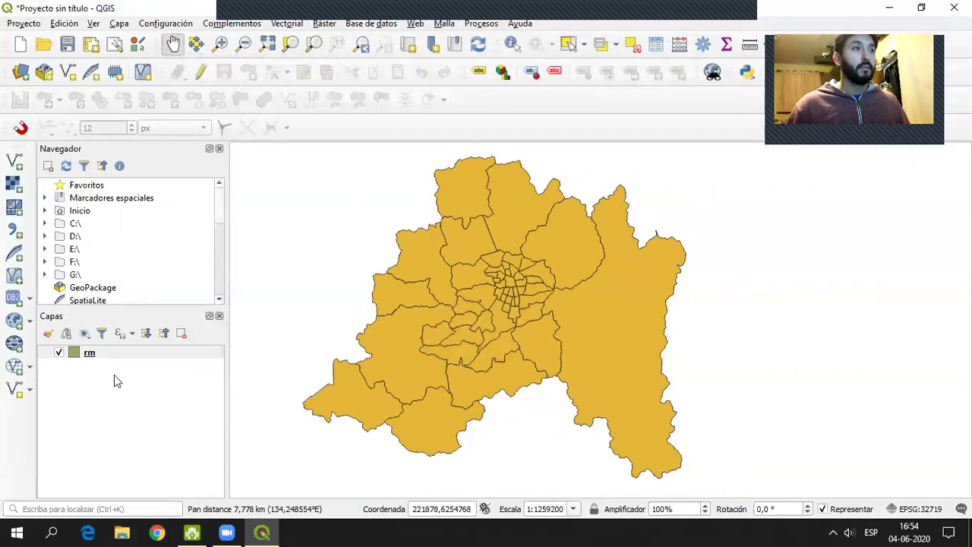
right_click(90, 354)
click(150, 195)
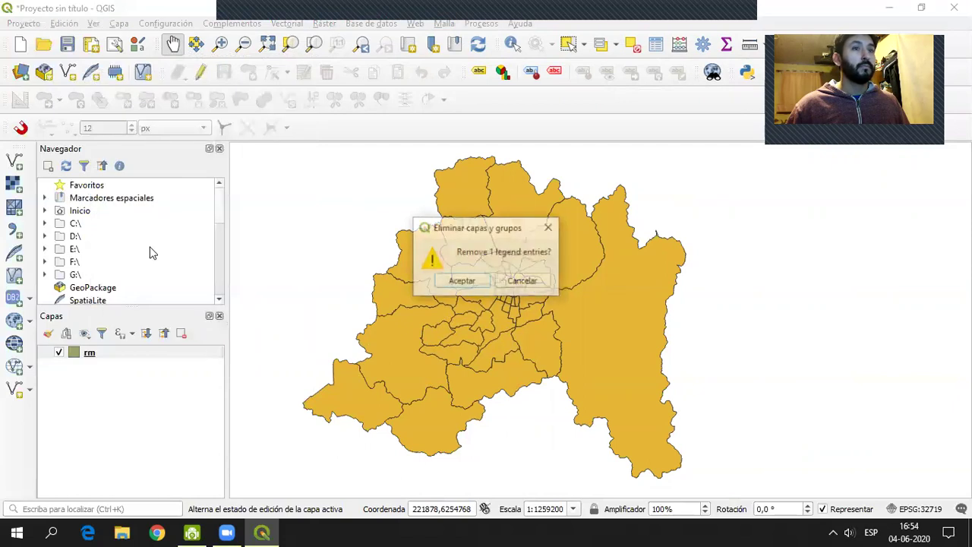
click(461, 281)
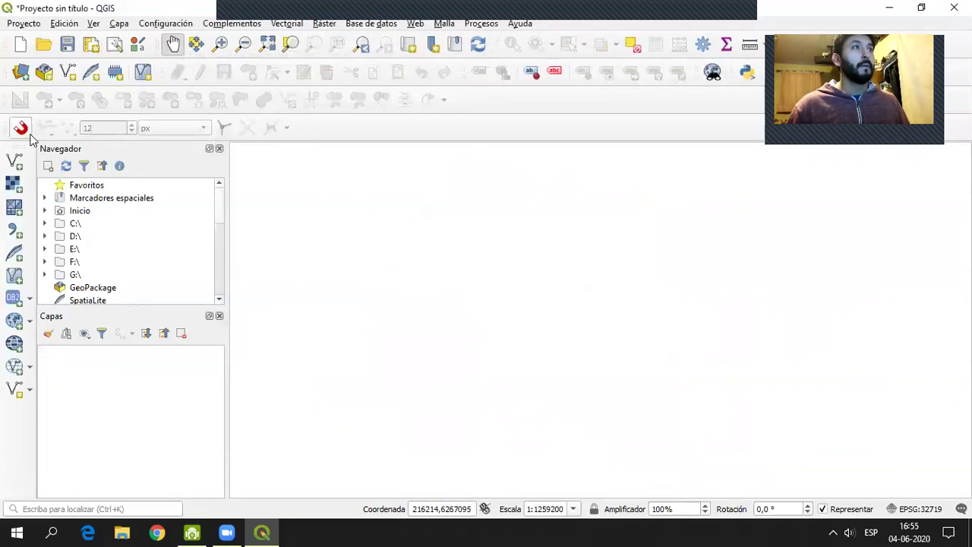
- Add DivisionPoliticaAdministrativa2019.shp from D:\lab 5 - copia as a vector layer
click(13, 161)
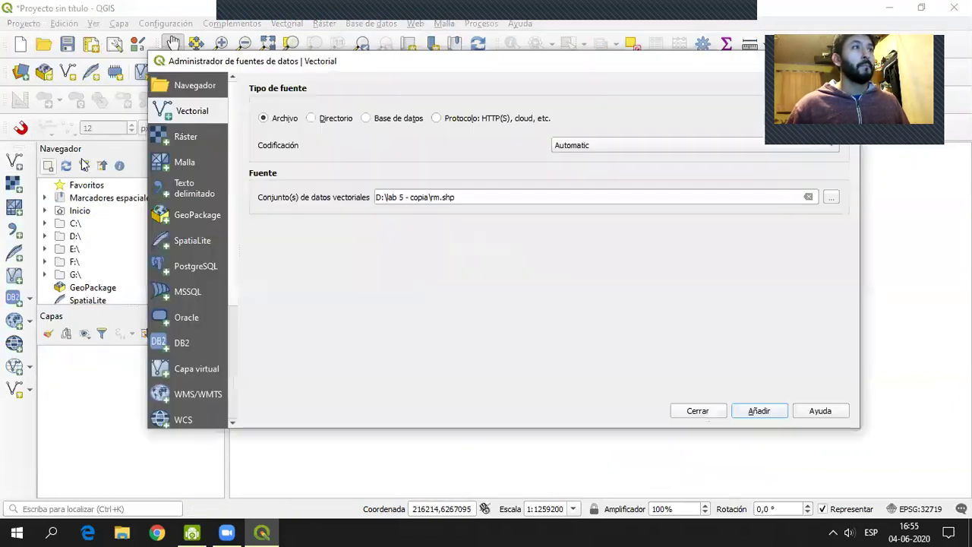
click(830, 198)
click(364, 171)
click(514, 392)
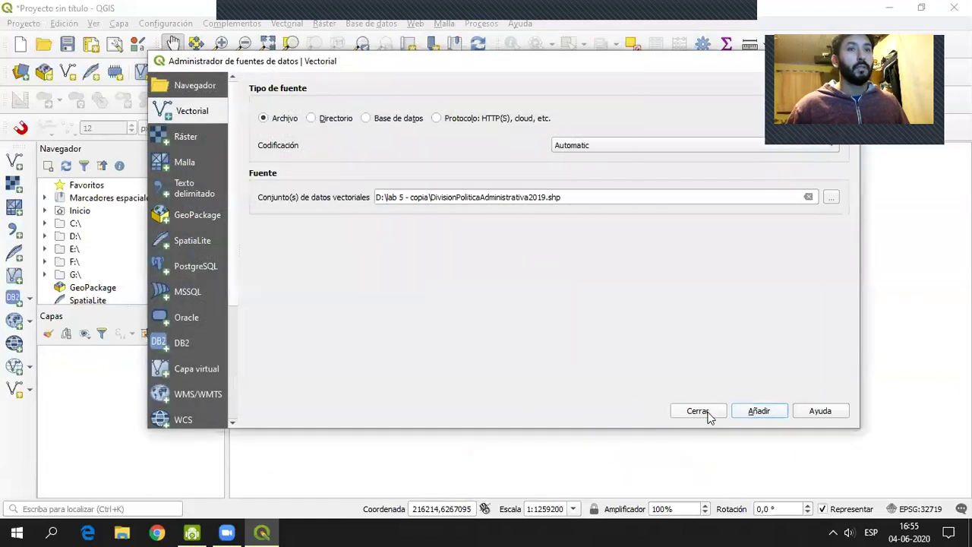
click(758, 410)
- Open the attribute table of DivisionPoliticaAdministrativa2019
drag(595, 388, 513, 369)
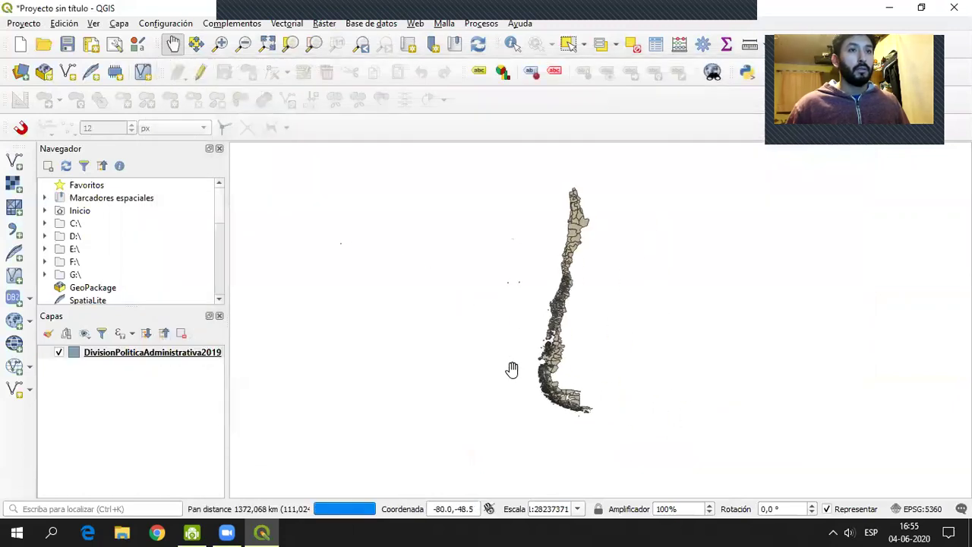
scroll(553, 319, up, 1)
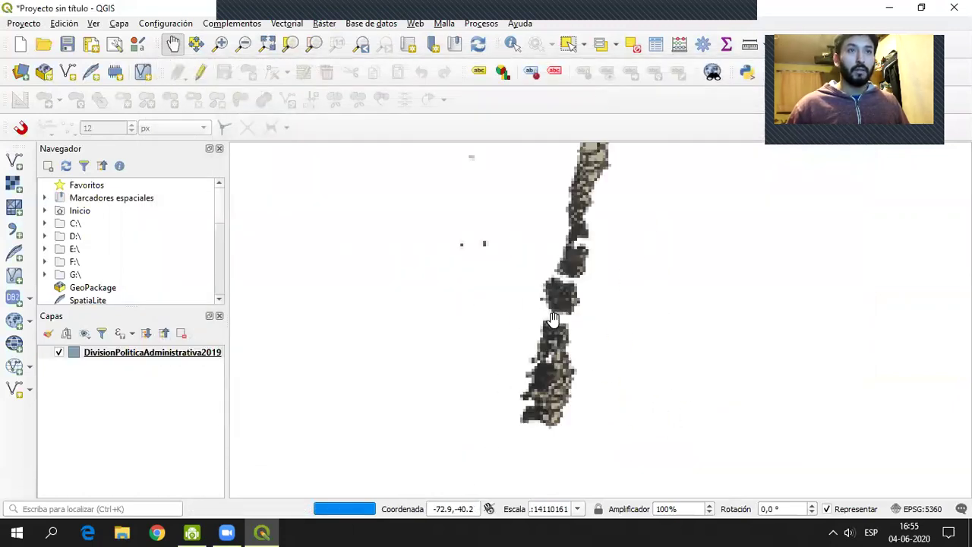
drag(569, 275, 546, 358)
scroll(547, 358, up, 2)
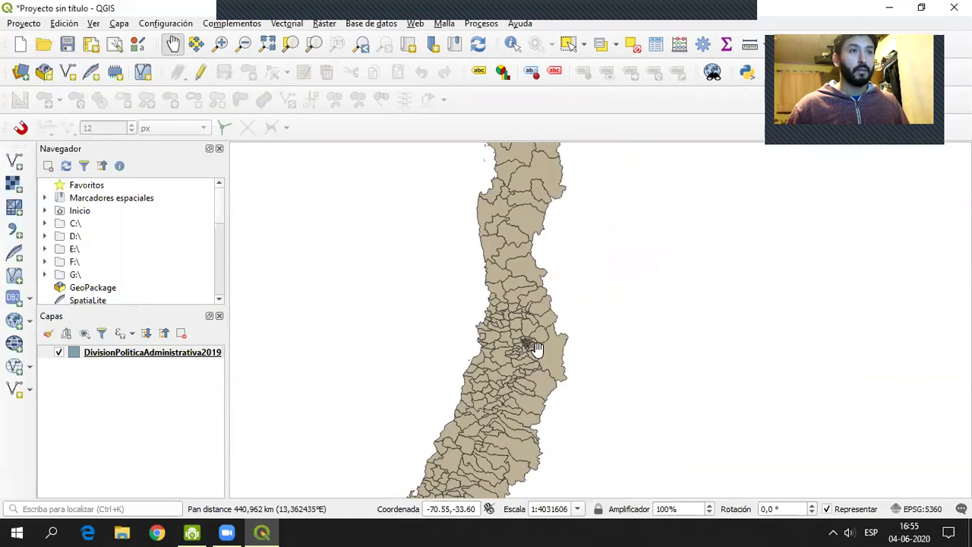
scroll(536, 346, up, 1)
drag(451, 290, 464, 303)
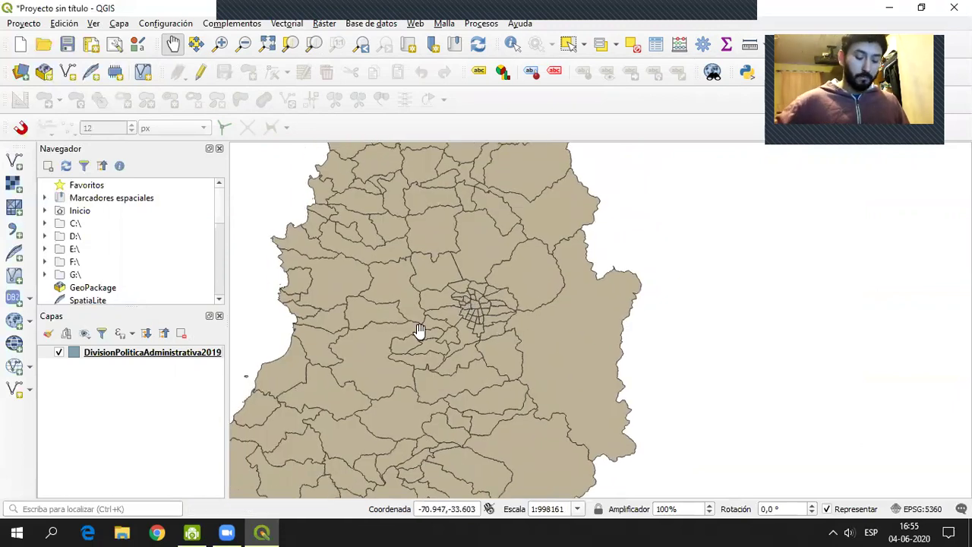
click(167, 353)
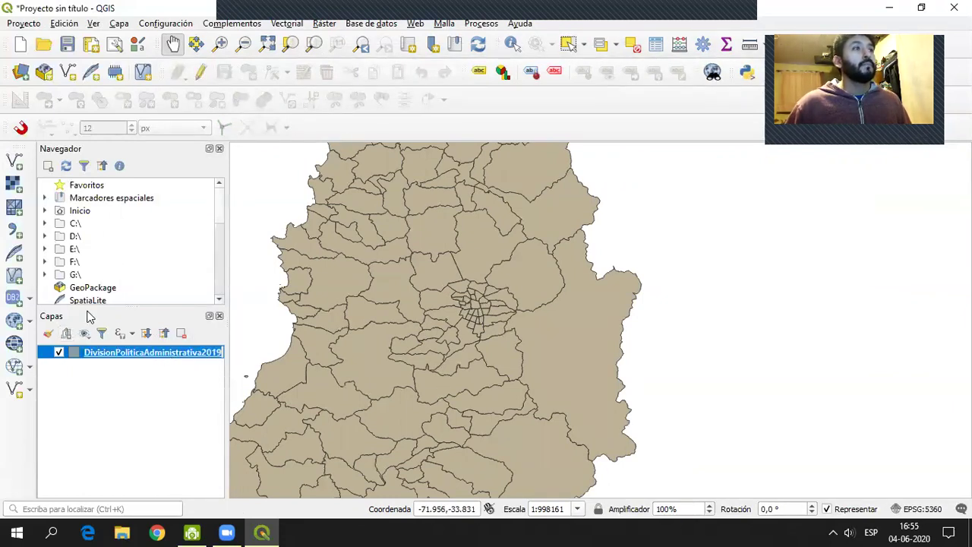
right_click(99, 353)
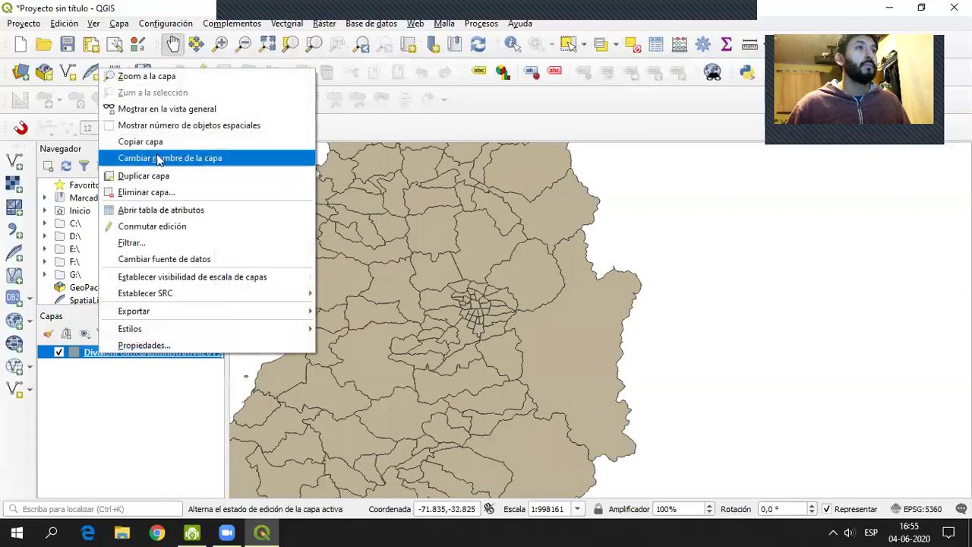
click(137, 209)
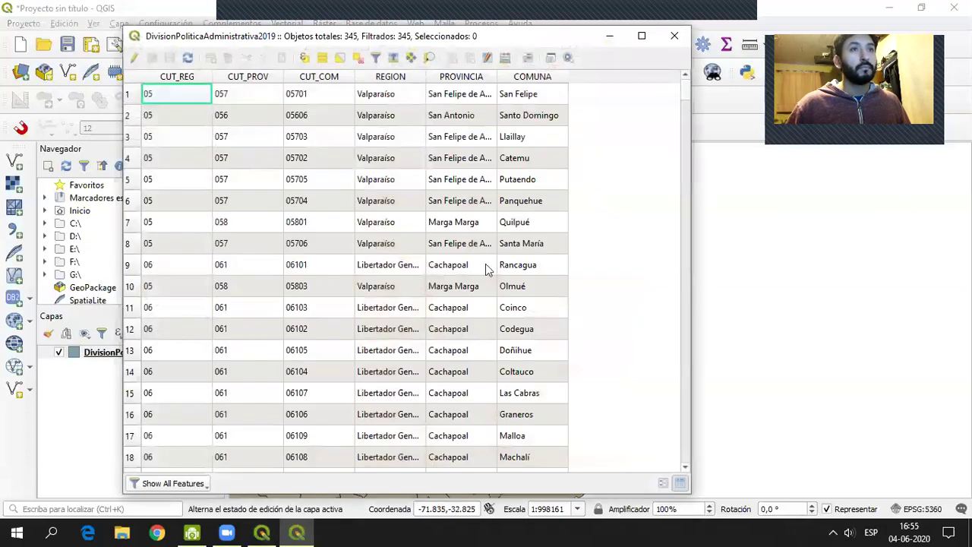
- Select the features of DivisionPoliticaAdministrativa2019 that match the expression "REGION" = 'Metropolitana de Santiago'
click(322, 58)
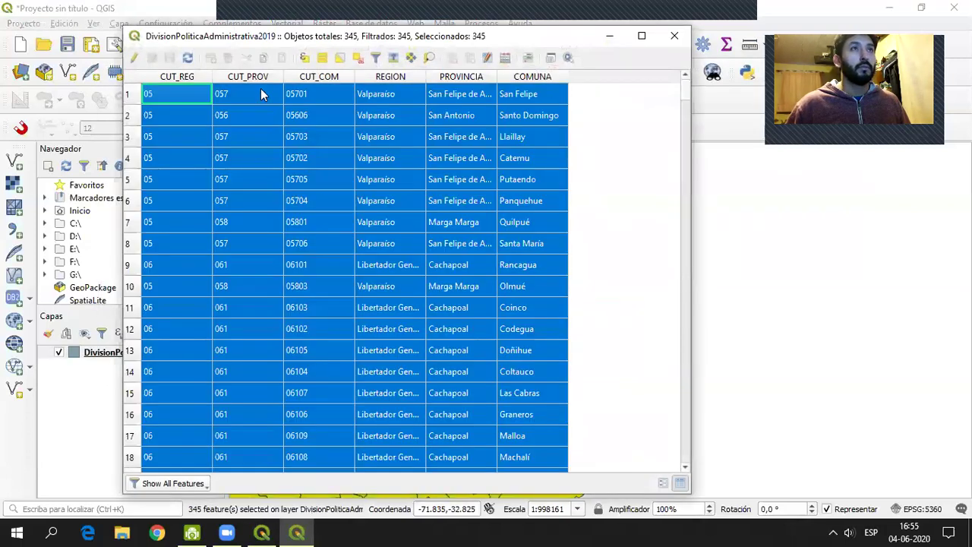
click(304, 58)
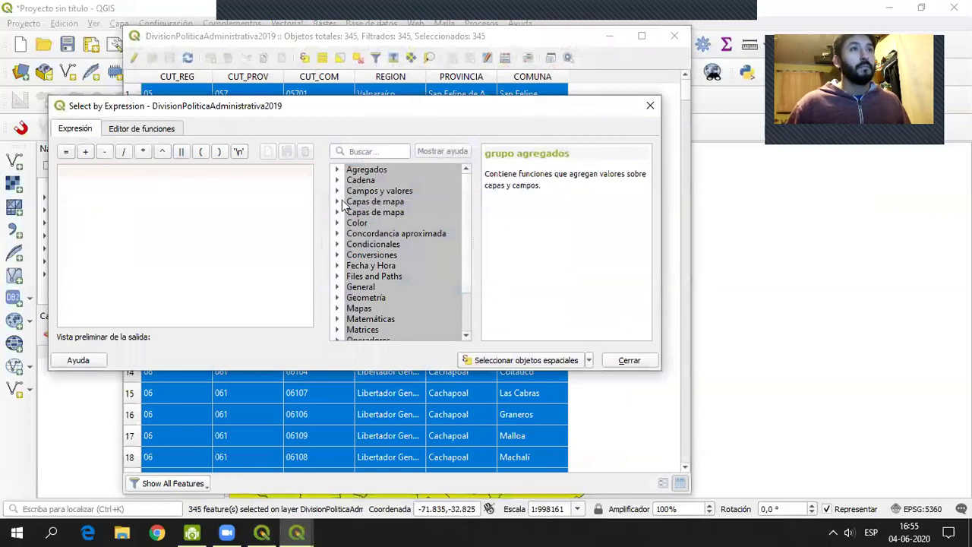
double_click(343, 194)
double_click(391, 251)
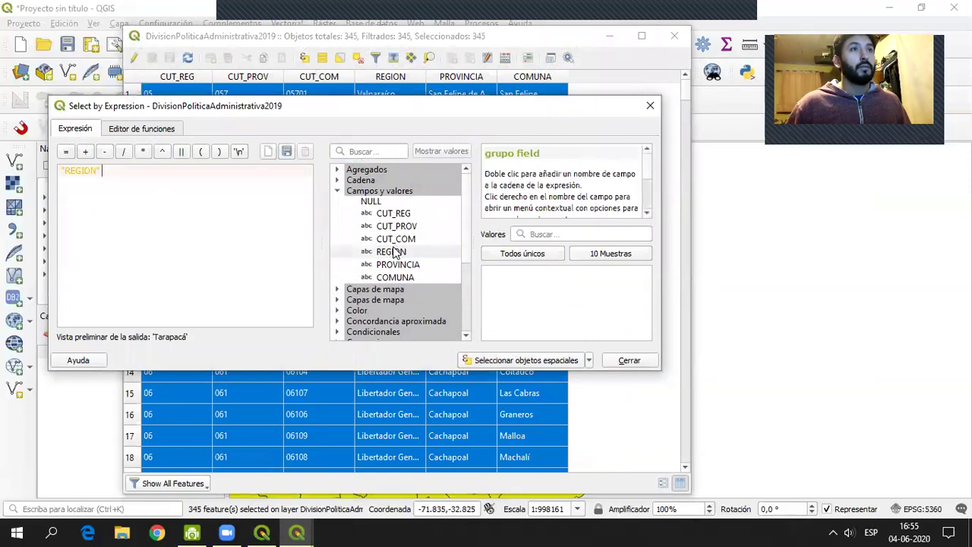
click(66, 153)
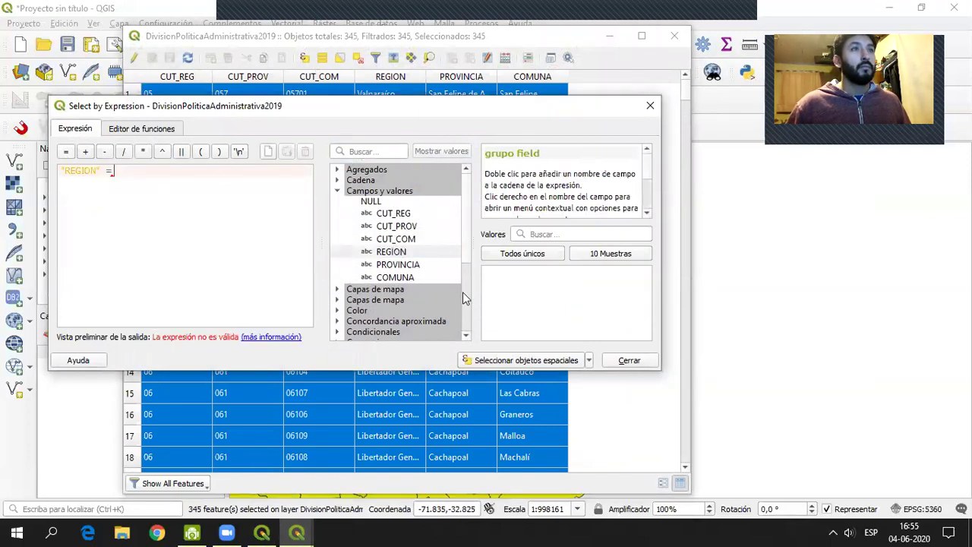
click(531, 254)
drag(648, 287, 649, 306)
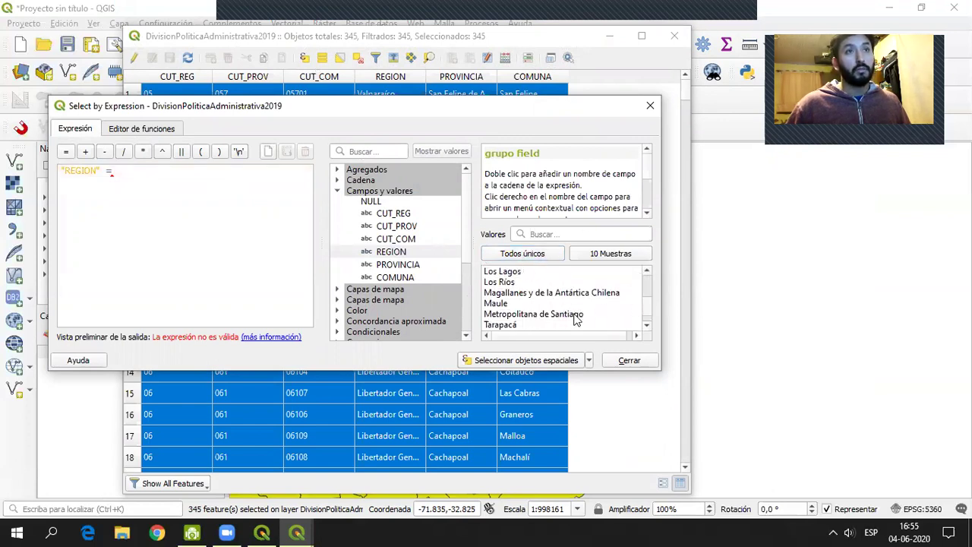
double_click(533, 313)
click(545, 361)
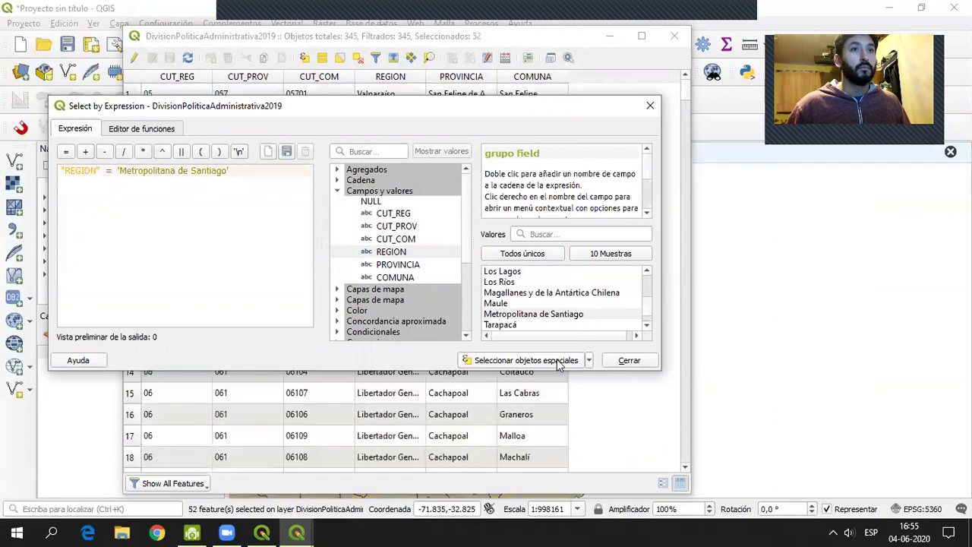
click(629, 360)
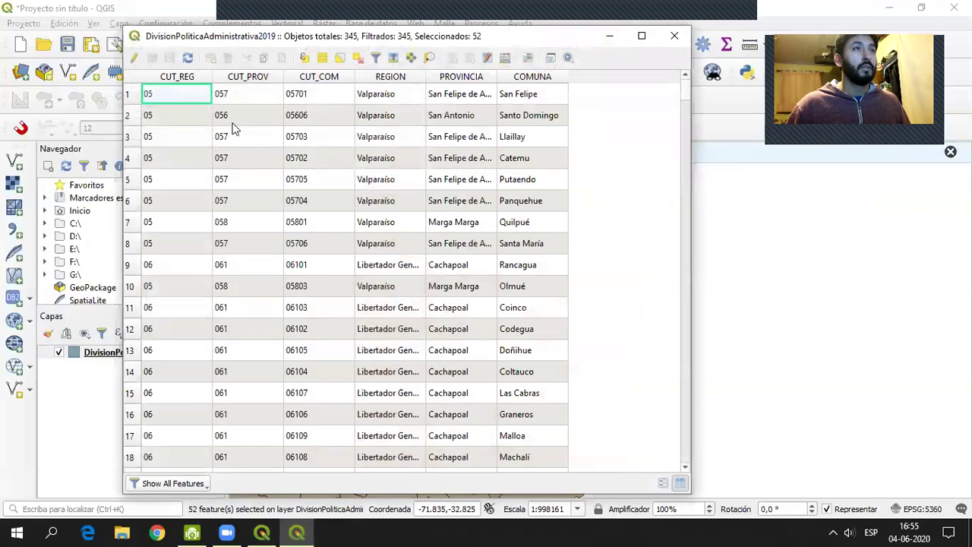
- Move the selected rows to the start of the attribute table and close the table
click(393, 58)
drag(411, 43, 425, 33)
click(688, 27)
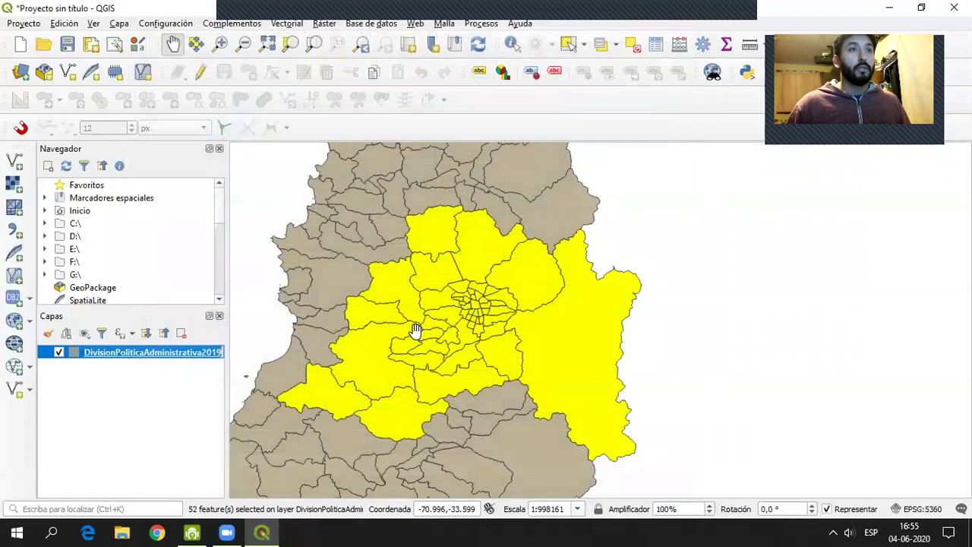
right_click(119, 356)
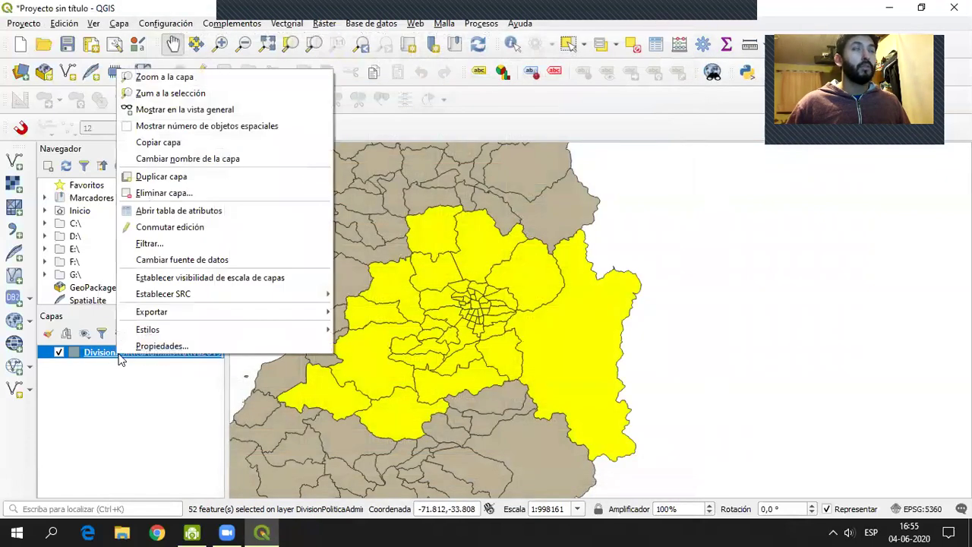
click(318, 6)
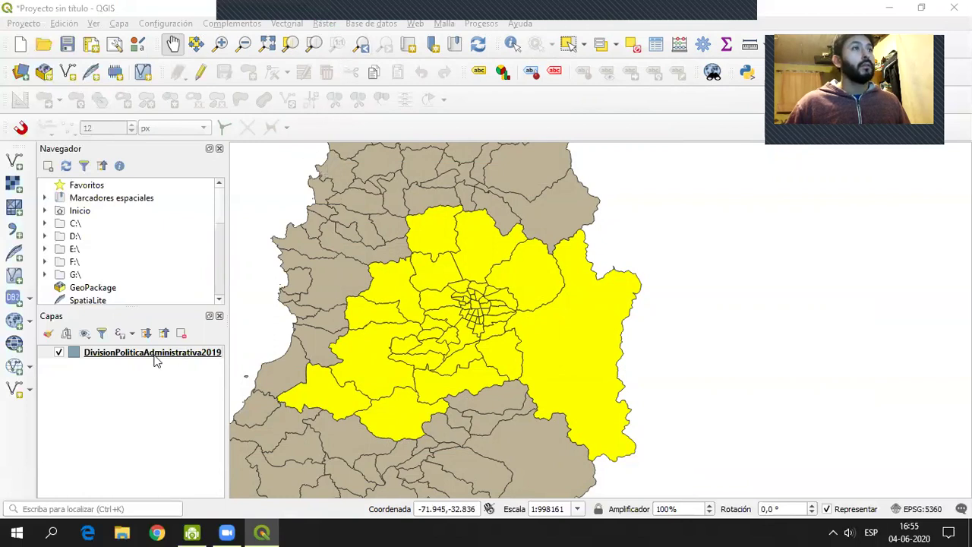
click(260, 20)
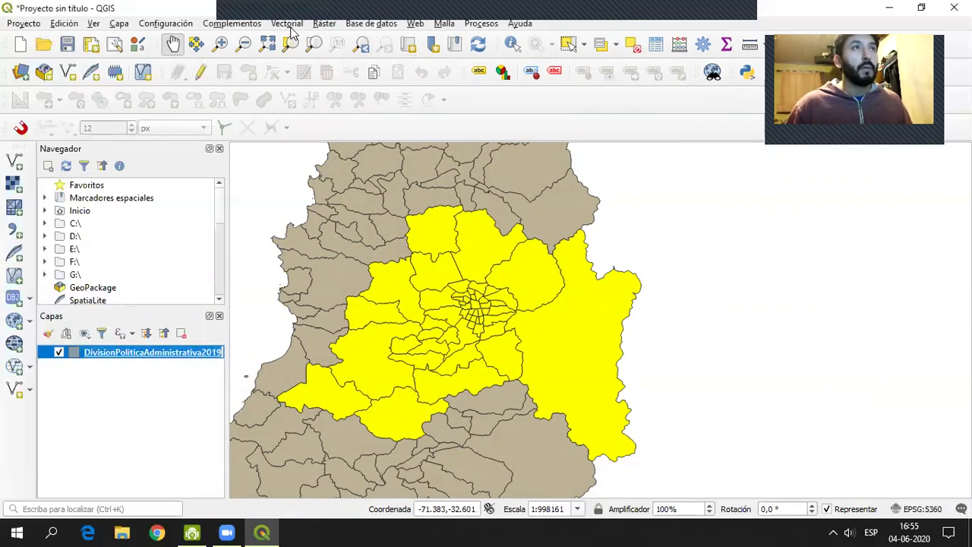
- Open the Reproject Layer tool with DivisionPoliticaAdministrativa2019 as input and restrict it to selected features only
click(288, 24)
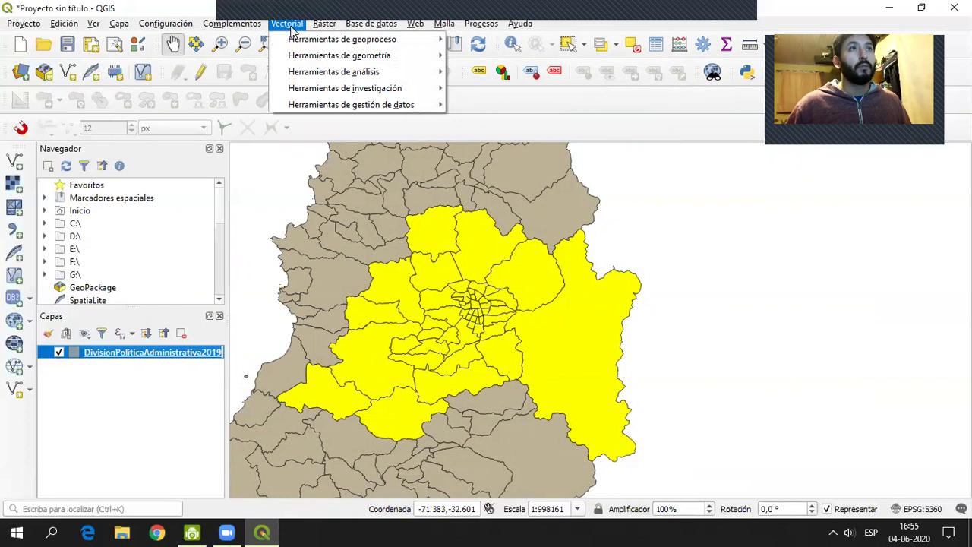
mouse_move(330, 92)
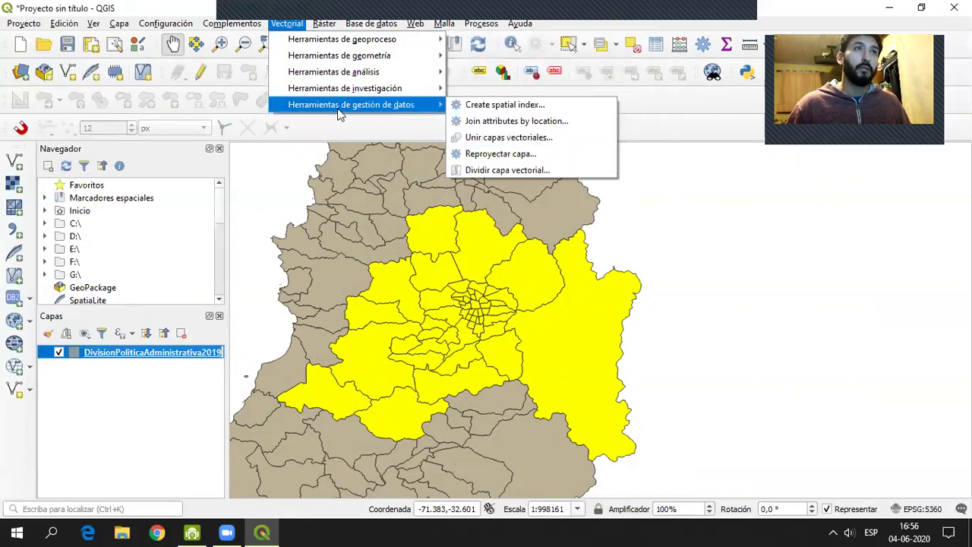
click(478, 157)
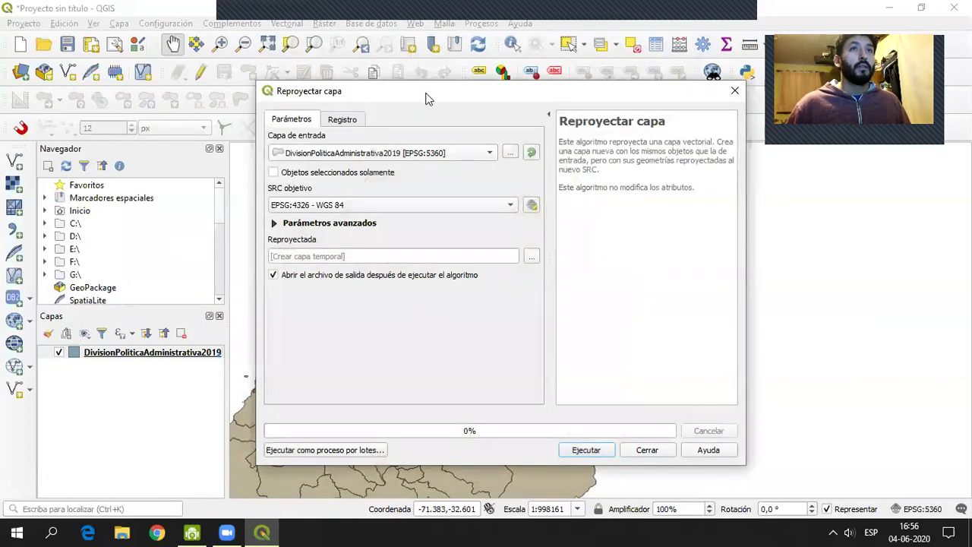
drag(426, 99, 431, 112)
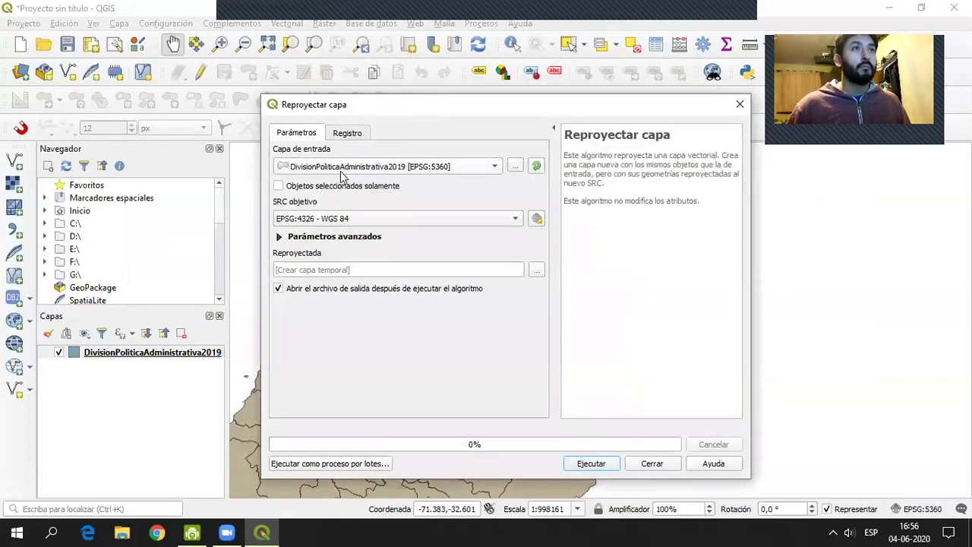
click(495, 167)
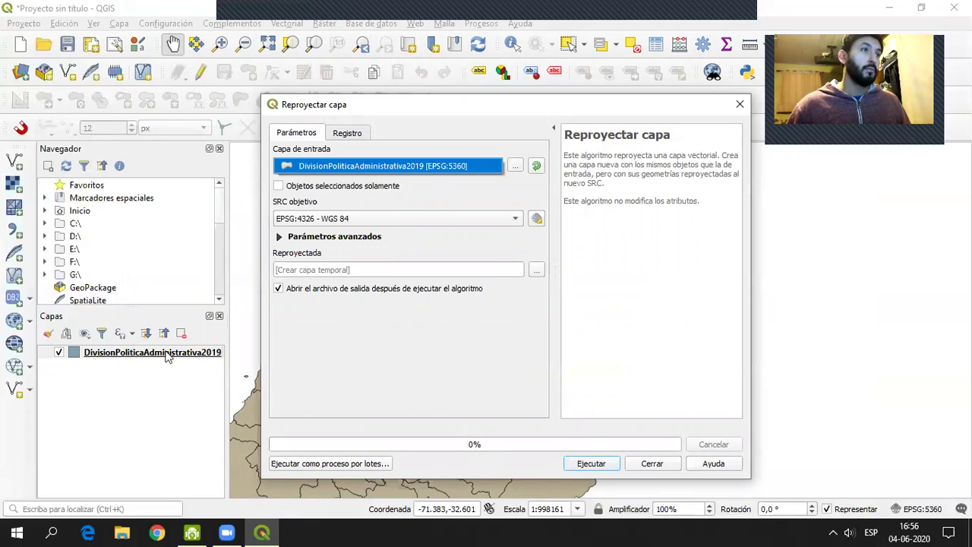
click(451, 193)
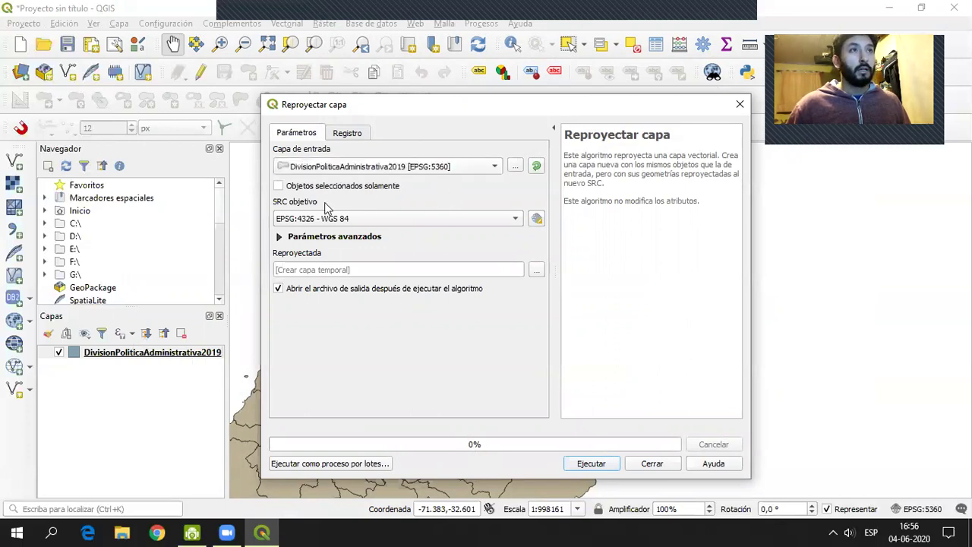
click(278, 186)
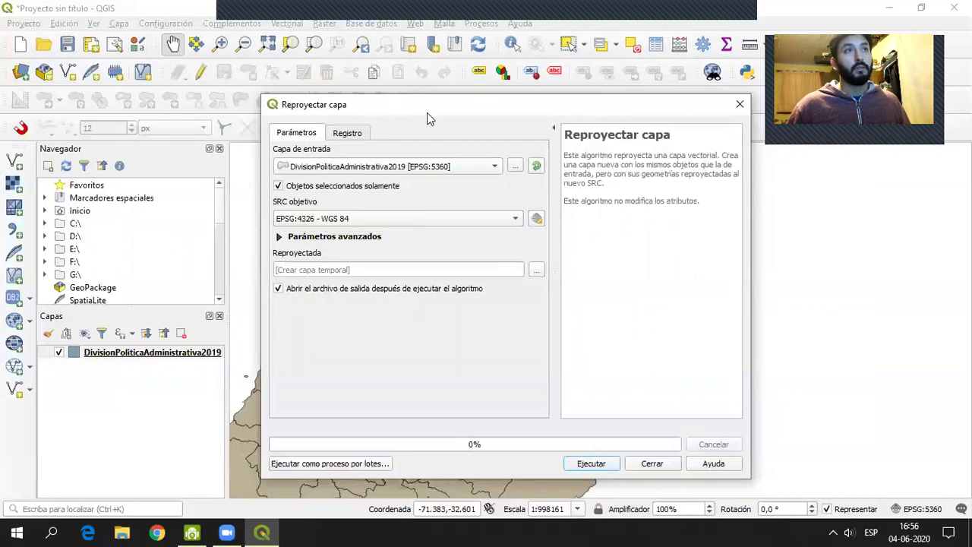
drag(426, 112, 816, 160)
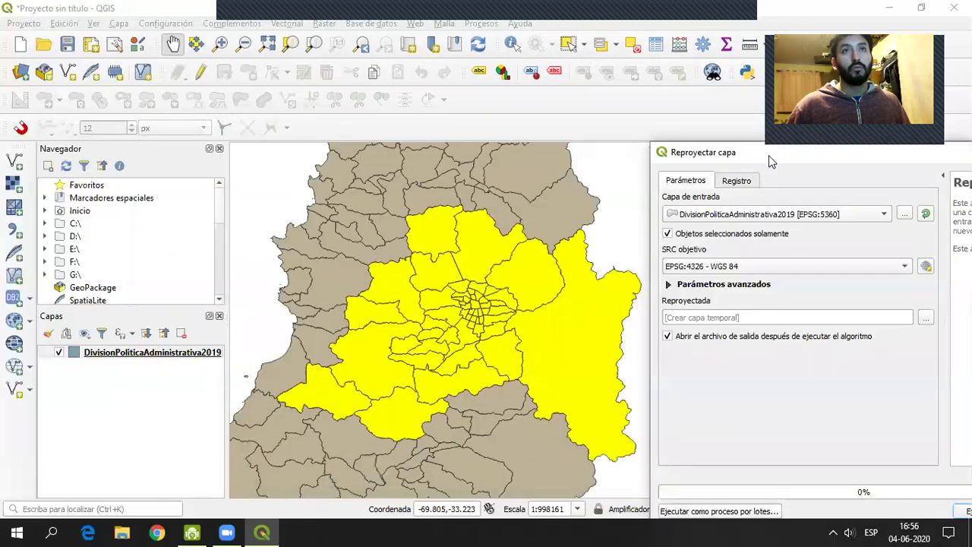
drag(744, 163, 486, 126)
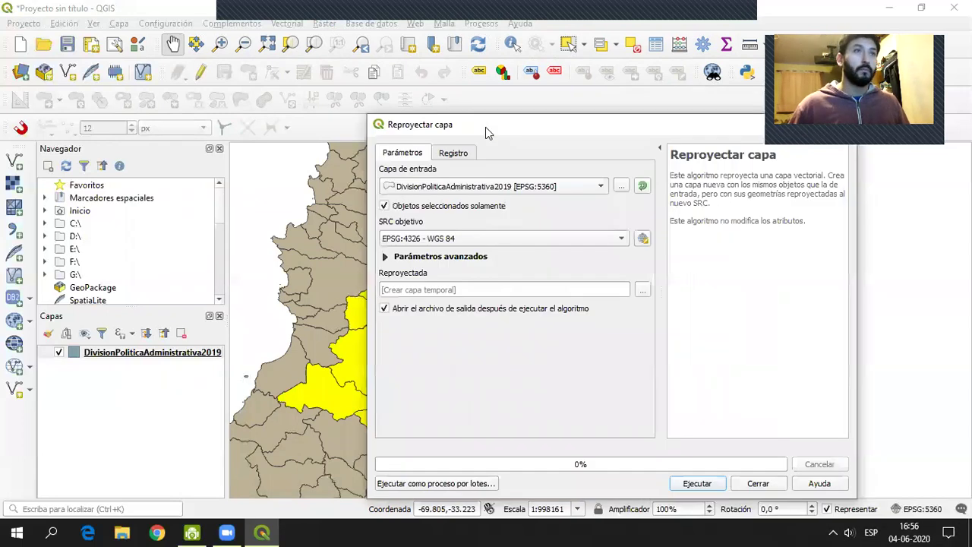
- Choose EPSG:32719 - WGS 84 / UTM zone 19S as target CRS, check the SHP output file type, and close the reprojection without running it
click(621, 241)
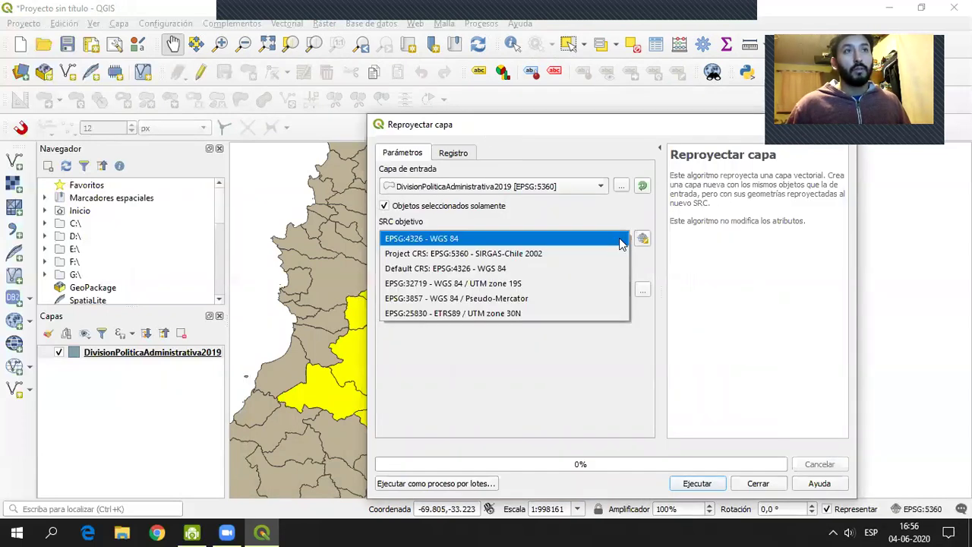
click(468, 285)
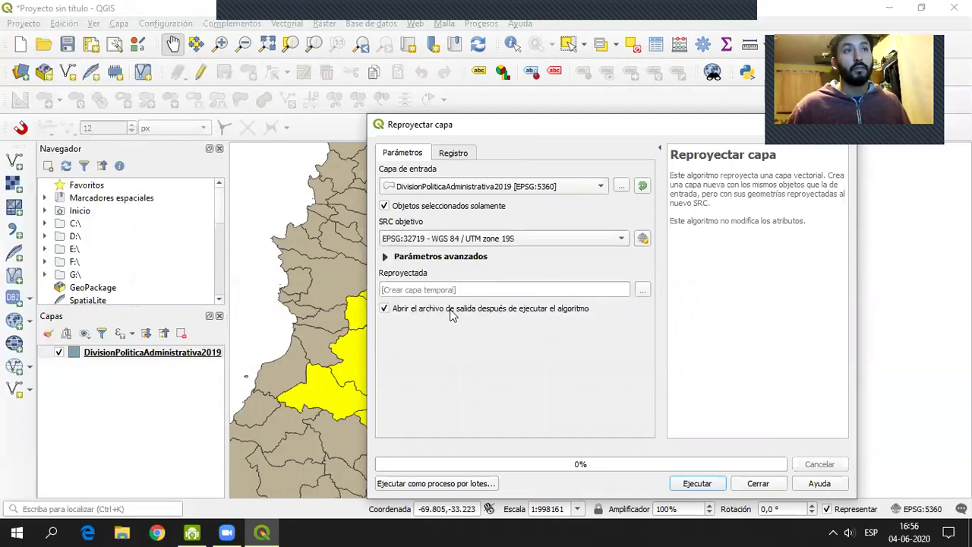
click(644, 290)
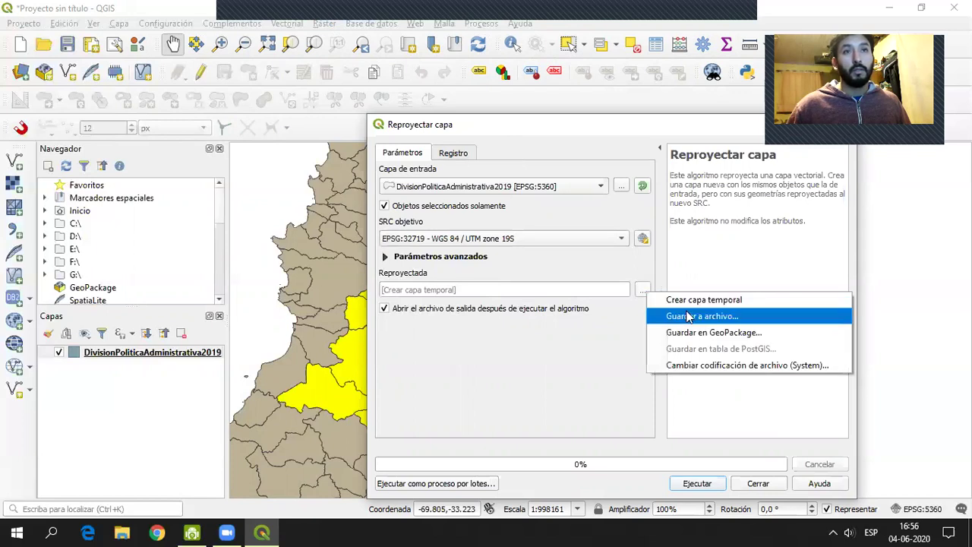
click(742, 317)
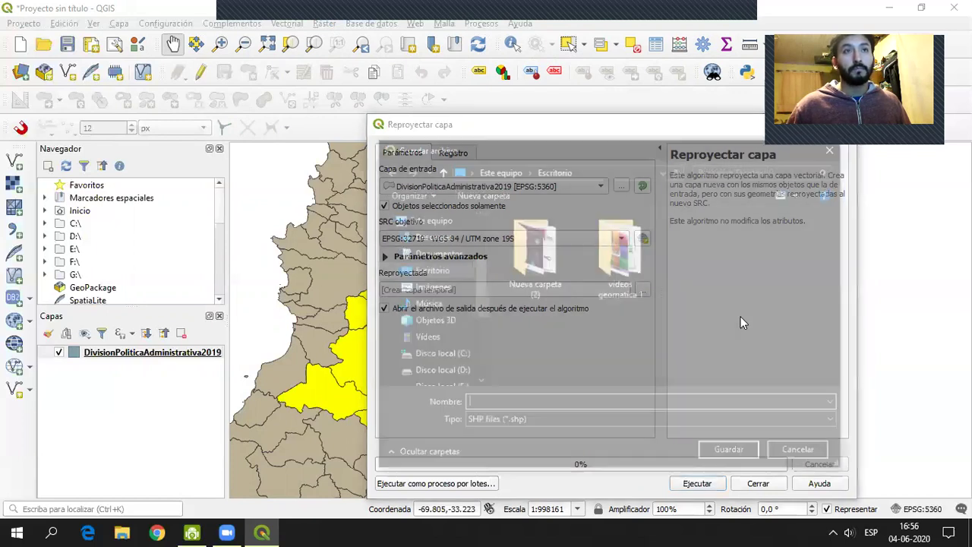
click(517, 423)
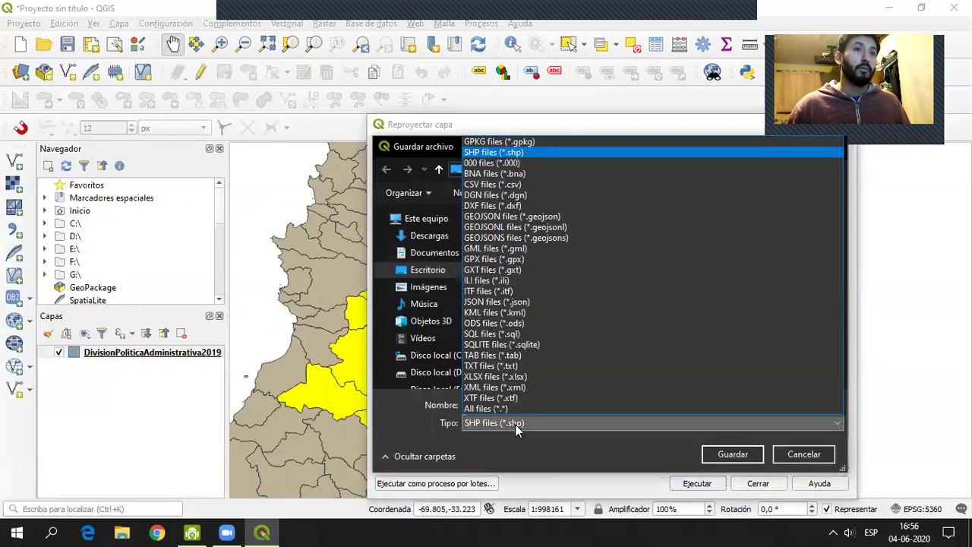
click(542, 454)
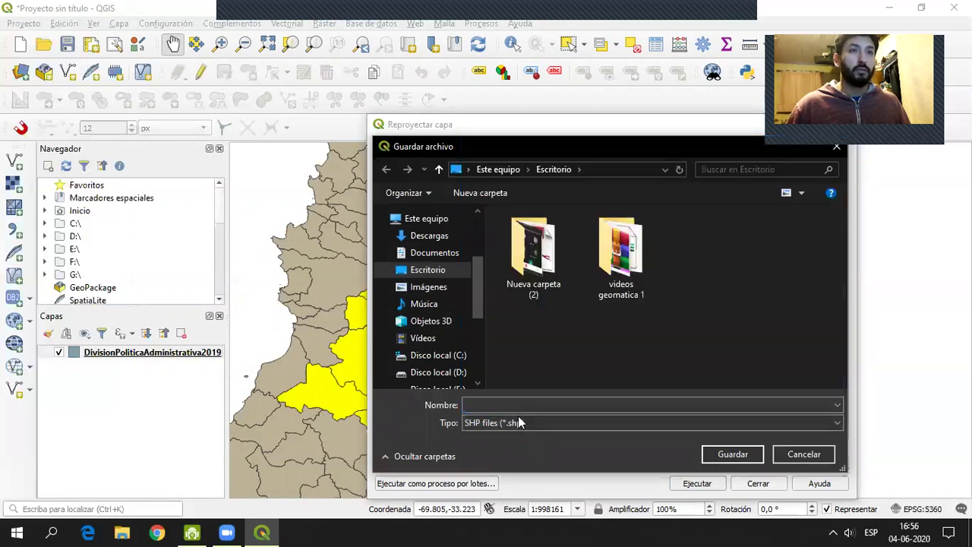
click(794, 451)
click(775, 481)
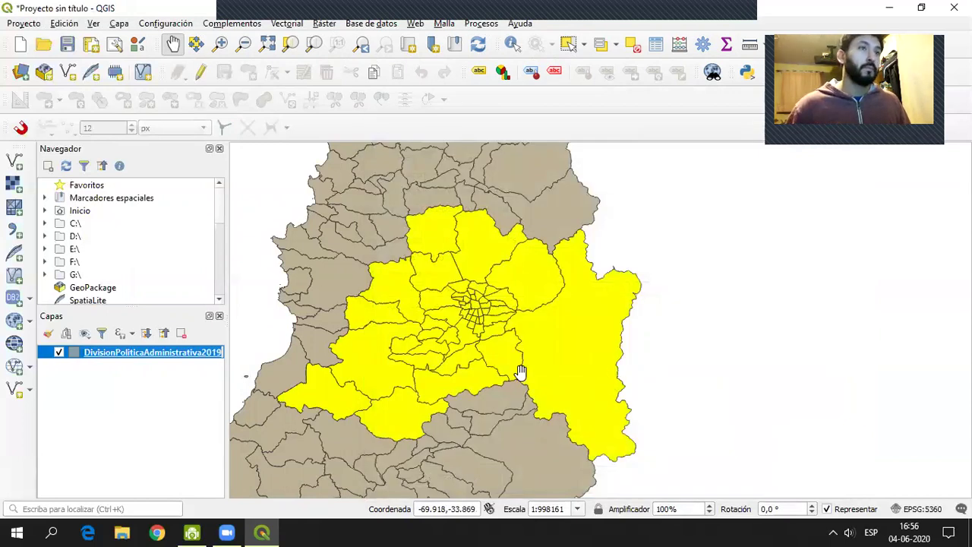
- Remove the DivisionPoliticaAdministrativa2019 layer from the project
right_click(156, 355)
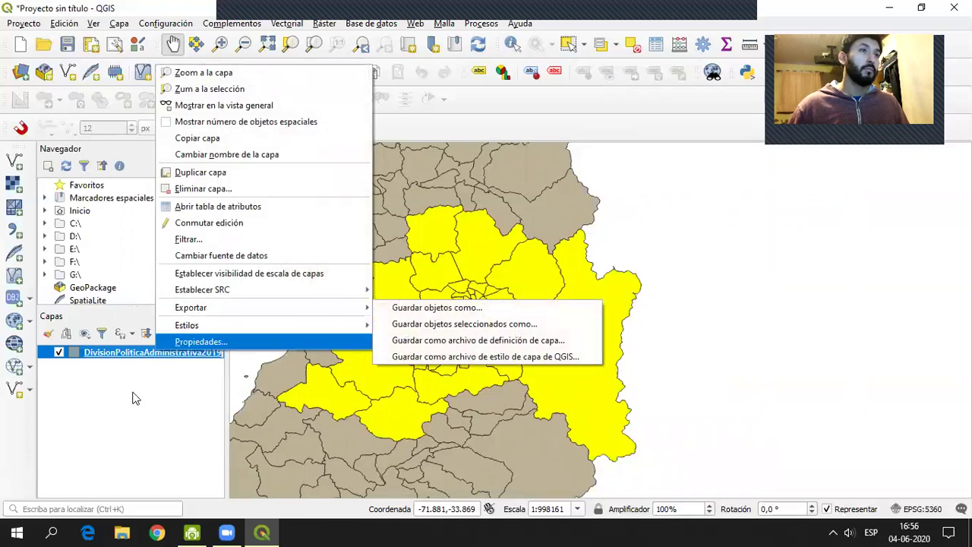
click(130, 397)
right_click(124, 358)
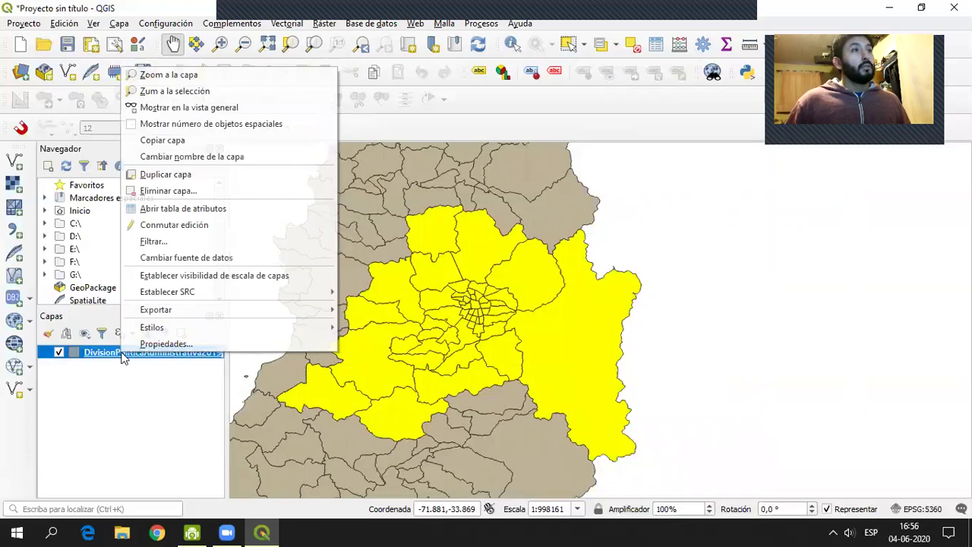
click(148, 190)
click(459, 281)
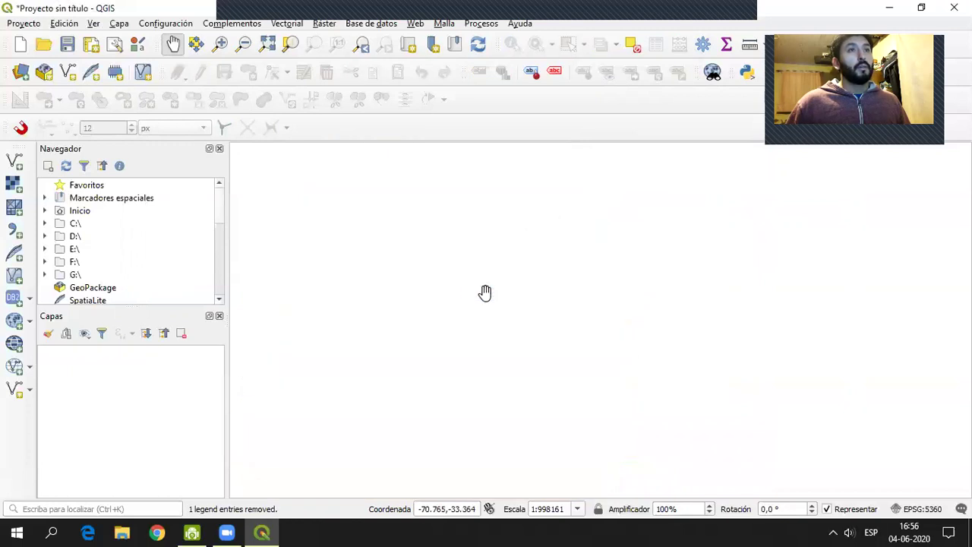
- Add rm.shp from D:\lab 5 - copia as a vector layer
key(ctrl+shift+v)
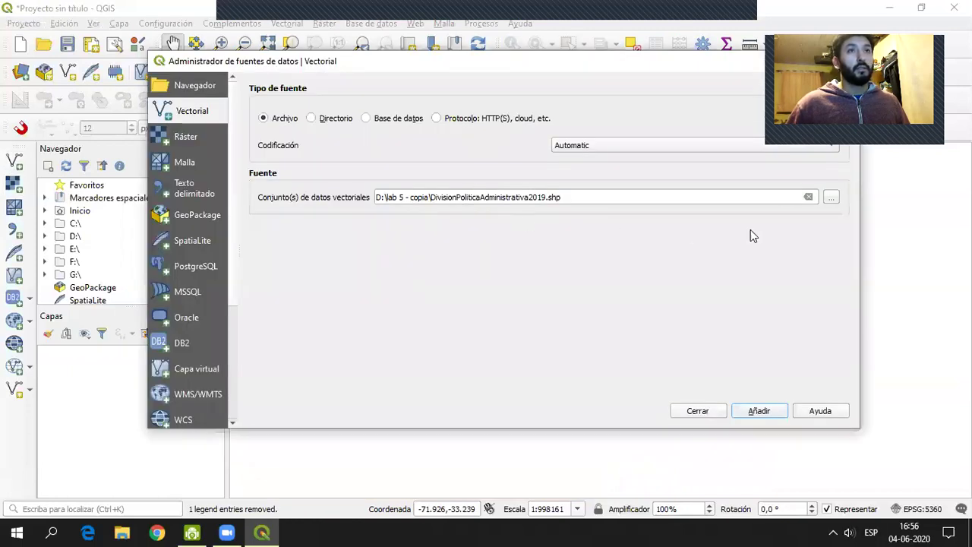
click(830, 198)
click(315, 191)
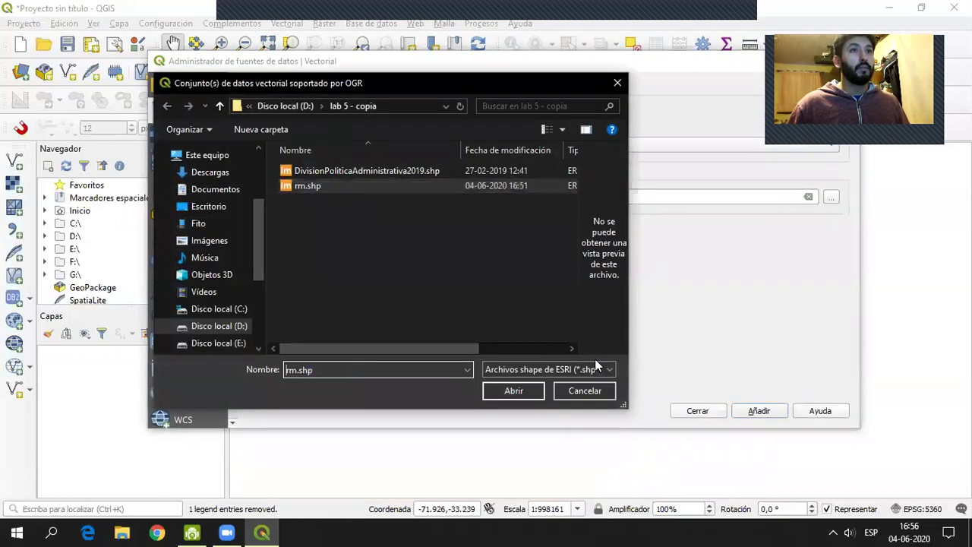
click(514, 391)
click(763, 410)
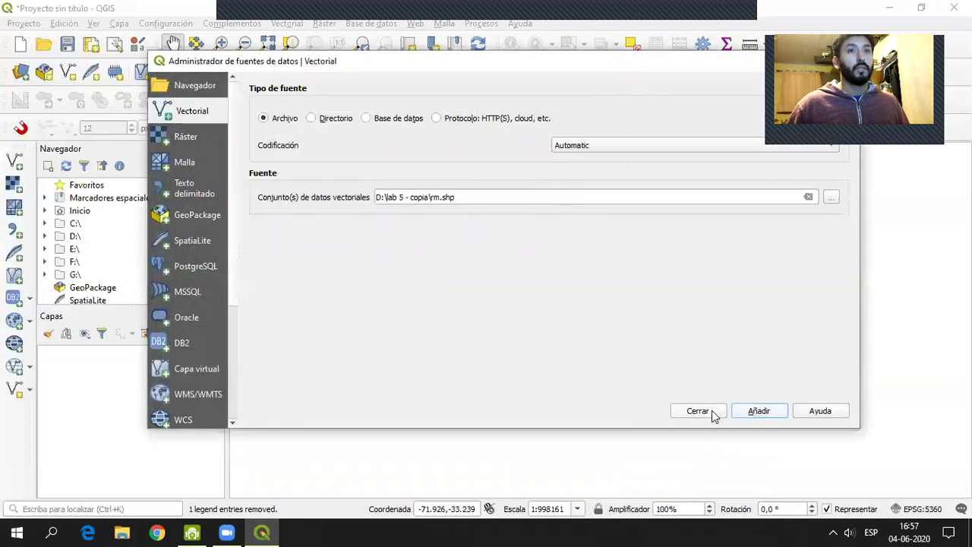
click(706, 411)
drag(644, 288, 534, 289)
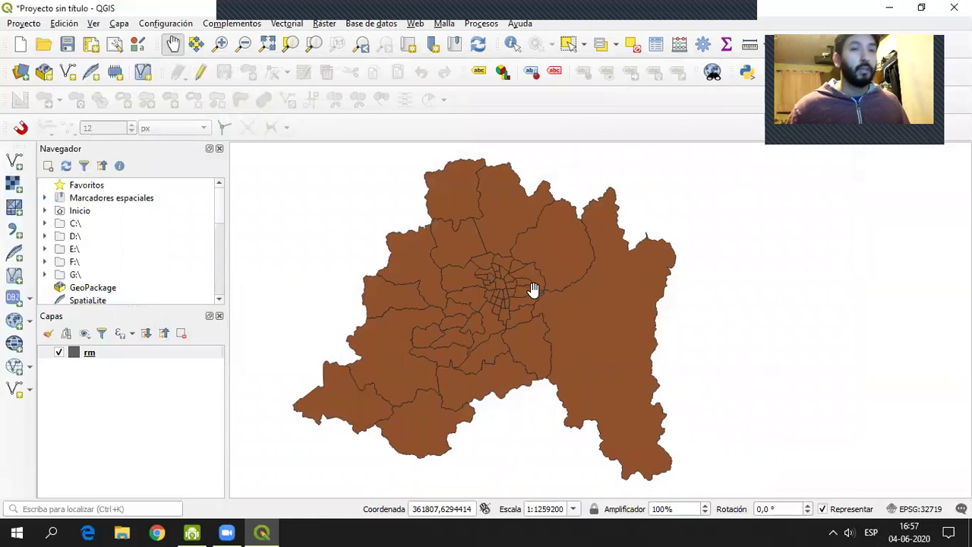
- Open the attribute table of the rm layer
click(90, 357)
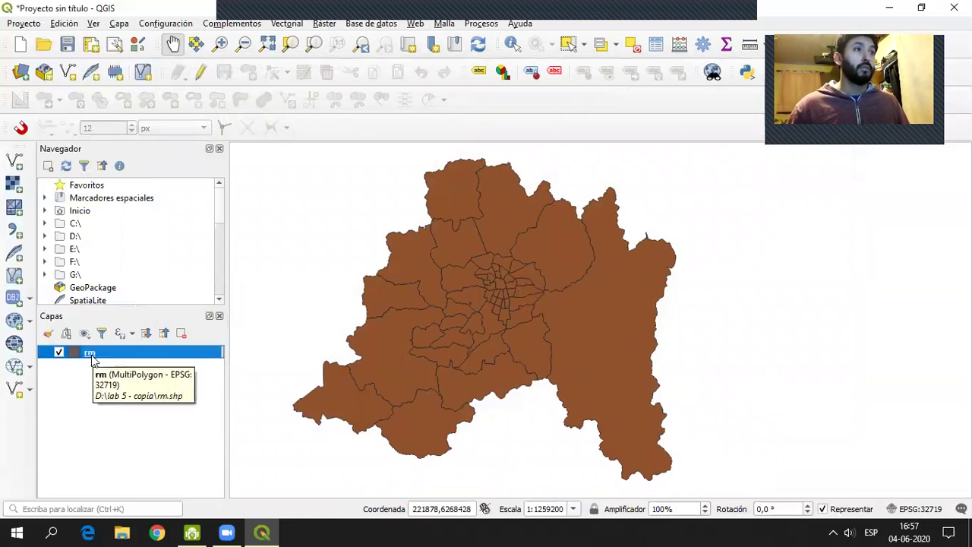
right_click(91, 359)
click(91, 376)
right_click(89, 358)
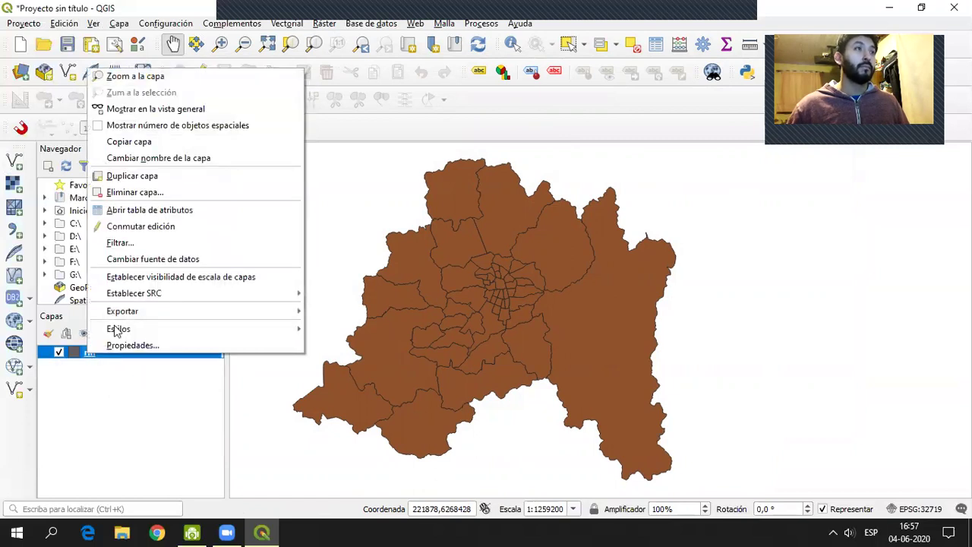
click(163, 212)
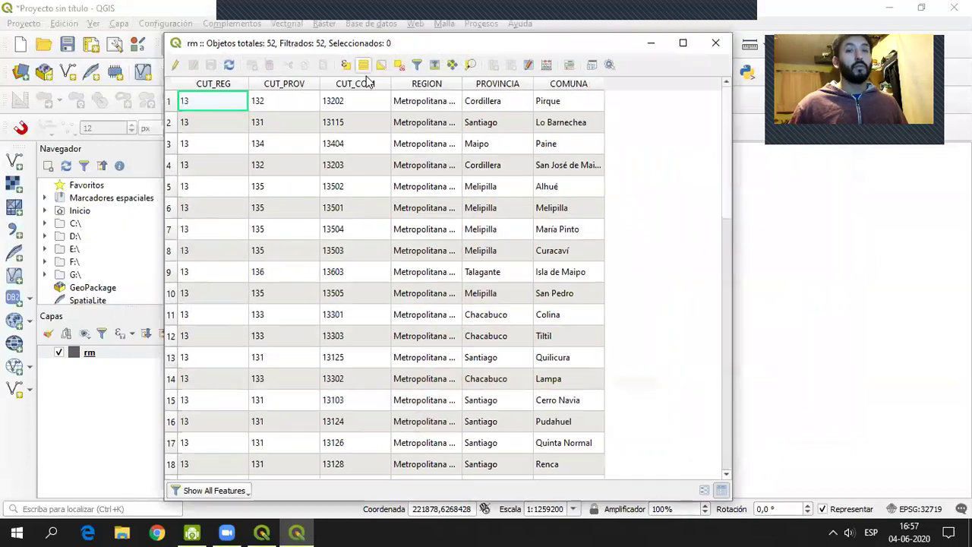
drag(346, 36, 374, 52)
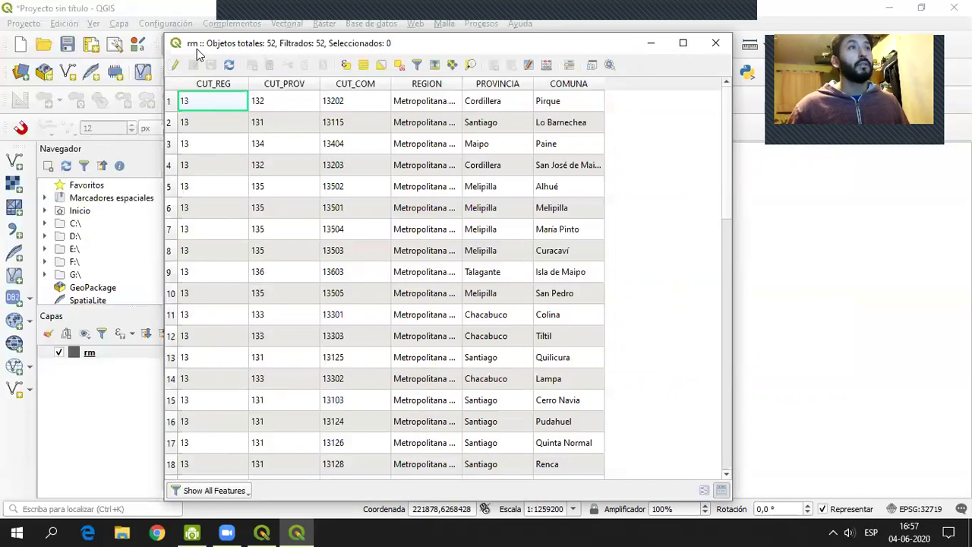
drag(196, 49, 183, 42)
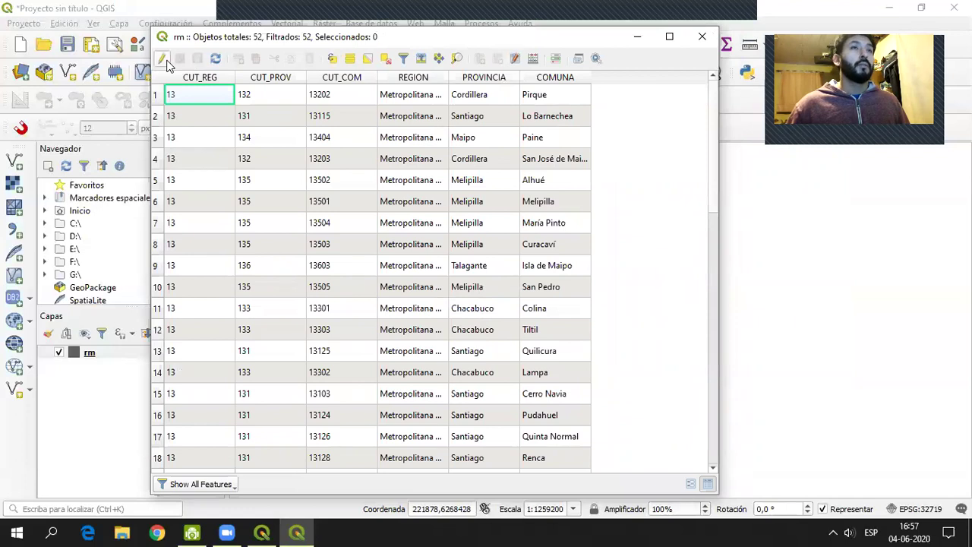
- Enable editing on the rm layer and add a decimal number (real) field named area to its attribute table
click(164, 61)
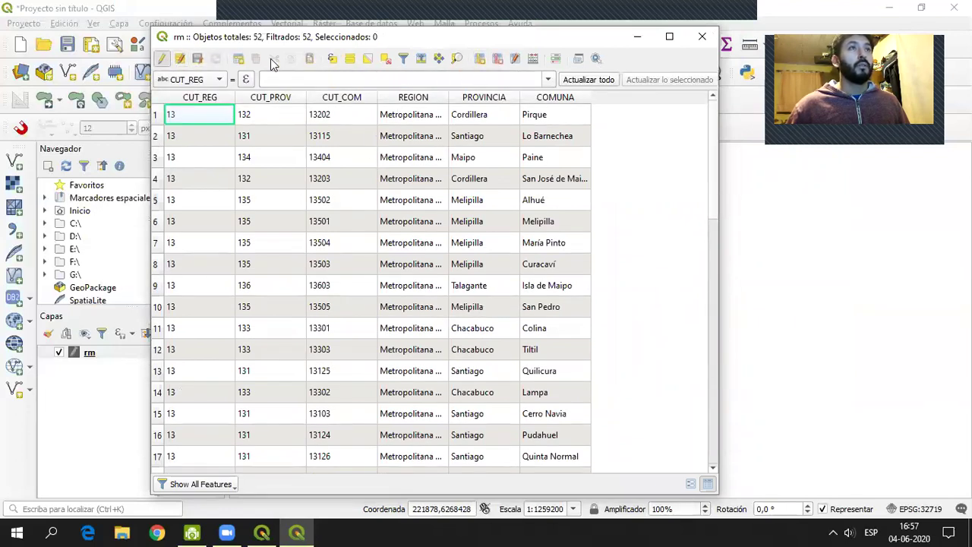
click(480, 60)
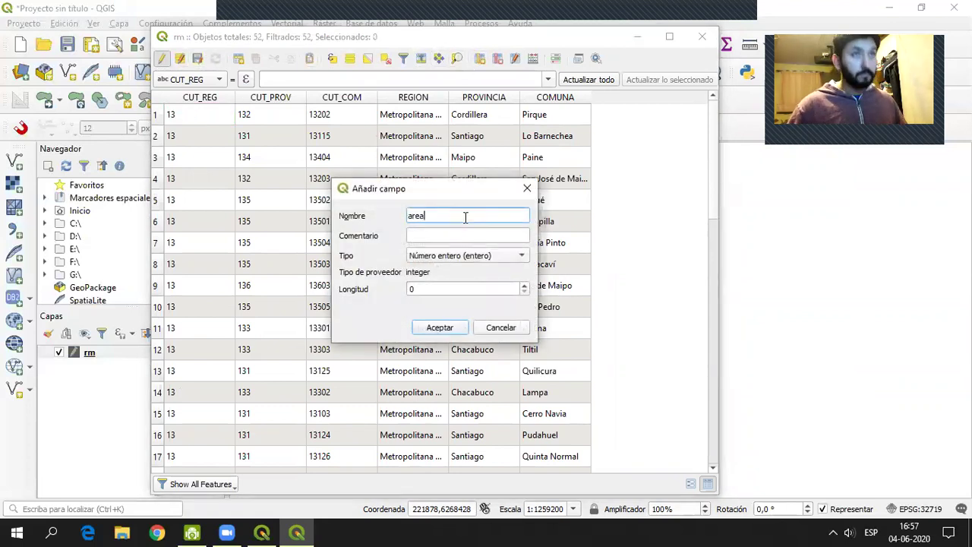
click(514, 255)
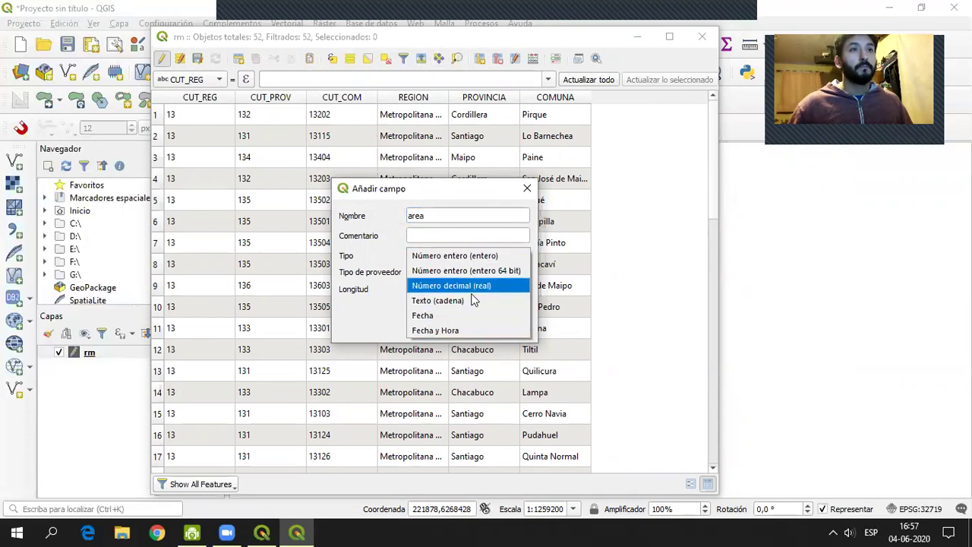
click(492, 286)
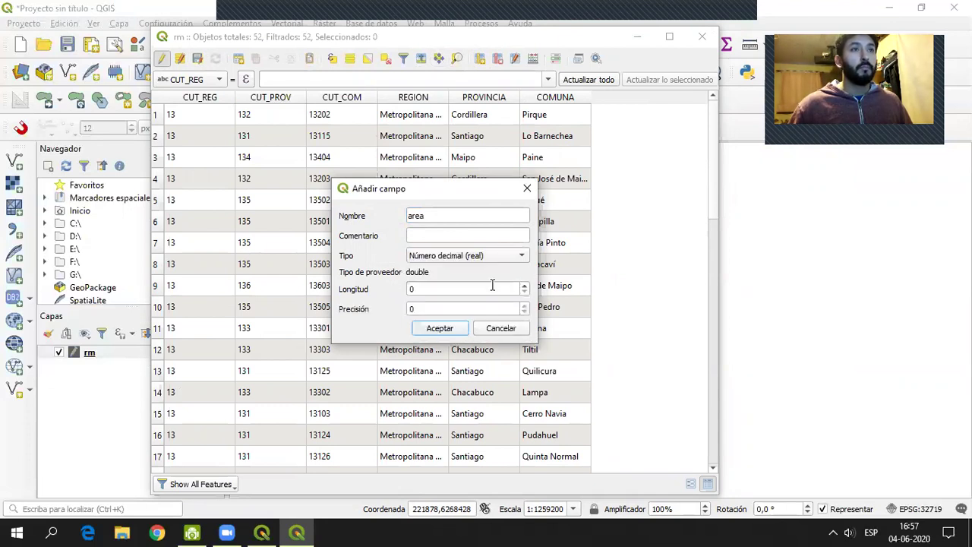
click(439, 328)
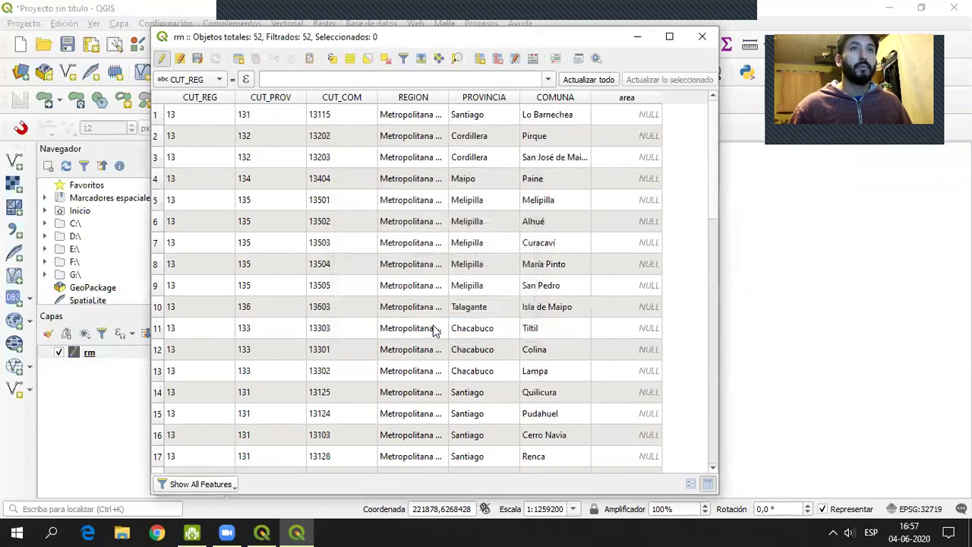
right_click(629, 102)
click(620, 35)
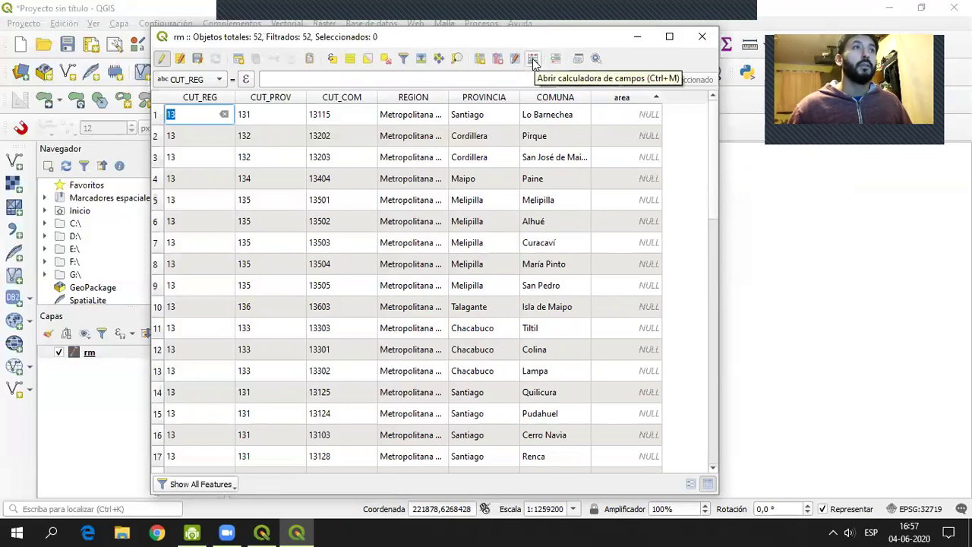
- Open the field calculator for the rm table and set it to update the existing area field
drag(380, 40, 339, 14)
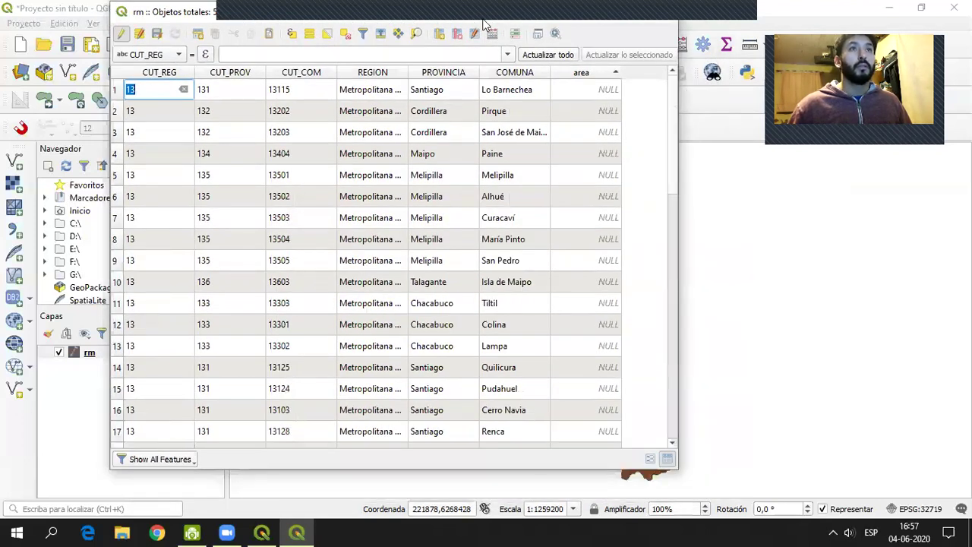
click(474, 33)
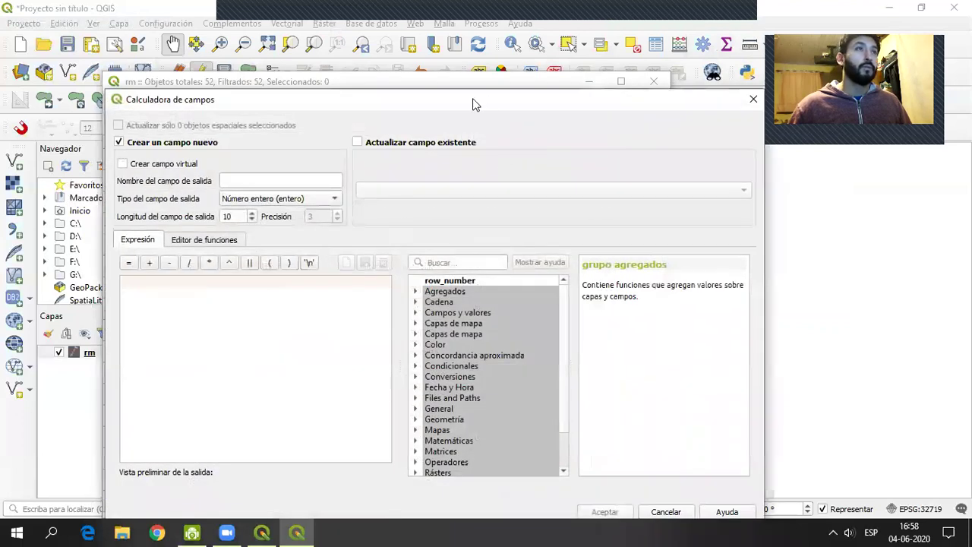
drag(473, 104, 447, 60)
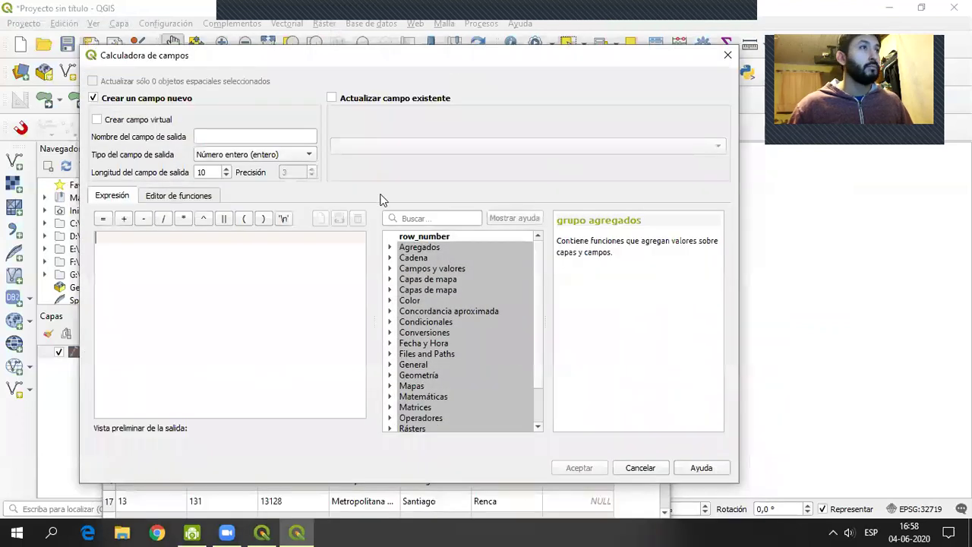
click(347, 98)
click(718, 146)
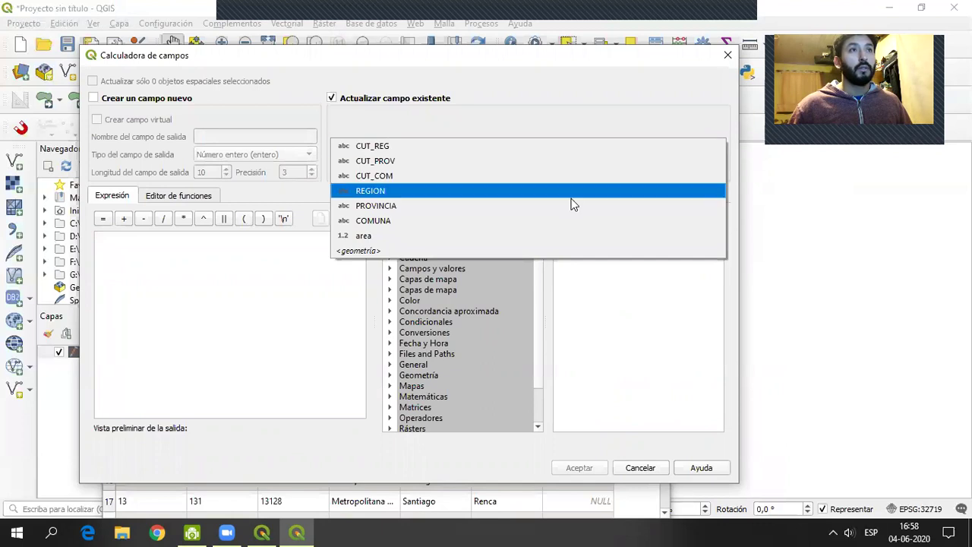
click(425, 236)
- Compare the area and $area functions in the Geometría group, and fill the area field with the $area expression
mouse_move(537, 265)
mouse_down()
mouse_move(542, 322)
mouse_move(542, 260)
mouse_up()
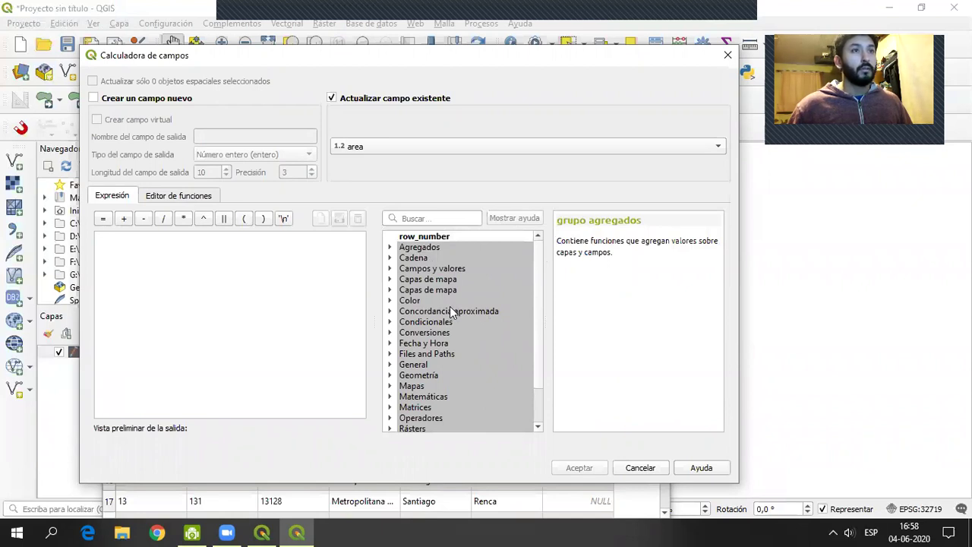
mouse_move(539, 275)
mouse_down()
mouse_move(540, 325)
mouse_move(537, 280)
mouse_up()
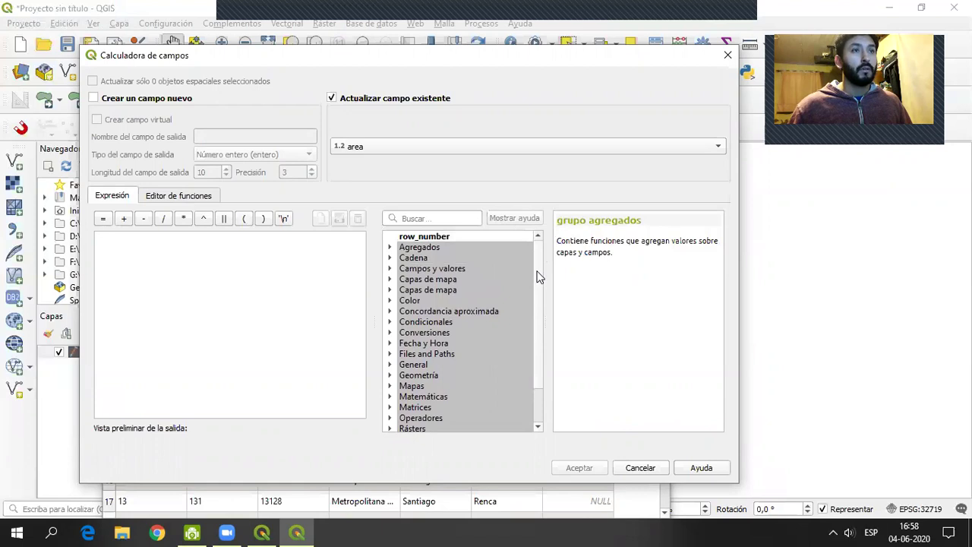
click(392, 375)
scroll(537, 258, down, 8)
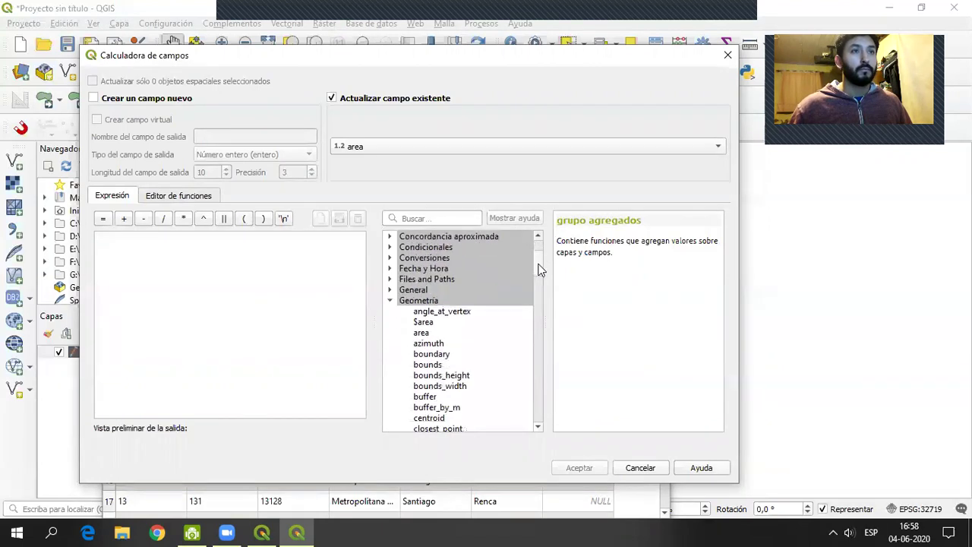
drag(542, 284, 551, 258)
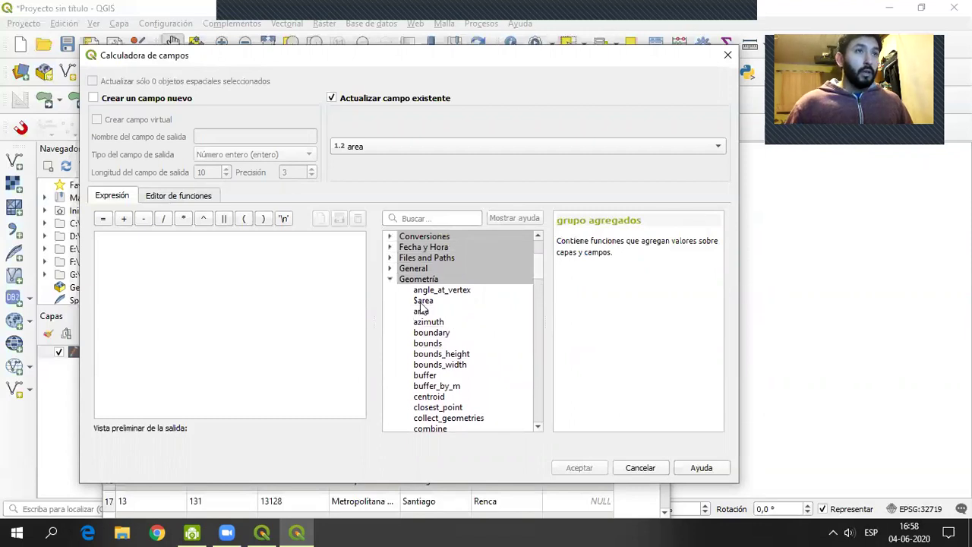
click(425, 302)
click(425, 312)
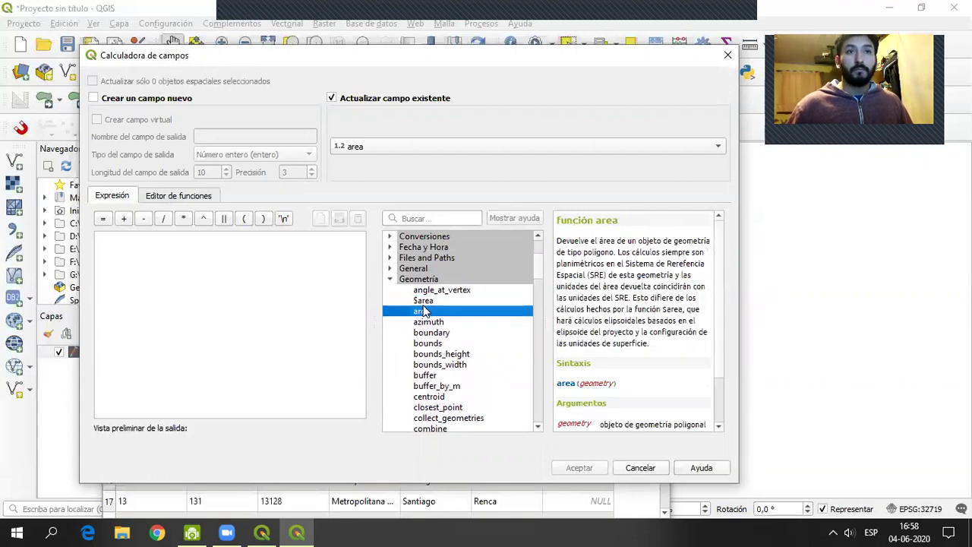
click(425, 302)
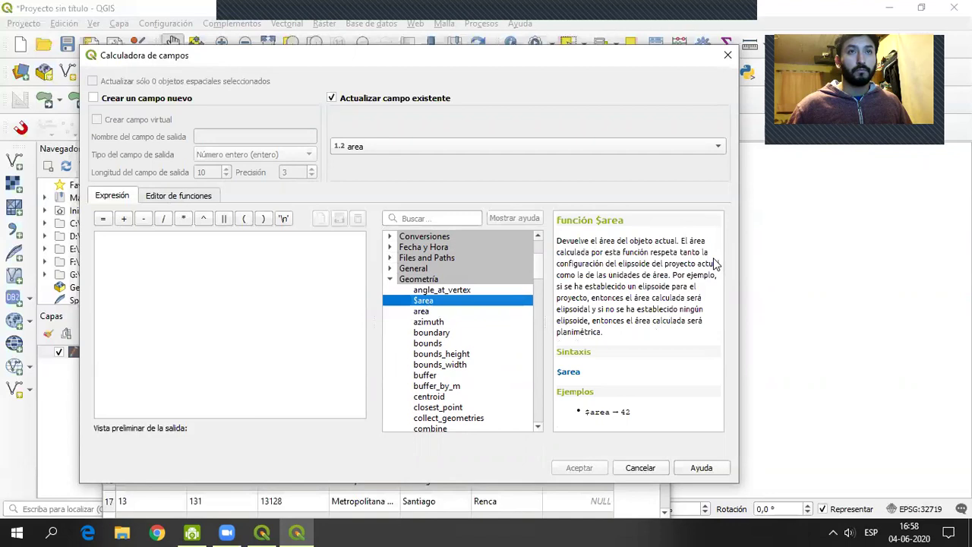
click(421, 312)
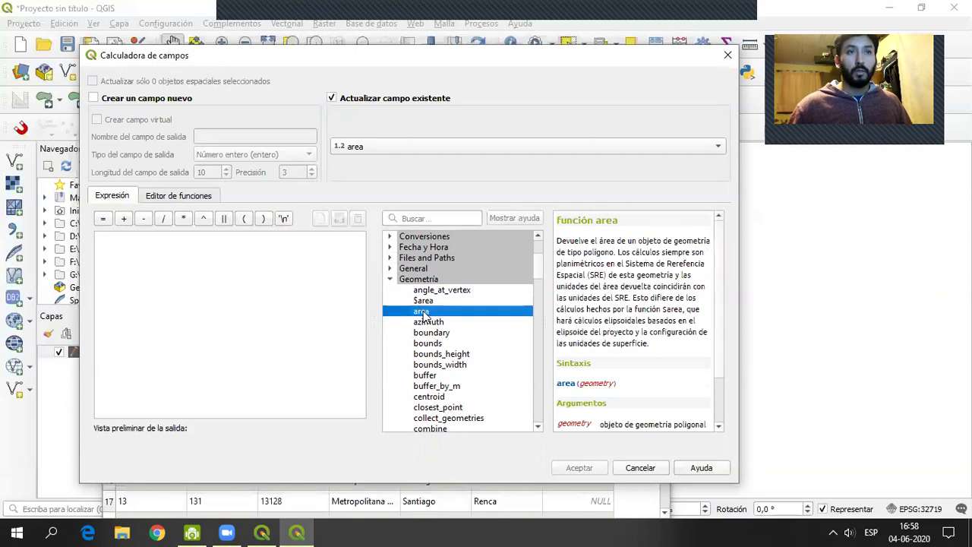
click(429, 302)
double_click(424, 302)
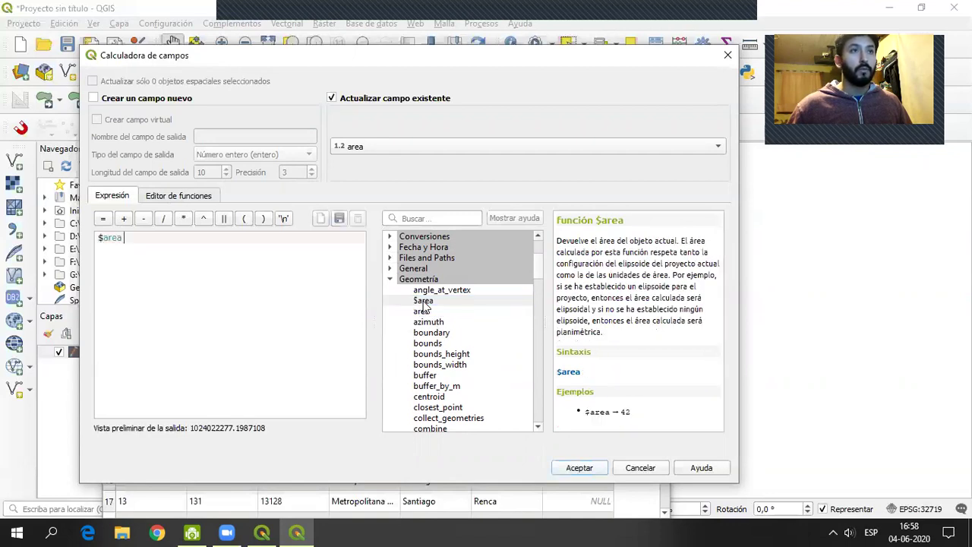
click(586, 469)
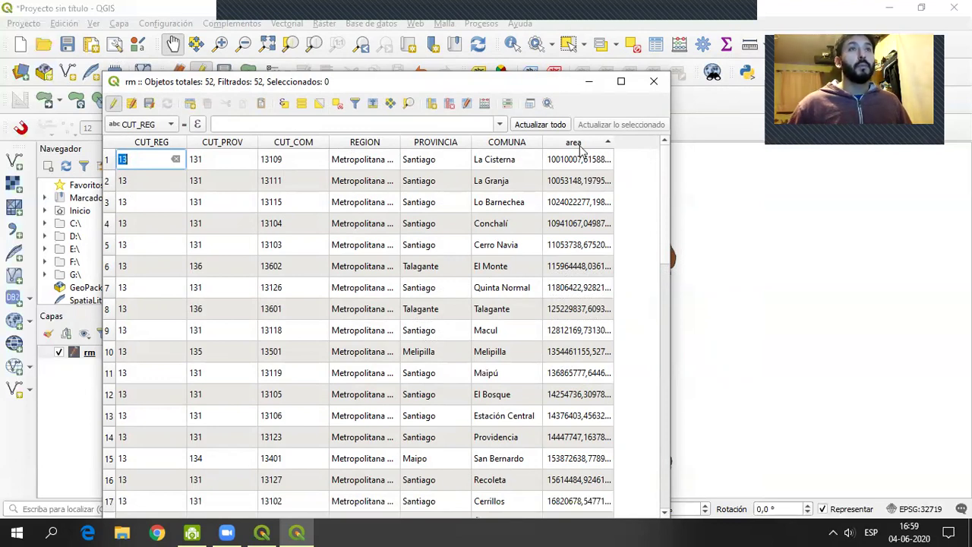
click(484, 104)
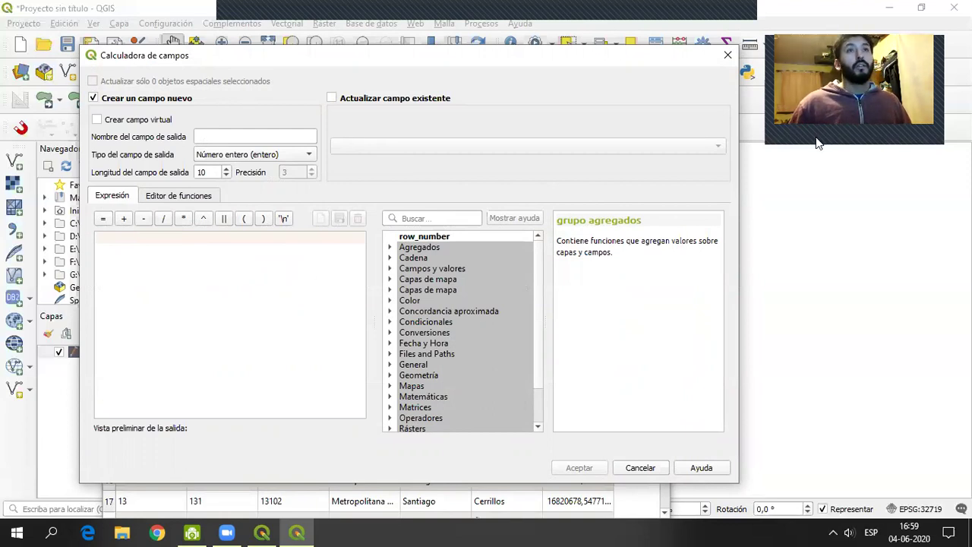
key(Escape)
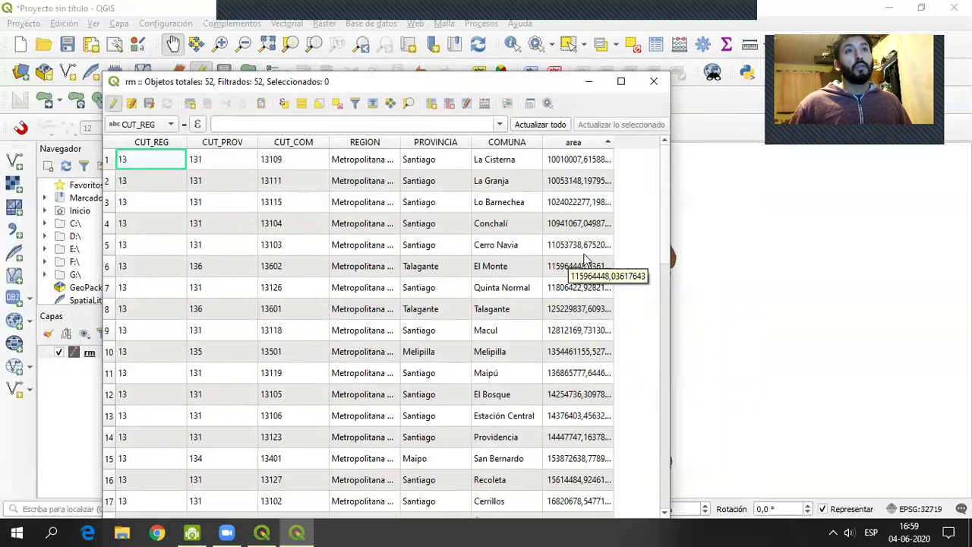
drag(485, 80, 462, 55)
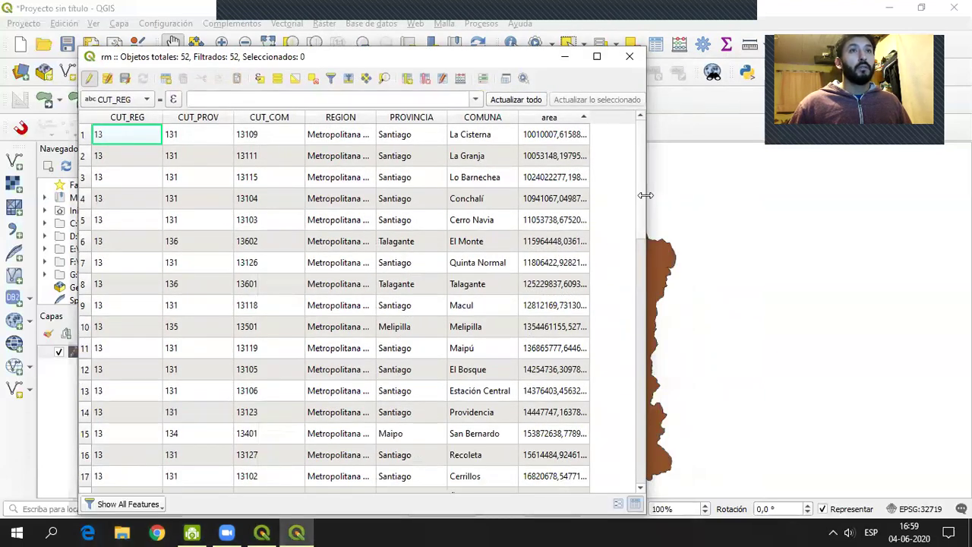
drag(645, 195, 877, 195)
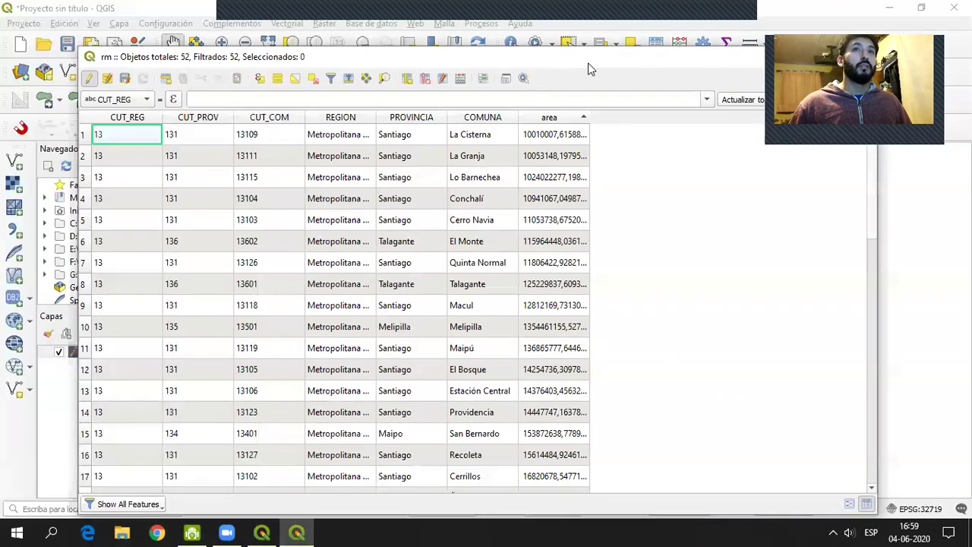
drag(590, 69, 594, 161)
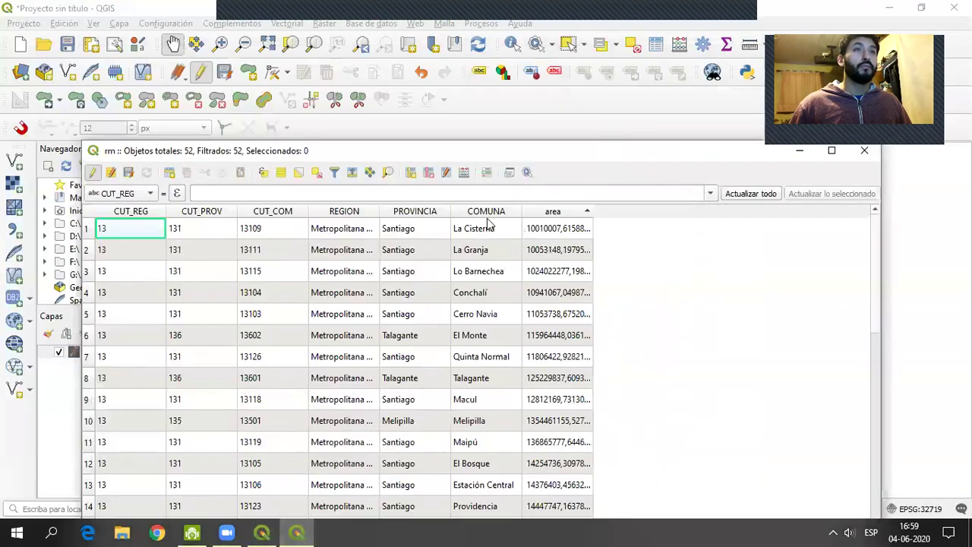
drag(505, 142, 460, 66)
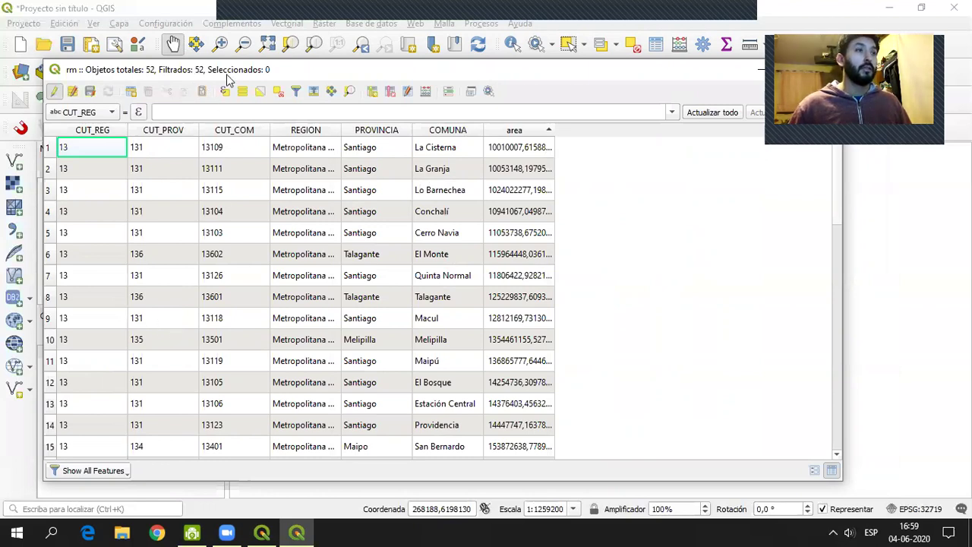
drag(226, 79, 253, 86)
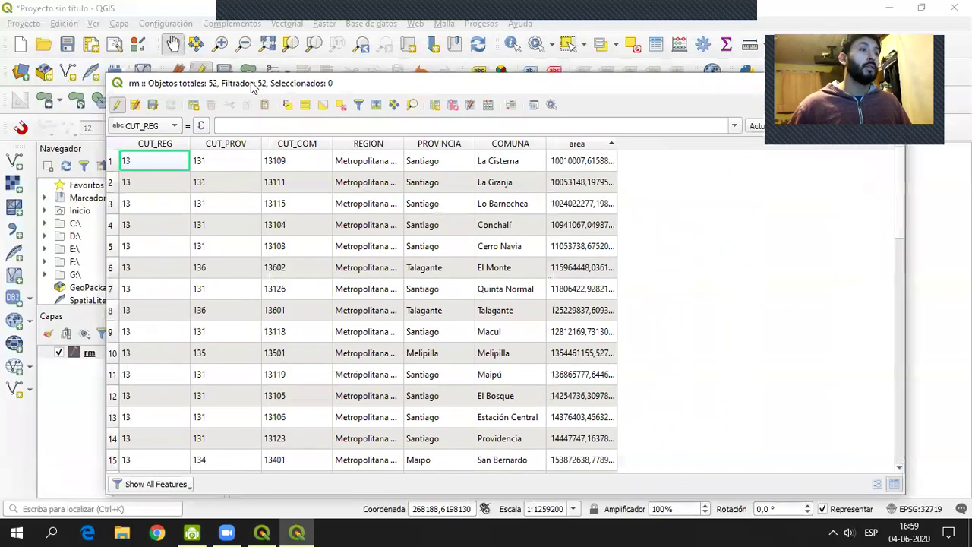
- Switch to File Explorer and open viv_pers.xlsx from D:\lab 5 - copia in a maximized Excel window
click(16, 532)
click(316, 261)
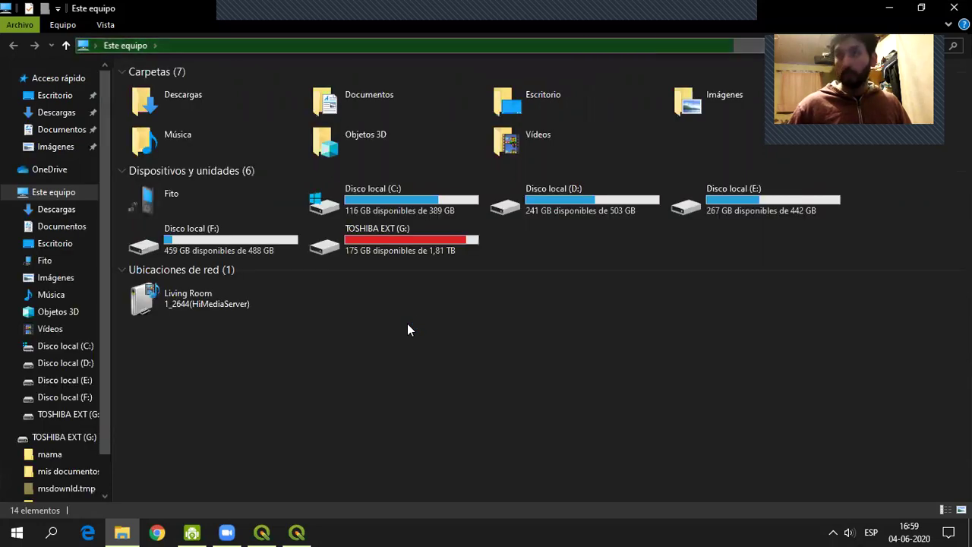
double_click(574, 205)
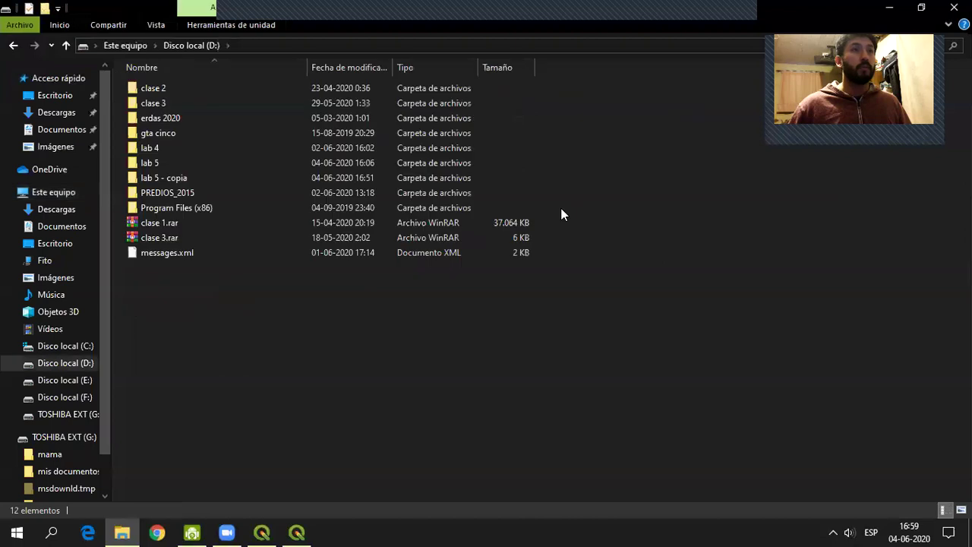
double_click(189, 175)
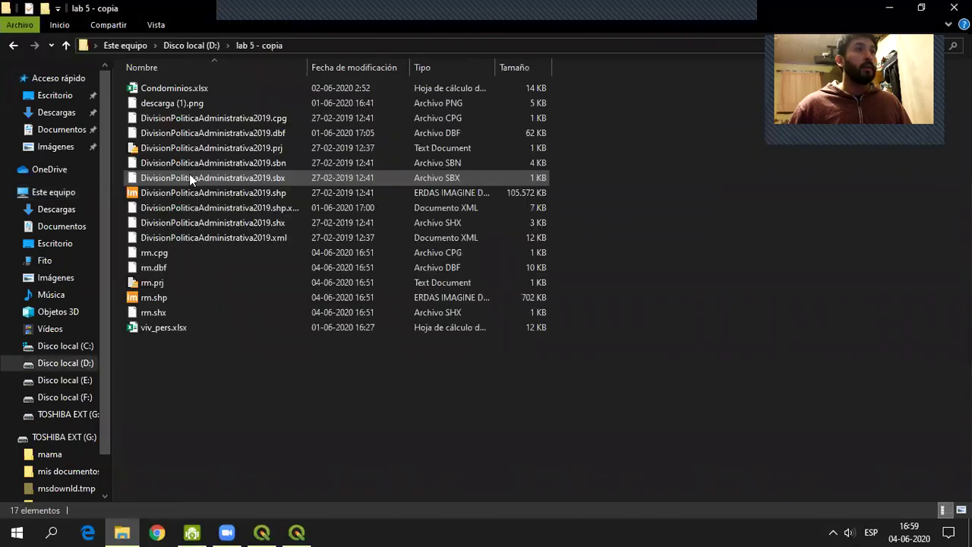
click(190, 103)
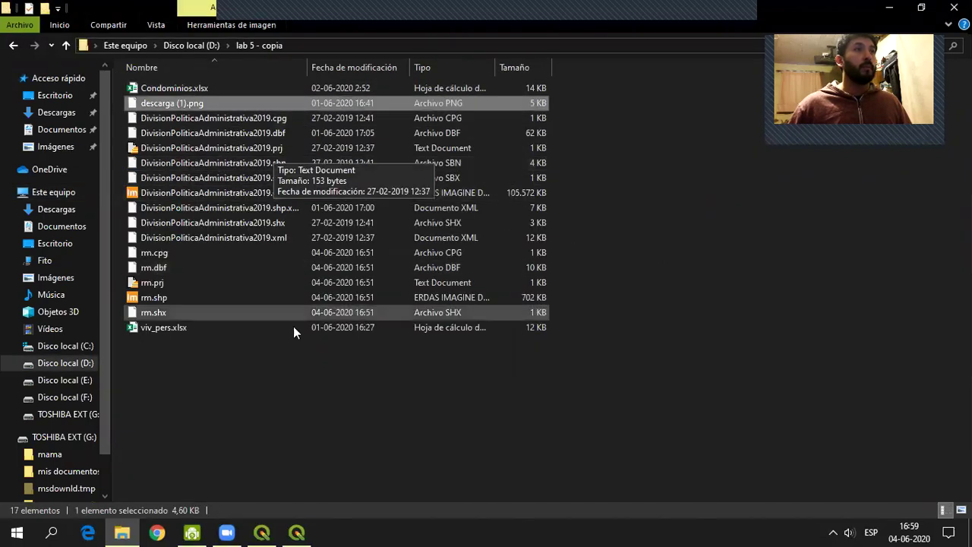
click(186, 342)
click(182, 327)
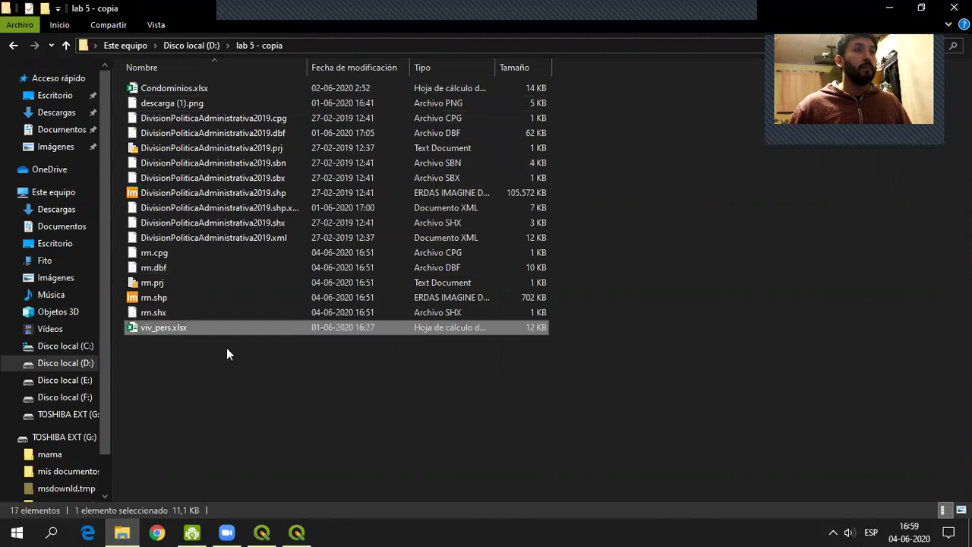
double_click(172, 328)
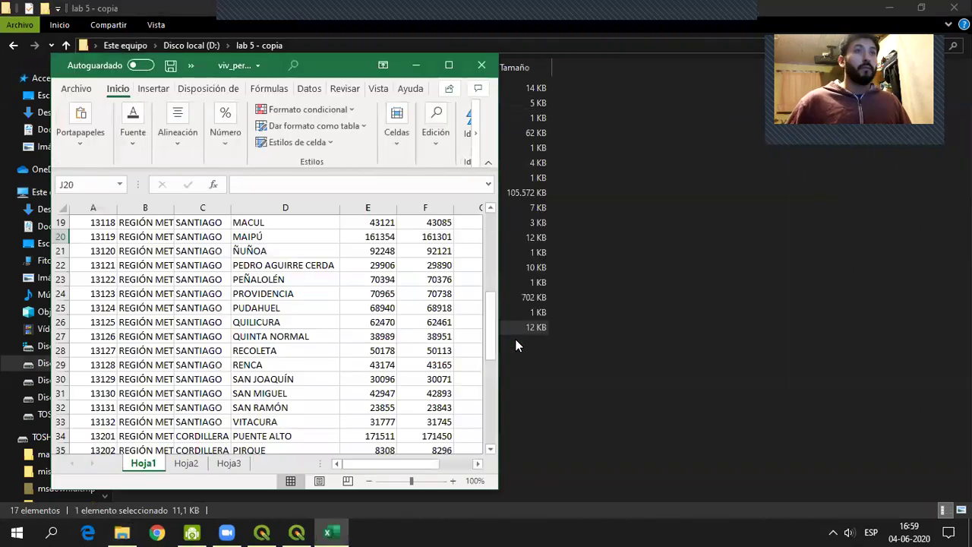
click(448, 65)
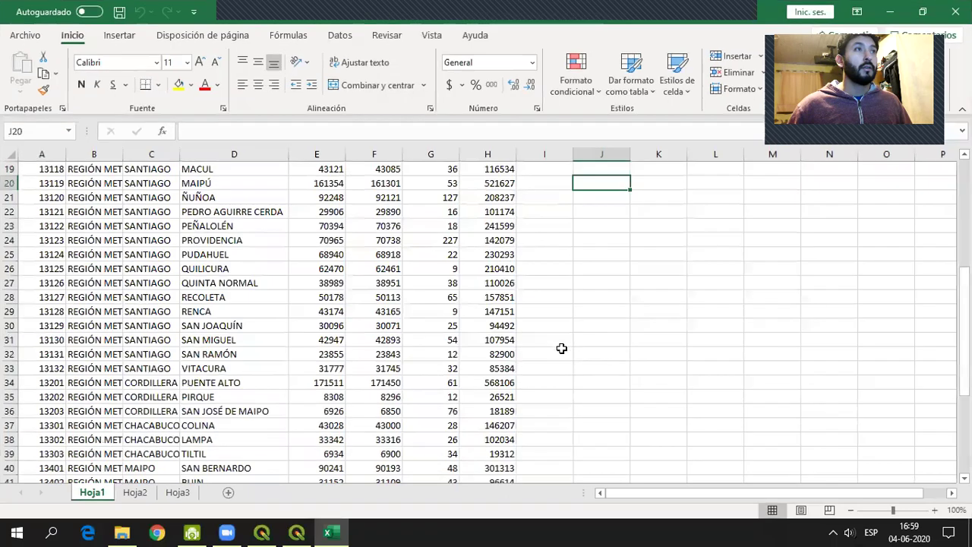
- Make the header cells A1:H1 on Hoja1 bold
drag(963, 334, 963, 226)
drag(36, 173, 474, 169)
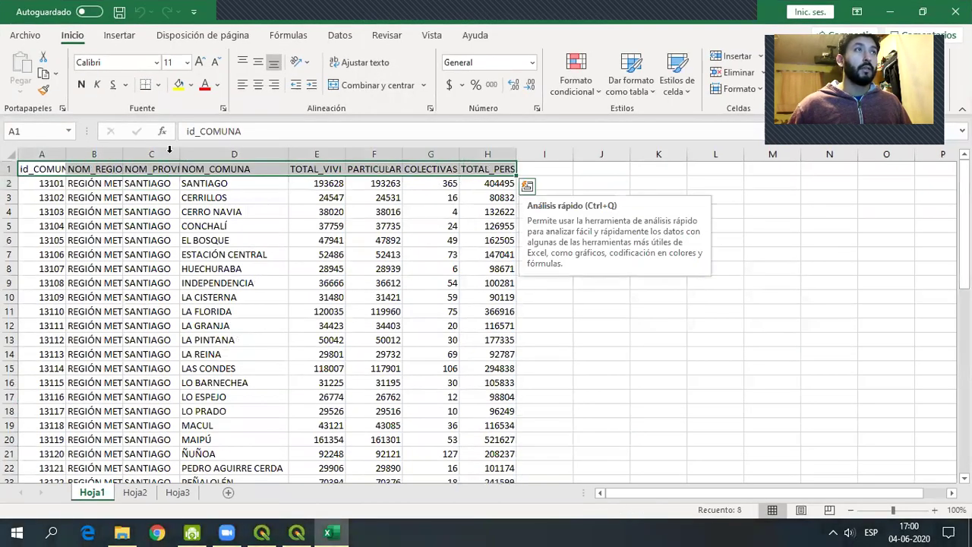
click(82, 84)
click(372, 311)
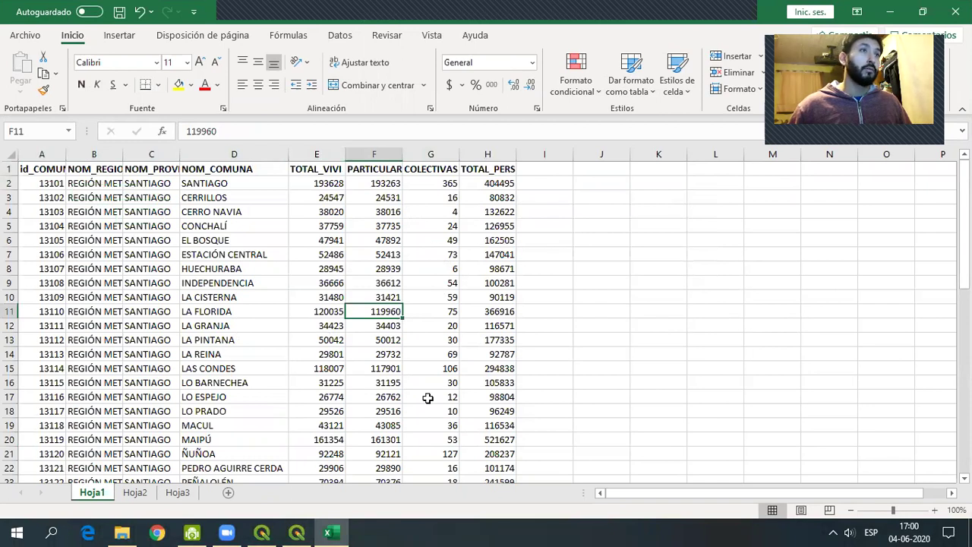
- Widen column A to fit the id_COMUNA header, and go through the comuna codes beneath it
drag(66, 158, 79, 158)
click(53, 184)
key(Down)
key(Down)
key(Down)
key(Down)
key(Down)
key(Down)
key(Down)
key(Down)
key(Down)
key(Down)
key(Down)
key(Down)
key(Down)
key(Down)
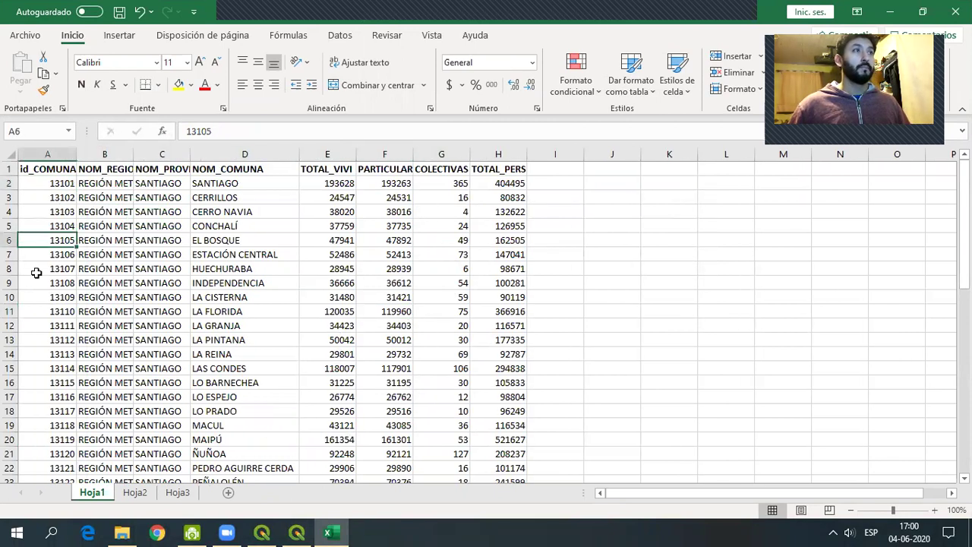
click(53, 254)
click(58, 212)
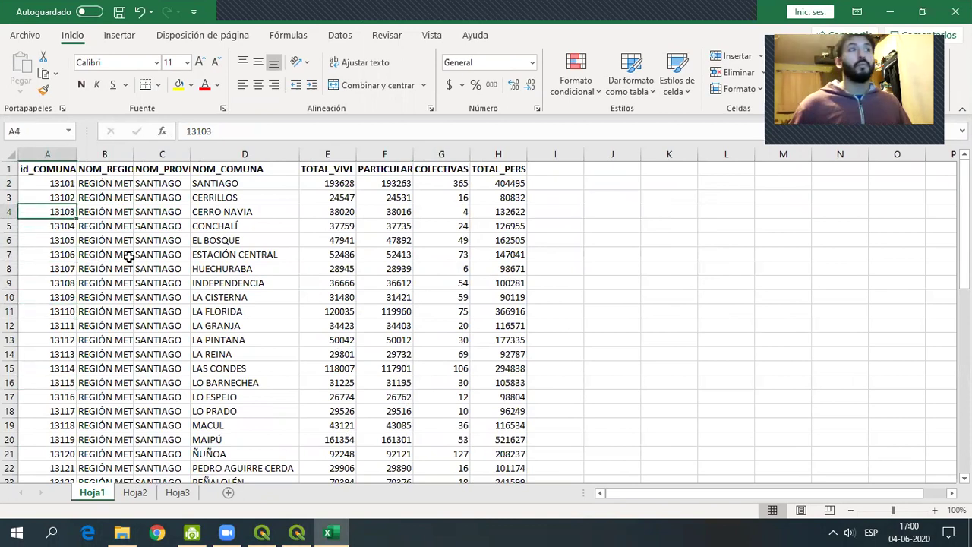
click(44, 258)
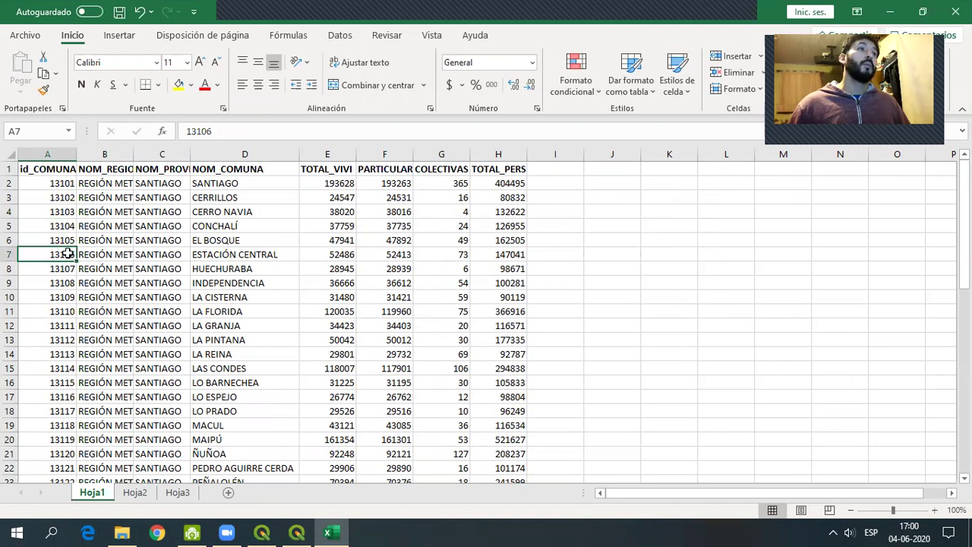
- Look over the comuna names in the NOM_COMUNA column alongside their codes
click(240, 227)
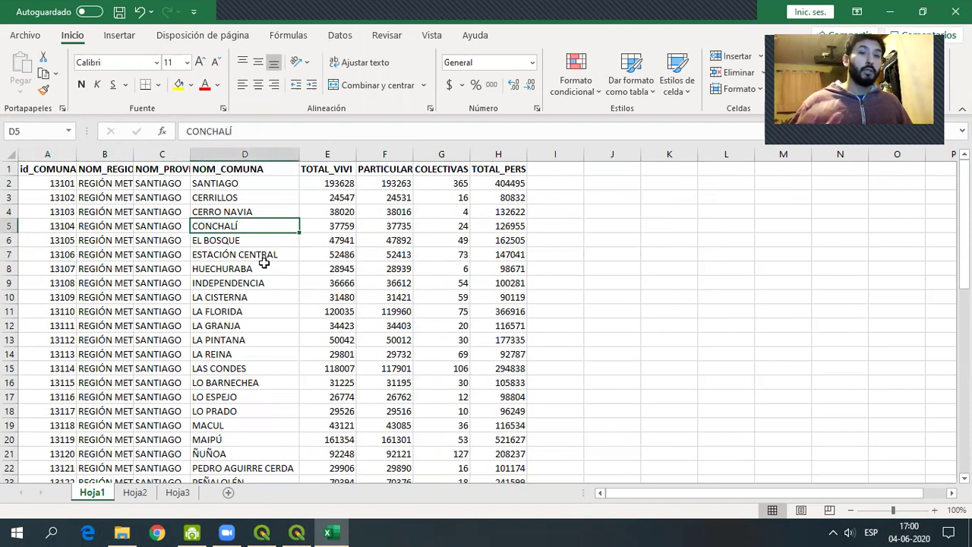
click(262, 268)
click(289, 325)
click(285, 339)
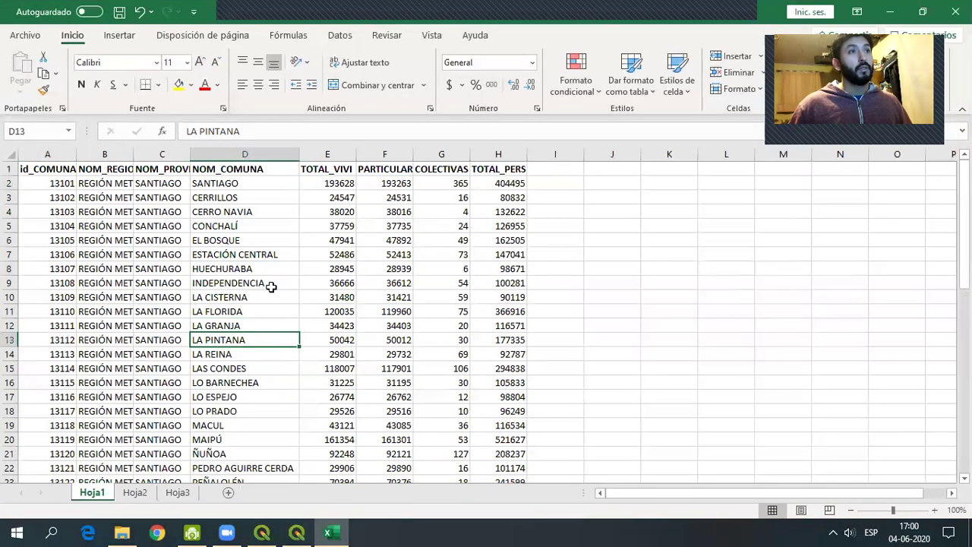
click(275, 285)
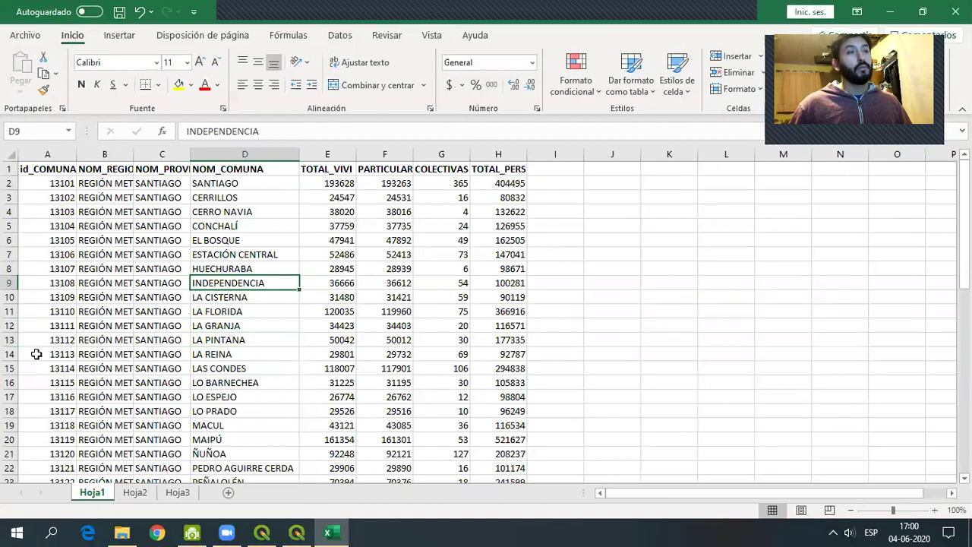
- Try left alignment on the id_COMUNA codes in A2:A21, and set them back to right alignment
drag(49, 452, 45, 186)
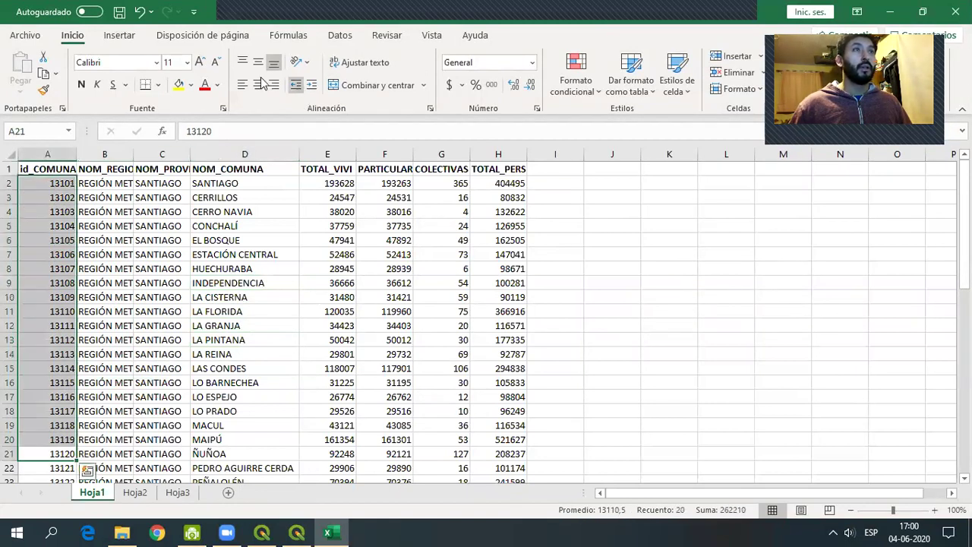
click(240, 88)
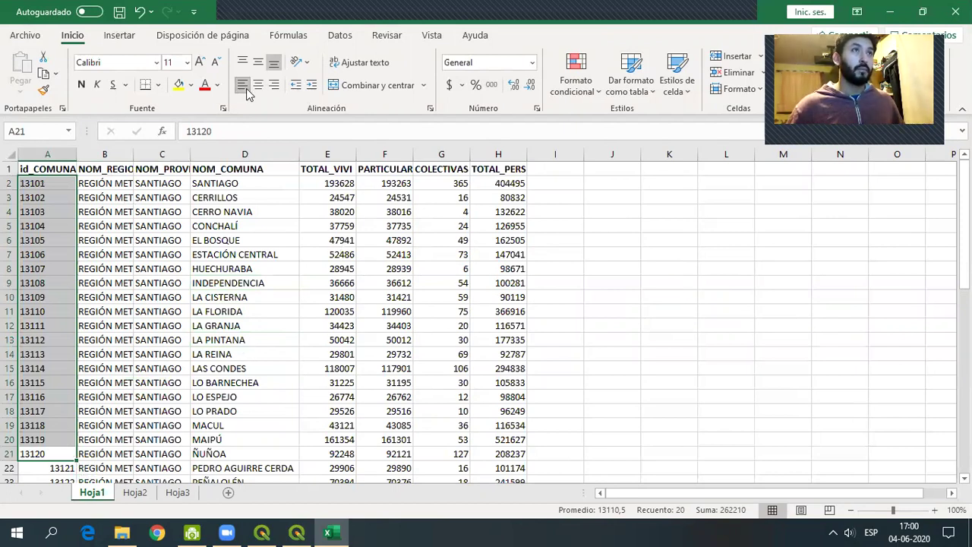
click(273, 84)
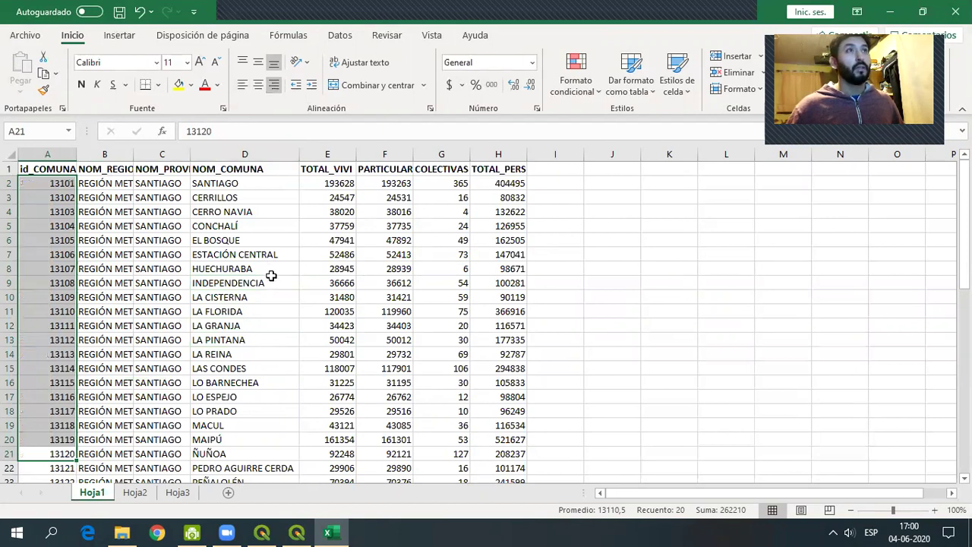
click(272, 281)
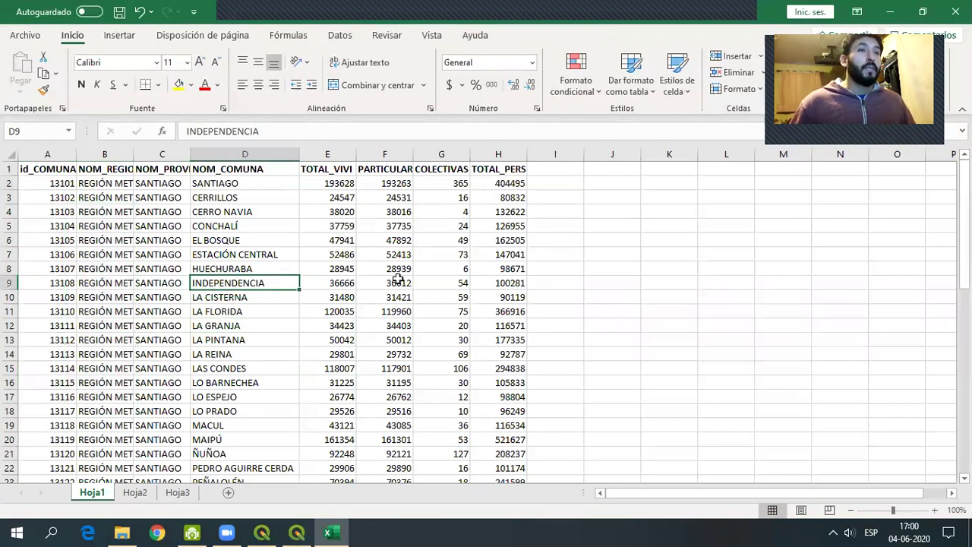
click(563, 266)
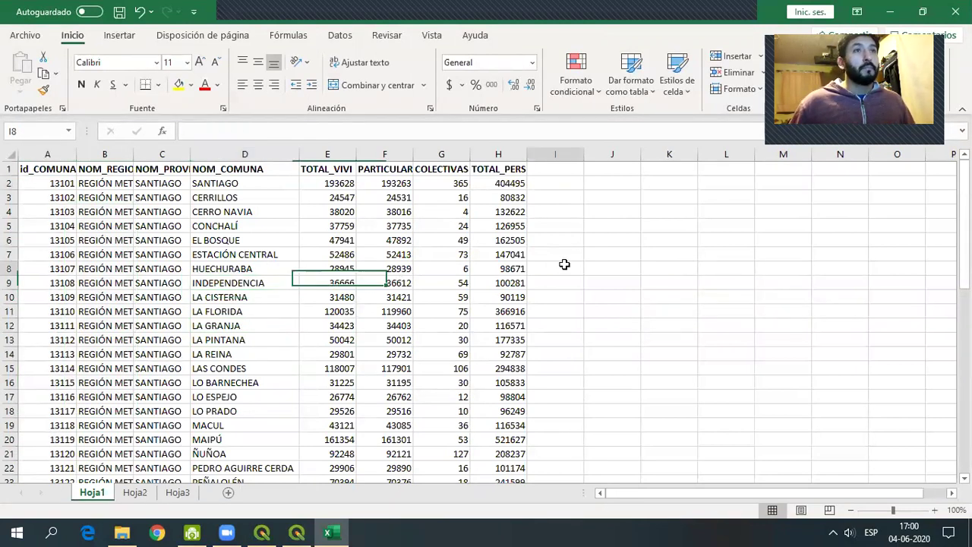
- Inspect the number format categories for cell A6, including Moneda and Texto, without applying a change
click(58, 240)
right_click(60, 240)
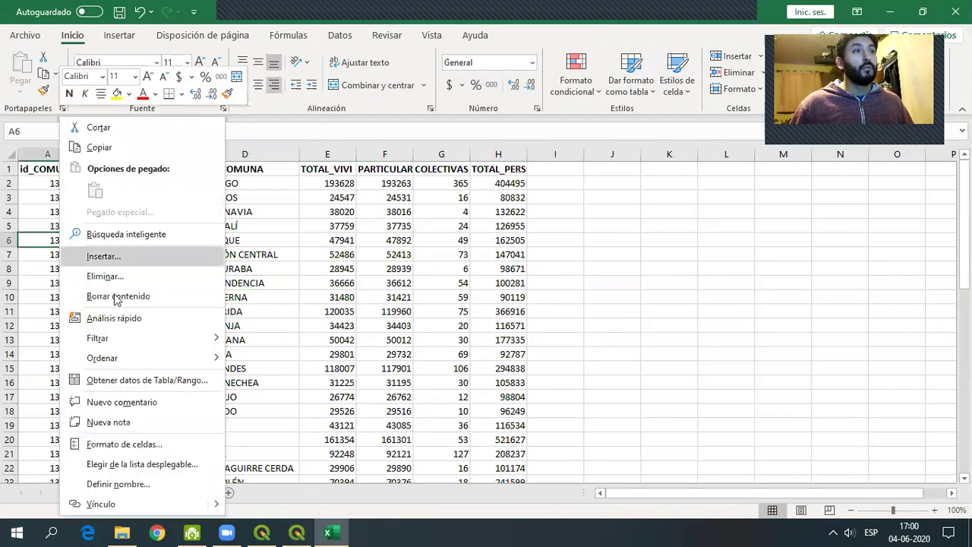
click(131, 447)
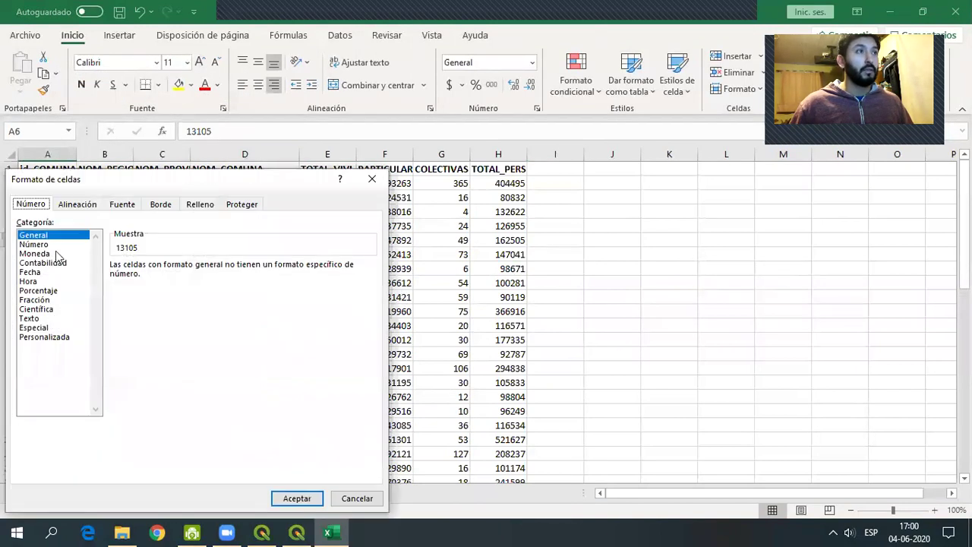
click(42, 245)
click(43, 255)
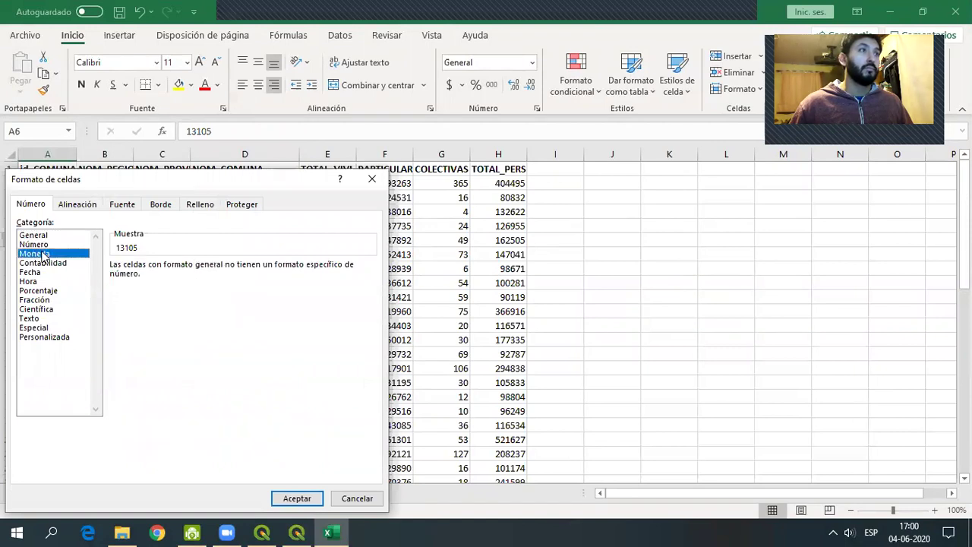
click(35, 319)
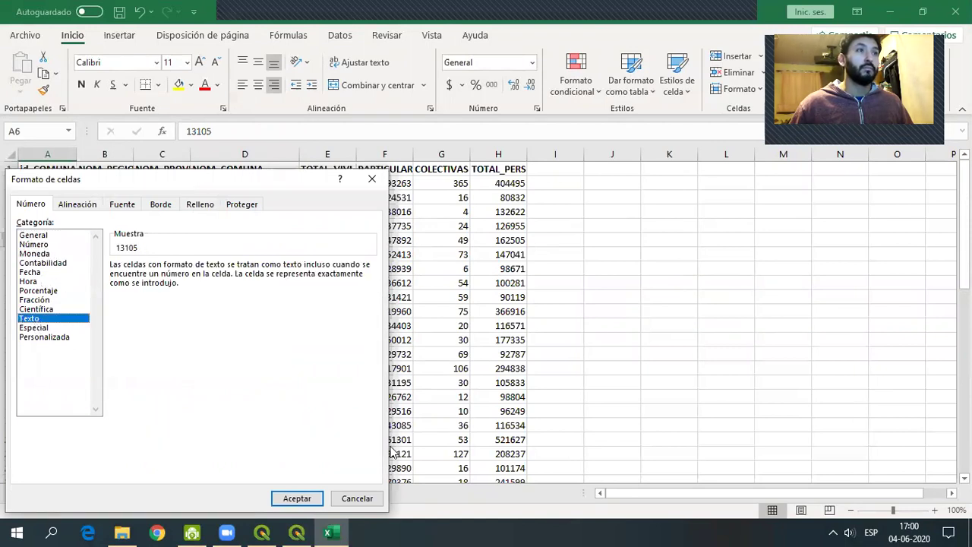
click(357, 498)
click(725, 283)
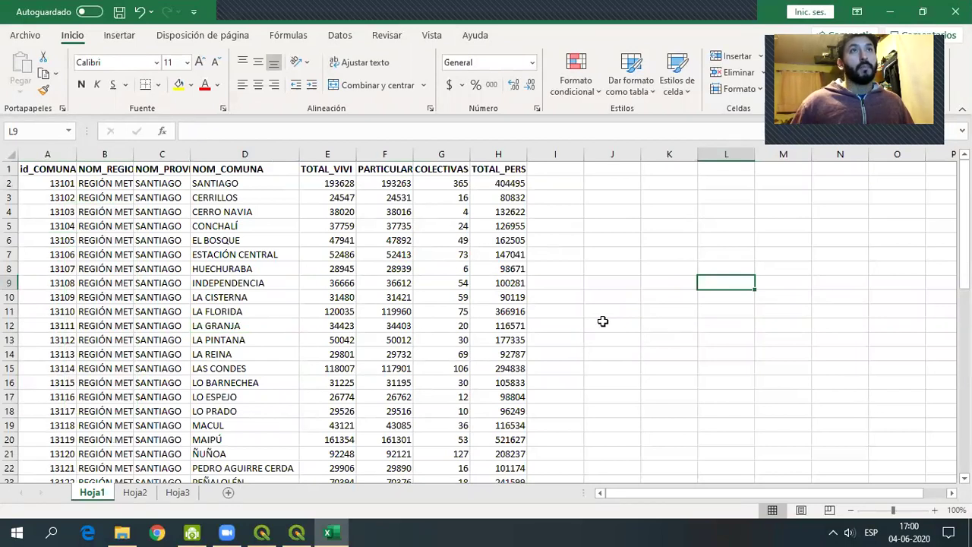
- Review the identifier columns for comuna code, region, province and comuna name through the lower rows of Hoja1
click(53, 155)
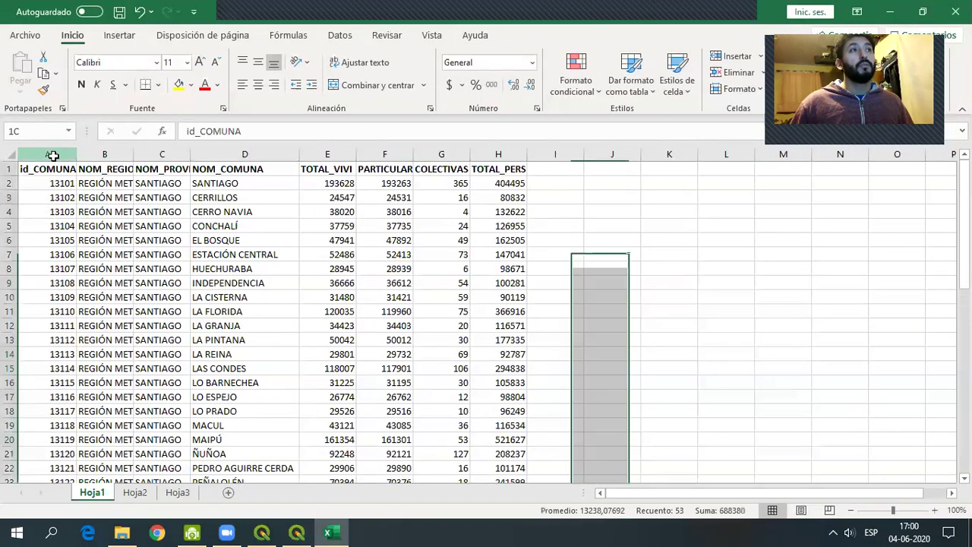
click(109, 155)
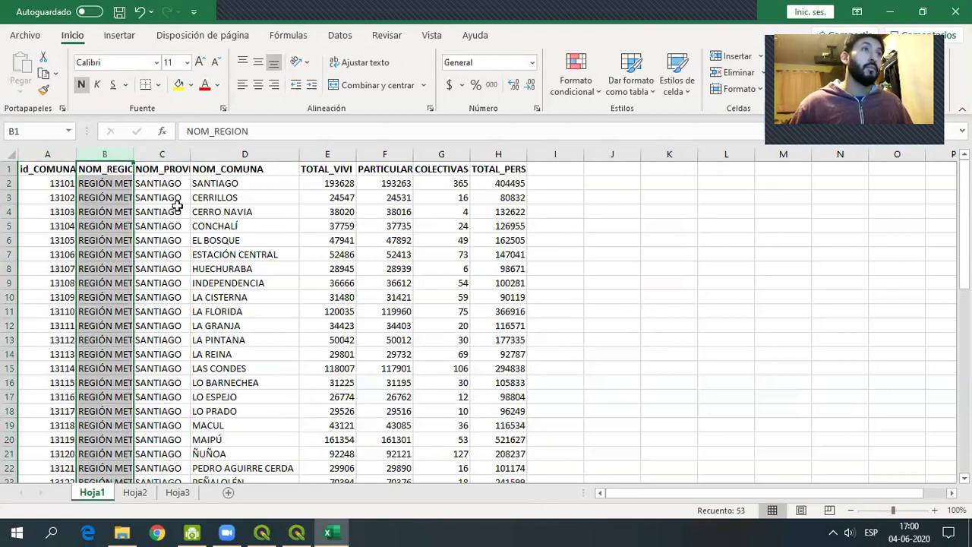
scroll(301, 210, down, 7)
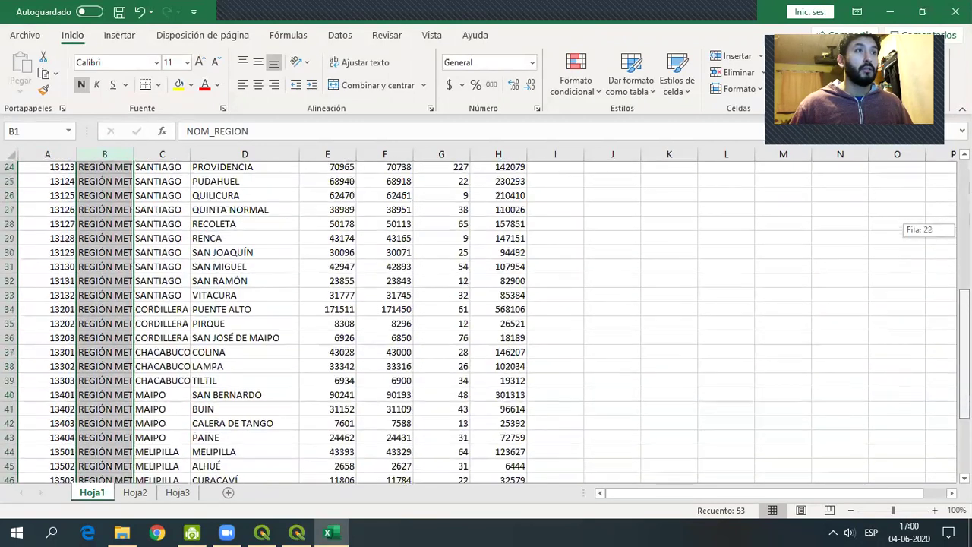
scroll(301, 210, up, 7)
click(174, 156)
click(245, 155)
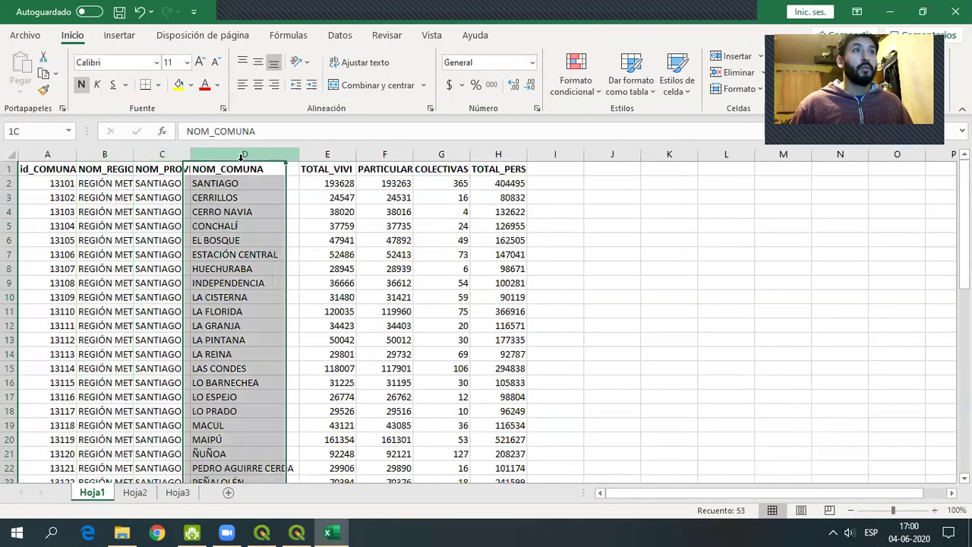
- Examine the TOTAL_VIVI, PARTICULAR, COLECTIVAS and TOTAL_PERS columns one after another
click(339, 155)
click(385, 156)
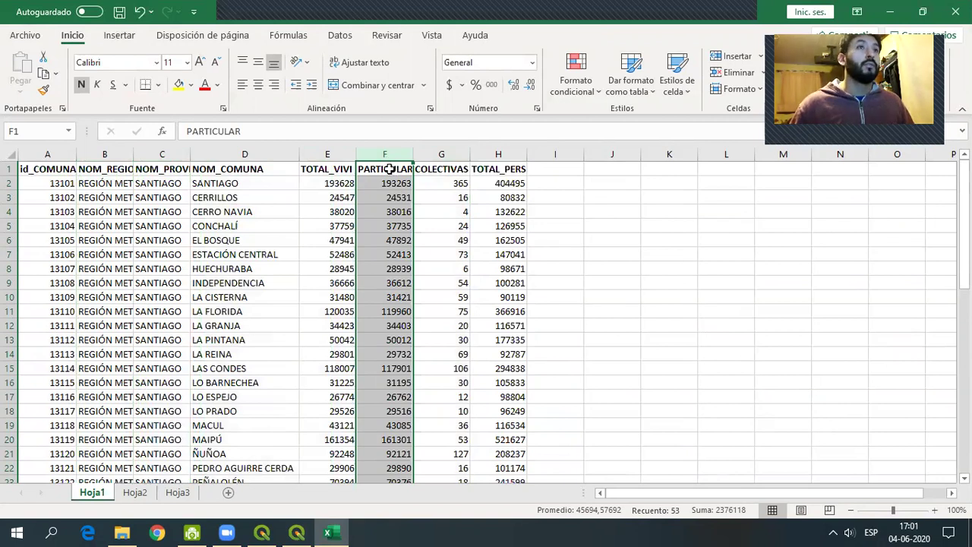
click(446, 159)
click(330, 150)
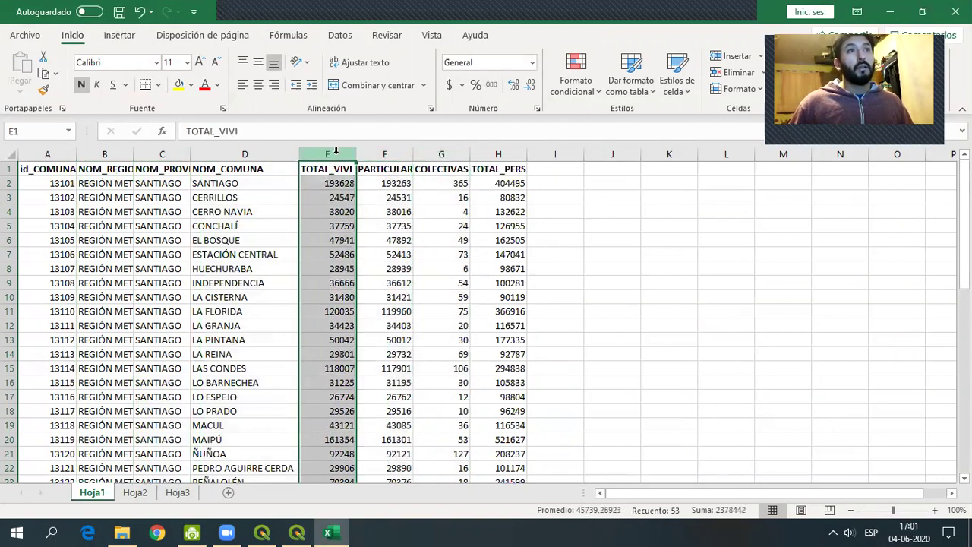
click(384, 155)
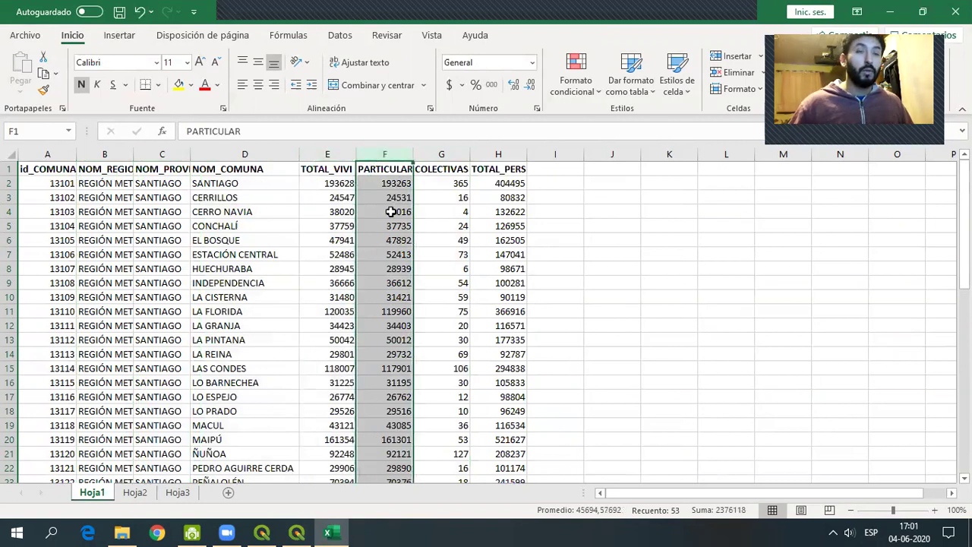
click(443, 155)
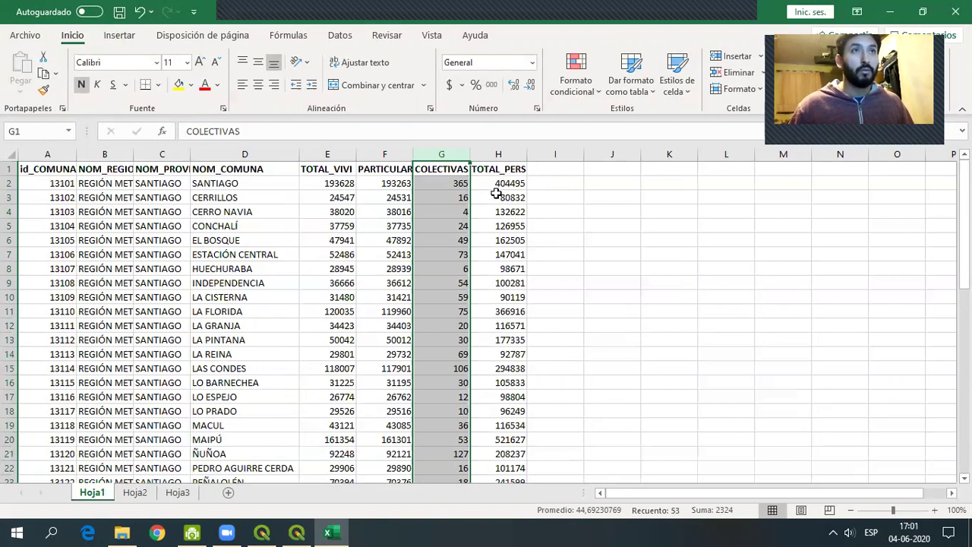
click(496, 154)
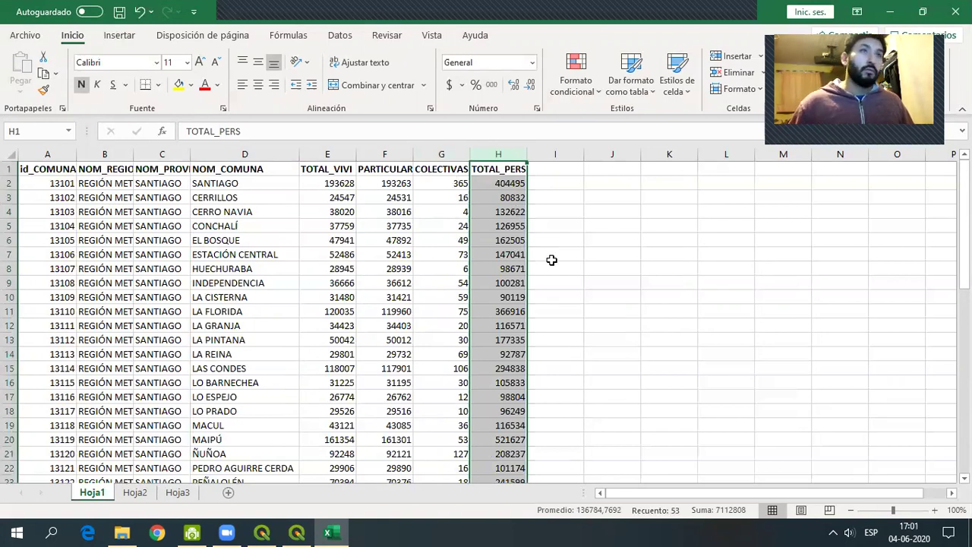
click(551, 260)
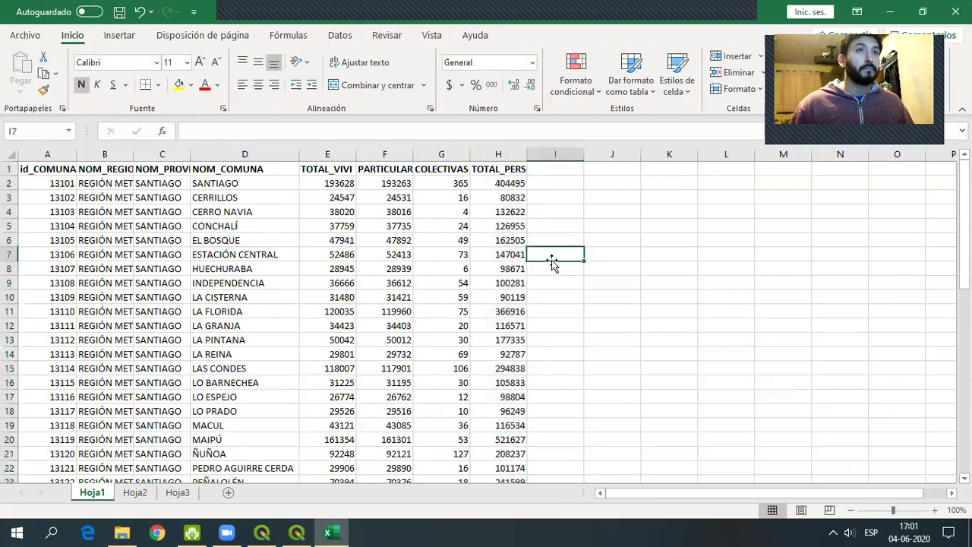
- Compare the person totals with the housing figures for individual comunas, starting with Santiago and Cerrillos
click(505, 154)
drag(506, 183, 336, 191)
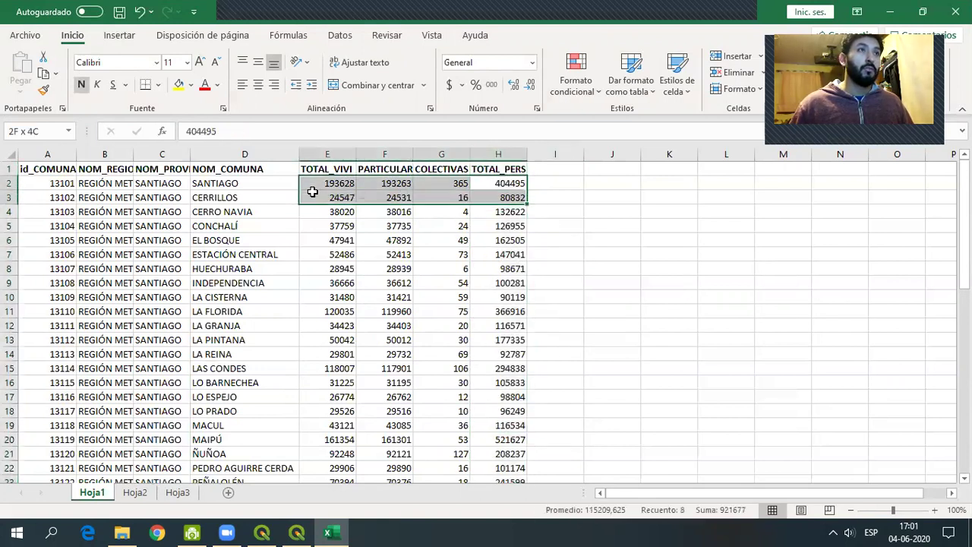
click(360, 255)
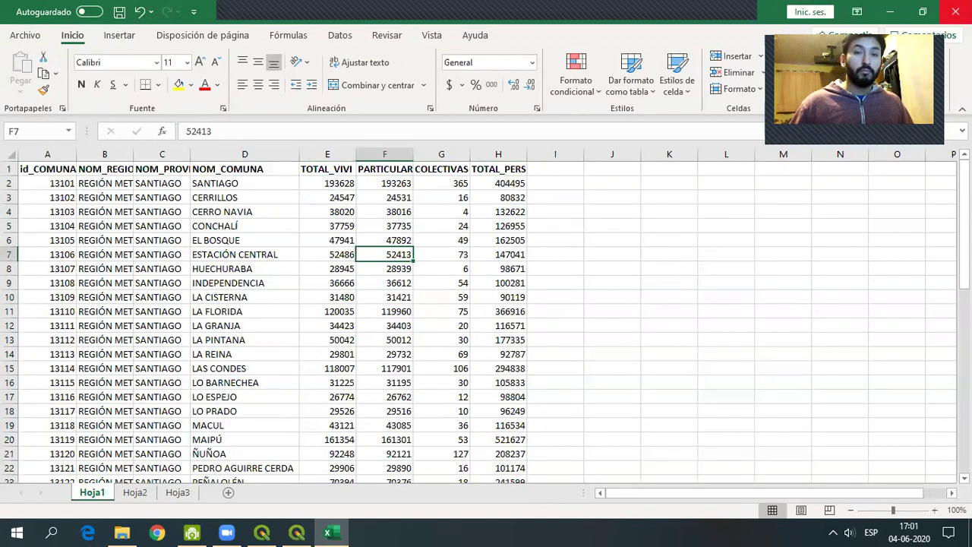
click(501, 215)
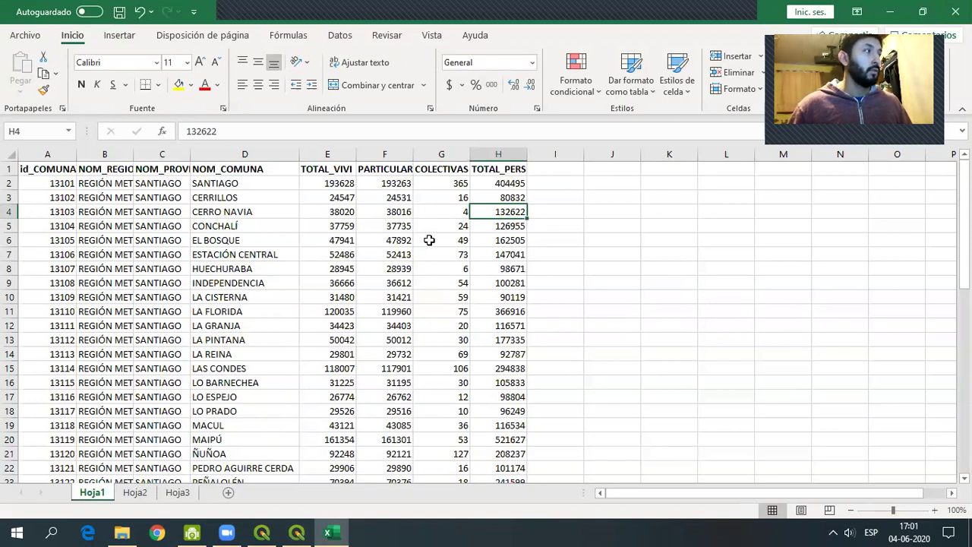
click(451, 215)
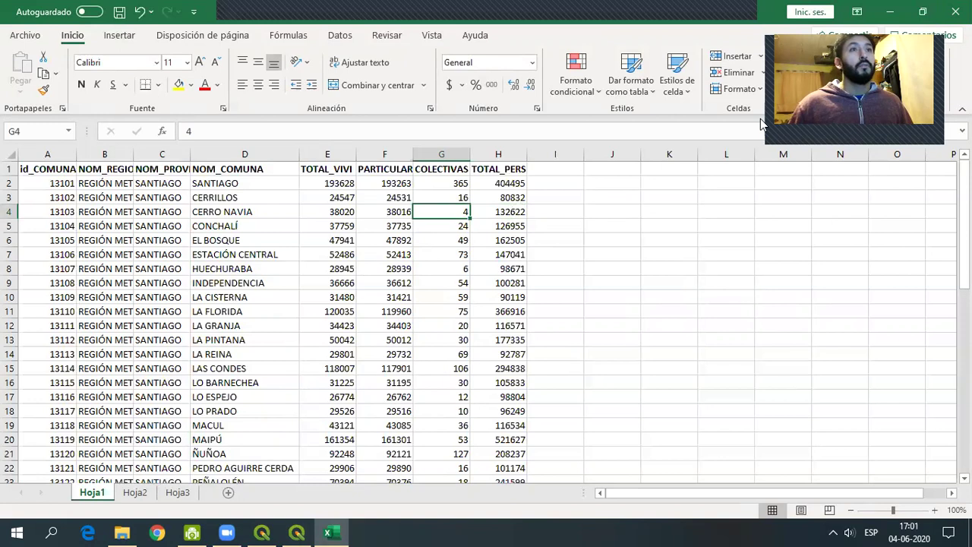
- Close viv_pers.xlsx, the lab 5 - copia folder window and the rm attribute table to return to the QGIS map
key(alt+F4)
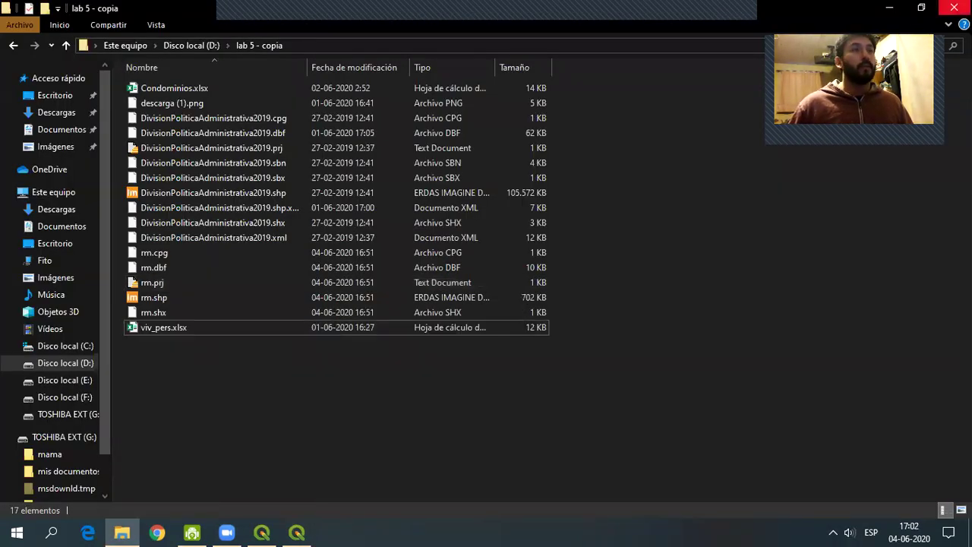
click(954, 7)
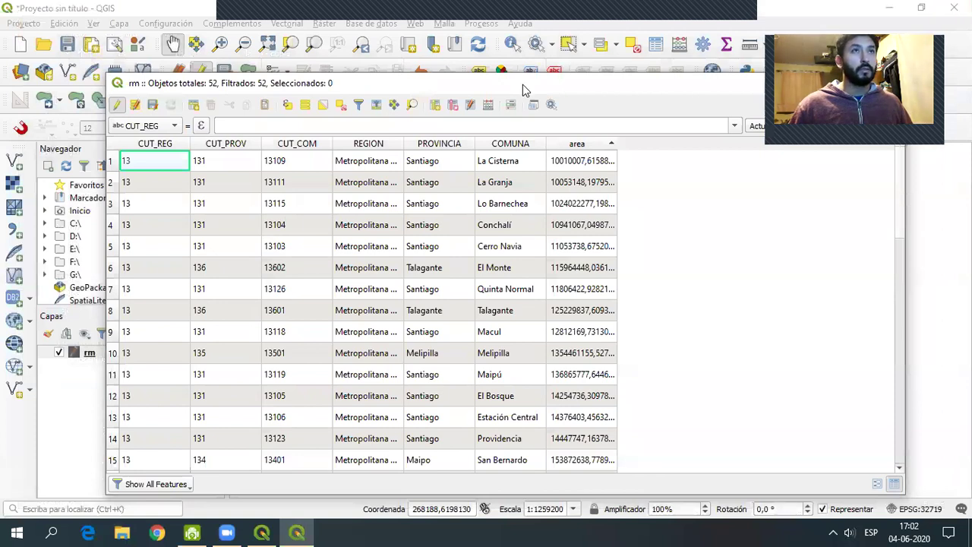
click(703, 85)
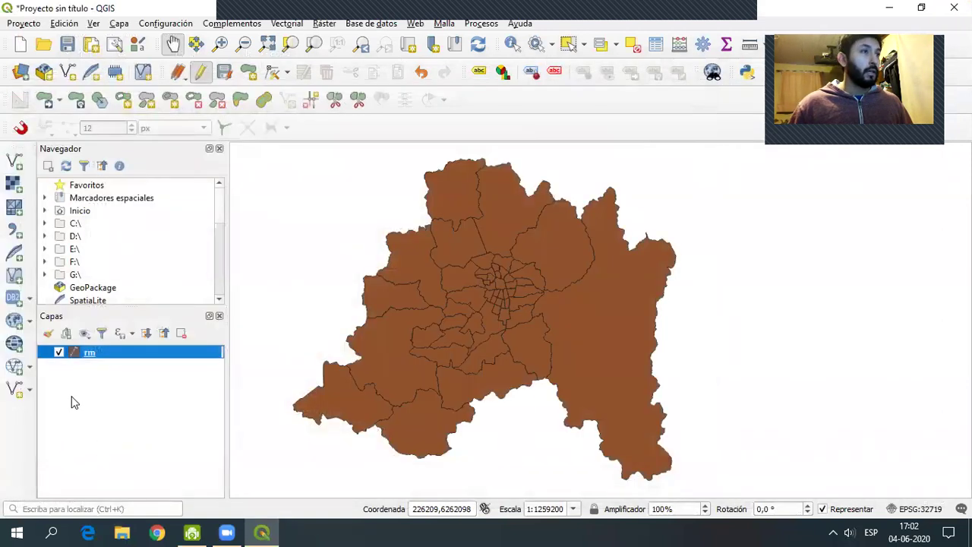
- Start adding a vector layer and list all file types (Todos los archivos) in the lab 5 - copia folder
click(13, 162)
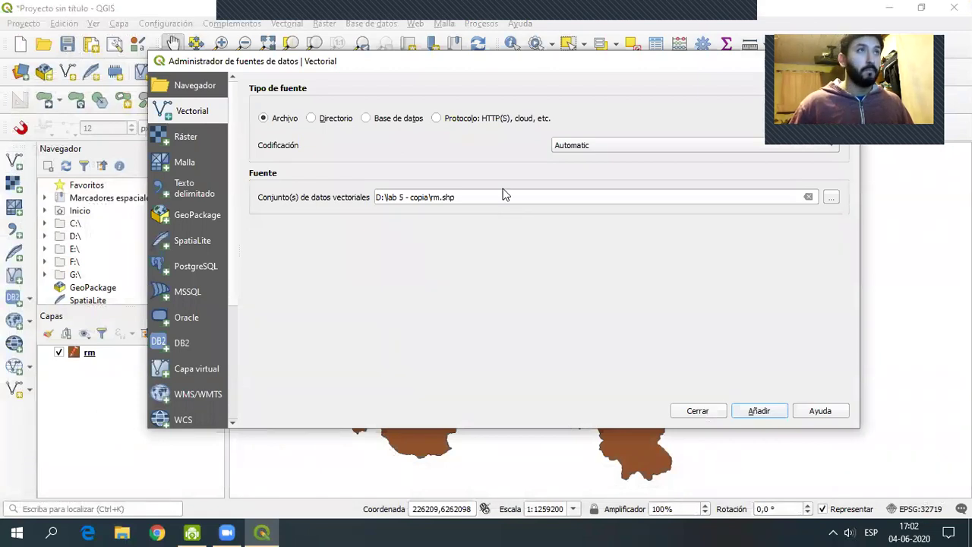
click(831, 198)
drag(476, 86, 463, 89)
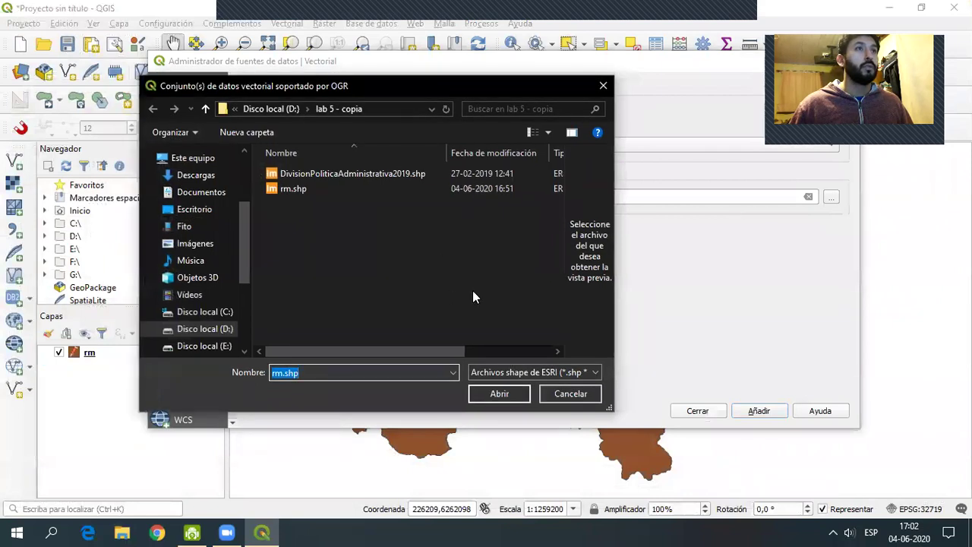
click(596, 372)
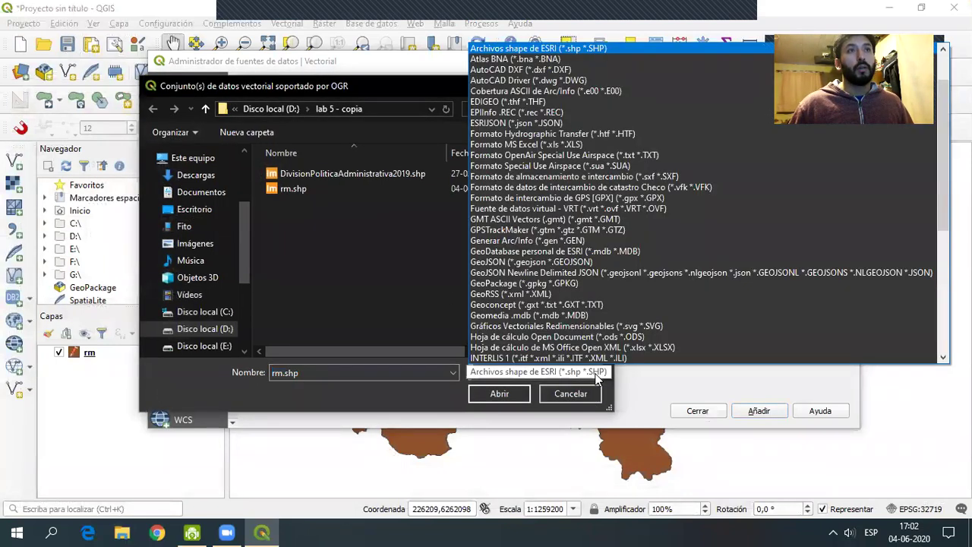
scroll(607, 349, down, 3)
scroll(607, 349, down, 7)
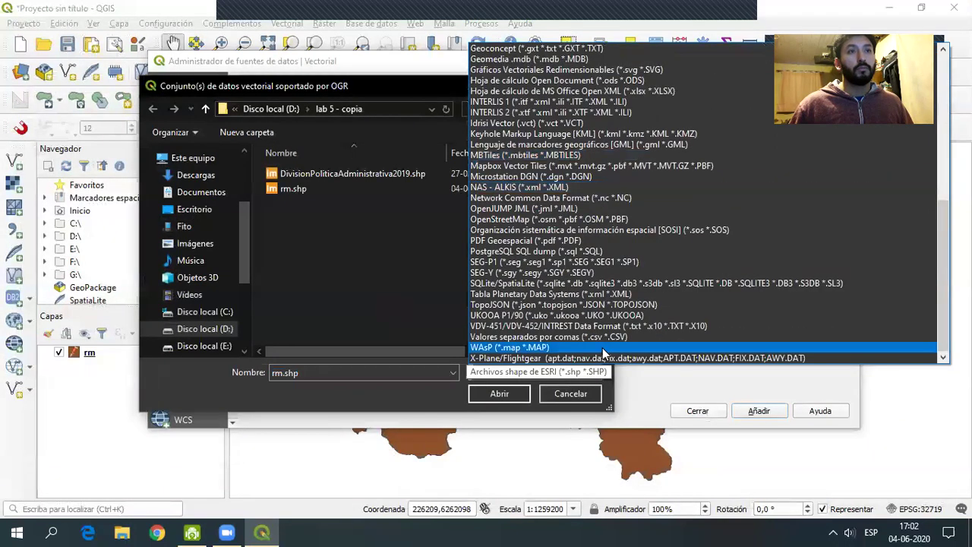
scroll(599, 351, up, 5)
scroll(596, 348, up, 5)
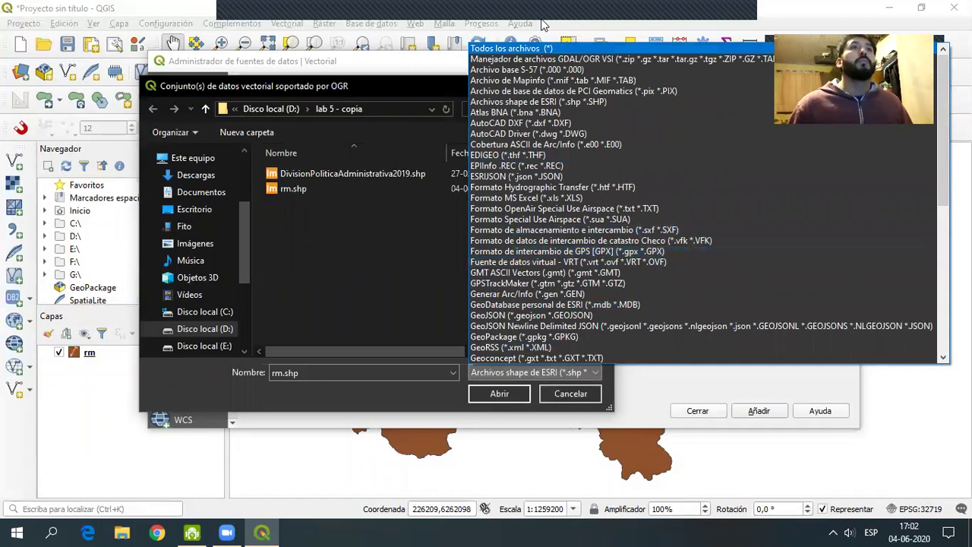
click(505, 48)
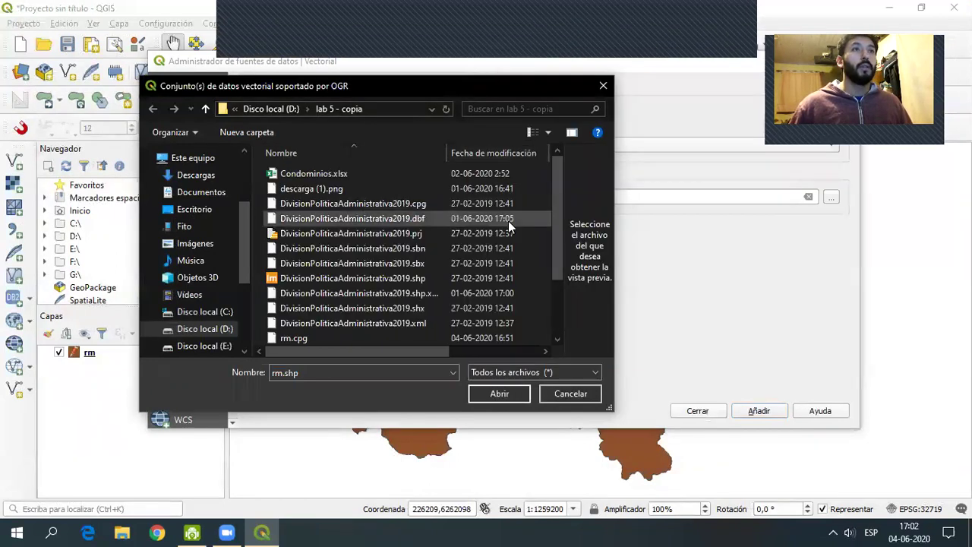
- Add viv_pers.xlsx from the lab 5 - copia folder to the project and close the data source manager
scroll(380, 289, down, 2)
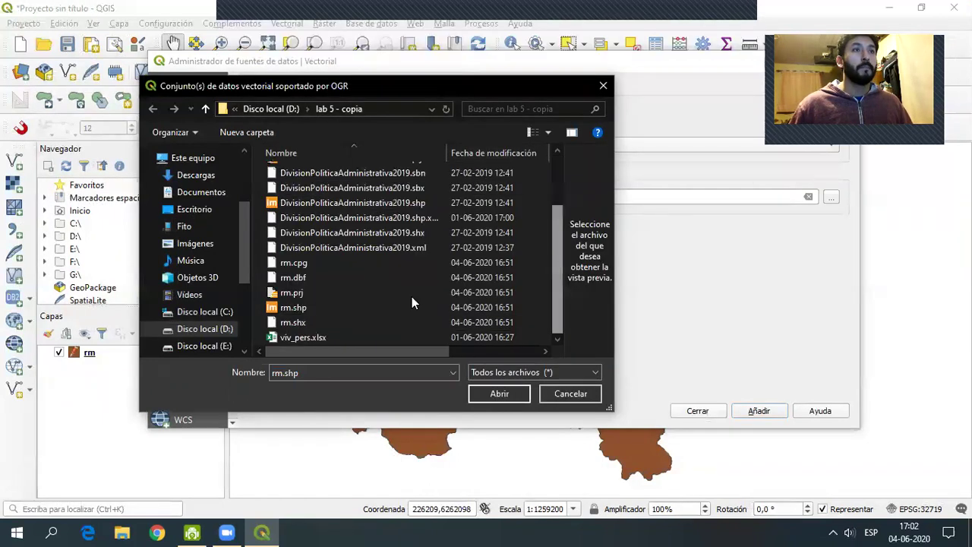
click(303, 337)
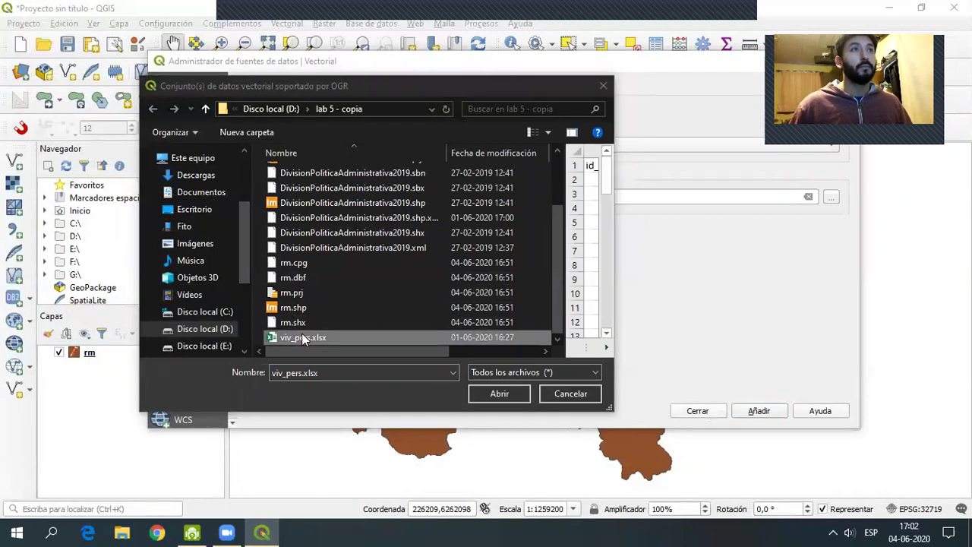
click(496, 395)
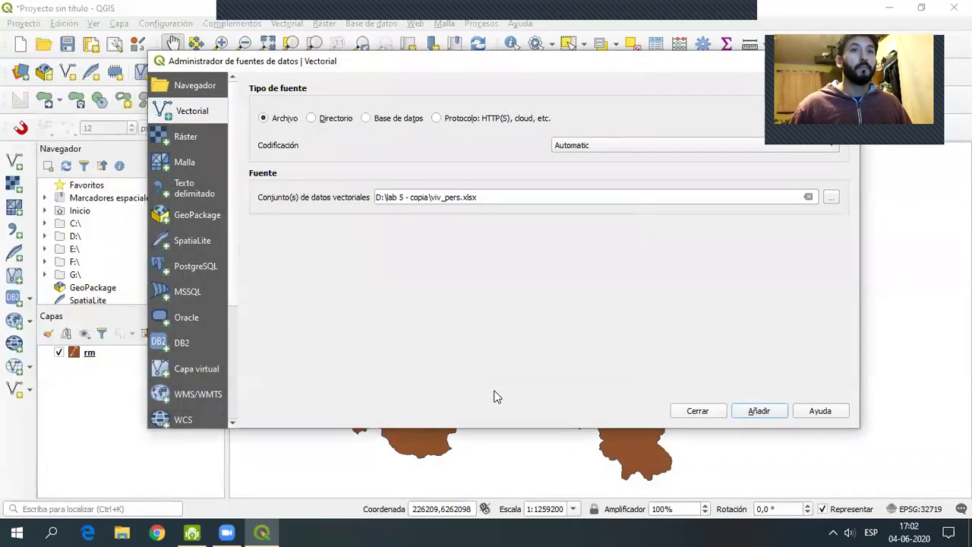
click(758, 411)
click(698, 410)
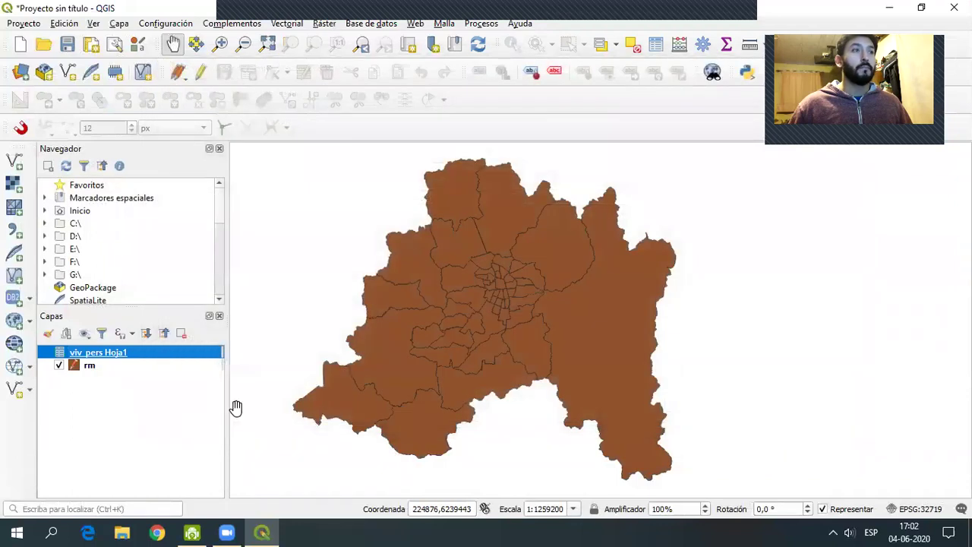
- Open the attribute table of the viv_pers Hoja1 layer and examine its columns
right_click(110, 355)
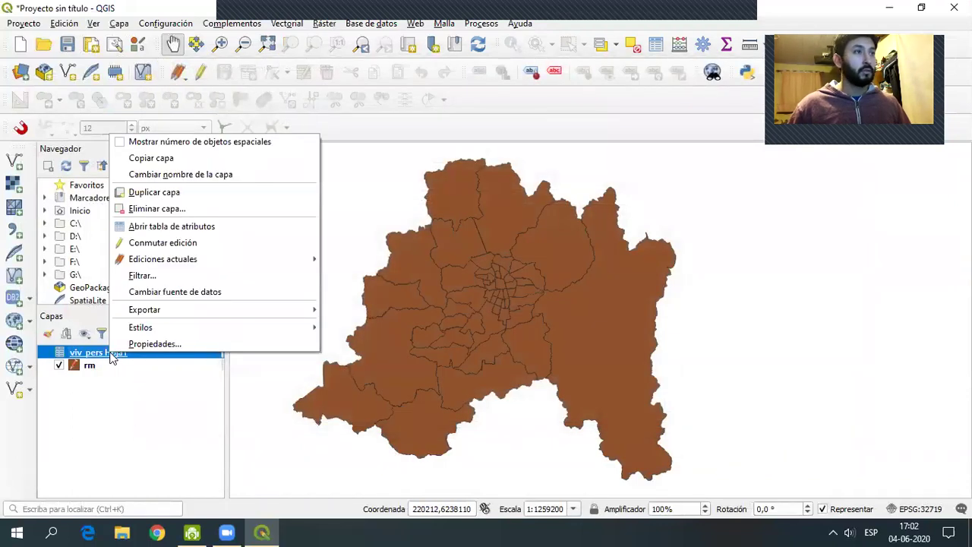
click(180, 231)
drag(288, 83, 437, 79)
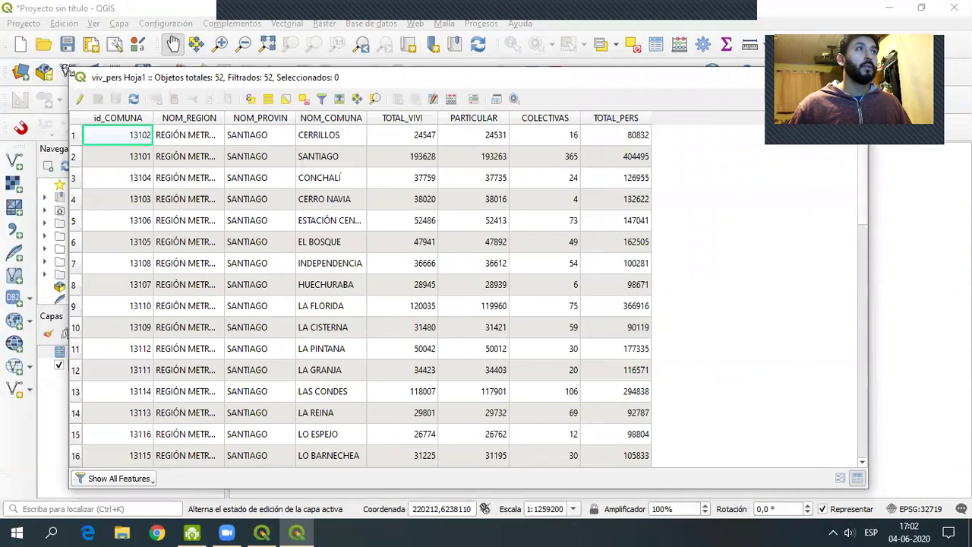
drag(67, 70, 128, 121)
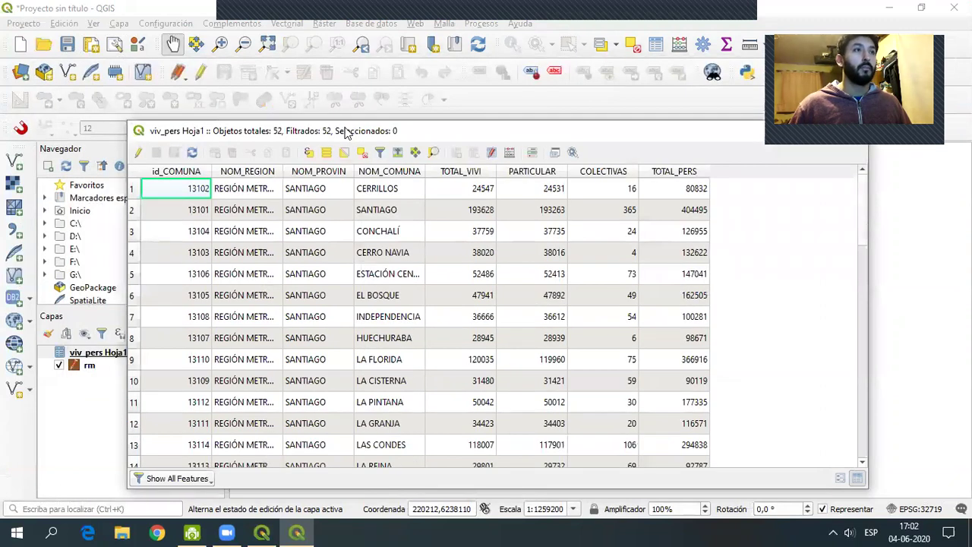
drag(346, 133, 258, 99)
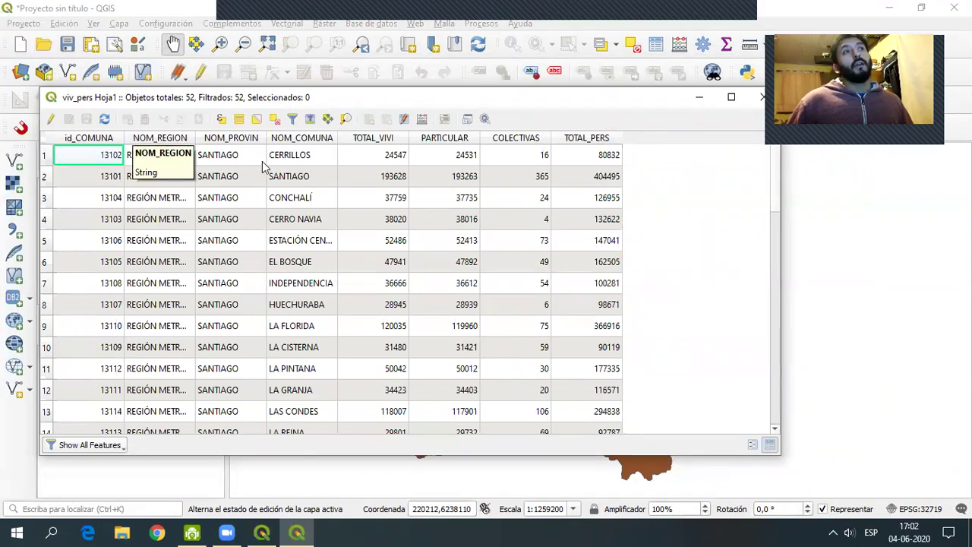
drag(203, 106, 528, 98)
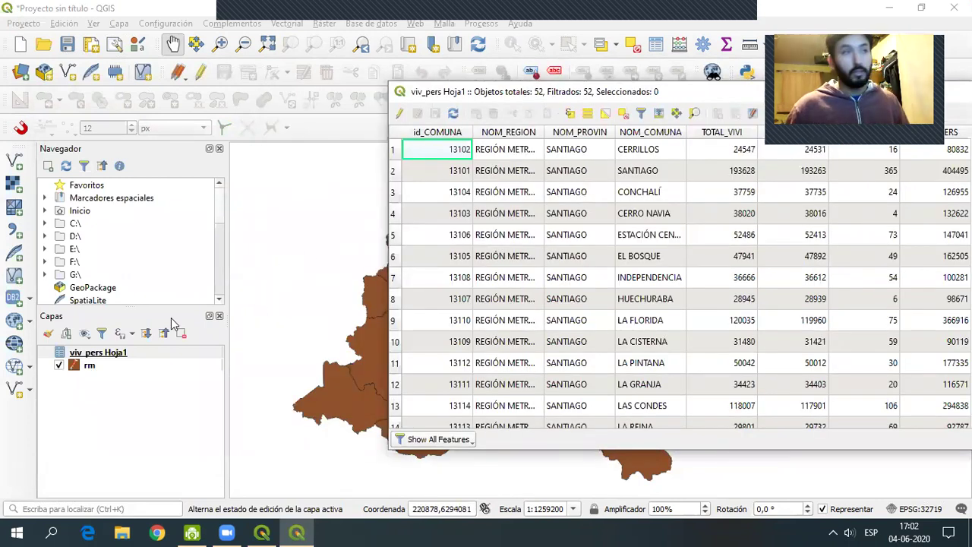
- Open the attribute table of the rm layer and sort it by CUT_COM in ascending order
right_click(89, 369)
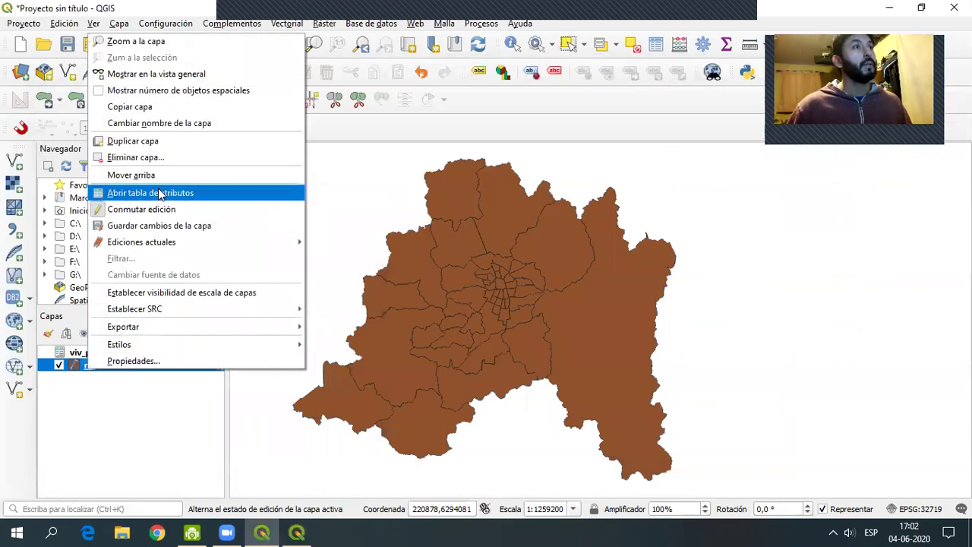
click(157, 193)
double_click(317, 89)
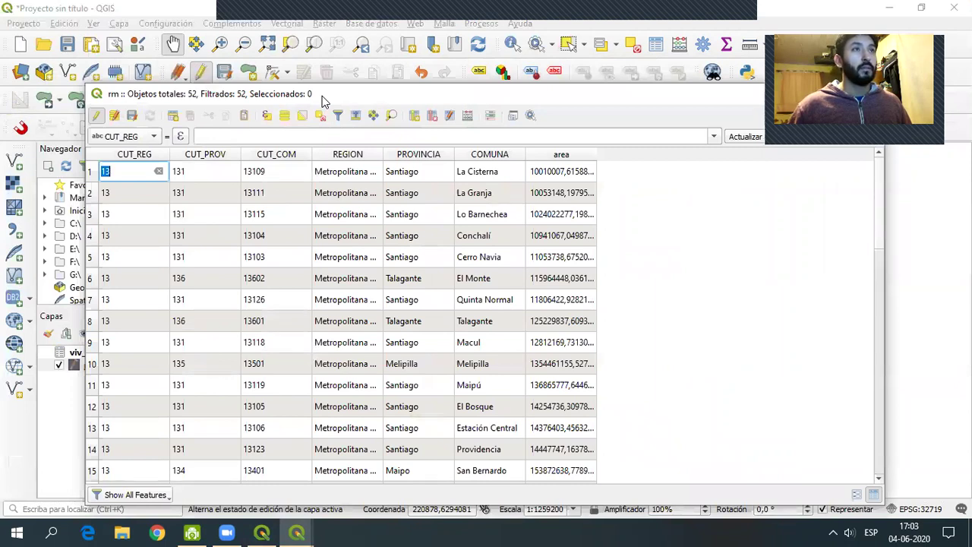
drag(321, 101, 356, 97)
click(309, 154)
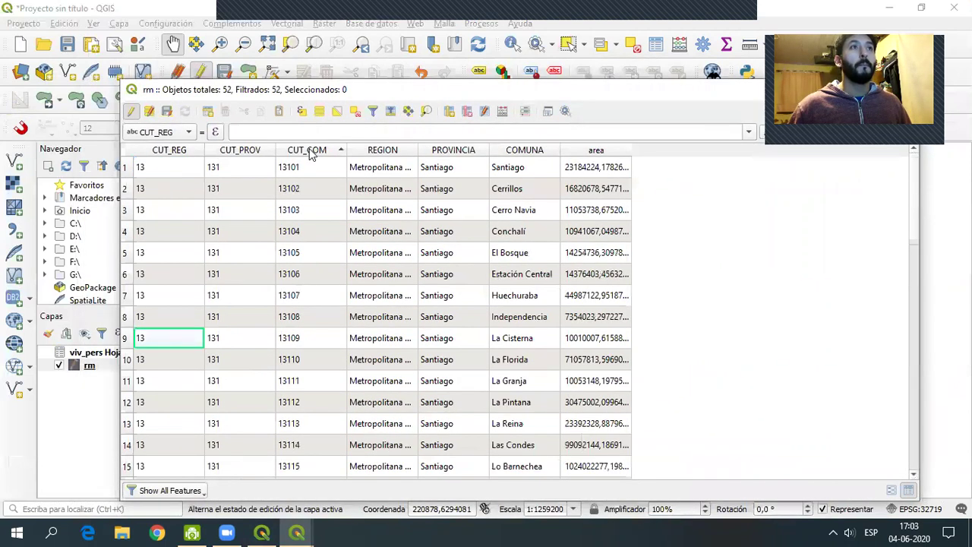
click(310, 154)
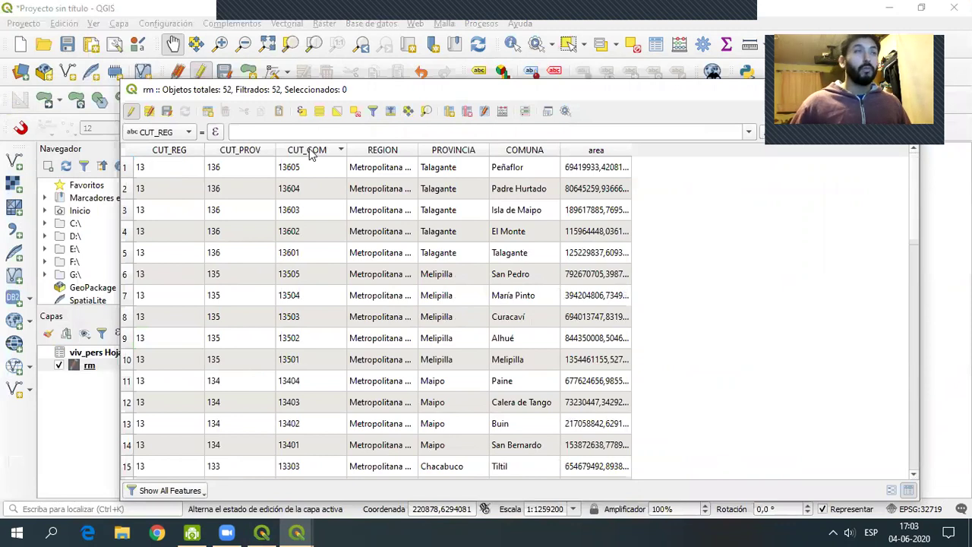
click(310, 154)
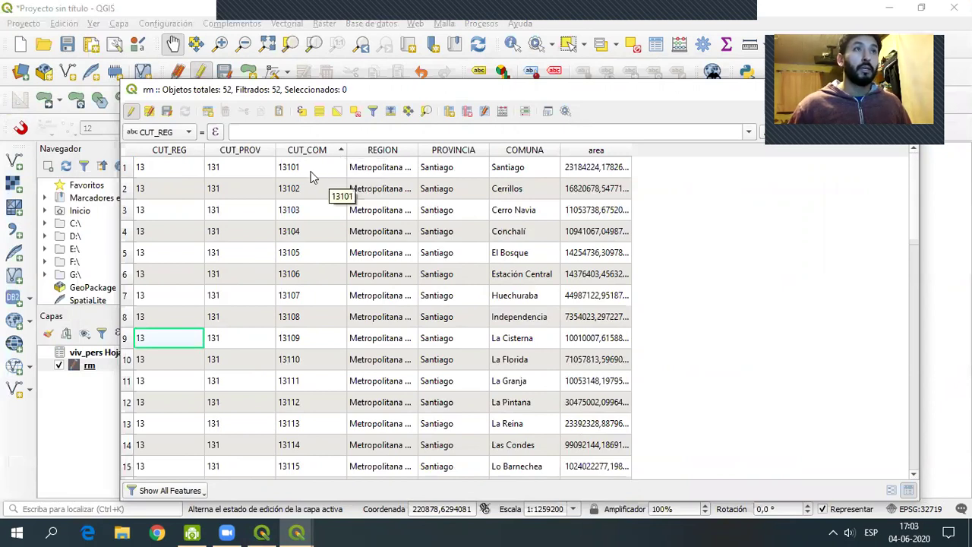
- Review the comuna codes in the CUT_COM column of the rm table down to the last row, in both sort orders
scroll(319, 334, down, 12)
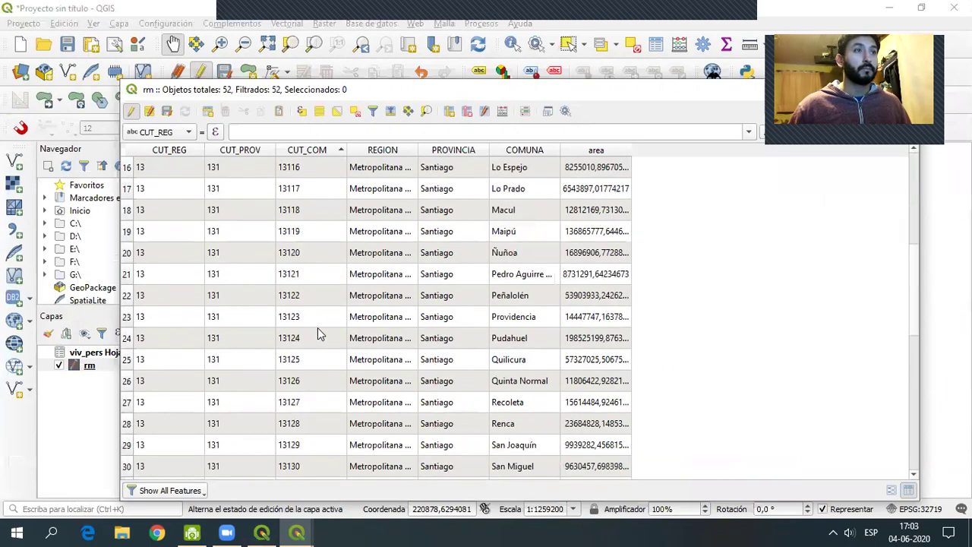
scroll(273, 397, up, 12)
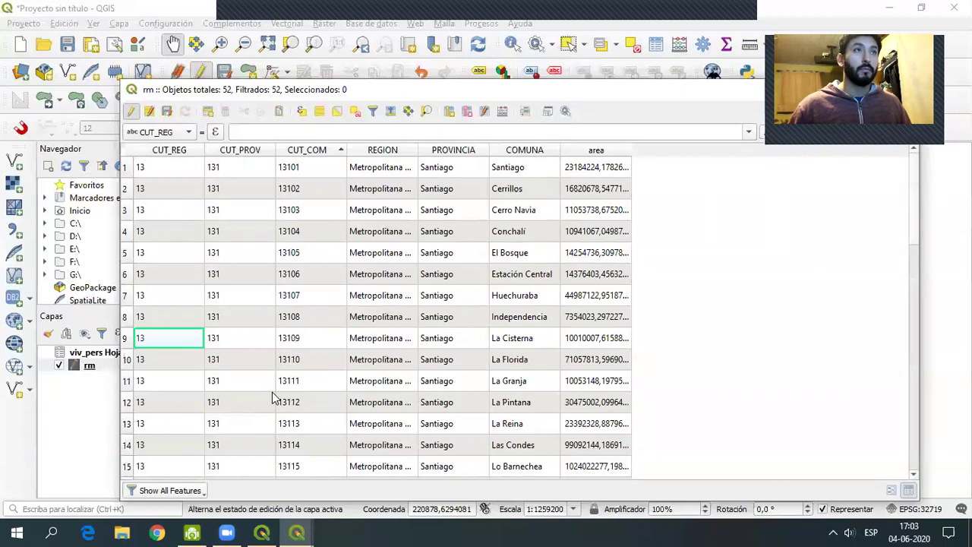
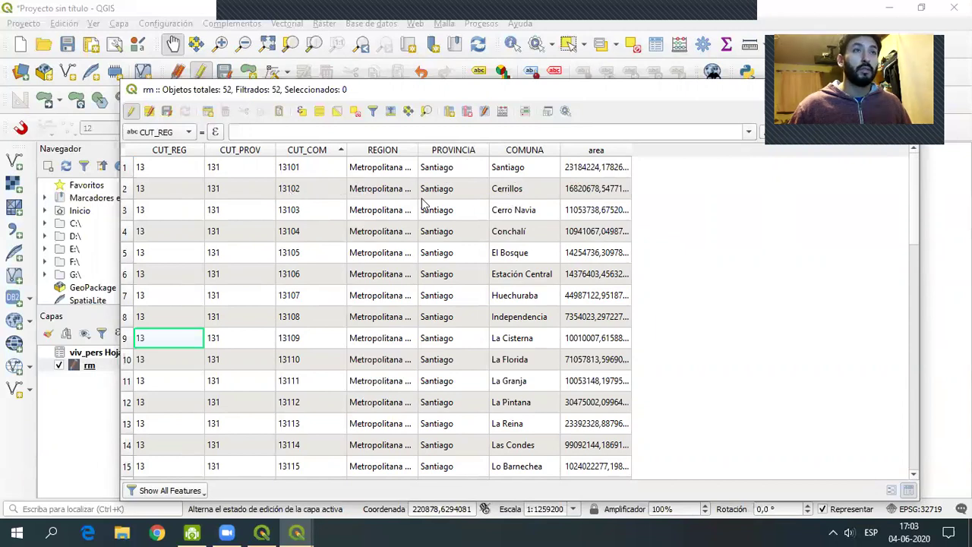
drag(388, 92, 481, 57)
scroll(614, 327, down, 12)
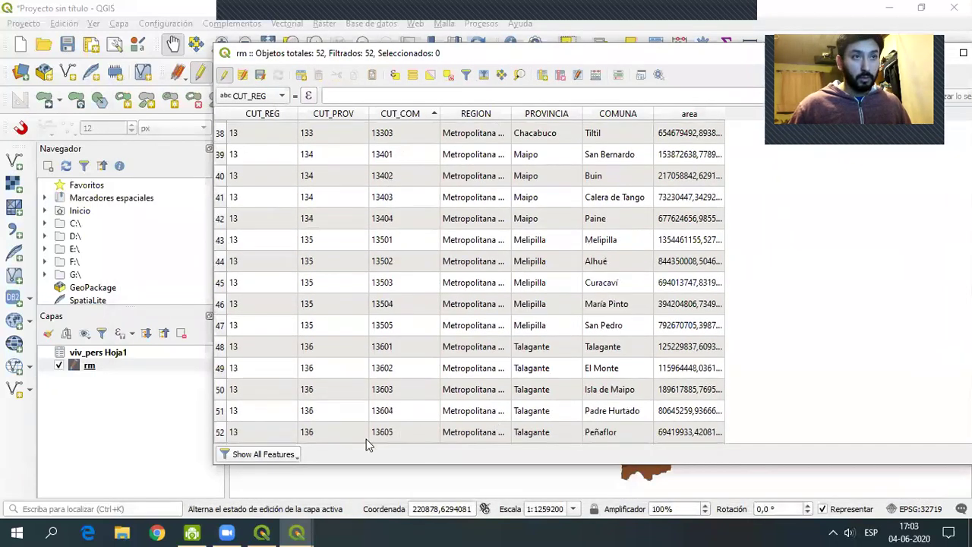
scroll(423, 386, up, 9)
click(414, 115)
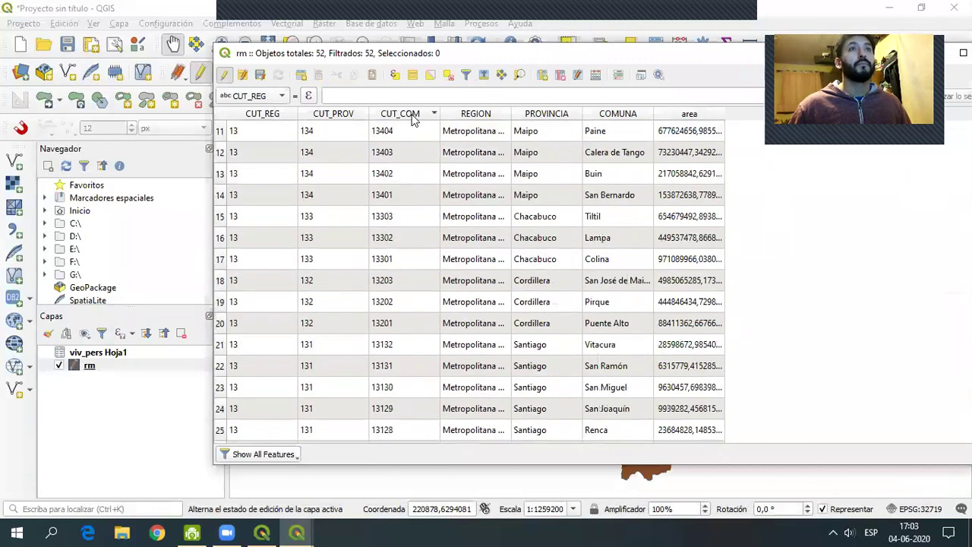
click(416, 116)
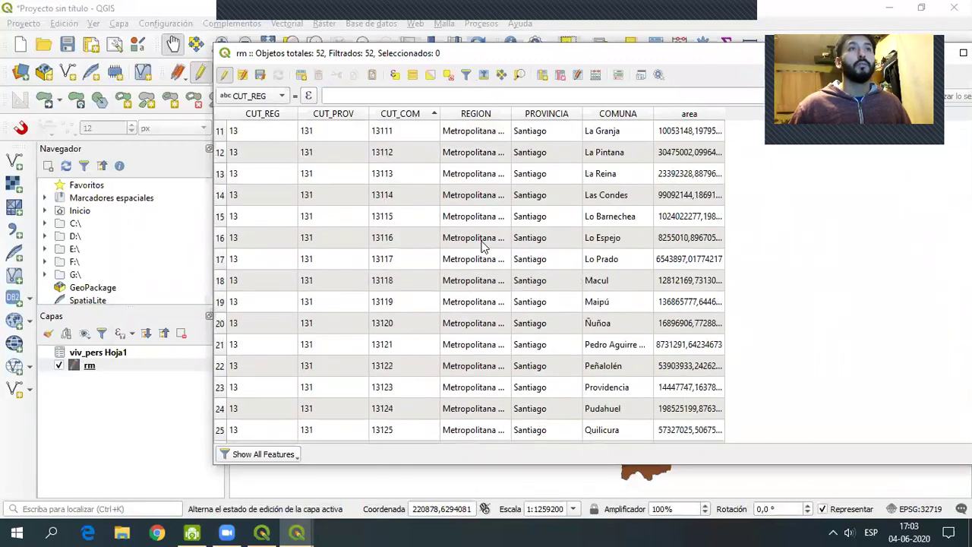
scroll(486, 247, up, 1)
scroll(482, 254, down, 10)
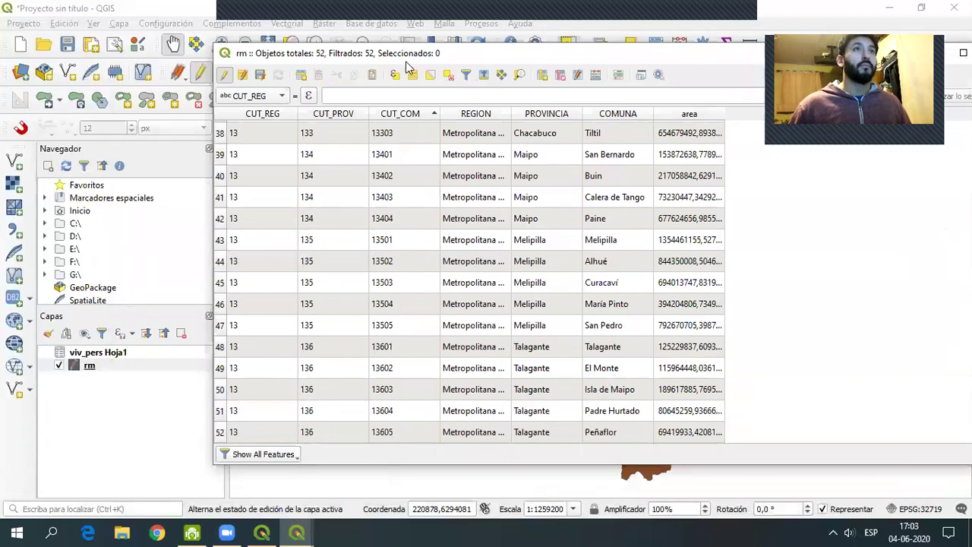
drag(406, 64, 446, 73)
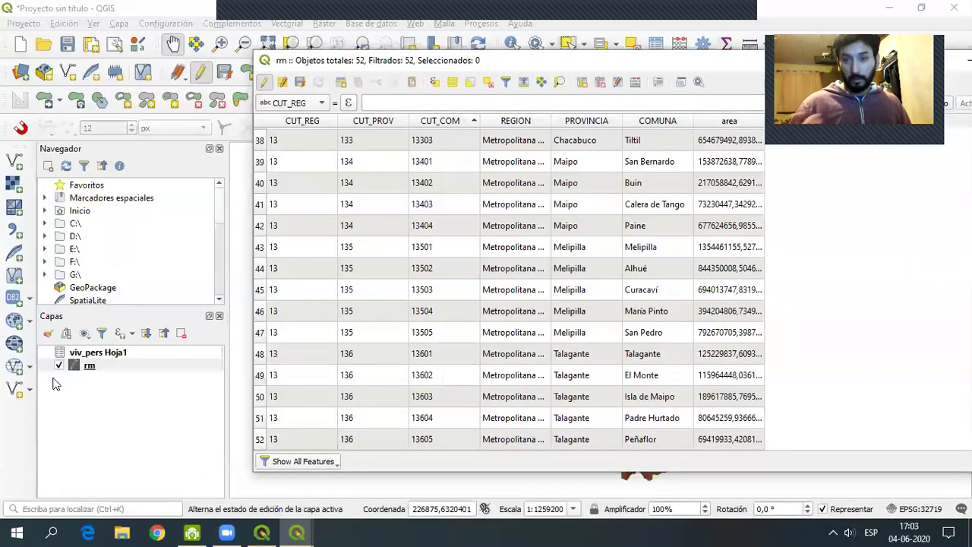
- Reopen the viv_pers Hoja1 attribute table and sort it by id_COMUNA in ascending order
right_click(89, 354)
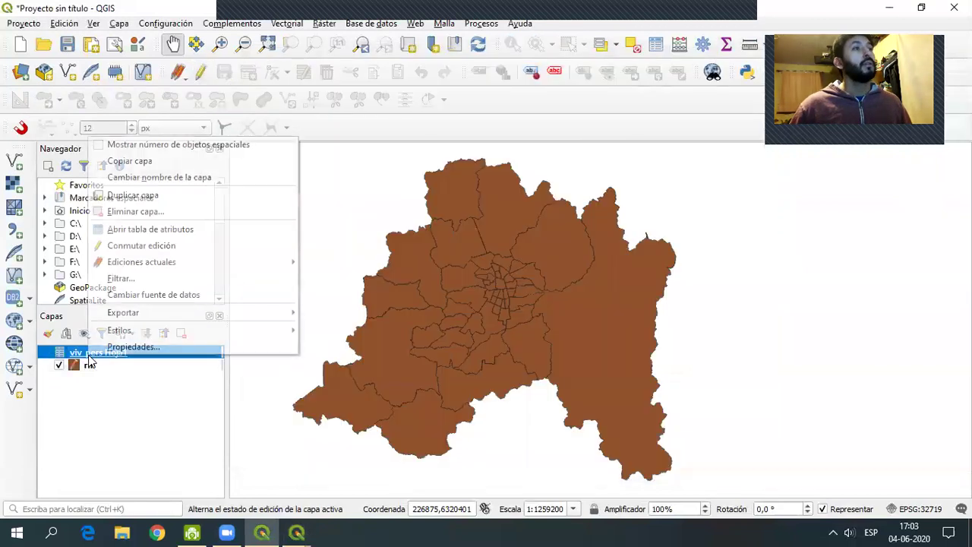
click(167, 229)
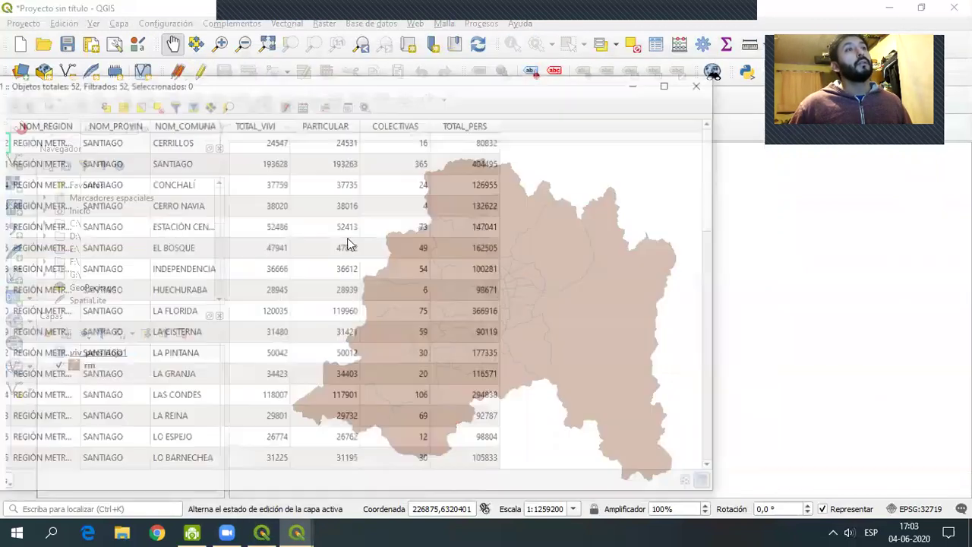
drag(427, 95, 581, 68)
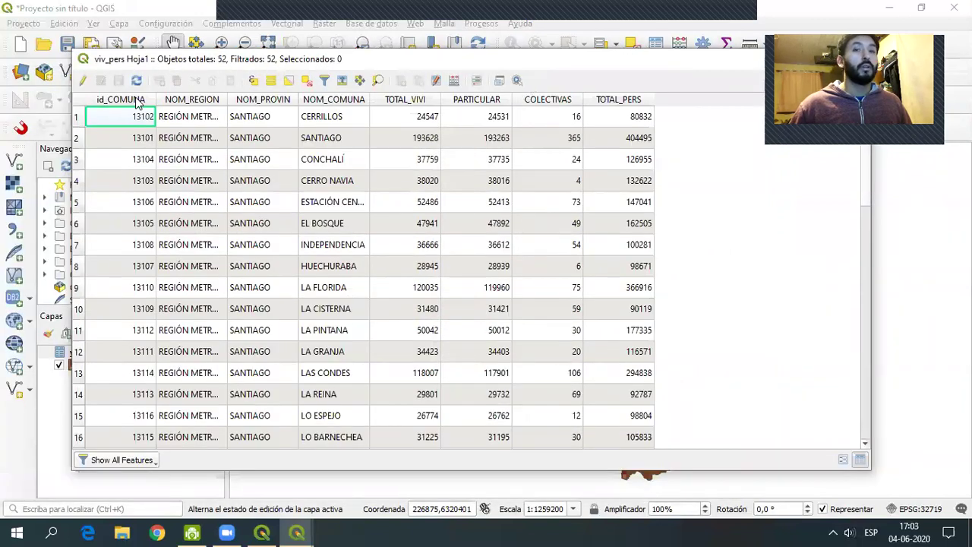
click(126, 104)
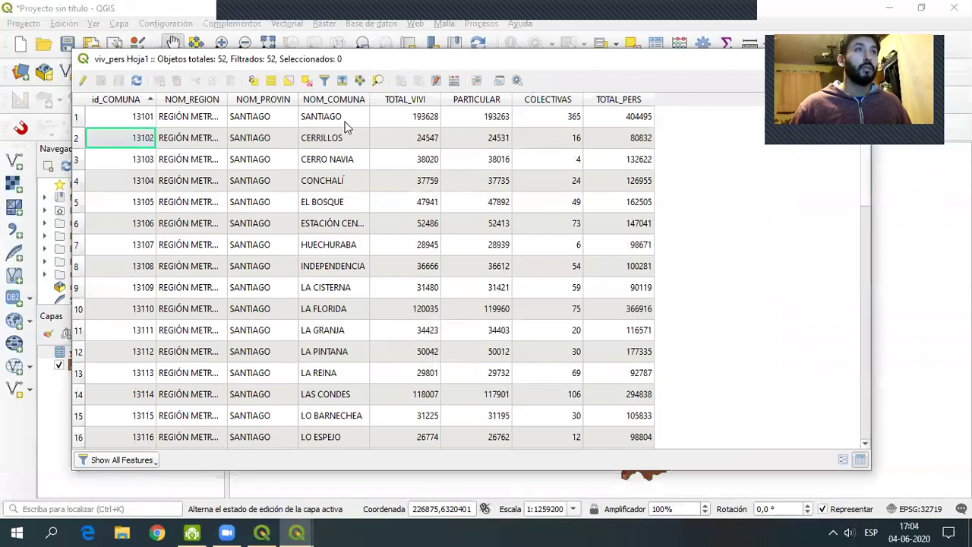
- Review the sorted id_COMUNA codes and comuna names of viv_pers Hoja1 down to the last row and back
drag(869, 203, 889, 434)
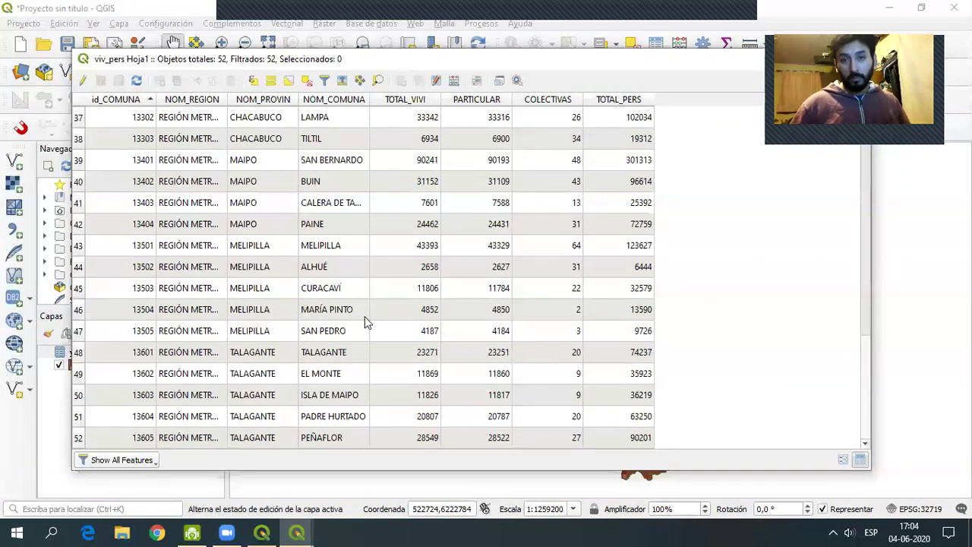
drag(865, 357, 860, 141)
drag(679, 68, 537, 108)
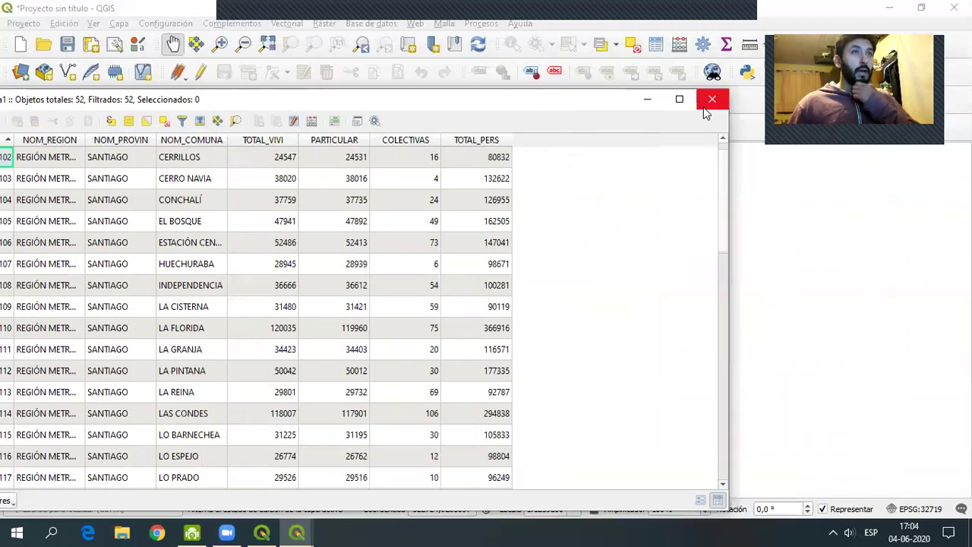
drag(589, 105, 628, 101)
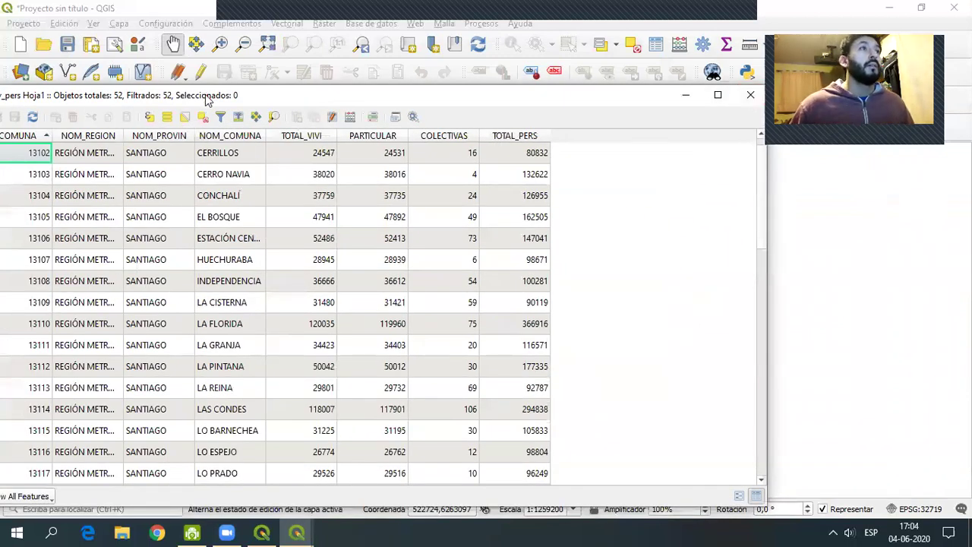
- Put away the viv_pers Hoja1 table and open the attribute table of the rm layer
drag(204, 96, 262, 94)
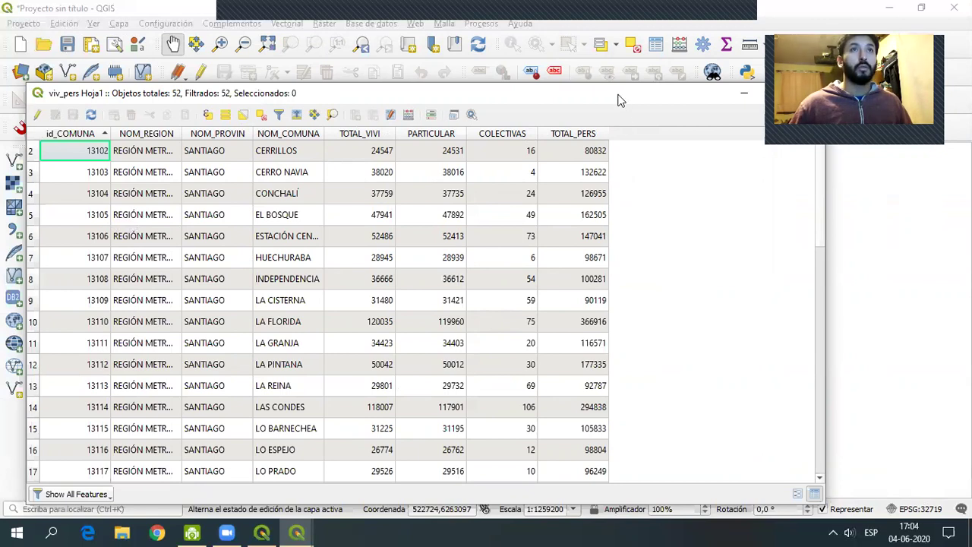
drag(759, 93, 687, 93)
click(675, 92)
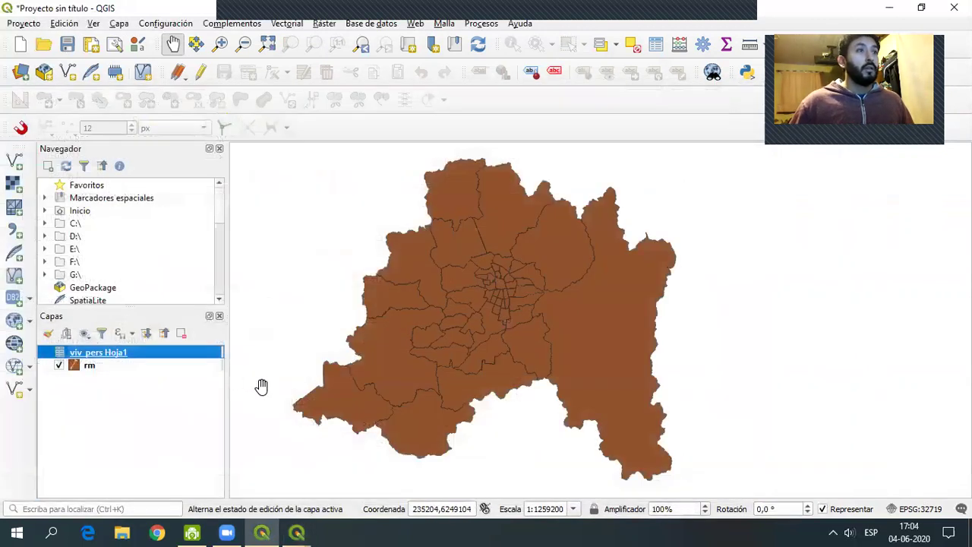
right_click(89, 365)
click(172, 193)
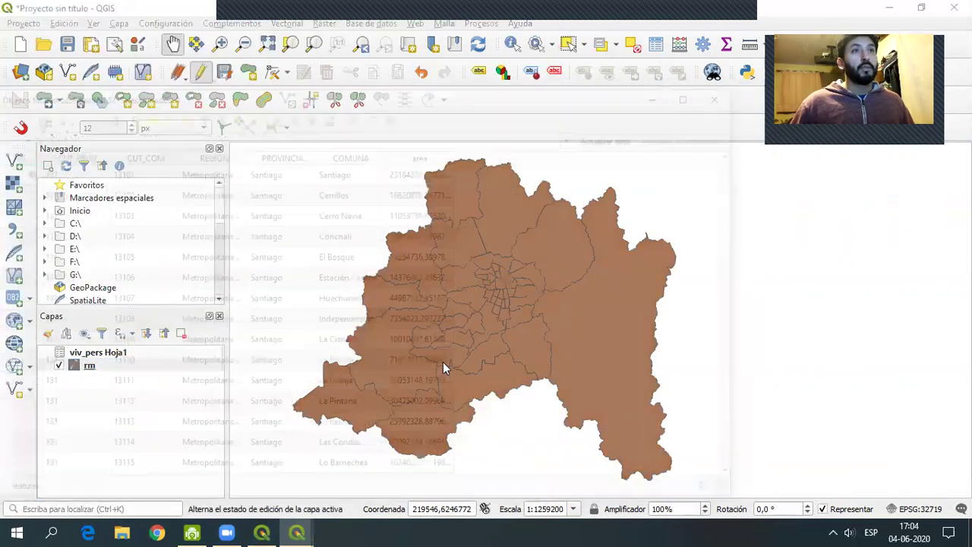
drag(303, 98, 424, 64)
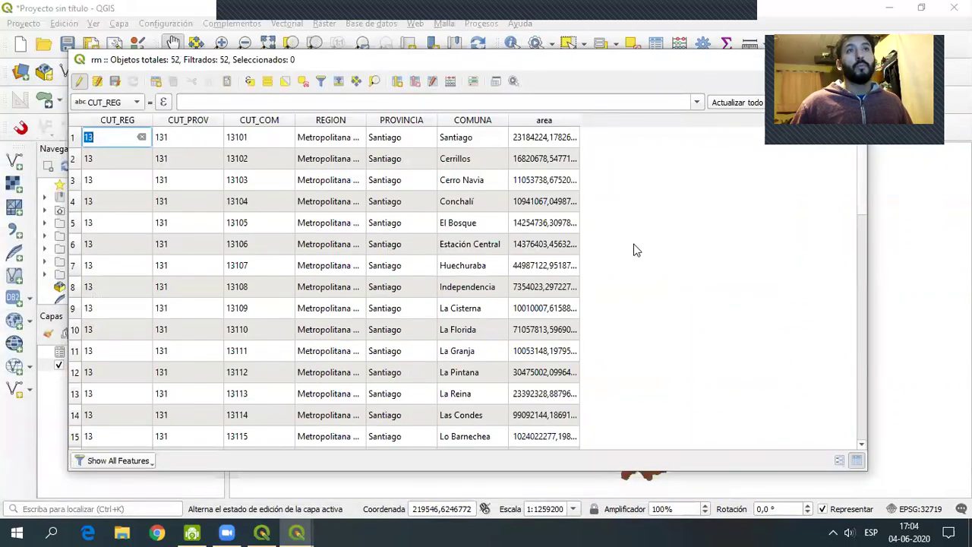
double_click(372, 199)
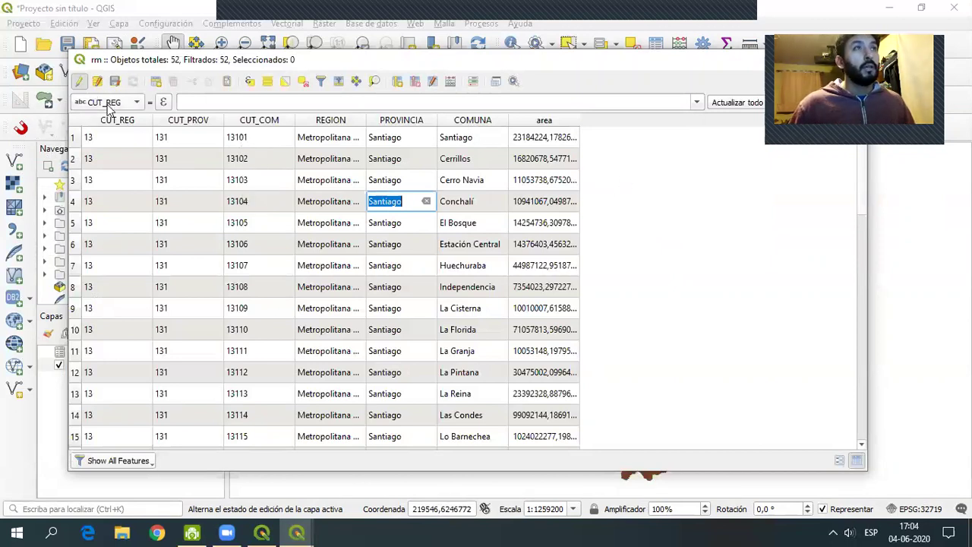
- Add an integer (entero) field named id_com with length 5 to the rm table
click(399, 82)
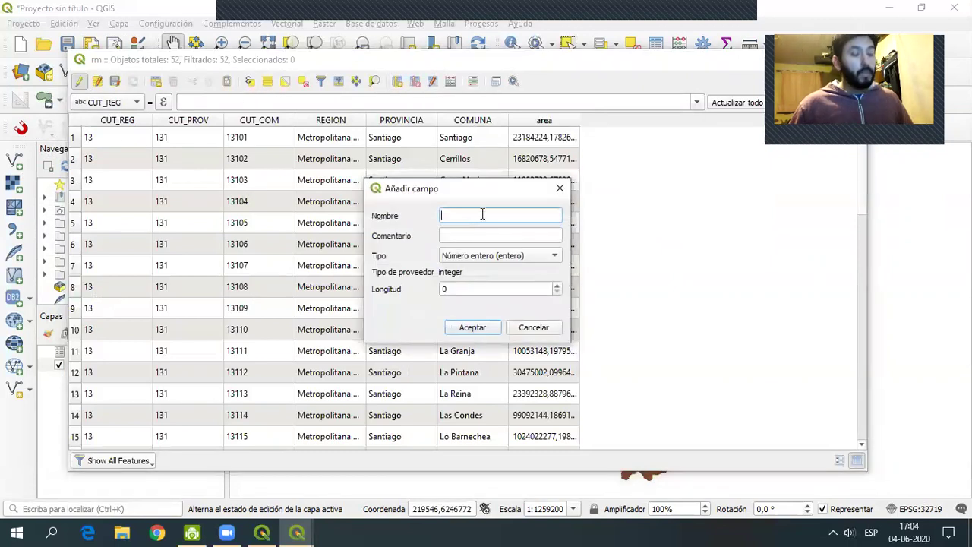
text(id_c)
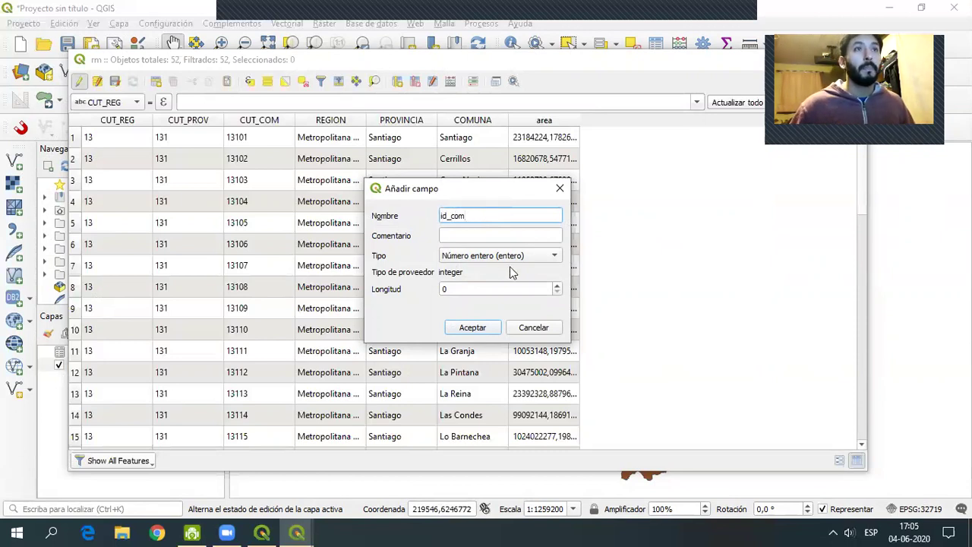
text(om)
click(556, 255)
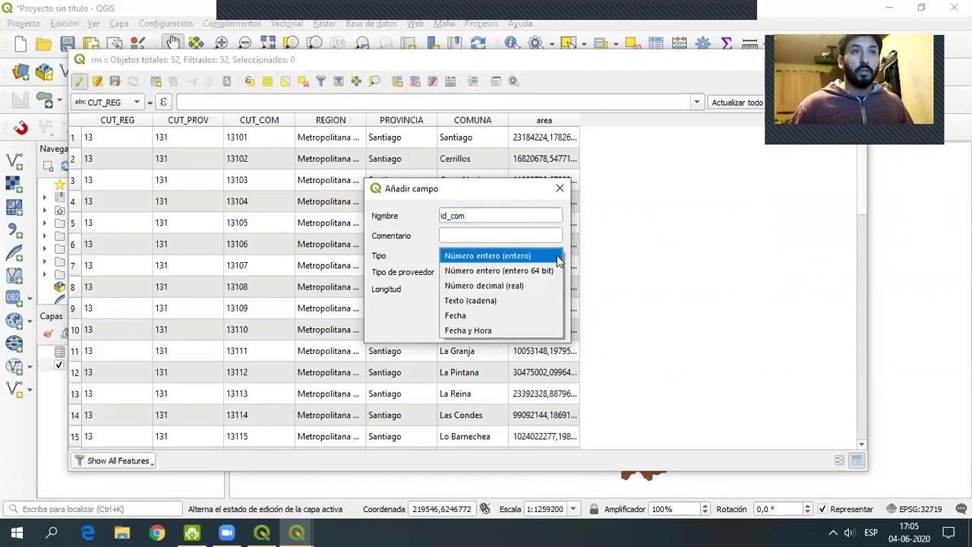
click(557, 256)
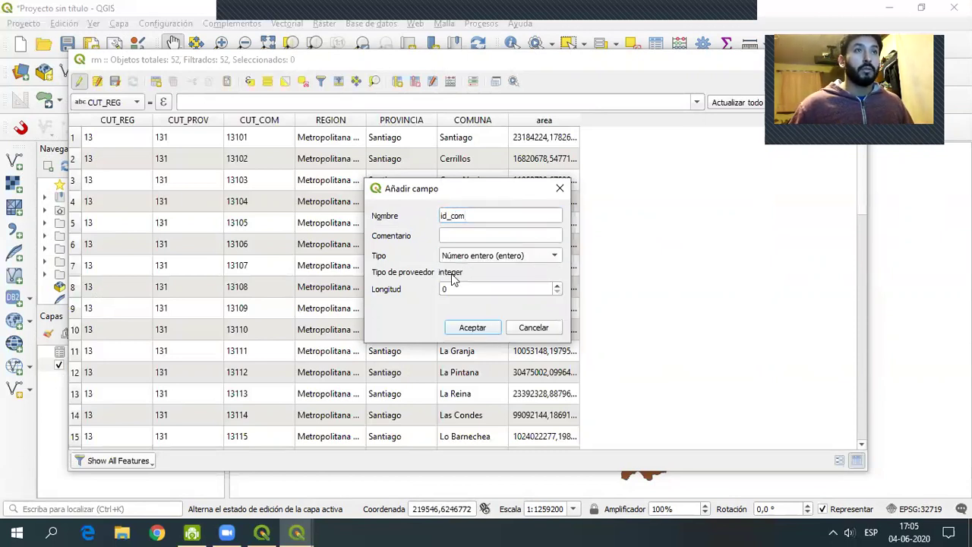
click(479, 332)
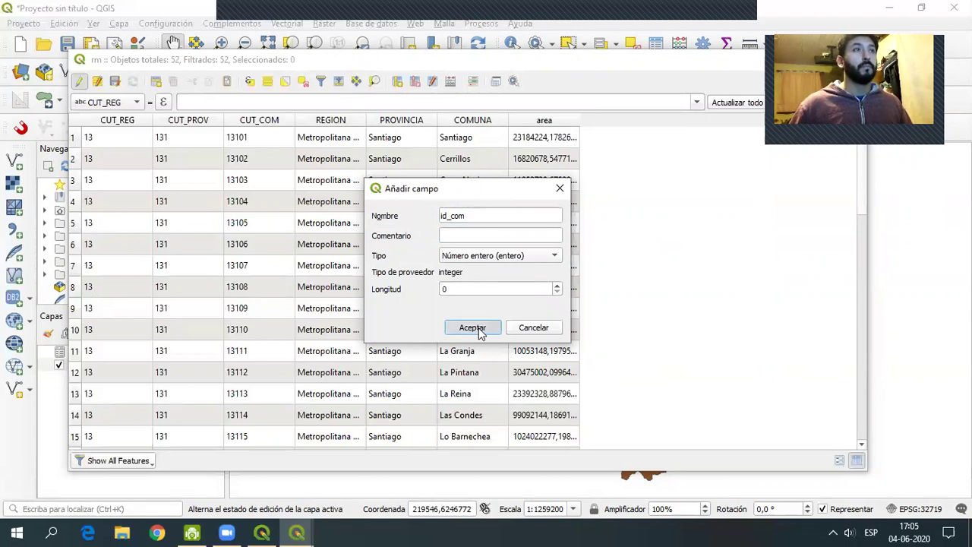
double_click(475, 290)
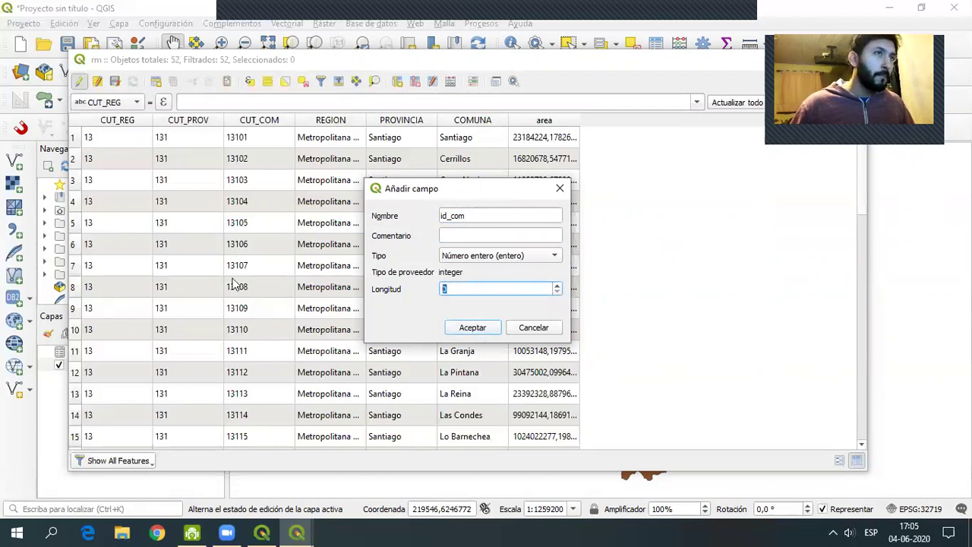
text(5)
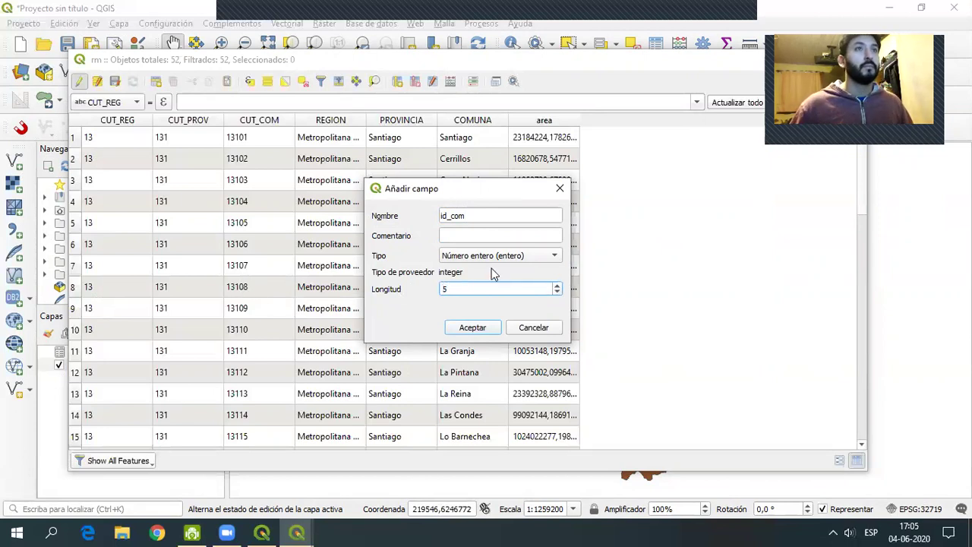
click(472, 328)
click(607, 122)
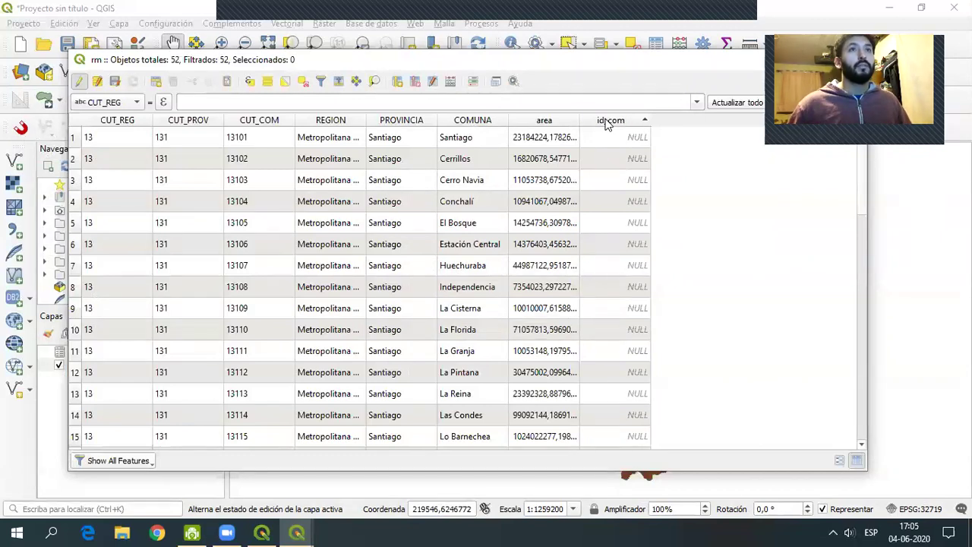
- Open the field calculator for the rm table and set it to update the existing id_com field
click(450, 83)
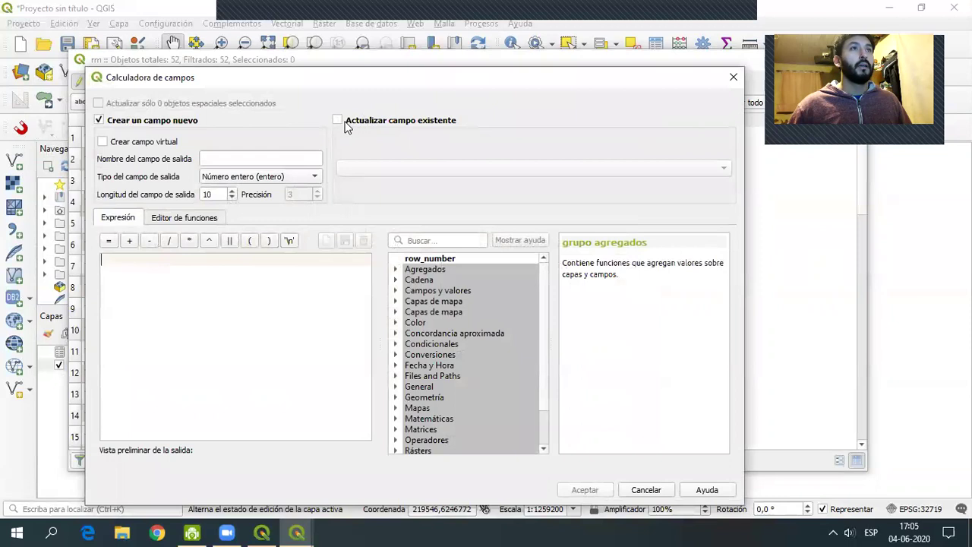
click(348, 121)
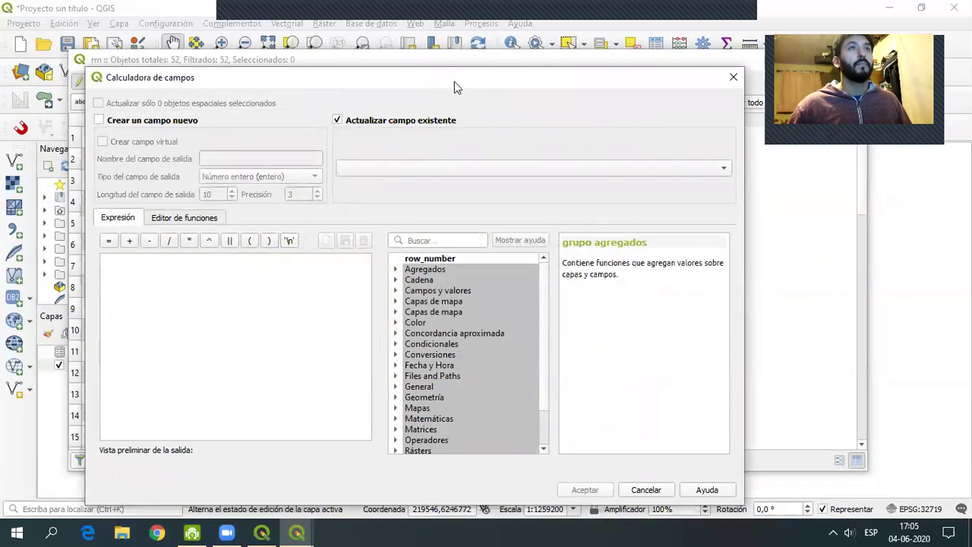
drag(454, 81, 276, 83)
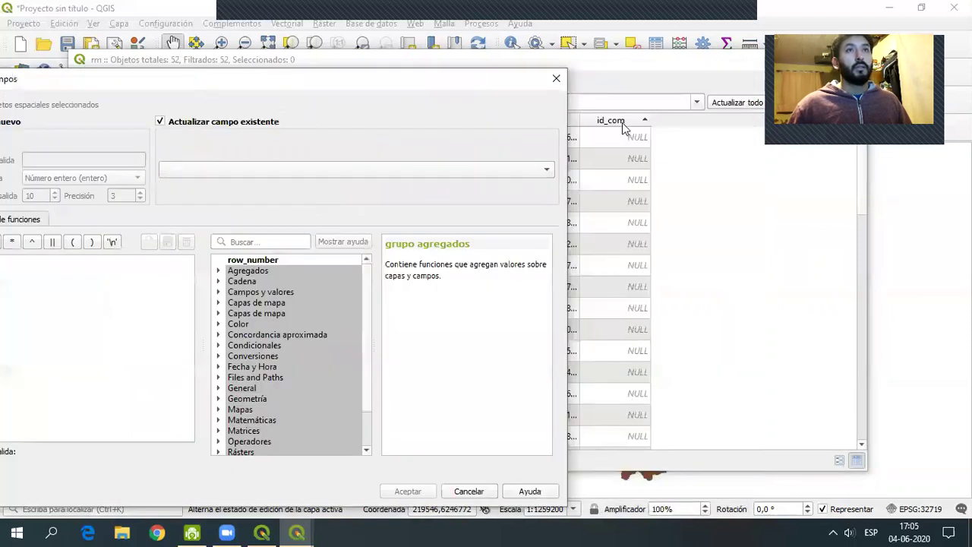
click(529, 174)
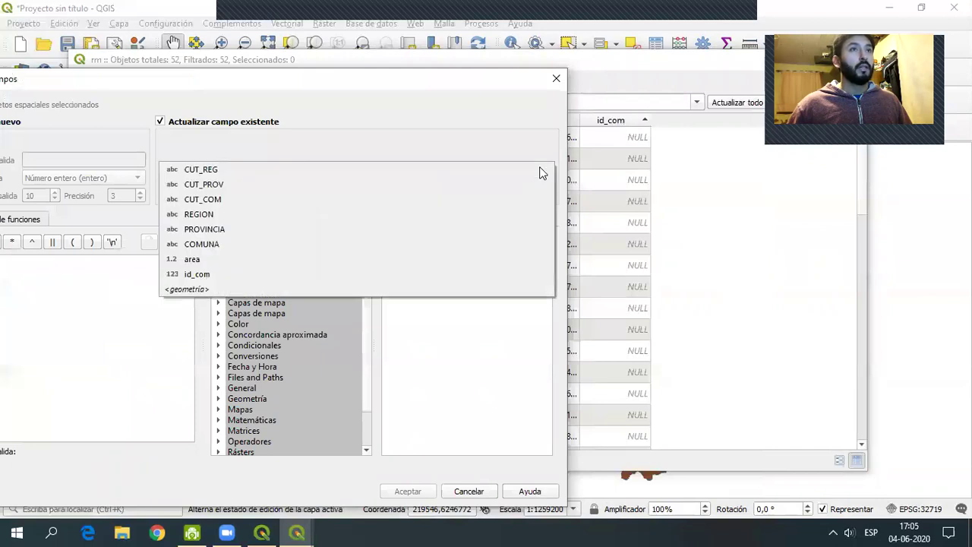
click(225, 271)
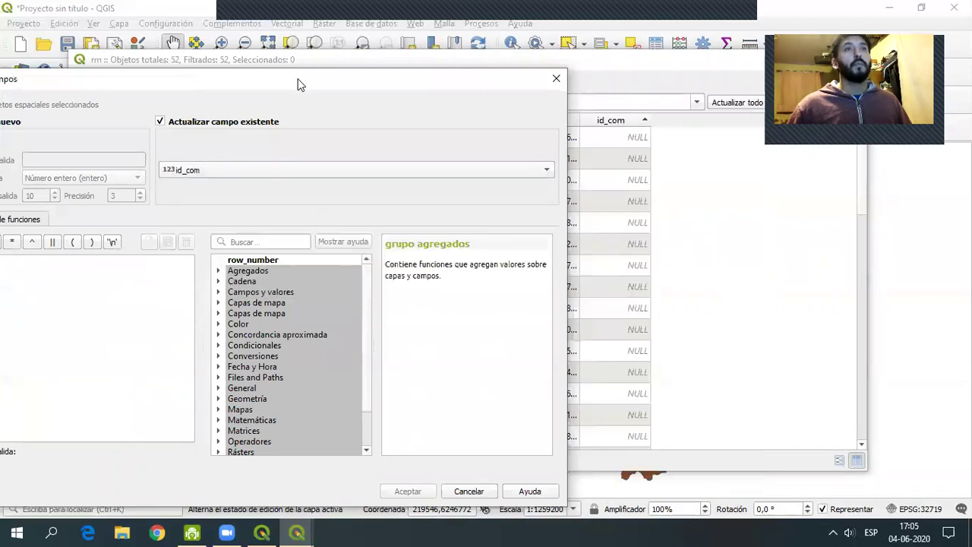
drag(296, 82, 330, 150)
double_click(319, 150)
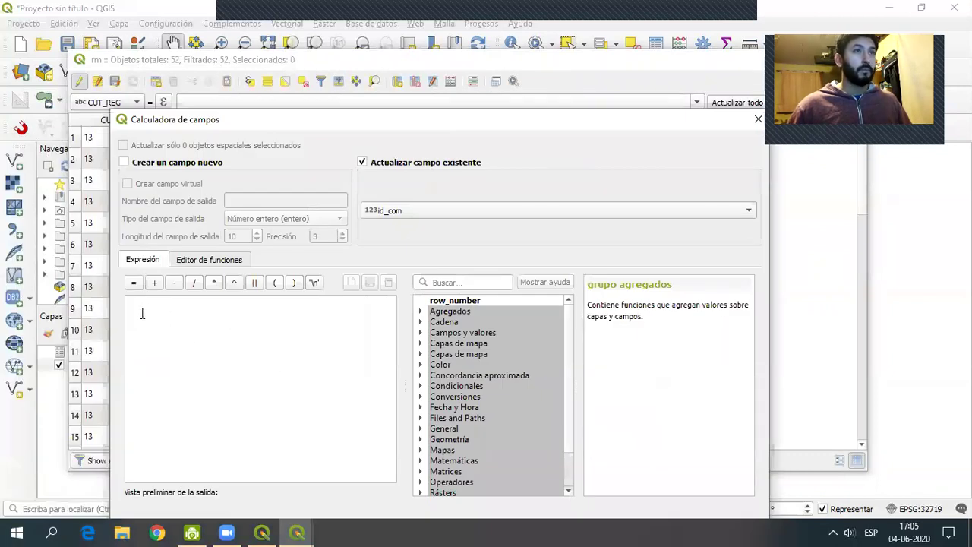
double_click(438, 122)
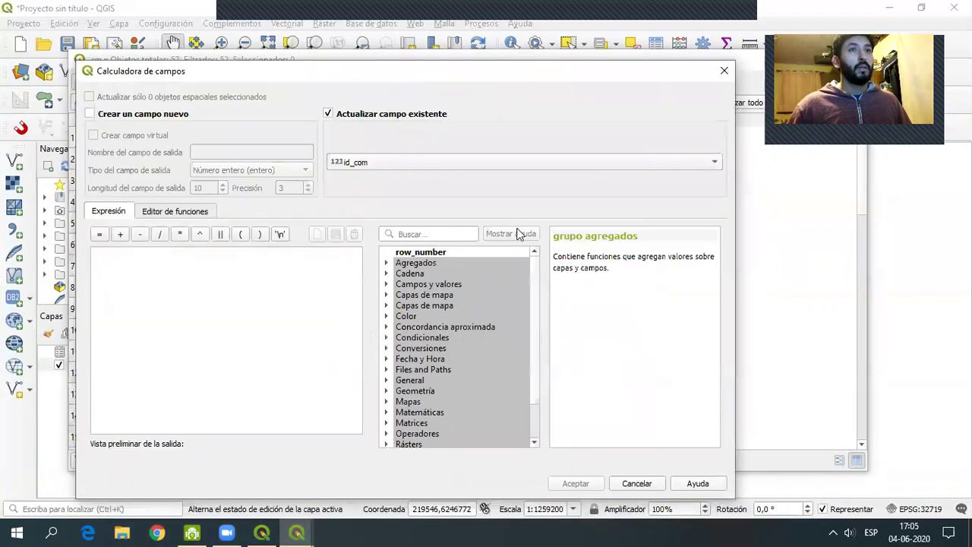
- Update the existing id_com field with the expression "CUT_COM" in the field calculator
click(387, 284)
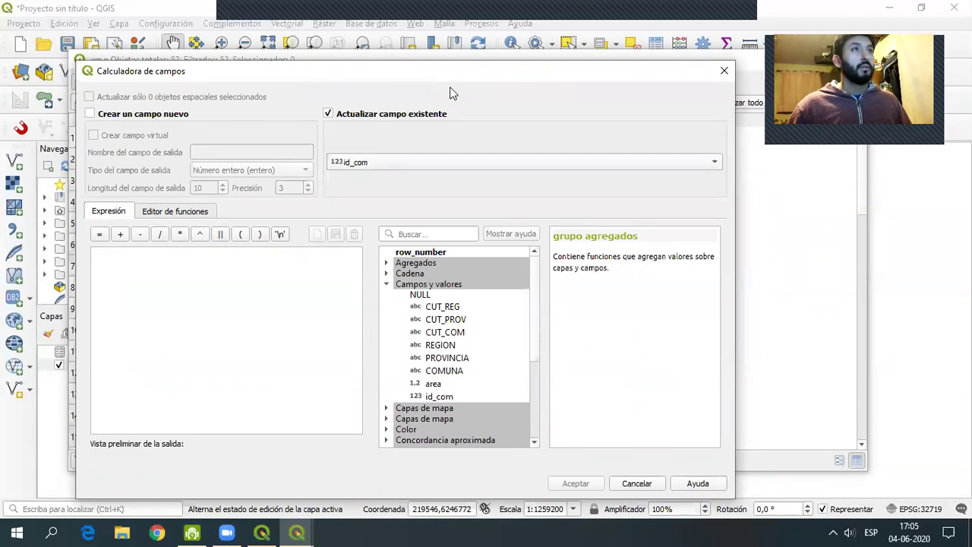
drag(449, 93, 465, 107)
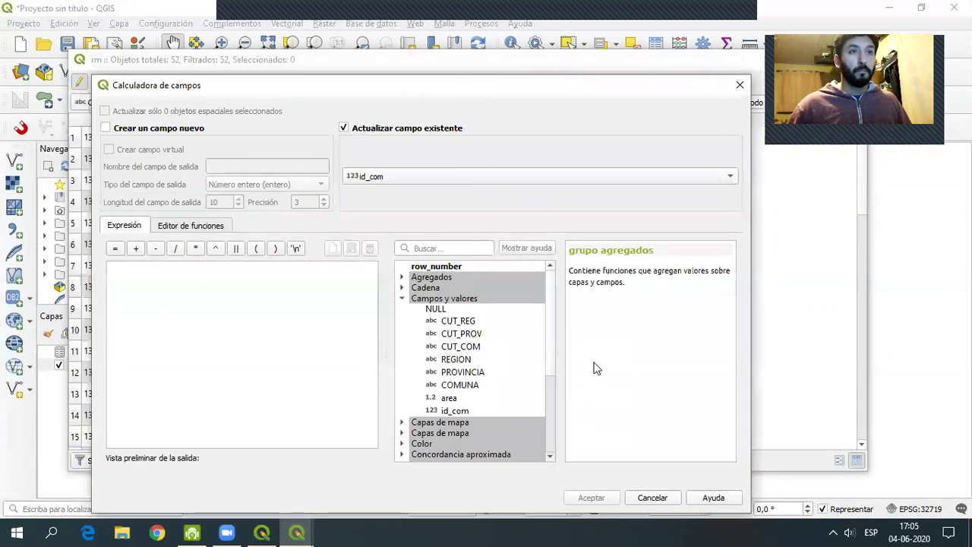
click(465, 351)
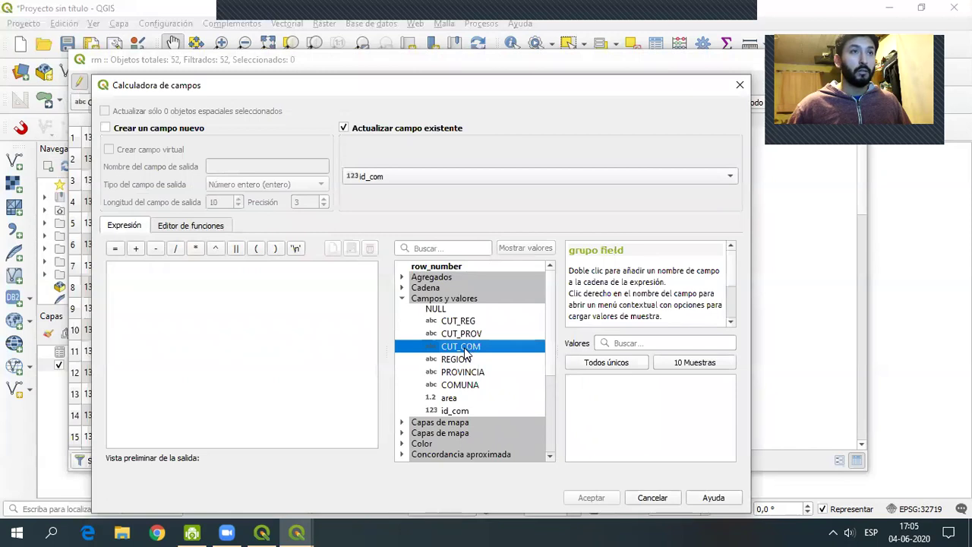
double_click(464, 350)
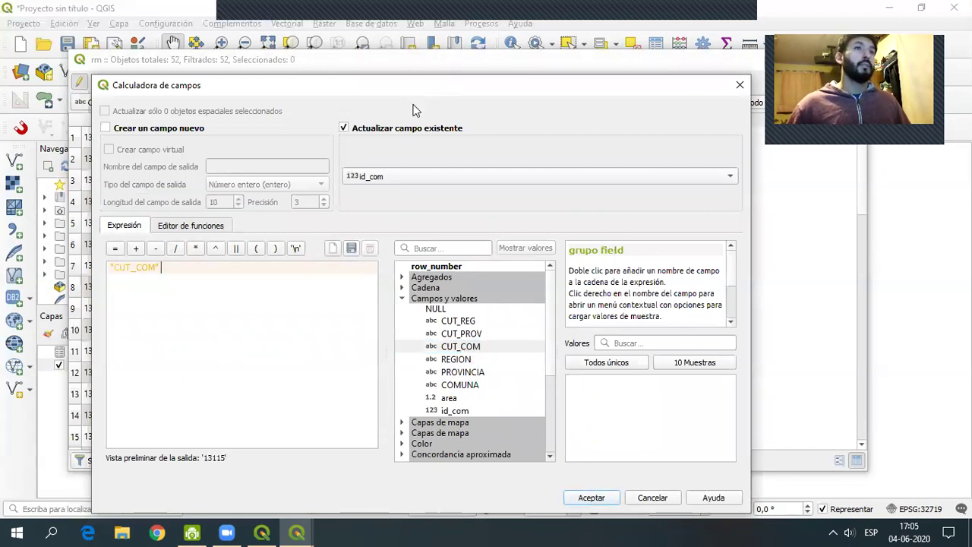
drag(416, 93, 404, 74)
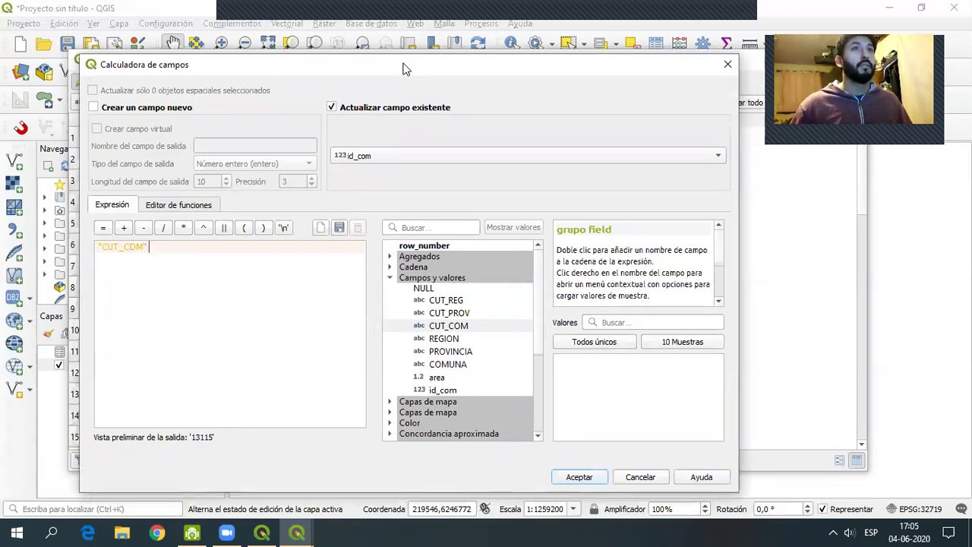
drag(402, 73, 404, 57)
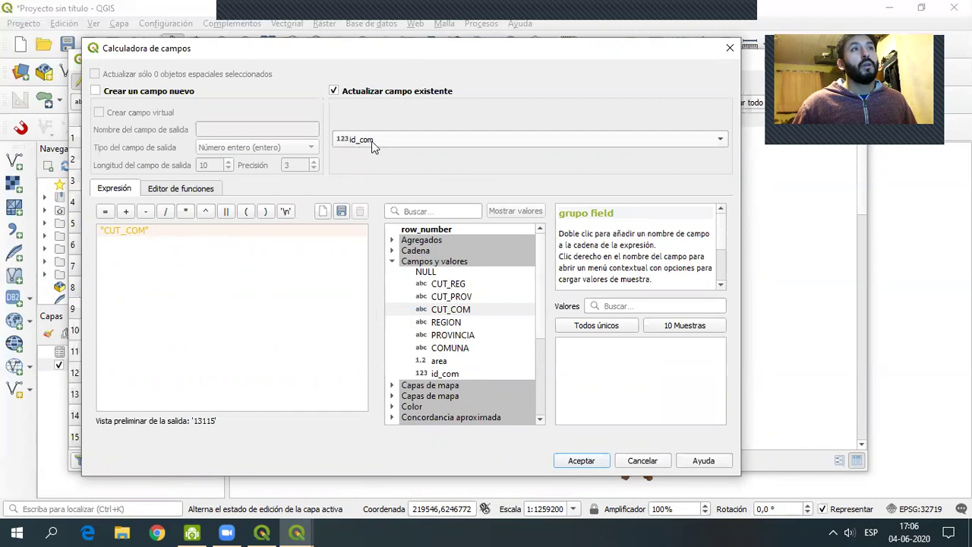
click(582, 464)
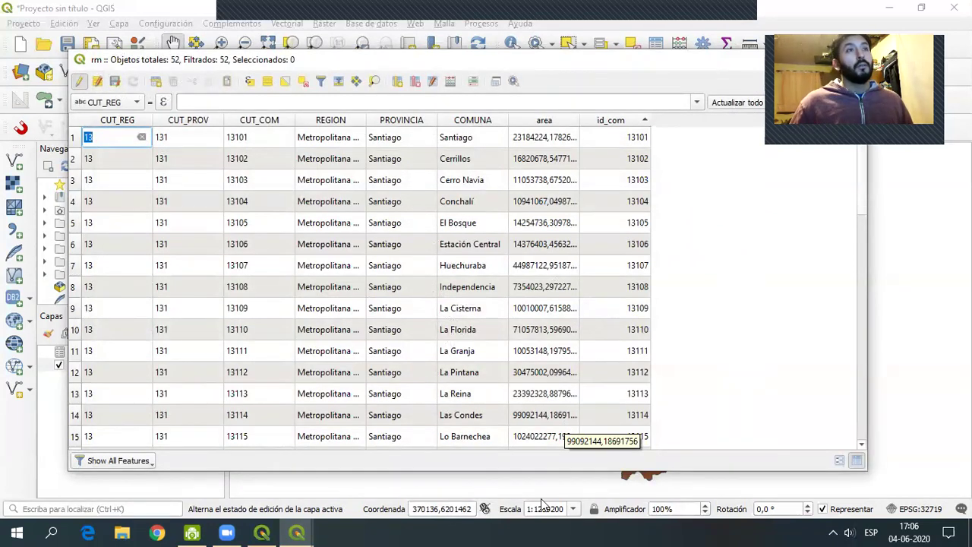
- Switch to a blank Bloc de notas document and position it so the attribute table's first rows stay visible
click(50, 531)
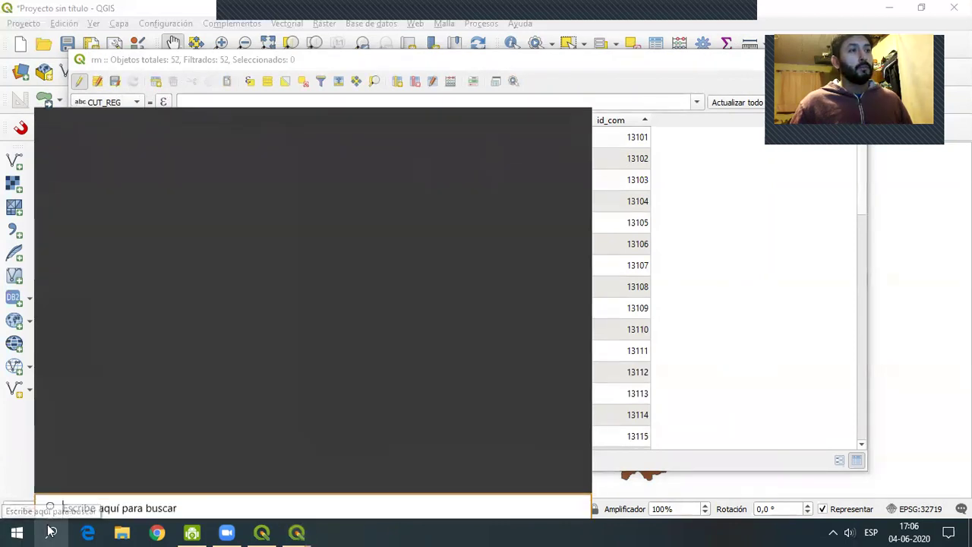
text(bloc)
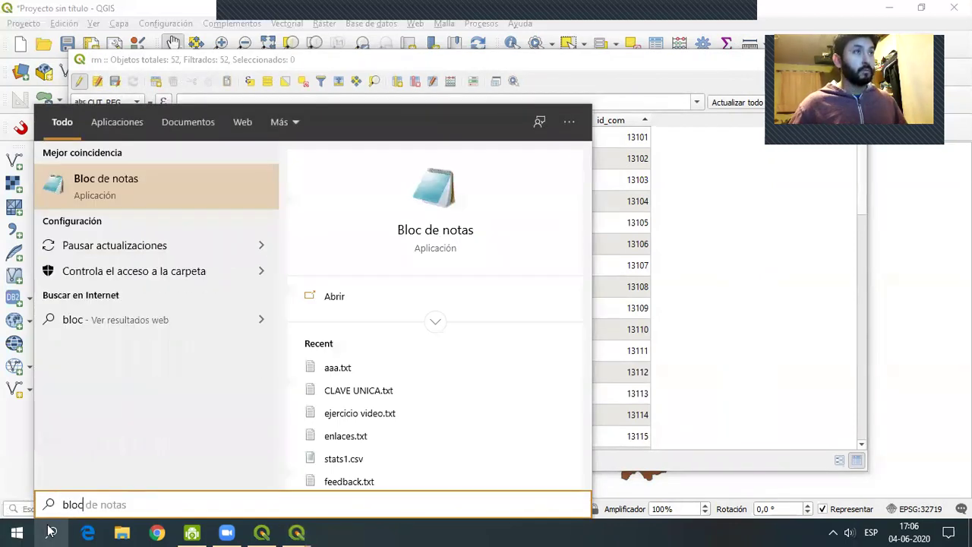
key(Return)
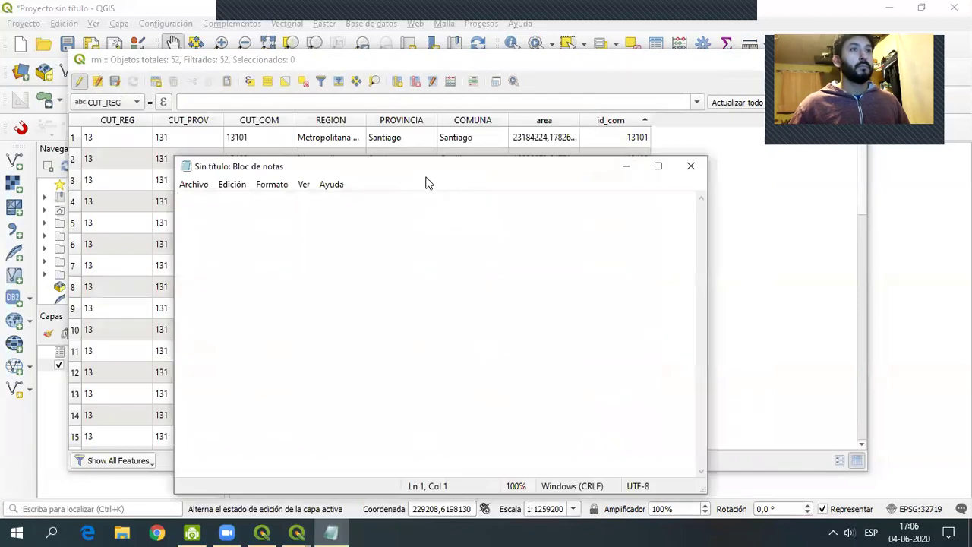
drag(423, 170, 424, 119)
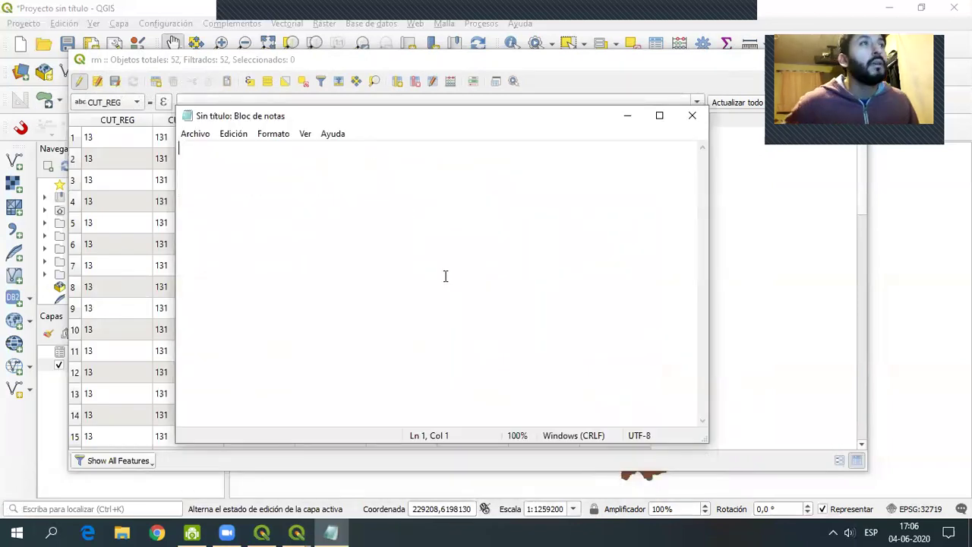
drag(386, 124, 389, 130)
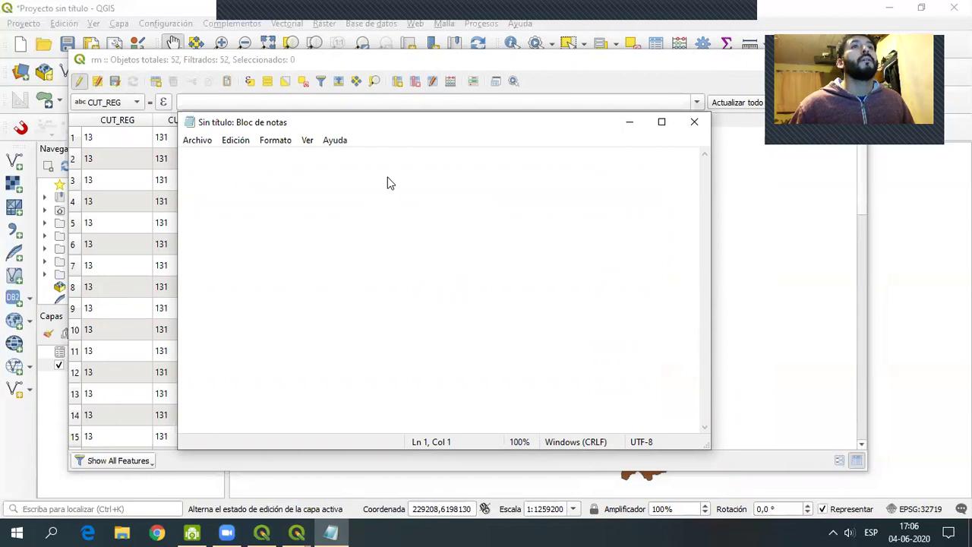
drag(388, 122, 381, 242)
- Write the example expression asnumber$(cut_com) in the blank note and close it without saving
text(asnu)
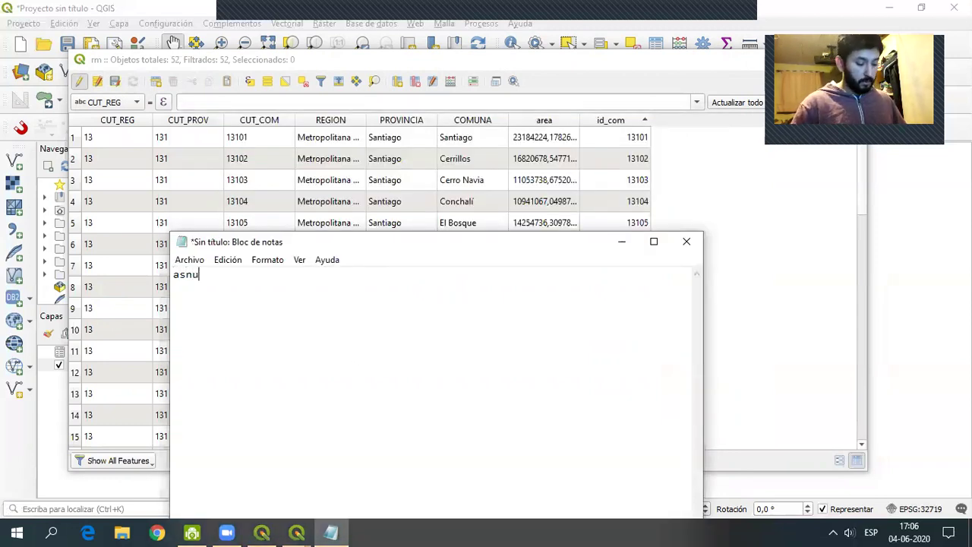
text(mber()
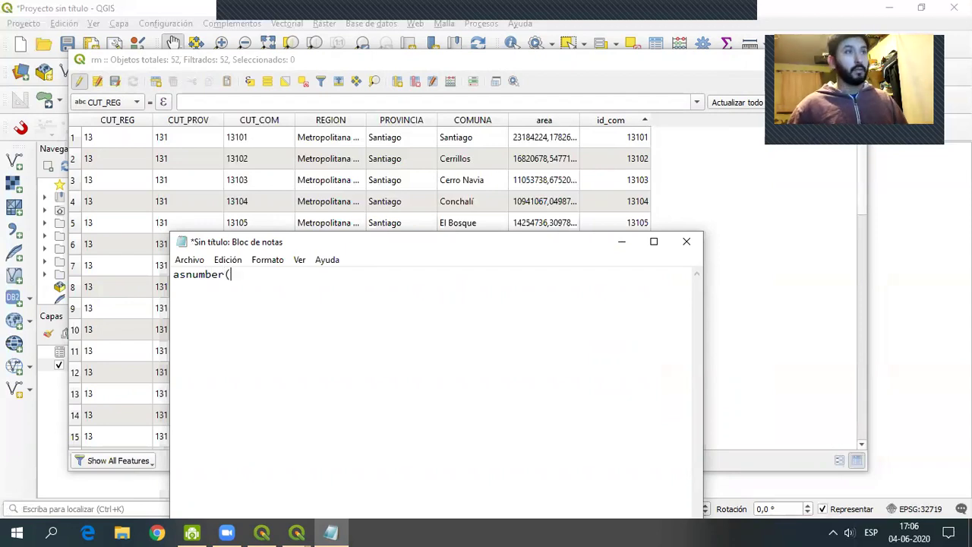
text(cu)
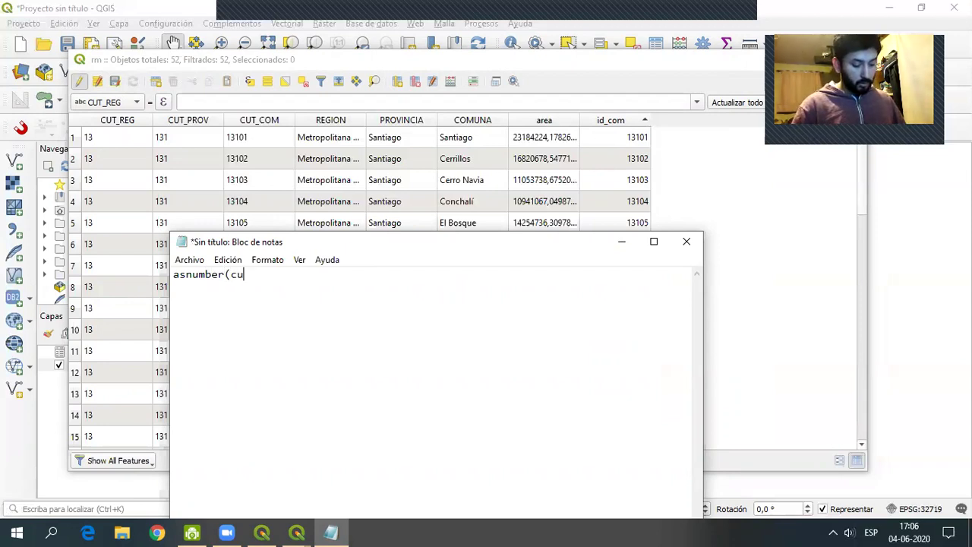
text(t_com))
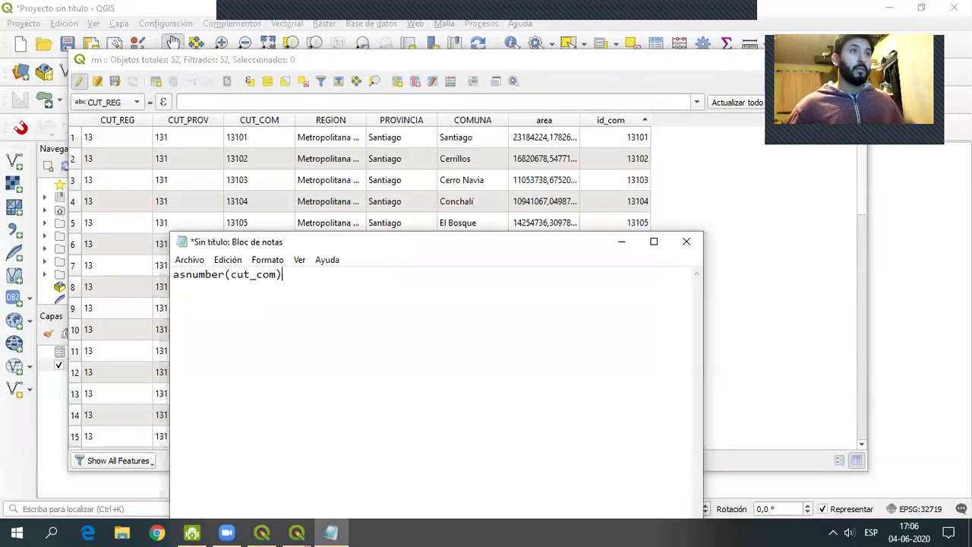
click(225, 275)
text($)
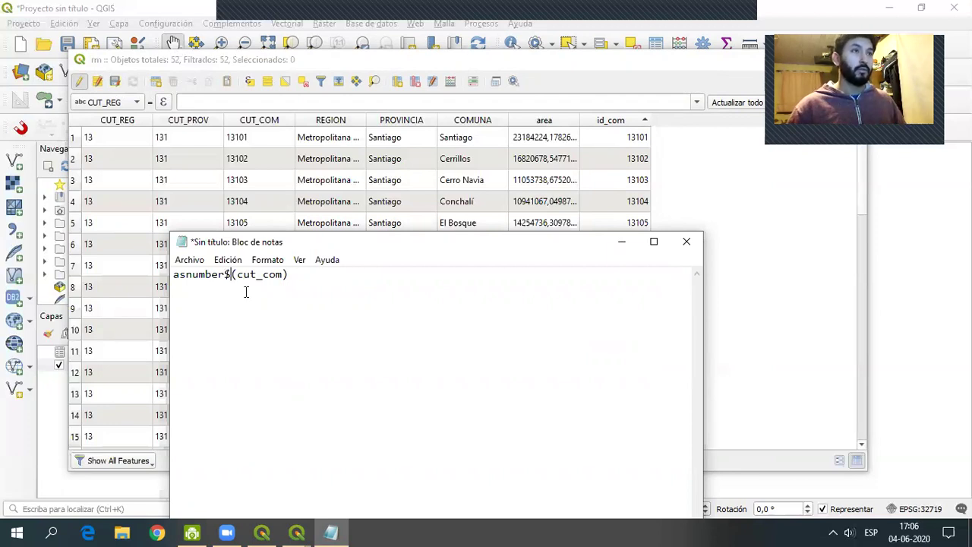
drag(283, 274, 199, 275)
click(270, 306)
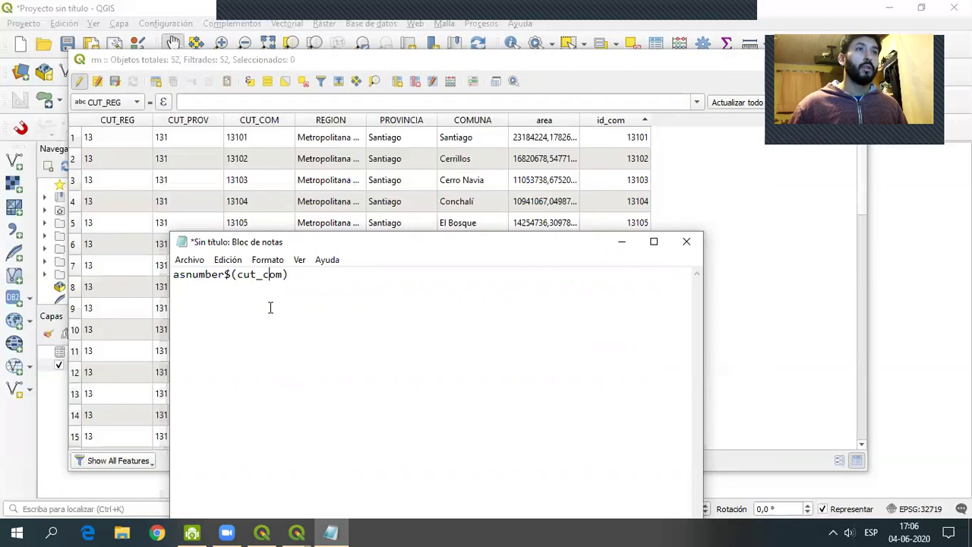
click(689, 243)
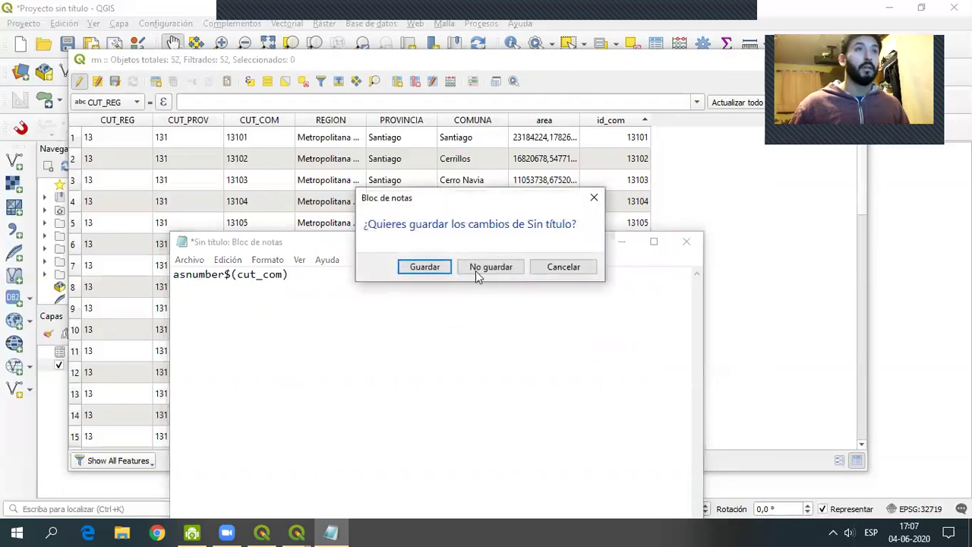
click(480, 267)
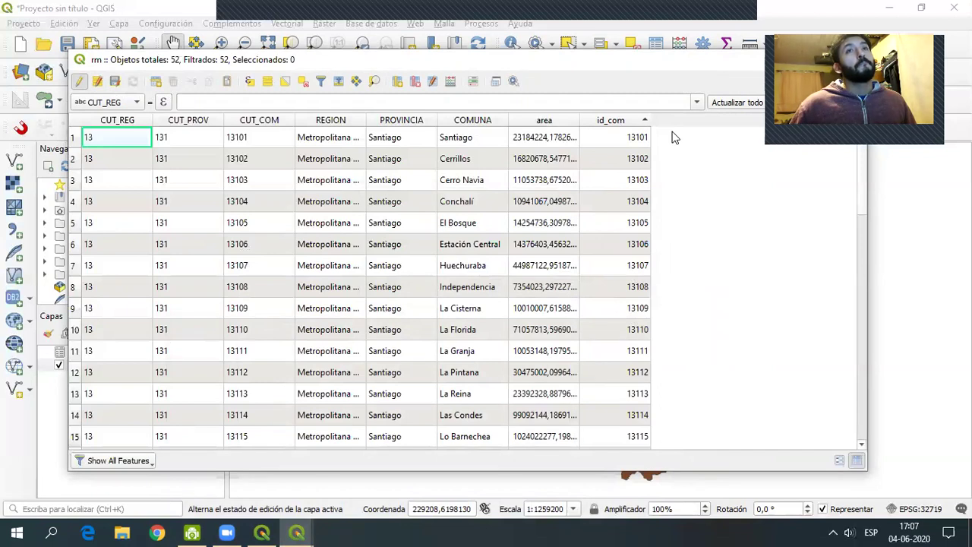
- Check the id_com values by sorting the attribute table by that field in descending and ascending order
click(618, 123)
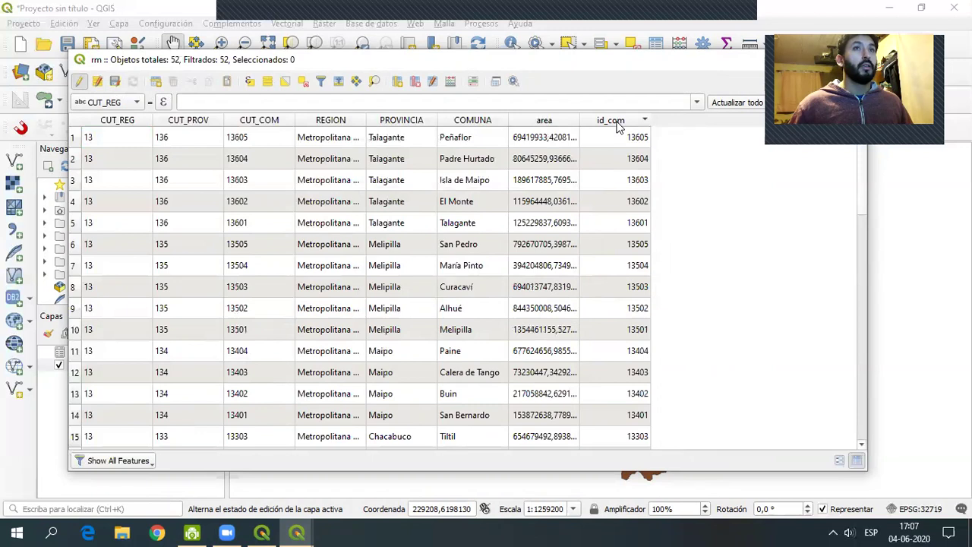
click(618, 123)
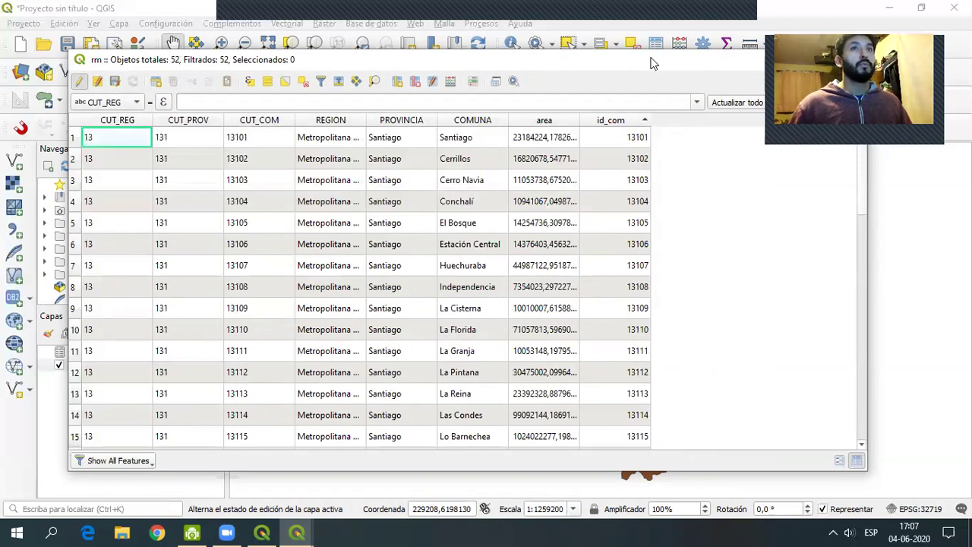
- Stop editing the rm layer, saving its changes, and close the attribute table
drag(651, 63, 427, 90)
drag(349, 87, 511, 94)
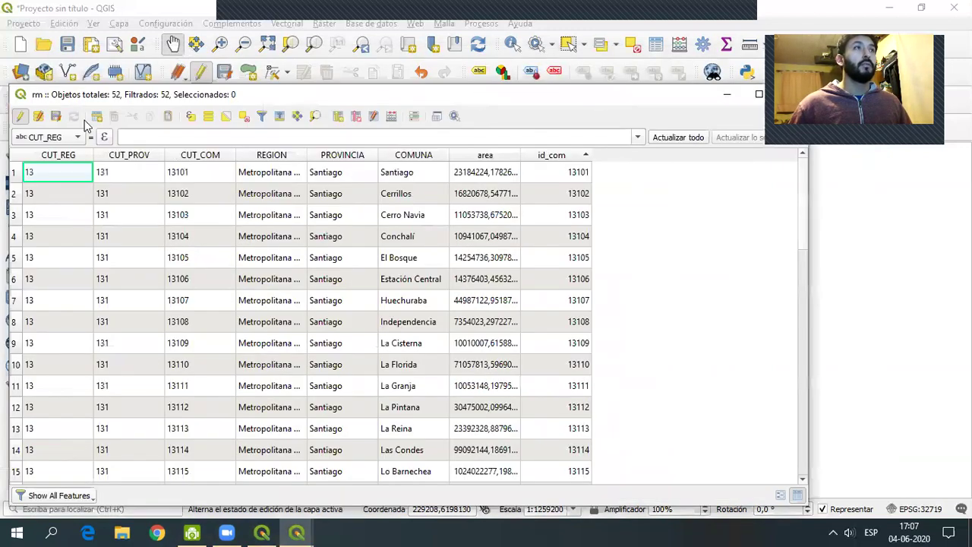
click(20, 116)
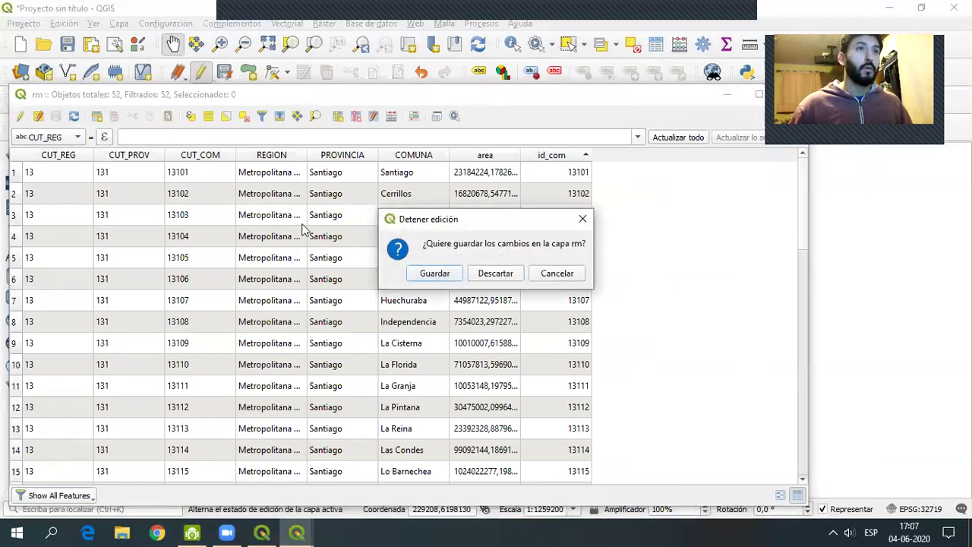
click(434, 273)
drag(681, 100, 589, 101)
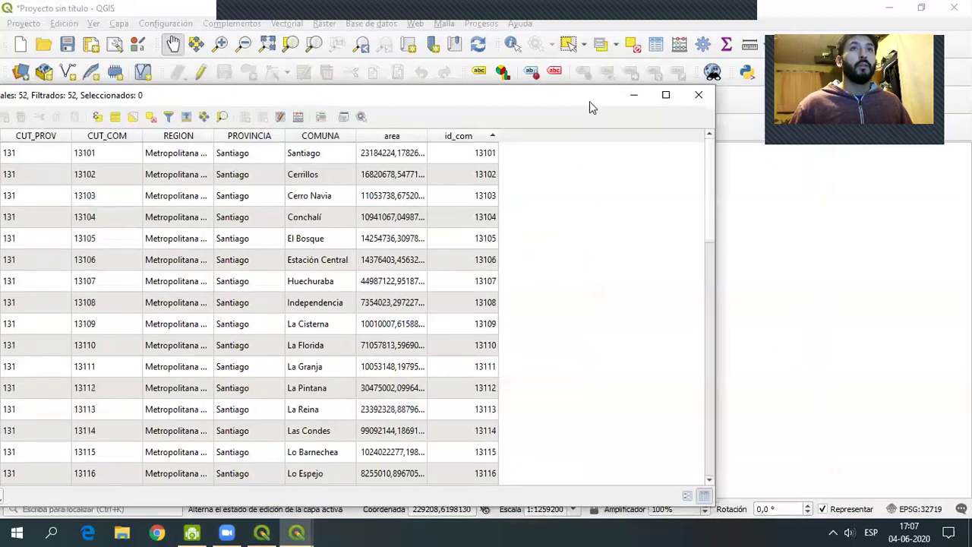
click(699, 102)
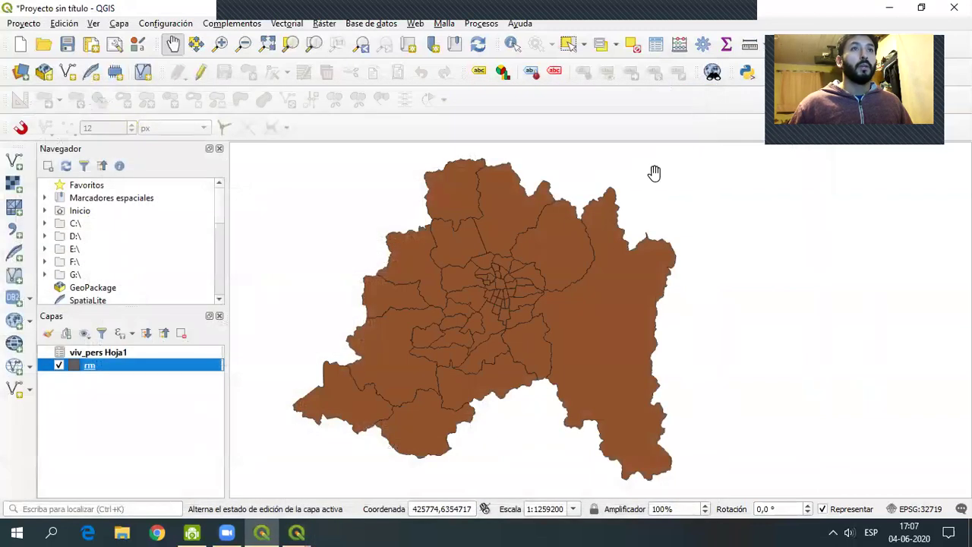
- Start a new vector join in the rm layer's properties
right_click(92, 366)
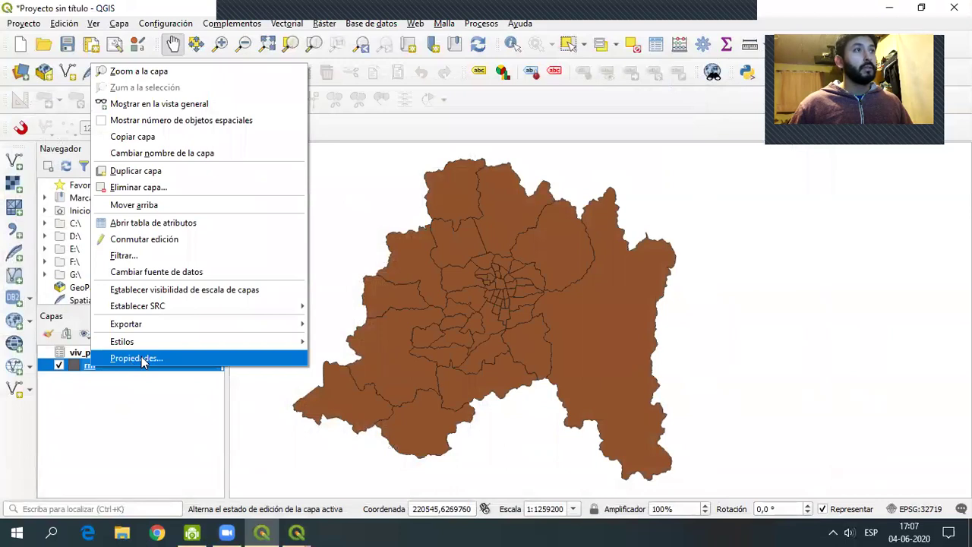
click(141, 356)
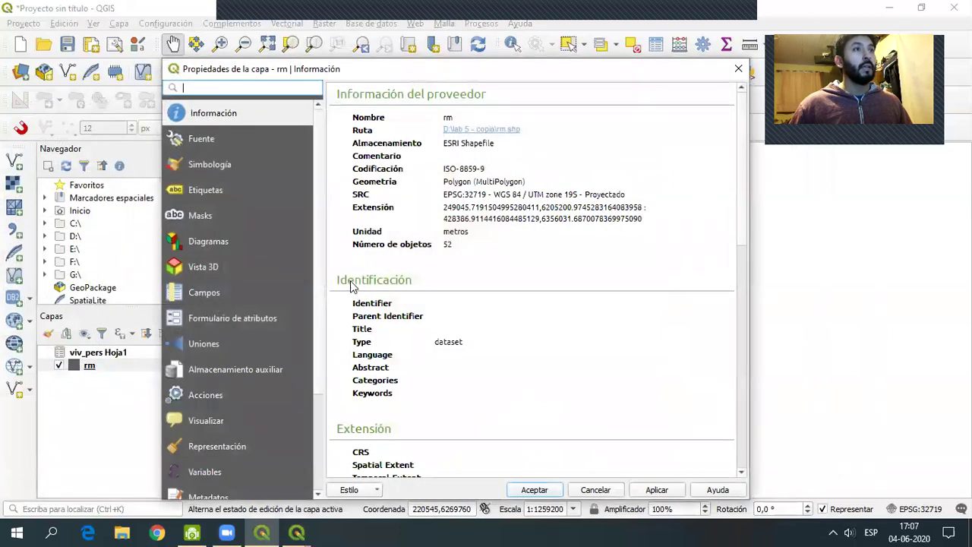
click(208, 343)
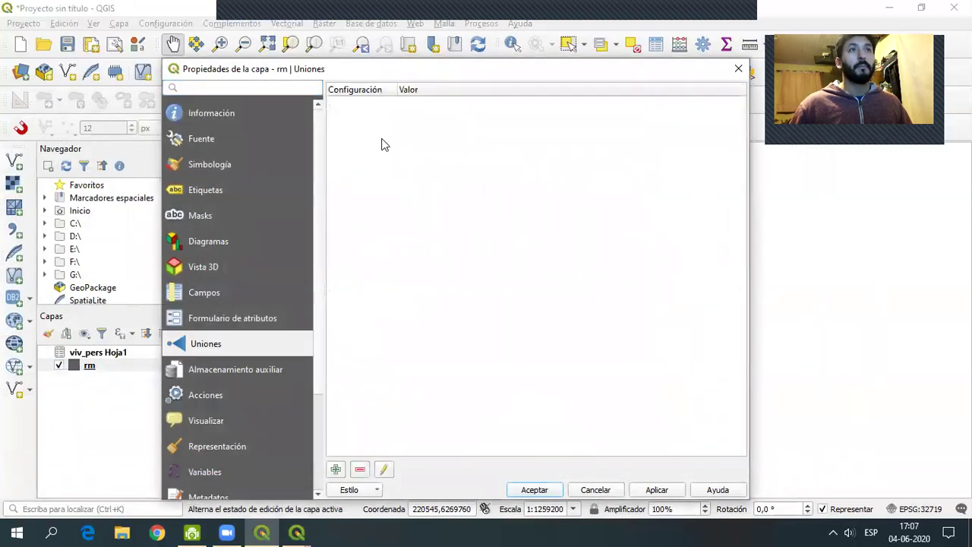
drag(393, 69, 373, 43)
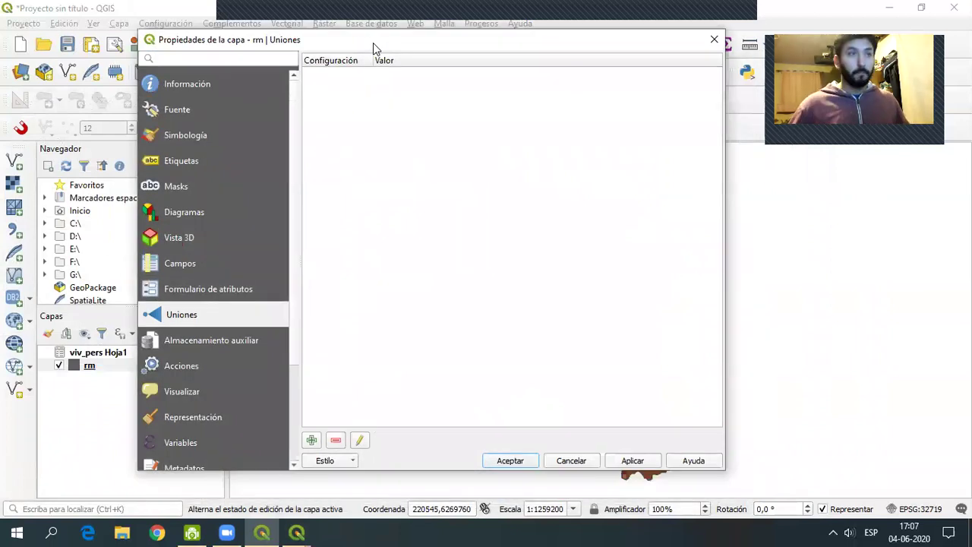
click(311, 440)
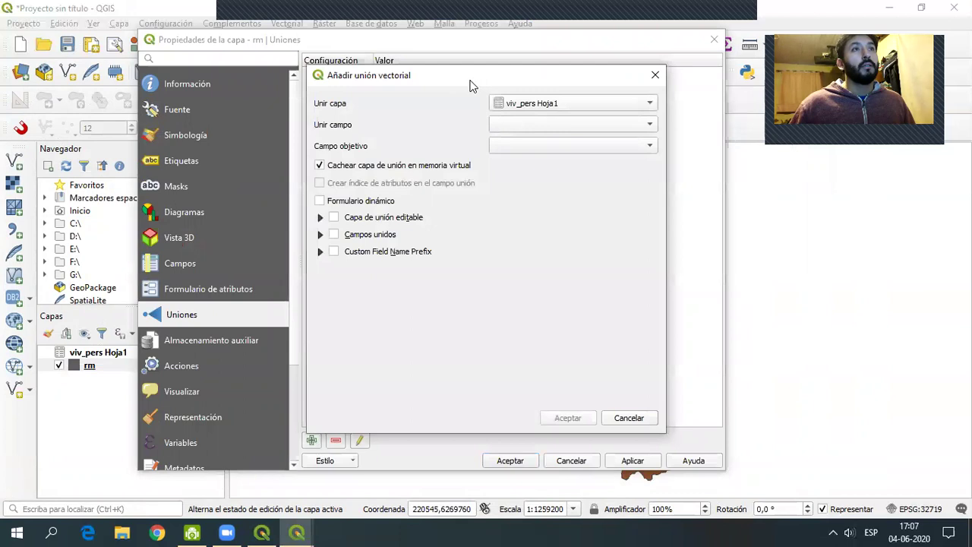
- Join the viv_pers Hoja1 table to rm by matching id_COMUNA with target field id_com, and accept the layer properties
drag(469, 85, 452, 123)
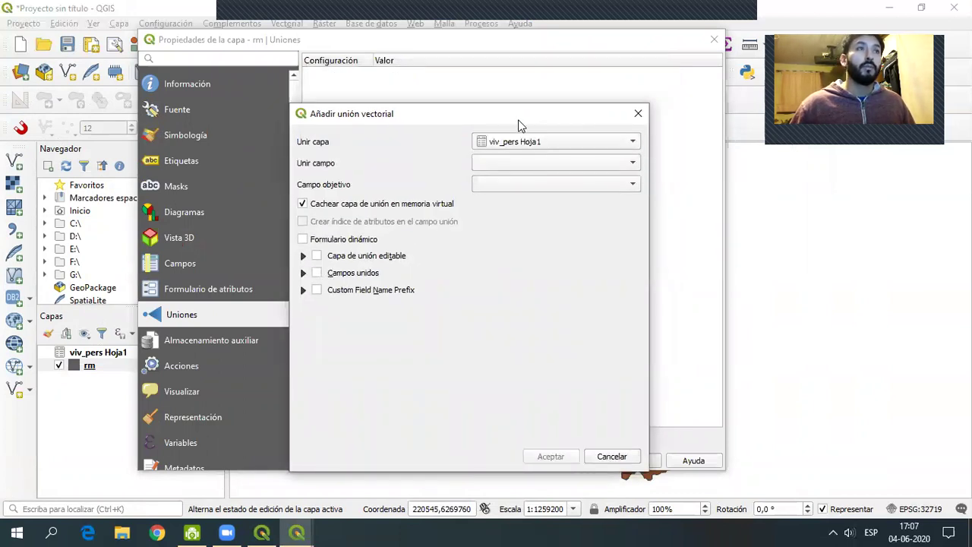
drag(520, 126, 535, 121)
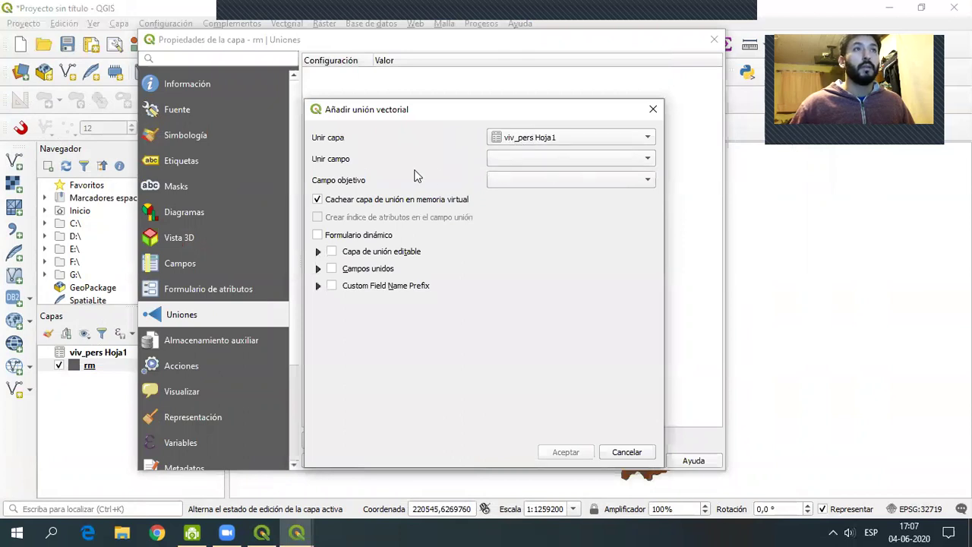
click(647, 160)
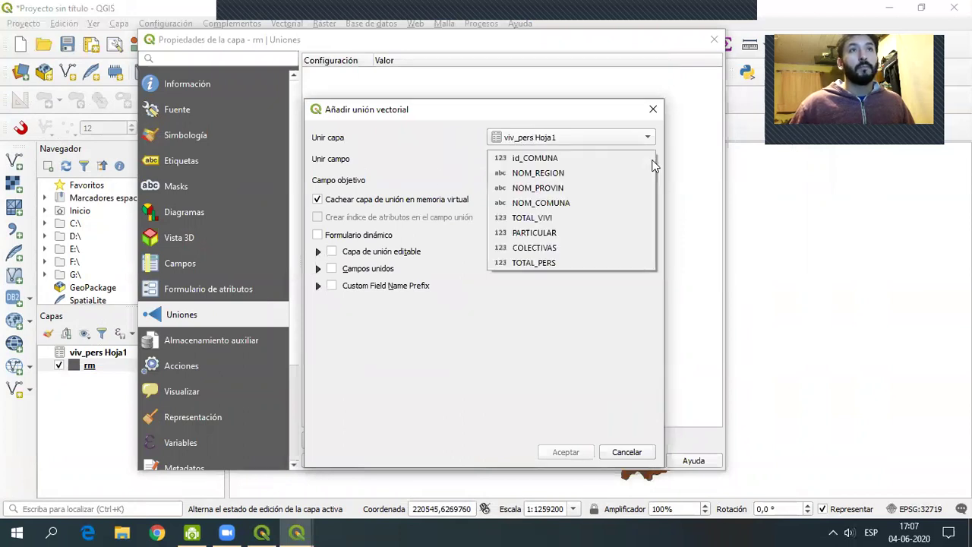
click(555, 158)
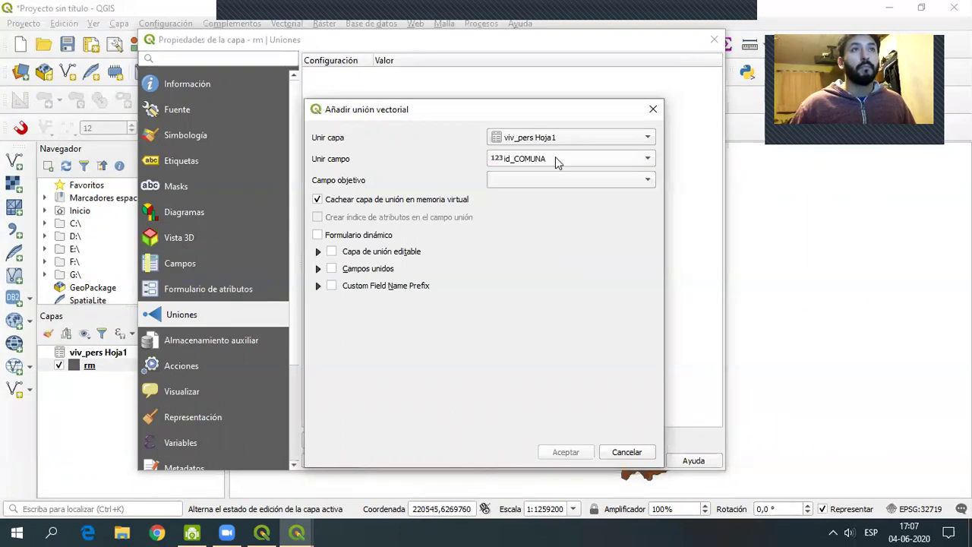
click(633, 182)
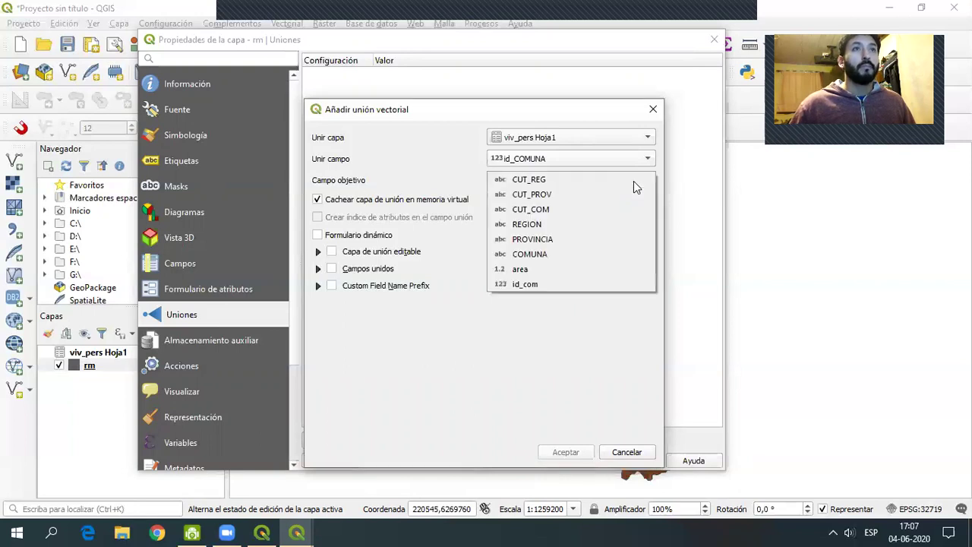
click(544, 285)
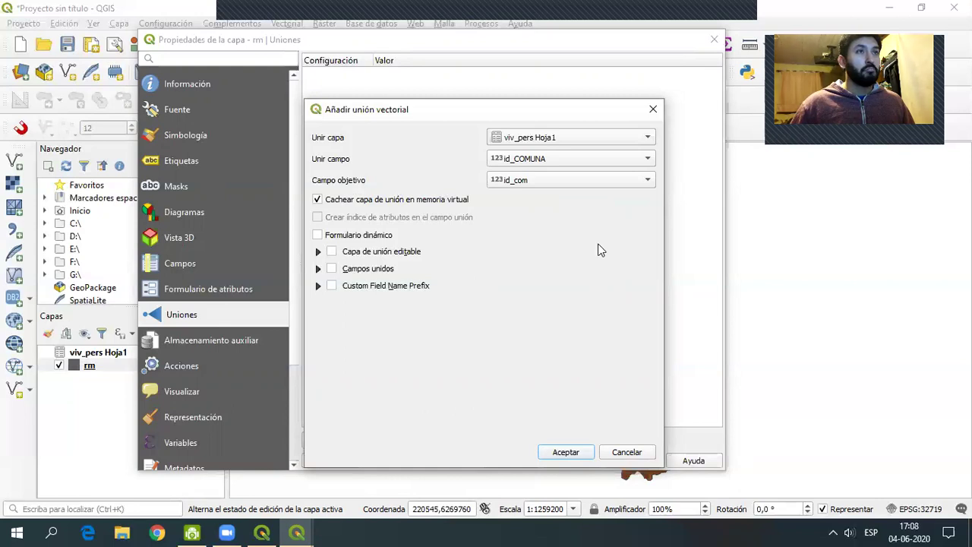
click(576, 453)
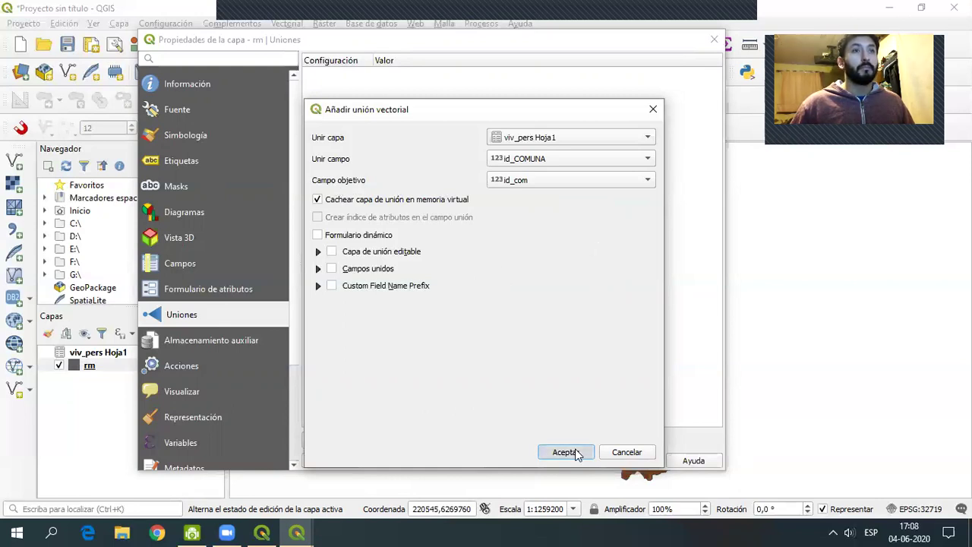
click(510, 460)
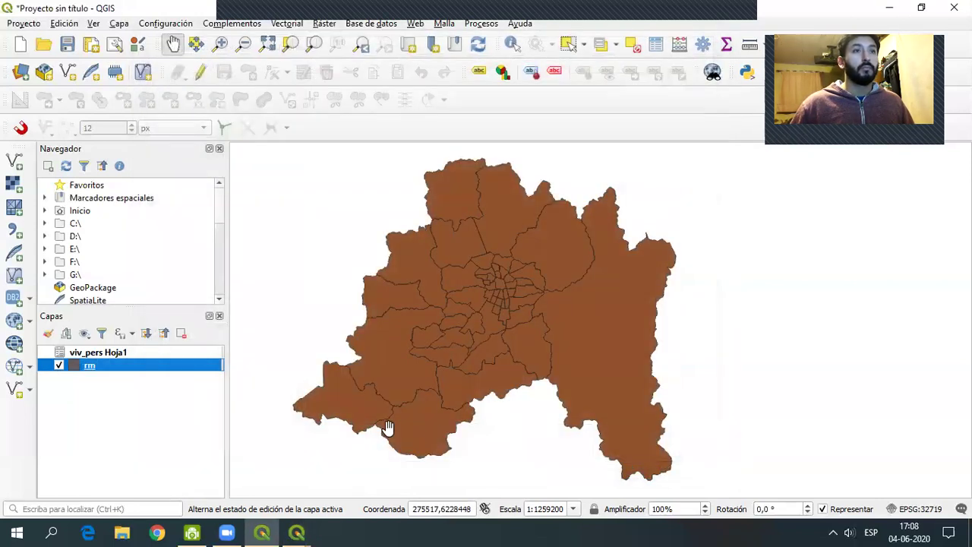
- Open the rm layer's attribute table and examine the columns joined from viv_pers Hoja1
right_click(96, 374)
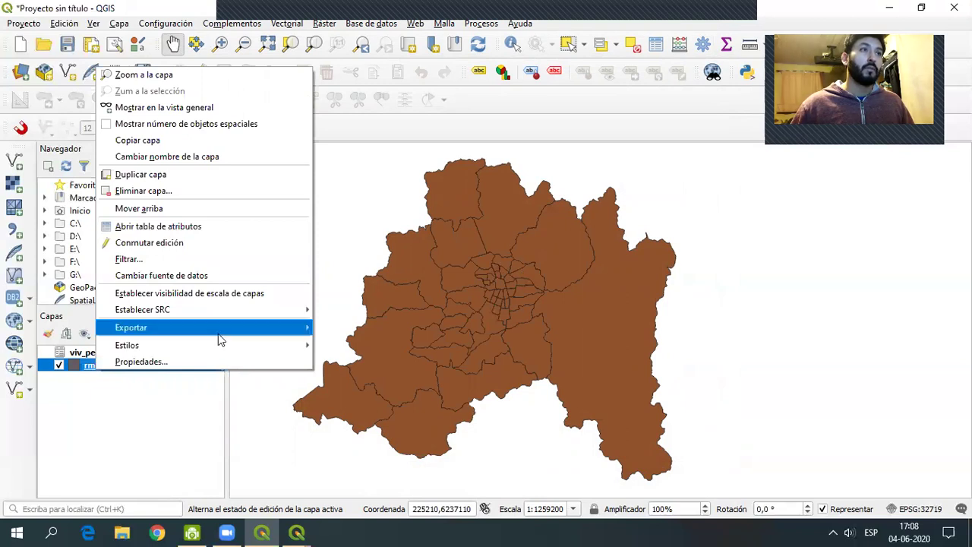
click(183, 229)
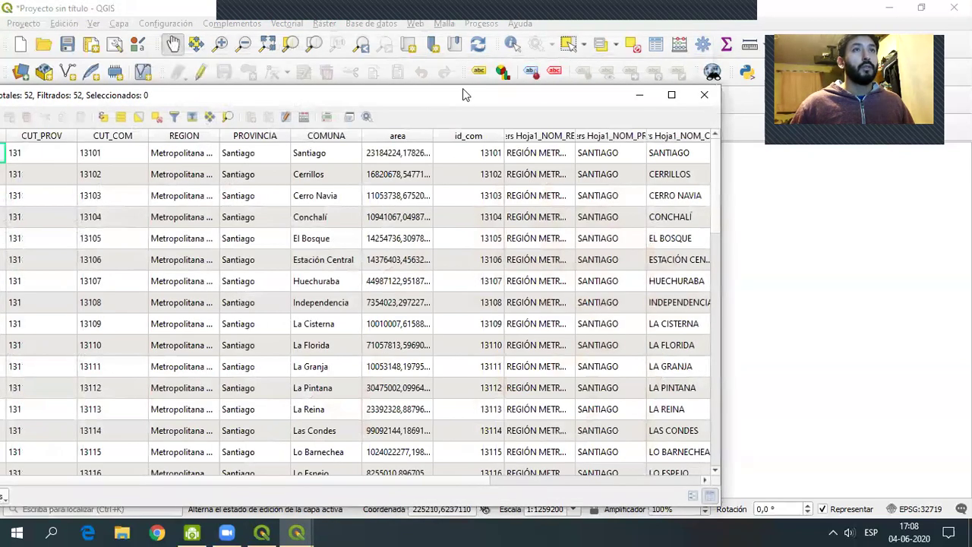
drag(466, 94, 532, 36)
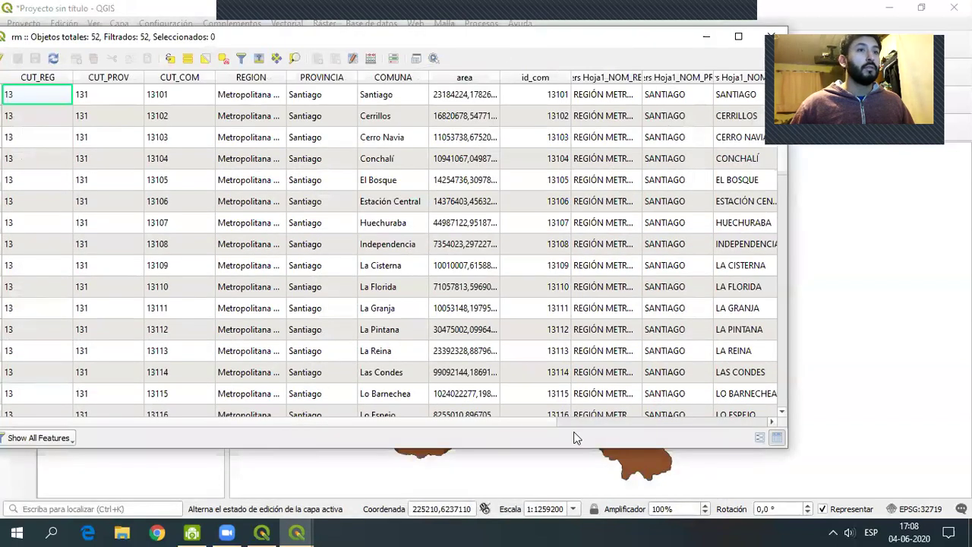
drag(536, 424, 710, 429)
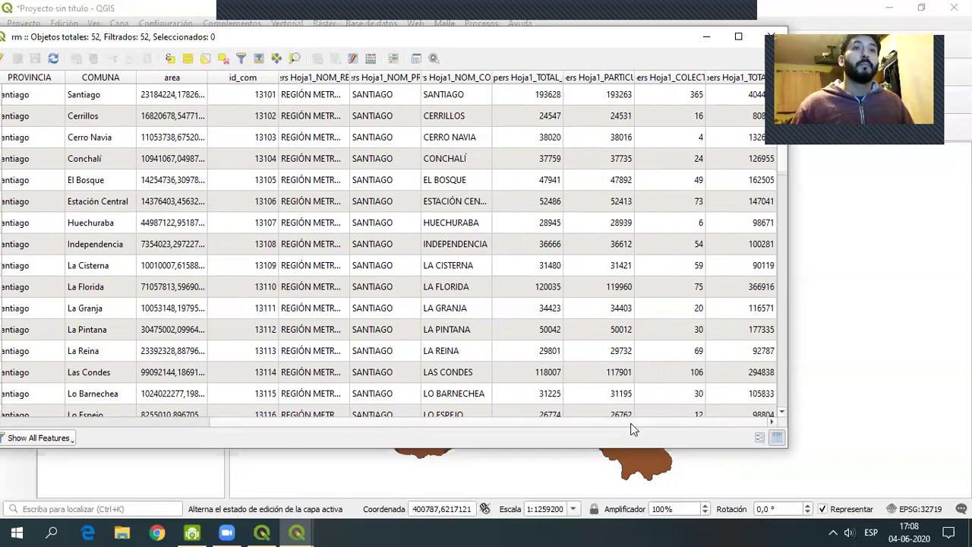
drag(650, 30, 537, 391)
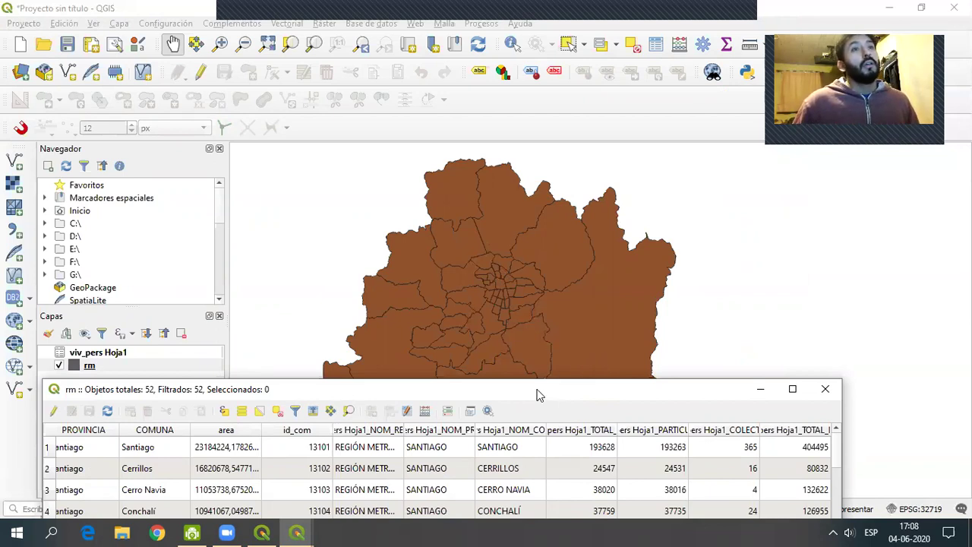
drag(537, 389, 612, 179)
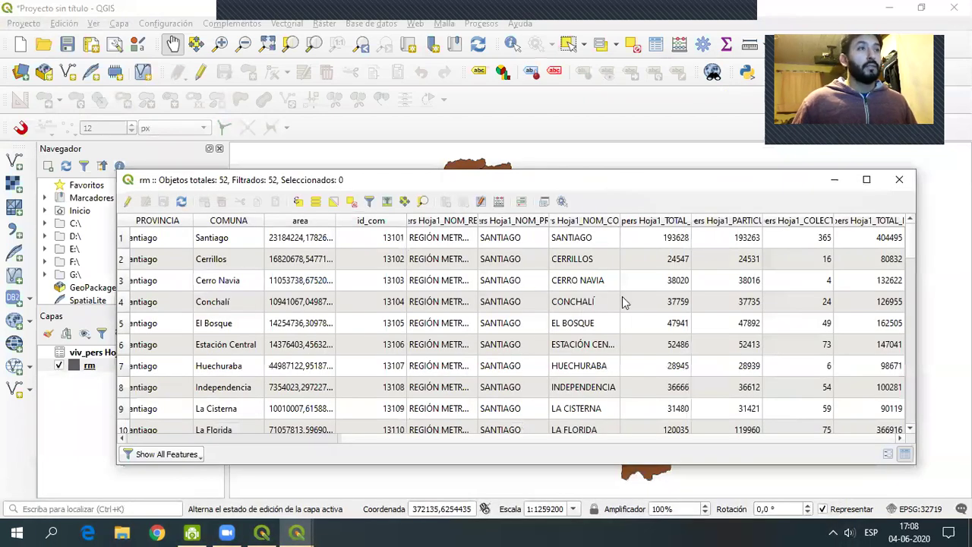
- Select the Conchalí record and widen the joined TOTAL_VIVI column so that its full name shows
click(120, 304)
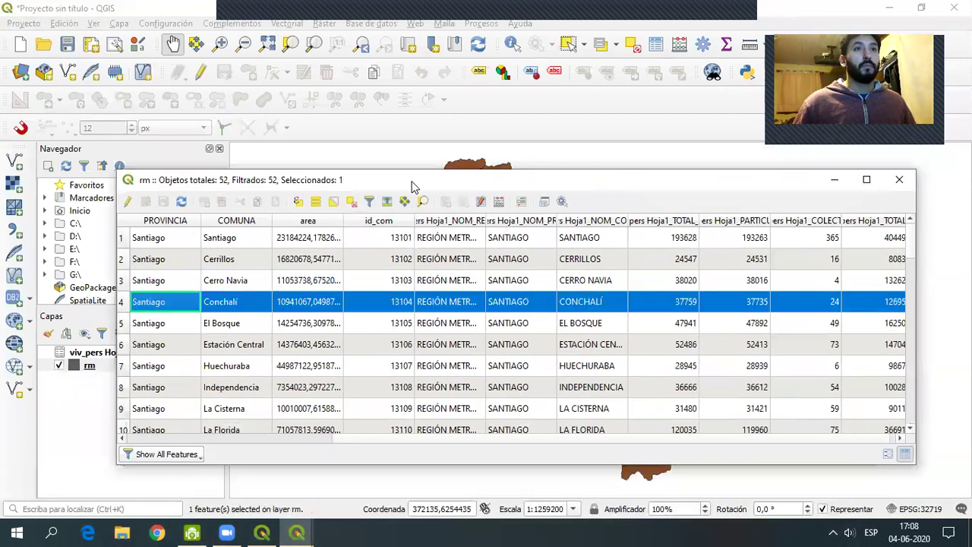
drag(413, 186, 329, 188)
drag(614, 221, 661, 221)
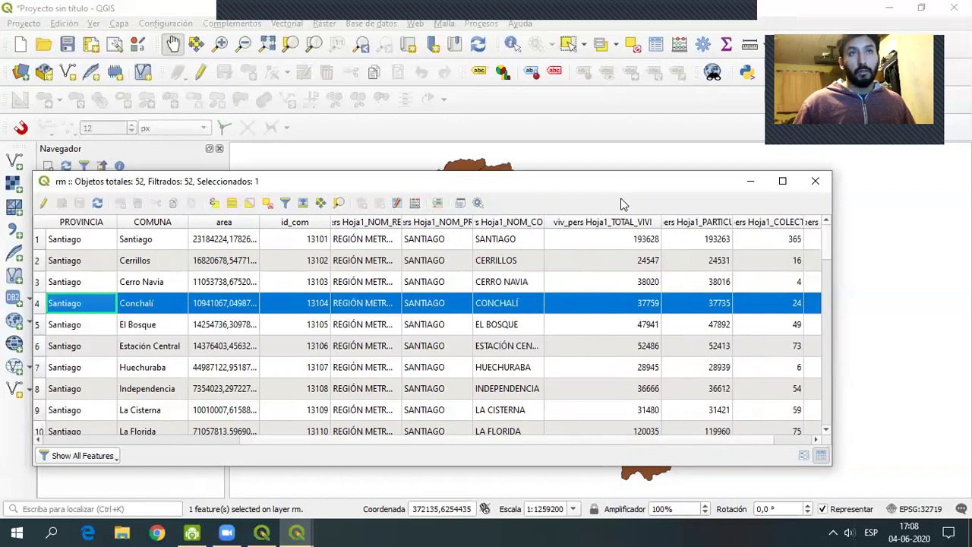
drag(619, 182, 558, 187)
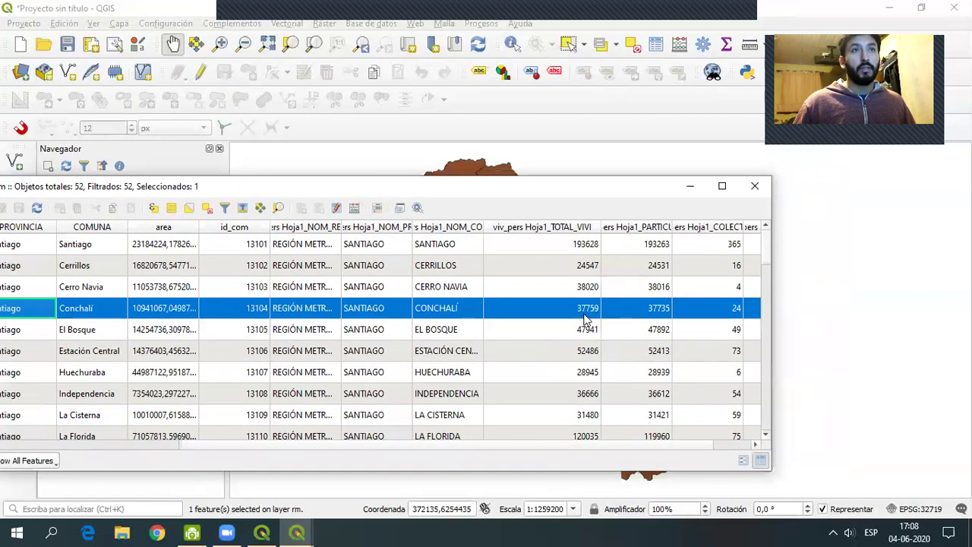
mouse_move(600, 226)
mouse_down()
mouse_move(630, 226)
mouse_move(607, 226)
mouse_up()
- Locate the selected Conchalí commune on the map and close the attribute table
drag(596, 186, 585, 328)
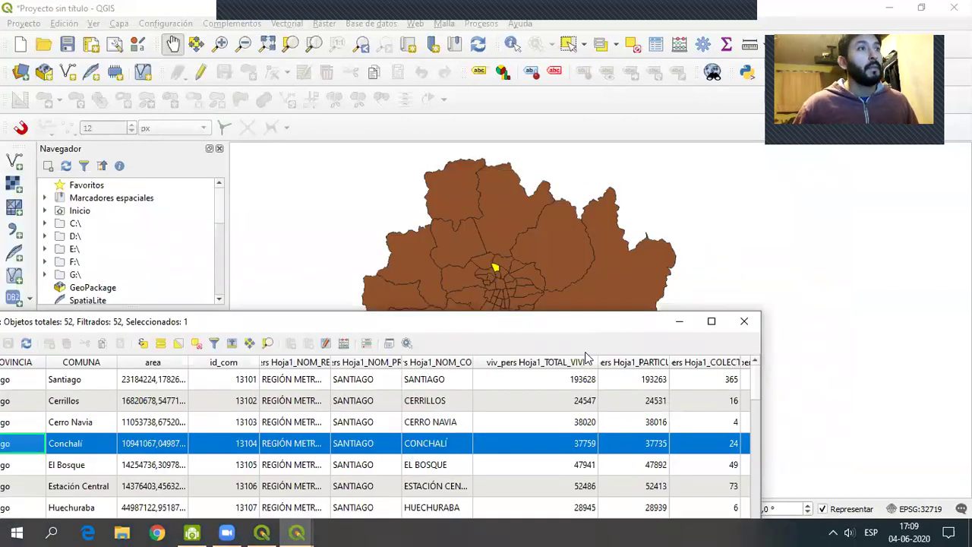
drag(584, 321, 590, 197)
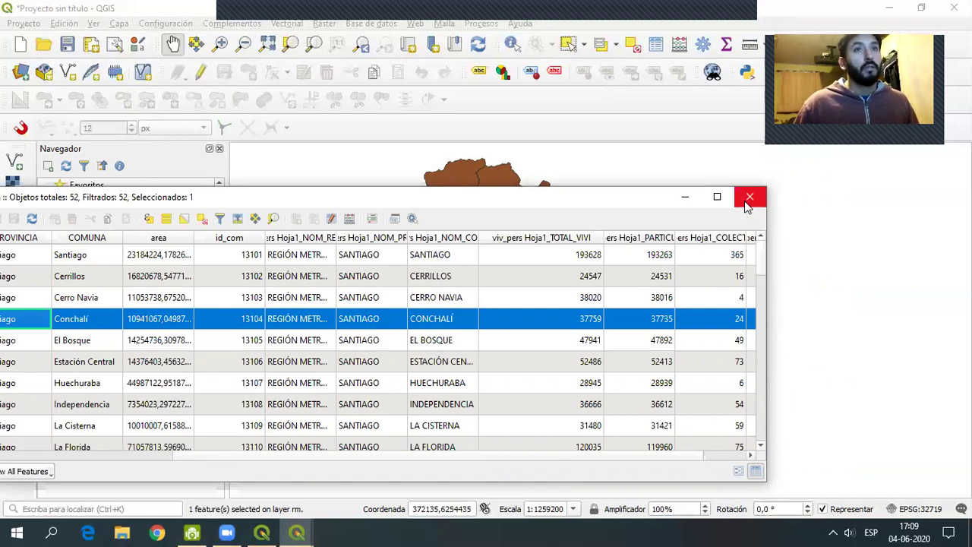
click(748, 199)
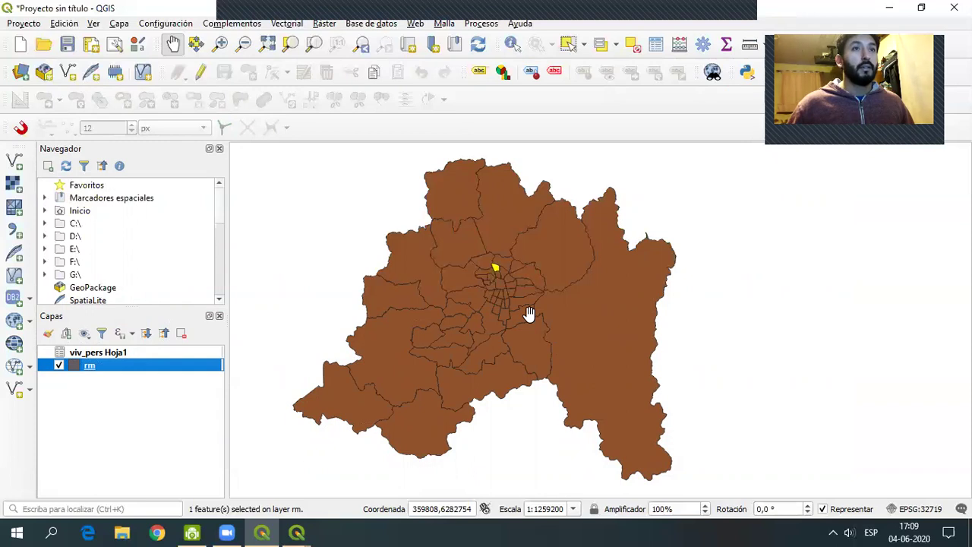
scroll(529, 313, down, 1)
scroll(528, 315, up, 2)
mouse_move(481, 266)
mouse_down()
mouse_move(507, 357)
mouse_move(487, 274)
mouse_up()
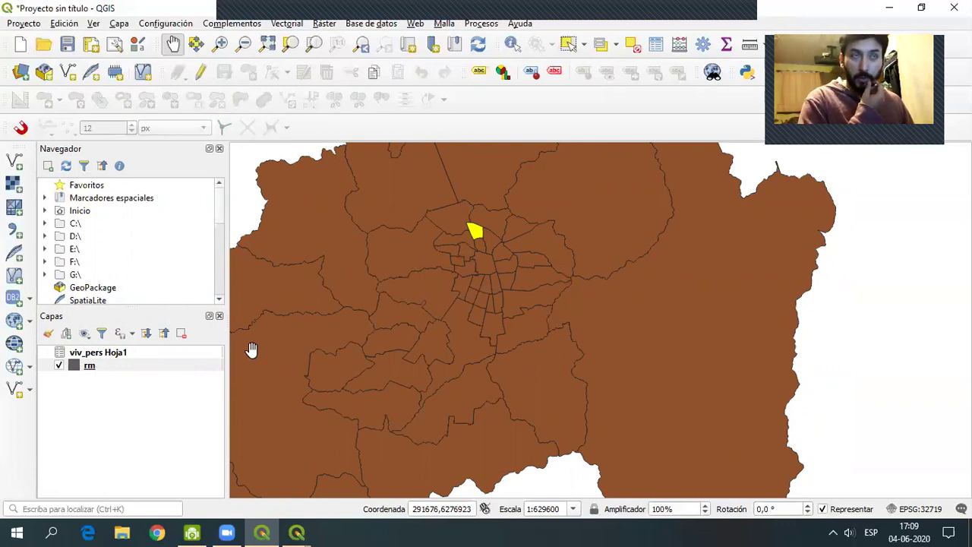
- Close the leftover attribute tables of rm and viv_pers Hoja1, and make rm the active layer
click(294, 531)
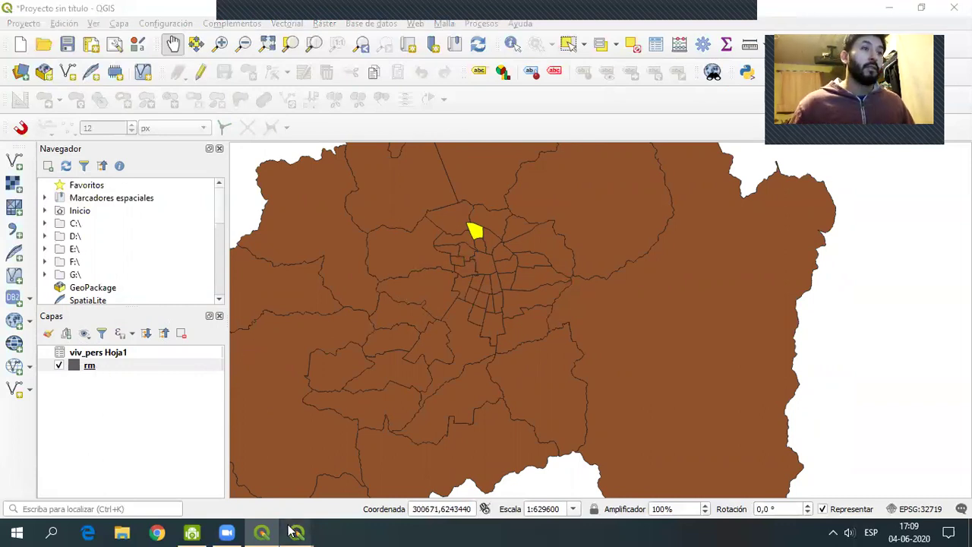
mouse_move(363, 481)
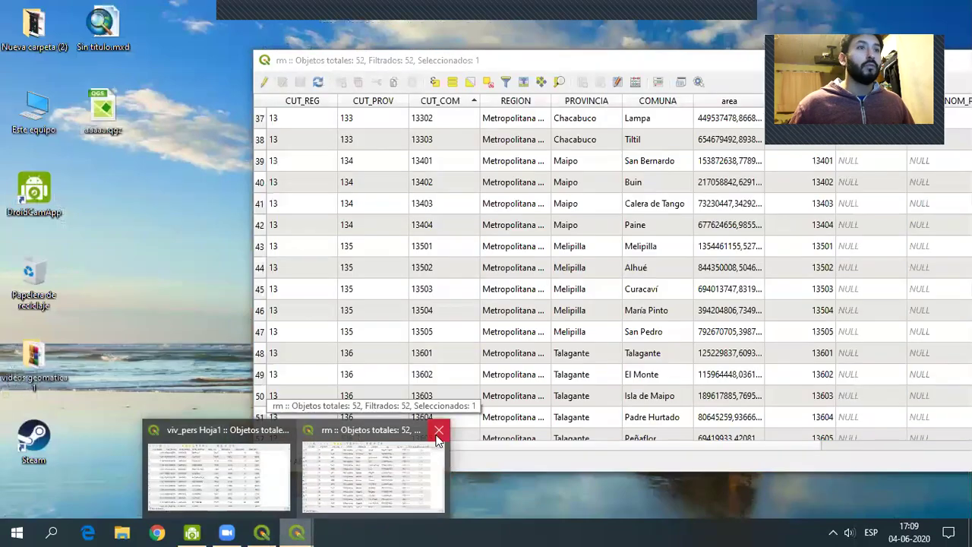
click(438, 431)
click(267, 448)
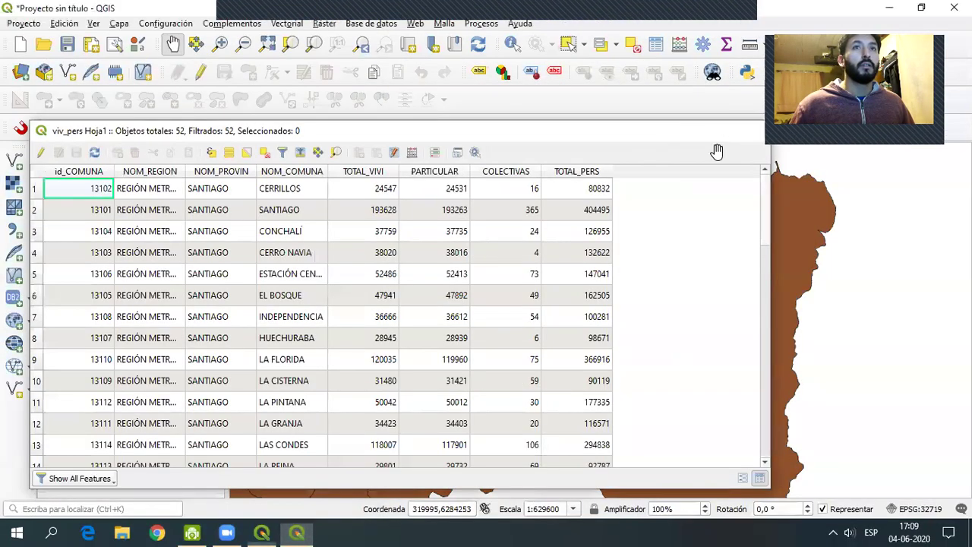
click(756, 125)
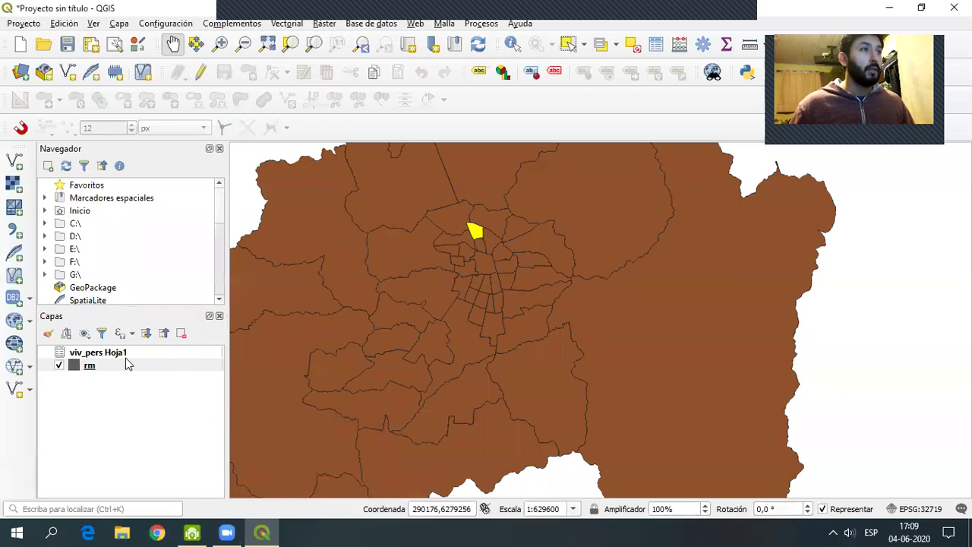
click(89, 367)
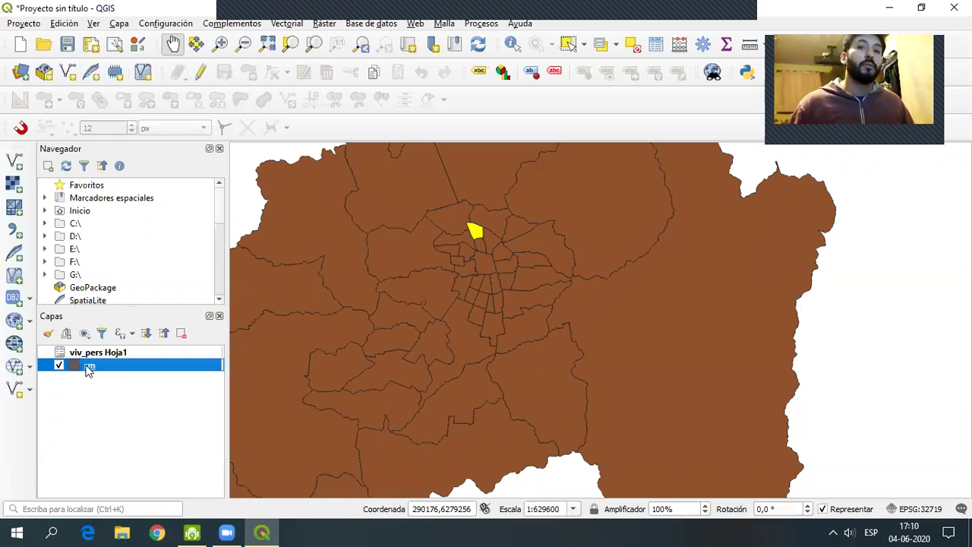
- Switch to Chrome, search Google for indice de hacinamiento, and read the index formula in the Wikipedia article
click(158, 533)
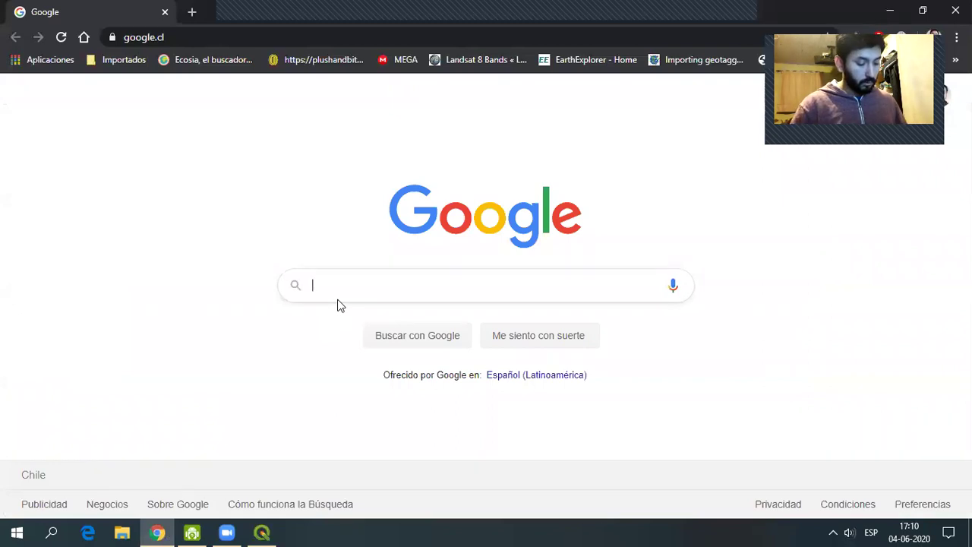
text(ind)
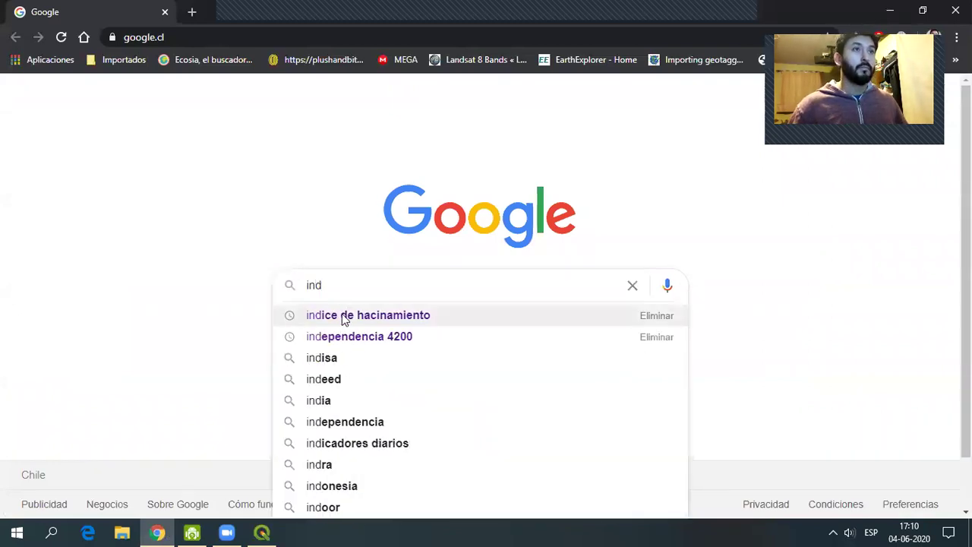
click(344, 319)
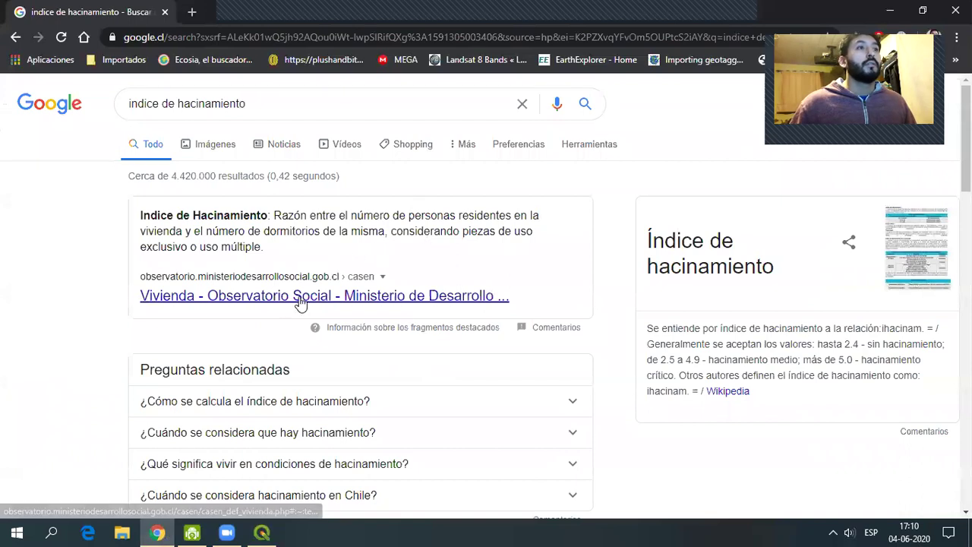
scroll(415, 347, down, 4)
click(319, 286)
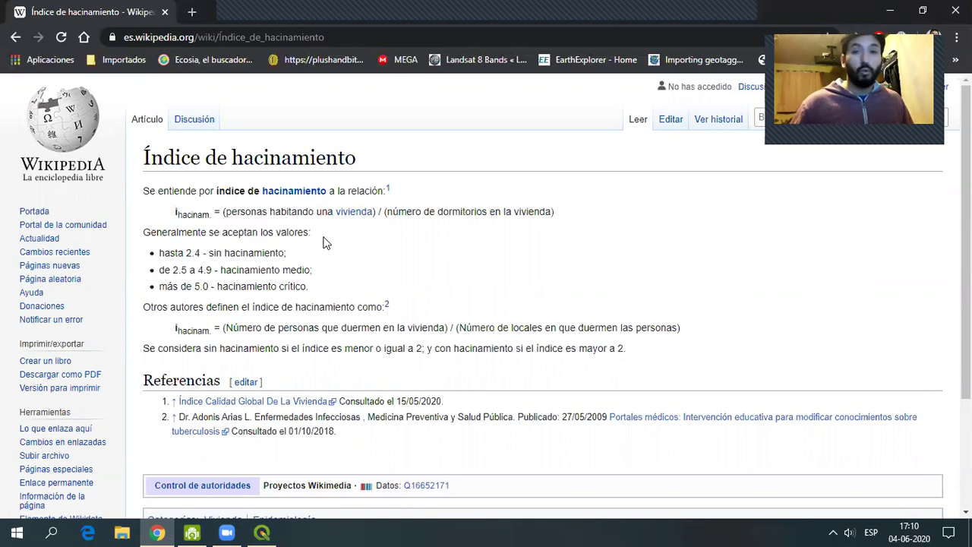
drag(385, 212, 547, 256)
click(547, 258)
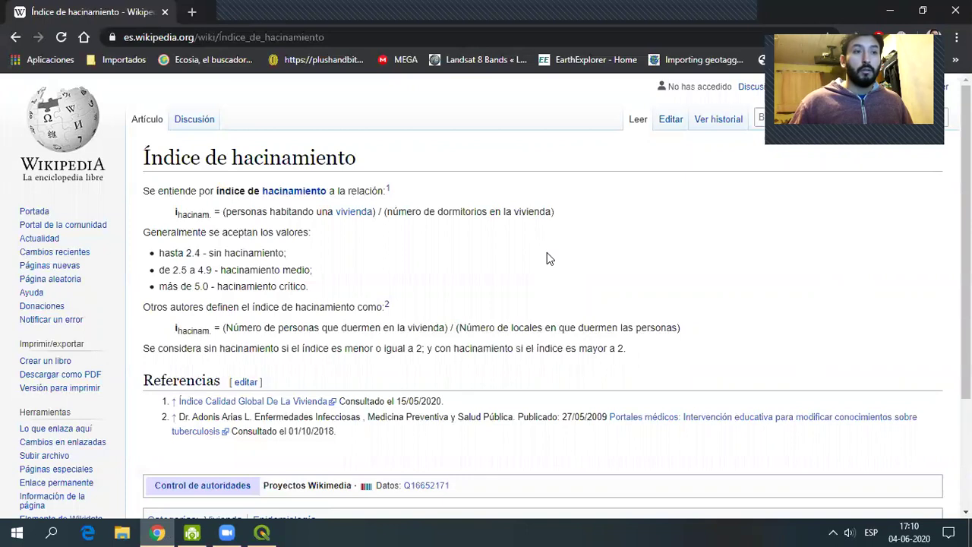
- Switch to QGIS and identify the La Florida commune on the map to read its joined housing and population attributes
click(261, 532)
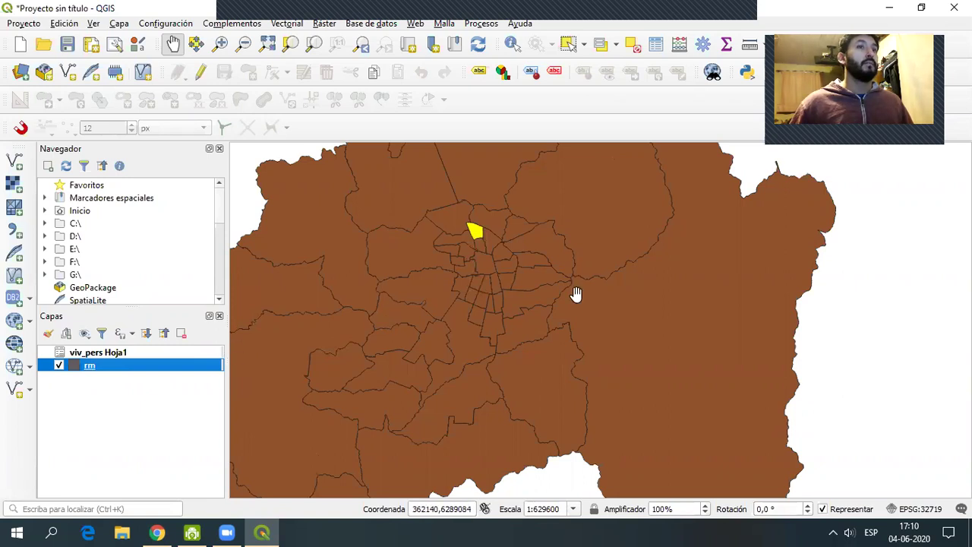
scroll(528, 307, up, 2)
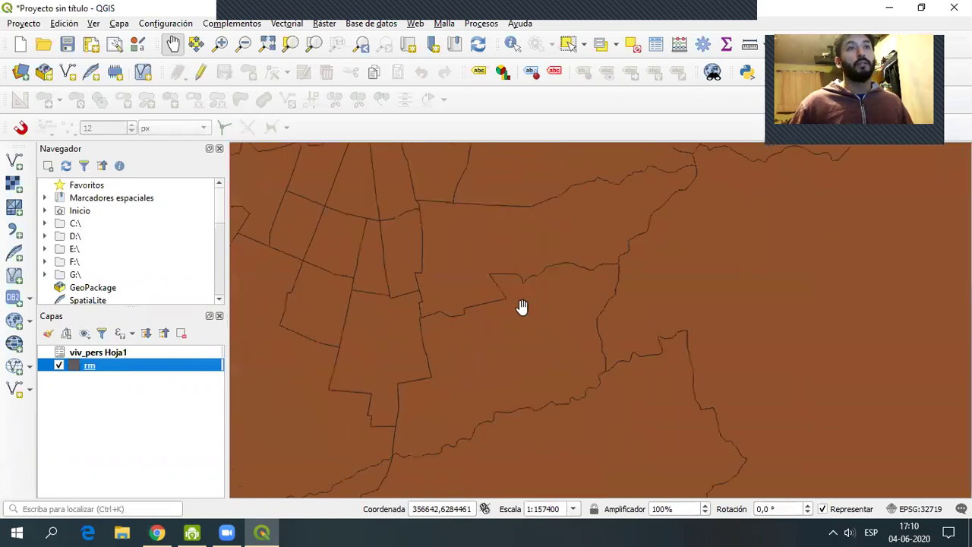
drag(522, 307, 516, 356)
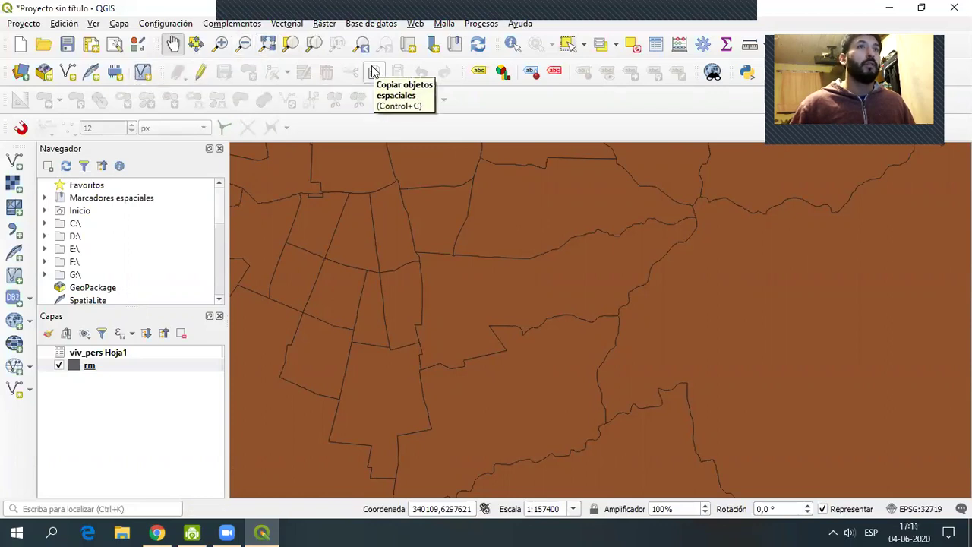
click(512, 43)
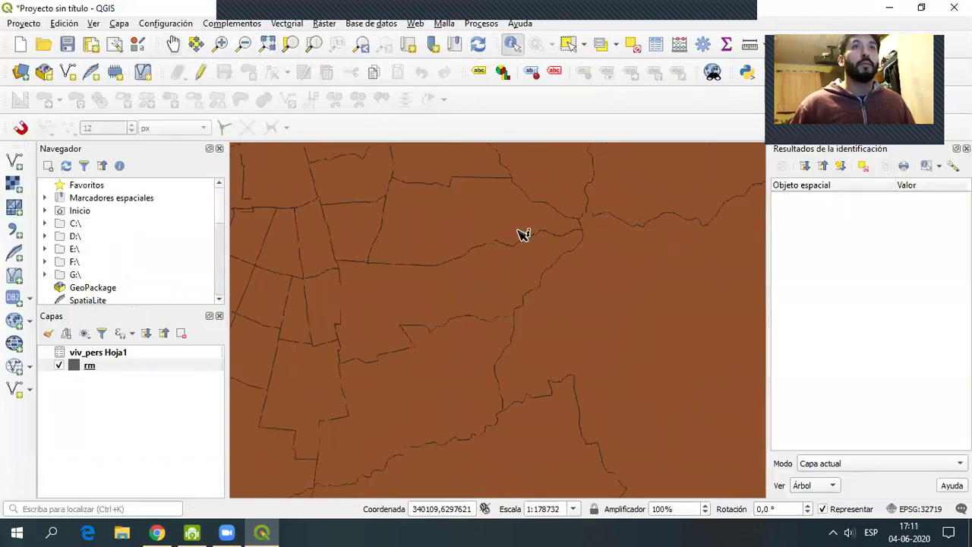
click(418, 279)
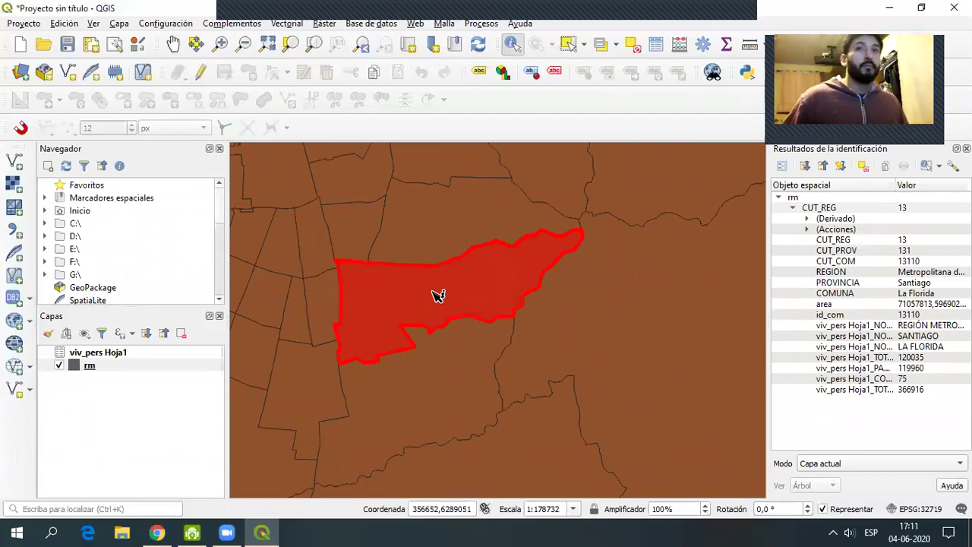
click(472, 229)
click(460, 287)
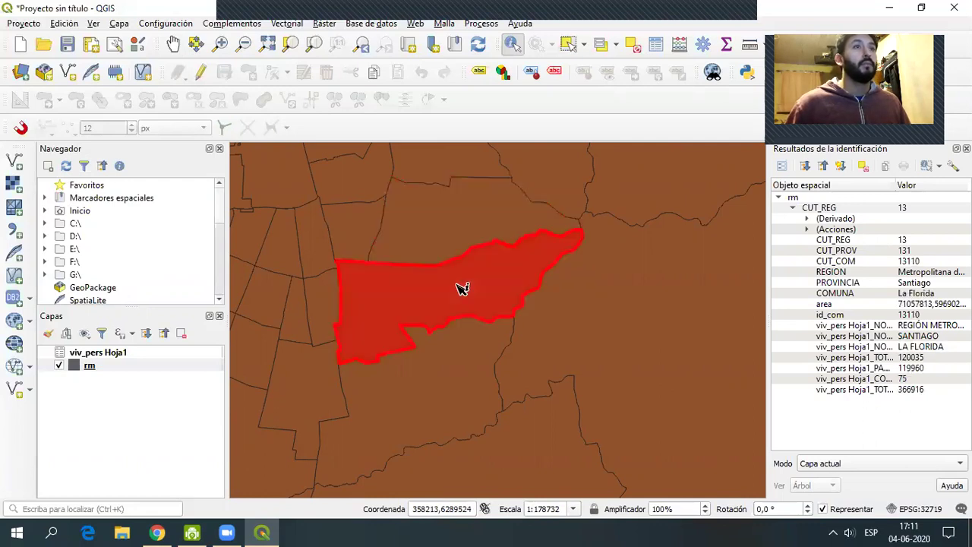
- Clear the identified commune from the results and bring the whole rm region back into view
scroll(413, 293, up, 1)
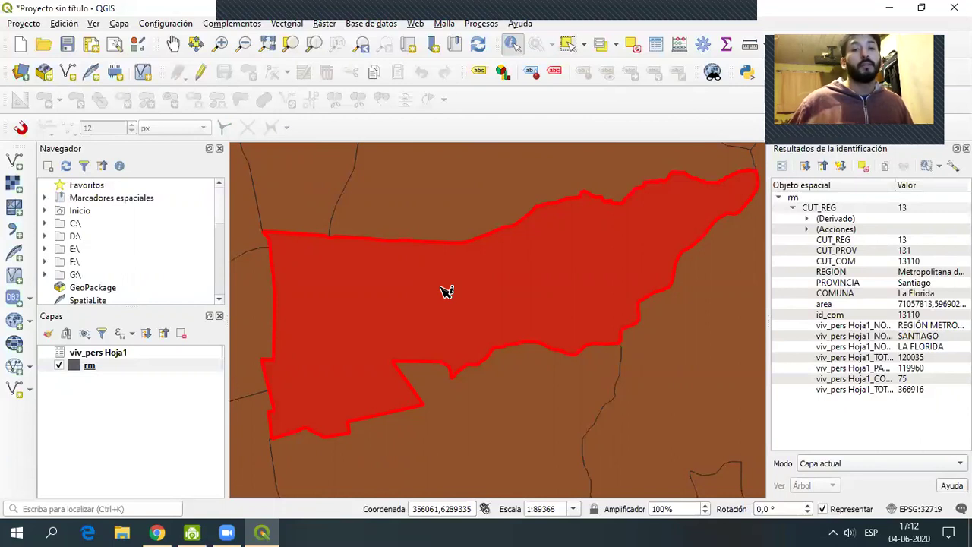
scroll(581, 278, down, 7)
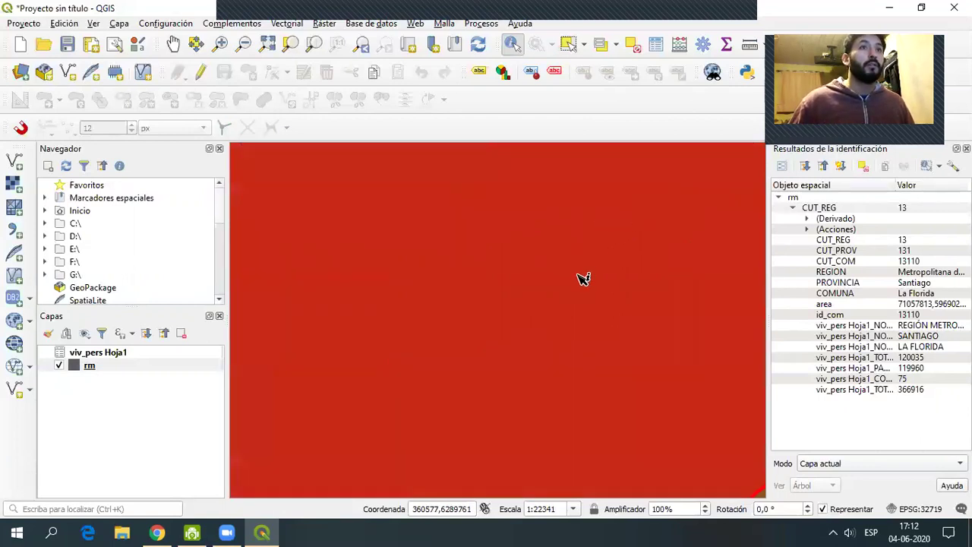
scroll(582, 277, up, 3)
click(699, 199)
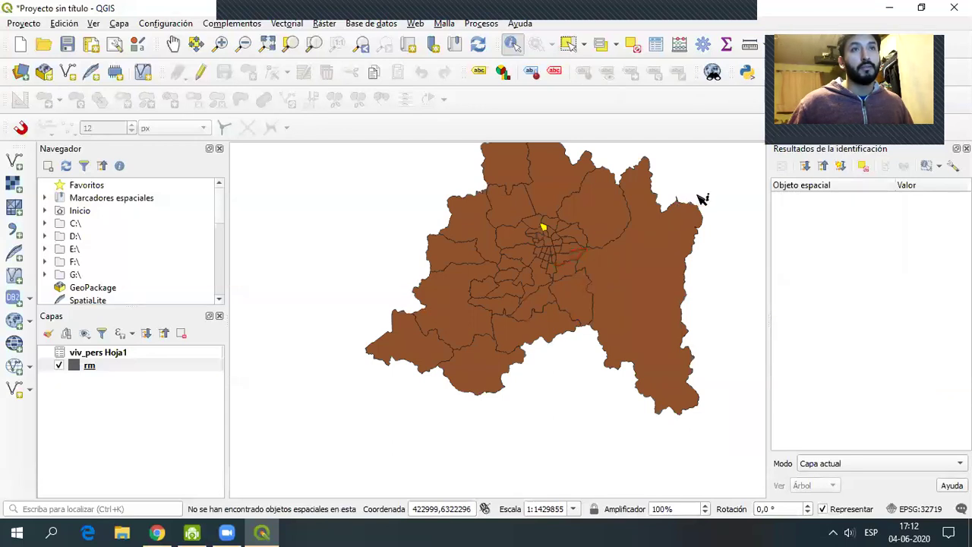
drag(525, 236, 425, 285)
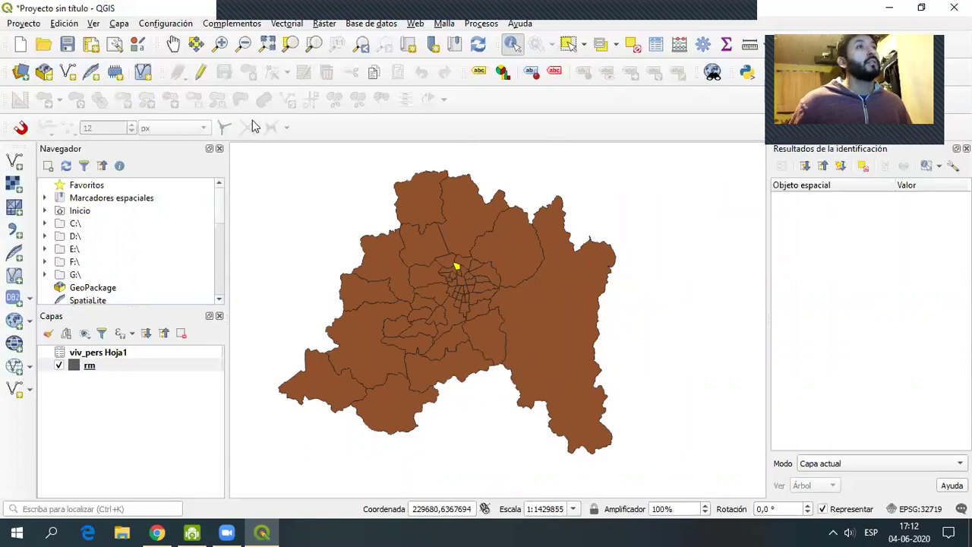
- Add the Condominios.xlsx table from the lab 5 - copia folder to the project as a vector layer
click(15, 163)
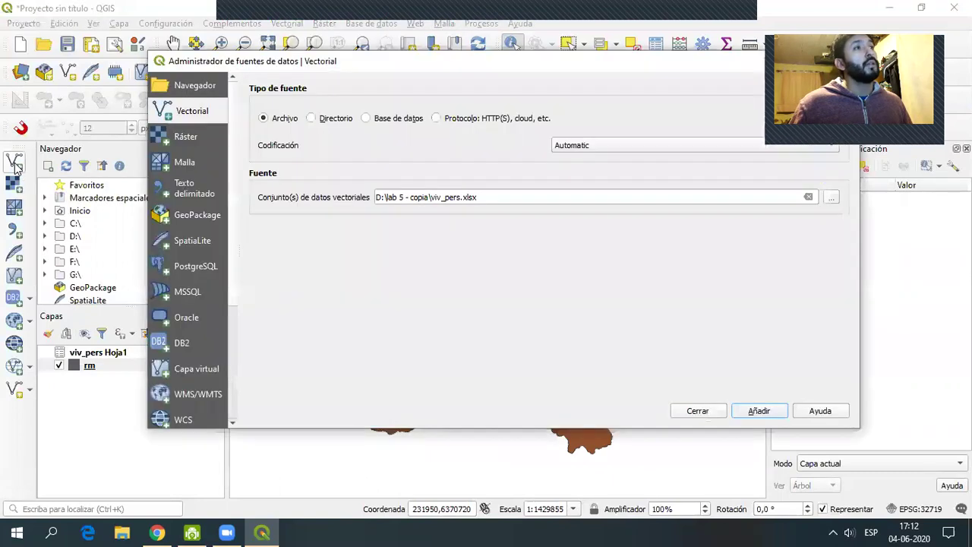
click(832, 197)
click(311, 174)
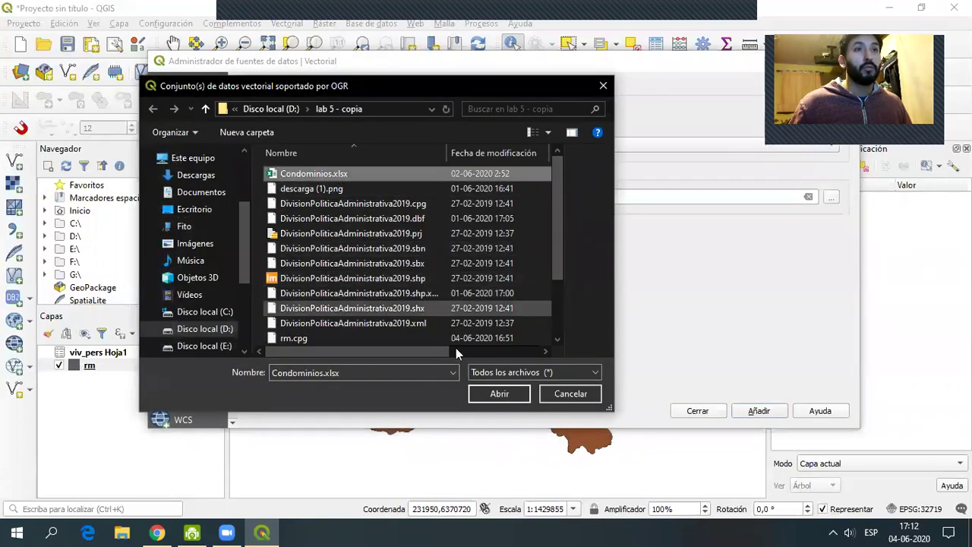
click(488, 397)
click(757, 411)
click(689, 412)
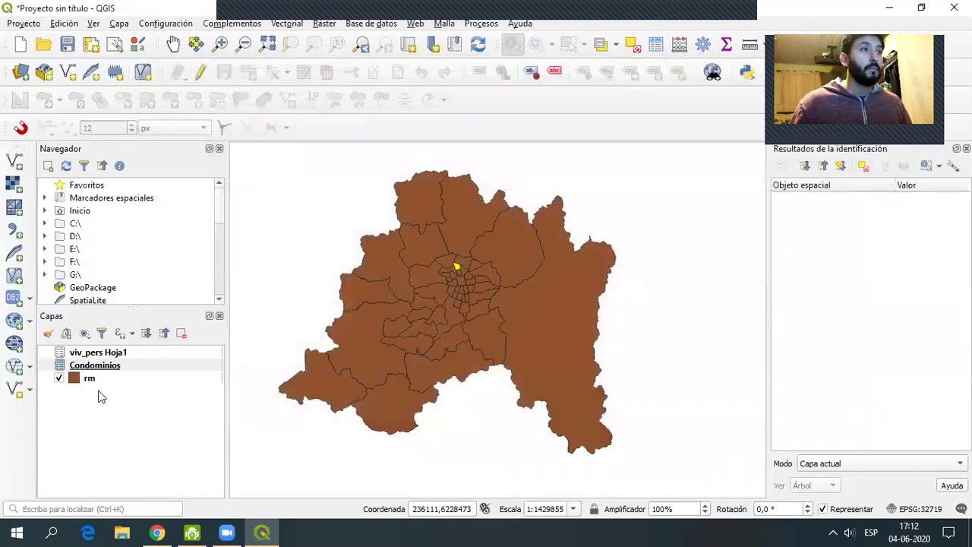
- Open the attribute table of Condominios and look through its NUM_PISOS records from first to last
right_click(98, 365)
click(192, 272)
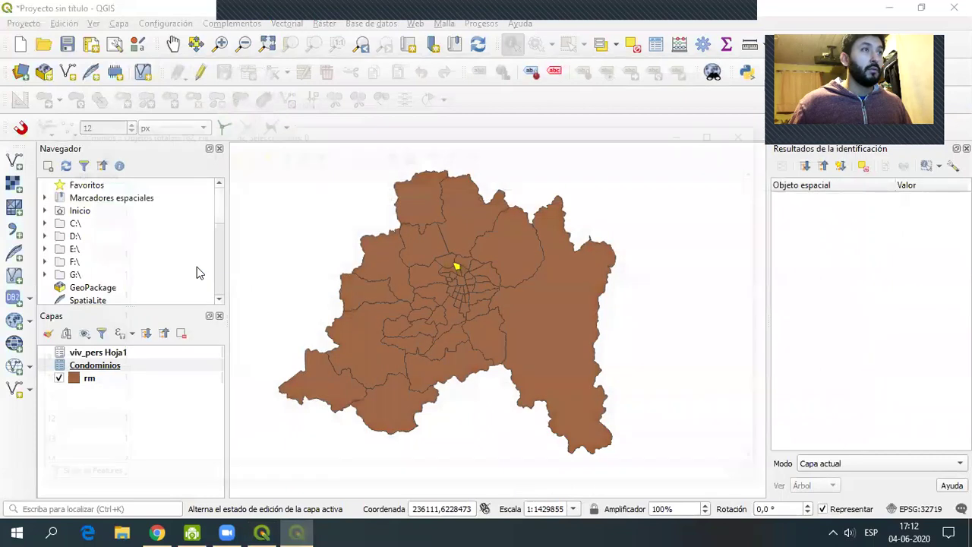
key(F6)
drag(245, 135, 268, 55)
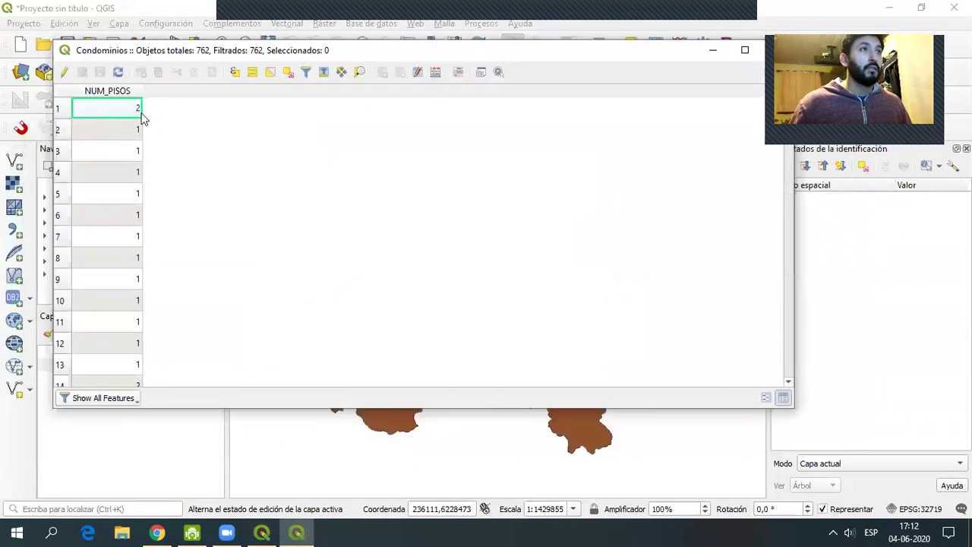
drag(451, 53, 423, 91)
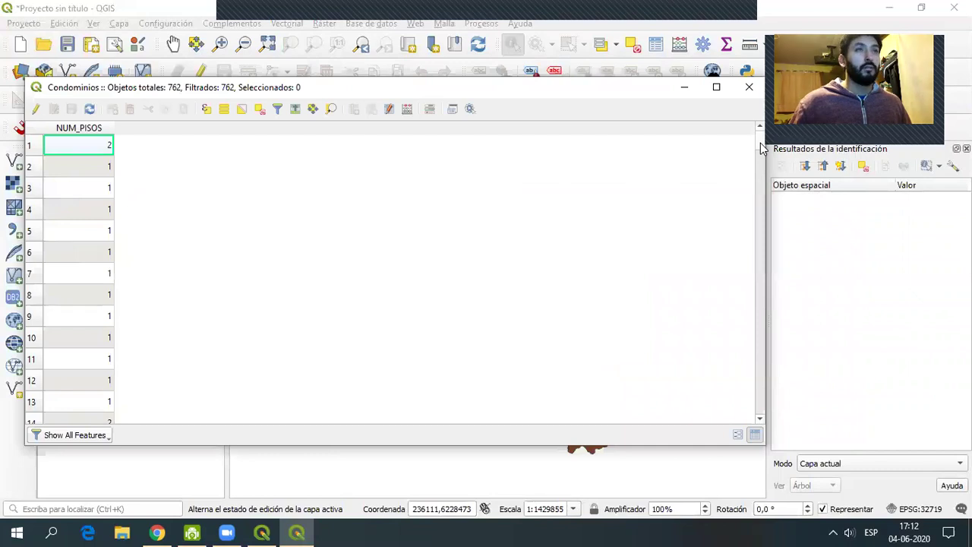
drag(759, 142, 768, 421)
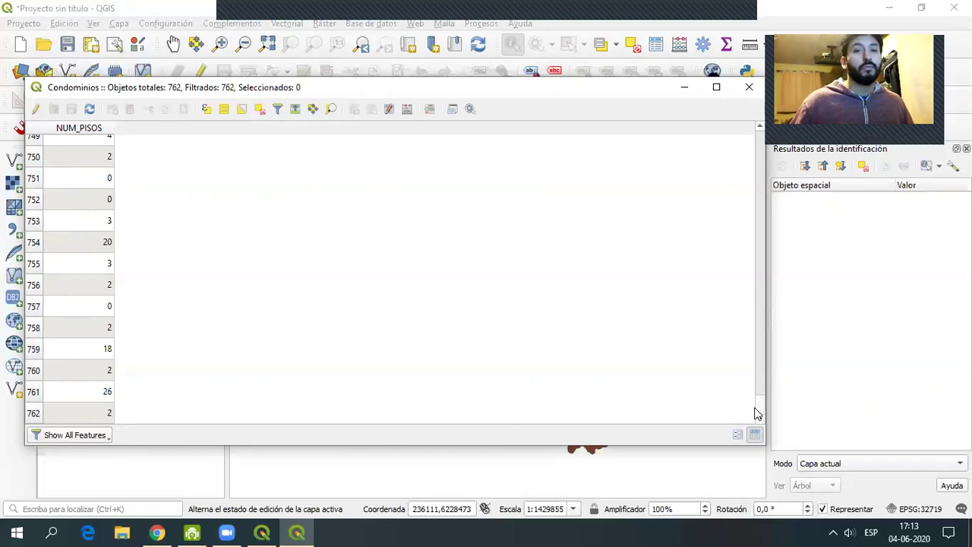
drag(759, 410, 777, 137)
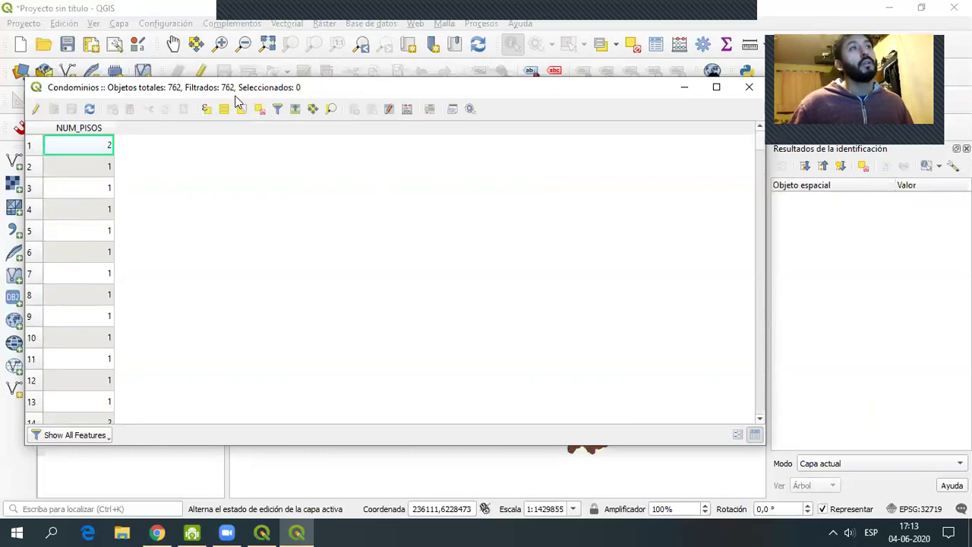
- Select the Condominios records that satisfy the expression "NUM_PISOS" > 5
drag(236, 93, 399, 79)
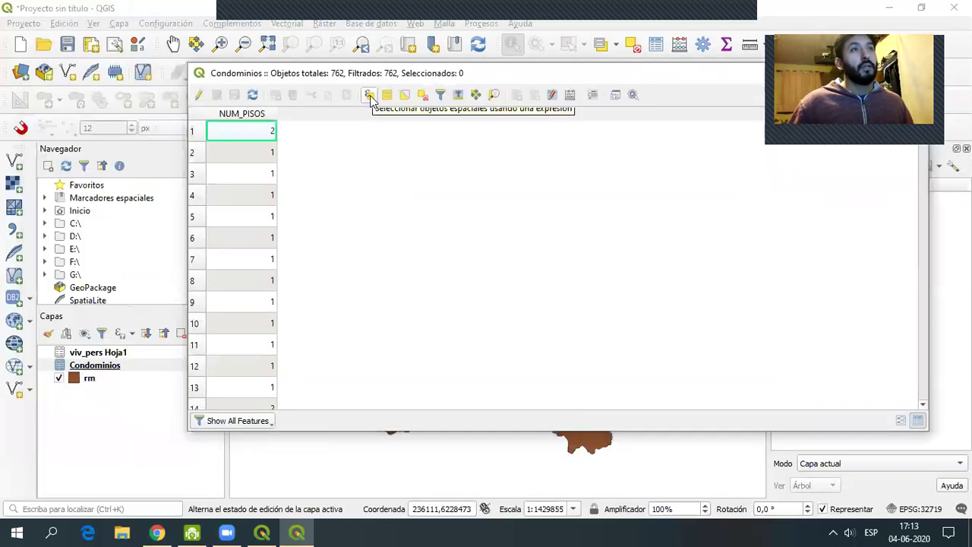
click(369, 97)
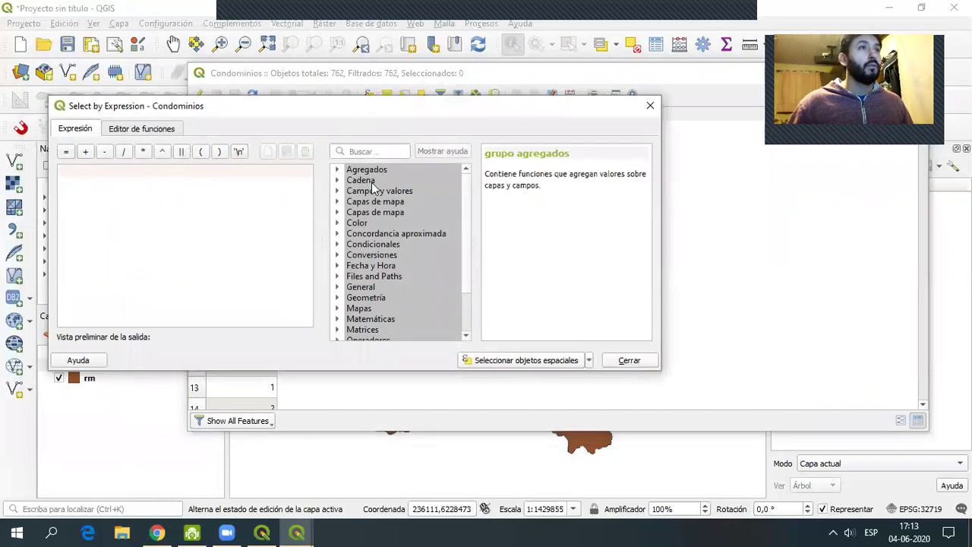
click(337, 191)
double_click(391, 214)
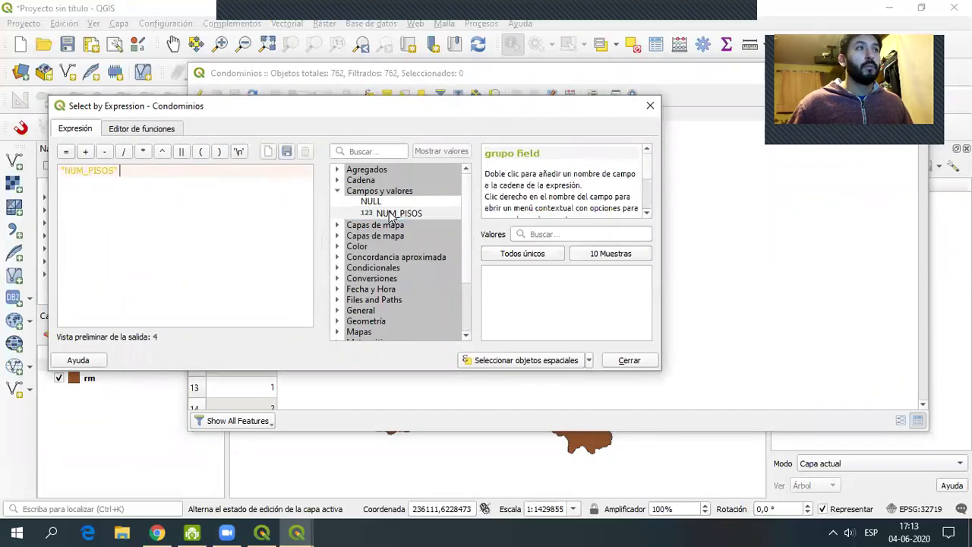
text(>)
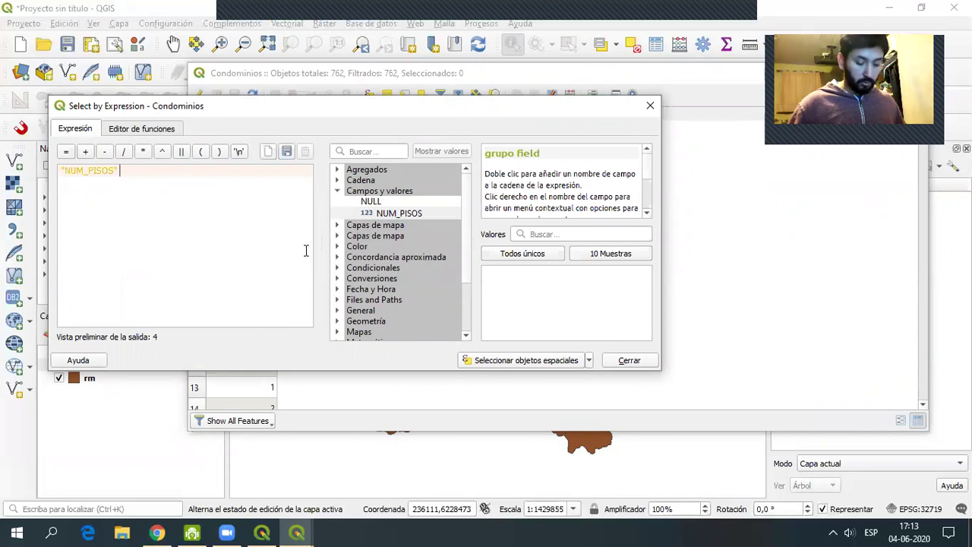
text( 5)
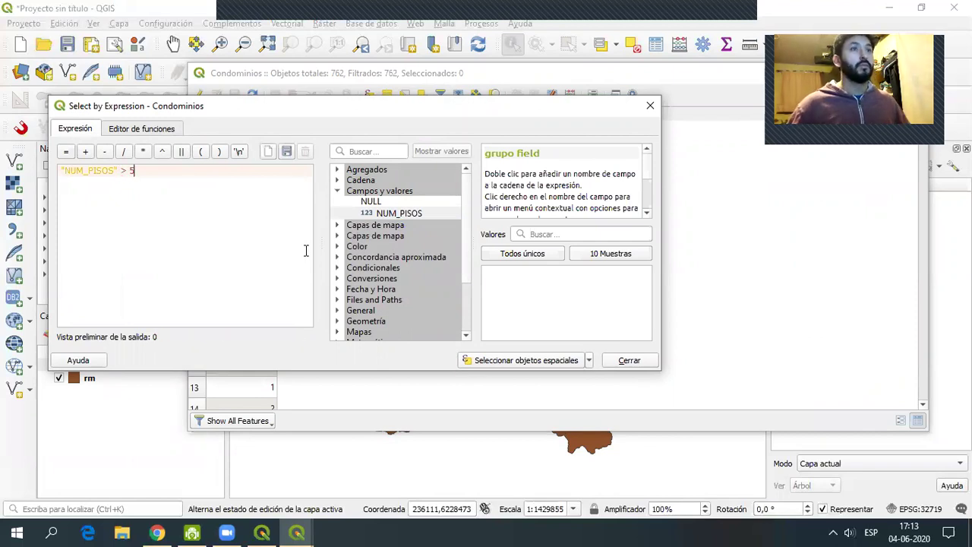
click(558, 365)
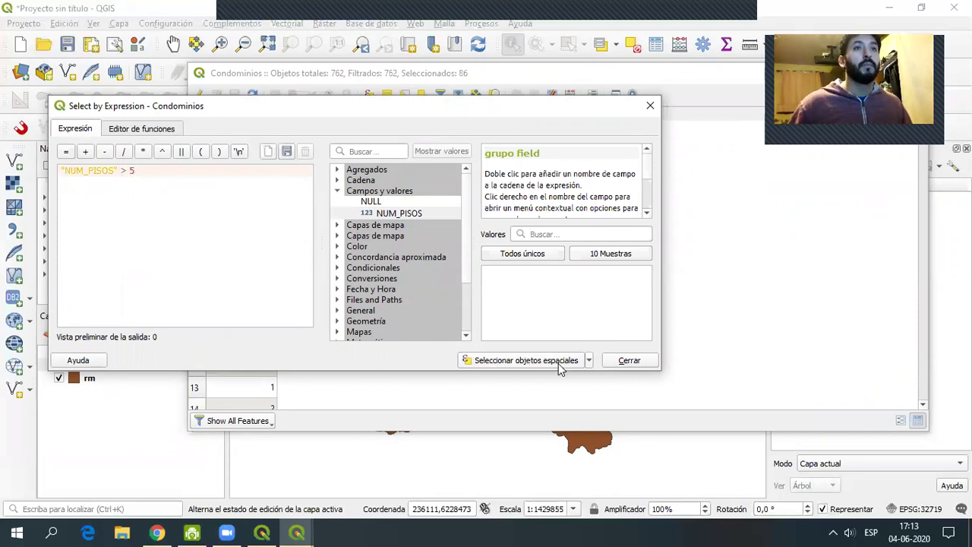
click(630, 361)
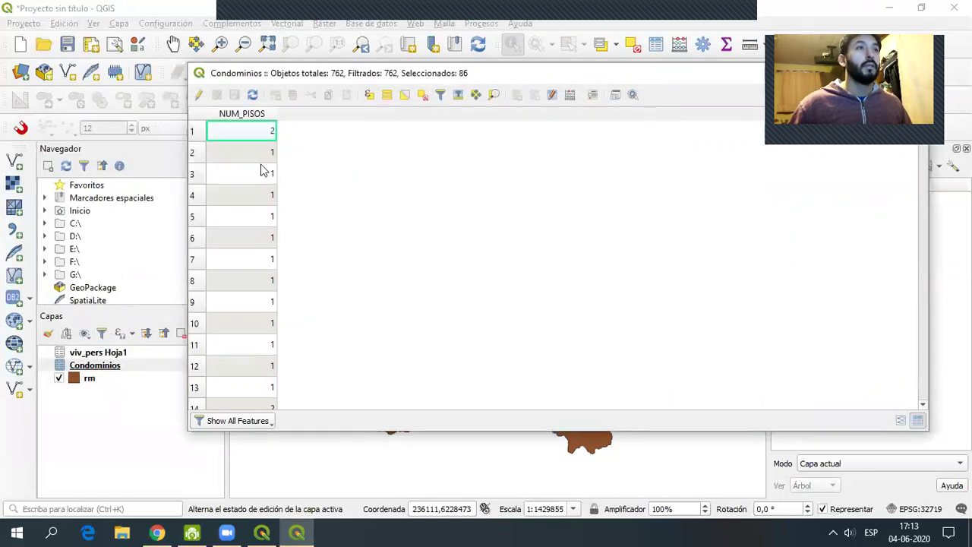
- List the selected Condominios records first, review their floor counts, and close the attribute table
click(459, 96)
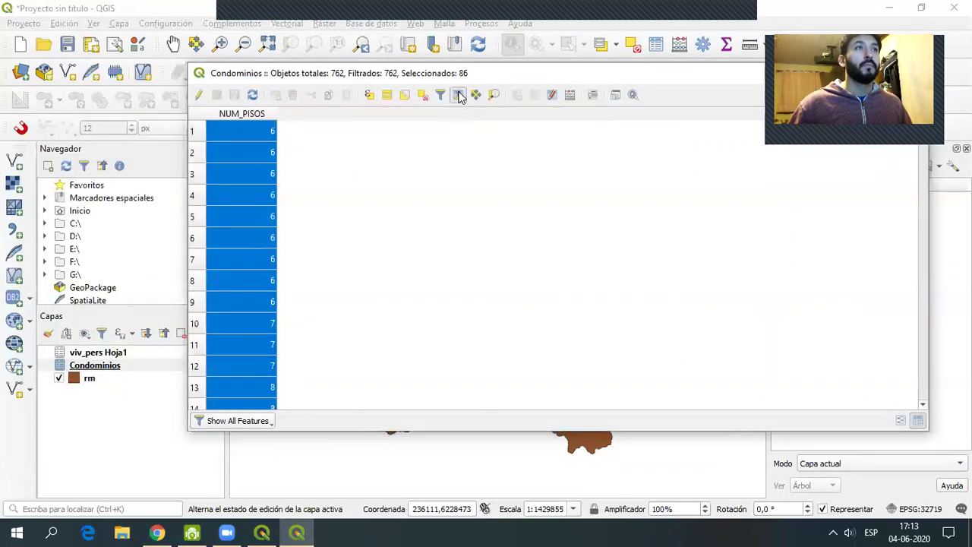
drag(459, 78, 293, 59)
mouse_move(759, 143)
mouse_down()
mouse_move(756, 207)
mouse_move(757, 139)
mouse_up()
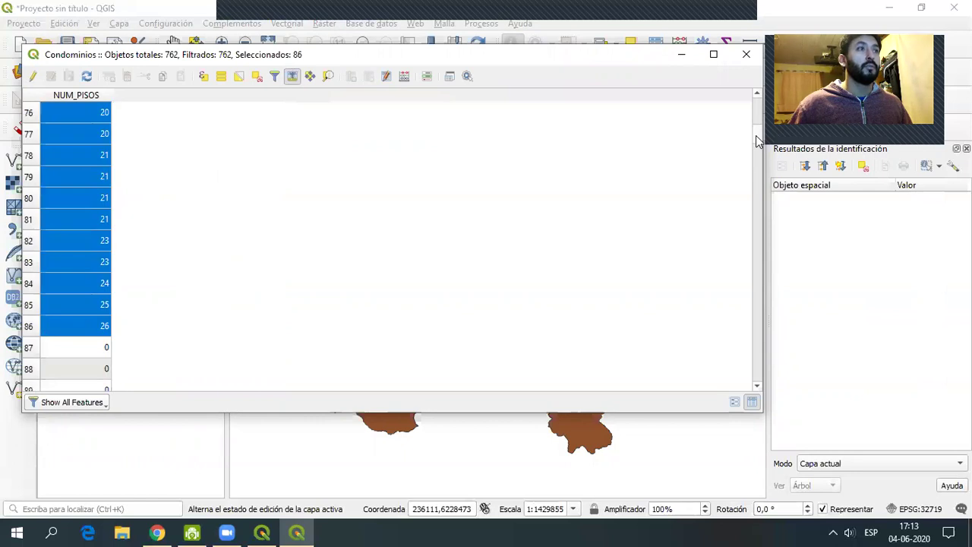
click(746, 55)
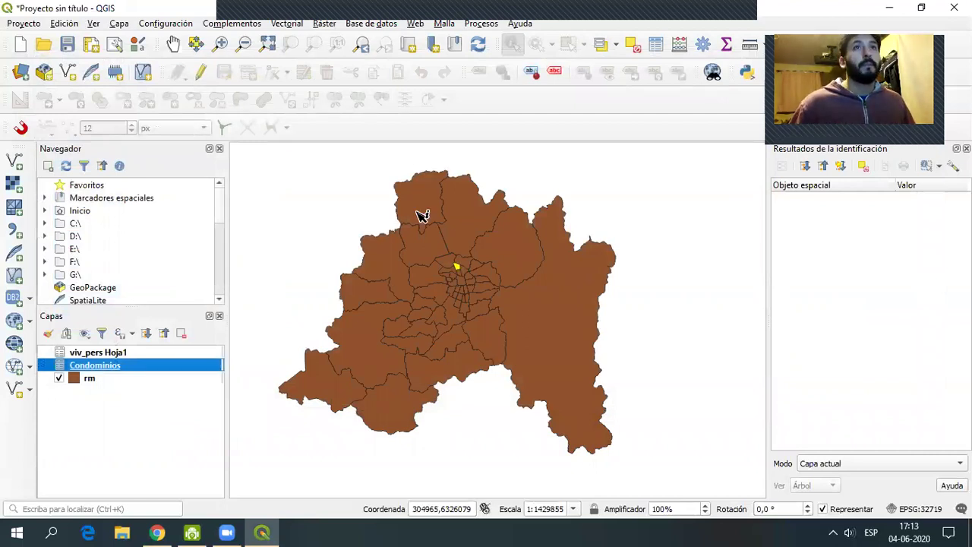
- Show the statistics of the NUM_PISOS field of Condominios and restrict them to the selected features only
click(726, 47)
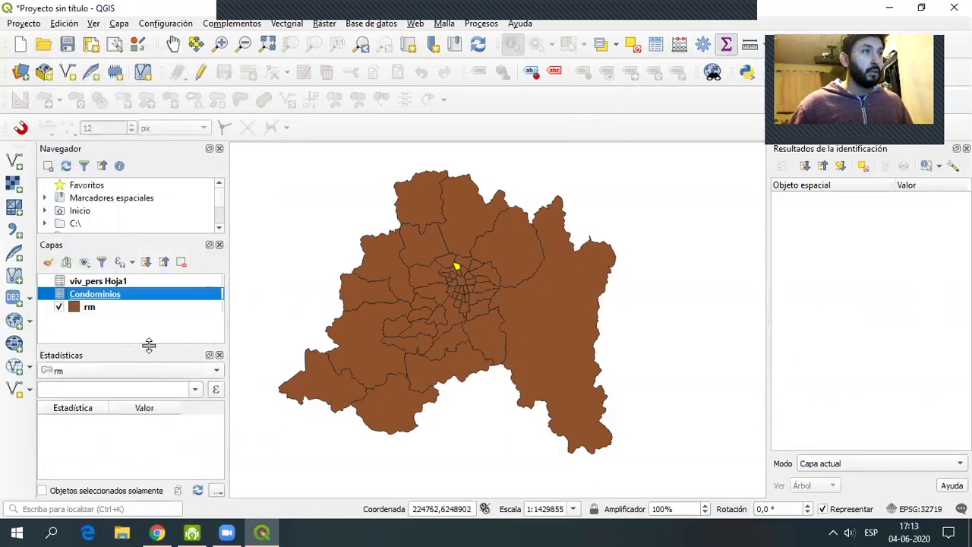
drag(147, 344, 147, 331)
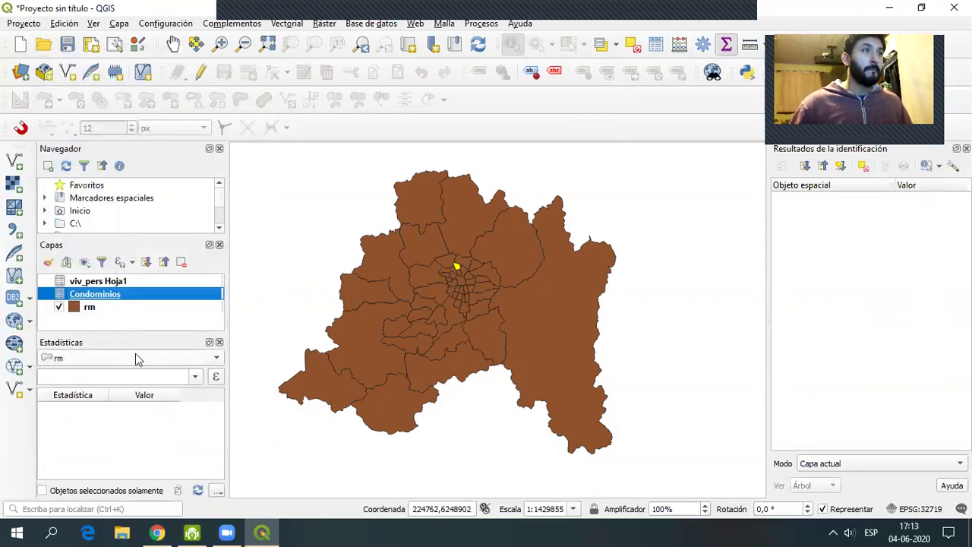
click(215, 360)
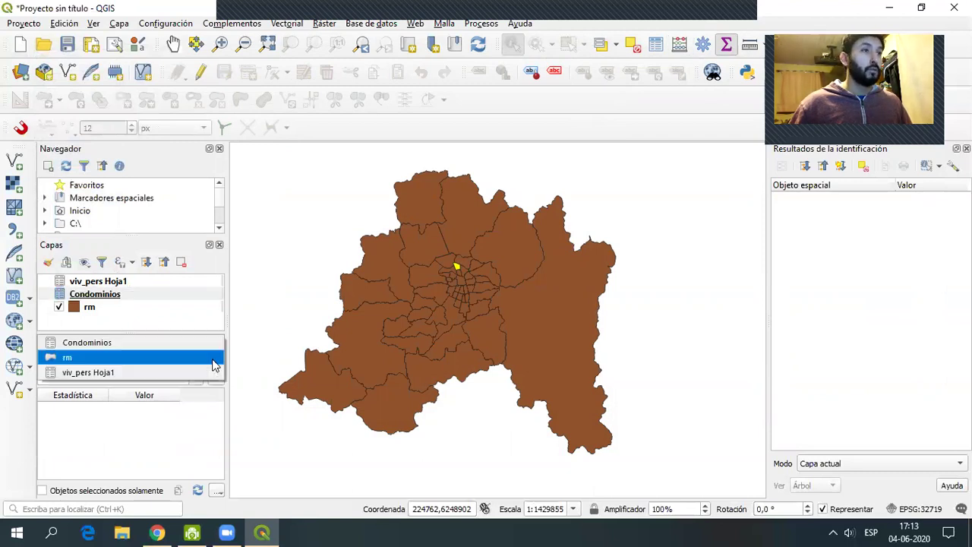
click(119, 343)
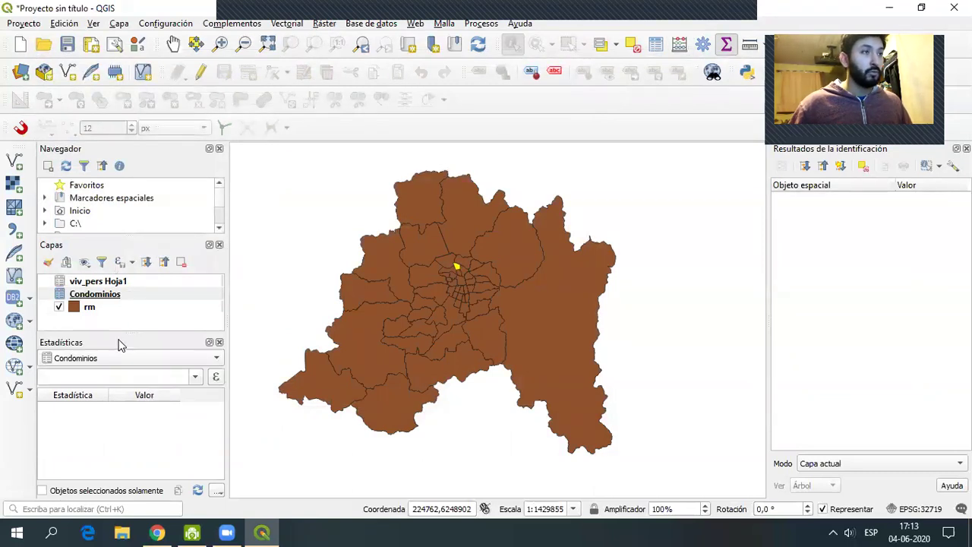
click(196, 378)
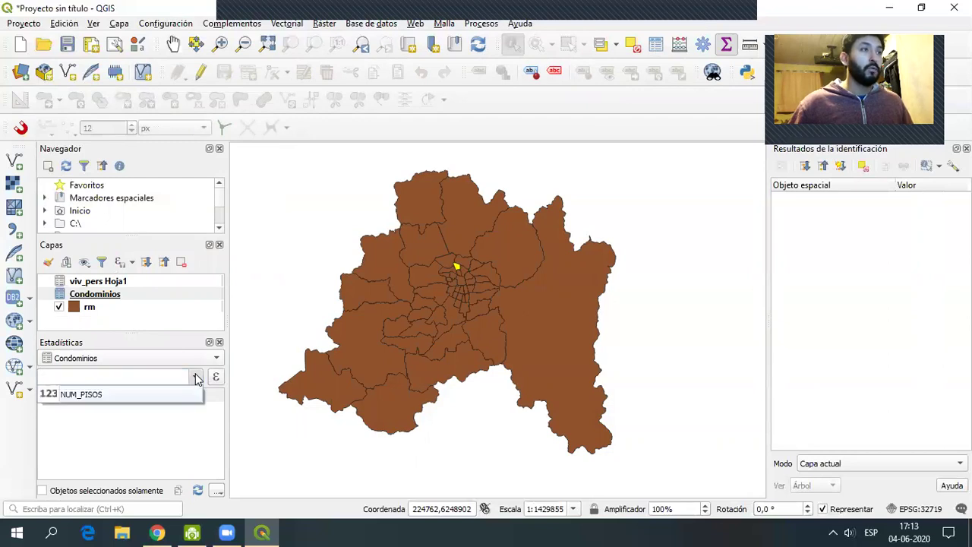
click(94, 394)
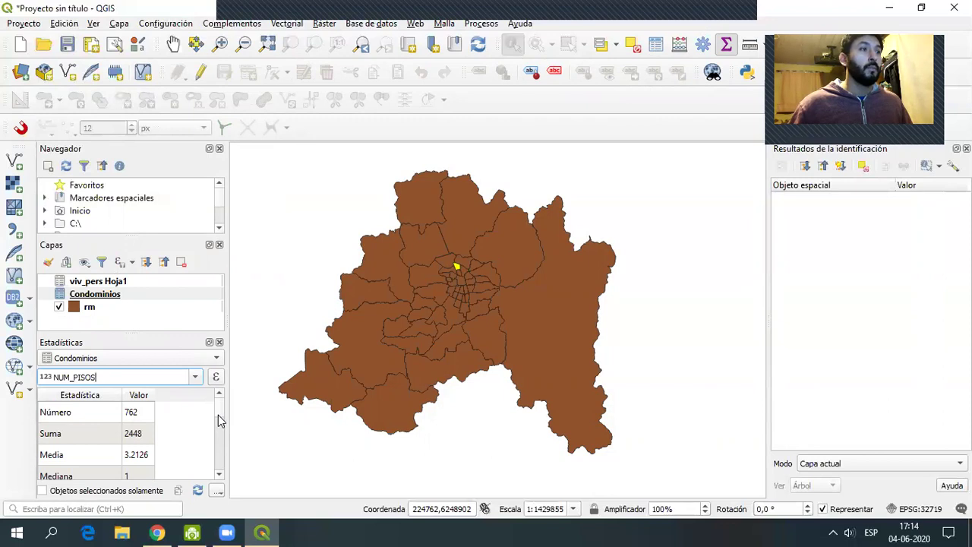
click(42, 491)
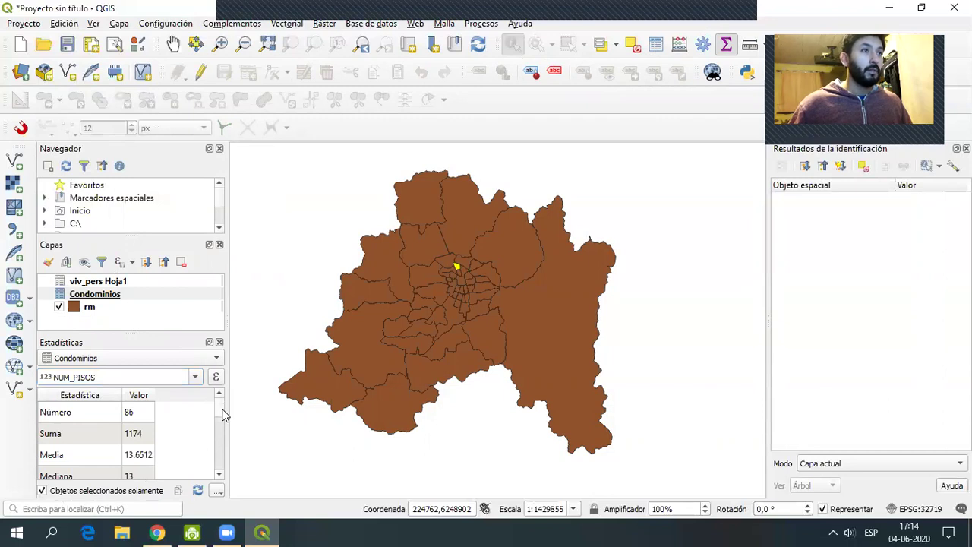
- Enlarge the statistics view, review the NUM_PISOS figures for the selected Condominios records, and close the statistics
drag(190, 331, 190, 297)
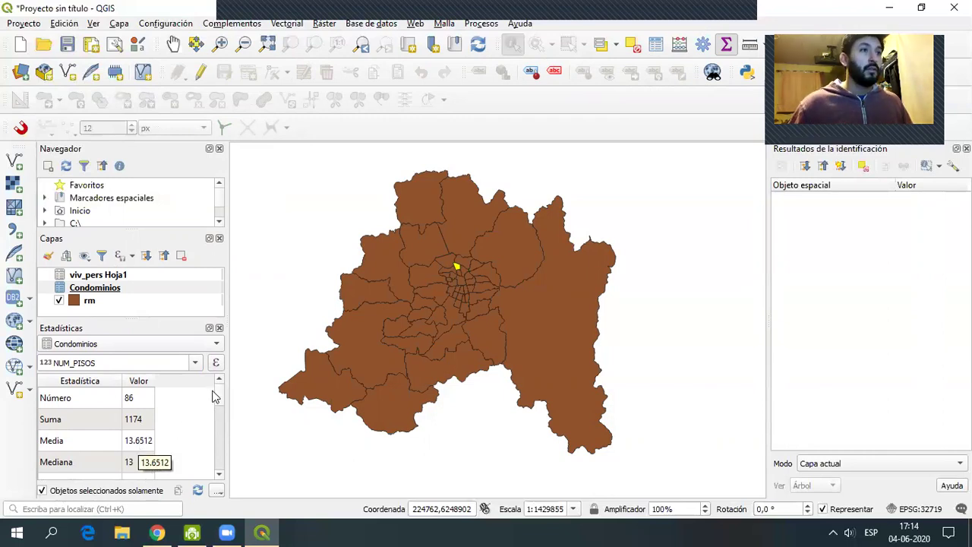
scroll(220, 399, down, 3)
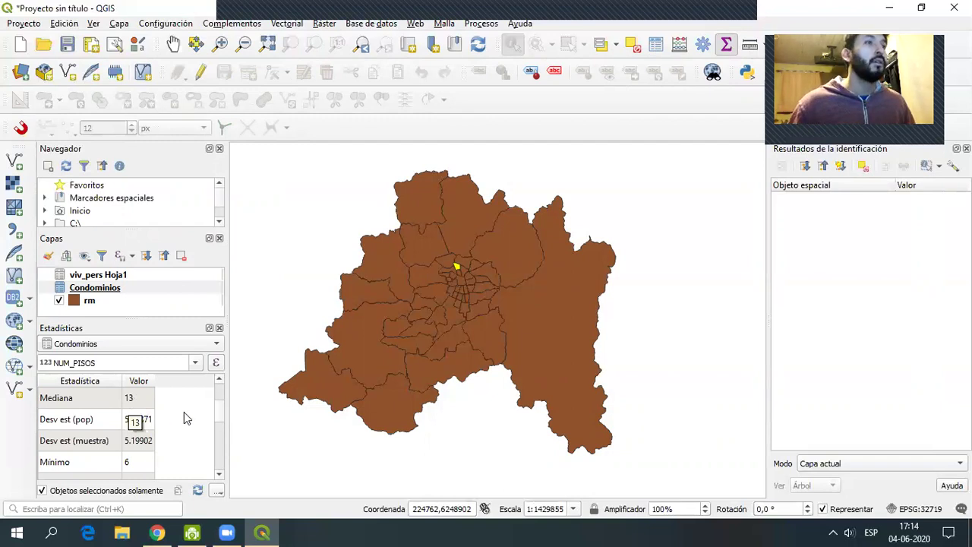
scroll(218, 413, down, 1)
scroll(223, 417, up, 2)
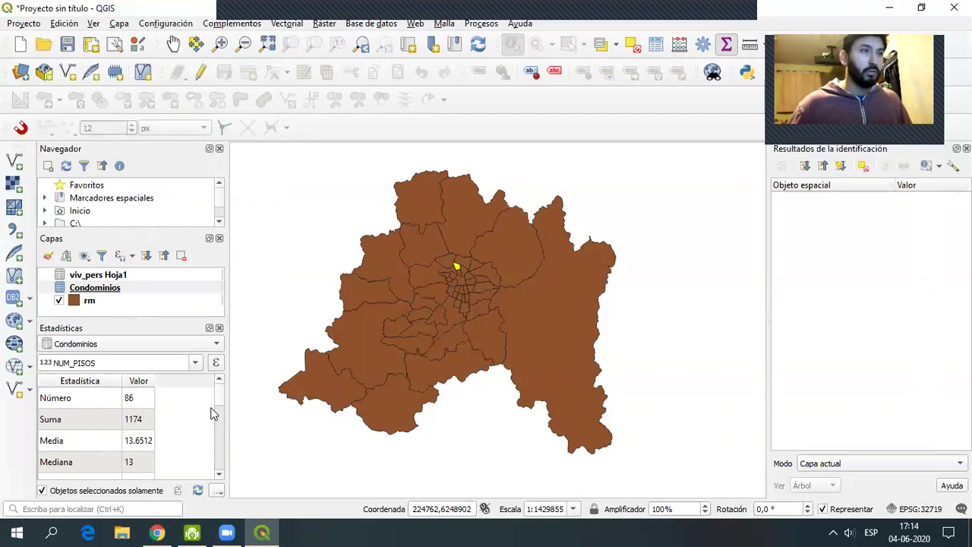
scroll(219, 398, down, 1)
scroll(221, 401, up, 1)
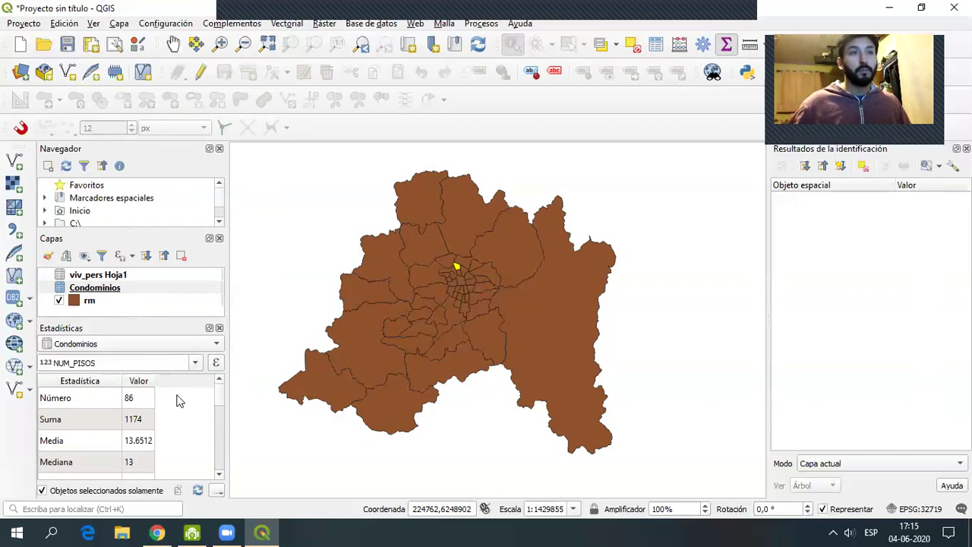
click(219, 328)
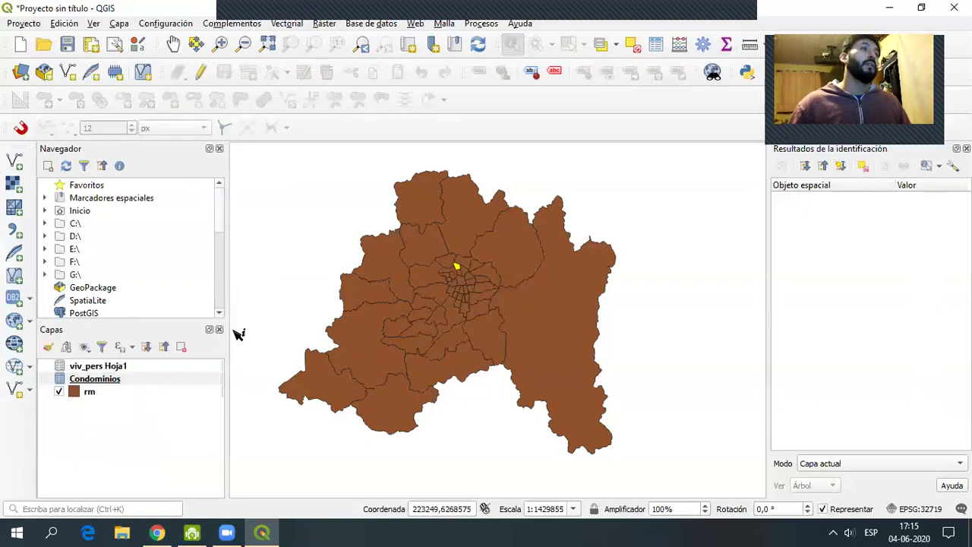
- Make rm the active layer and clear the feature selection
click(314, 249)
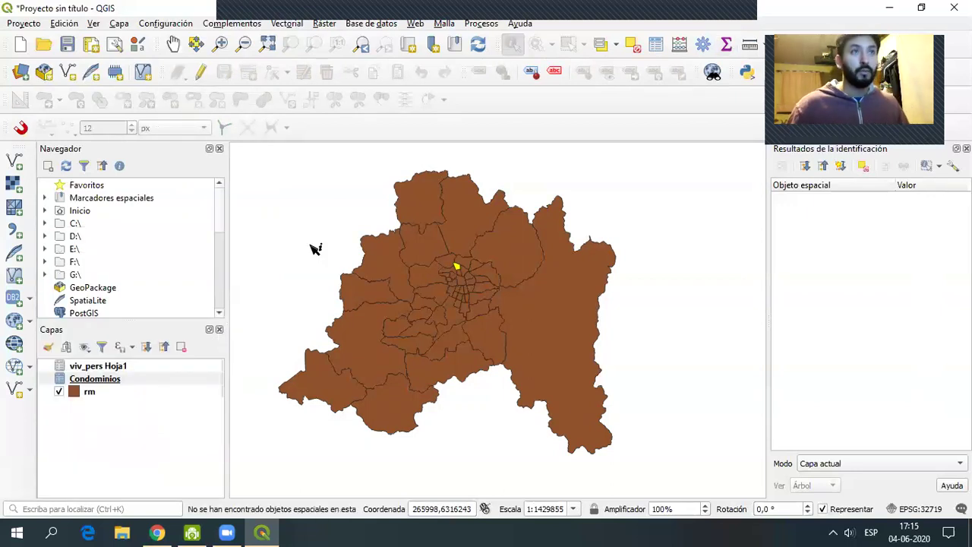
click(91, 391)
click(568, 43)
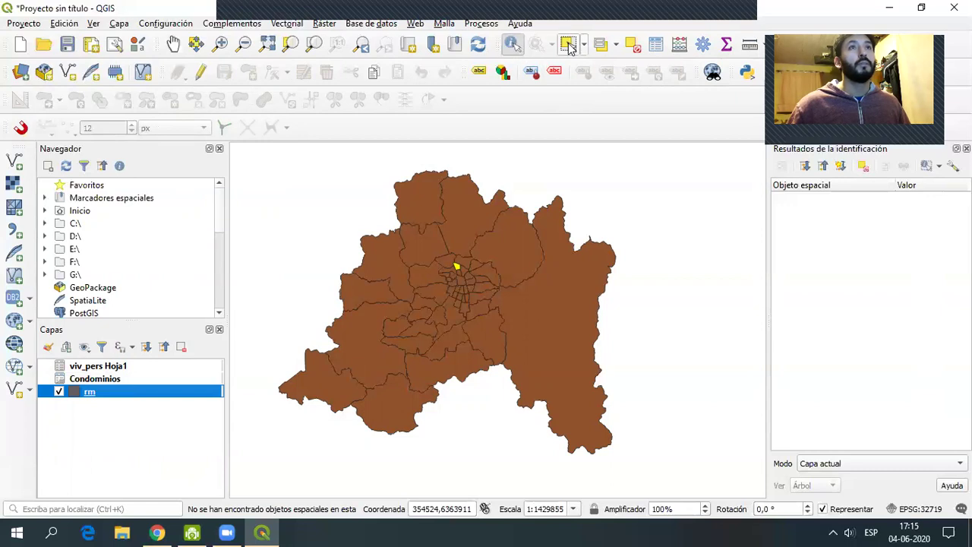
click(633, 45)
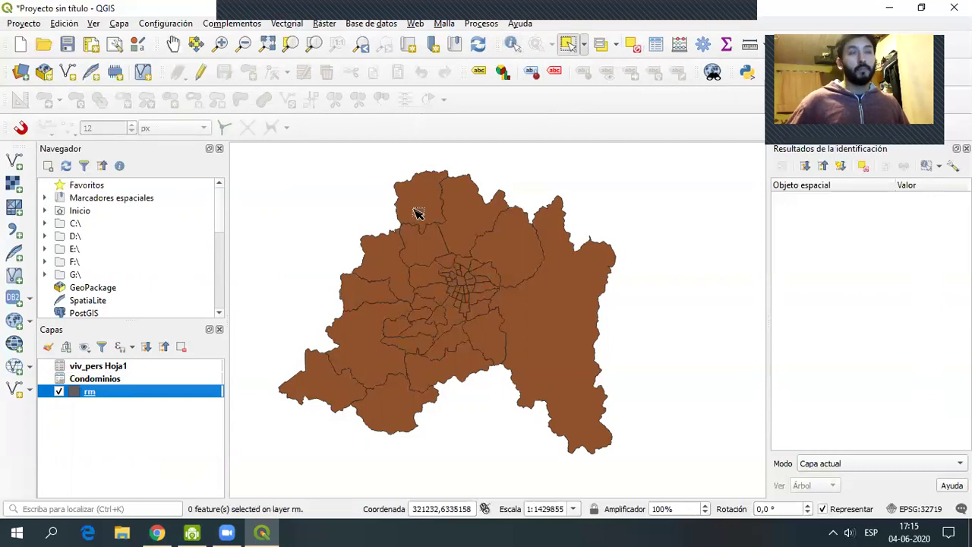
- Open the attribute table of rm, enable editing, and start adding a new field
right_click(93, 393)
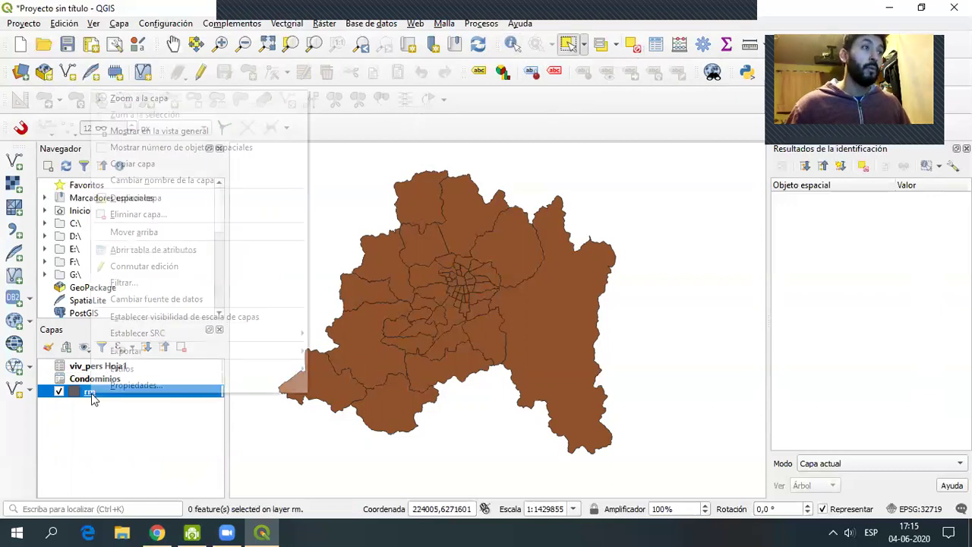
click(172, 255)
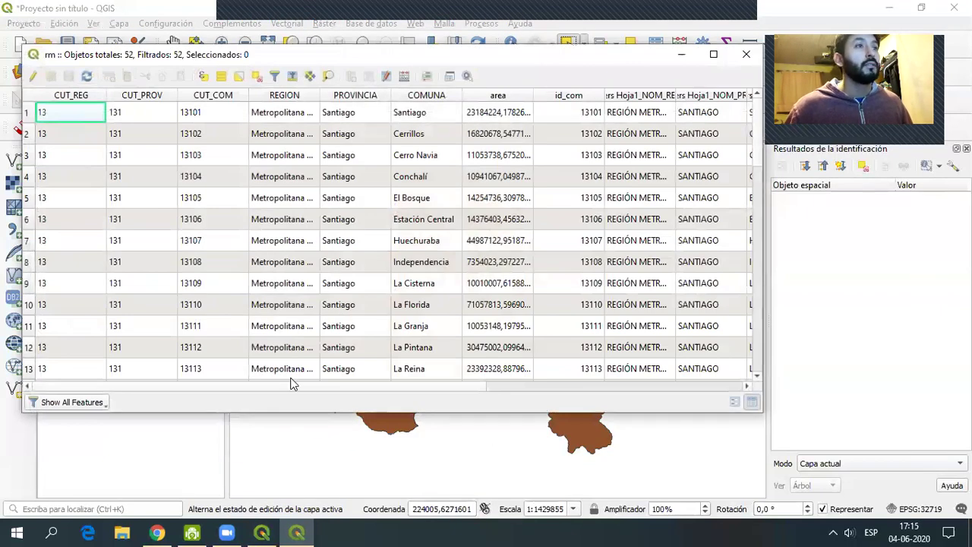
drag(507, 396, 633, 398)
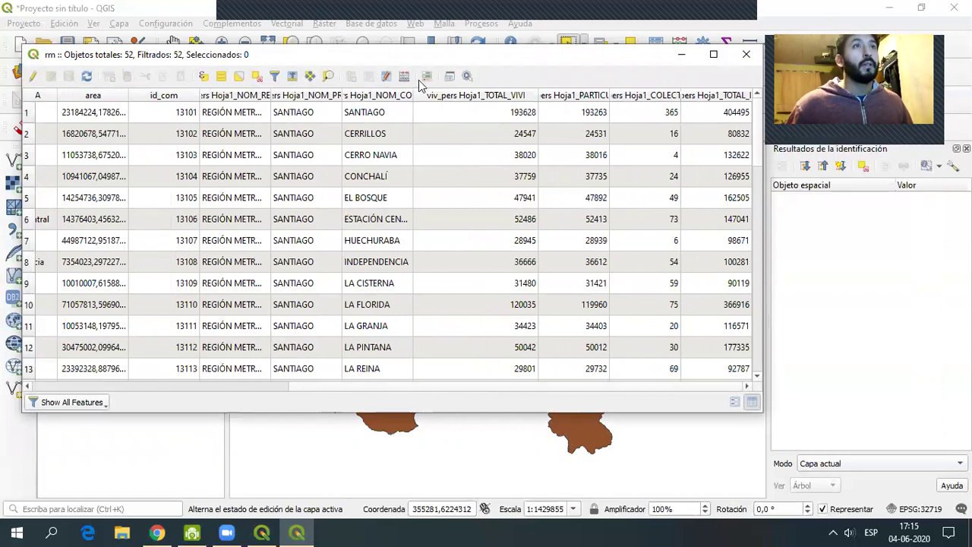
click(30, 79)
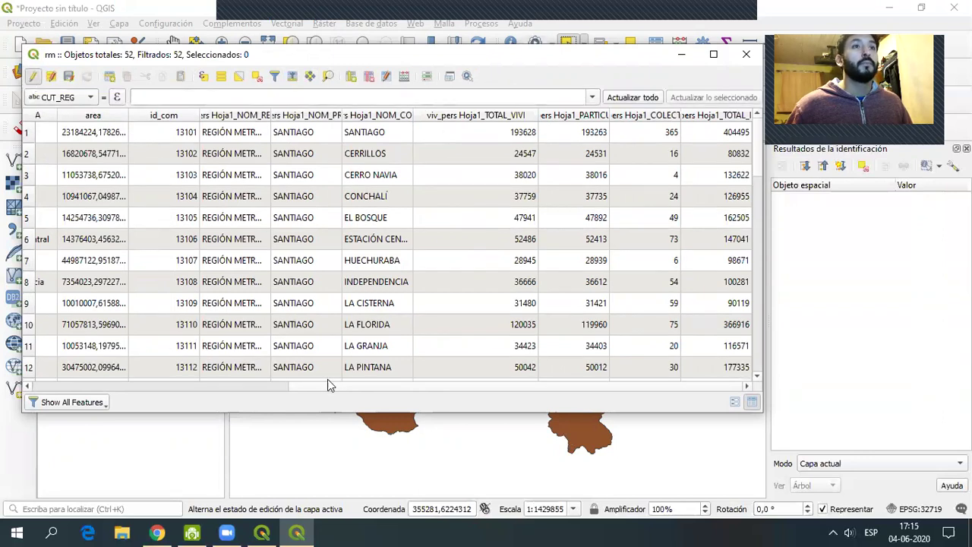
click(351, 77)
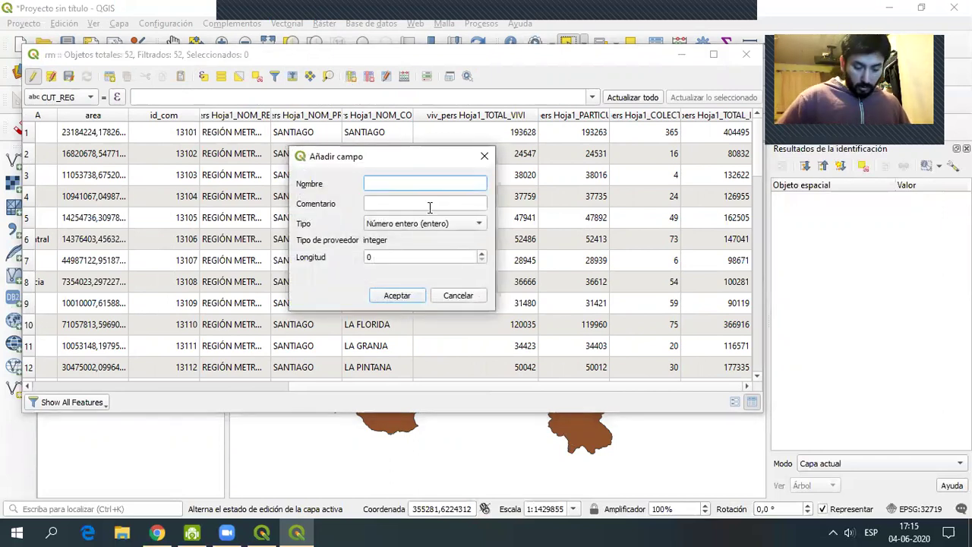
- Open a blank Bloc de notas document and move its window up over the attribute table
click(51, 531)
text(blo)
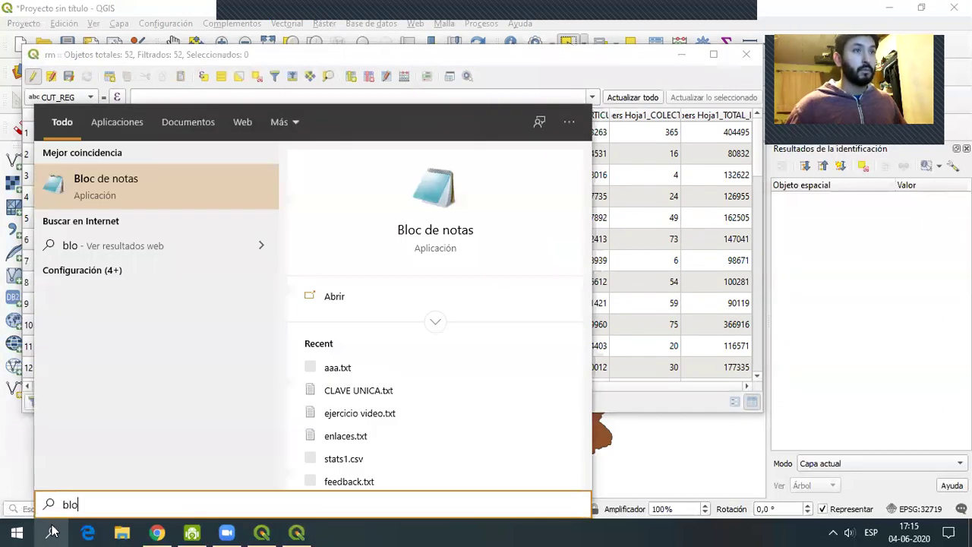
click(450, 196)
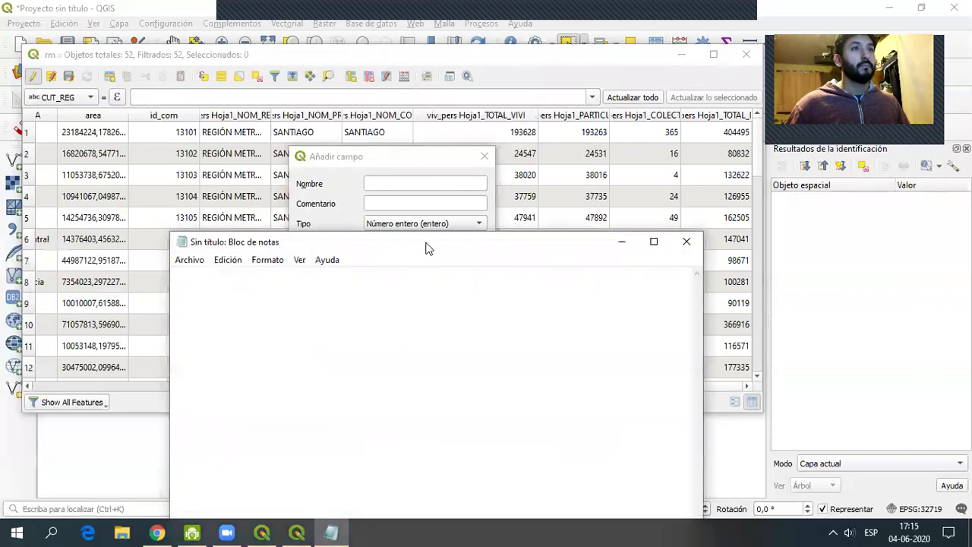
drag(421, 240, 355, 99)
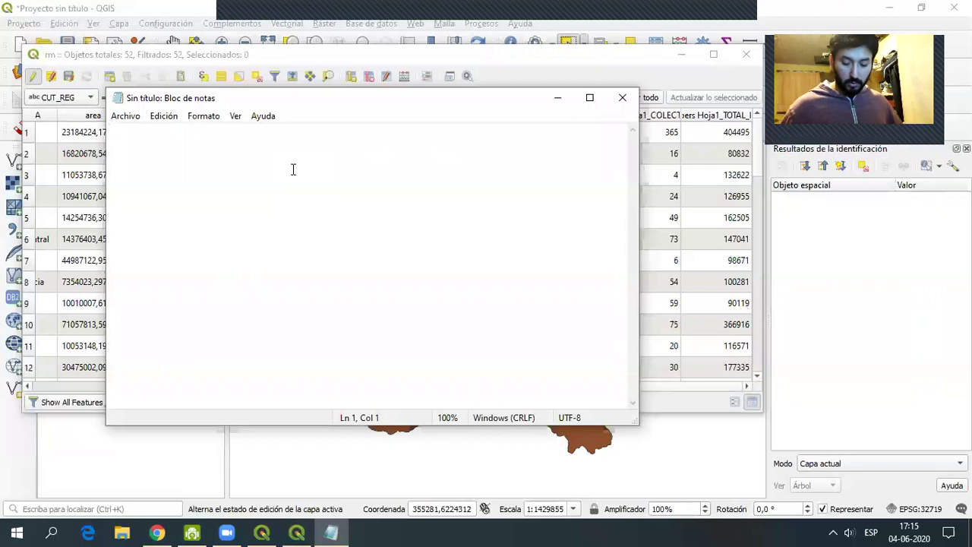
- Write the lines "8 pisos", "2 dormitorios", "10 deptos por piso" and "160 dormitorios en total" in the note
text(8)
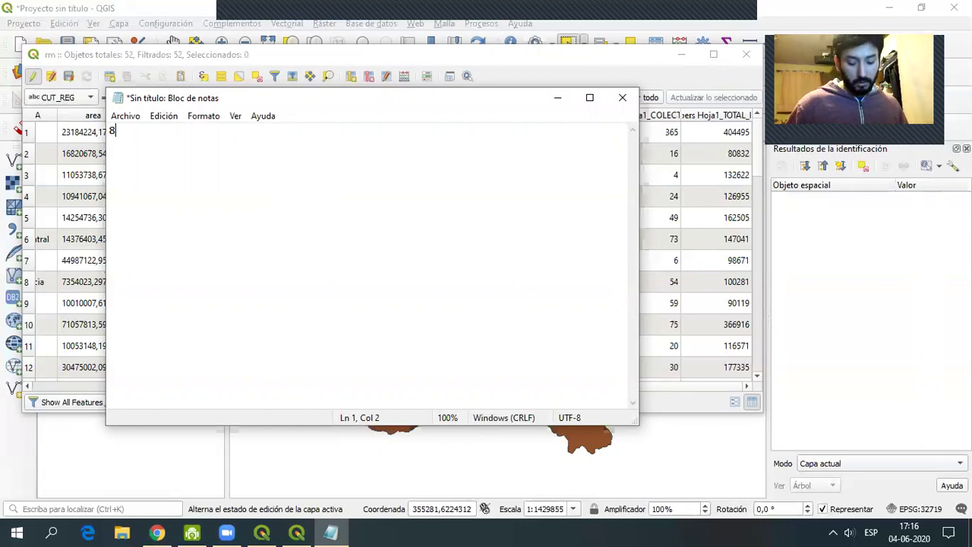
text(pisos)
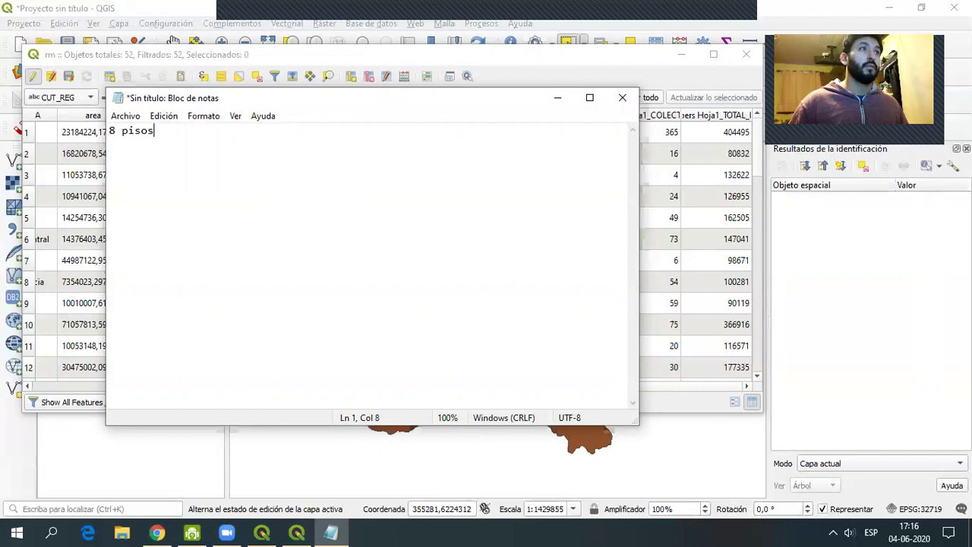
key(Return)
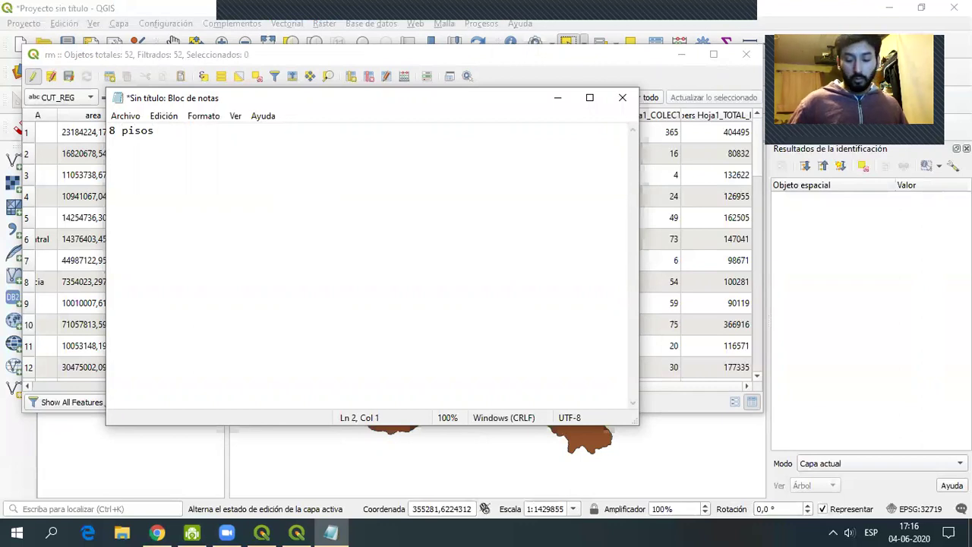
text(2 dormitorios)
key(Return)
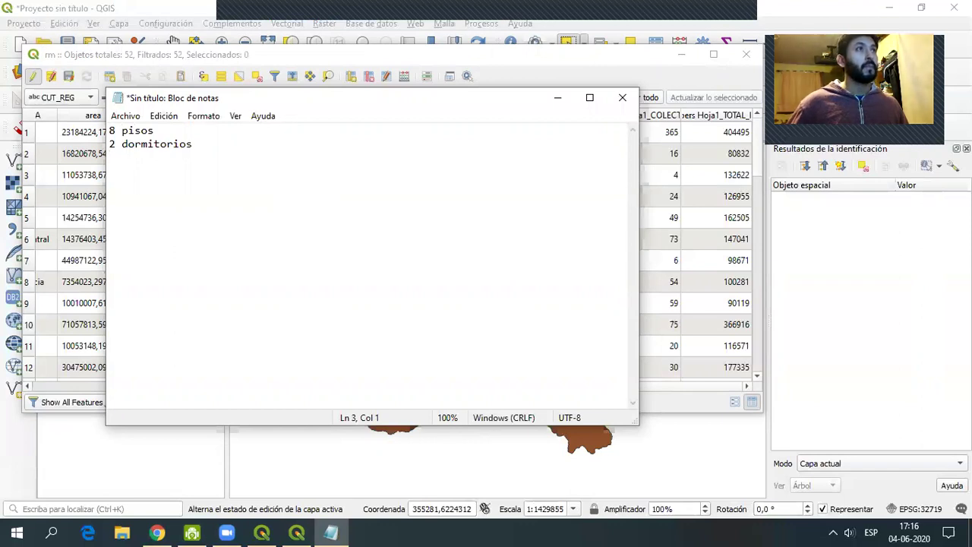
text(10 deptos por piso)
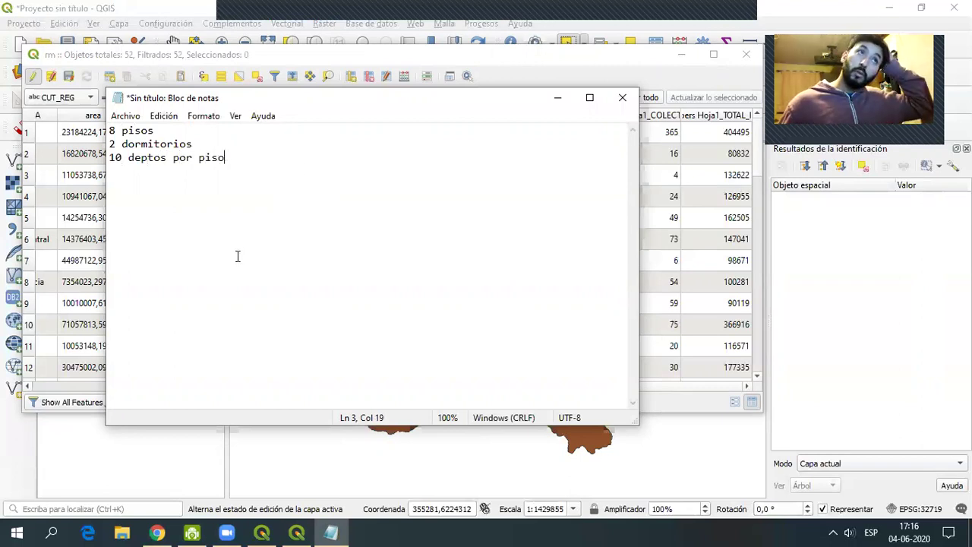
key(Return)
text(1)
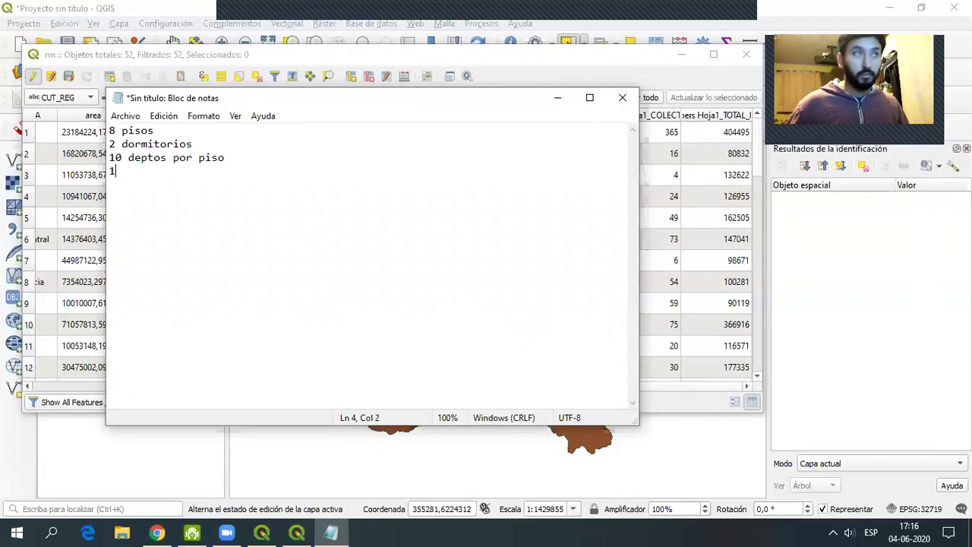
text(60 dormi)
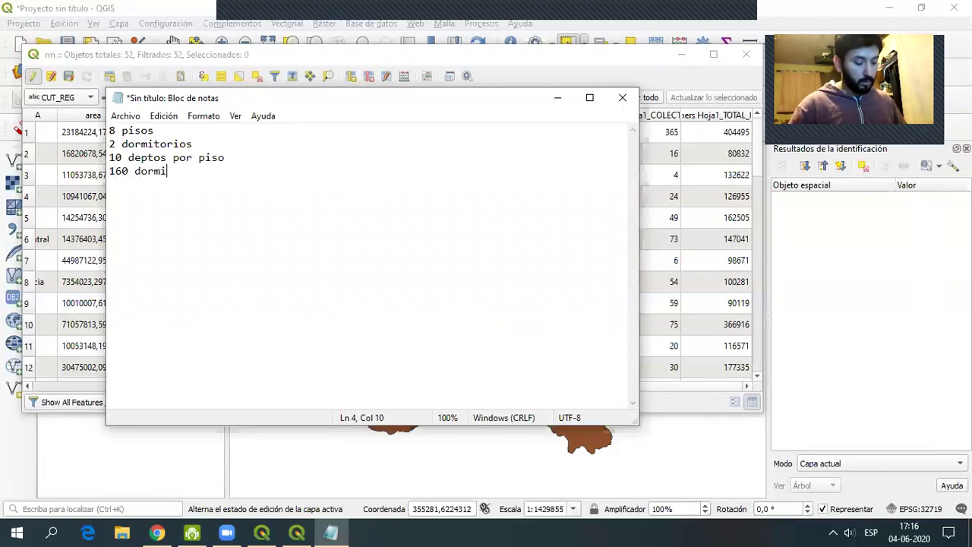
text(torios en total)
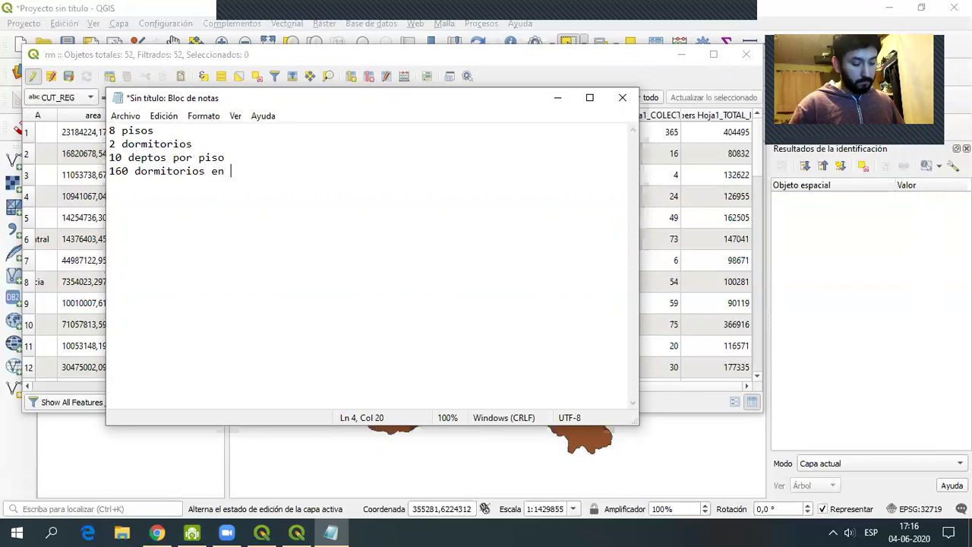
- Insert two blank lines between "10 deptos por piso" and the total, and highlight the three assumption lines
click(253, 163)
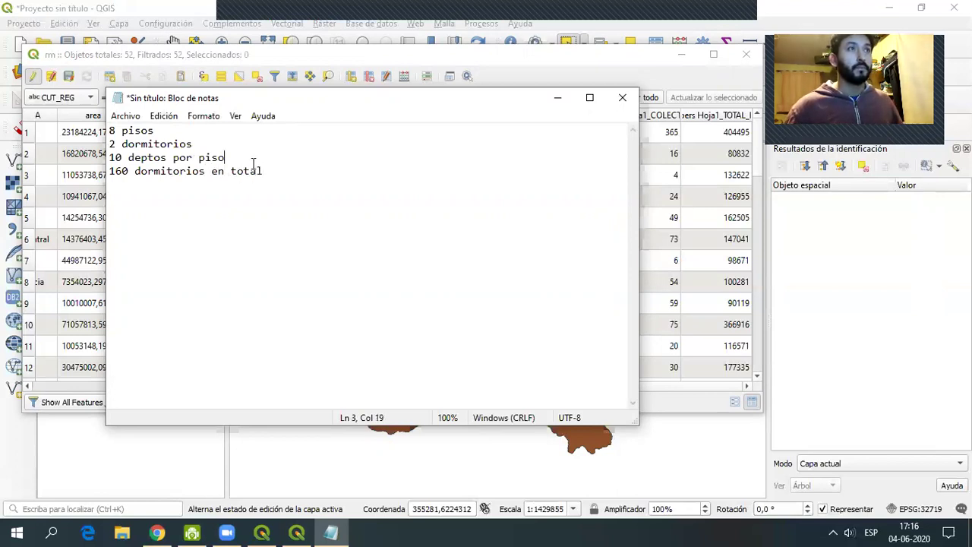
key(Return)
key(Return)
drag(284, 165, 78, 128)
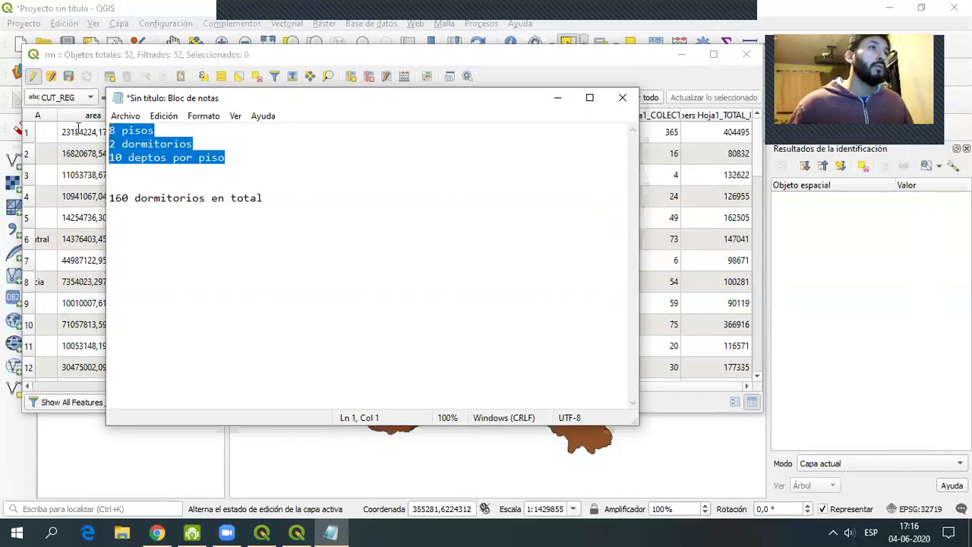
click(218, 199)
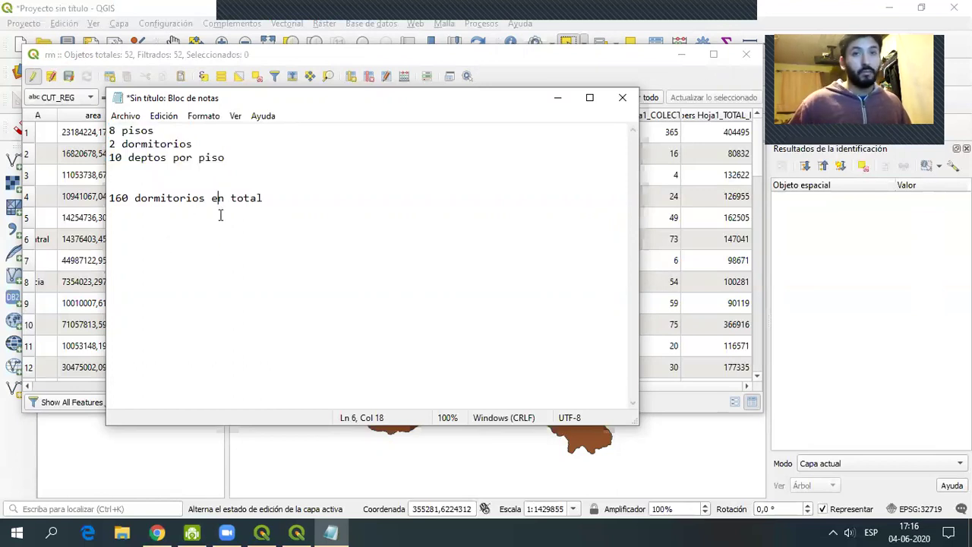
- Add the line "peor de los casos" directly above "160 dormitorios en total" and highlight the number 160
click(218, 183)
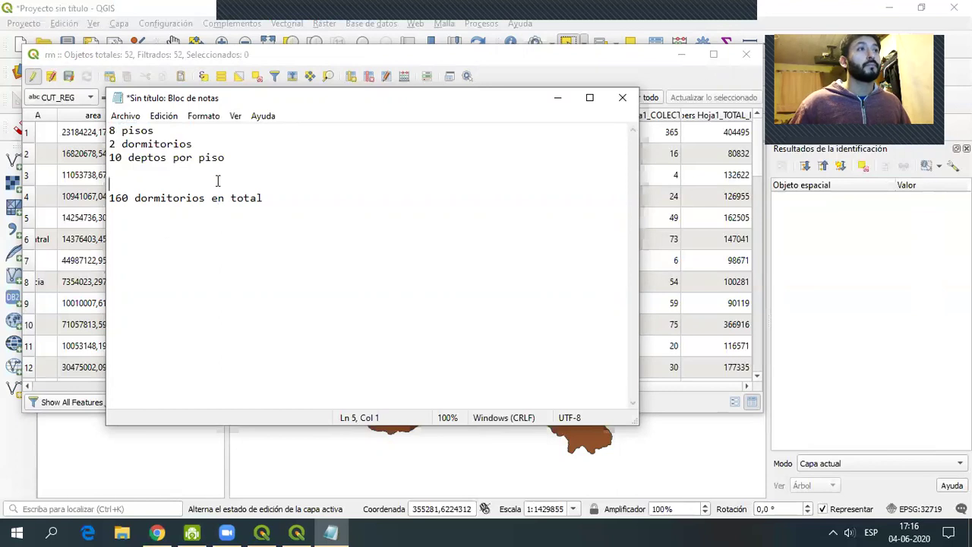
text(pero de los casos)
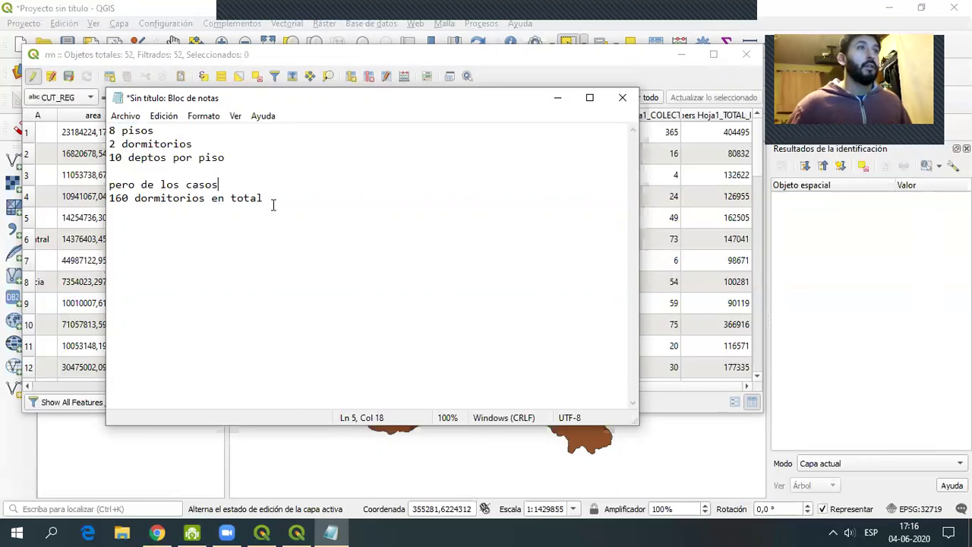
click(129, 183)
key(BackSpace)
text(r)
double_click(120, 198)
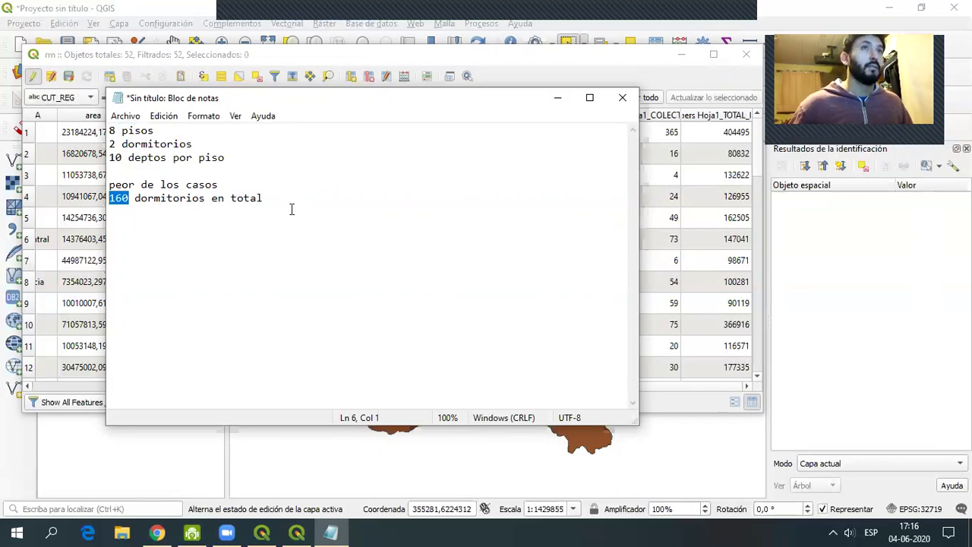
- Put the note away and name the new field of the rm layer "doredipc"
click(556, 101)
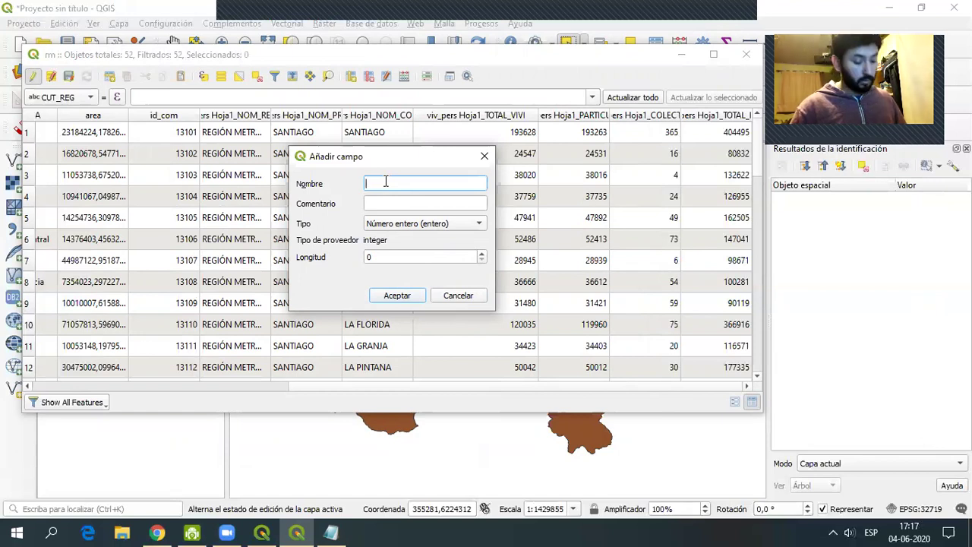
text(dorm)
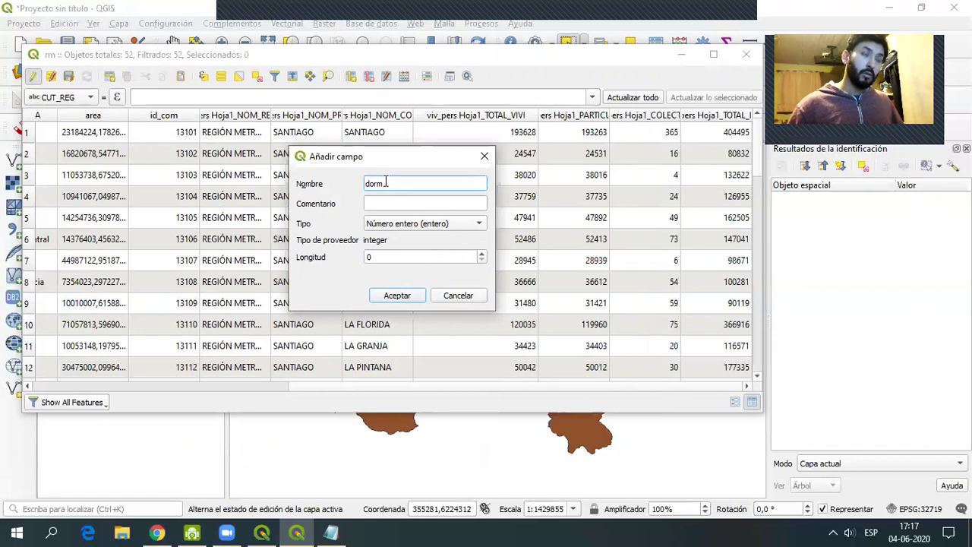
text(_pc)
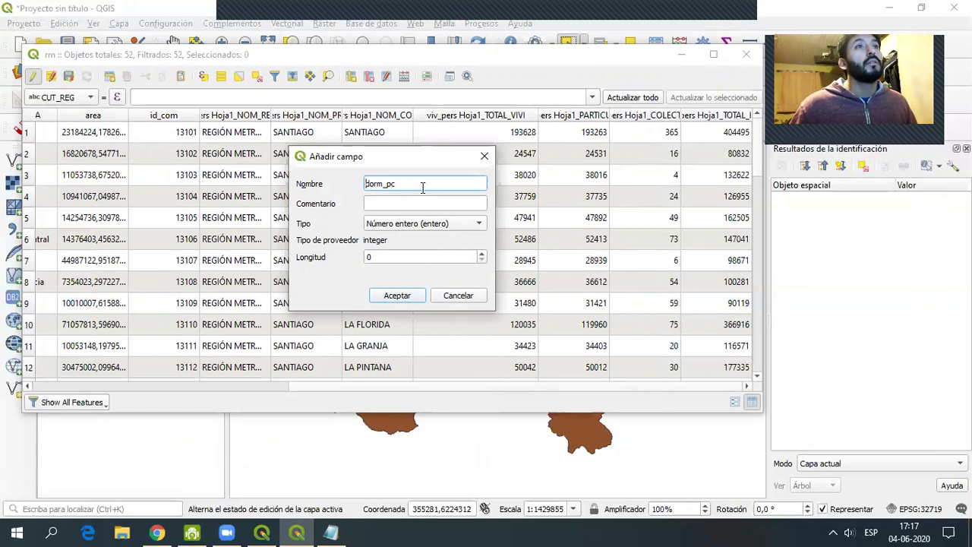
text(edi)
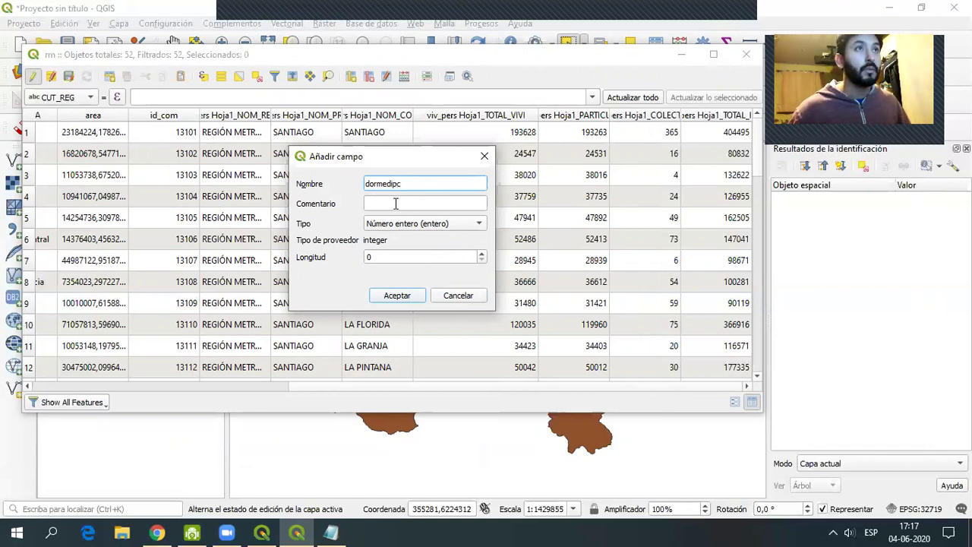
click(383, 183)
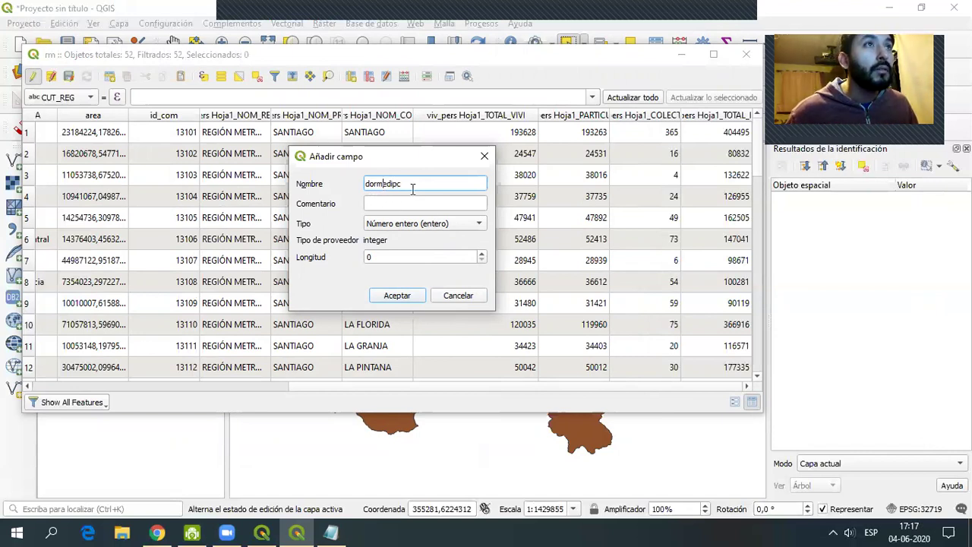
key(BackSpace)
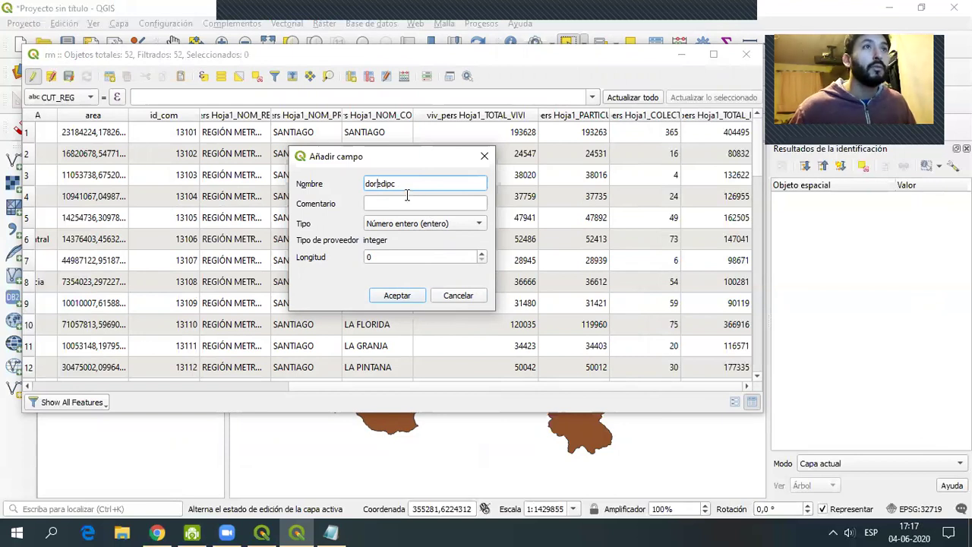
drag(410, 184, 281, 184)
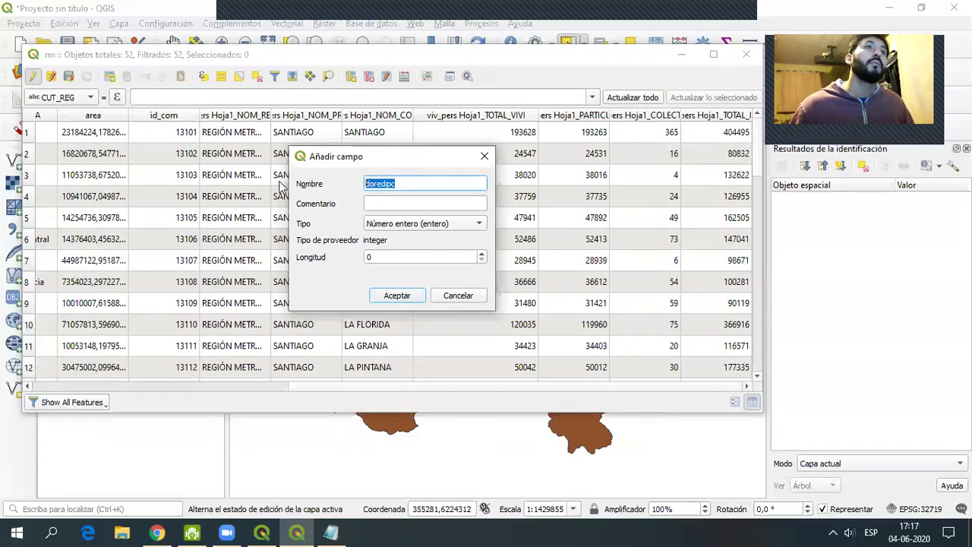
click(394, 184)
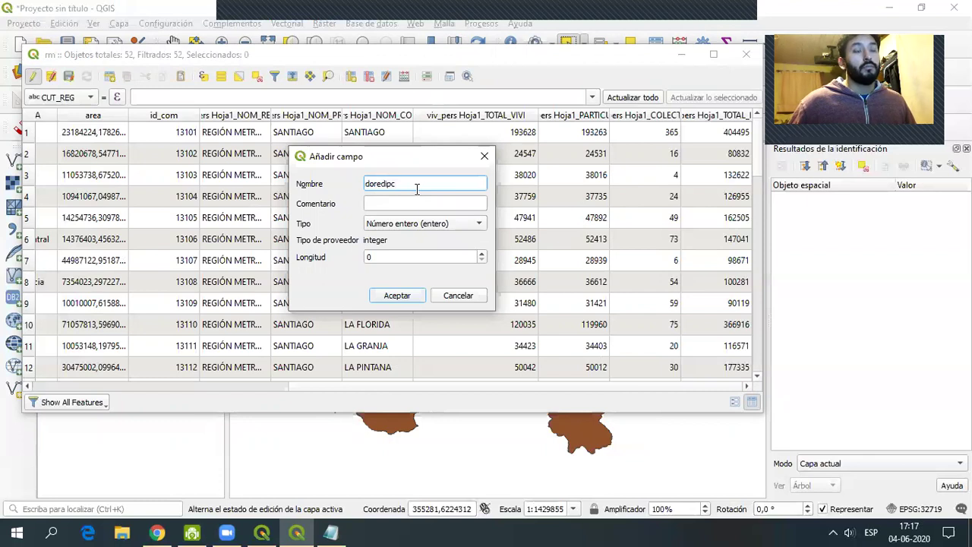
- Create the doredipc field with type Número entero (entero) and length 0
click(461, 224)
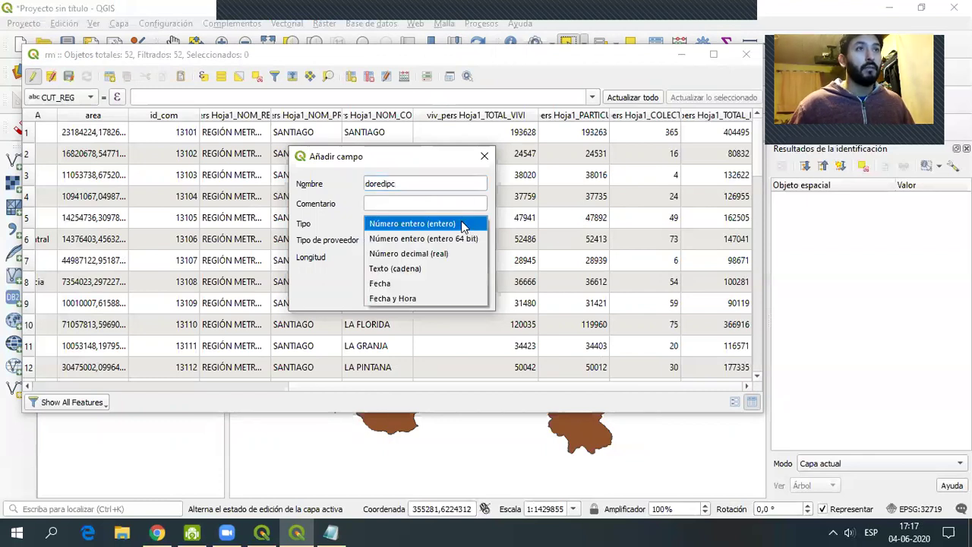
click(463, 224)
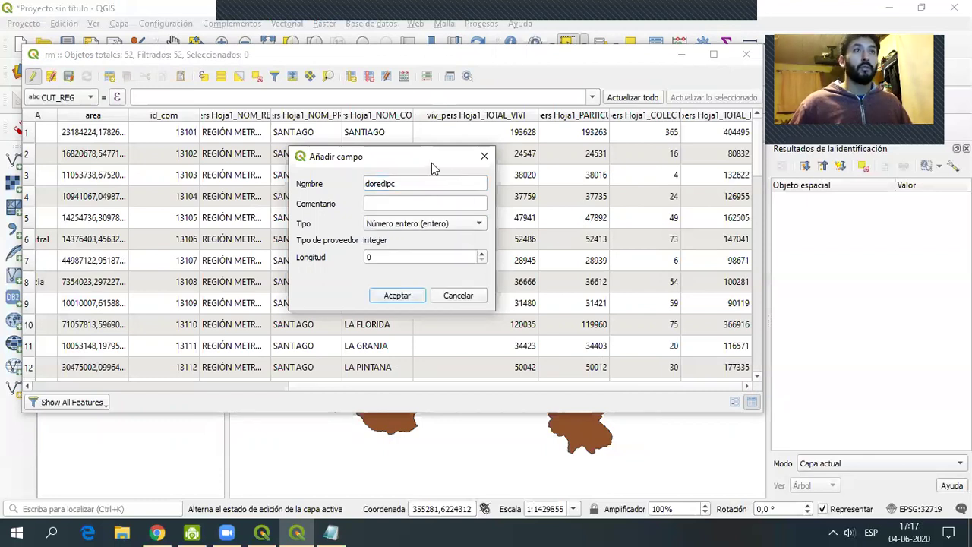
drag(431, 161, 403, 161)
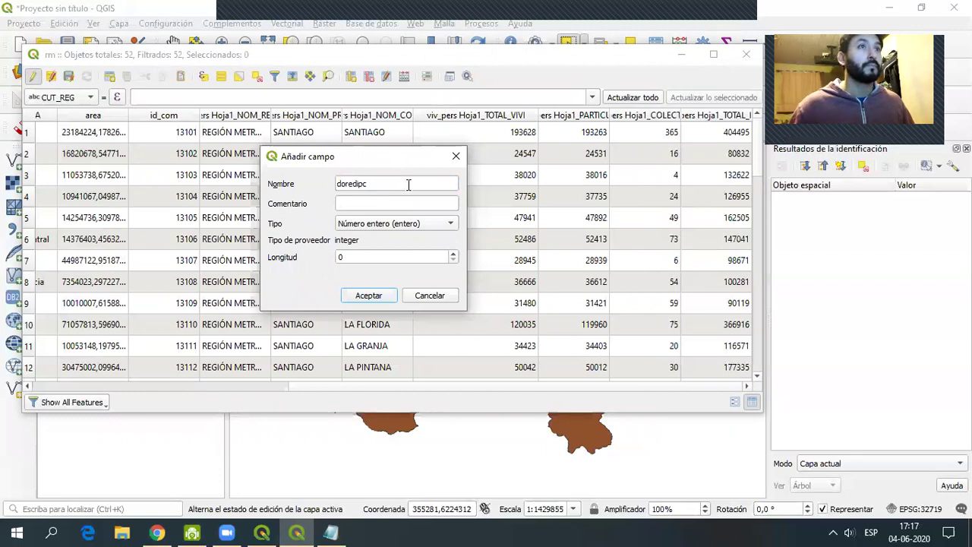
click(435, 223)
click(435, 224)
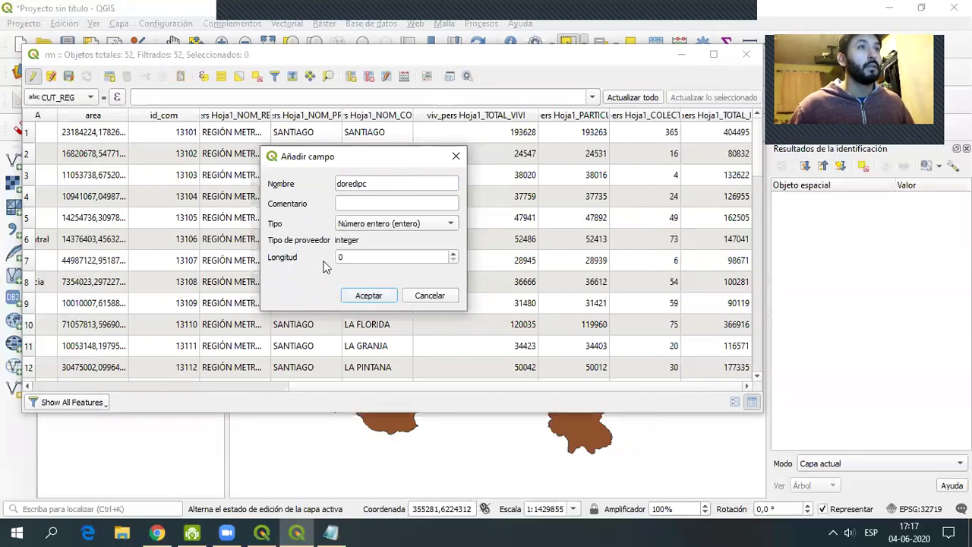
click(369, 296)
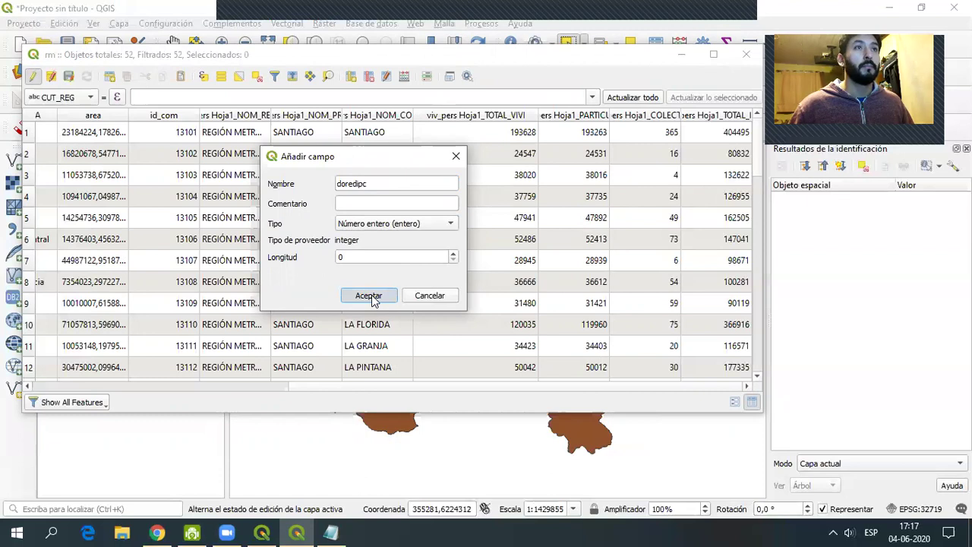
- Sort the attribute table by doredipc and widen the viv_pers Hoja1_COLECTIVAS column to show its full heading
drag(700, 387, 744, 392)
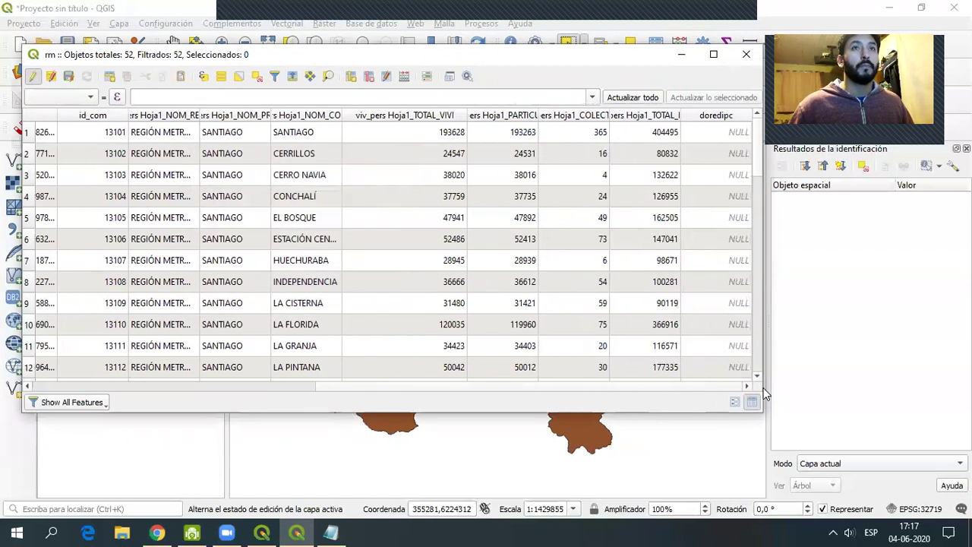
click(725, 120)
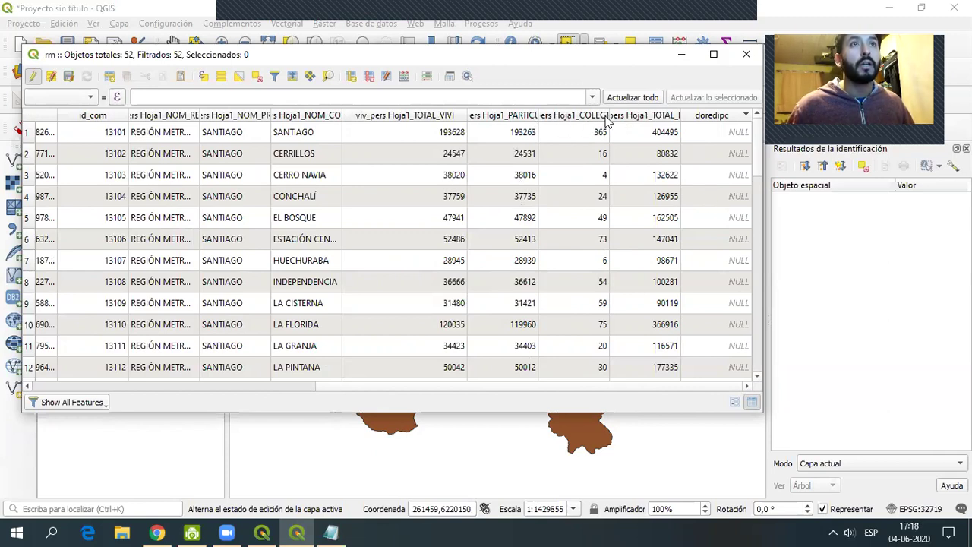
drag(609, 115, 655, 114)
scroll(579, 384, right, 2)
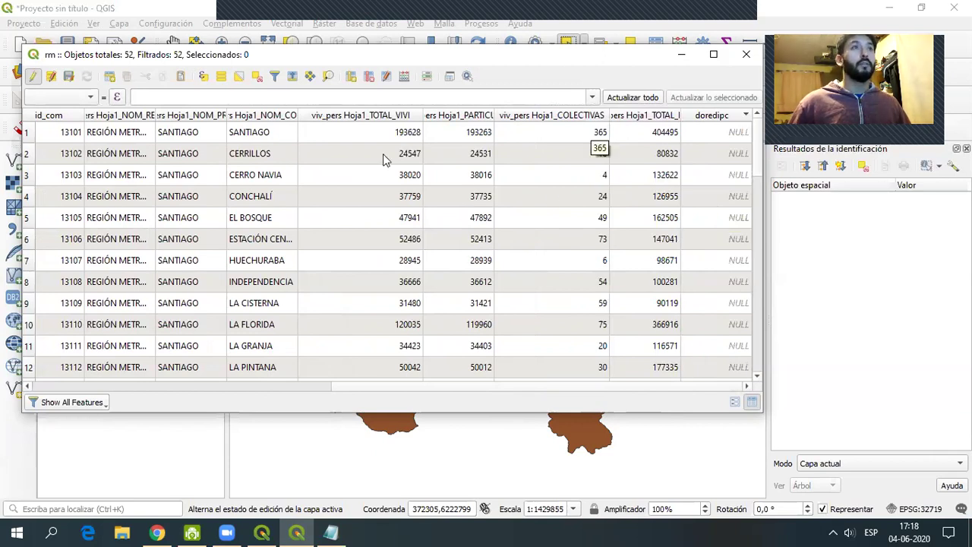
- Open the field calculator and set it to update the existing doredipc field
click(409, 78)
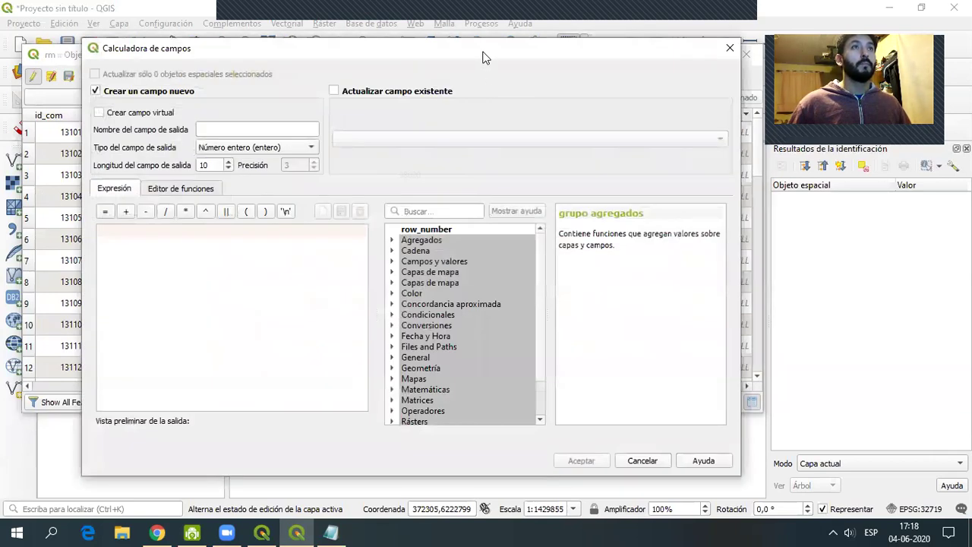
click(346, 110)
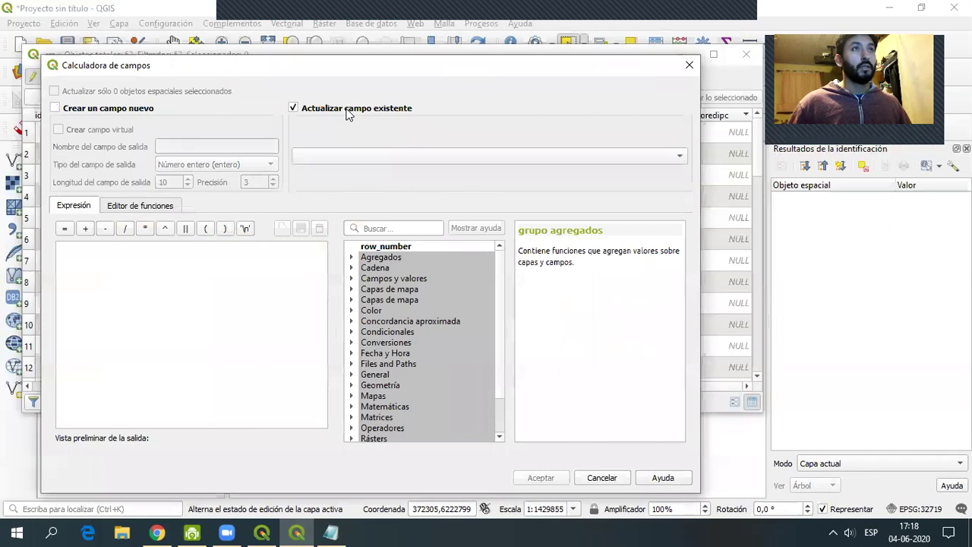
click(638, 156)
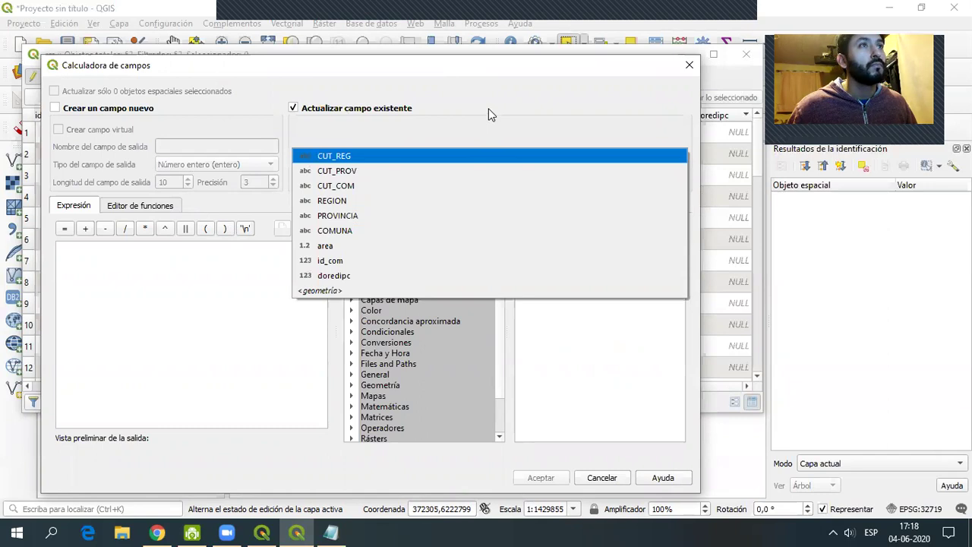
click(358, 279)
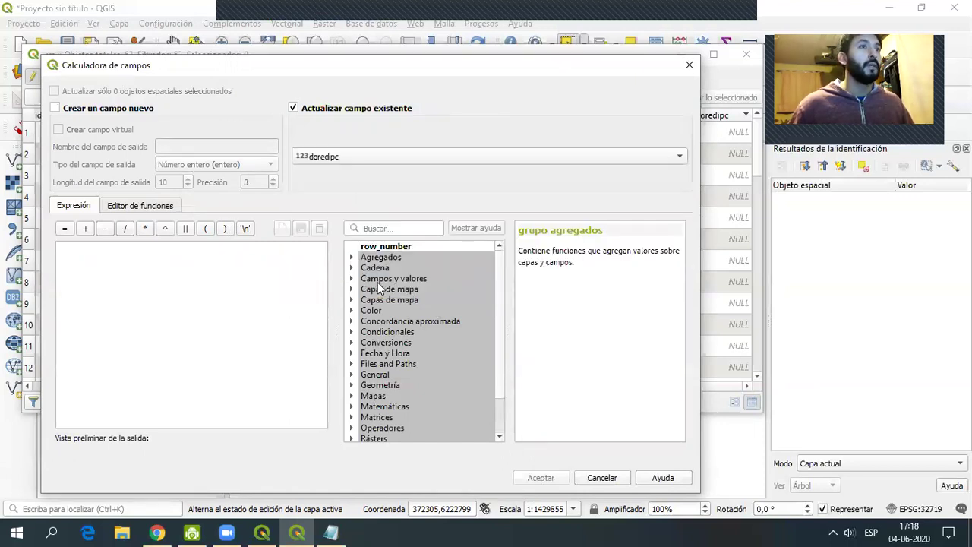
- Calculate doredipc with the expression "viv_pers Hoja1_COLECTIVAS" *160 and apply it to the field
click(352, 279)
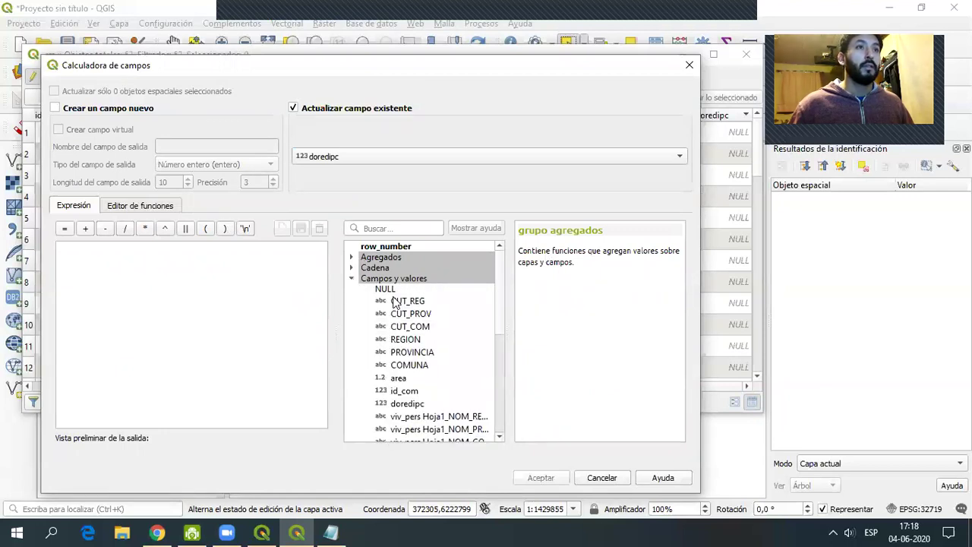
drag(496, 303, 503, 347)
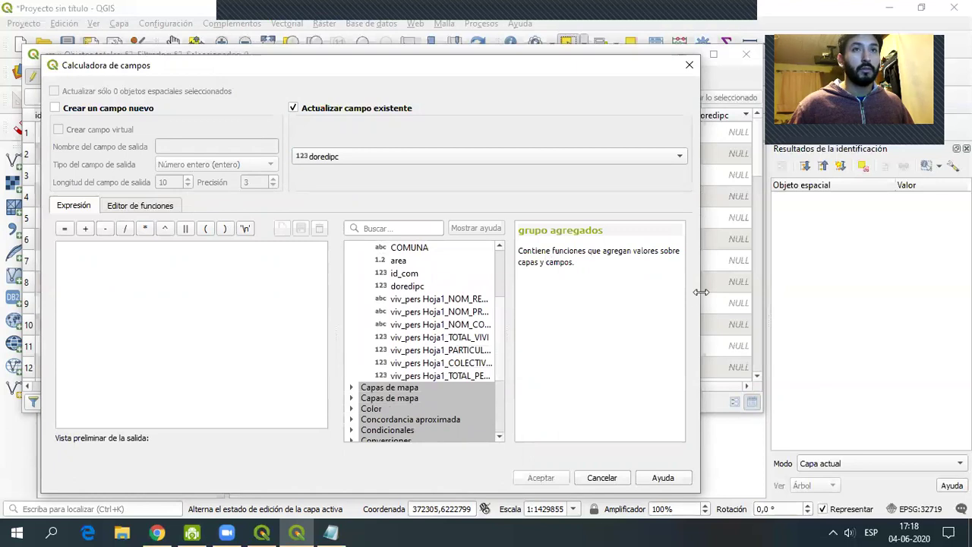
drag(700, 291, 843, 304)
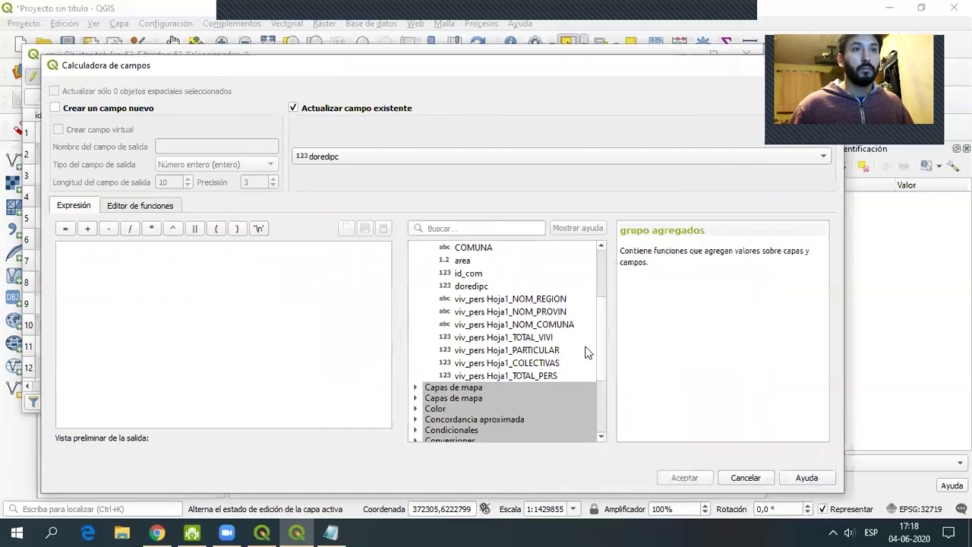
double_click(540, 363)
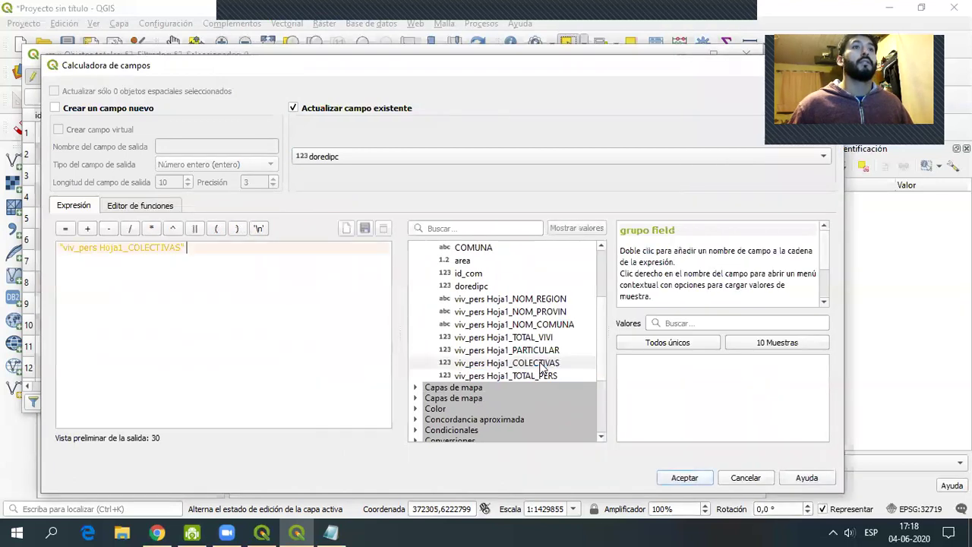
text(")
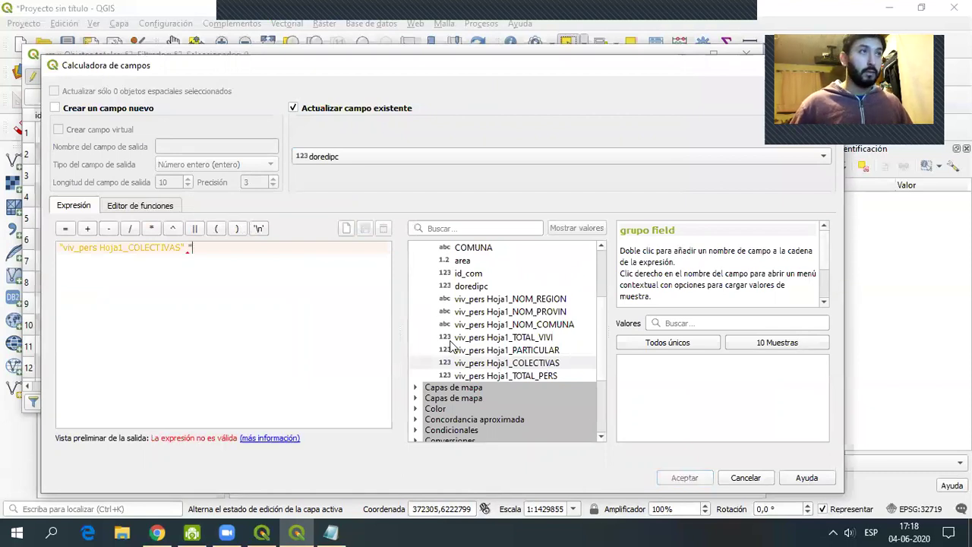
text(160)
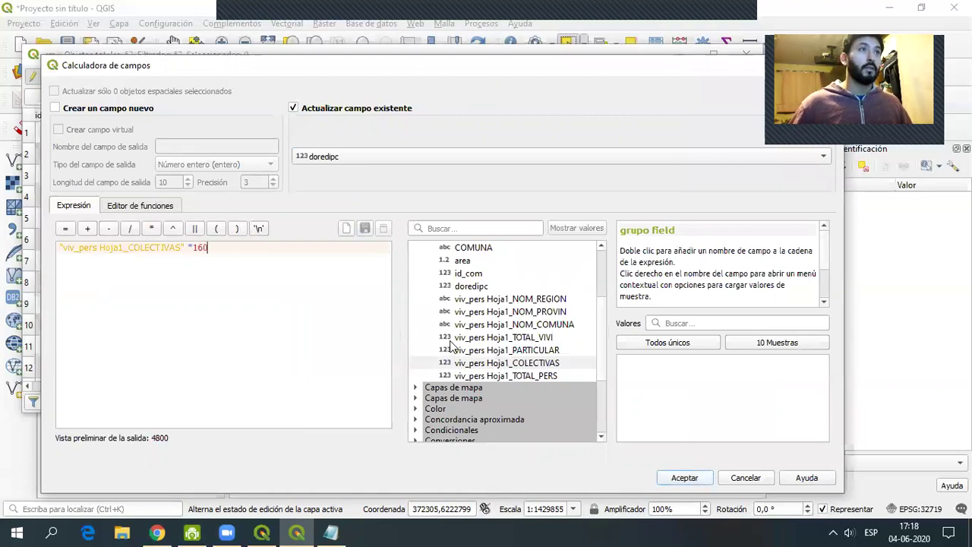
drag(194, 247, 194, 250)
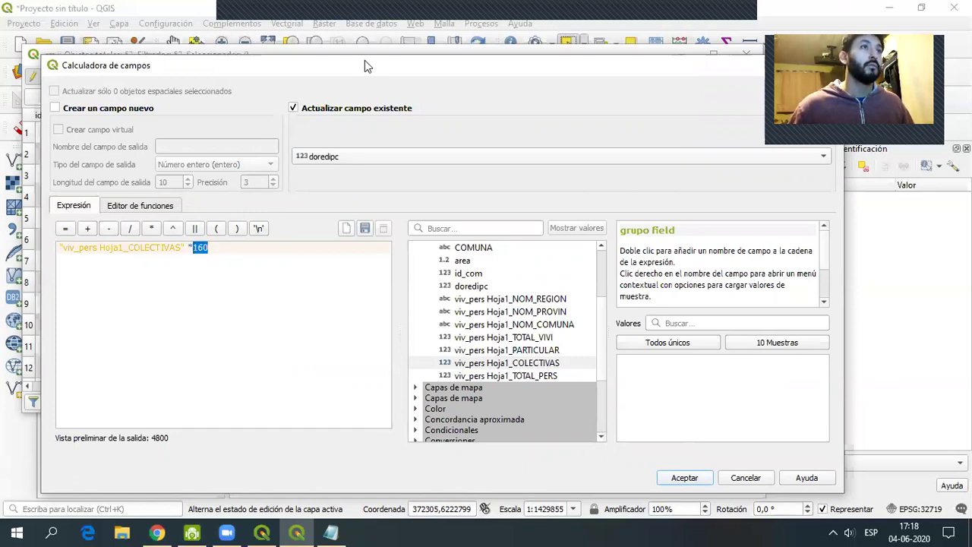
drag(366, 63, 336, 43)
click(282, 234)
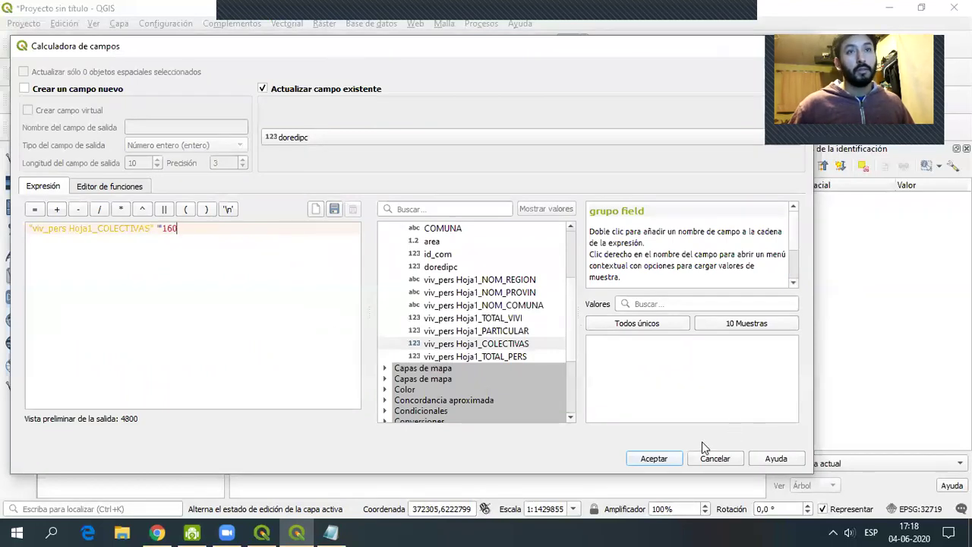
click(668, 462)
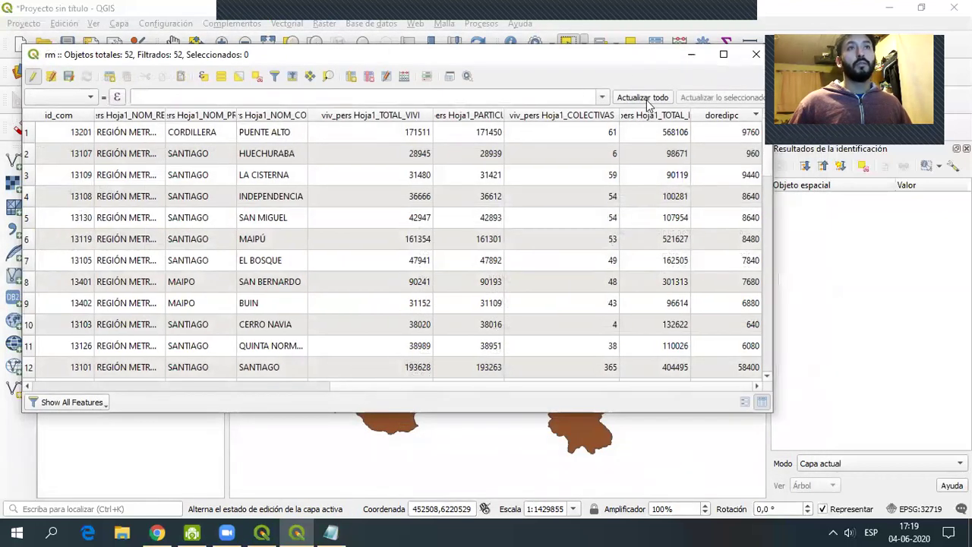
- Switch to Notepad and add the field name doredipc on a new line below the 160 dormitorios en total note
drag(618, 61, 559, 80)
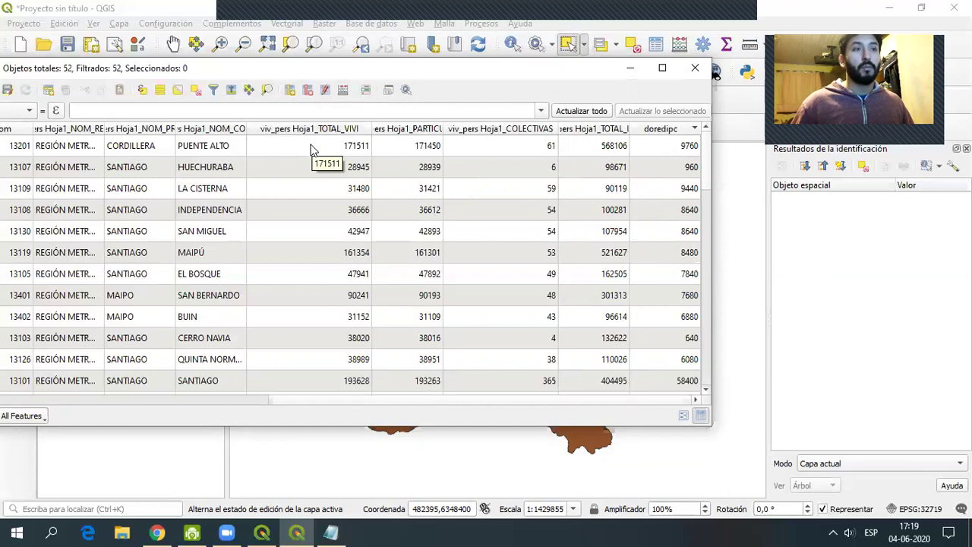
click(330, 532)
click(342, 242)
key(Return)
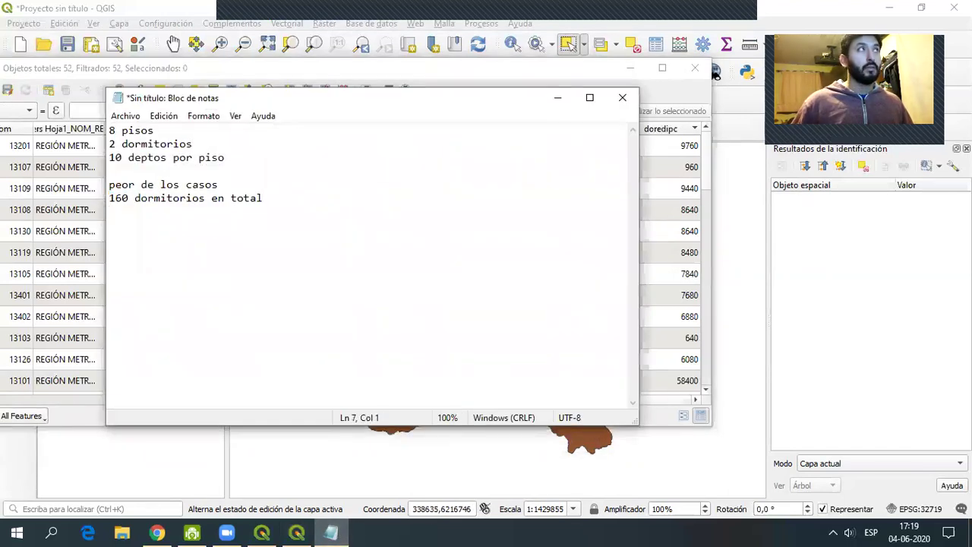
key(Return)
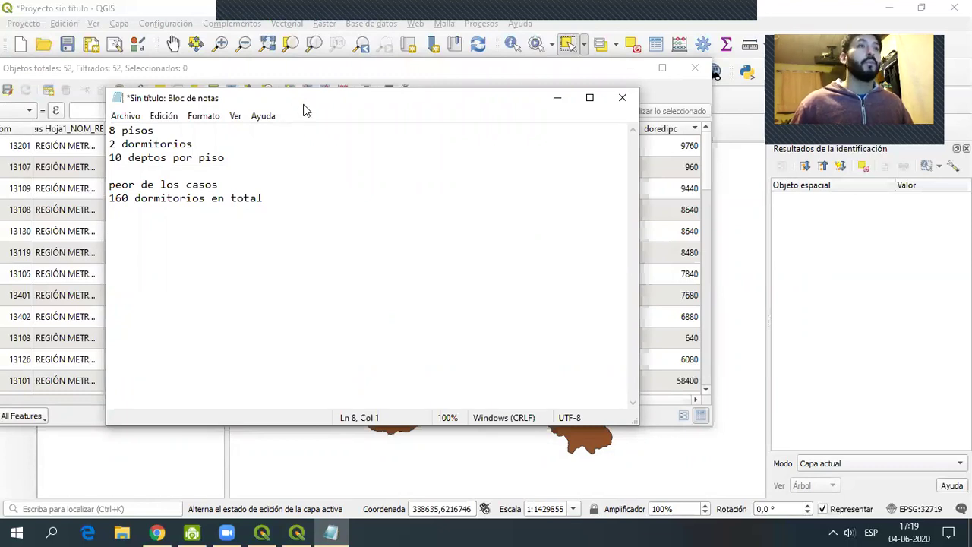
drag(303, 105, 300, 192)
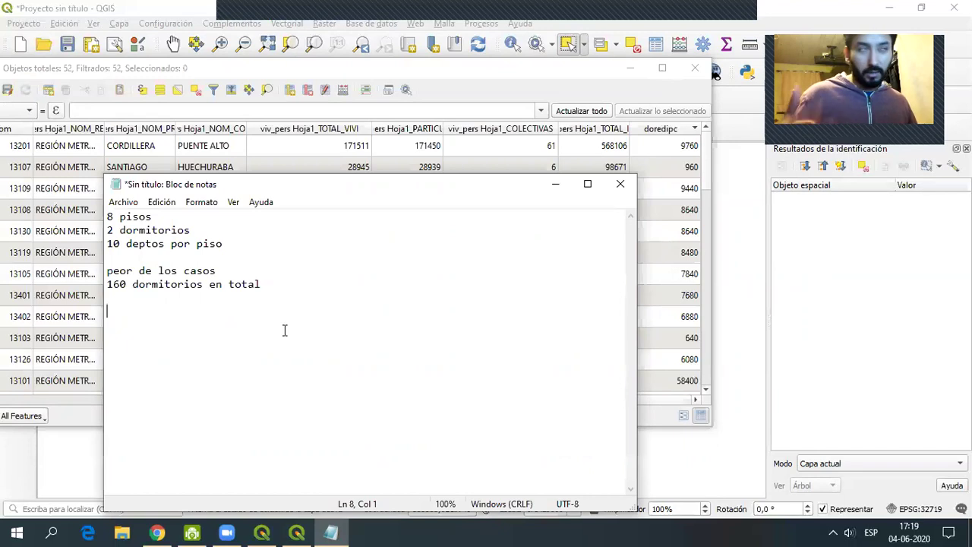
text(dore)
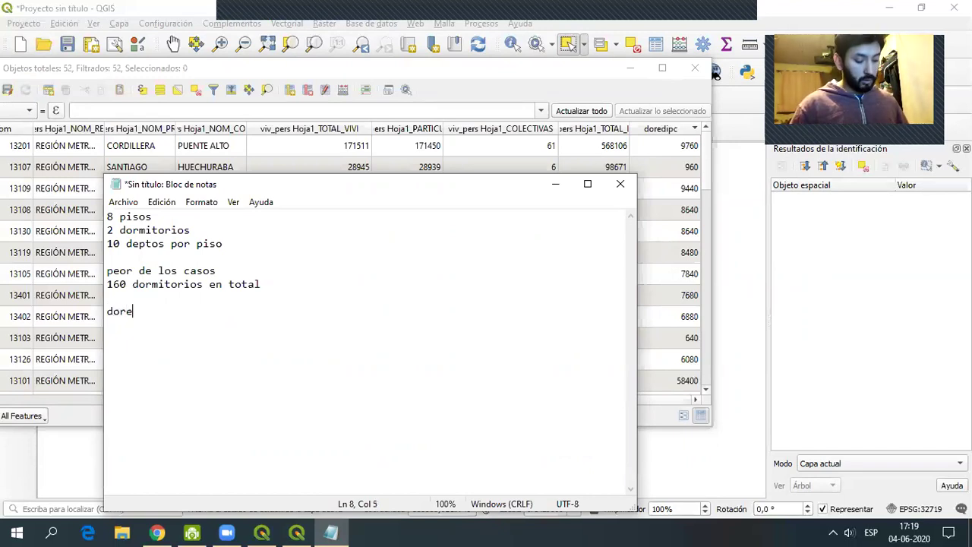
text(fipc)
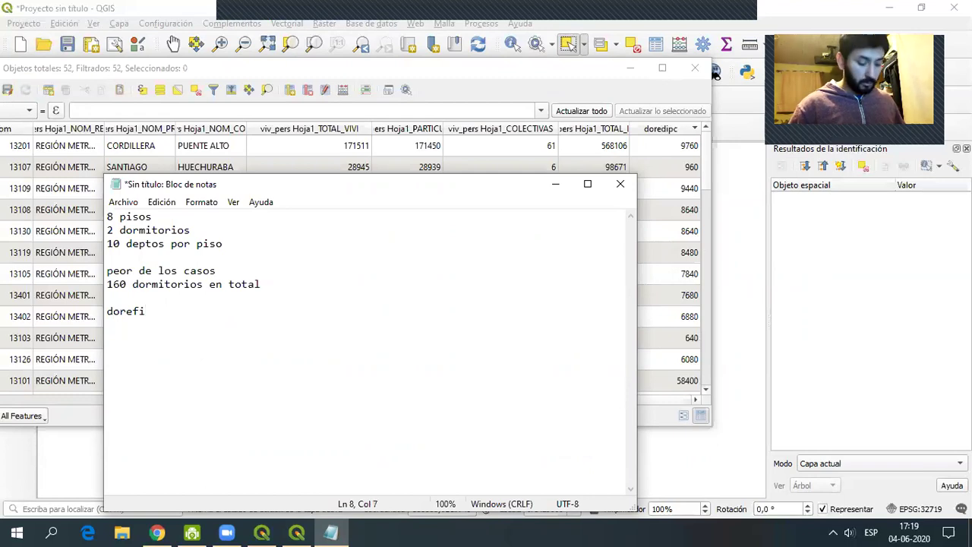
key(Left)
key(Left)
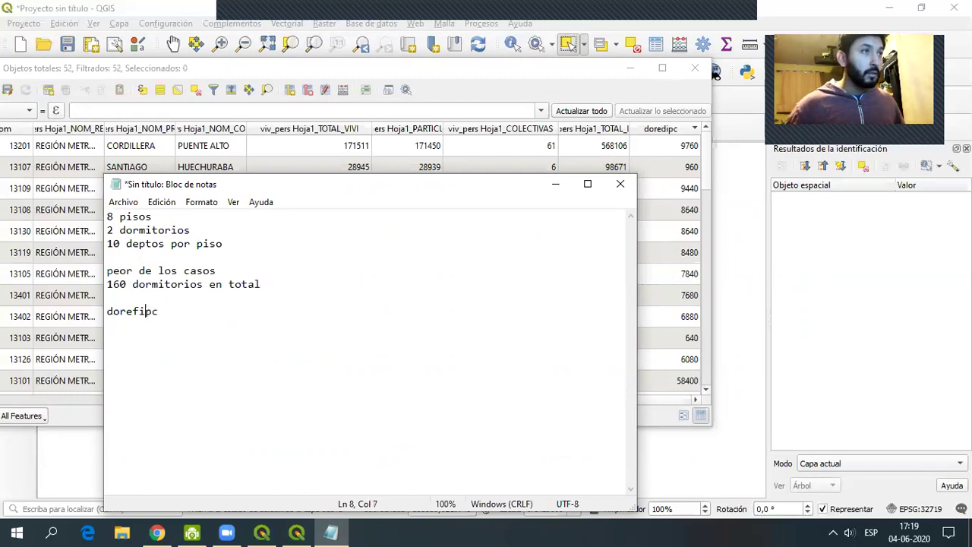
key(BackSpace)
key(BackSpace)
text(di)
click(159, 311)
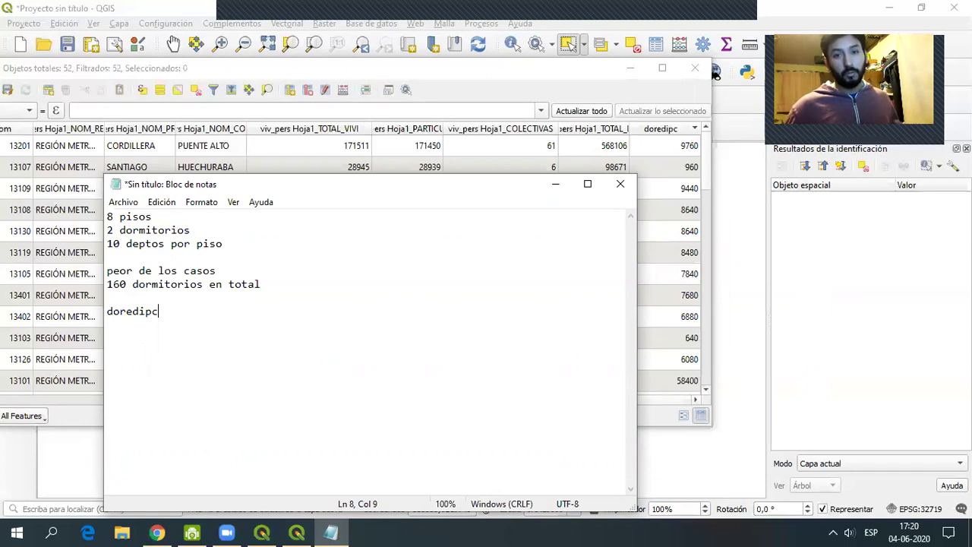
- Extend the doredipc note into the formula doredipc+partic*2 and highlight the whole line
text(+)
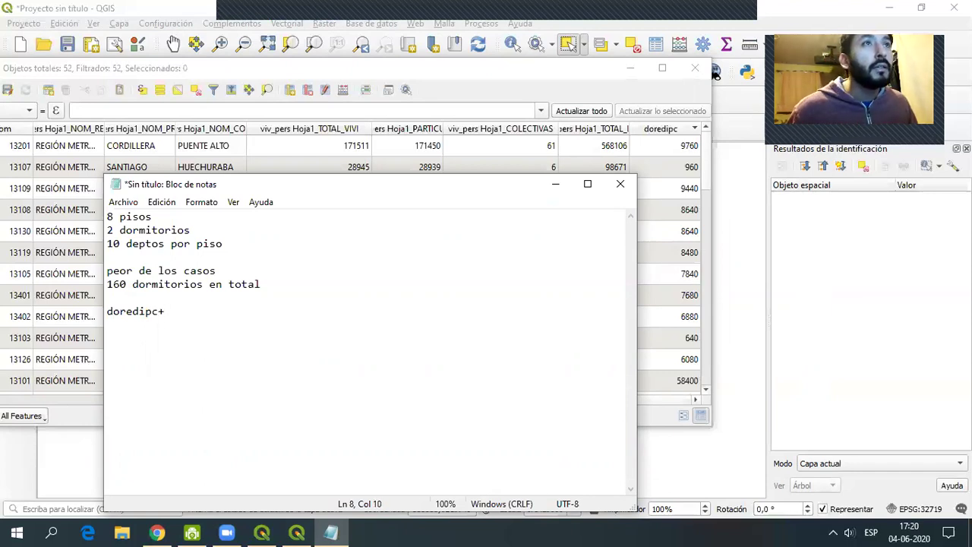
text(partic)
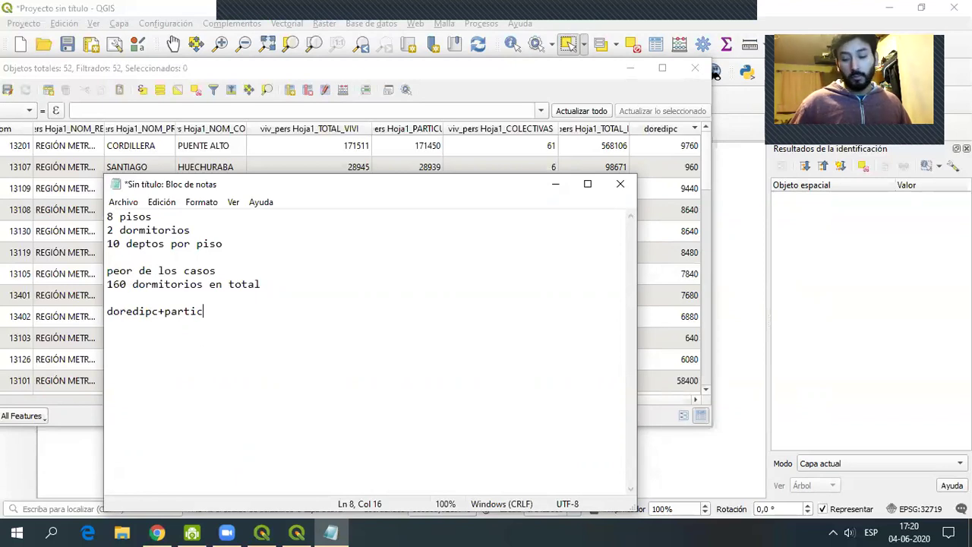
text(*2)
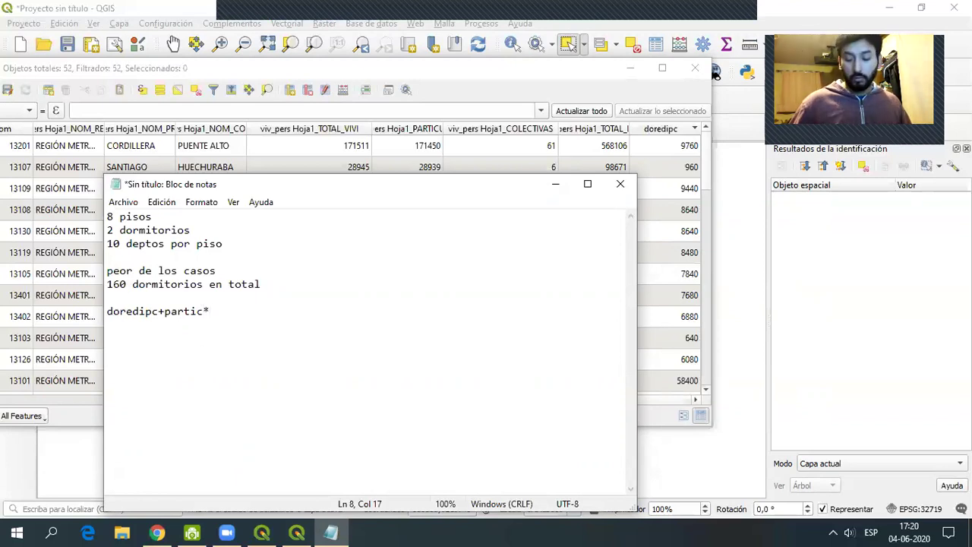
drag(248, 312, 85, 315)
click(180, 342)
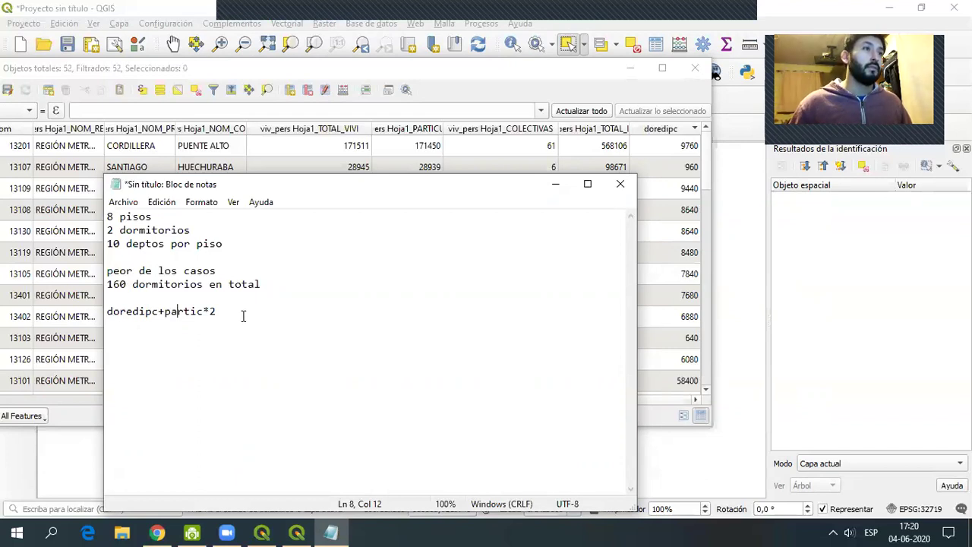
drag(243, 314, 102, 321)
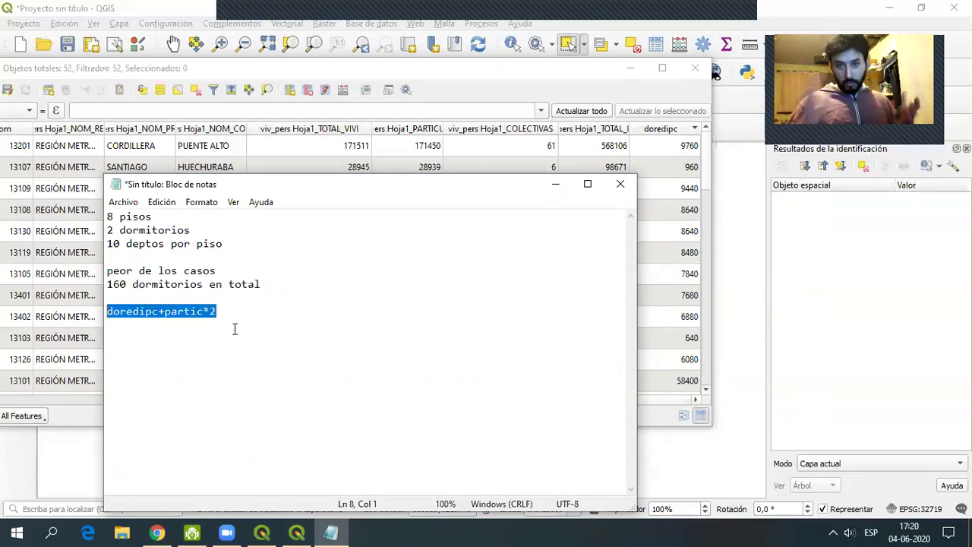
- In the QGIS rm attribute table, add a Número entero (entero) field named dormitorio, length 0, with comment "suma de dormitorios de edificios y casas"
click(261, 531)
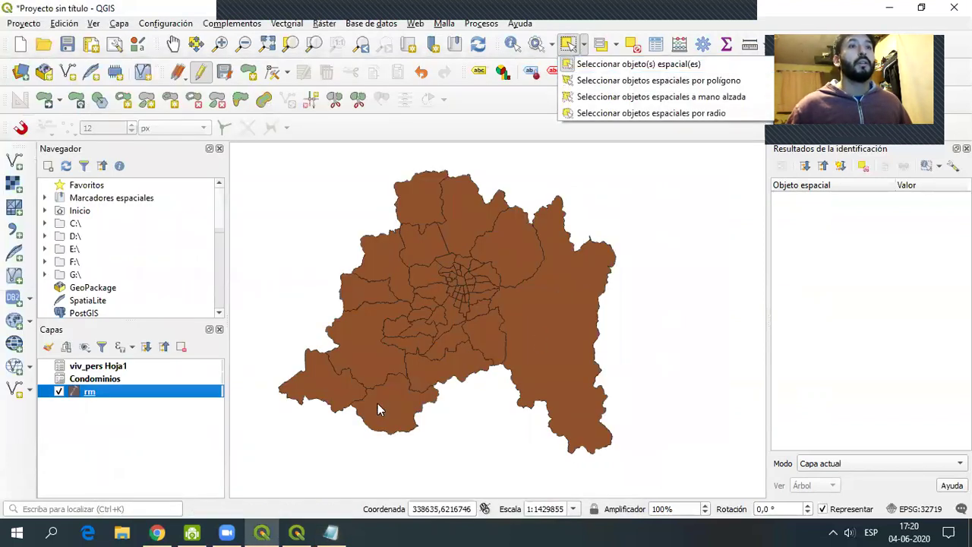
click(297, 531)
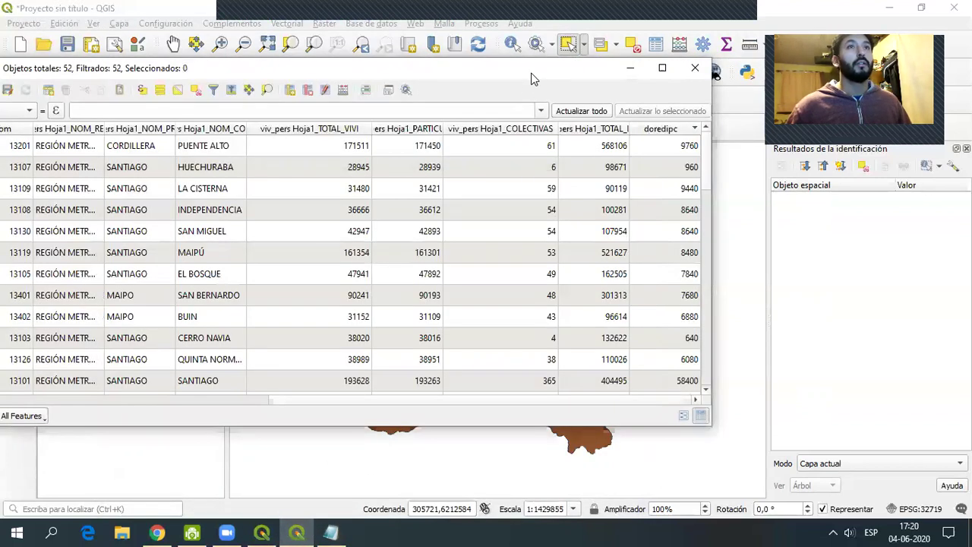
drag(531, 78, 583, 92)
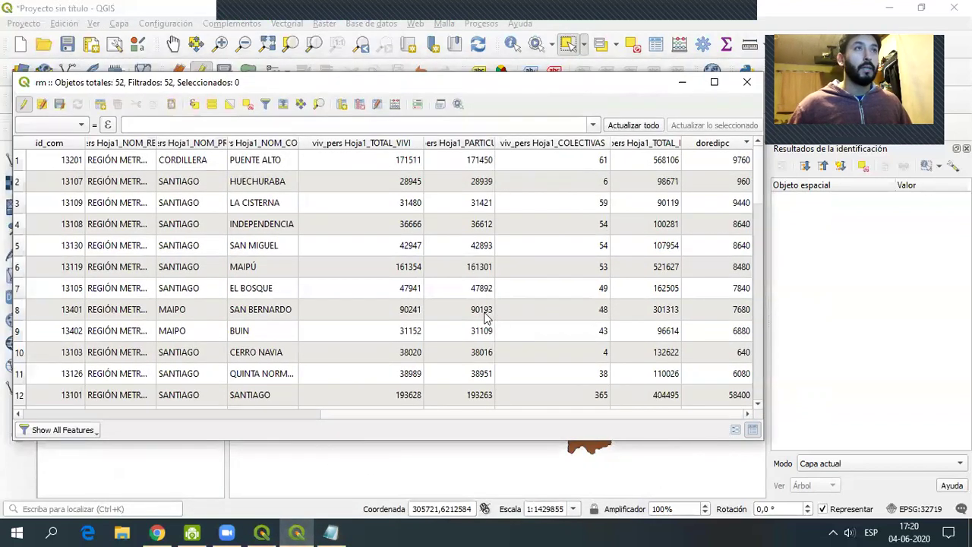
click(342, 104)
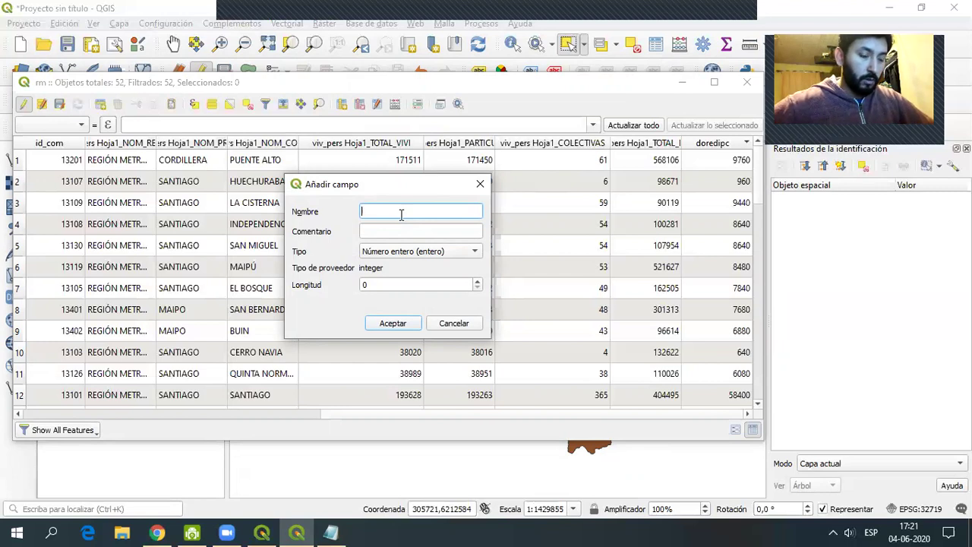
text(dormitorio)
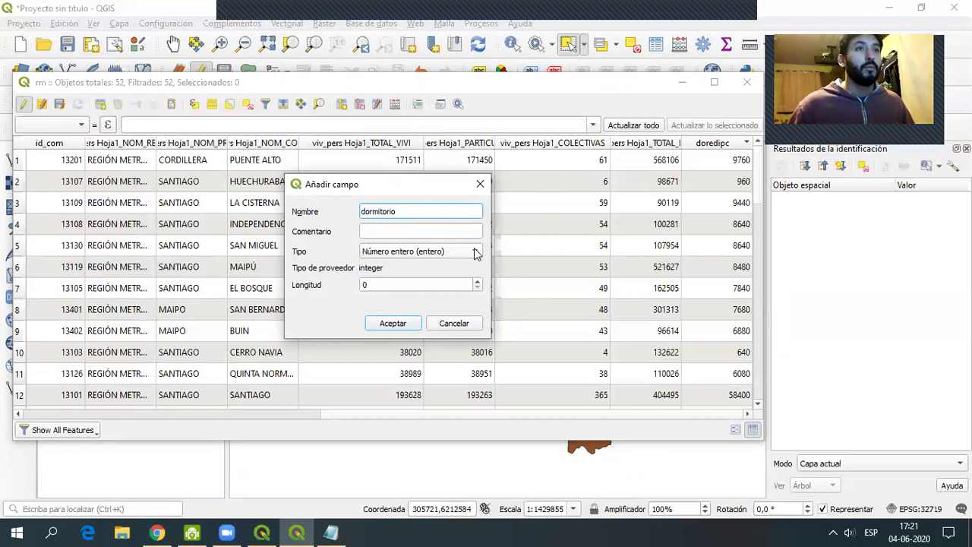
click(415, 233)
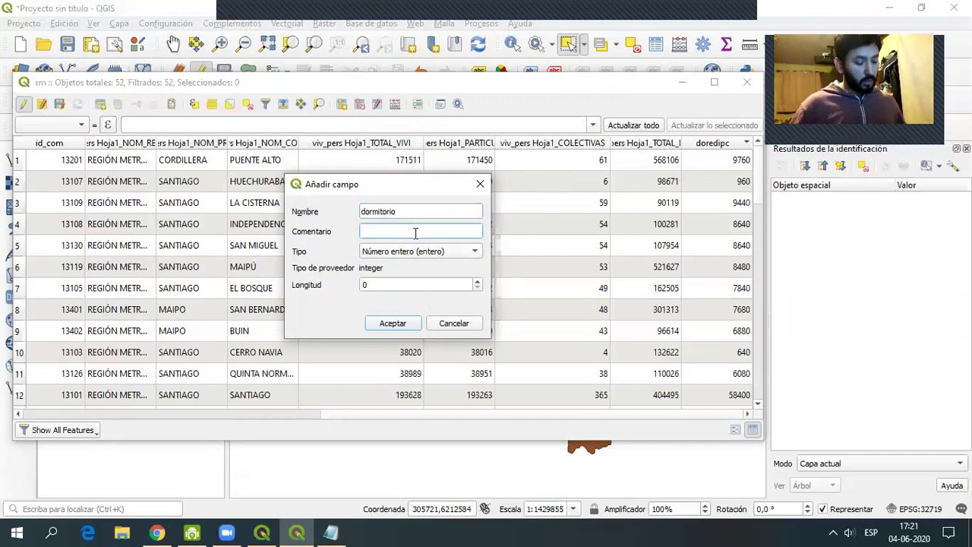
text(suma de dormitorios de)
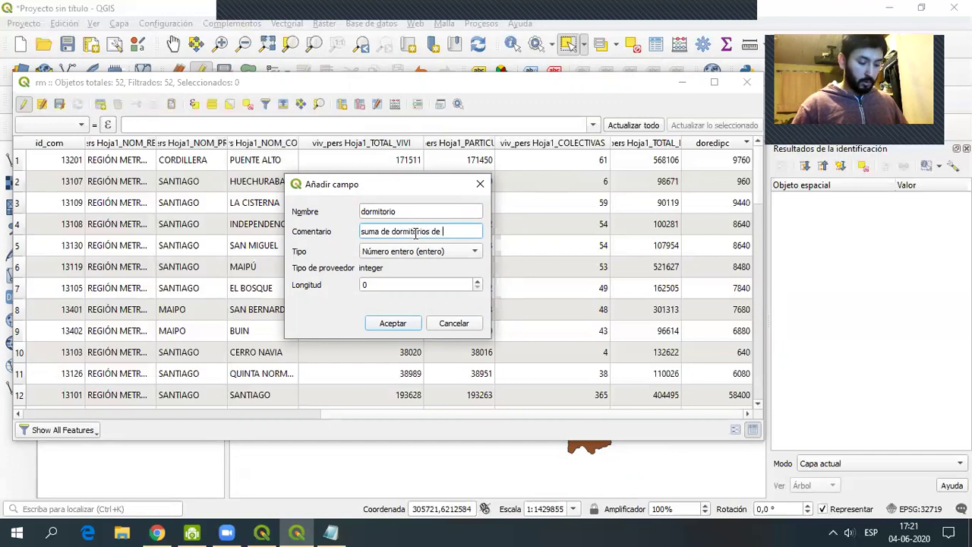
text(edificios y )
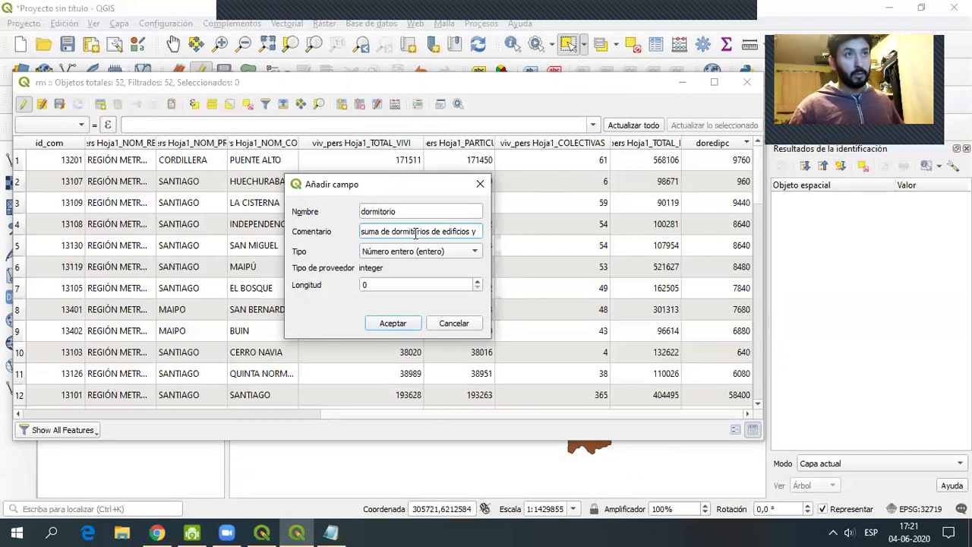
text(casas)
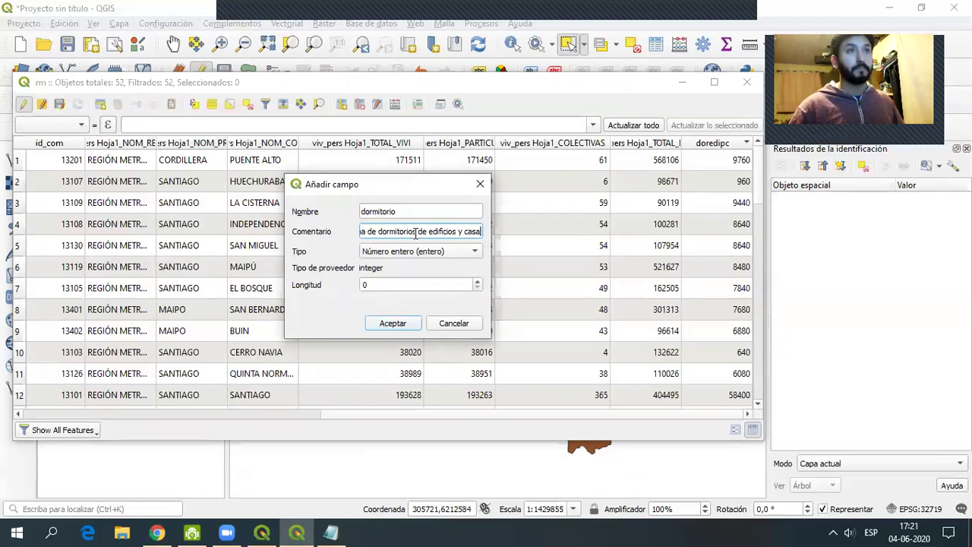
click(398, 284)
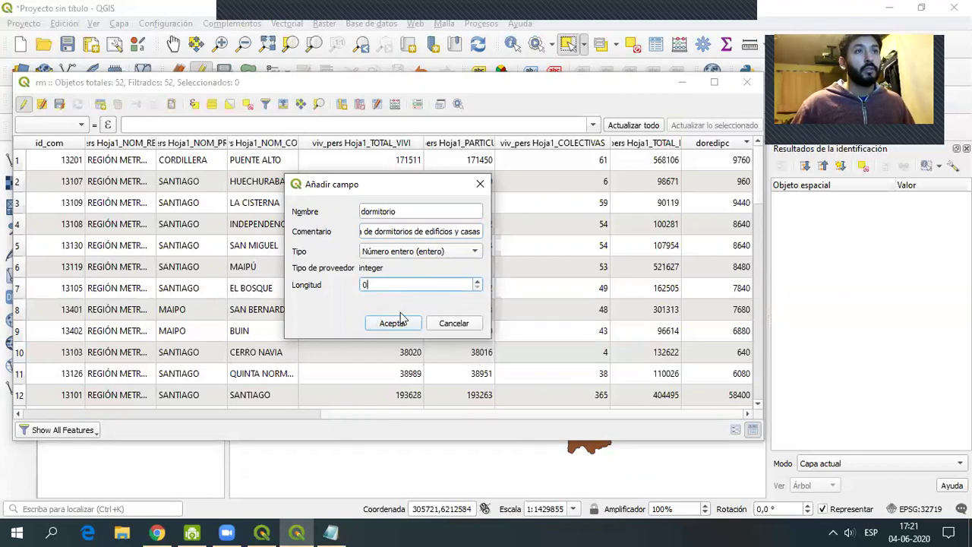
click(398, 322)
- Open the field calculator and set it to update the existing dormitorio field
drag(467, 413, 575, 422)
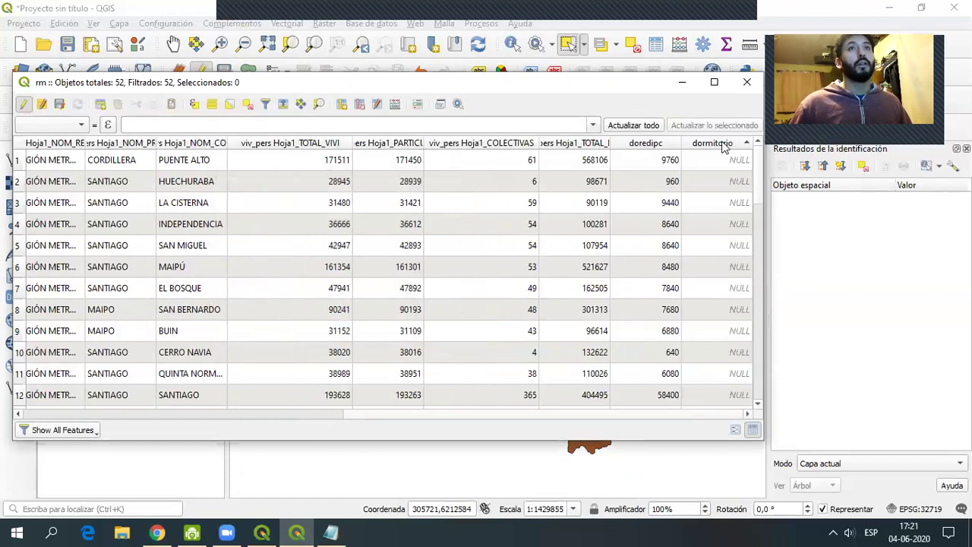
click(395, 106)
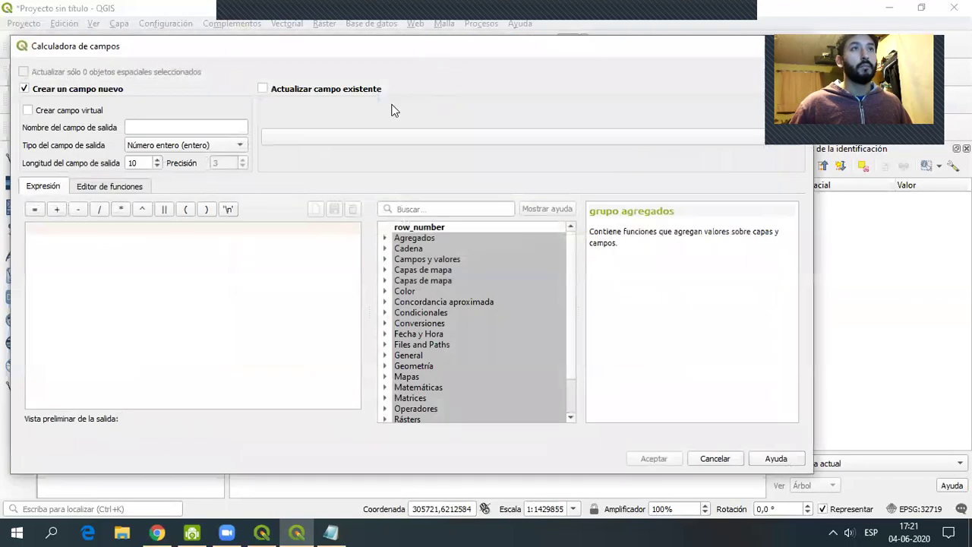
click(328, 96)
click(434, 140)
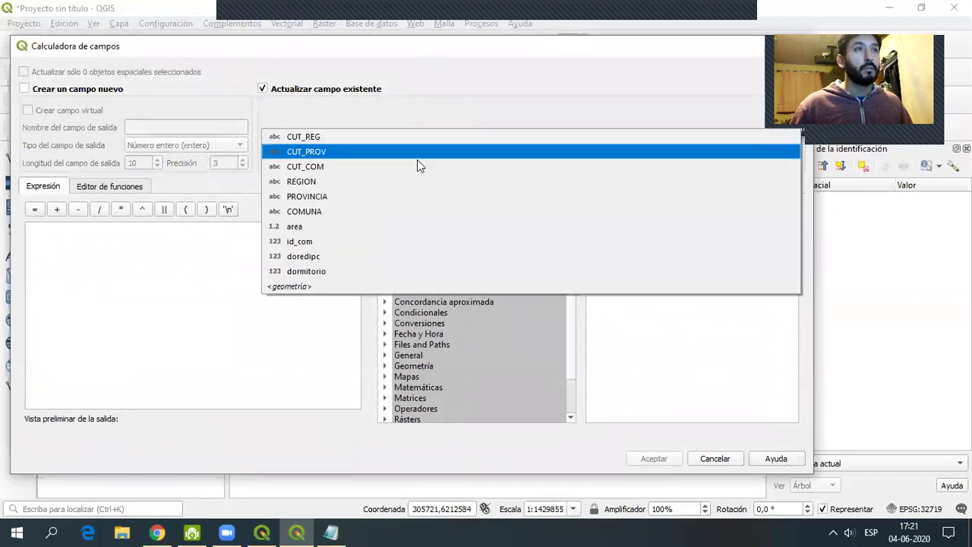
click(321, 274)
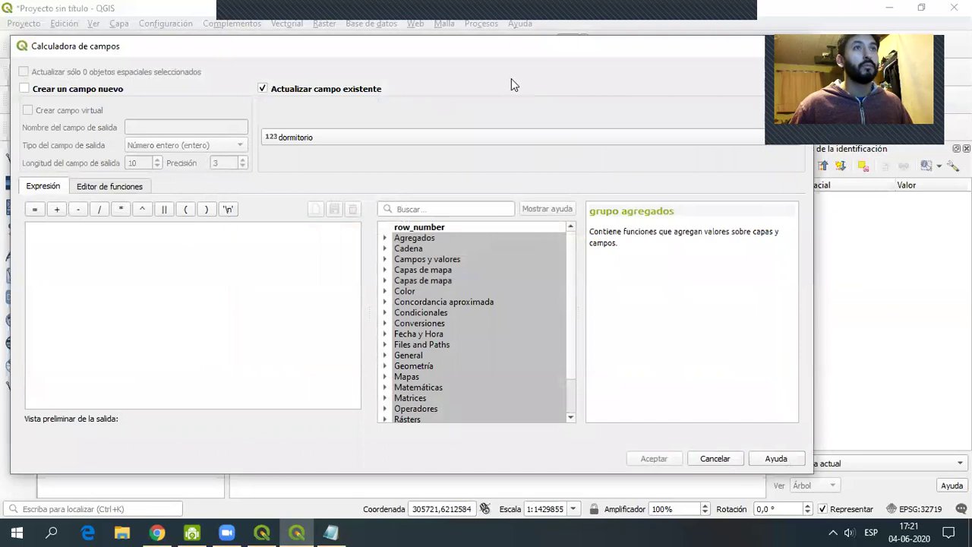
- Following the Notepad formula, build the field calculator expression "doredipc" + "viv_pers Hoja1_PARTICULAR" *2
double_click(427, 259)
scroll(575, 334, down, 3)
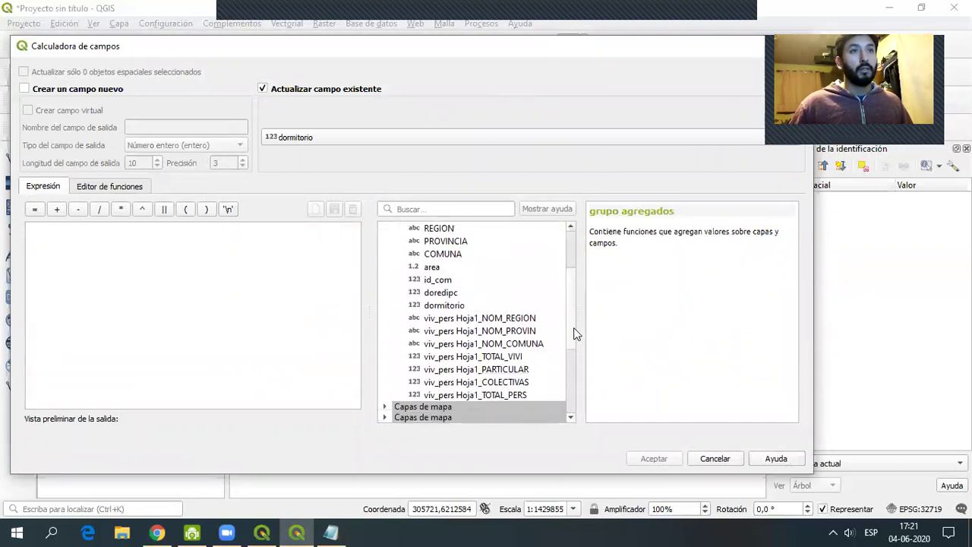
scroll(574, 334, down, 2)
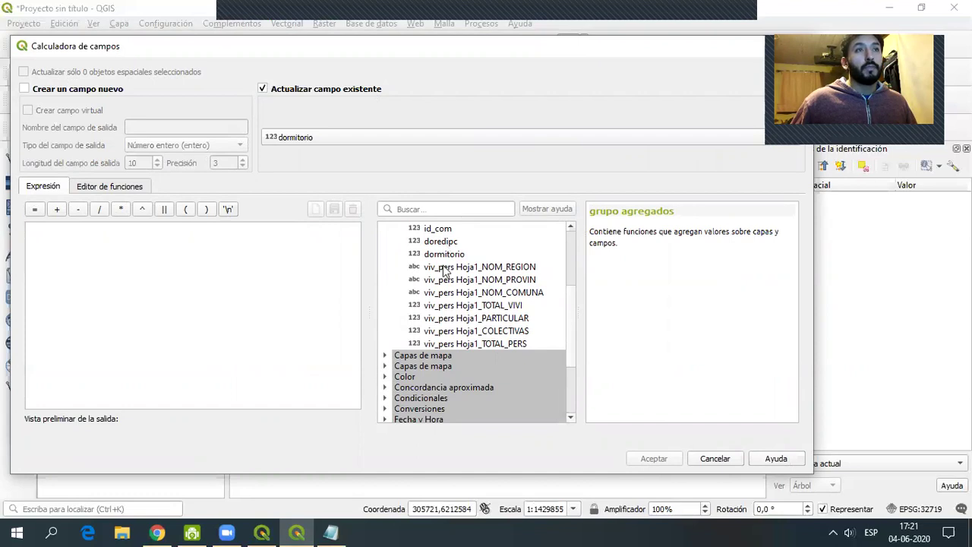
click(330, 532)
click(154, 318)
drag(157, 318, 91, 312)
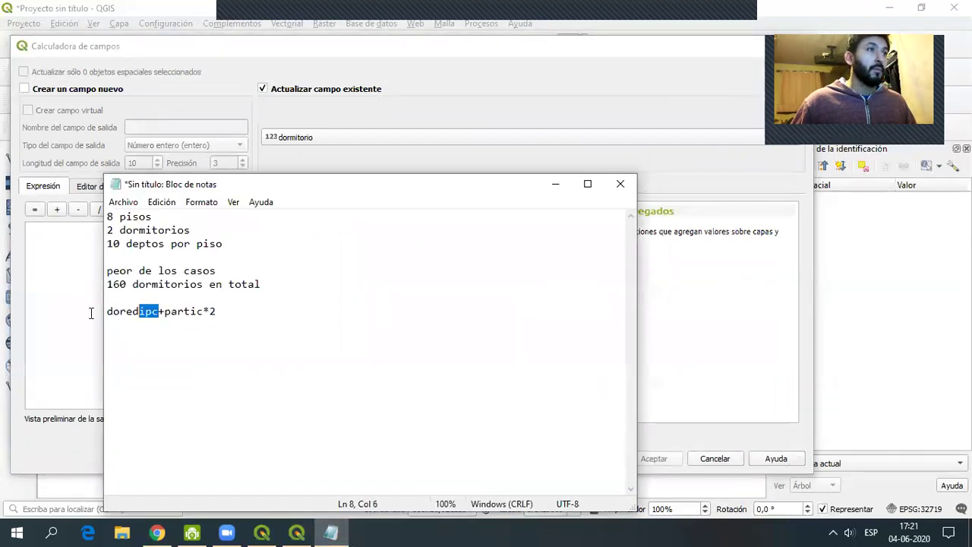
click(555, 183)
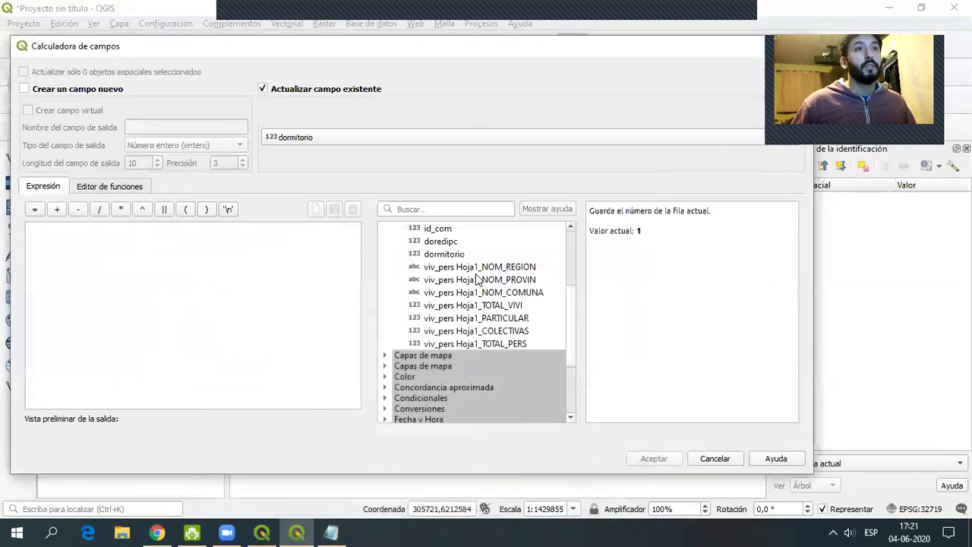
double_click(442, 241)
text(+)
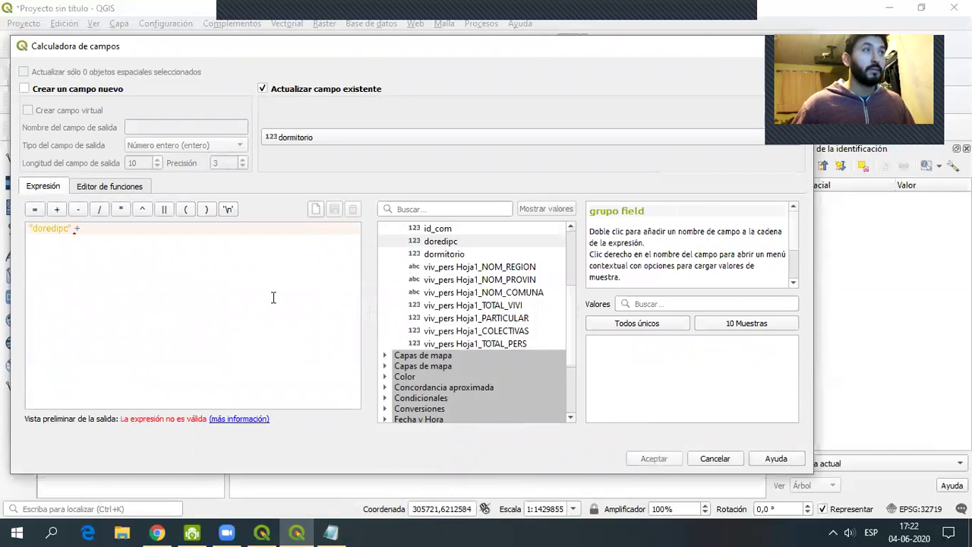
double_click(514, 318)
text(*2)
- Check the expression against the formula in Notepad and apply the calculation to the dormitorio field
click(337, 532)
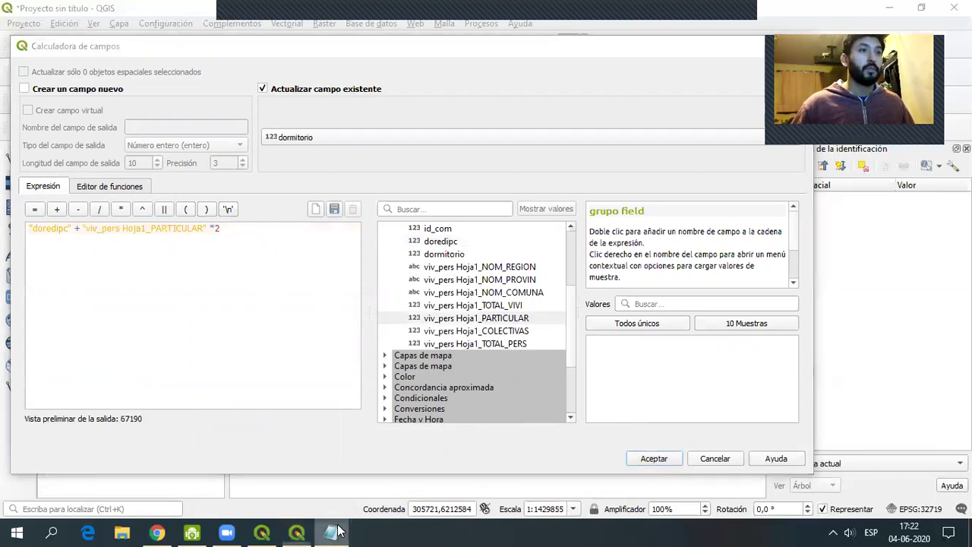
drag(217, 315, 180, 316)
click(303, 342)
click(555, 184)
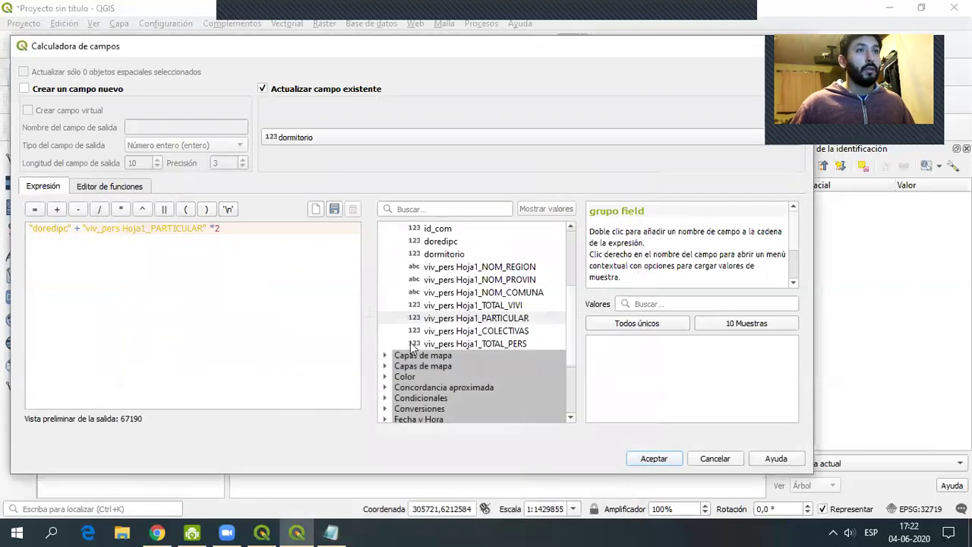
click(668, 464)
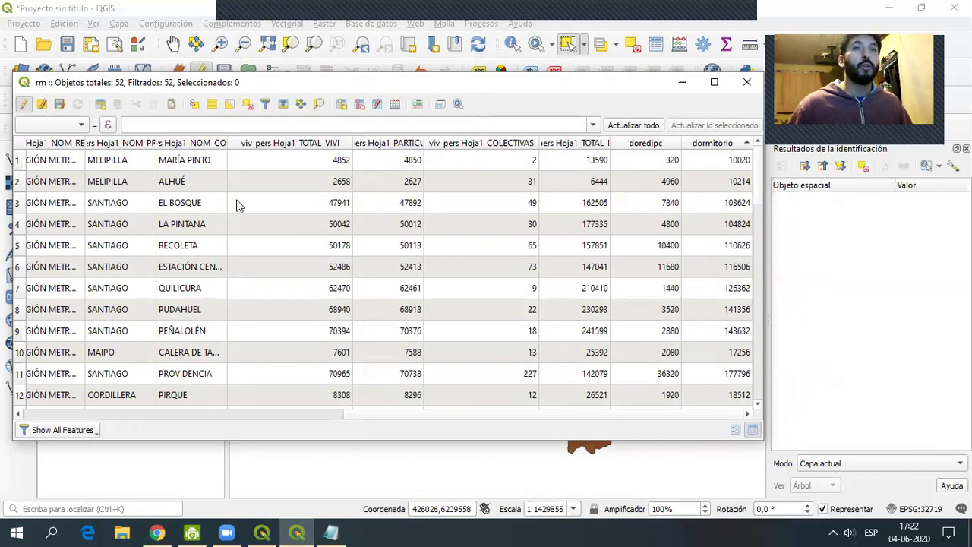
- Review the overcrowding index formula in the Wikipedia article "Índice de hacinamiento" and return to the rm attribute table in QGIS
drag(760, 193, 768, 159)
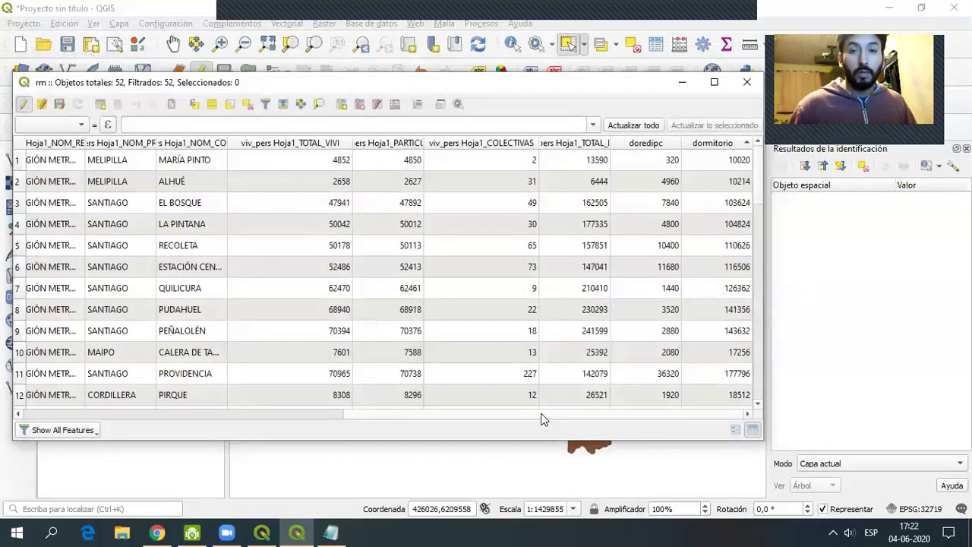
click(157, 532)
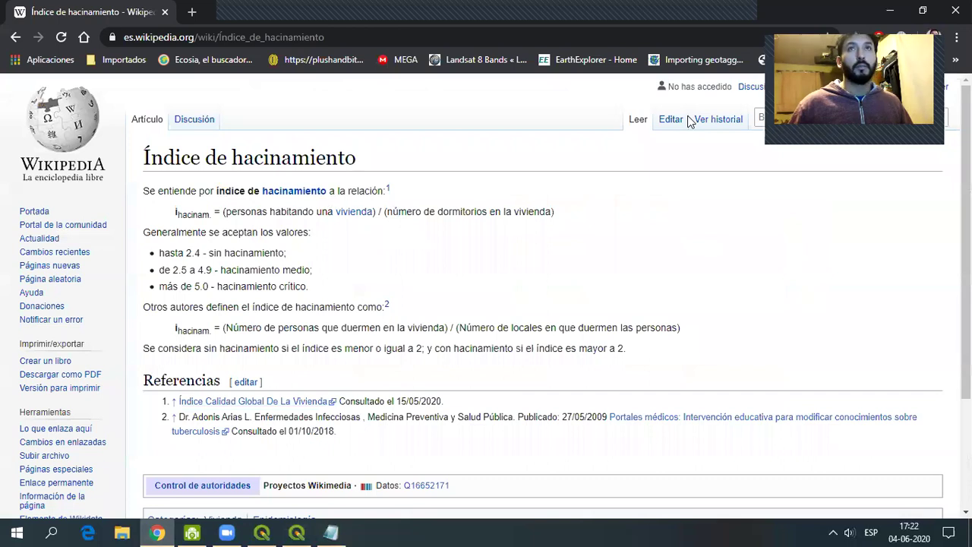
key(alt+Tab)
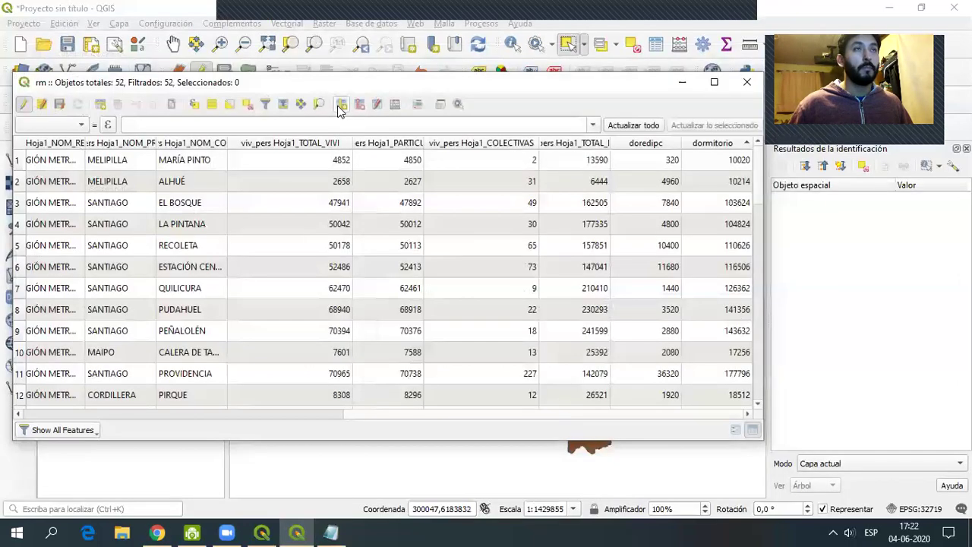
- Add a Número entero (entero) field named indice_hc, length 0, with comment "indice de hacinamiento peor de los casos"
click(341, 104)
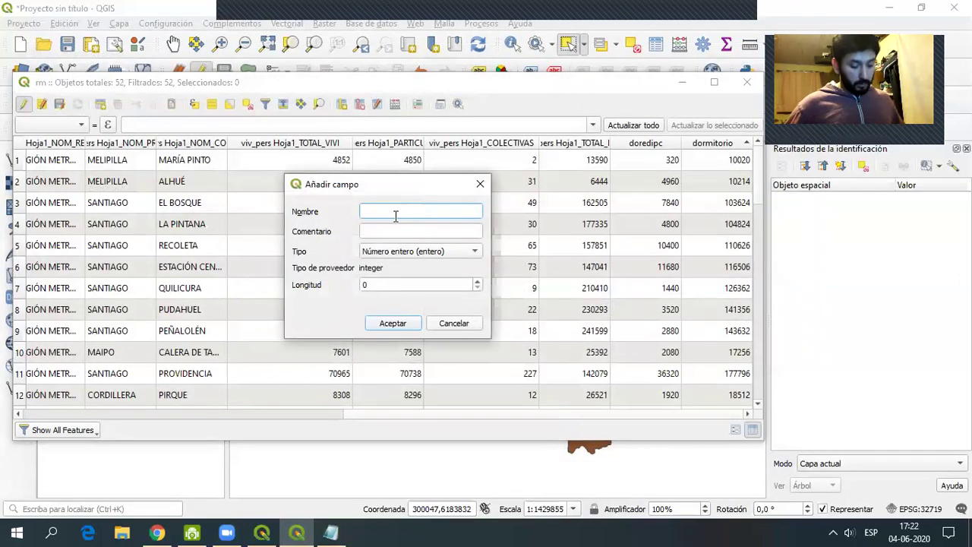
text(indice_)
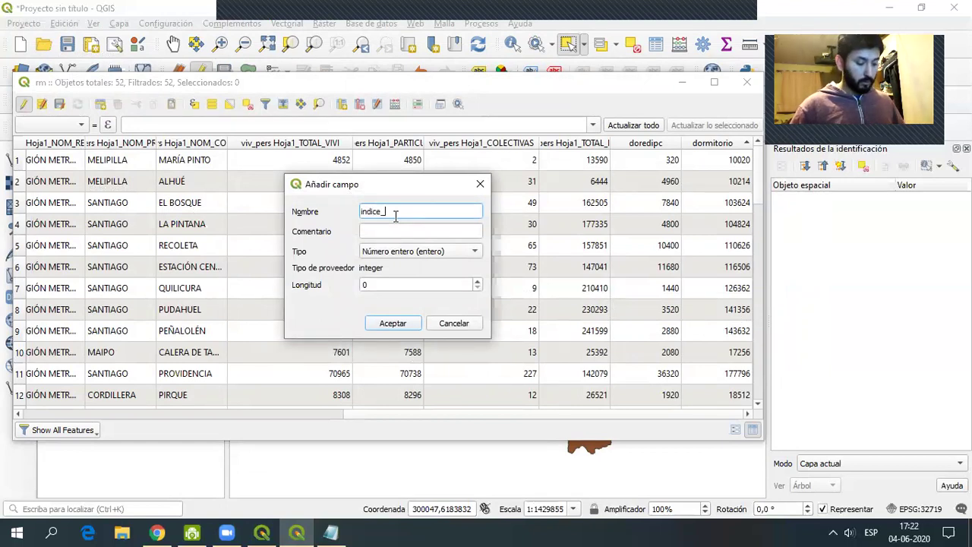
text(ha)
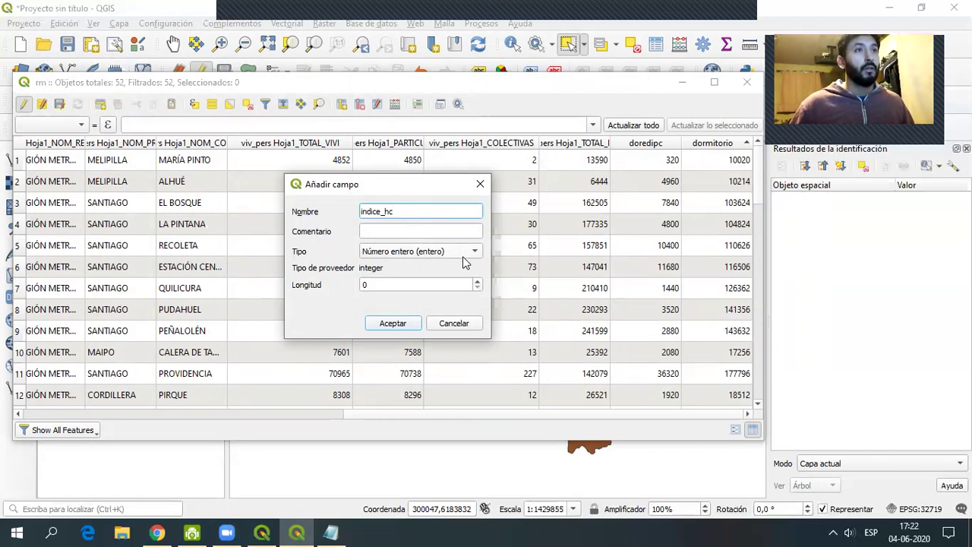
click(419, 232)
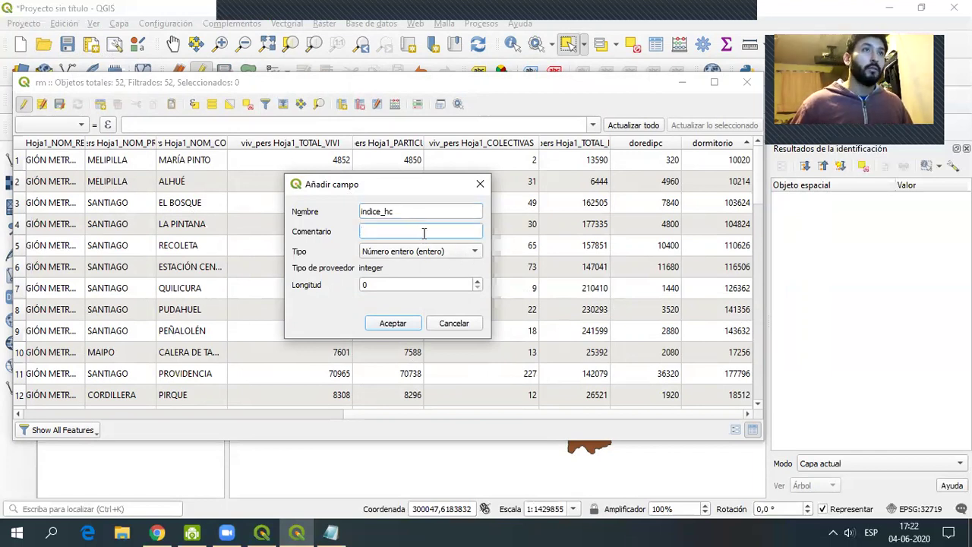
text(indice de hacinamient)
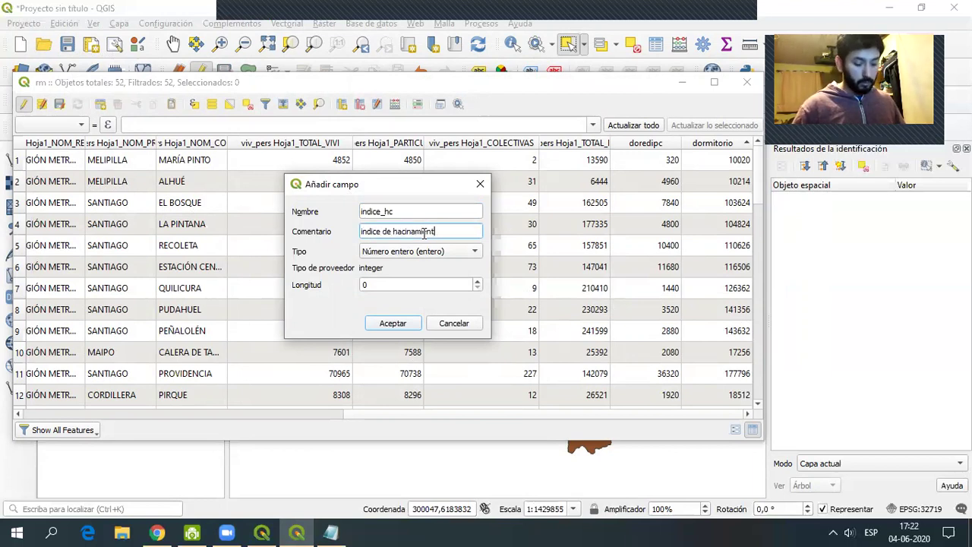
text(casos)
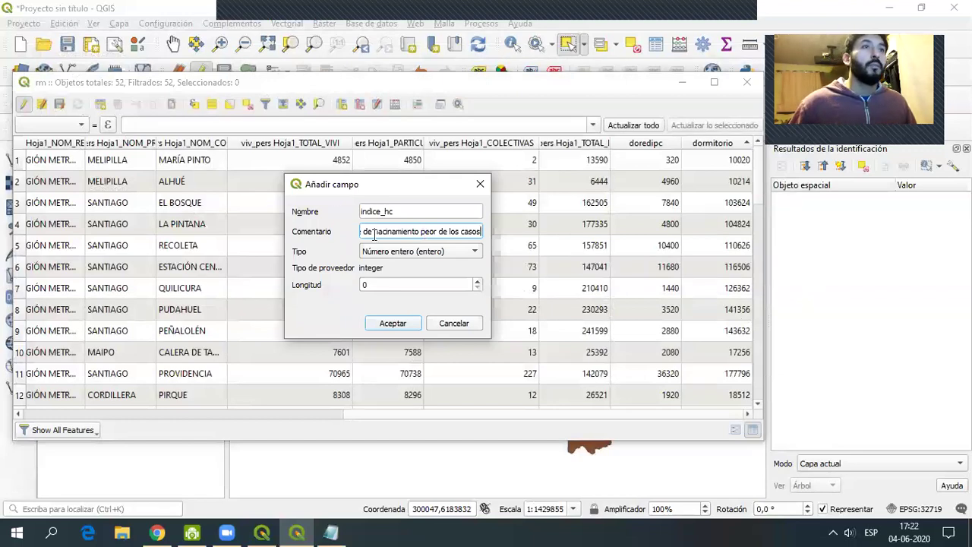
drag(374, 235, 334, 241)
click(397, 235)
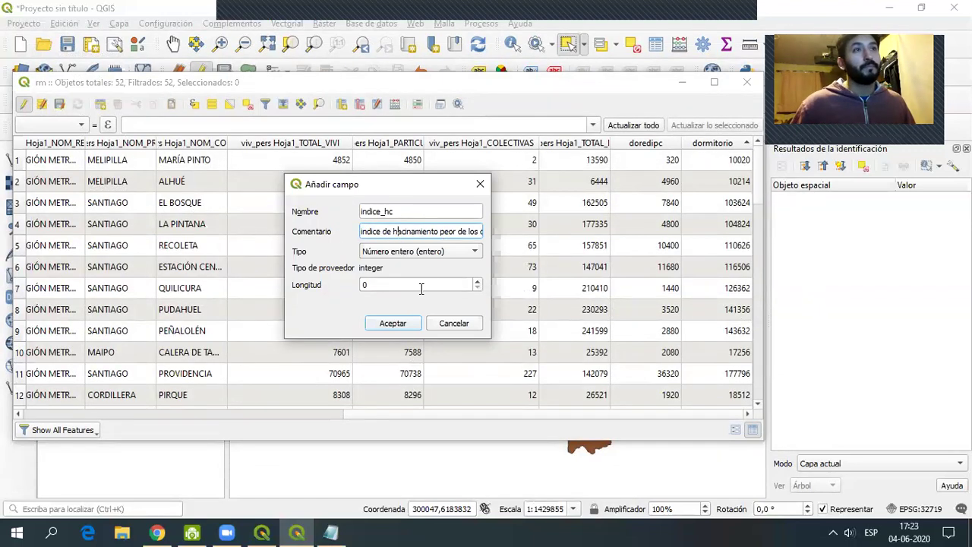
click(393, 325)
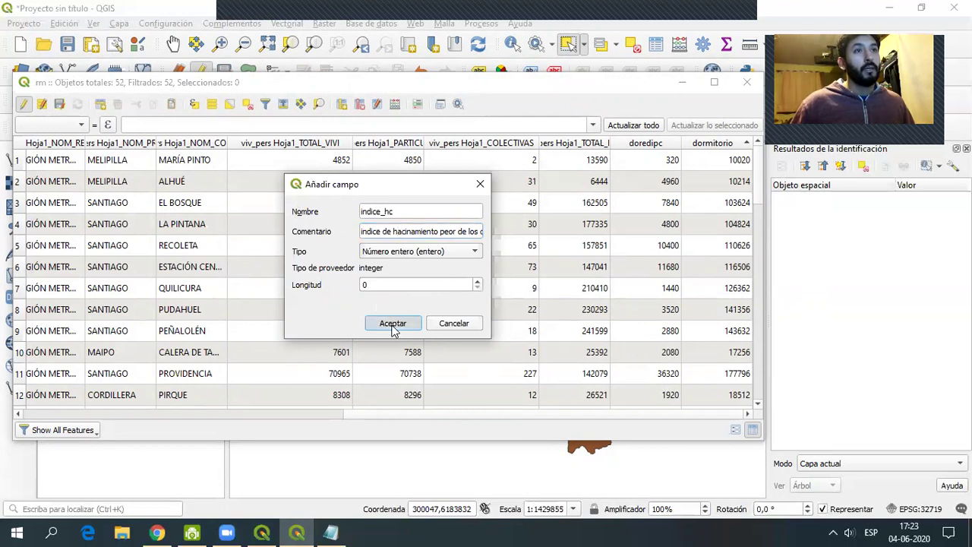
click(490, 415)
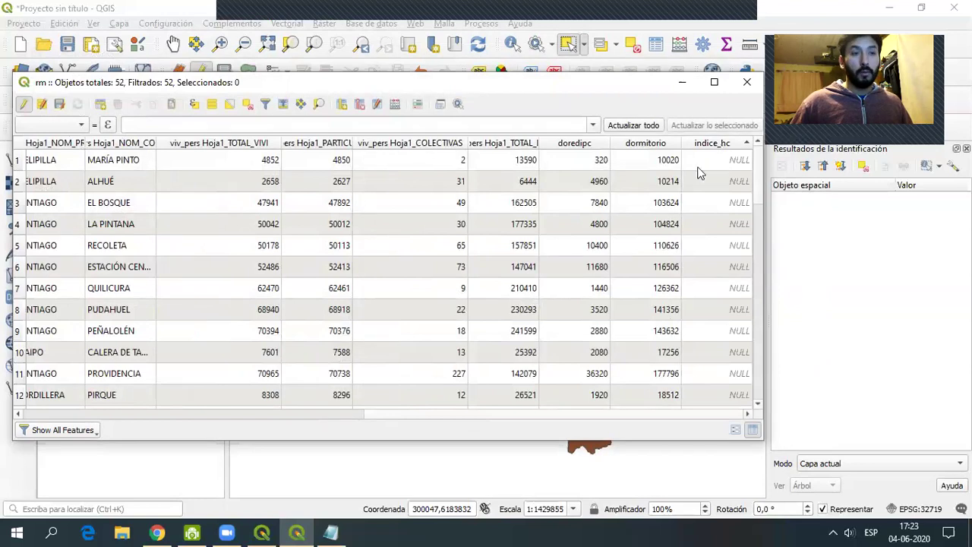
- Recheck the overcrowding formula on Wikipedia and set the QGIS field calculator to update the existing indice_hc field
click(158, 532)
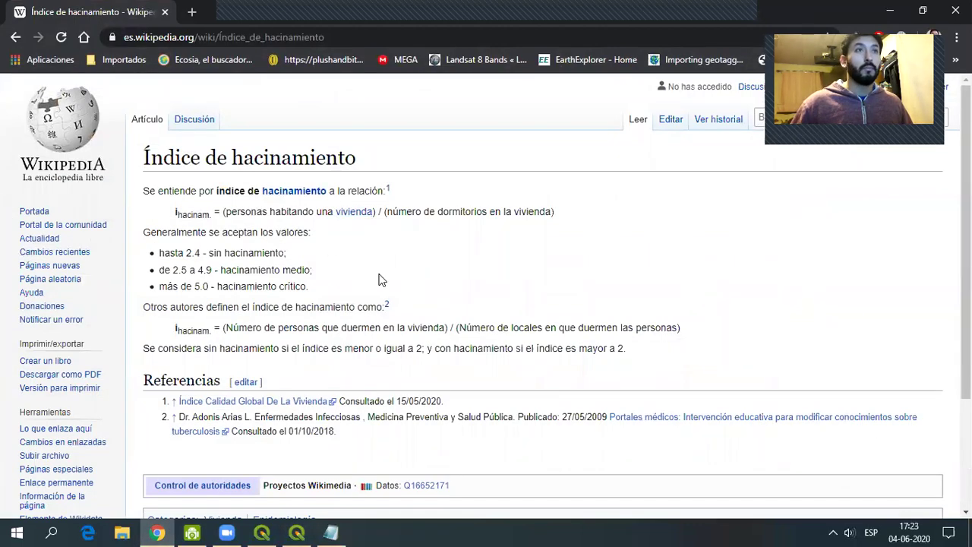
click(892, 11)
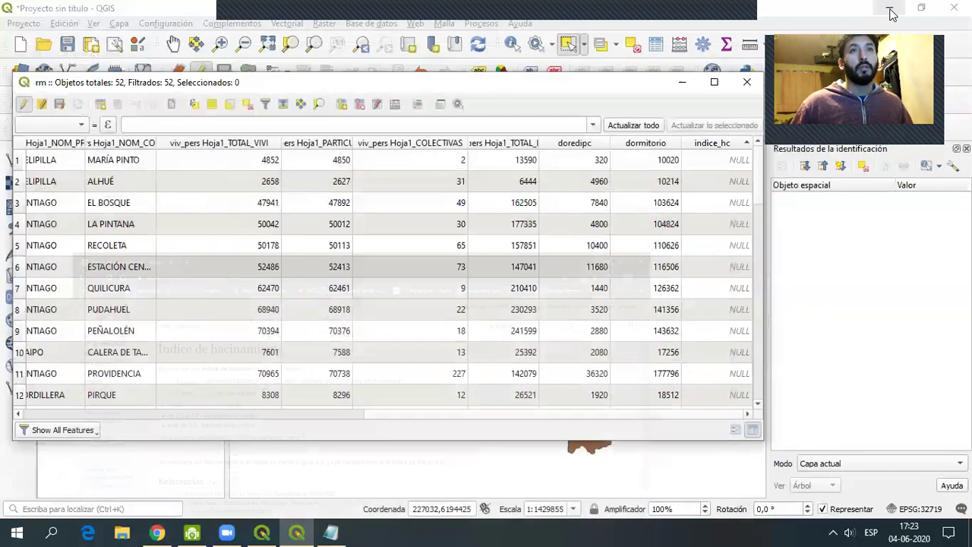
click(704, 147)
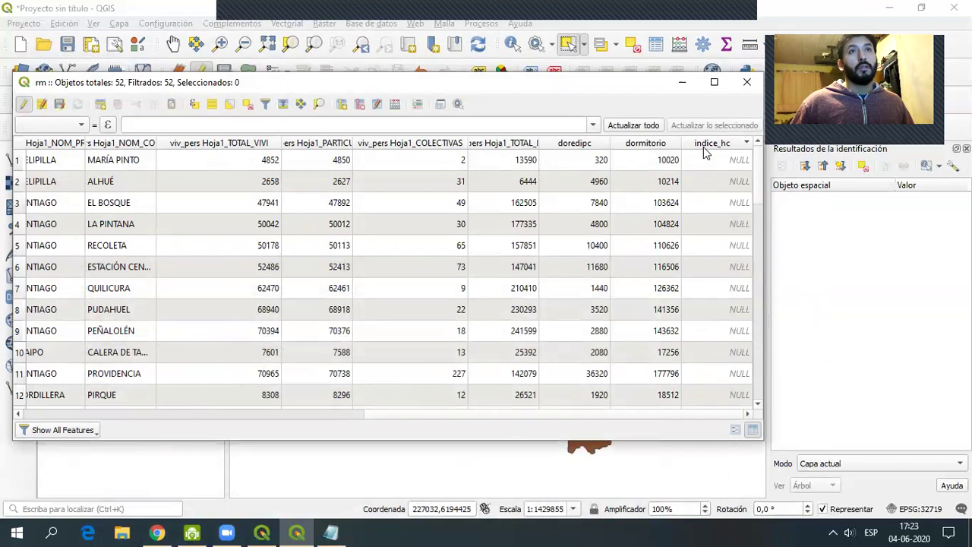
click(397, 104)
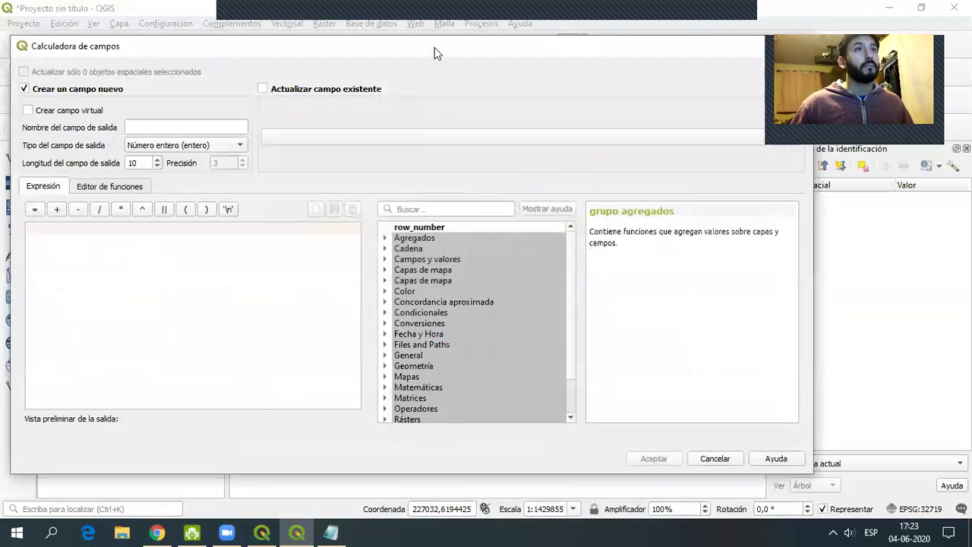
drag(435, 47, 444, 200)
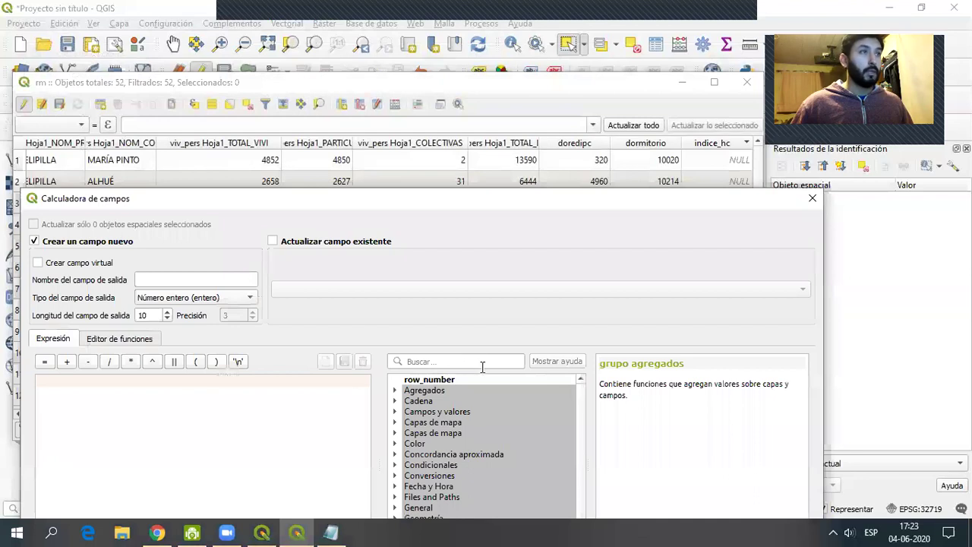
click(319, 243)
click(315, 289)
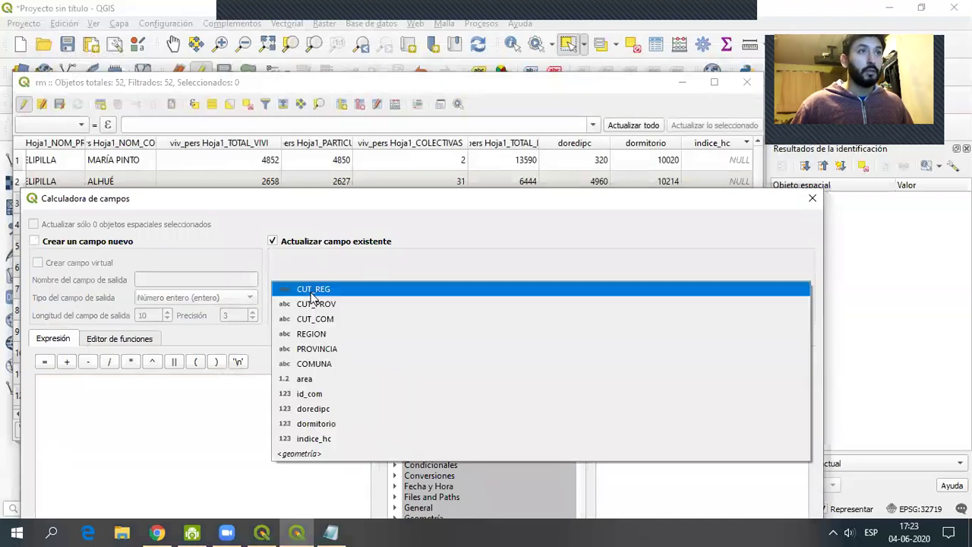
click(327, 440)
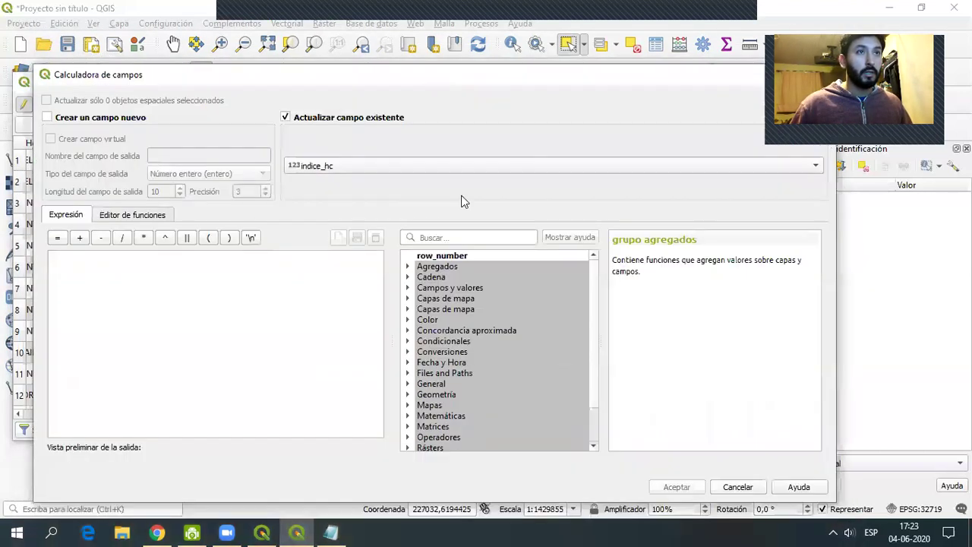
- Calculate indice_hc with the expression "viv_pers Hoja1_TOTAL_PERS" / "dormitorio" and apply it to the communes
click(408, 287)
drag(599, 330, 600, 369)
double_click(533, 387)
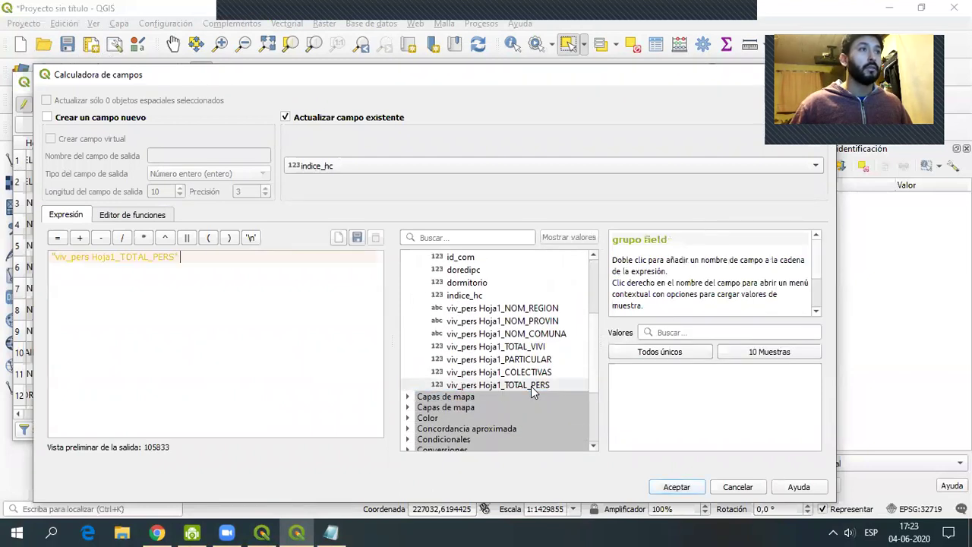
text(/)
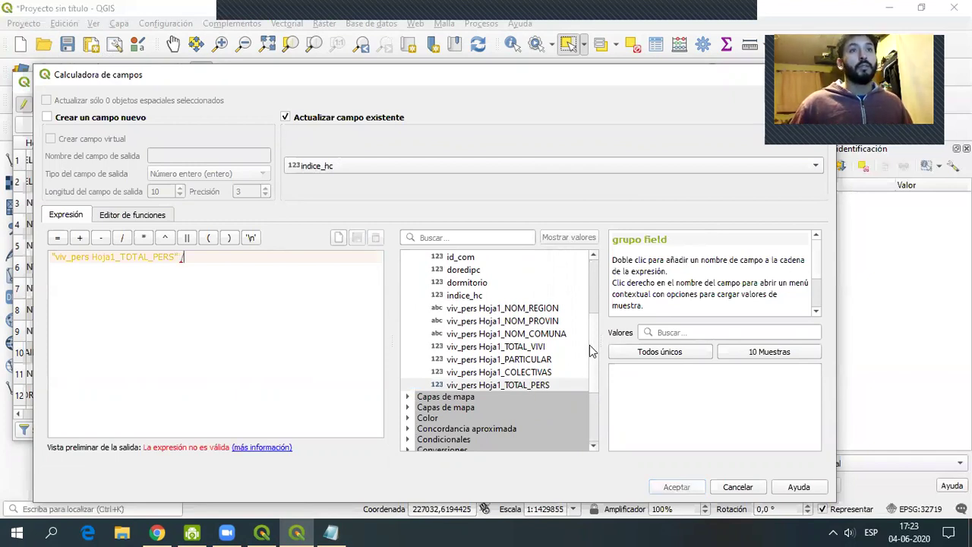
double_click(467, 281)
drag(571, 80, 567, 55)
click(672, 463)
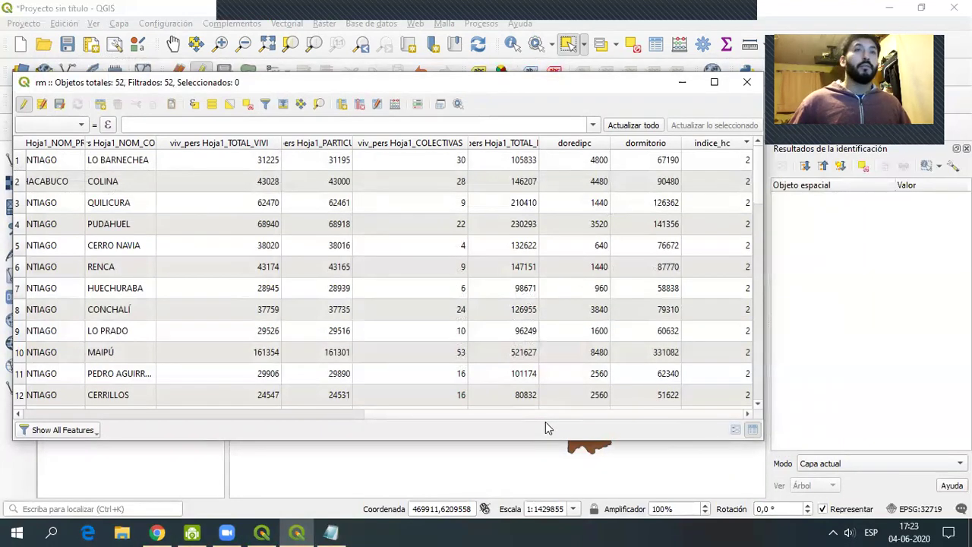
- Sort the communes by indice_hc in both directions and examine the calculated values and the table's column organization
click(718, 145)
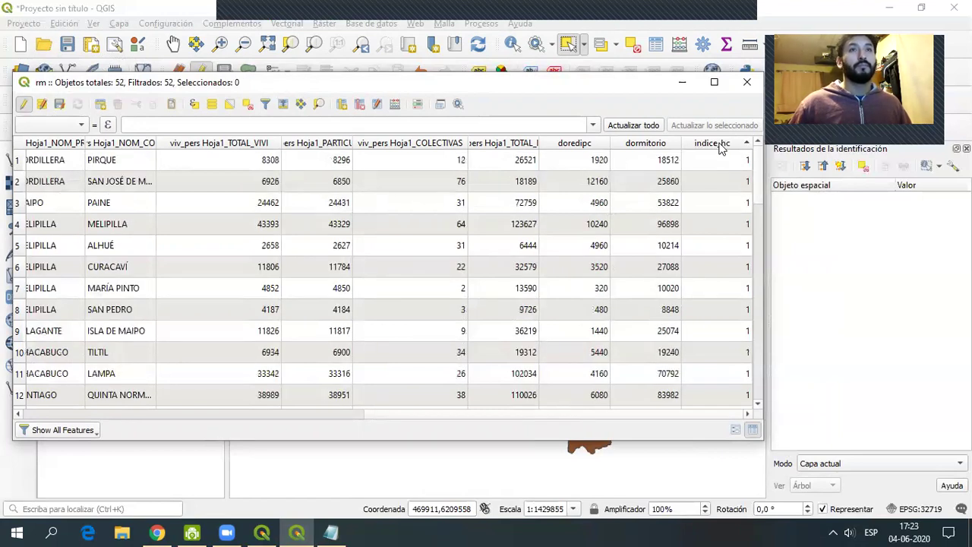
click(719, 145)
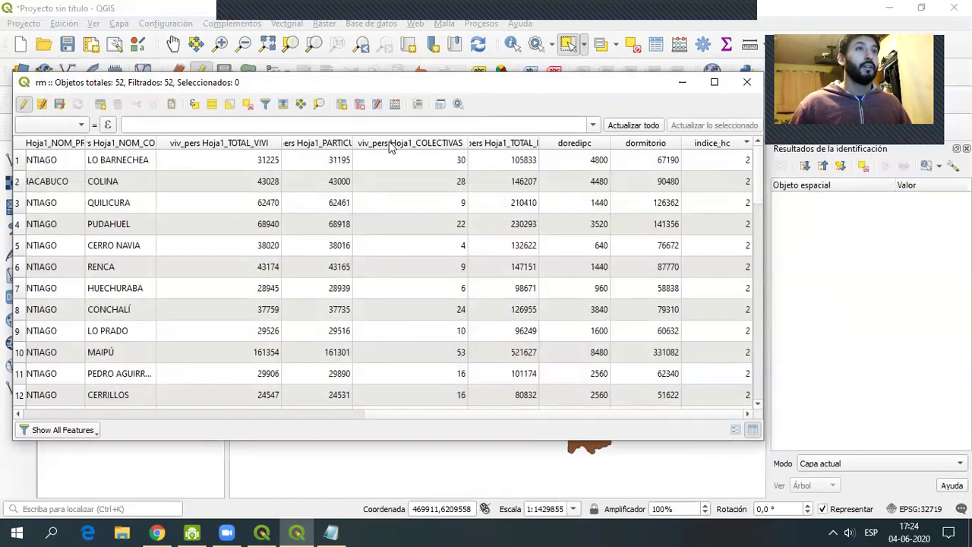
right_click(714, 147)
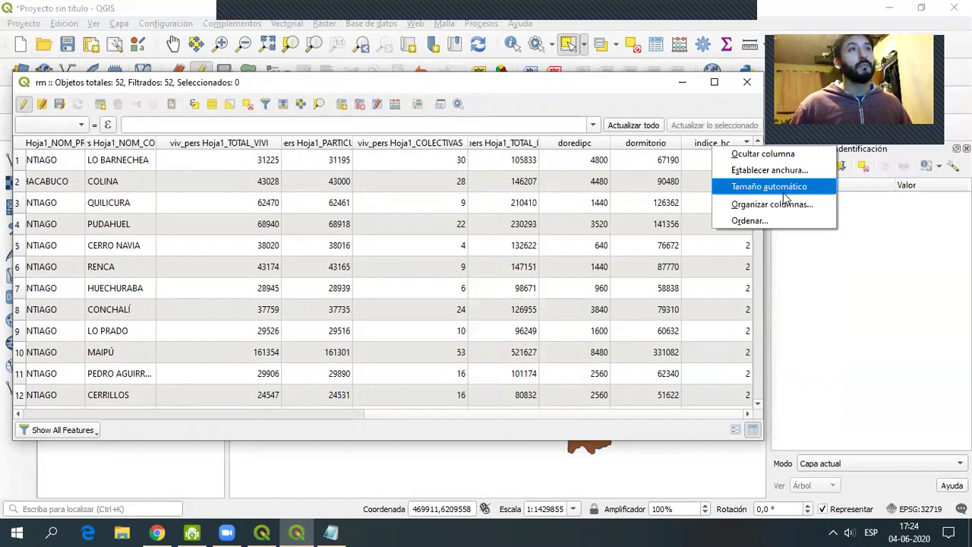
click(378, 104)
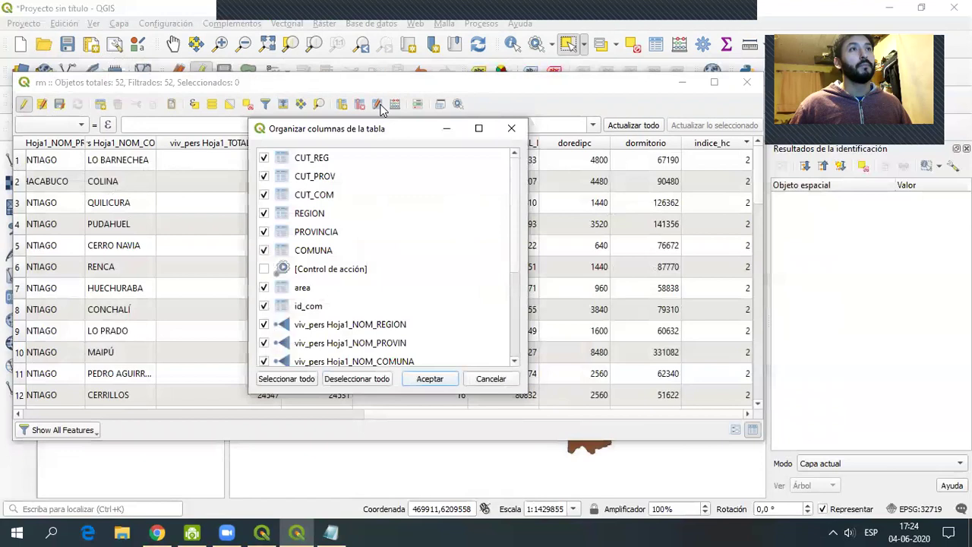
drag(518, 255, 530, 328)
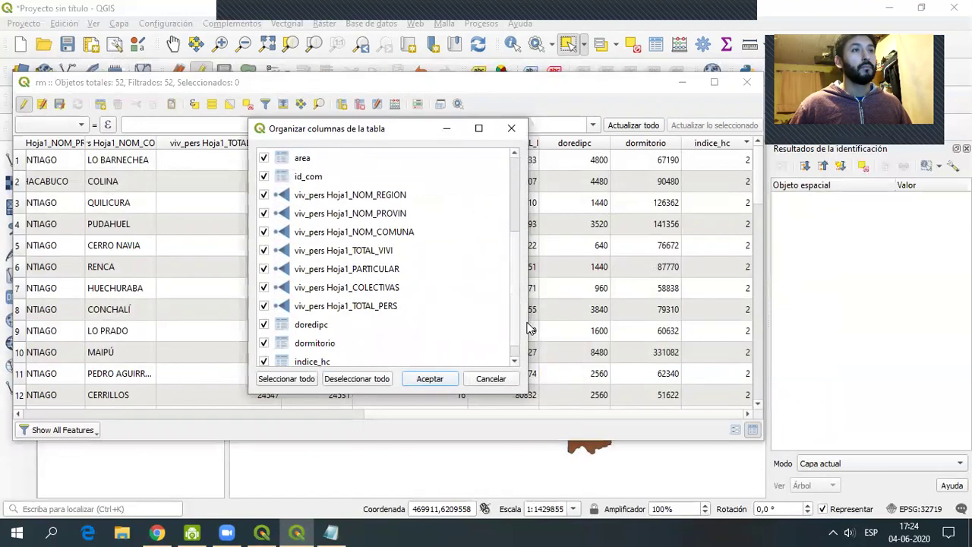
click(491, 378)
click(719, 148)
click(720, 148)
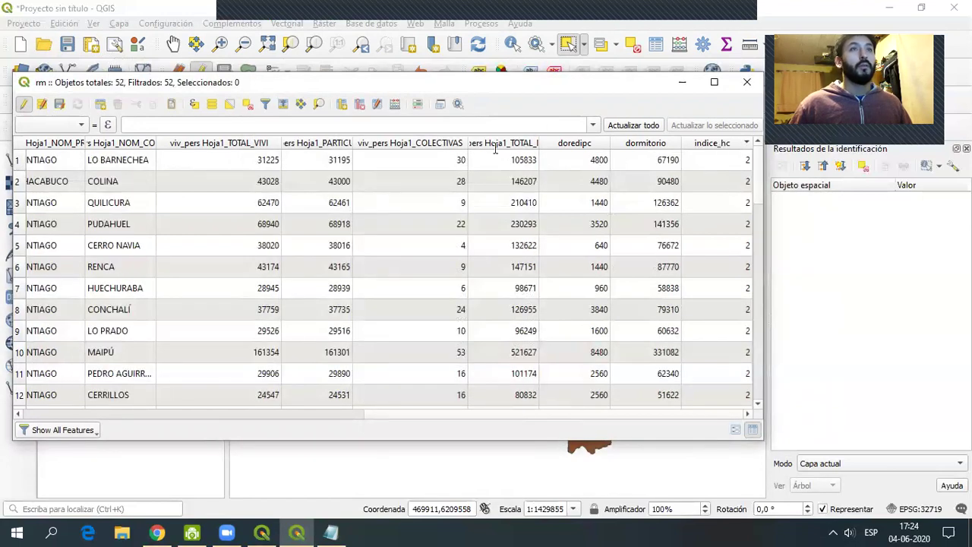
click(704, 144)
click(706, 144)
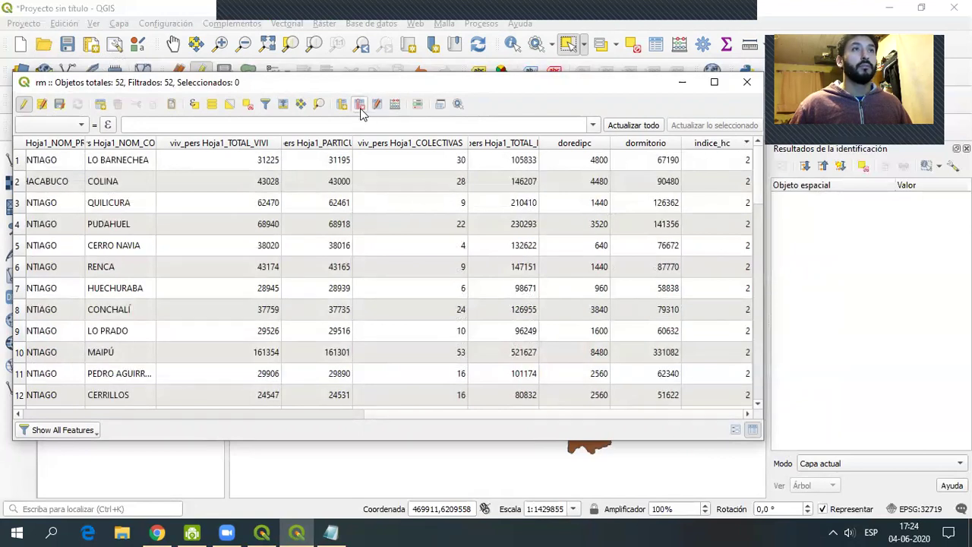
- Delete the integer indice_hc field from the rm attribute table
click(360, 104)
scroll(645, 230, down, 1)
scroll(645, 230, down, 2)
scroll(645, 230, up, 1)
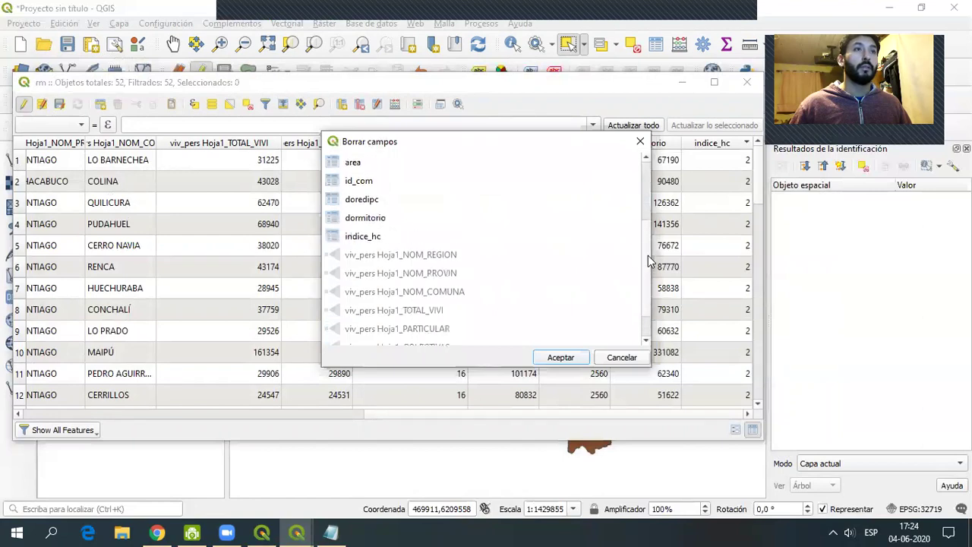
click(359, 240)
click(560, 356)
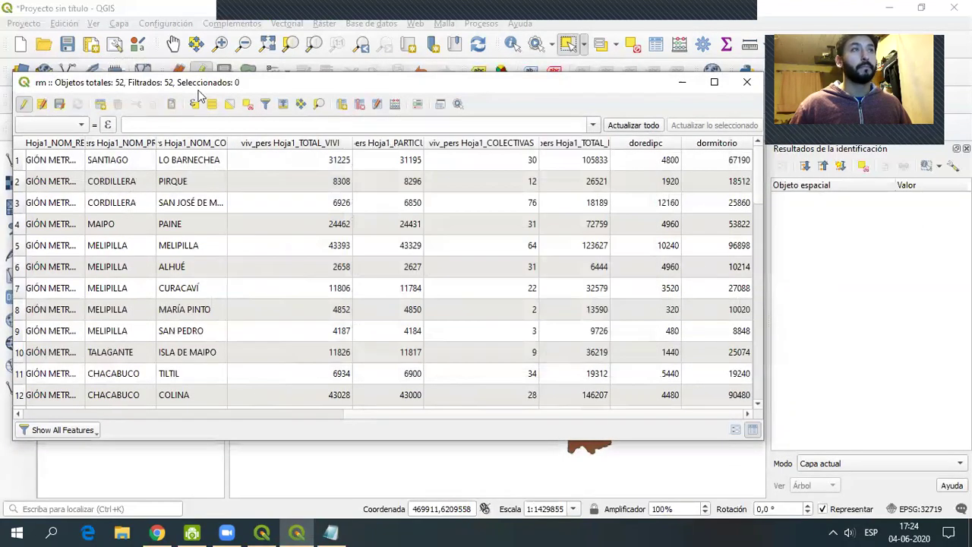
- Add a field named indice_hc of type Número decimal (real) to the rm attribute table
click(341, 104)
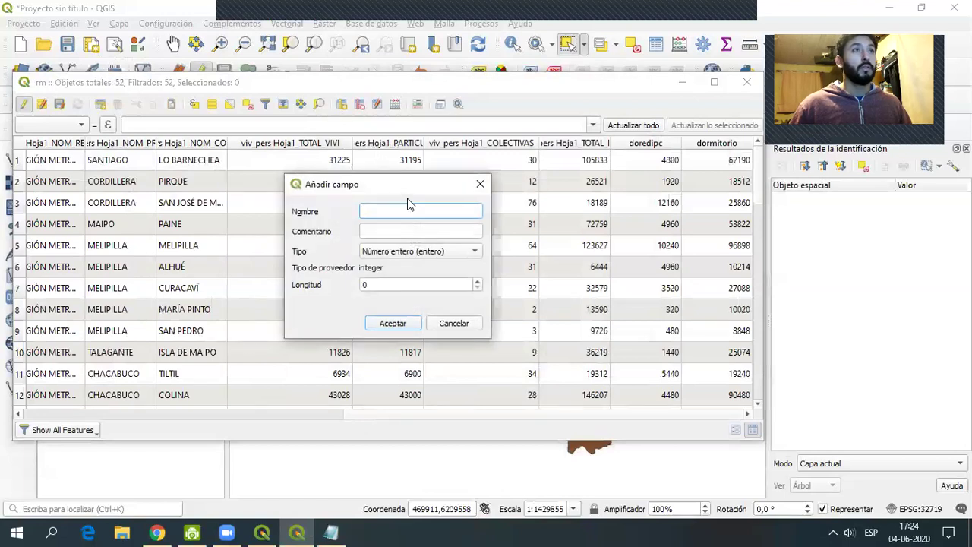
text(indice_hc)
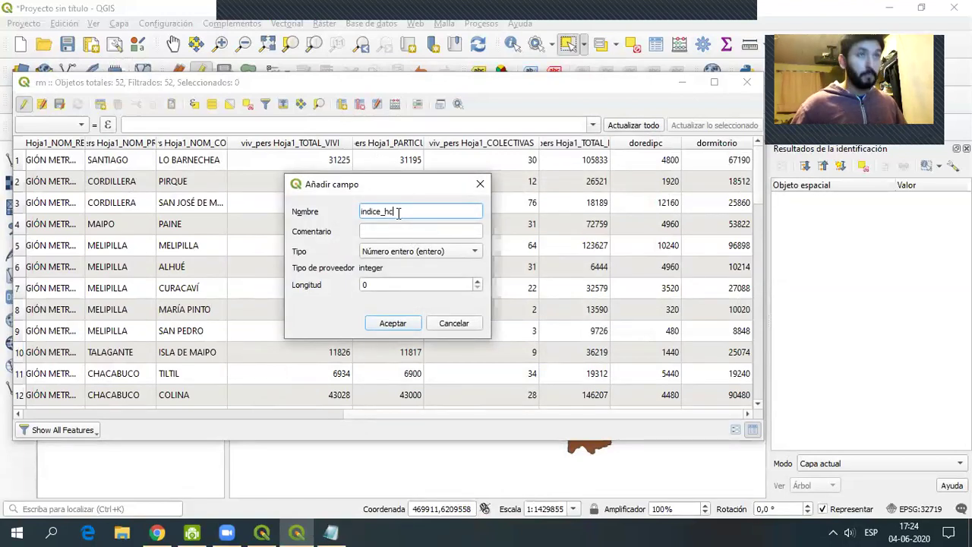
click(414, 251)
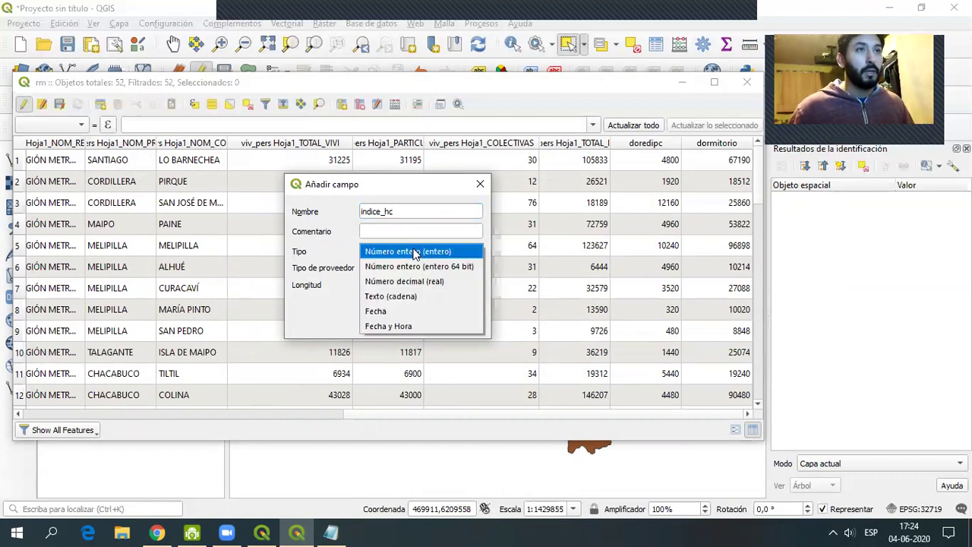
click(401, 282)
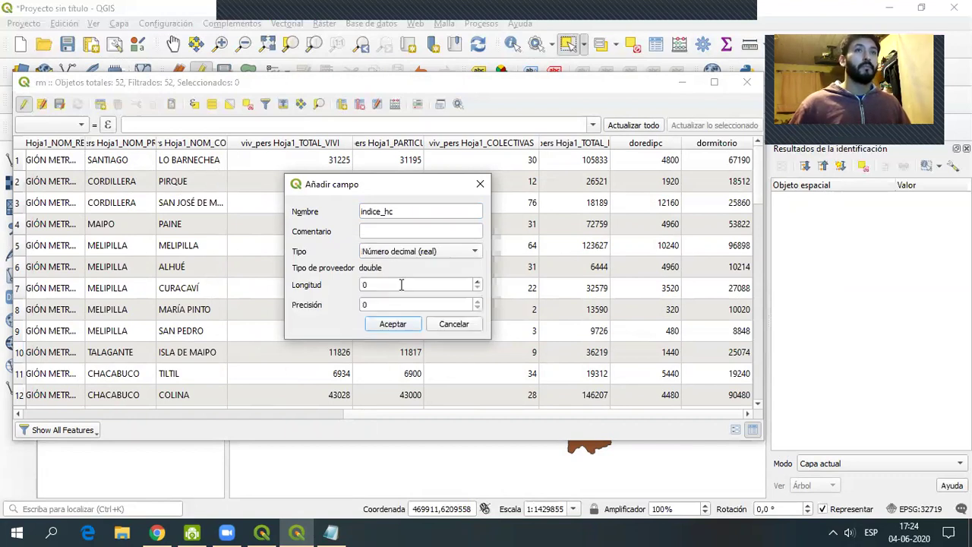
click(394, 324)
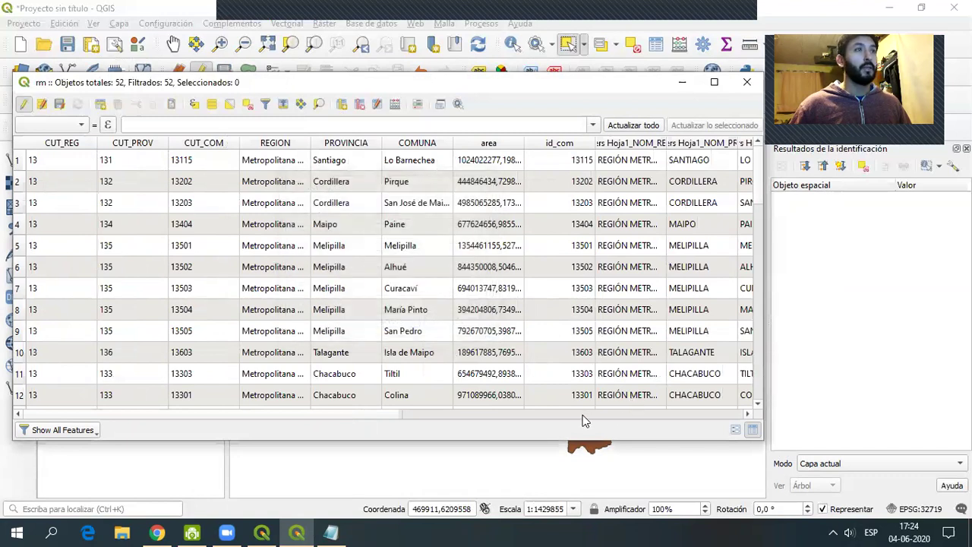
- Set the field calculator to update the existing decimal indice_hc field of the rm layer
click(587, 413)
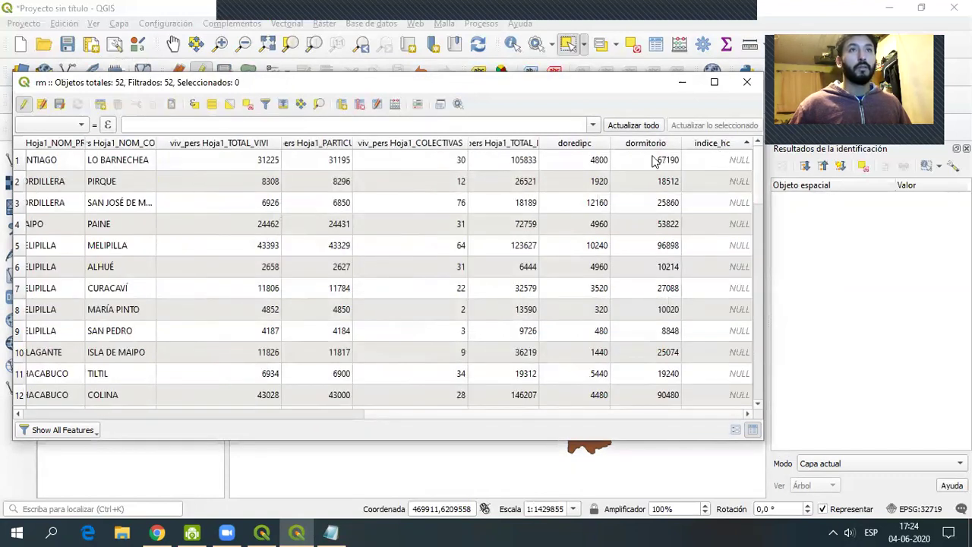
click(397, 106)
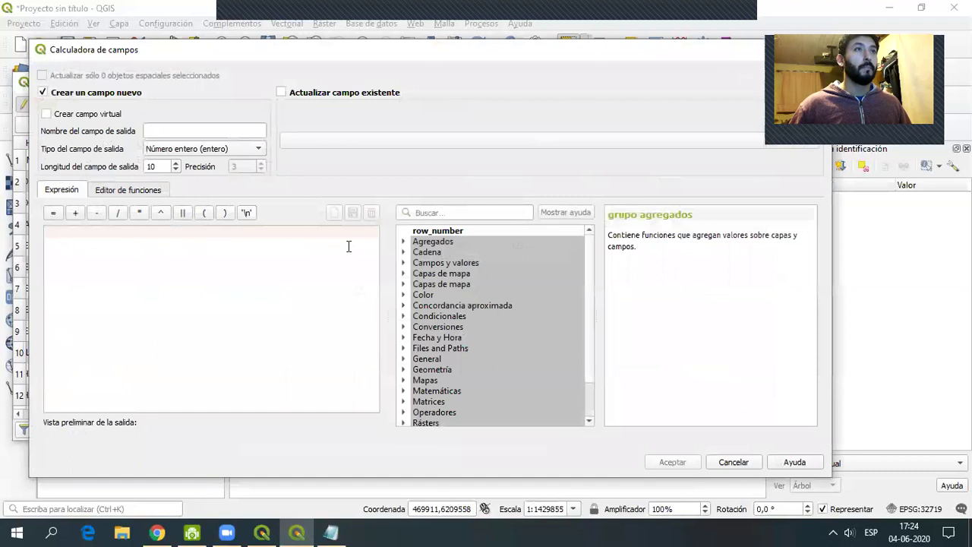
click(300, 94)
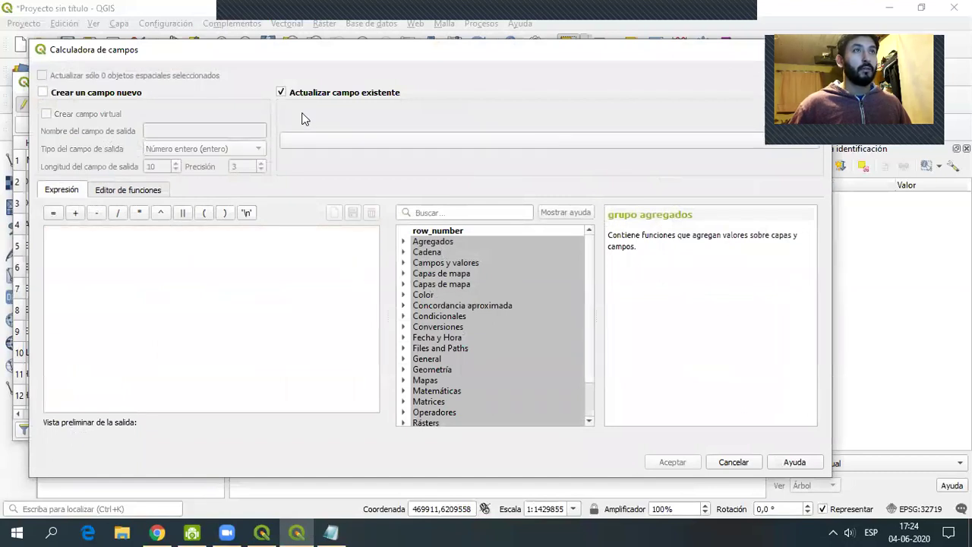
click(398, 141)
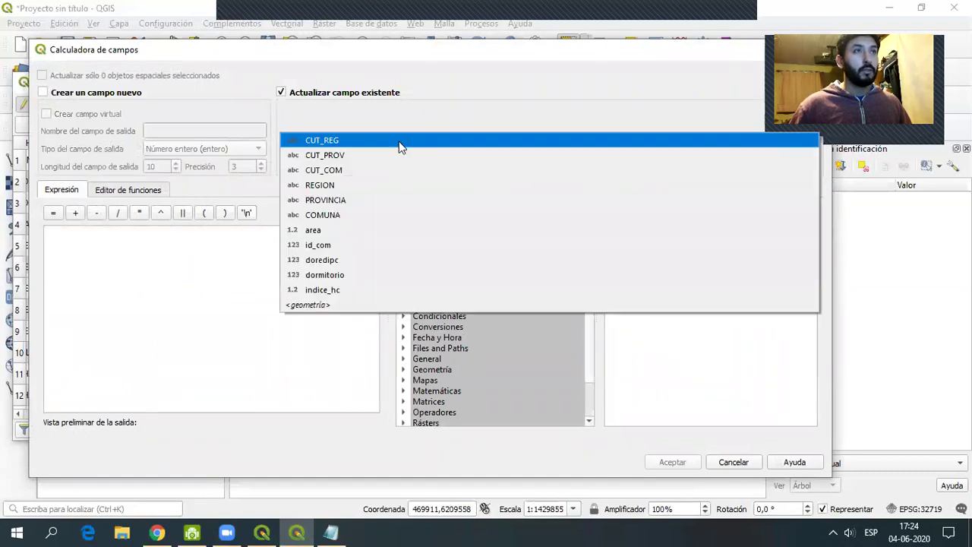
click(332, 289)
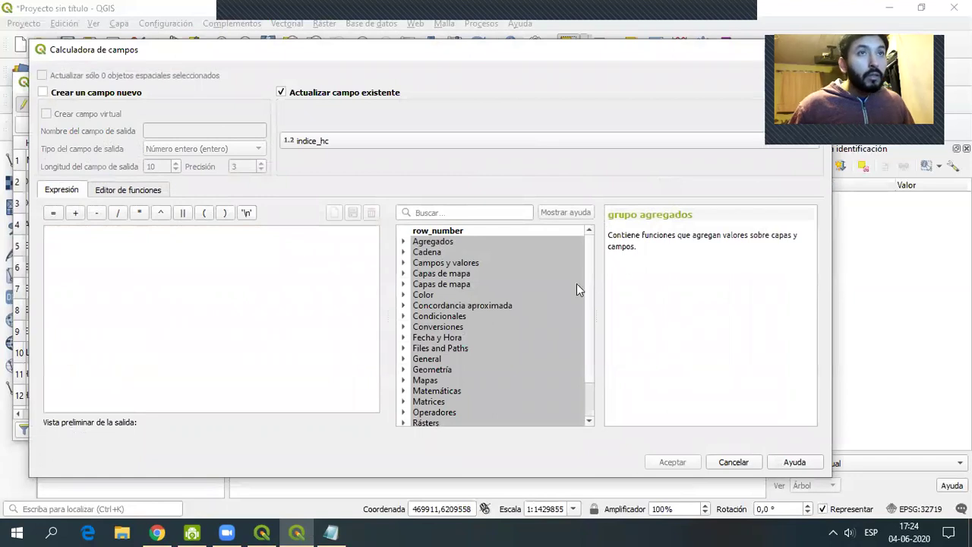
- Calculate indice_hc for all communes with the expression "viv_pers Hoja1_TOTAL_PERS" / "dormitorio"
scroll(590, 311, down, 2)
scroll(593, 289, up, 2)
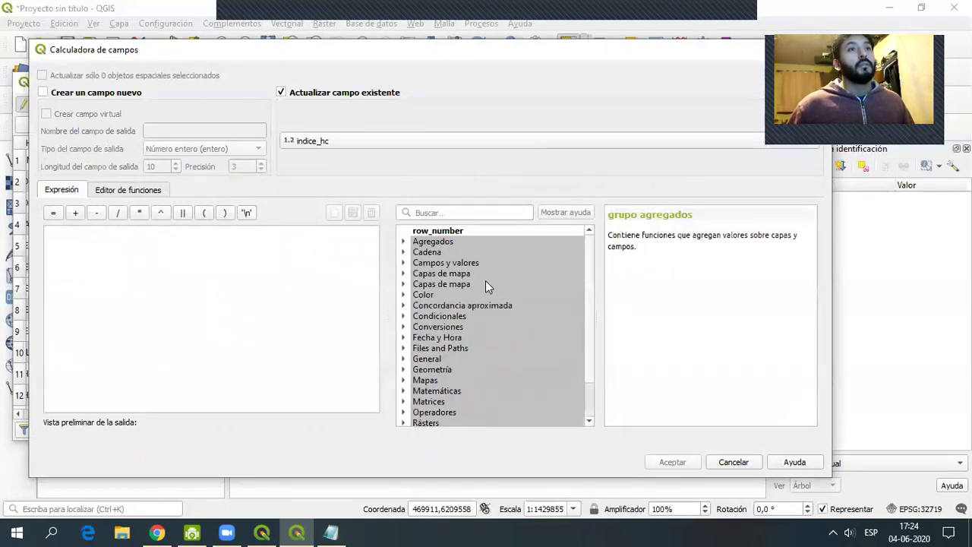
click(404, 262)
drag(591, 290, 592, 334)
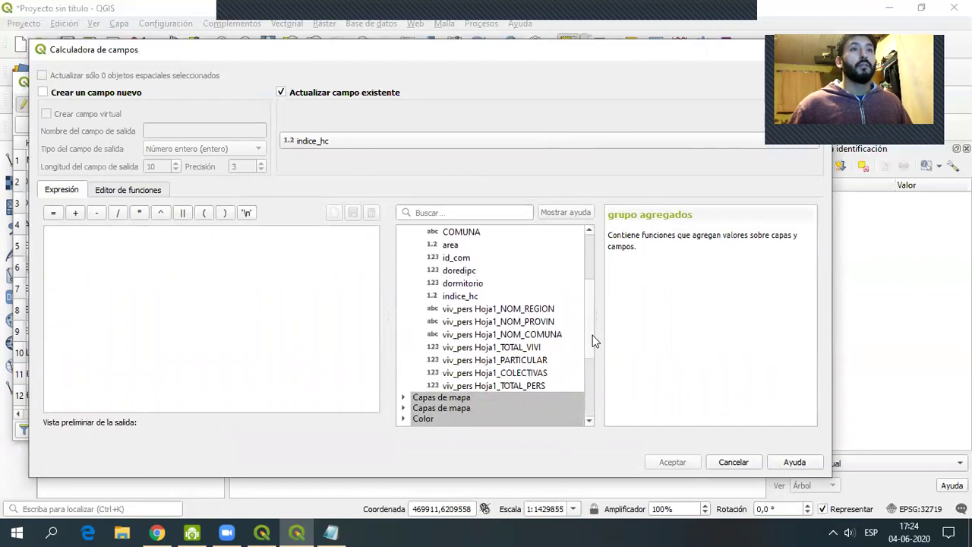
double_click(514, 386)
text(/)
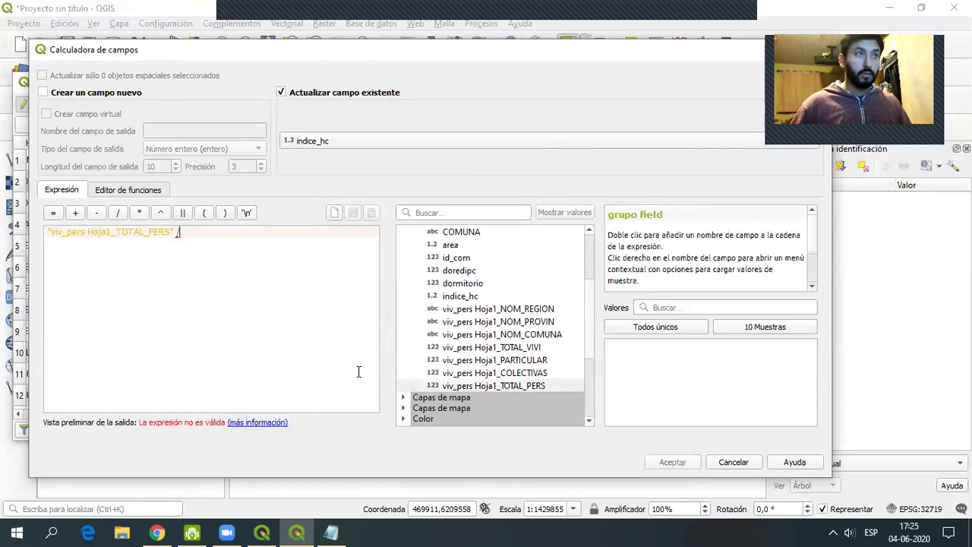
double_click(469, 285)
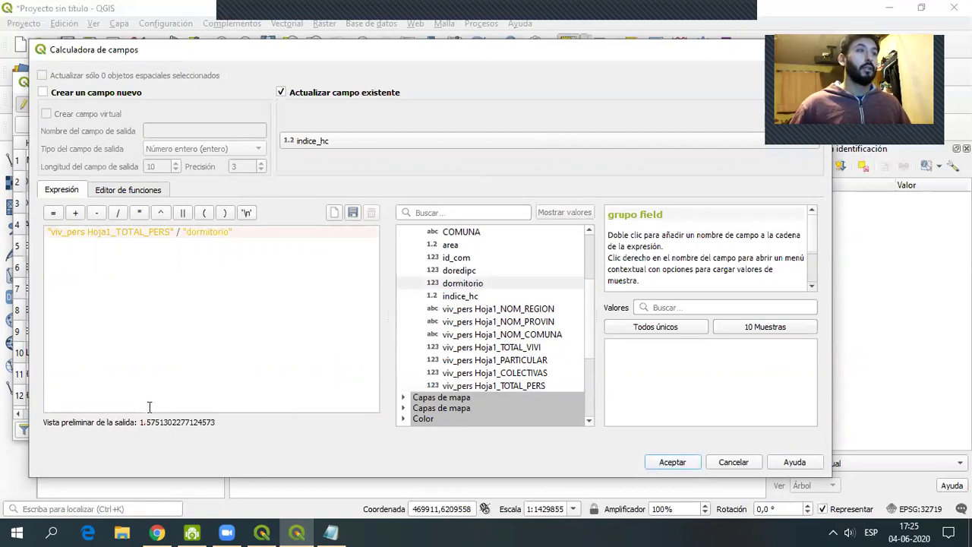
click(672, 464)
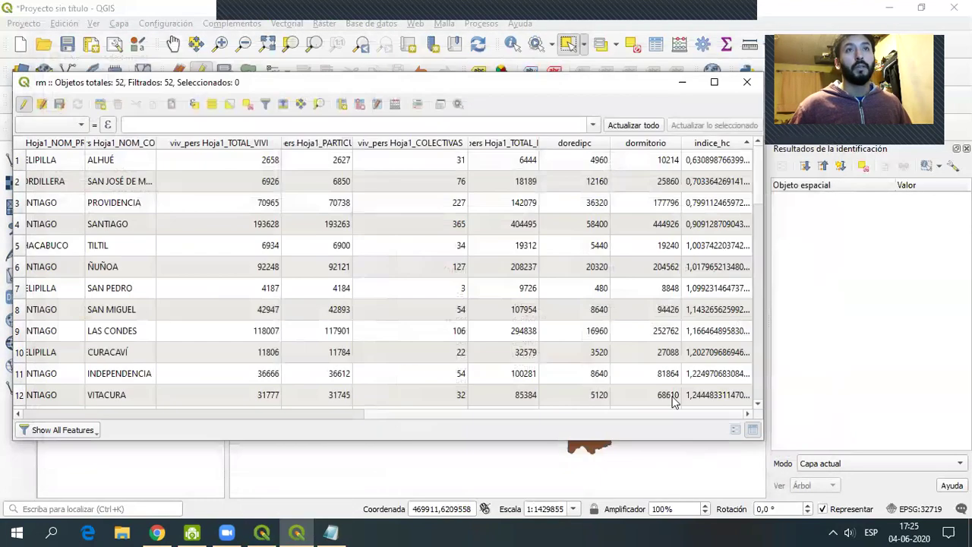
- Sort the communes by indice_hc in descending order, examine the index values per commune, and close the attribute table to return to the map
drag(758, 182, 772, 162)
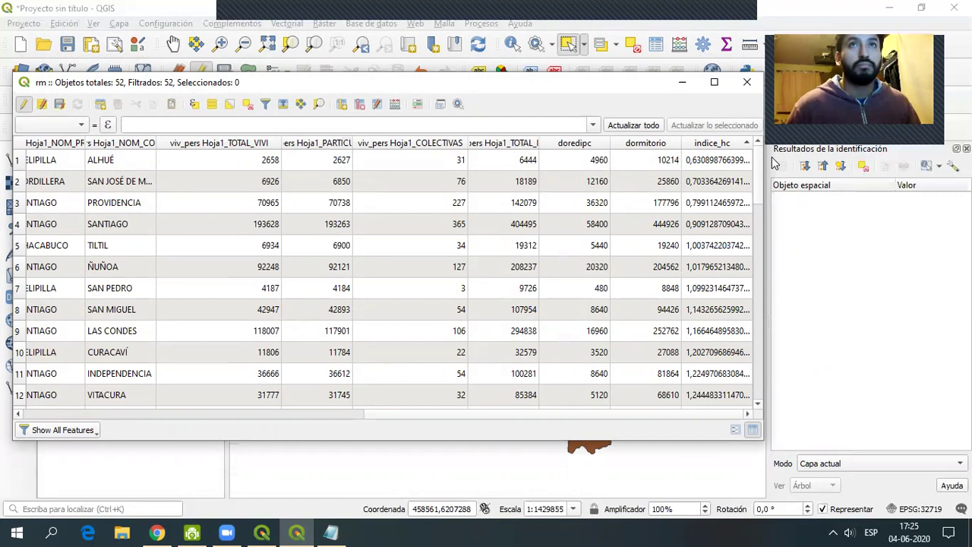
drag(758, 190, 773, 170)
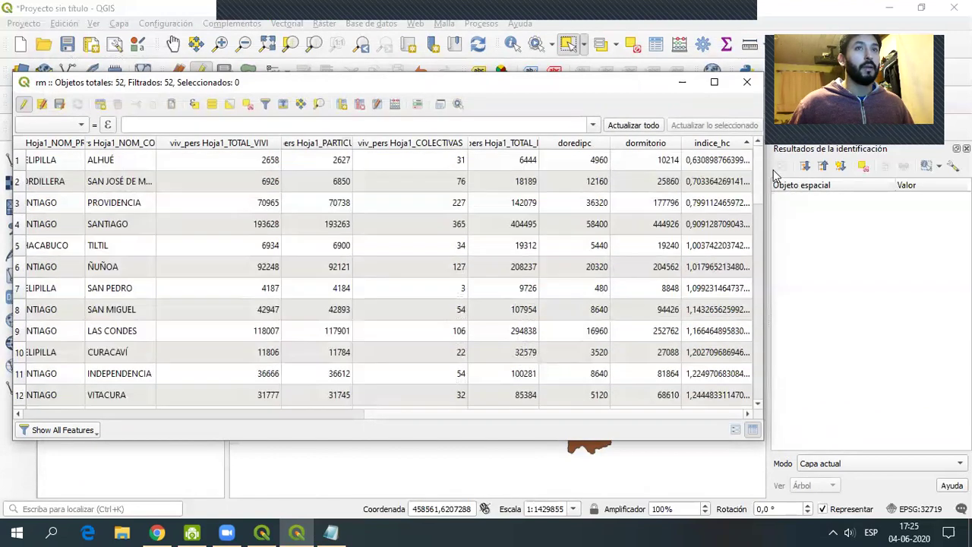
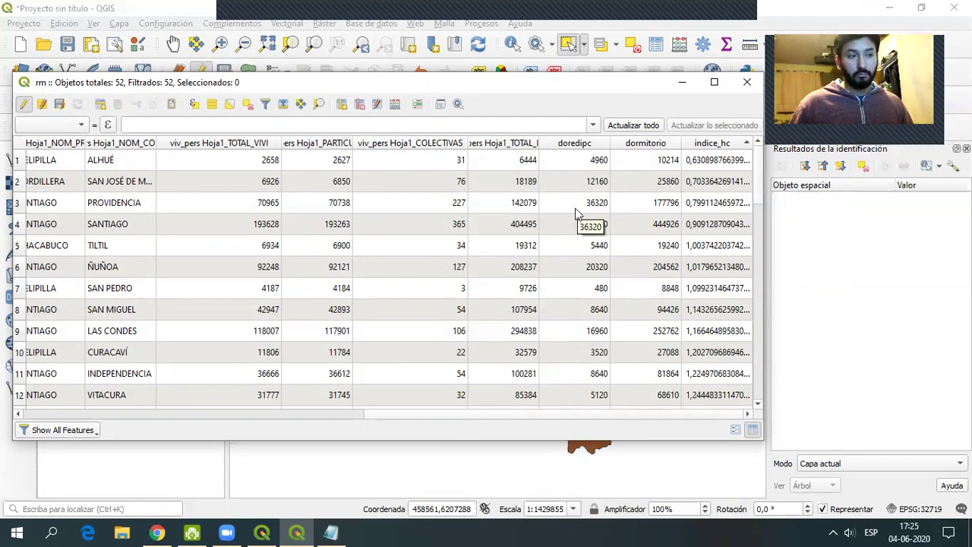
click(714, 145)
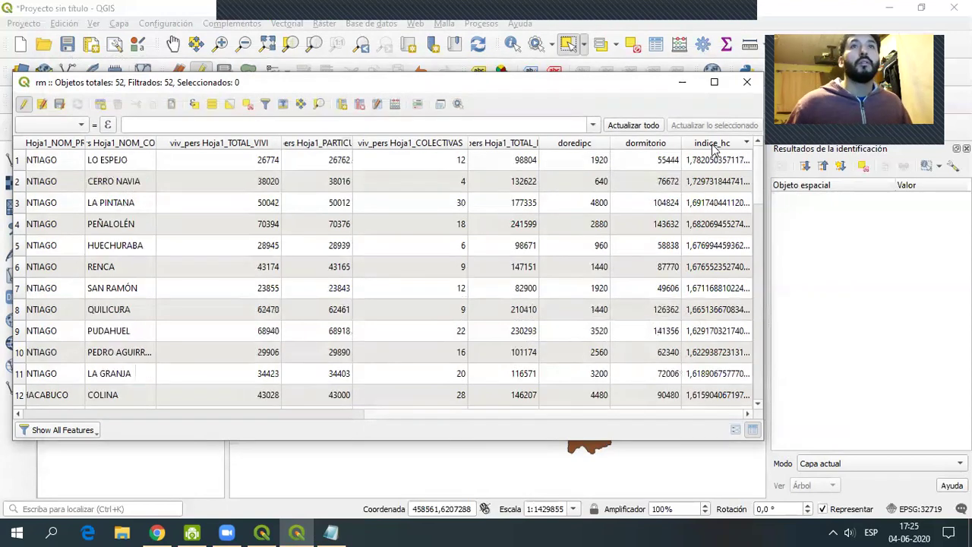
click(713, 145)
click(713, 145)
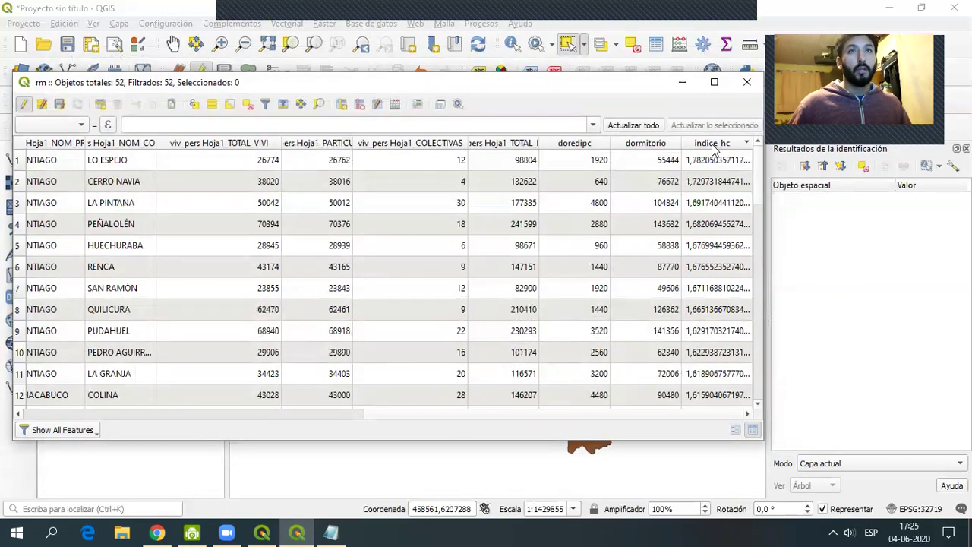
drag(635, 82, 607, 82)
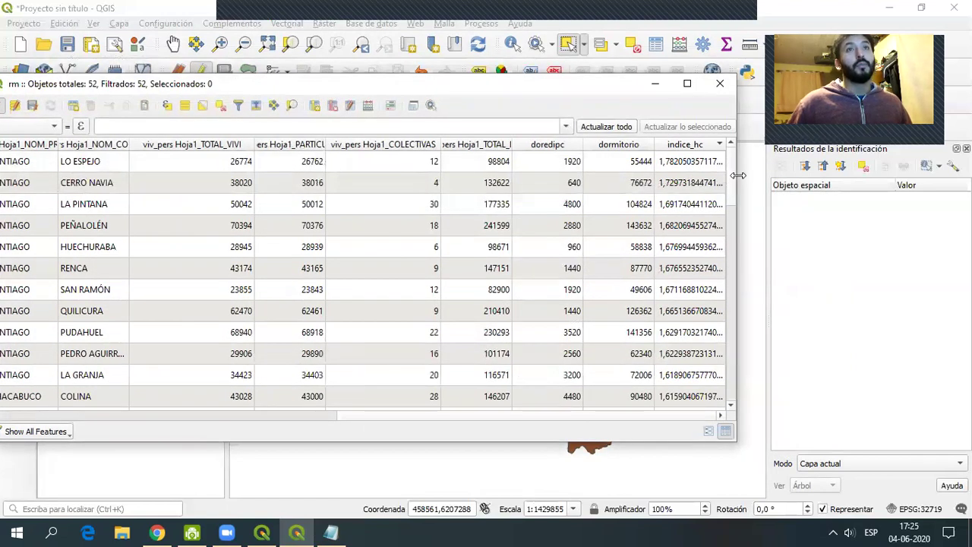
drag(738, 175, 767, 176)
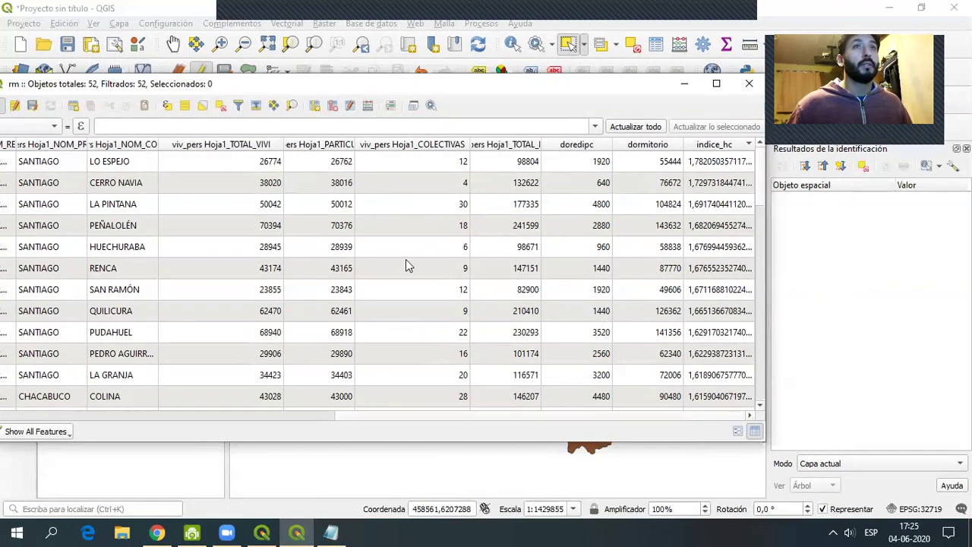
drag(417, 85, 389, 110)
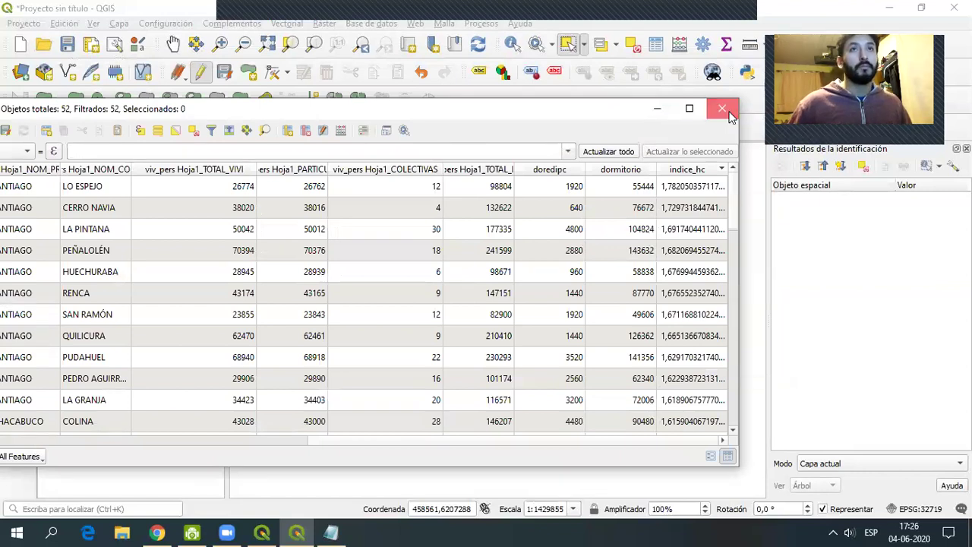
click(722, 110)
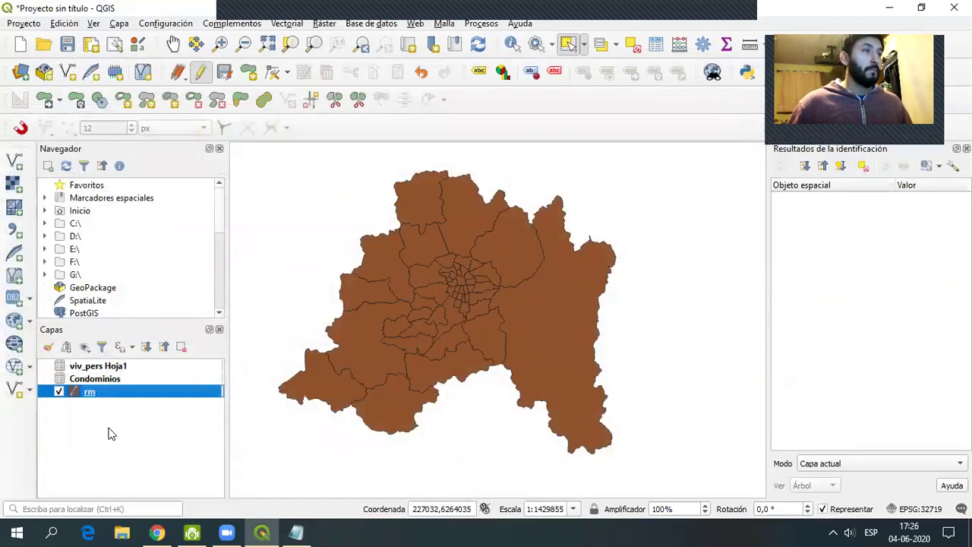
click(107, 432)
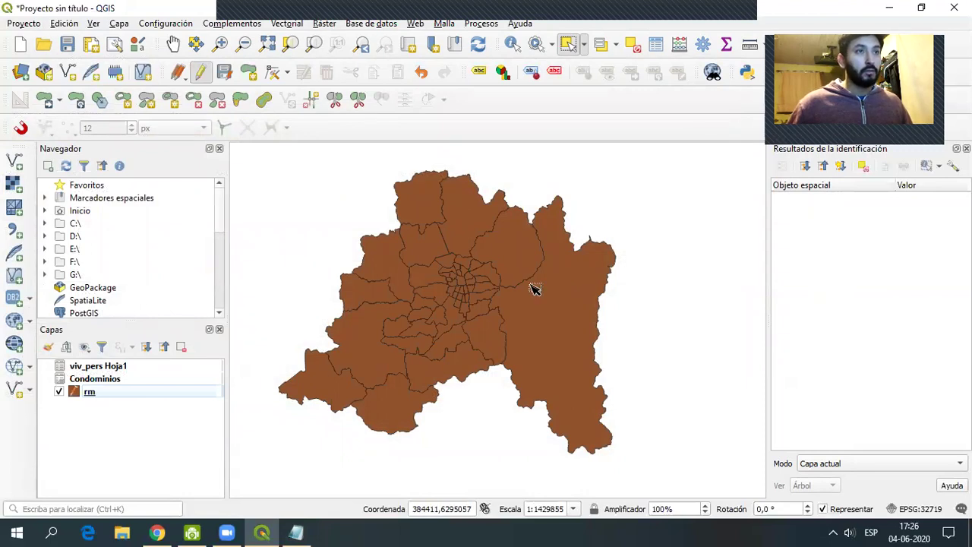
mouse_move(415, 299)
mouse_down()
mouse_move(456, 288)
mouse_move(410, 294)
mouse_up()
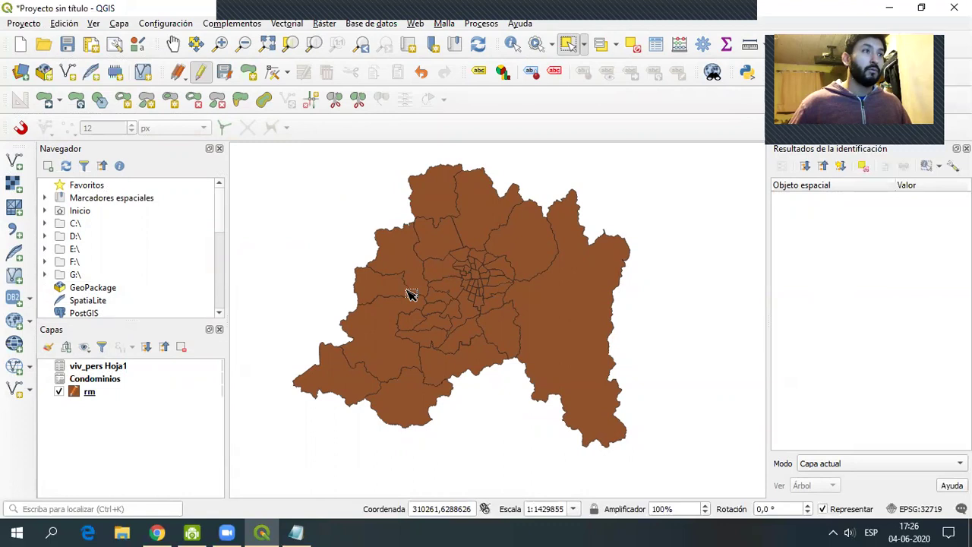
- Set the rm layer's symbology to Categorizado with COMUNA as the value field
click(87, 394)
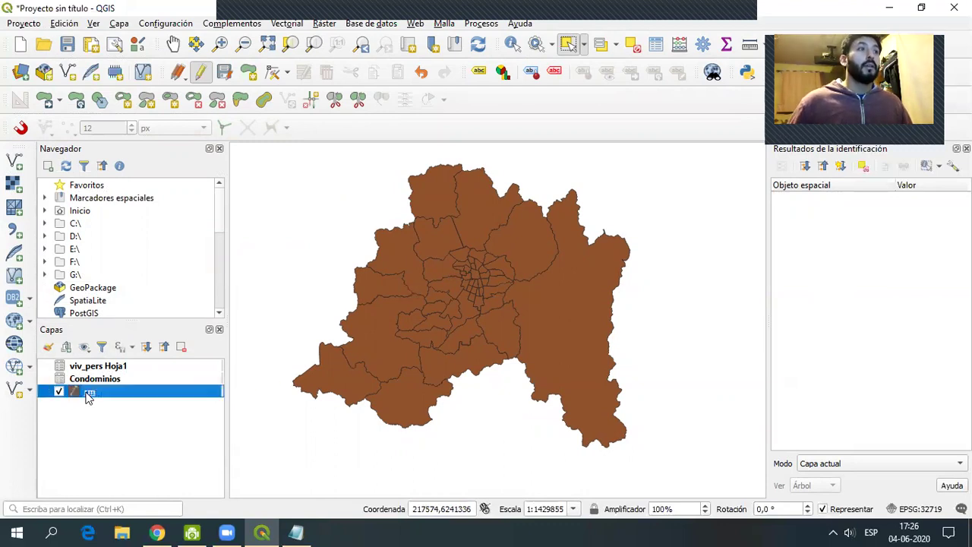
right_click(87, 395)
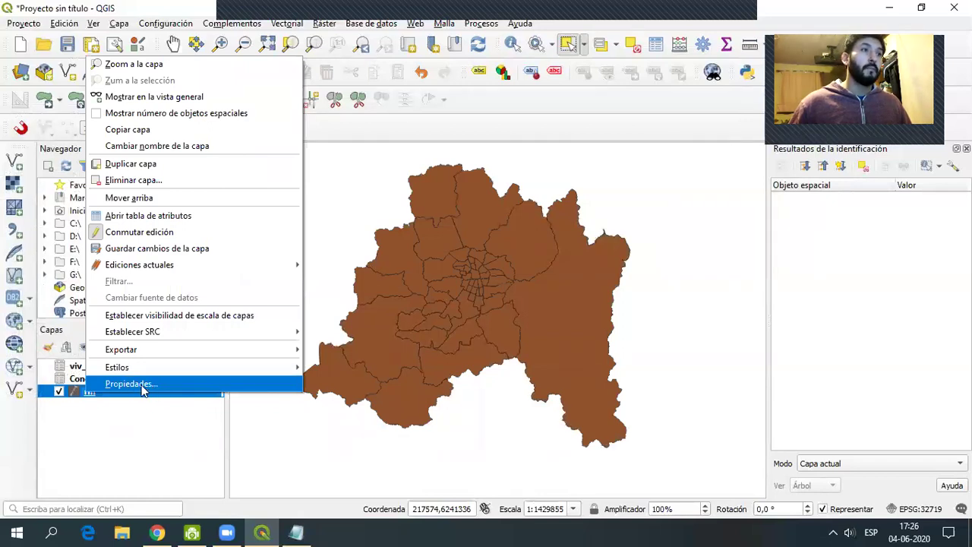
click(143, 386)
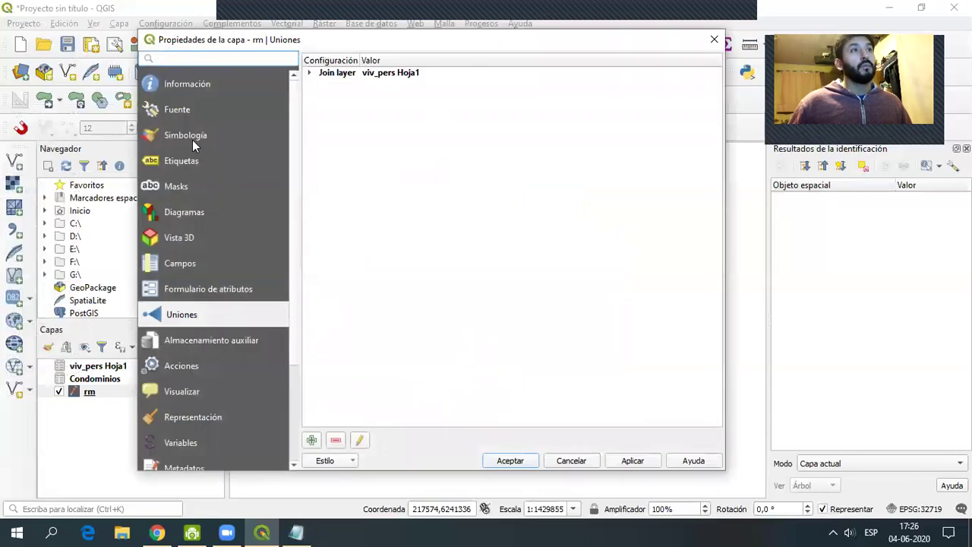
click(193, 137)
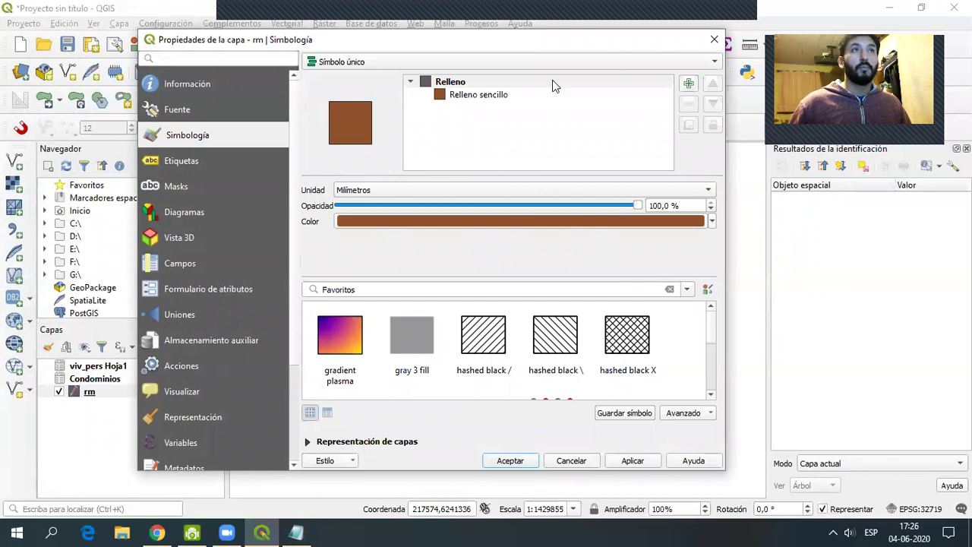
click(713, 61)
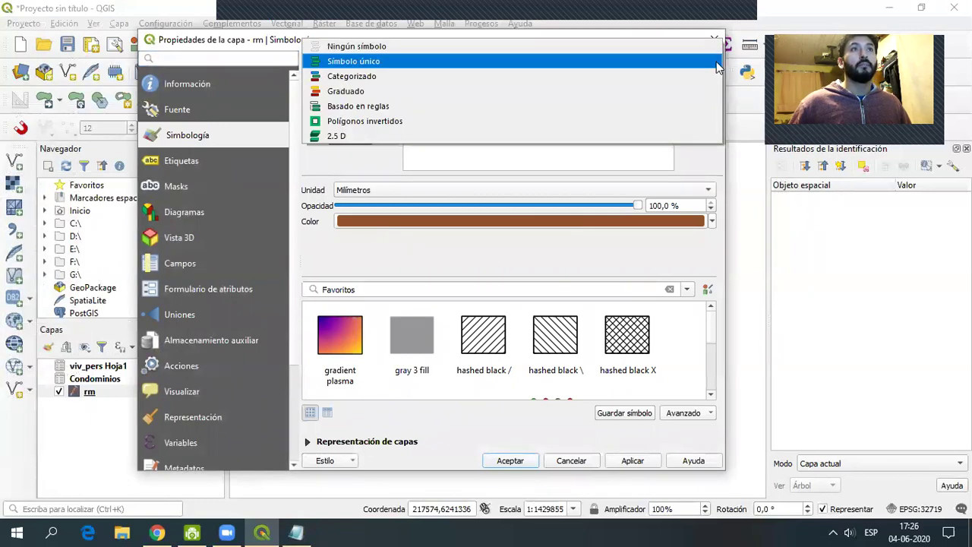
click(443, 84)
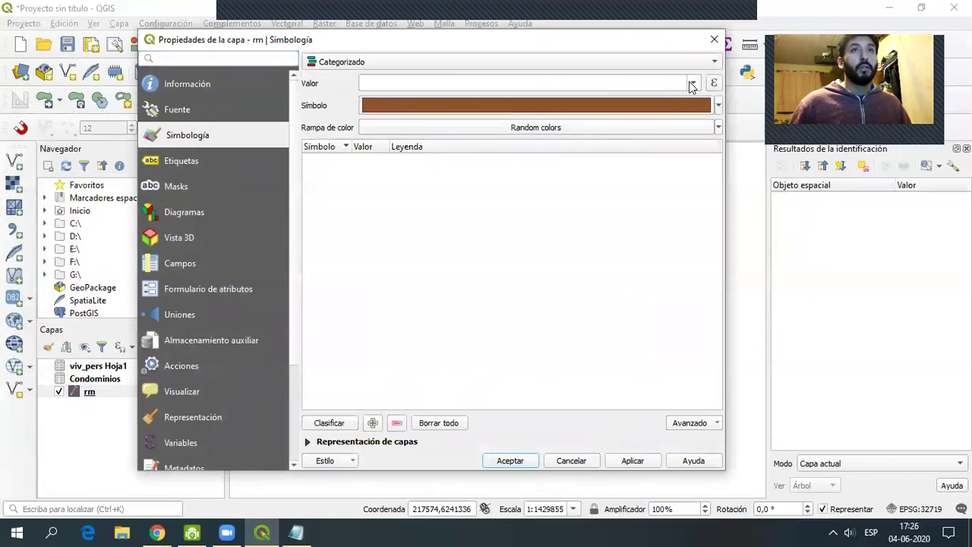
click(691, 85)
drag(694, 134, 693, 113)
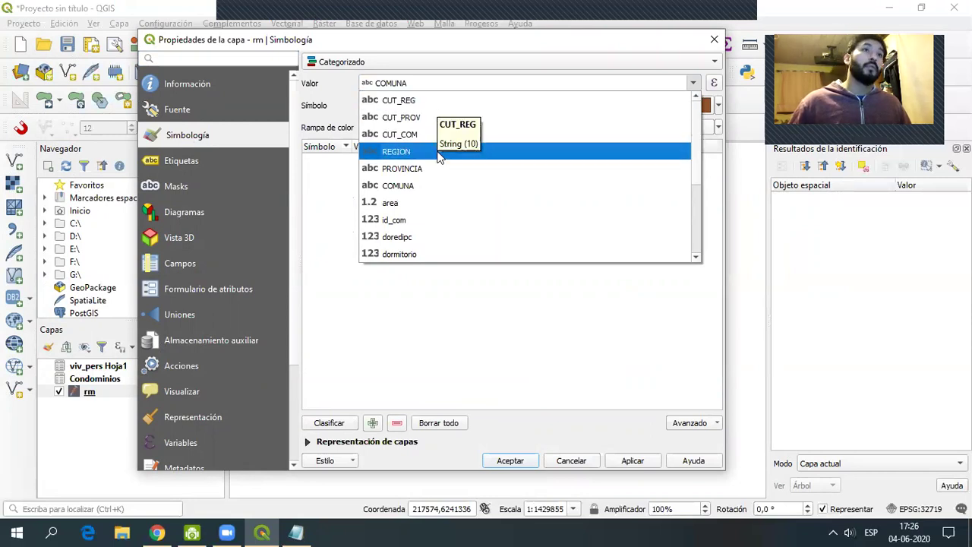
click(421, 186)
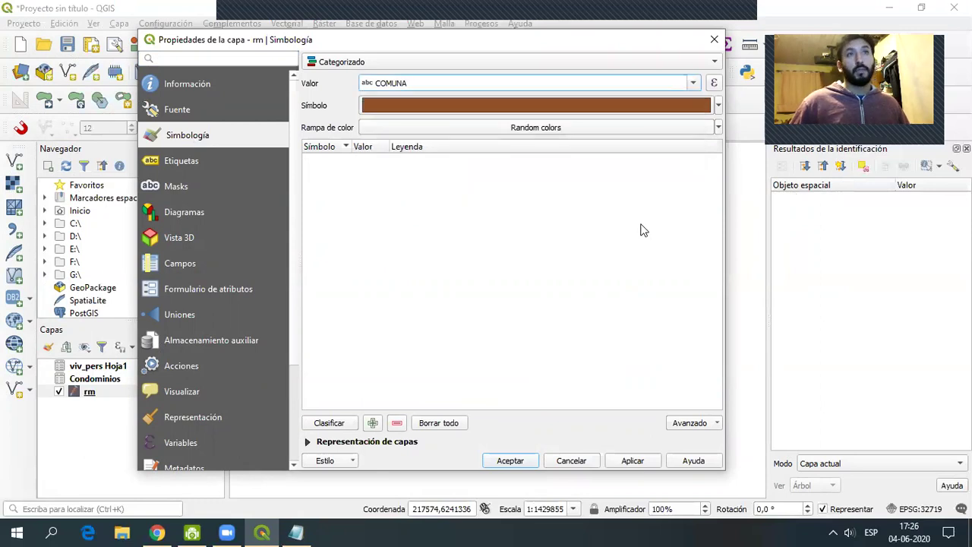
- Choose the PRGn color ramp for the categorized symbology of the rm layer and accept the layer properties
click(718, 128)
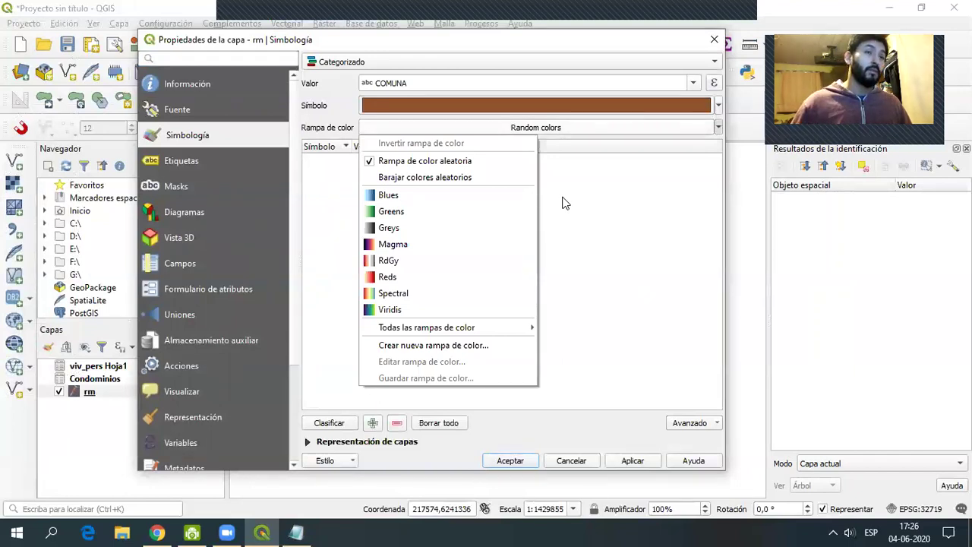
mouse_move(456, 328)
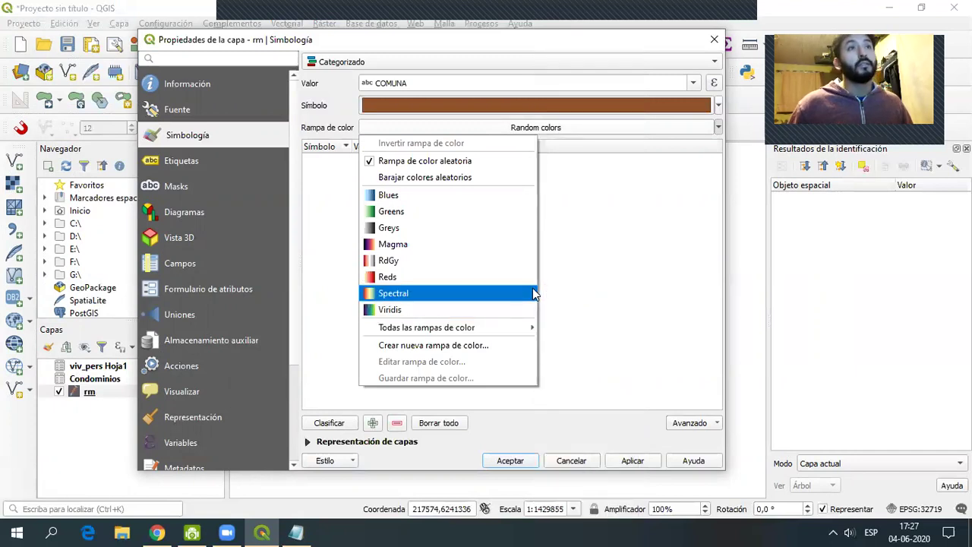
mouse_move(491, 331)
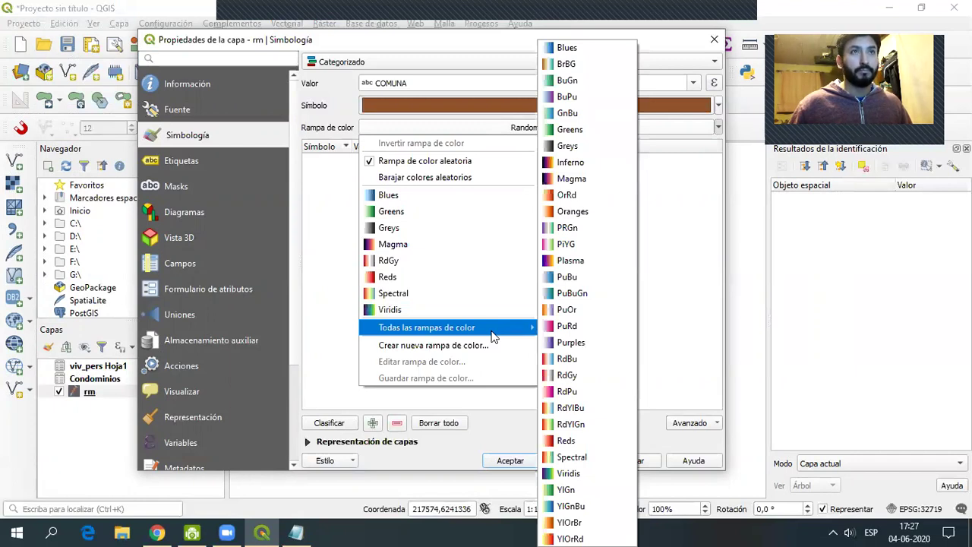
click(585, 236)
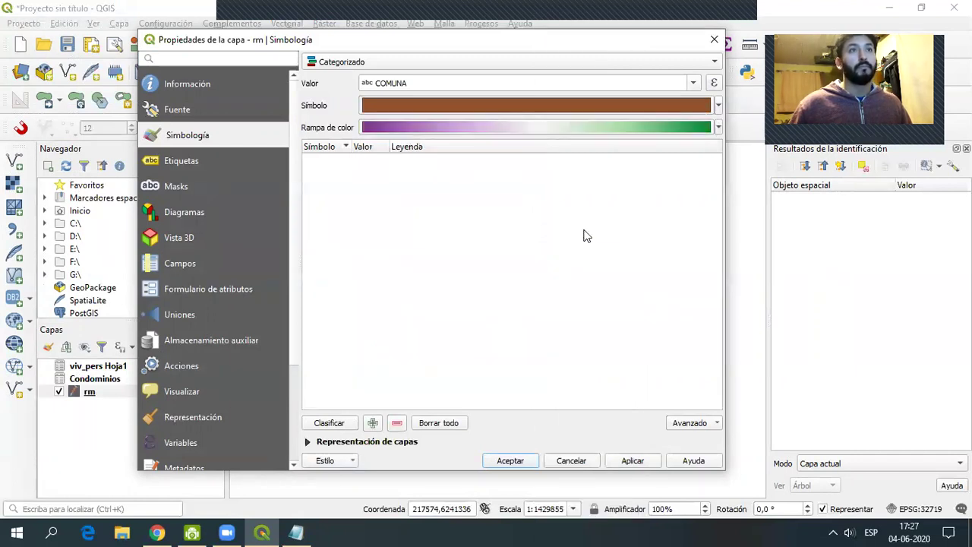
click(509, 461)
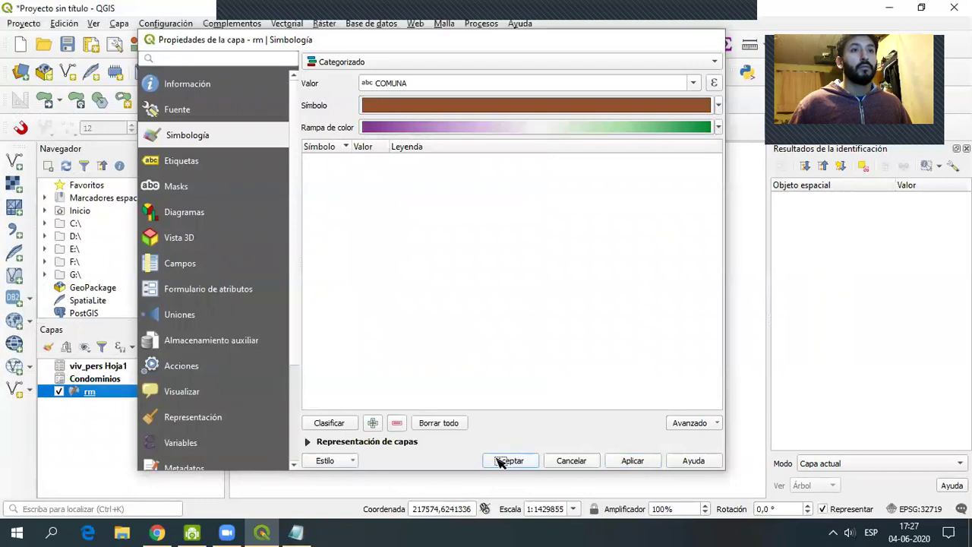
- Classify the rm layer's categories by COMUNA, give them a random color ramp, and apply the symbology to the map
right_click(100, 396)
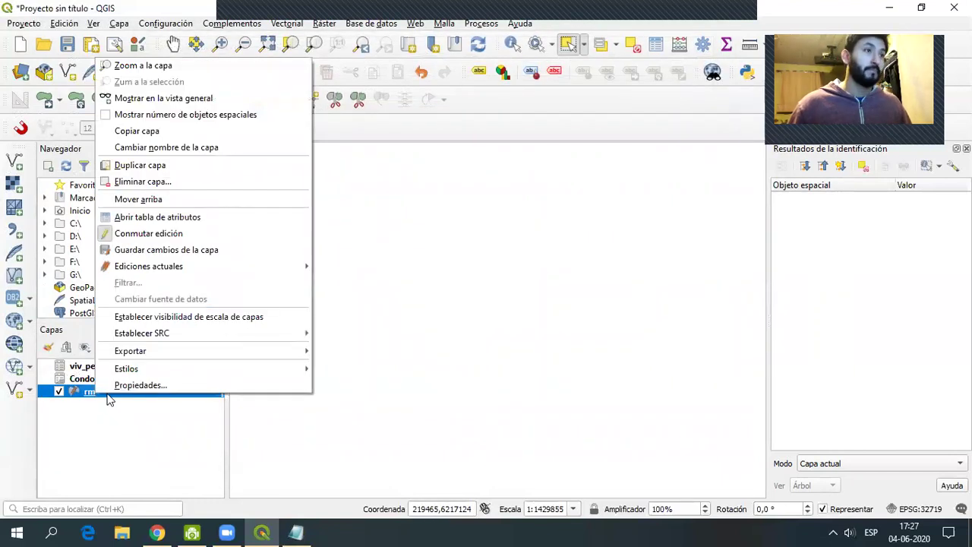
click(141, 385)
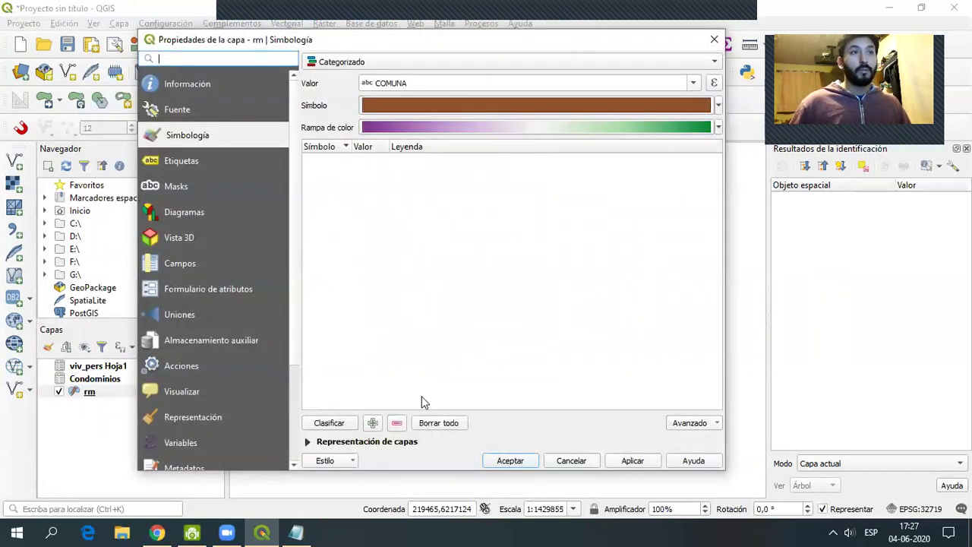
click(330, 427)
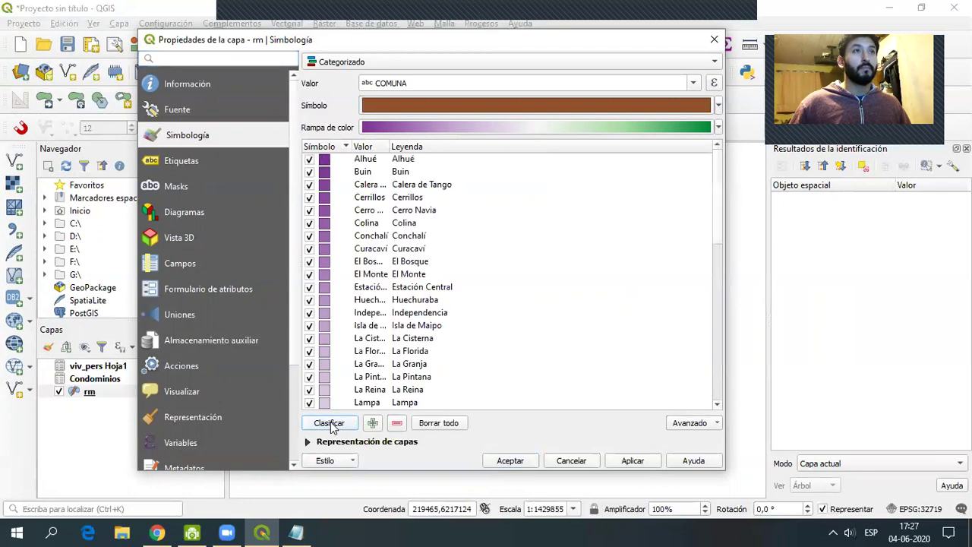
drag(718, 225, 736, 180)
click(719, 129)
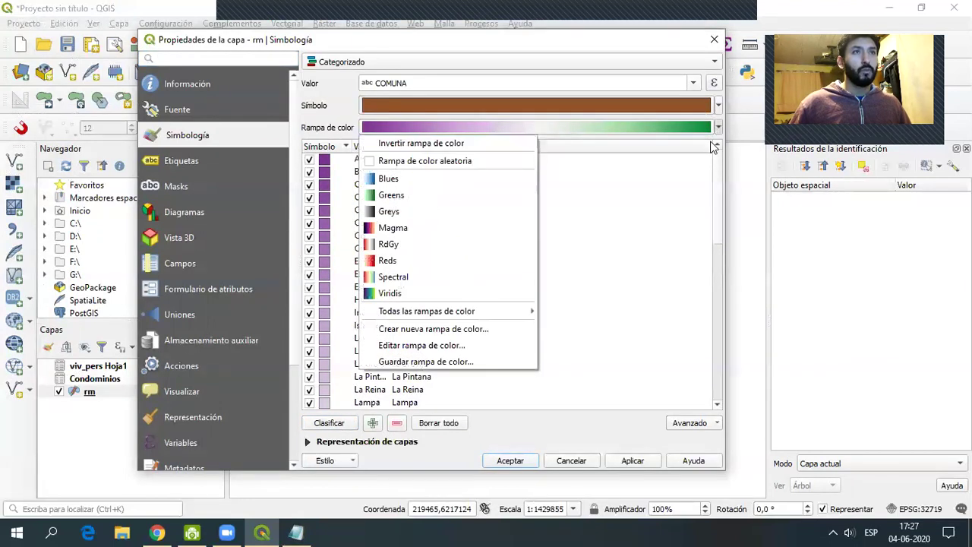
click(382, 164)
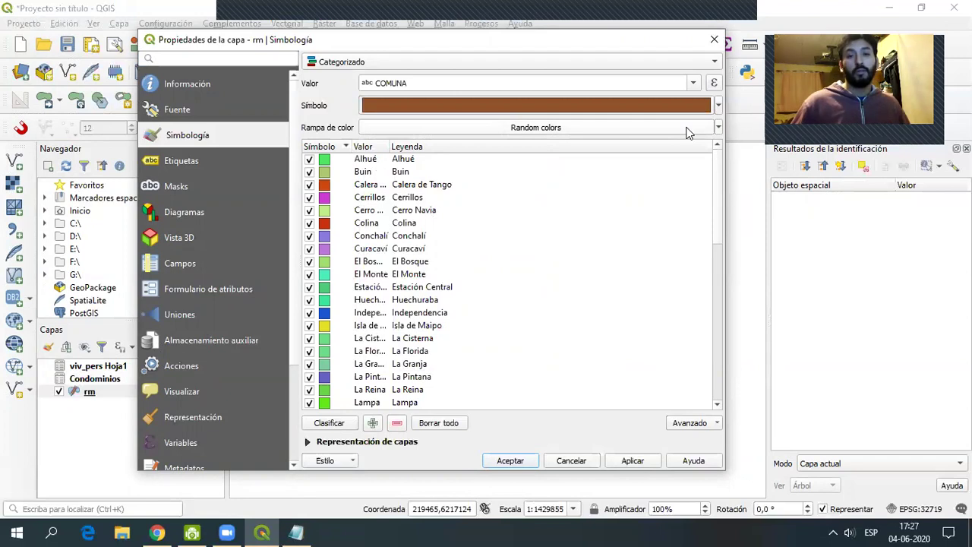
drag(719, 181, 727, 370)
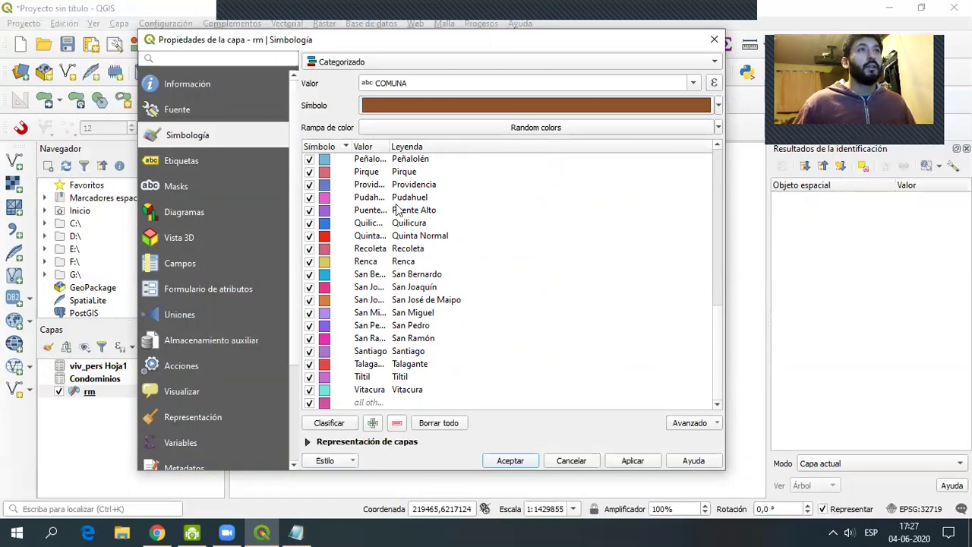
drag(421, 50, 362, 41)
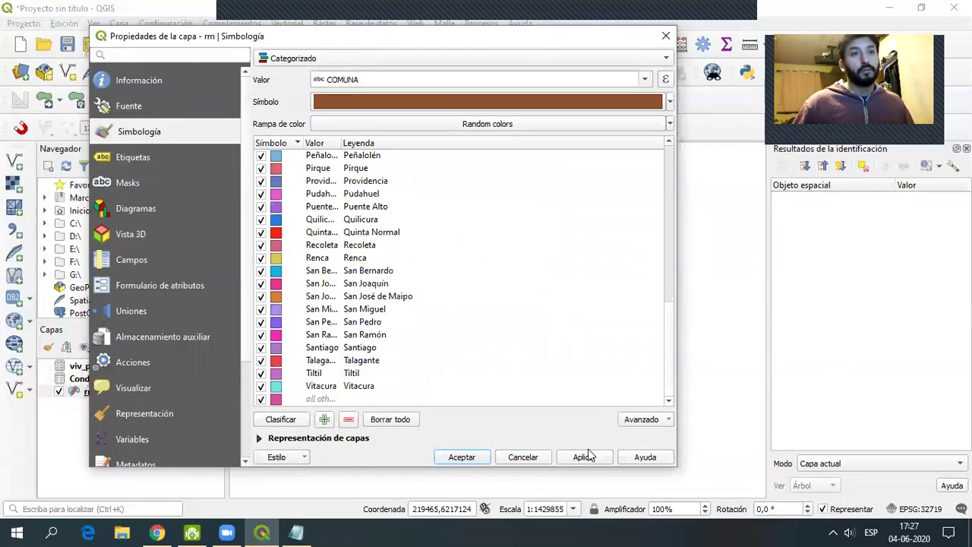
click(462, 457)
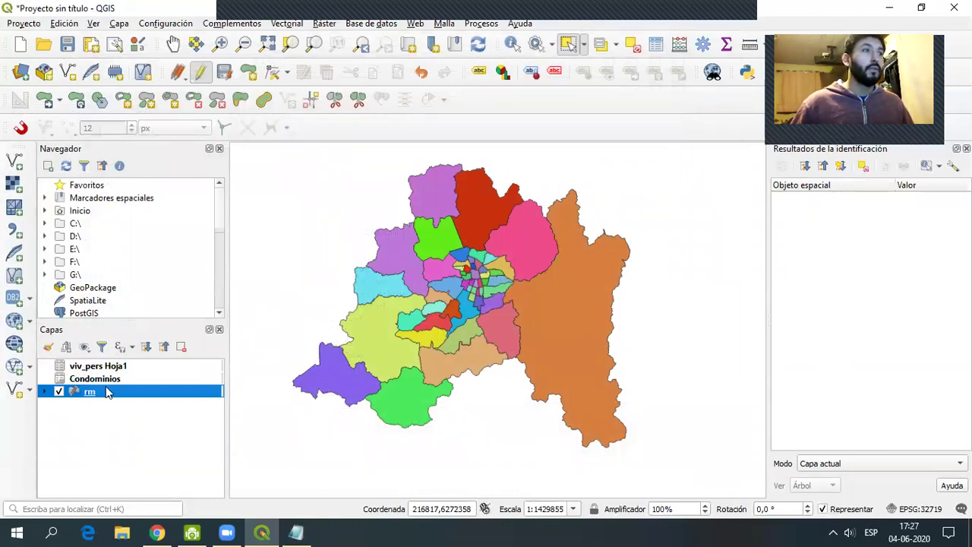
- Label the communes of the rm layer with Single Labels using the COMUNA field, and inspect the labels on the map
right_click(91, 392)
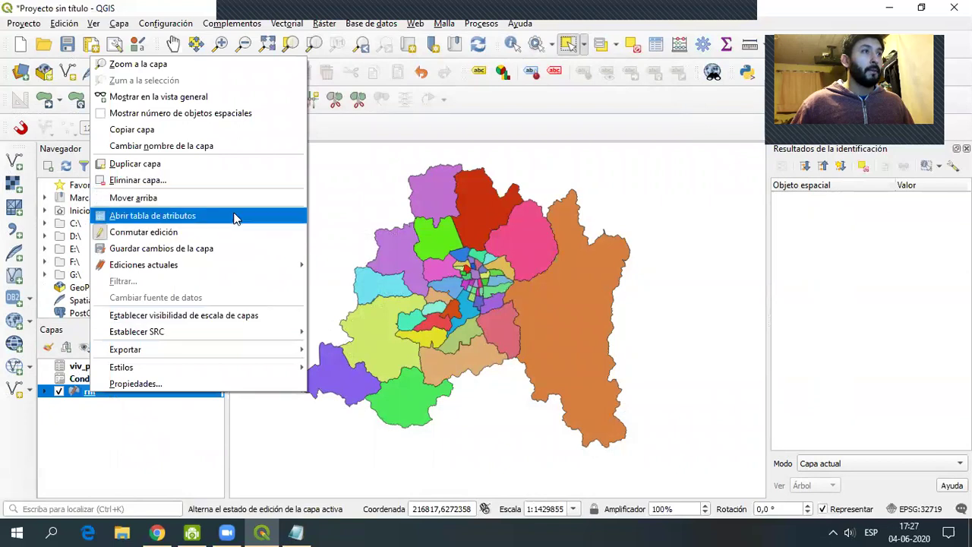
click(177, 383)
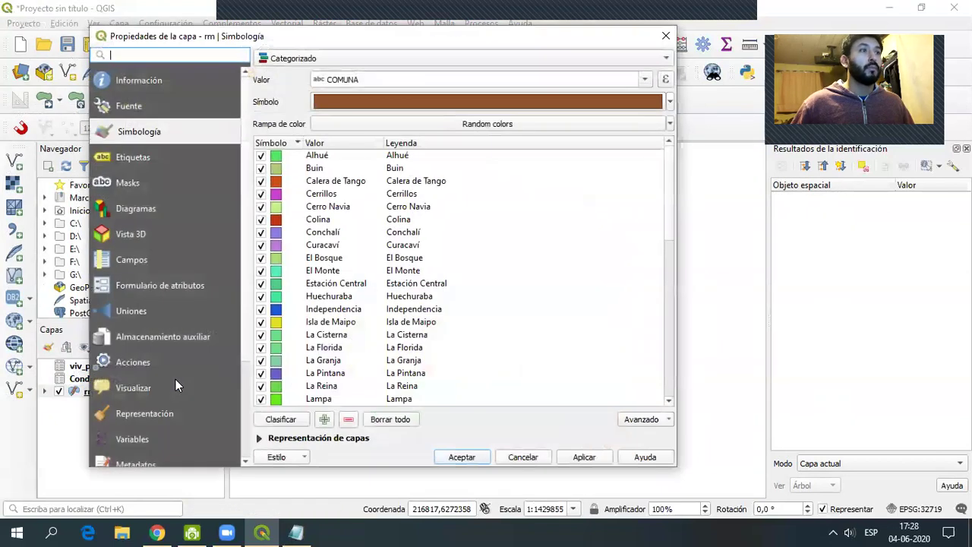
click(134, 157)
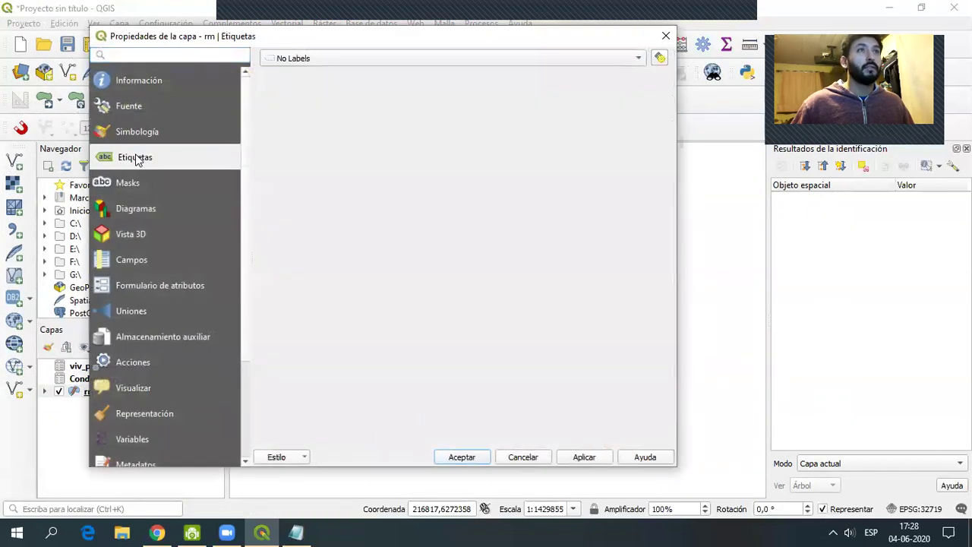
click(584, 58)
click(515, 74)
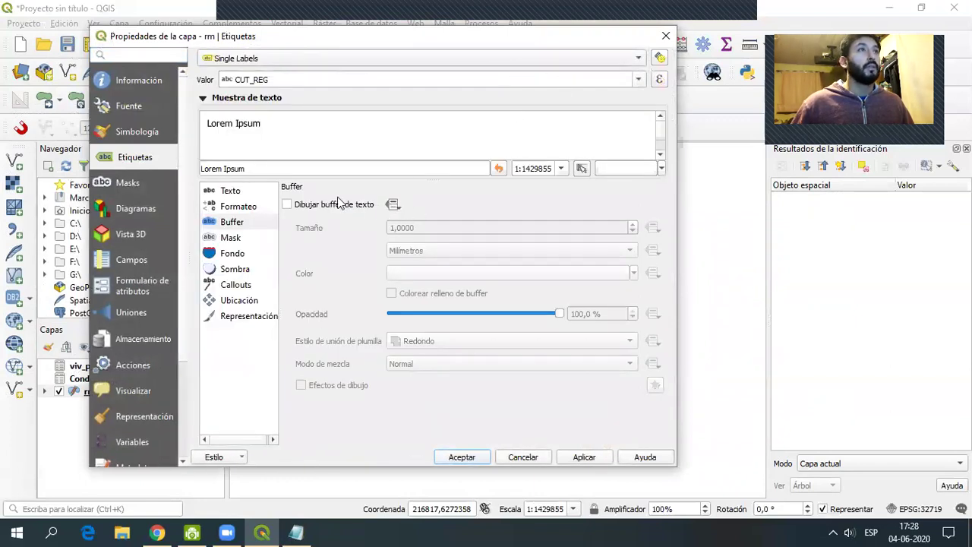
click(639, 80)
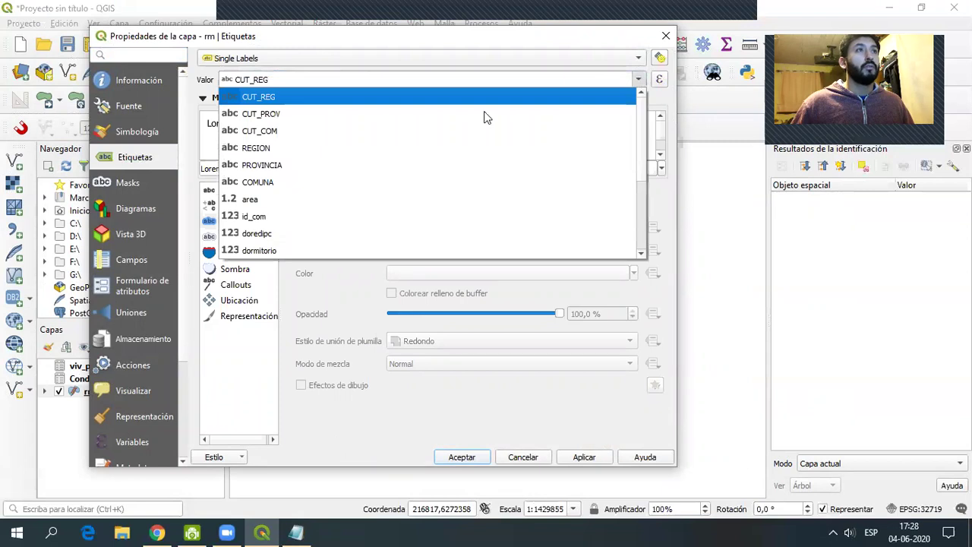
click(280, 182)
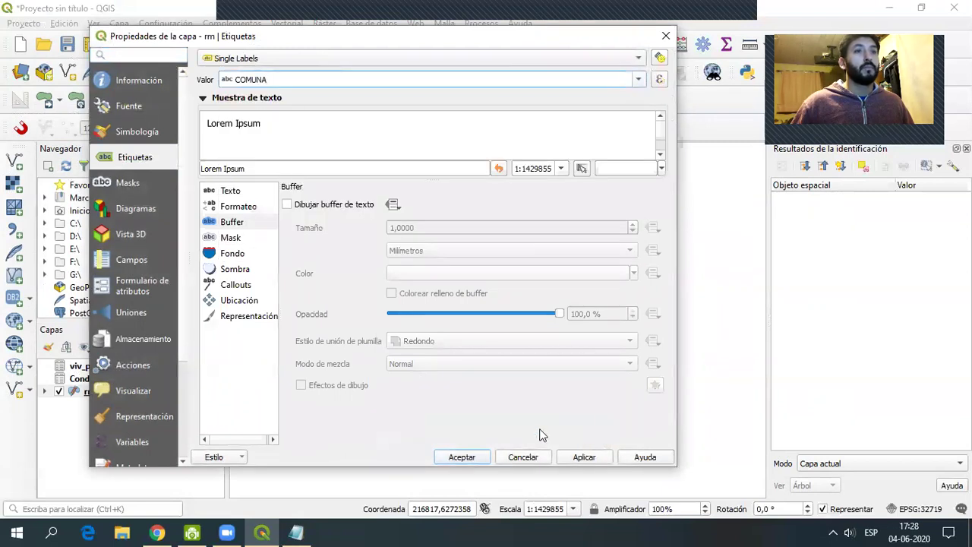
click(463, 457)
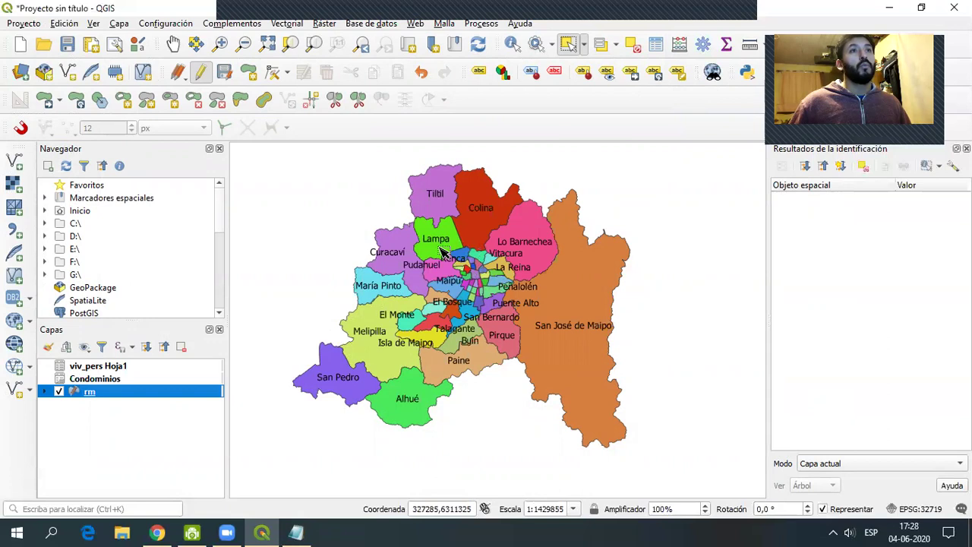
scroll(410, 278, down, 1)
scroll(410, 277, up, 2)
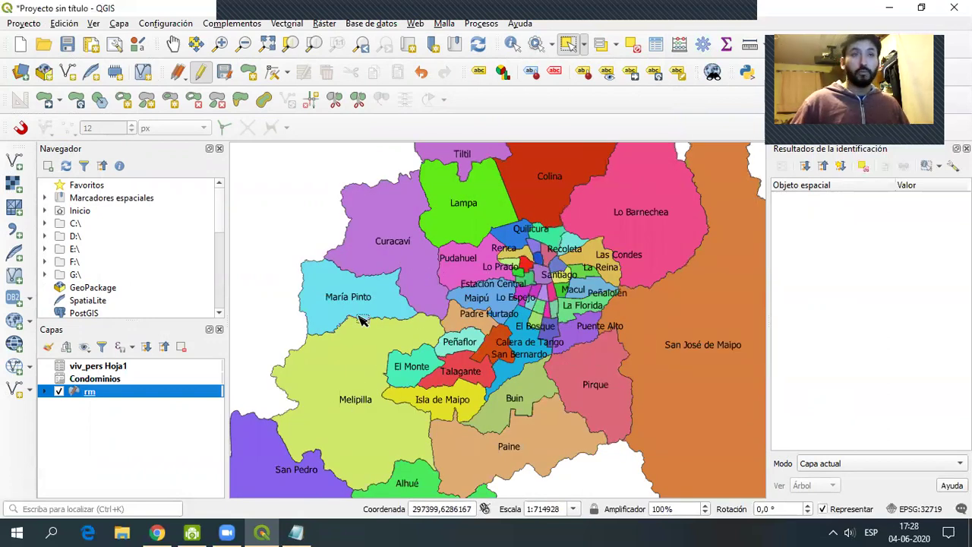
- Set the rm layer's symbology to Graduado with indice_hc as the value field
right_click(97, 396)
click(144, 382)
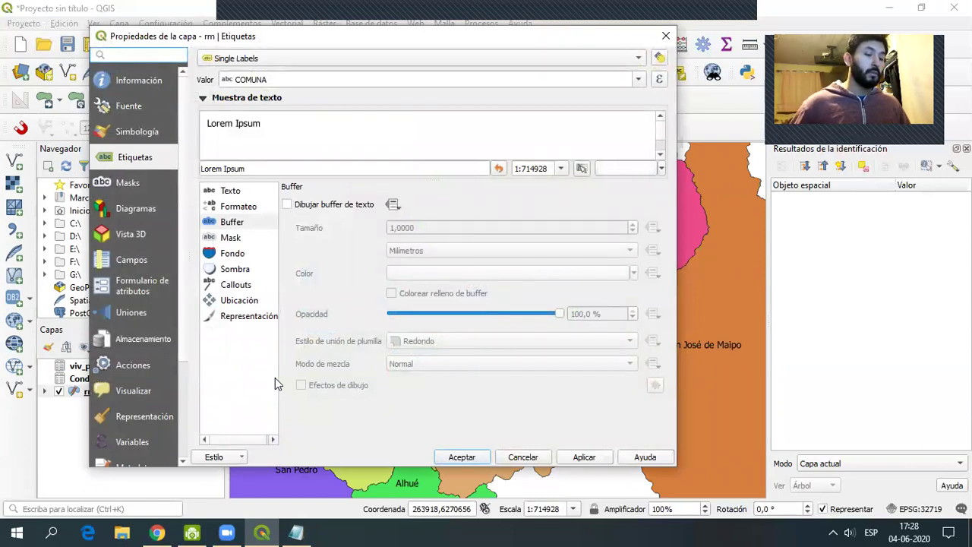
click(638, 80)
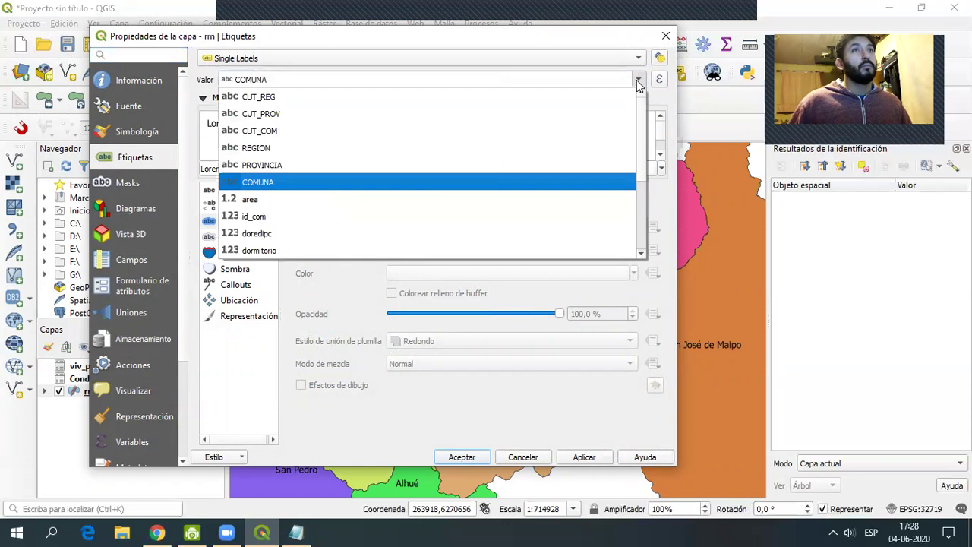
click(638, 82)
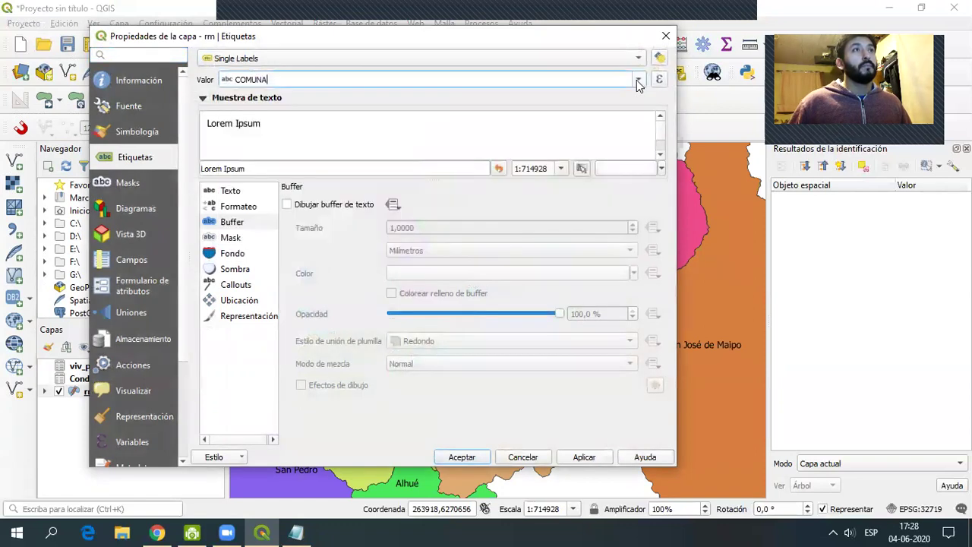
click(137, 132)
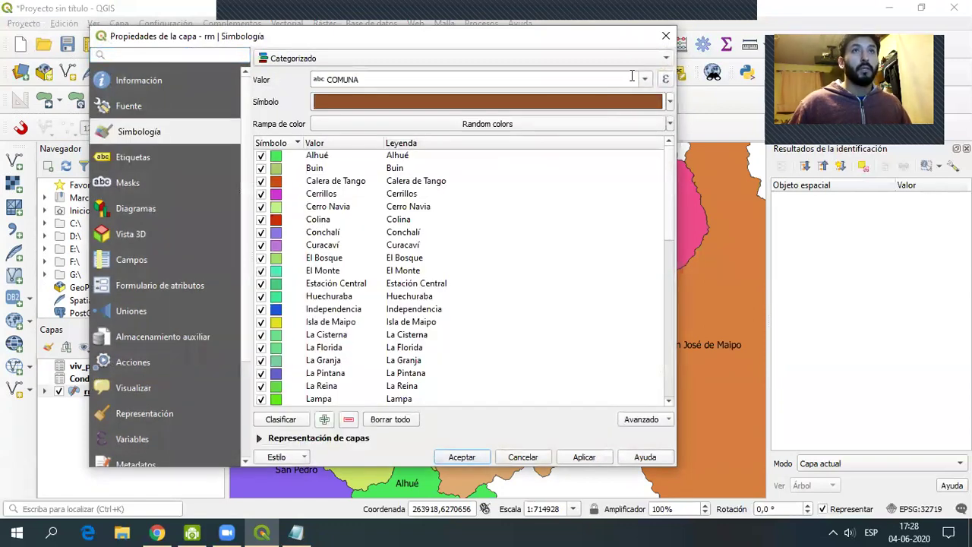
click(337, 60)
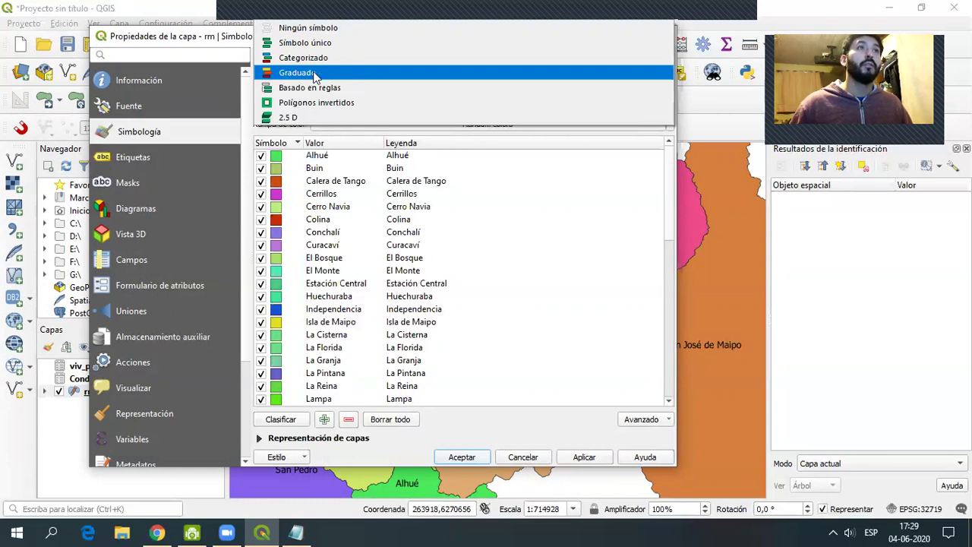
click(314, 73)
click(644, 81)
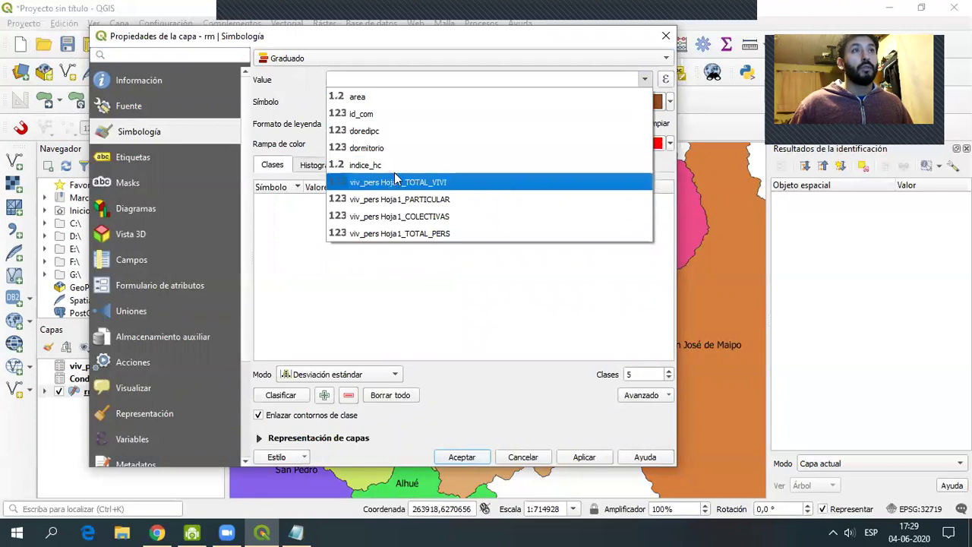
click(375, 165)
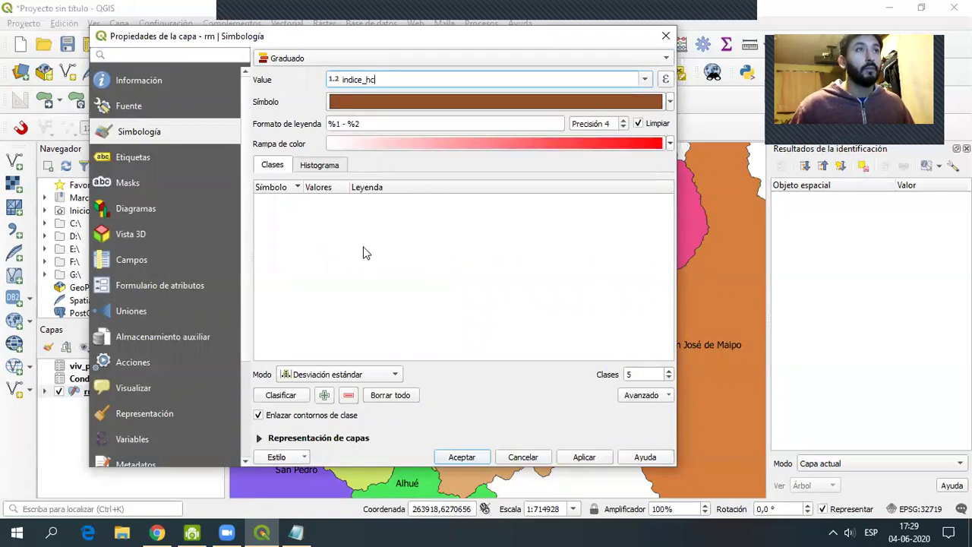
- Load the histogram of the indice_hc values and examine their distribution
click(322, 171)
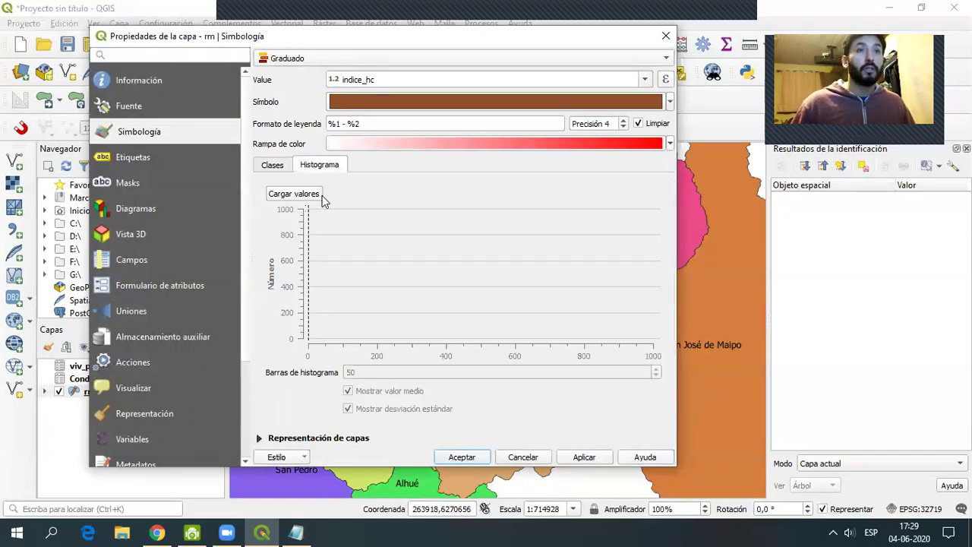
click(296, 198)
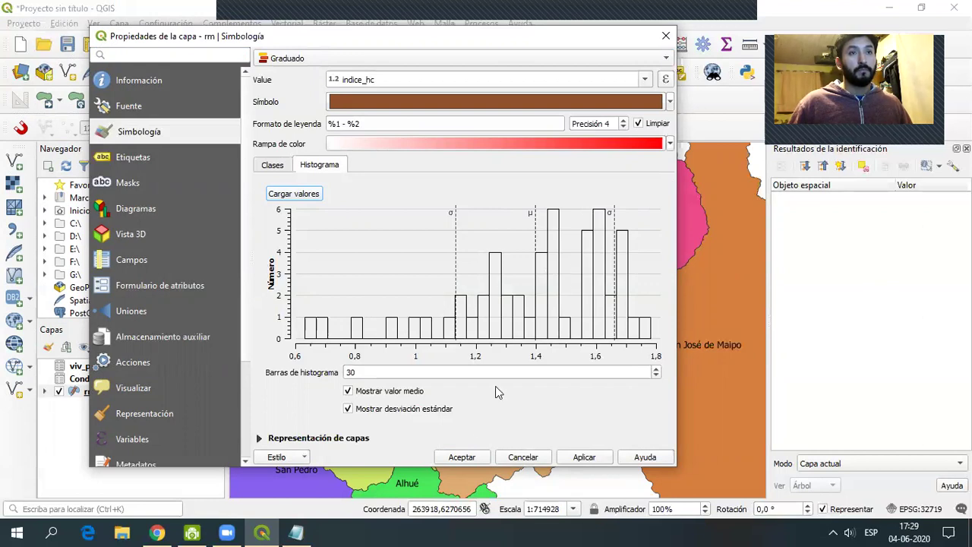
click(281, 166)
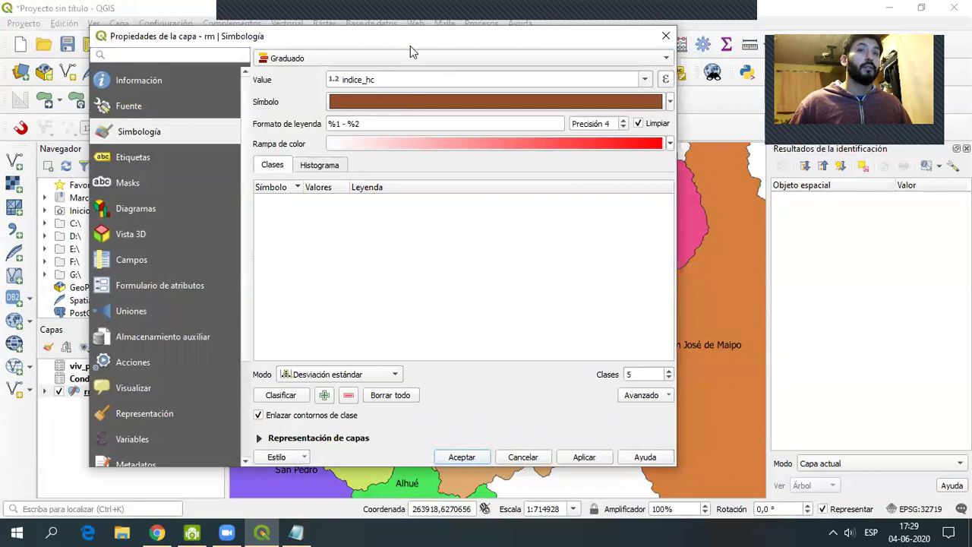
- Review the available classification modes and classify the indice_hc values by Desviación estándar
drag(410, 46, 364, 78)
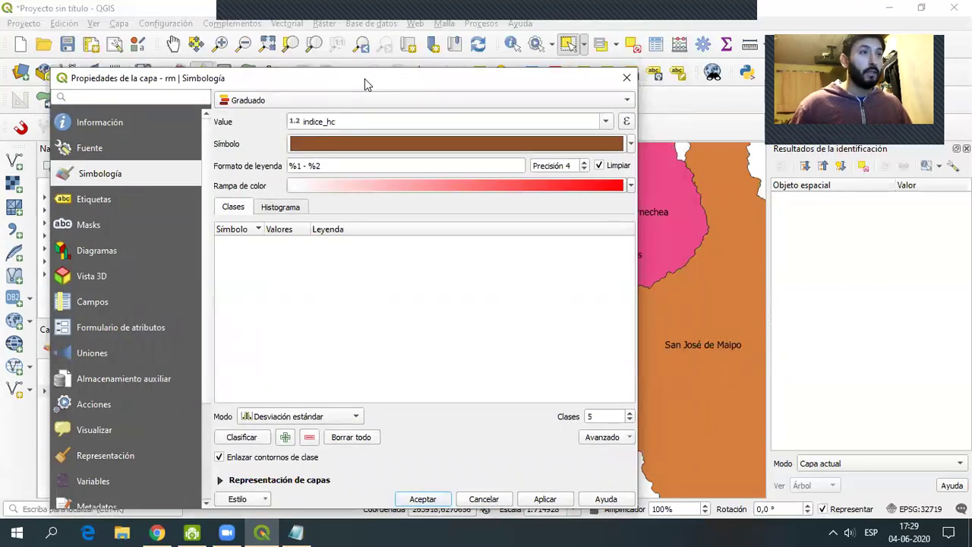
drag(365, 78, 372, 37)
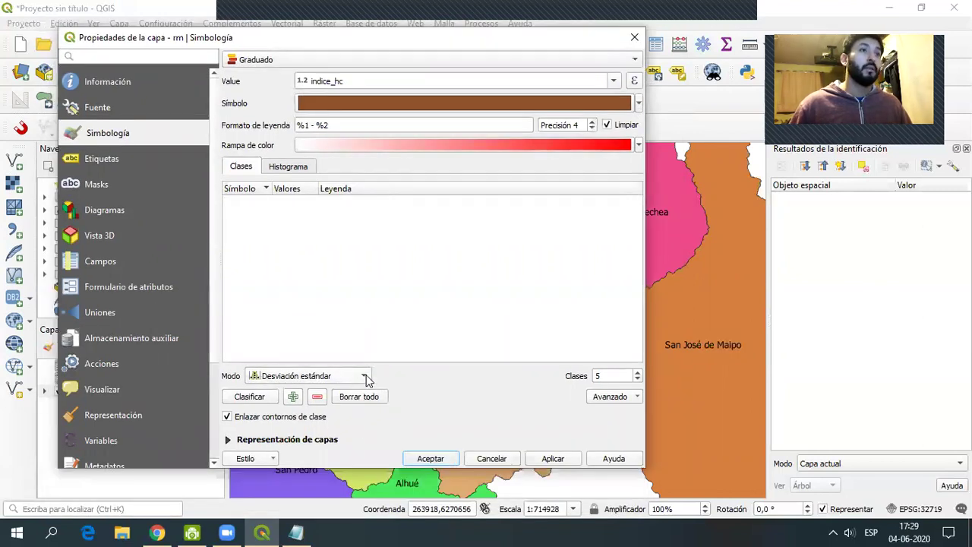
click(365, 377)
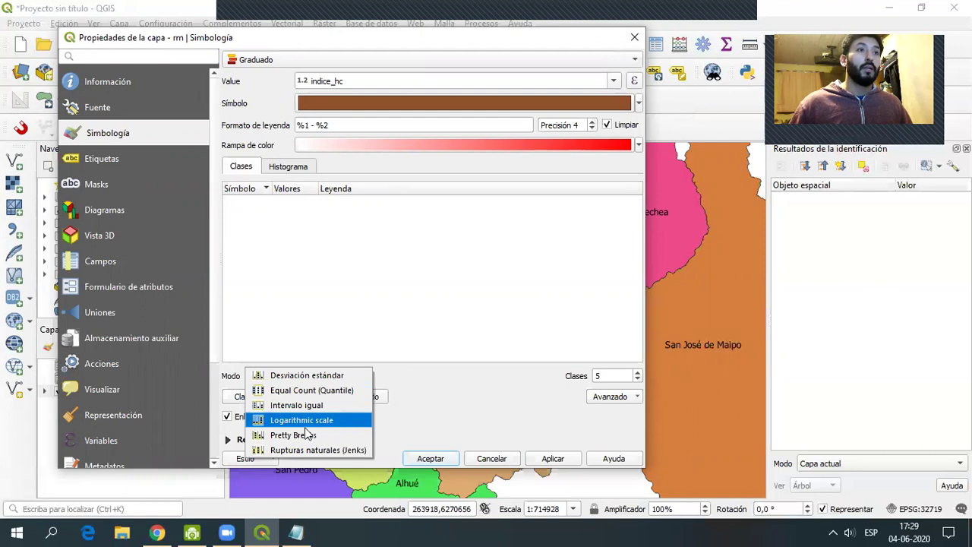
click(473, 397)
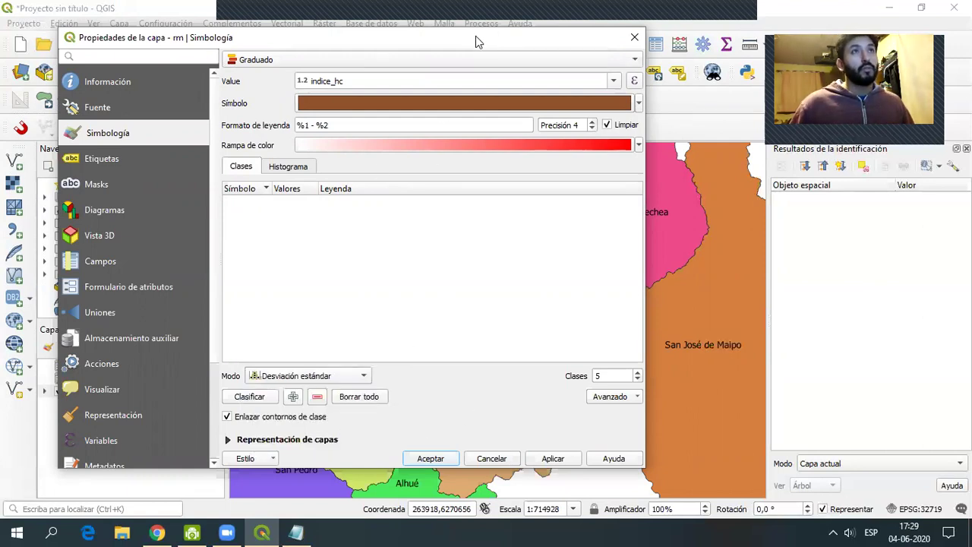
mouse_move(471, 43)
mouse_down()
mouse_move(295, 43)
mouse_move(476, 35)
mouse_up()
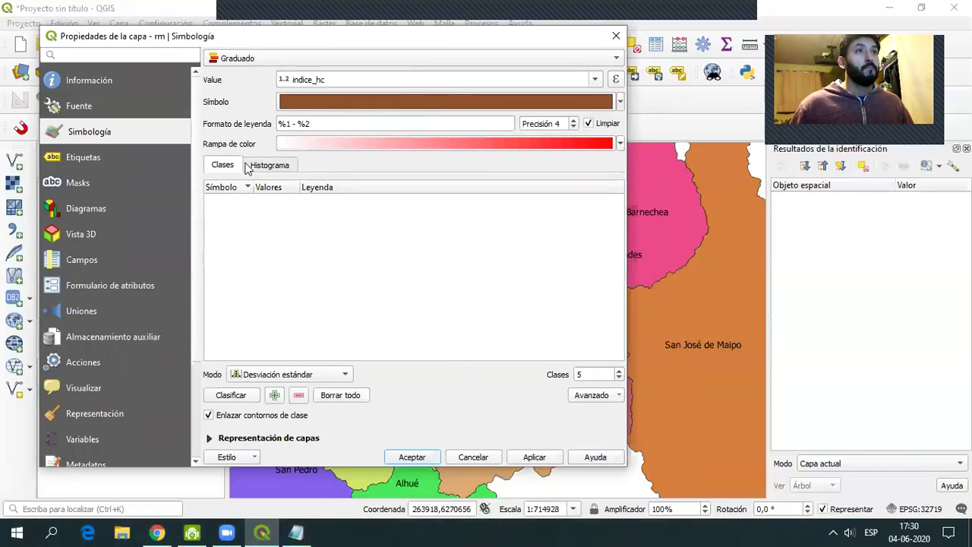
click(232, 395)
drag(355, 43, 301, 27)
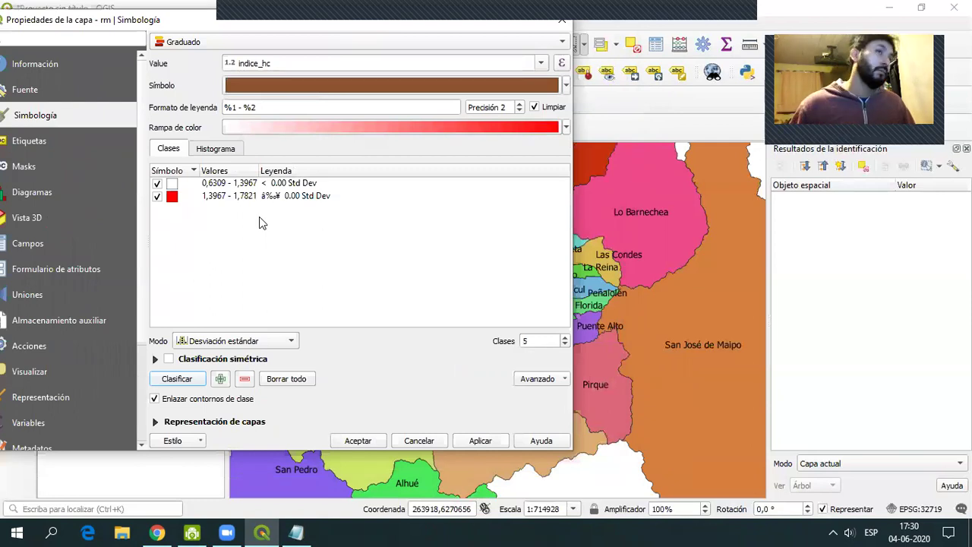
- Reclassify the indice_hc values with the Equal Count (Quantile) mode
click(281, 341)
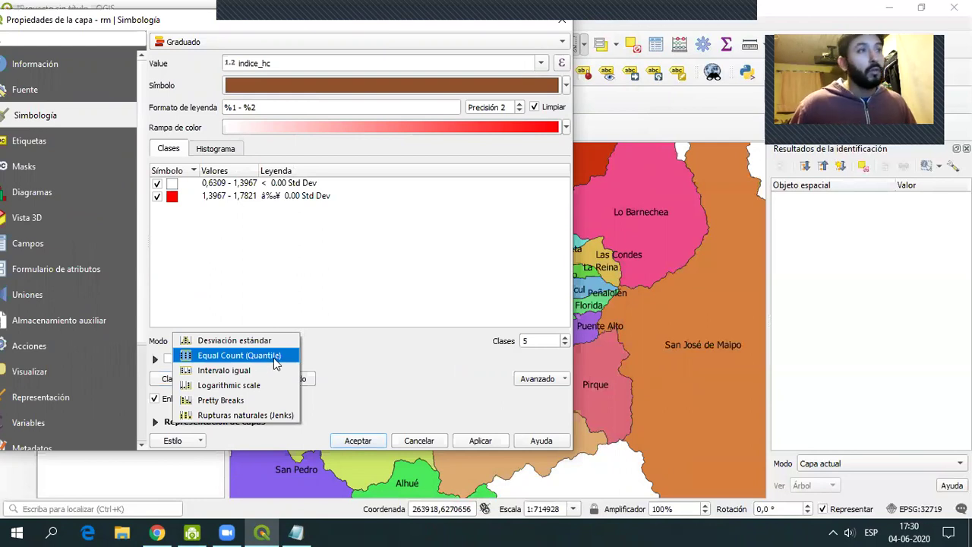
click(275, 361)
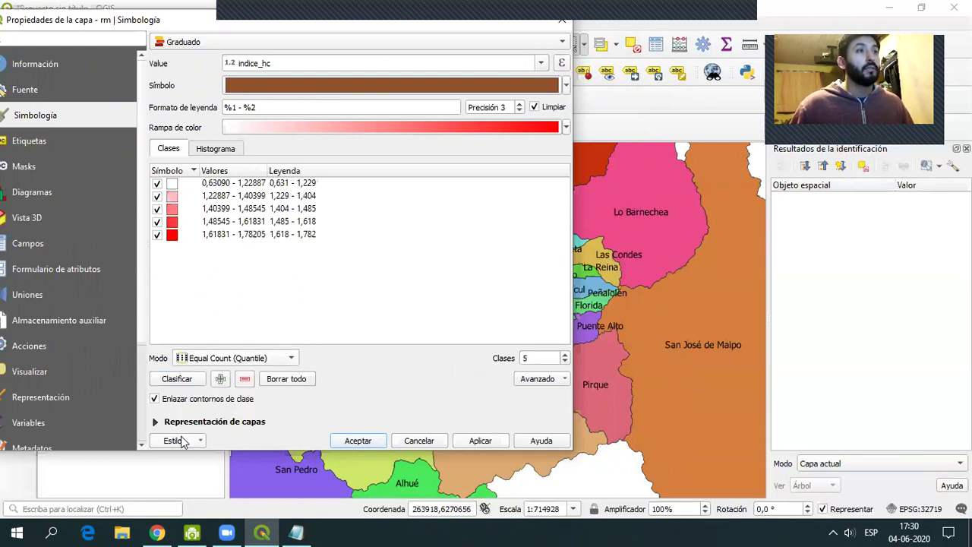
click(182, 377)
- Try Categorizado symbology on the indice_hc field and classify its values
click(371, 46)
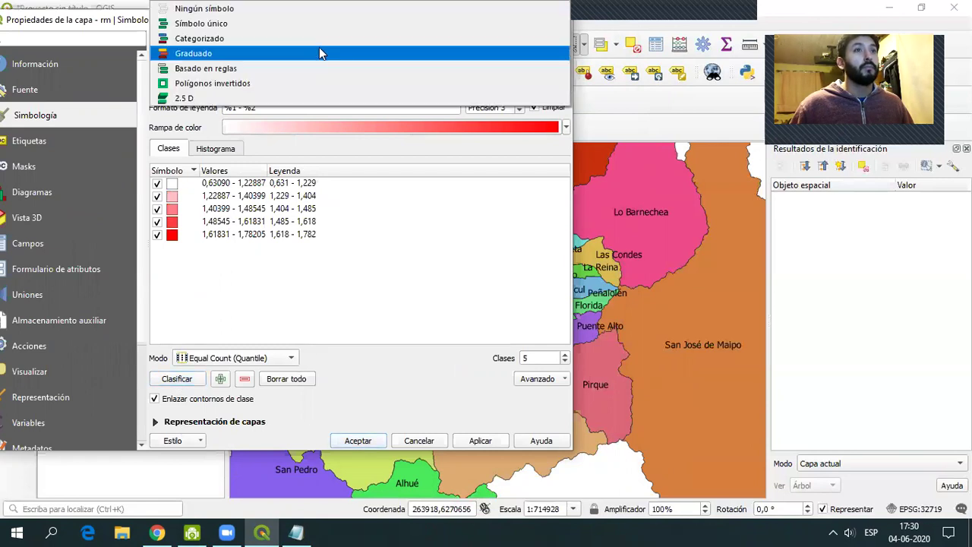
click(322, 38)
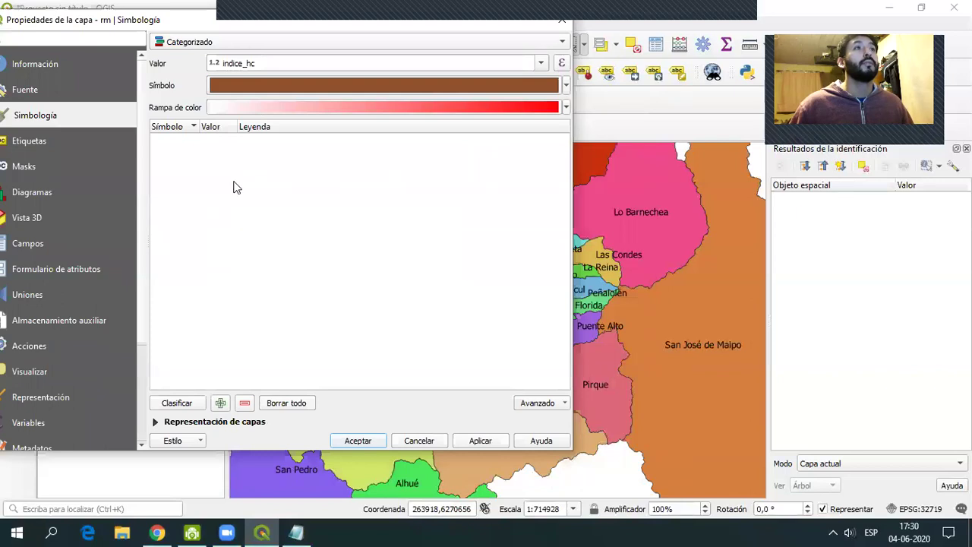
click(187, 407)
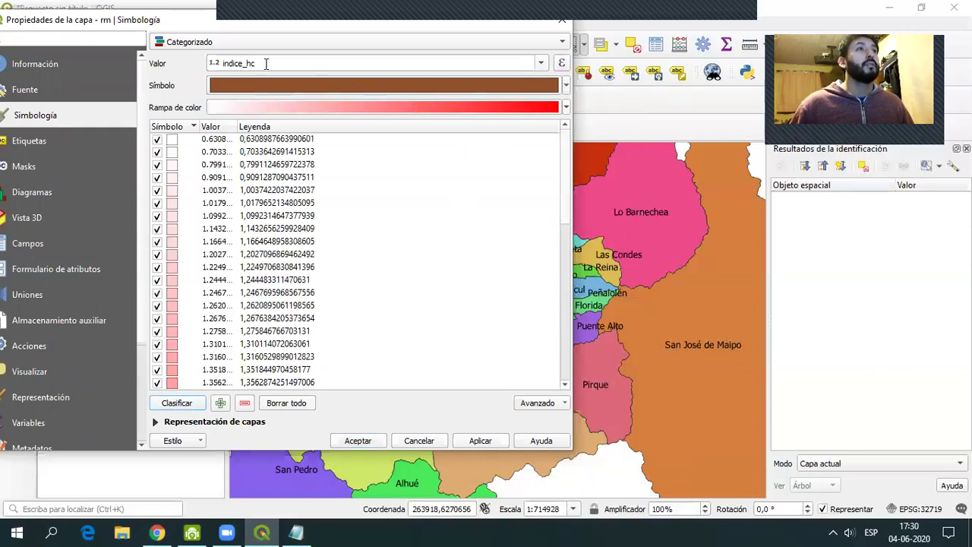
- Return to Graduado symbology on indice_hc with Equal Count (Quantile) classes, apply it, and inspect the communes on the map
click(465, 42)
click(241, 60)
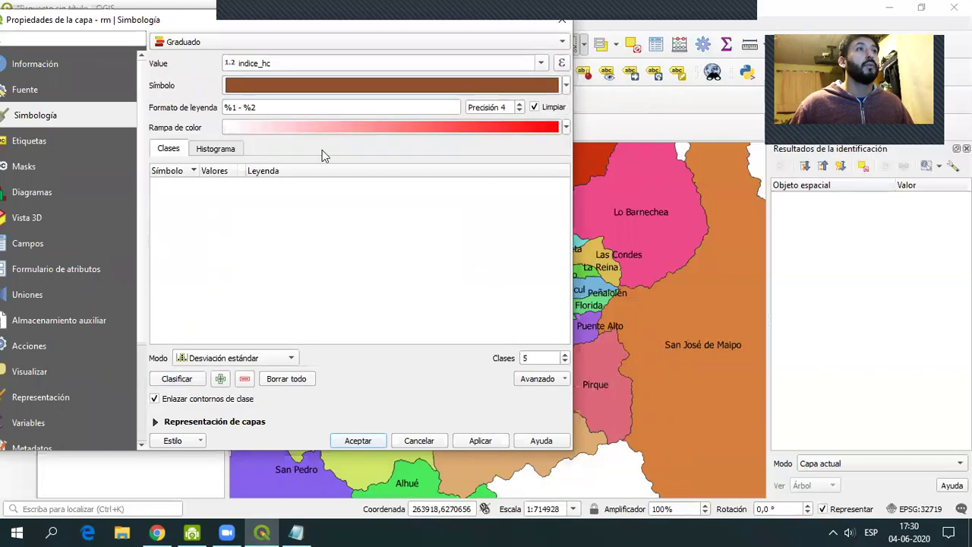
click(245, 361)
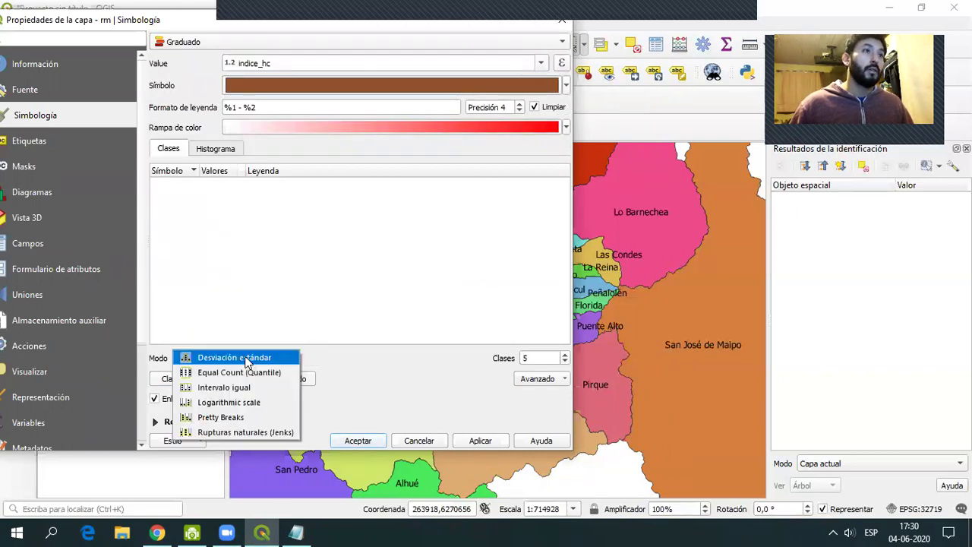
click(244, 372)
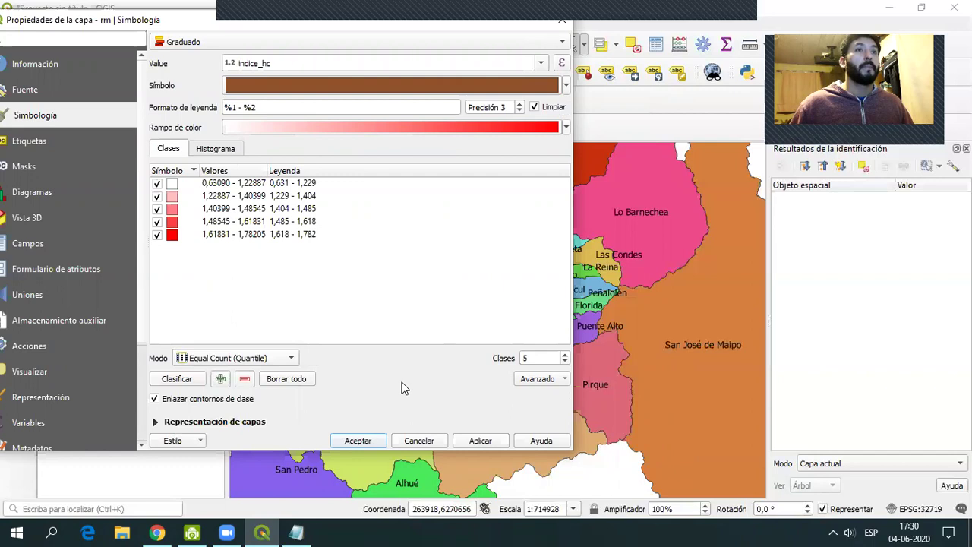
click(479, 441)
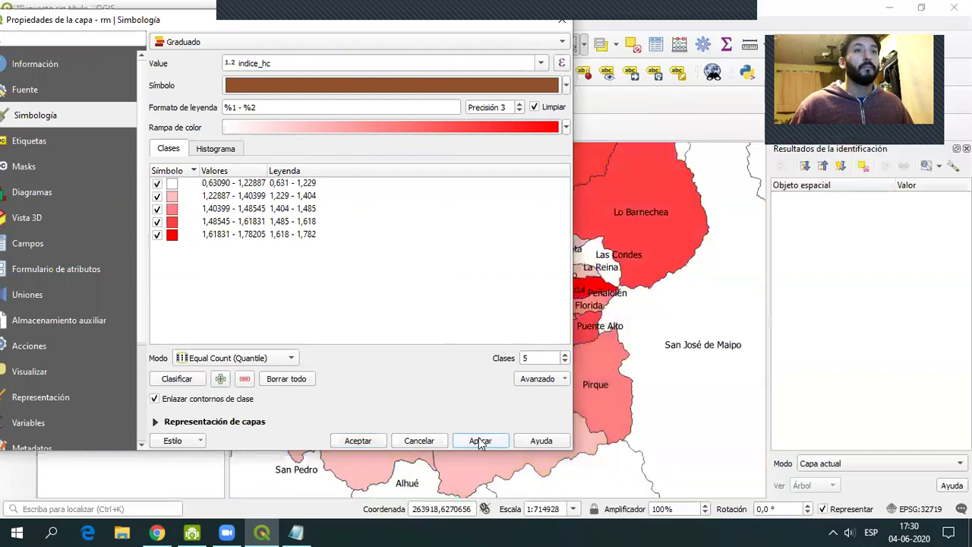
drag(321, 23, 114, 114)
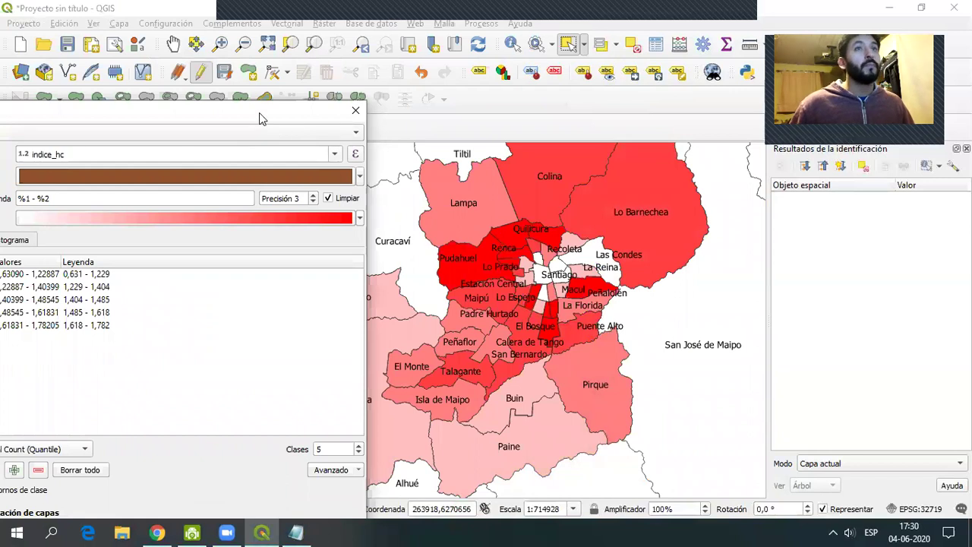
drag(259, 112, 352, 83)
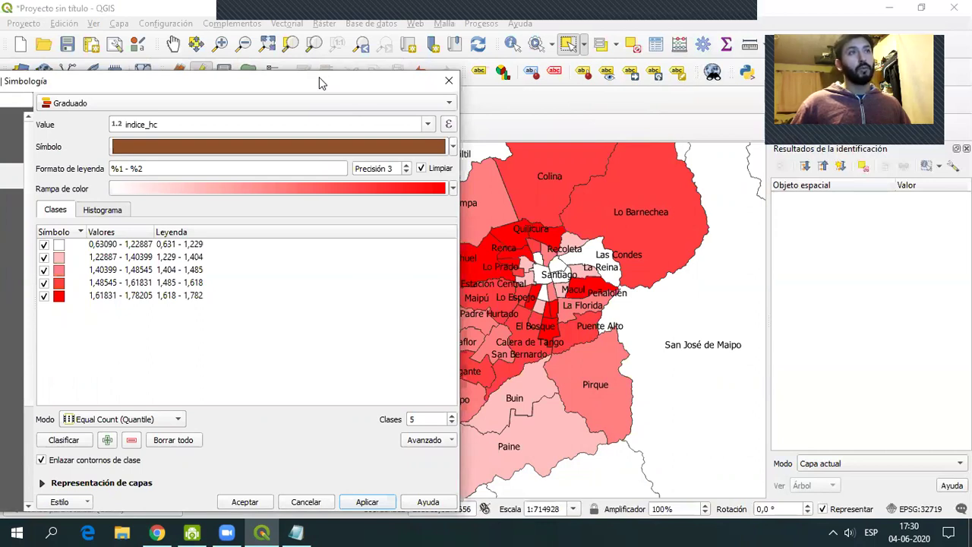
drag(320, 83, 420, 38)
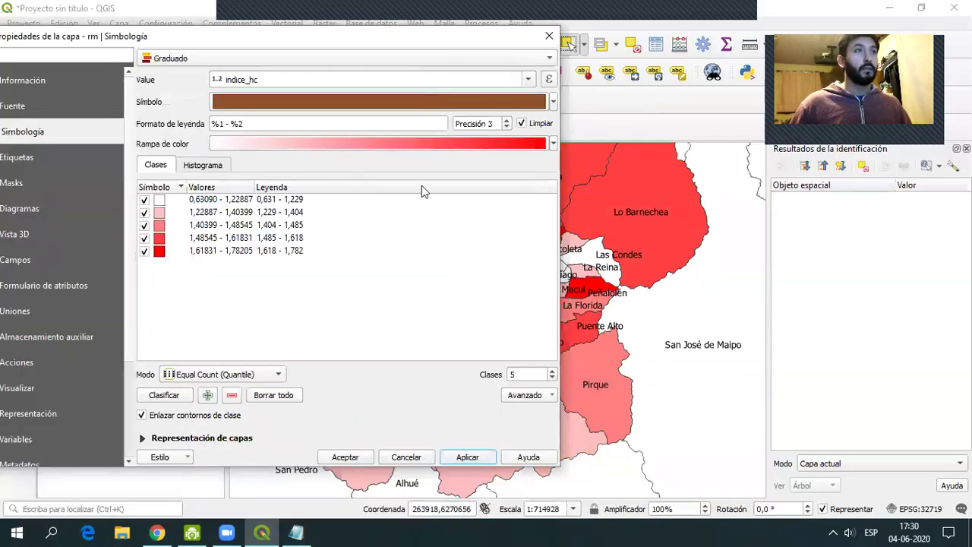
- Choose the YlOrRd color ramp for the graduated classes and apply it to the map
click(553, 144)
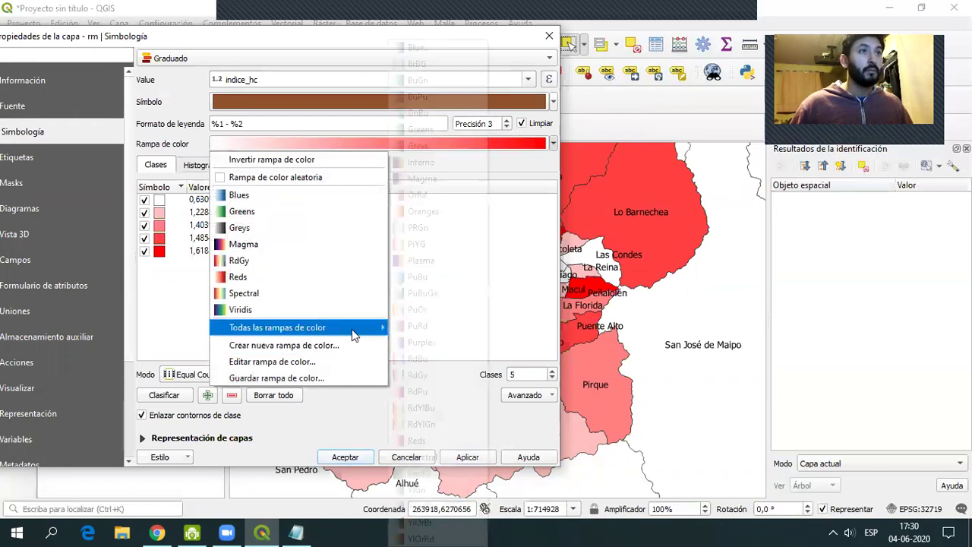
mouse_move(352, 328)
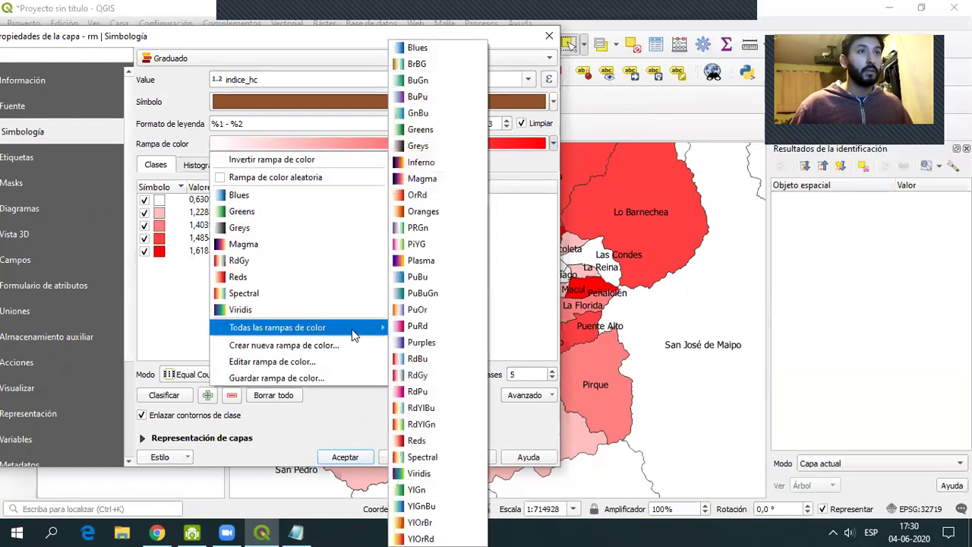
click(435, 521)
click(467, 456)
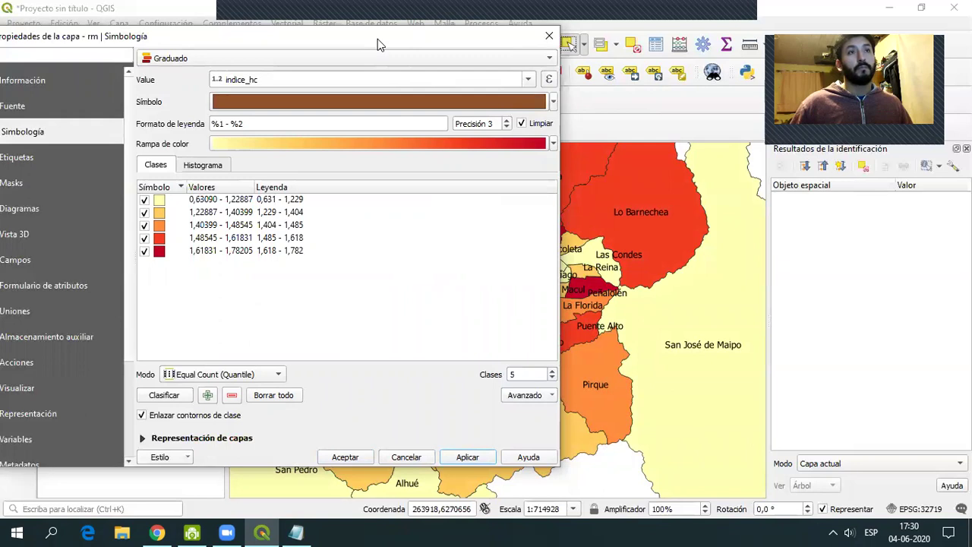
drag(377, 39, 419, 31)
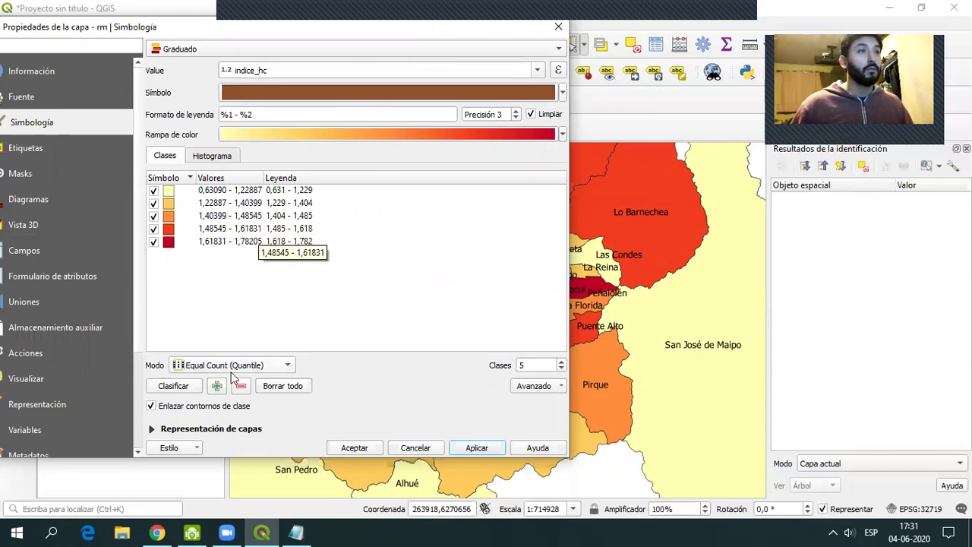
- Change the classification mode to Intervalo igual and apply it to compare the map
click(255, 366)
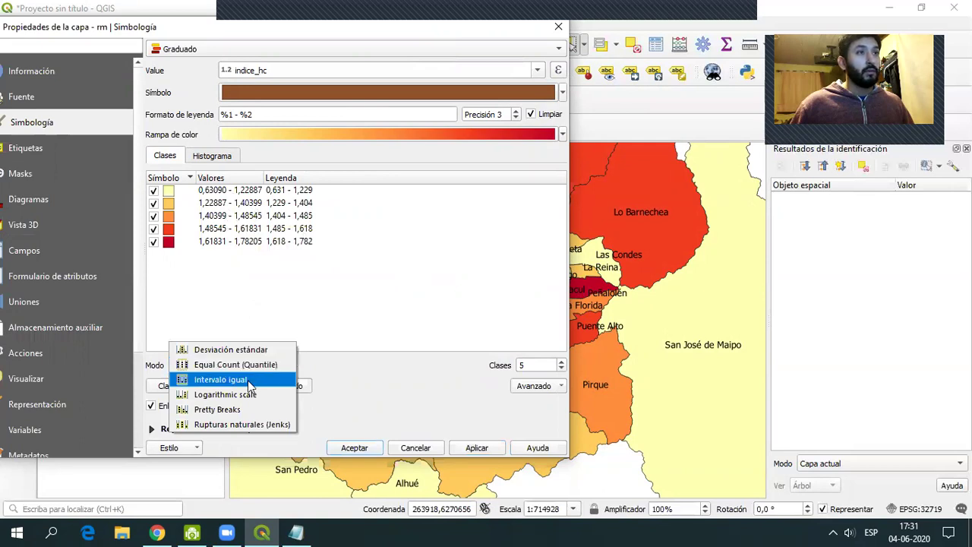
click(252, 379)
click(477, 448)
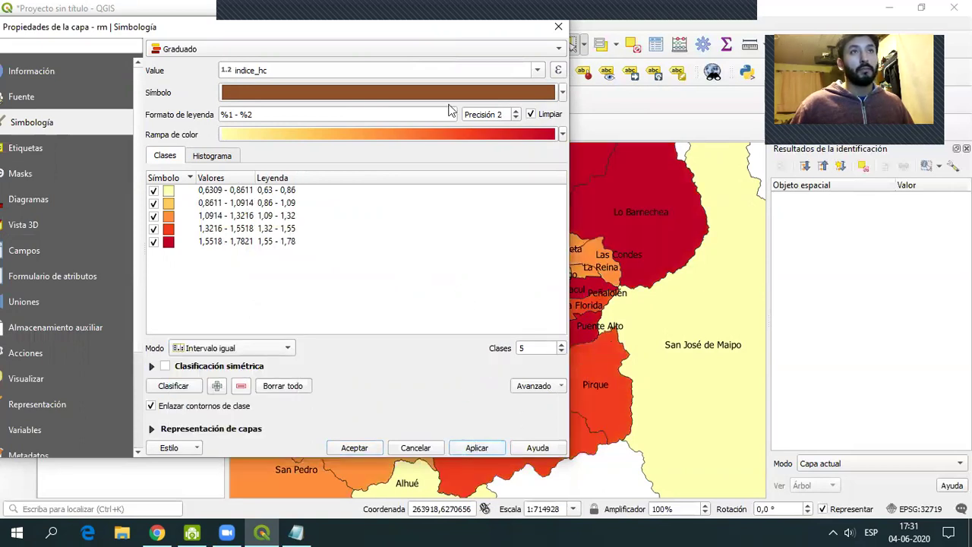
drag(431, 27, 393, 45)
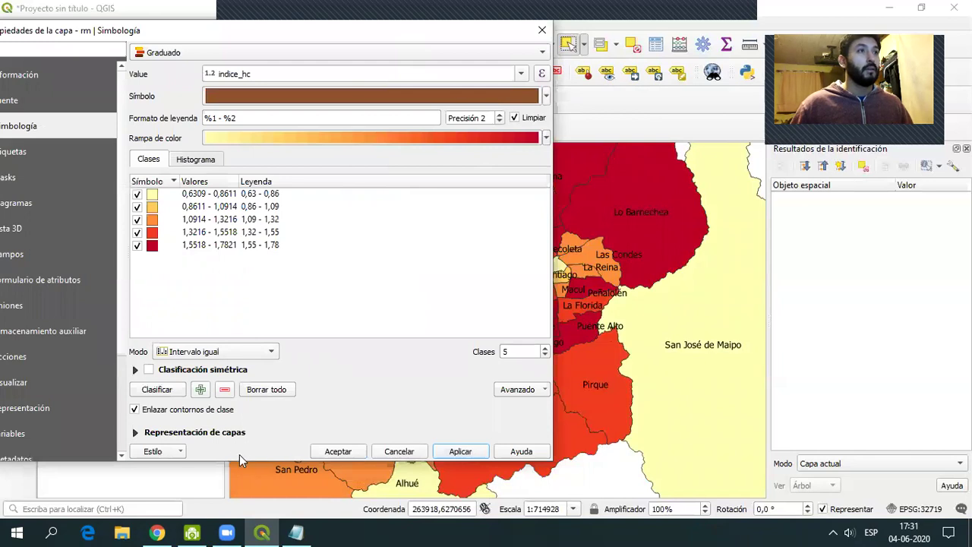
- Change the classification mode to Logarithmic scale and apply it to compare the map
click(251, 354)
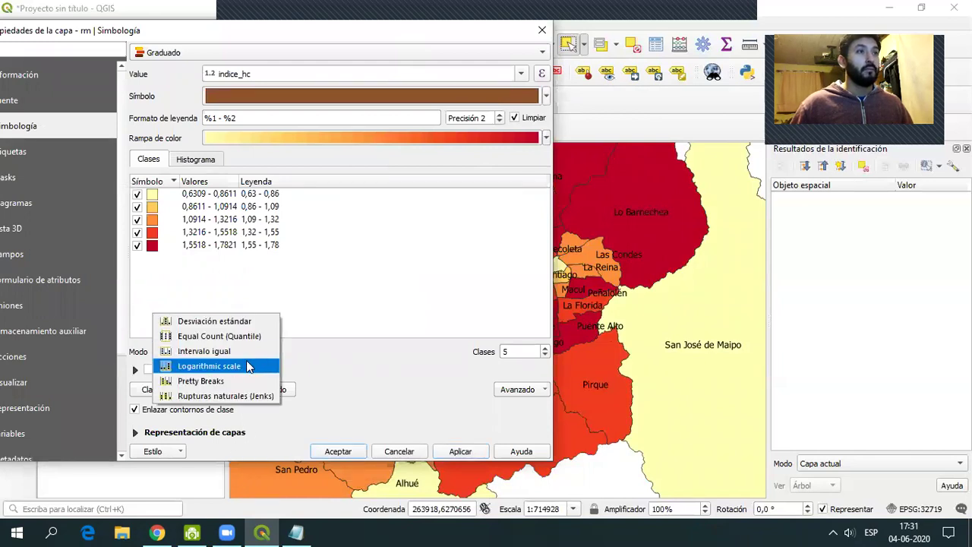
click(247, 367)
click(464, 453)
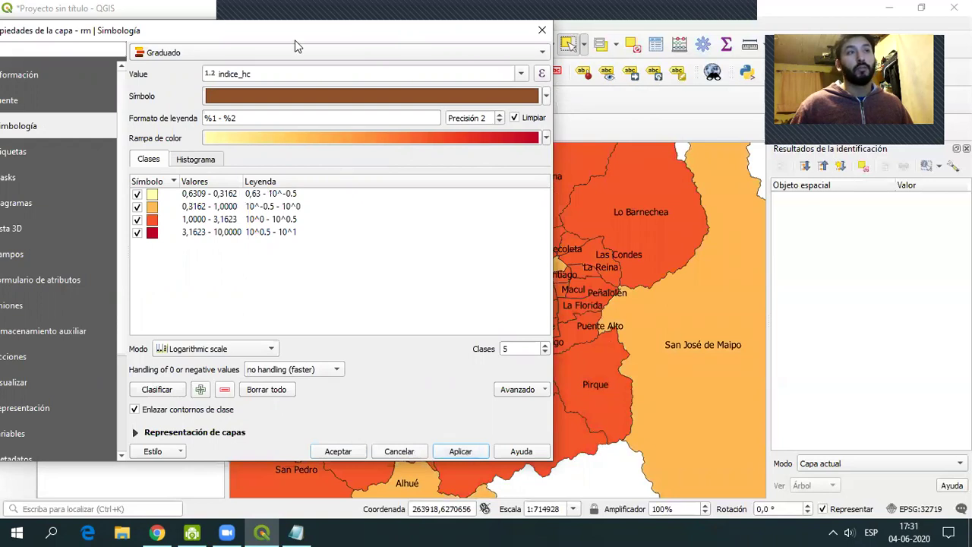
drag(296, 47, 302, 67)
- Classify indice_hc with the Pretty Breaks mode, apply it, and inspect the communes on the map
click(227, 373)
click(227, 386)
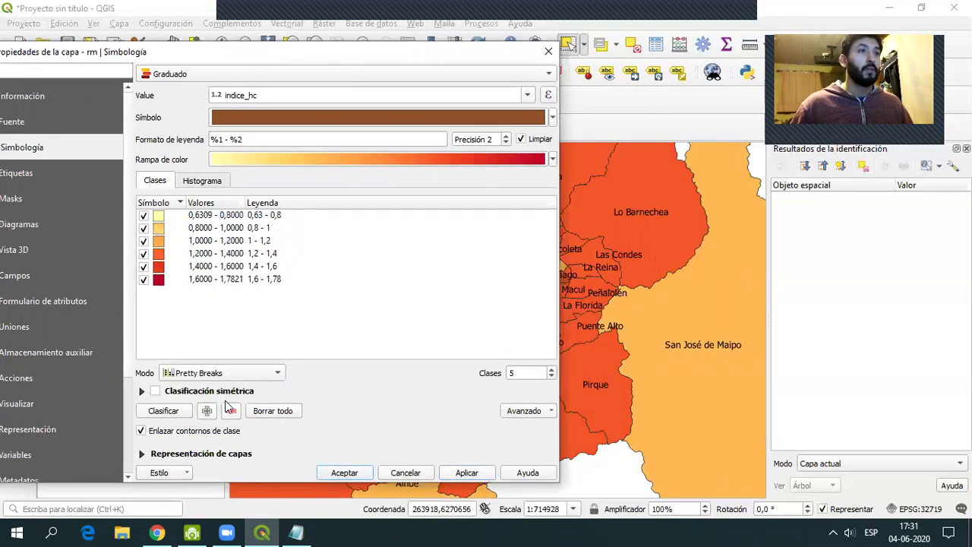
click(463, 472)
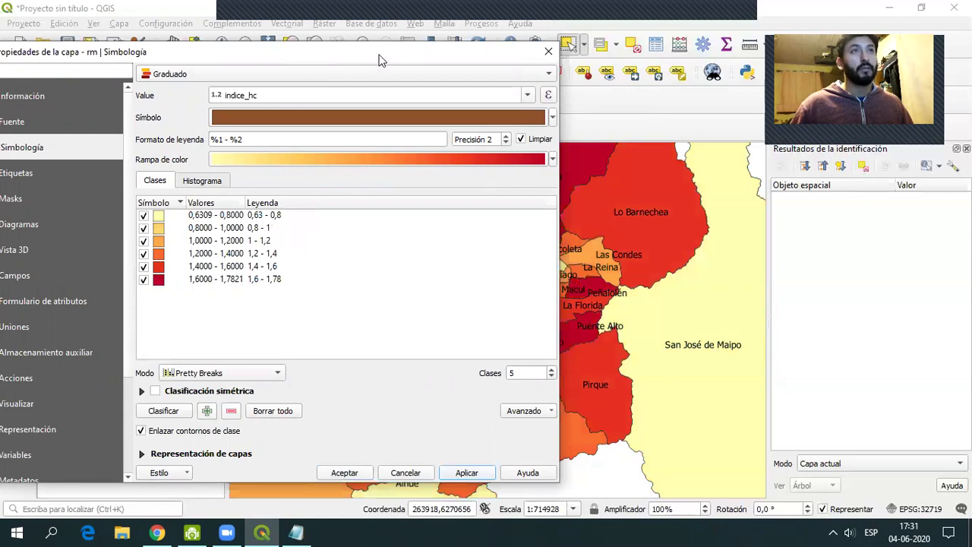
drag(381, 61, 272, 67)
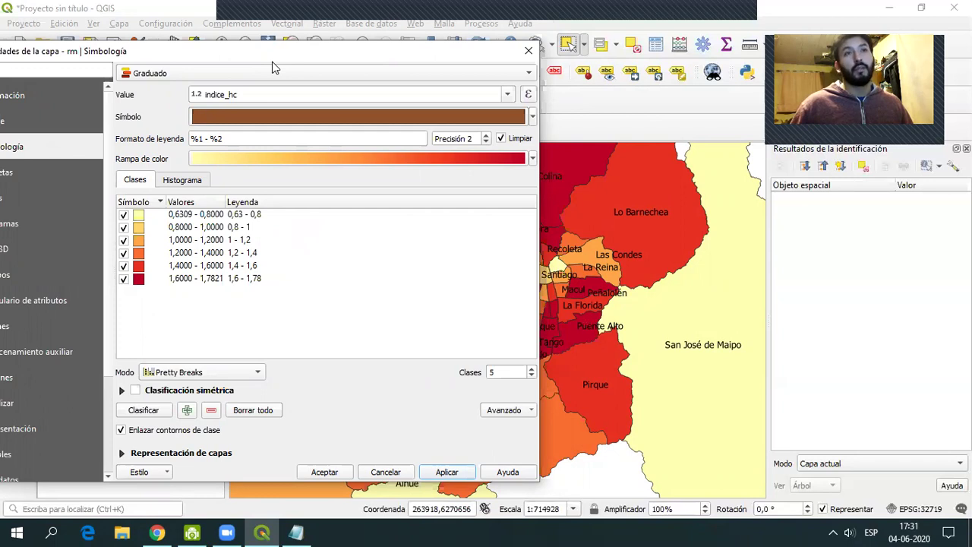
- Reclassify the rm layer's graduated symbology with the Rupturas naturales (Jenks) mode, keeping 5 classes, and apply it to the map
drag(272, 62, 279, 65)
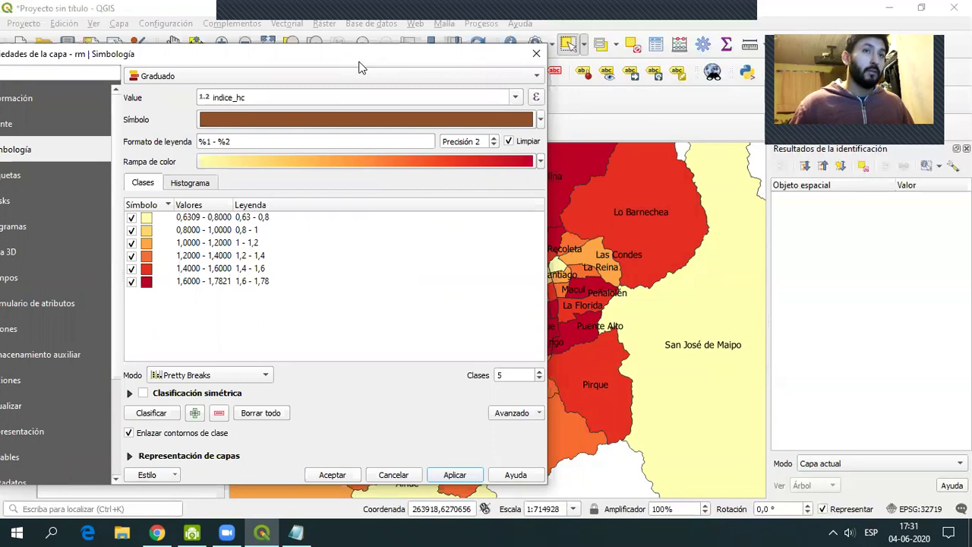
drag(339, 65, 410, 48)
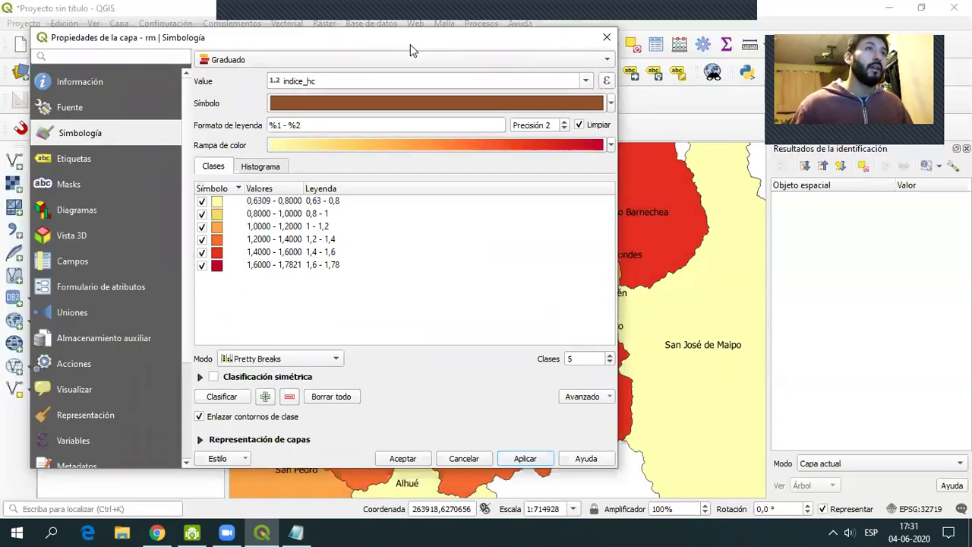
drag(431, 52, 454, 57)
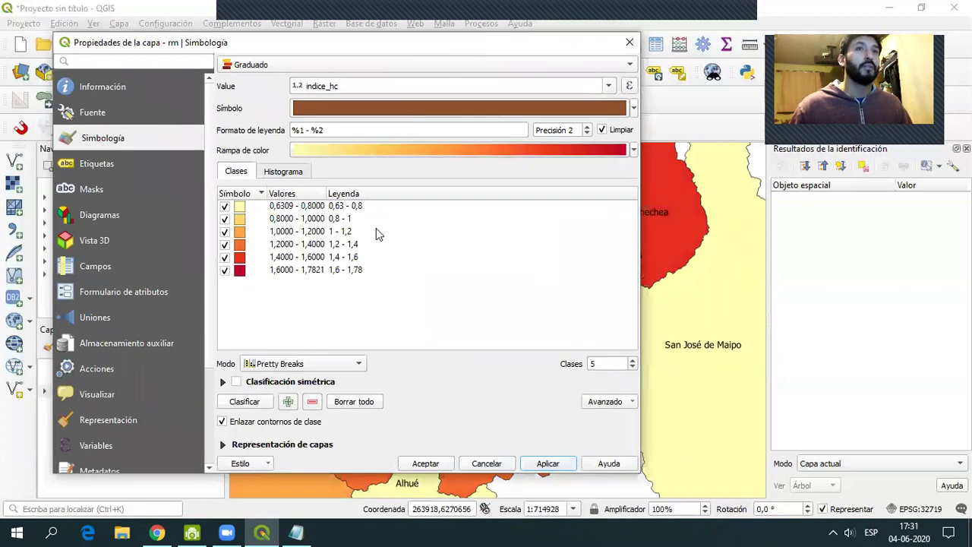
click(326, 365)
click(331, 378)
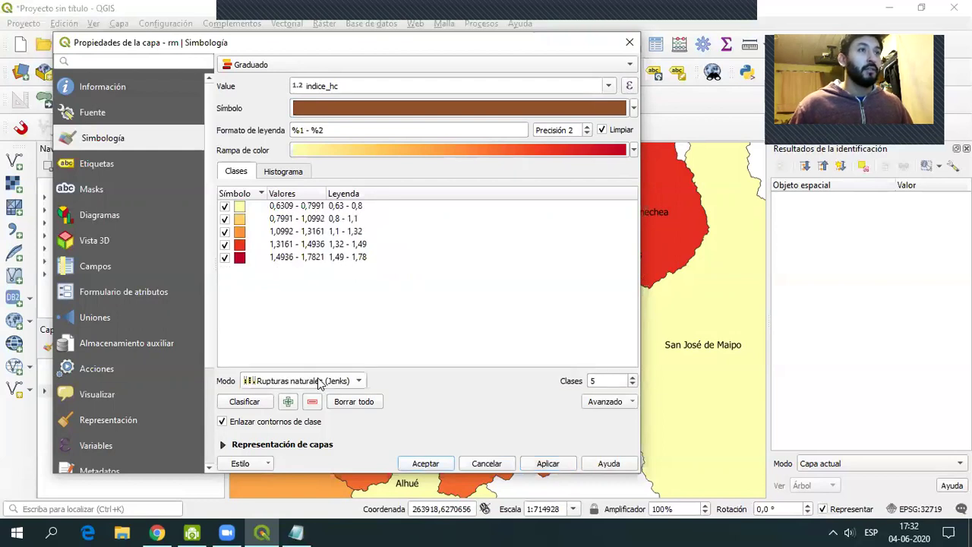
click(540, 463)
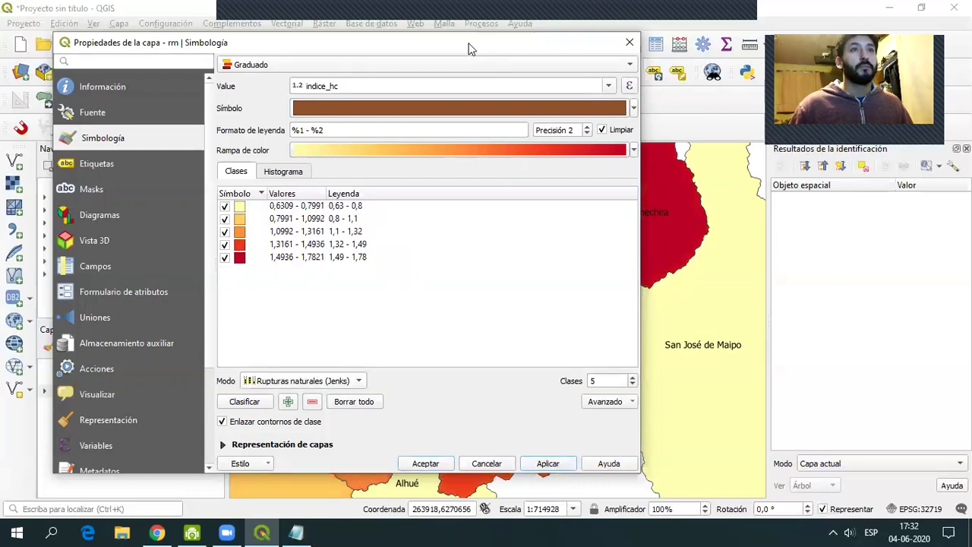
drag(468, 49, 384, 47)
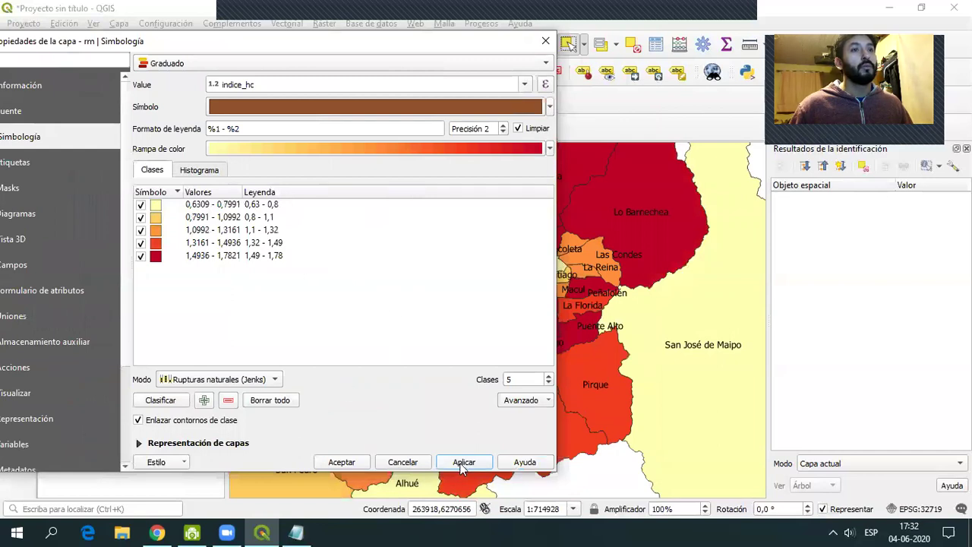
- Switch the indice_hc classification mode back to Pretty Breaks and apply it
click(251, 379)
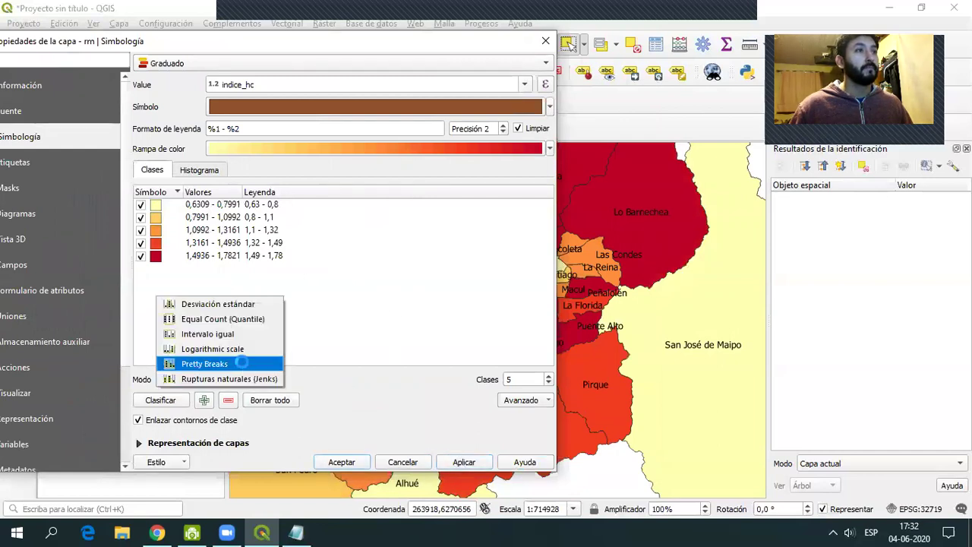
click(245, 362)
click(463, 461)
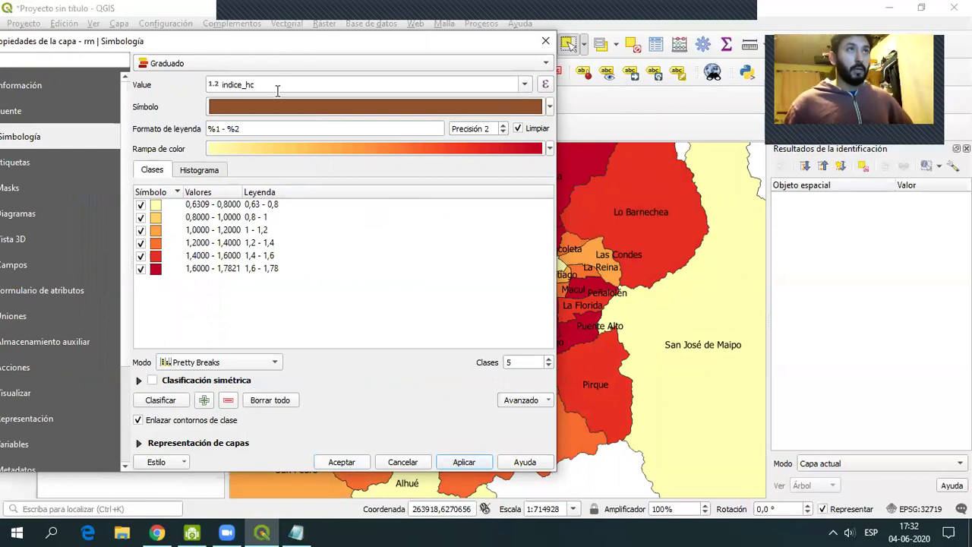
- Examine the class ranges in the symbology settings and compare them with the coloured comunas on the map
drag(282, 34, 353, 22)
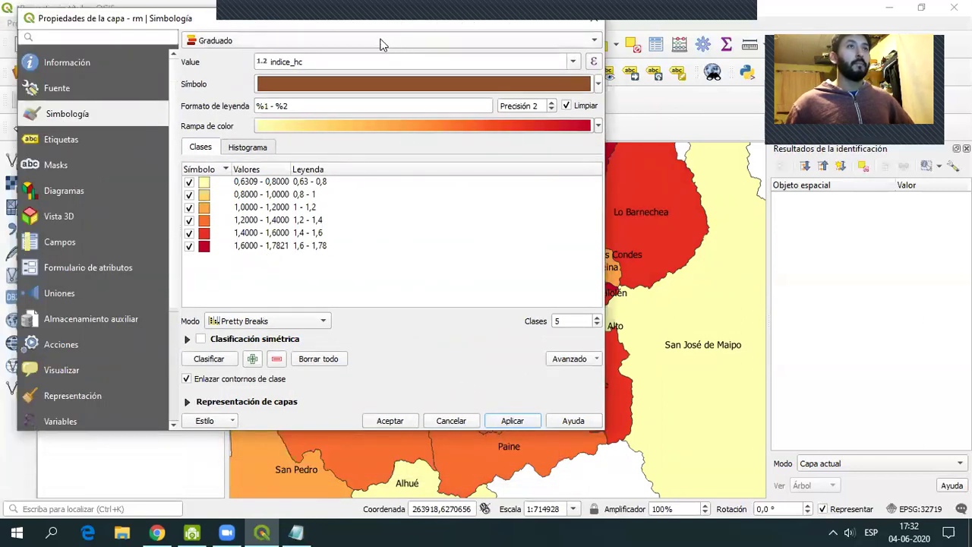
drag(309, 29, 626, 37)
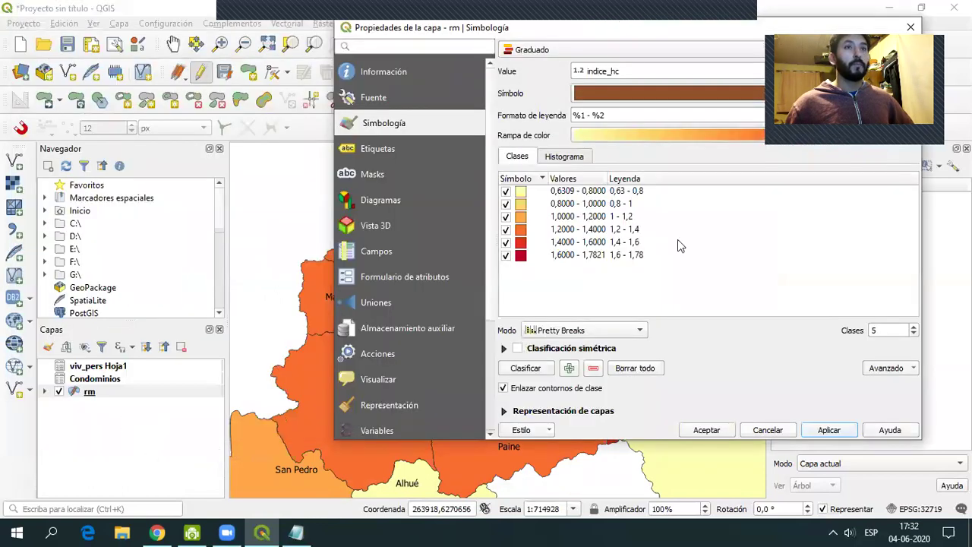
drag(607, 182, 660, 182)
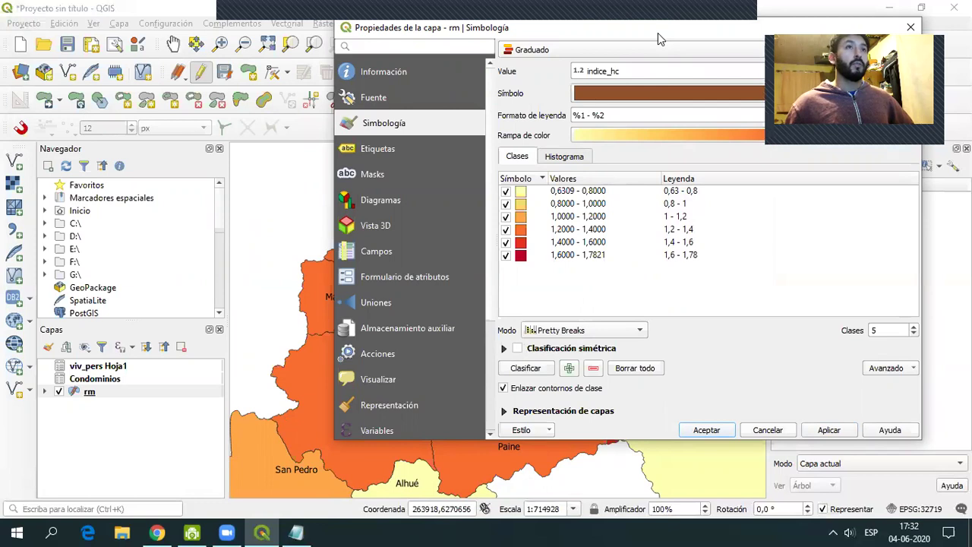
drag(657, 33, 434, 60)
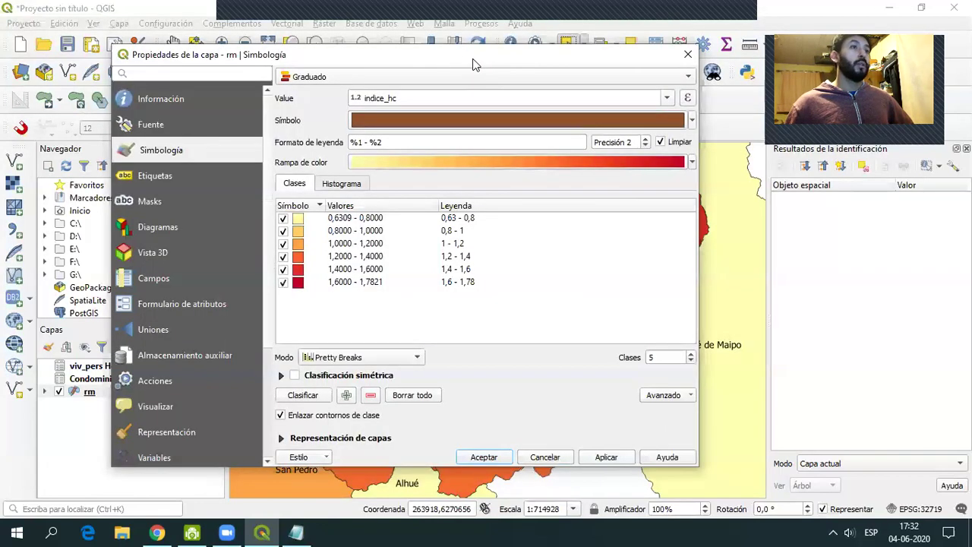
drag(472, 65, 437, 43)
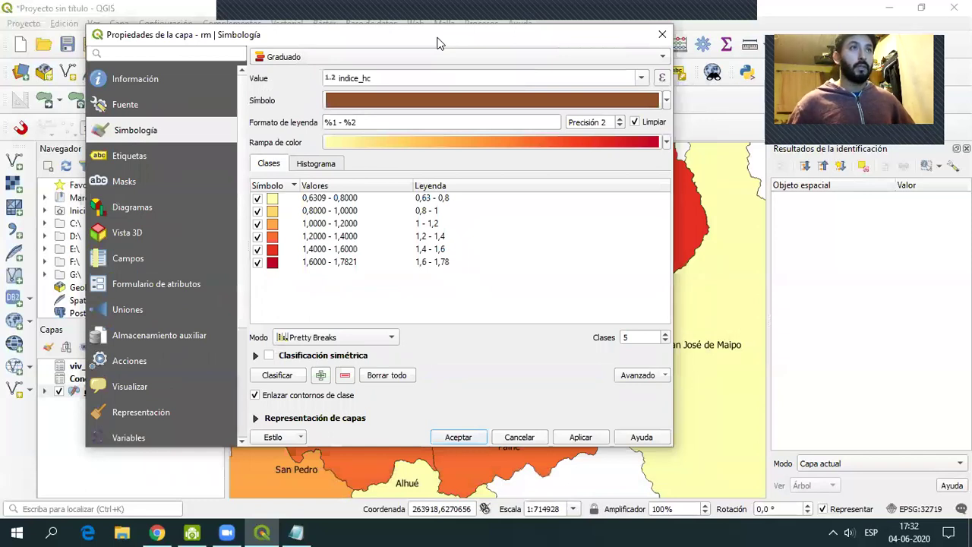
drag(437, 43, 462, 374)
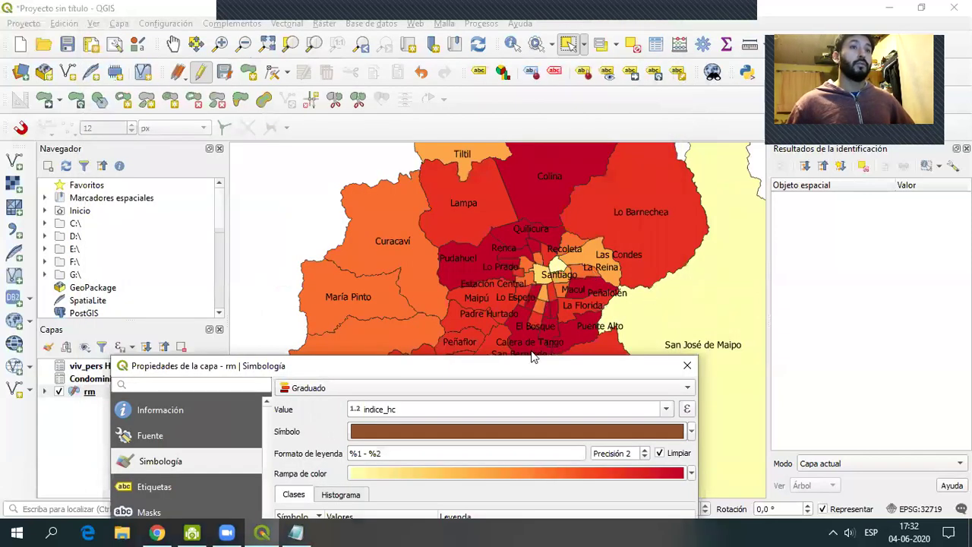
- Set the number of classes to 4, classify with Rupturas naturales (Jenks), and apply the result to the map
drag(521, 366, 421, 121)
double_click(567, 422)
text(4)
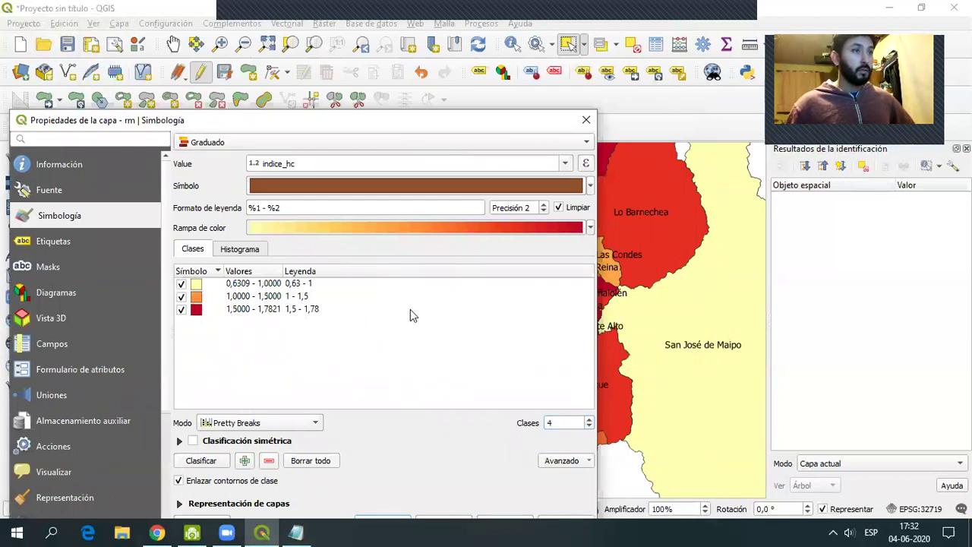
drag(423, 118, 437, 37)
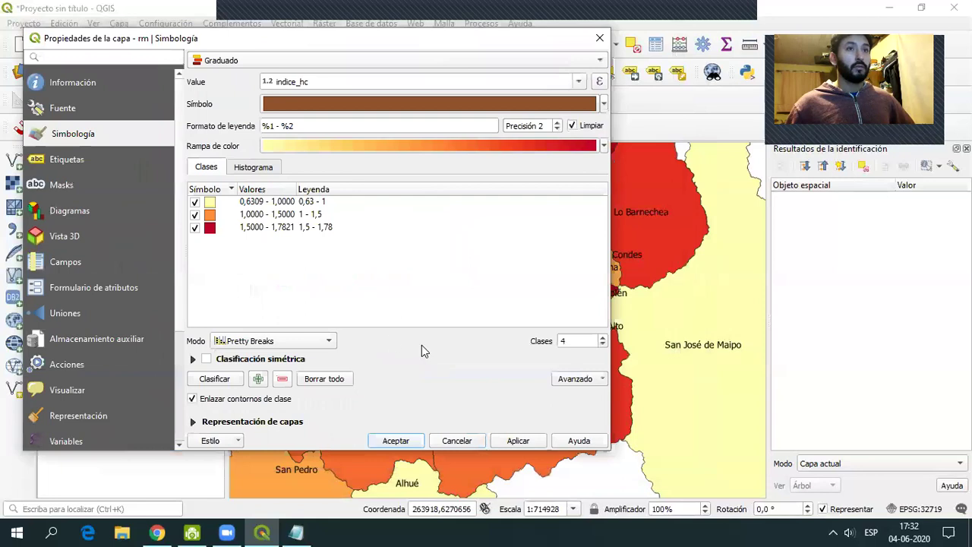
click(328, 343)
click(303, 354)
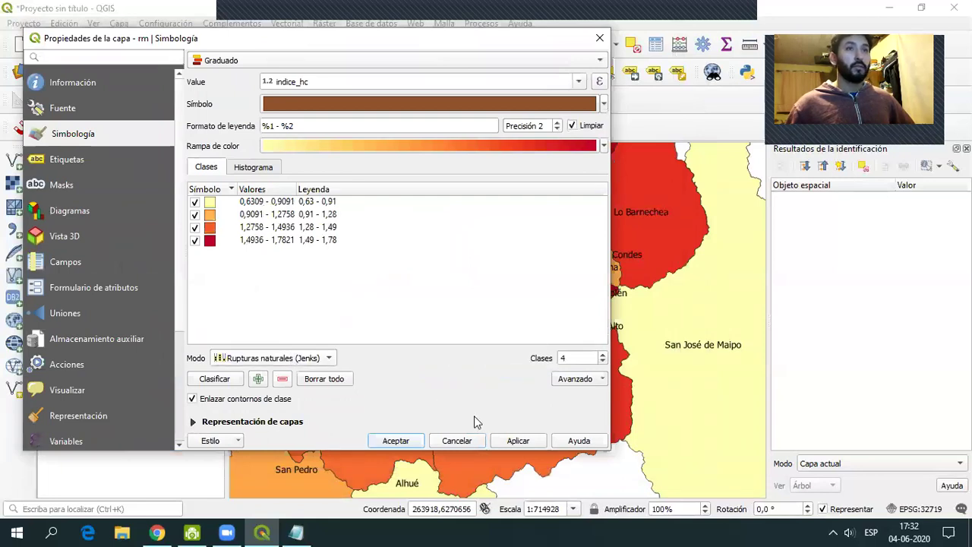
click(518, 442)
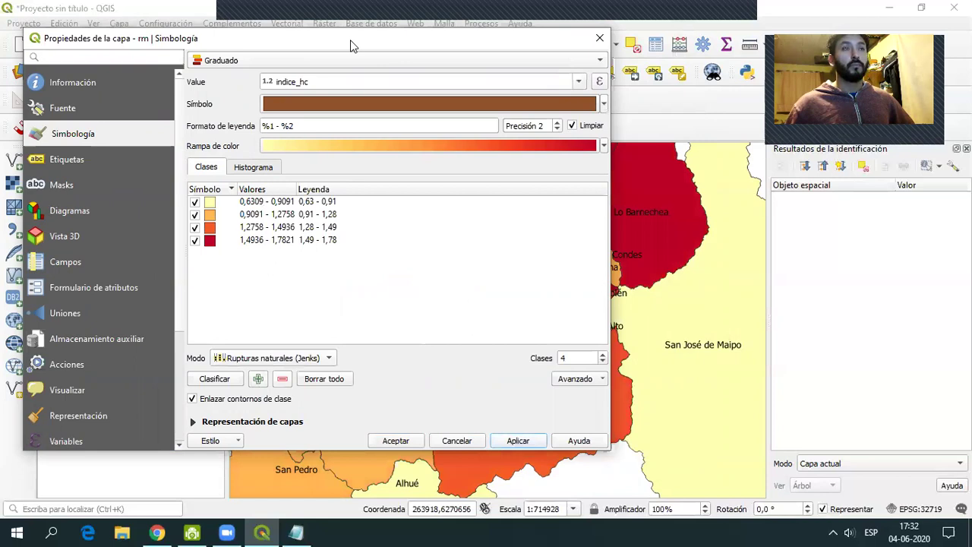
- Return the classification to 5 classes, apply it, and reapply the symbology with the Pretty Breaks mode
drag(350, 47, 372, 46)
click(624, 353)
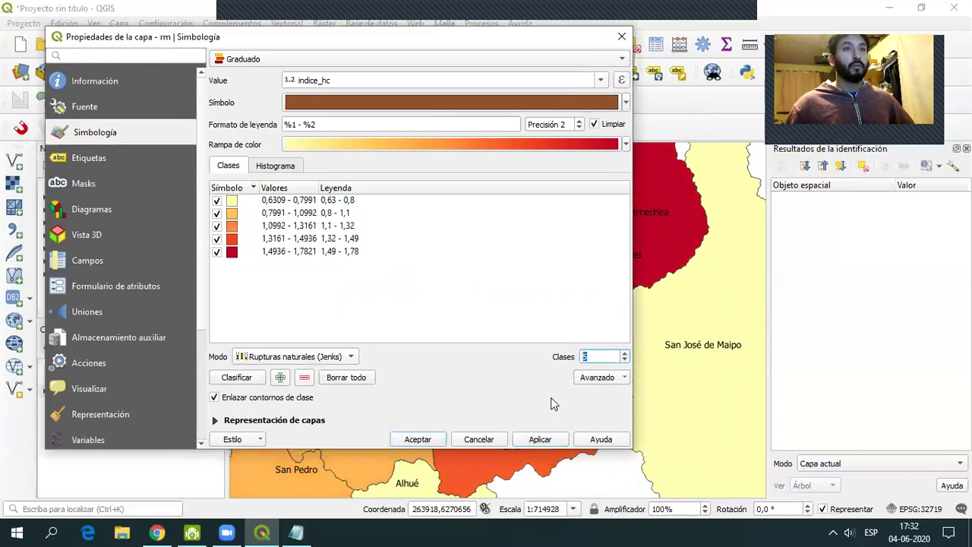
click(539, 440)
click(349, 357)
click(322, 338)
click(539, 445)
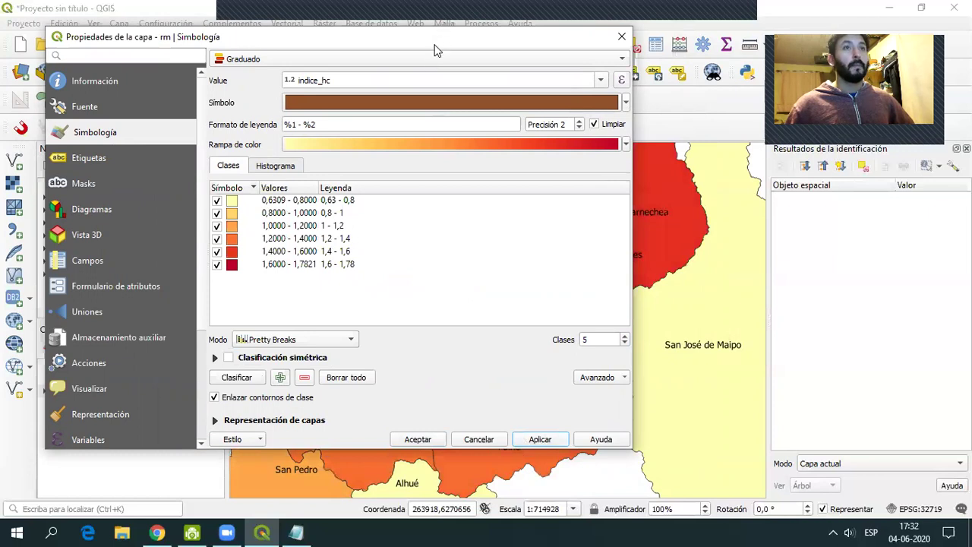
- Replace the legend text of the lowest class (0,6309 - 0,8000) with "sin hacinamiento"
drag(436, 49, 404, 56)
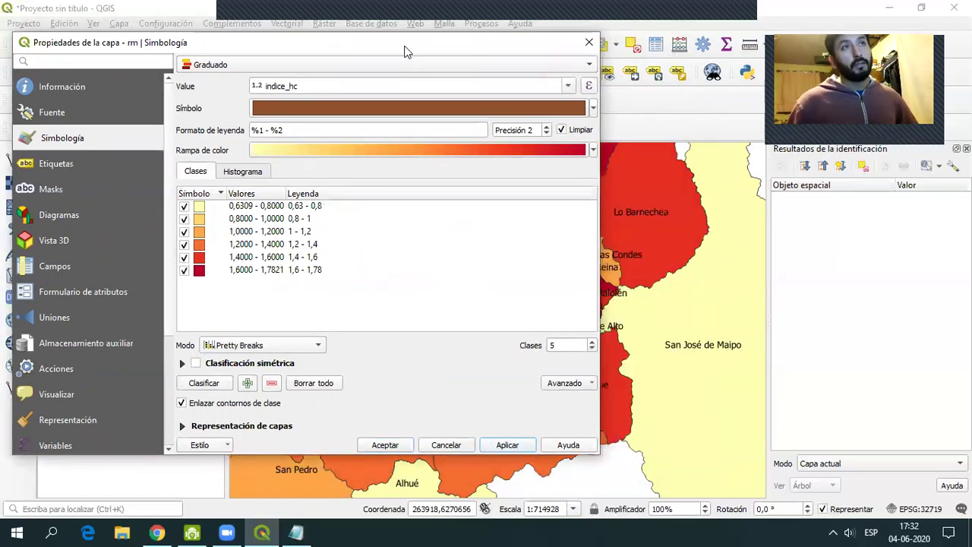
drag(286, 194, 320, 194)
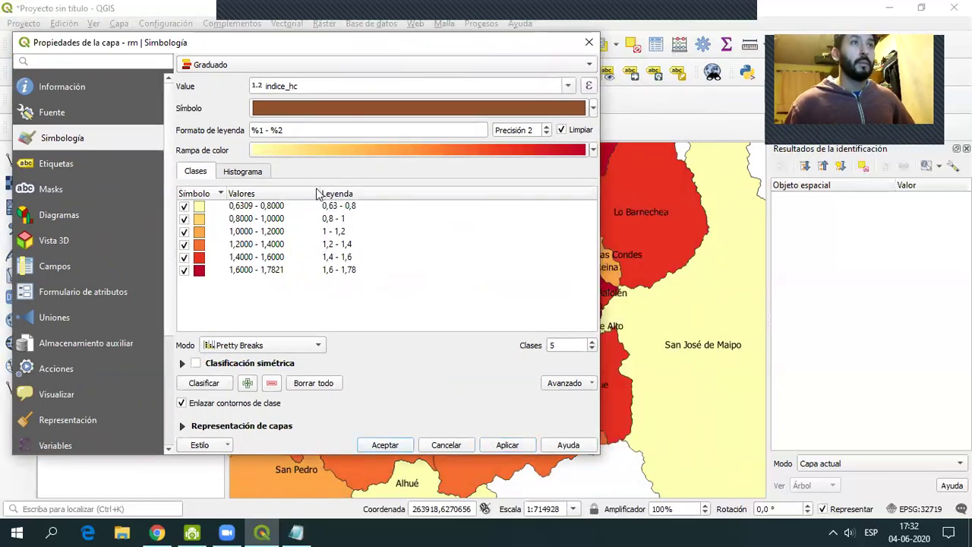
drag(308, 53, 457, 55)
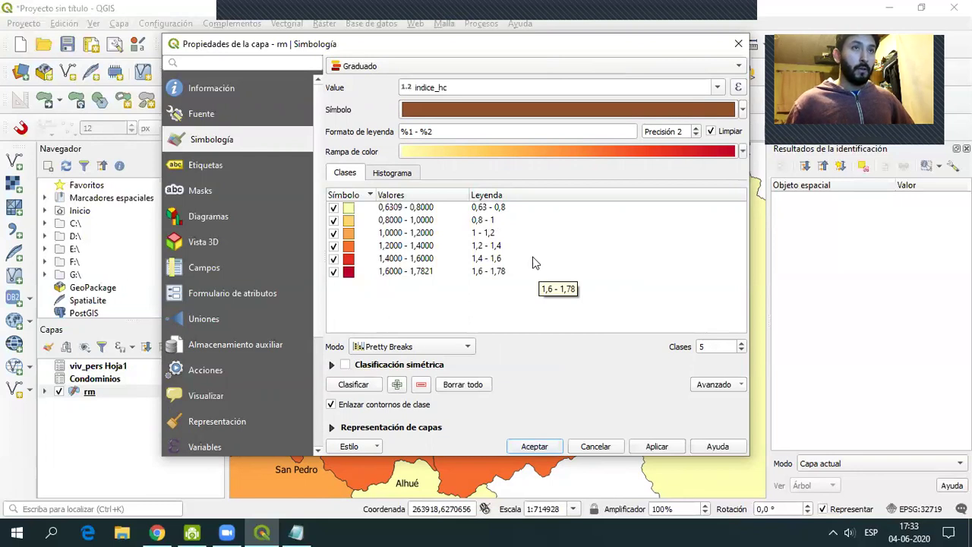
drag(467, 194, 452, 192)
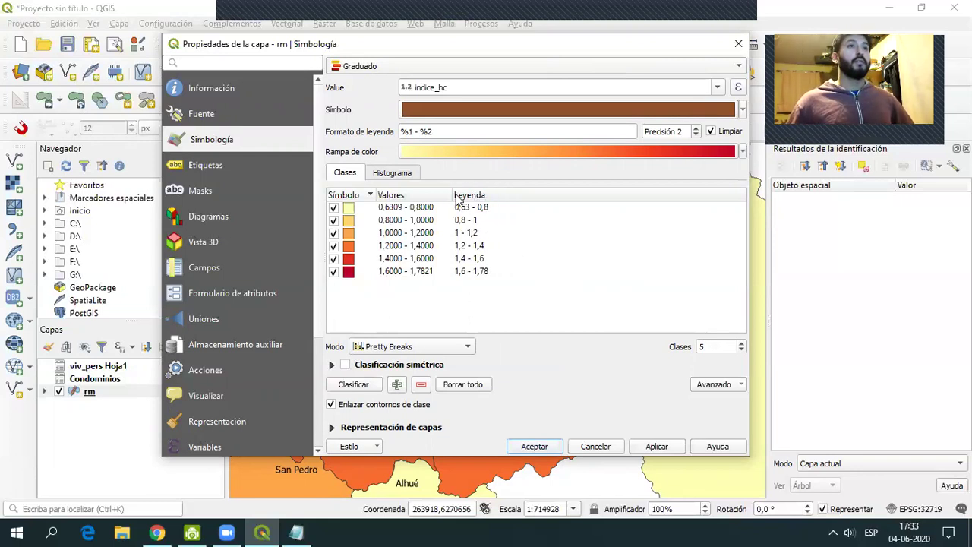
double_click(470, 207)
click(513, 211)
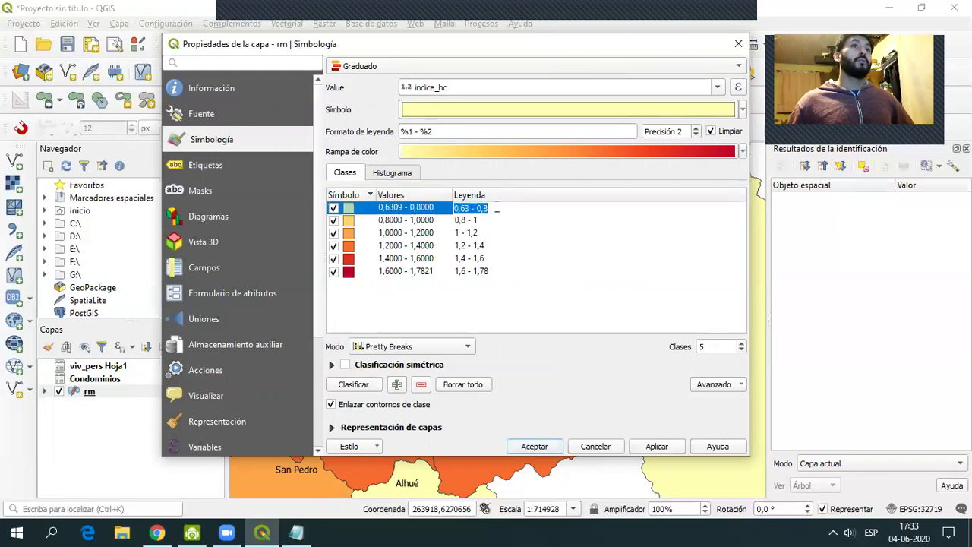
key(ctrl+a)
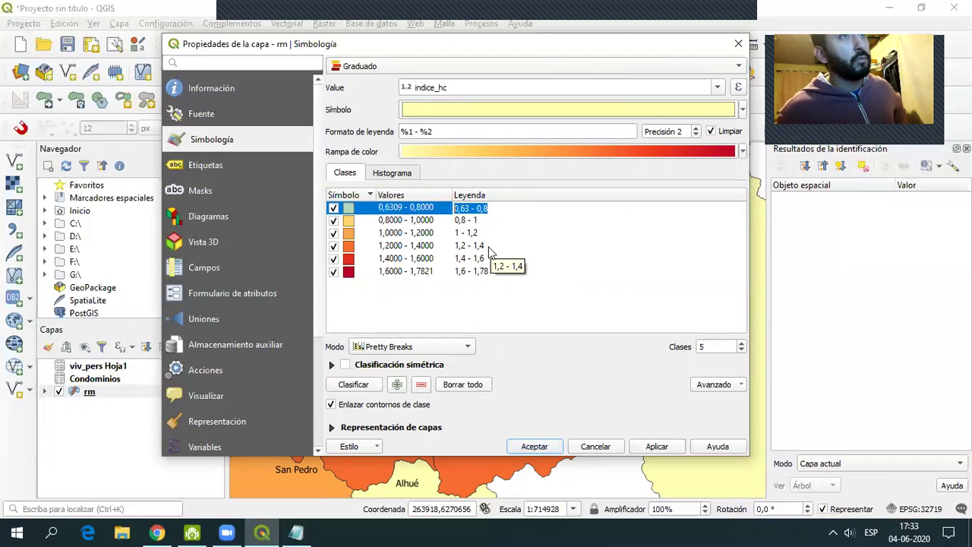
drag(491, 51, 481, 59)
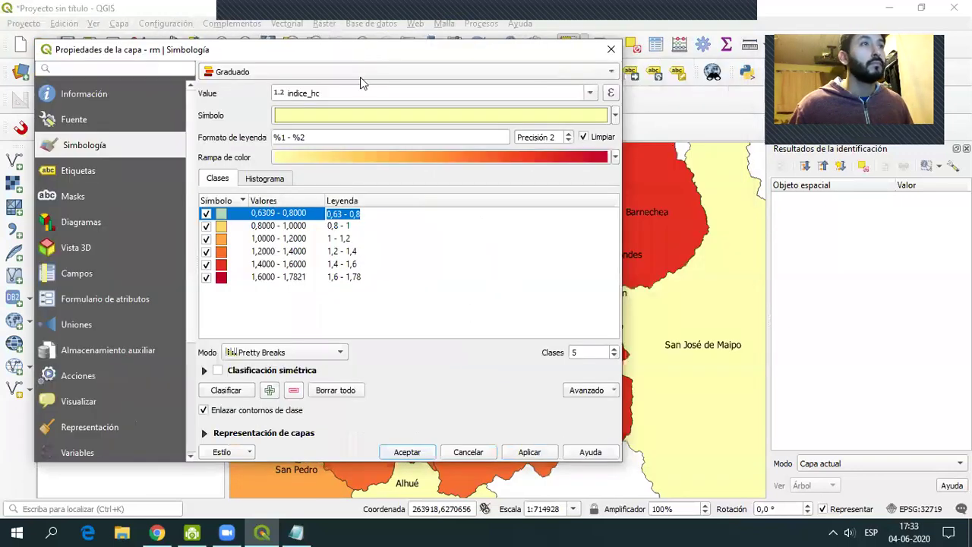
drag(410, 51, 292, 50)
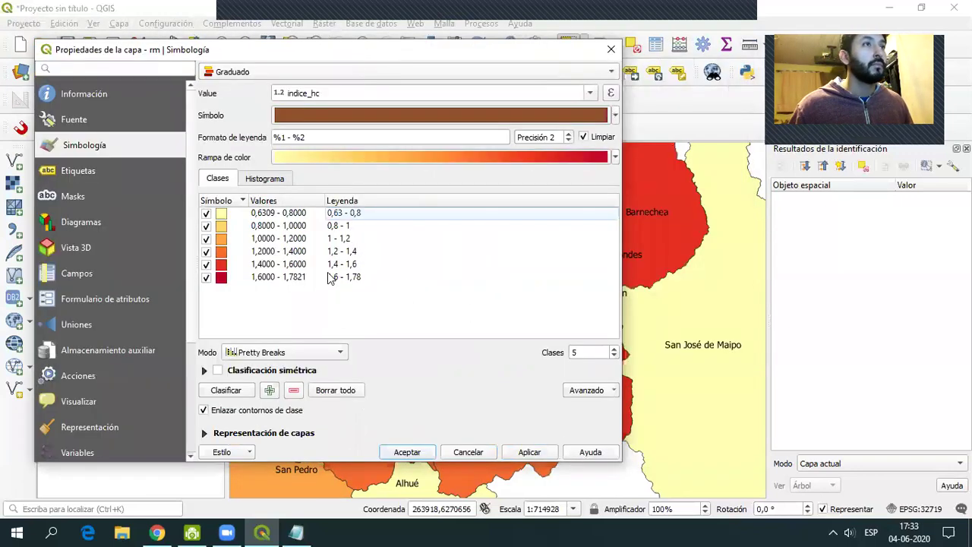
click(355, 214)
click(355, 214)
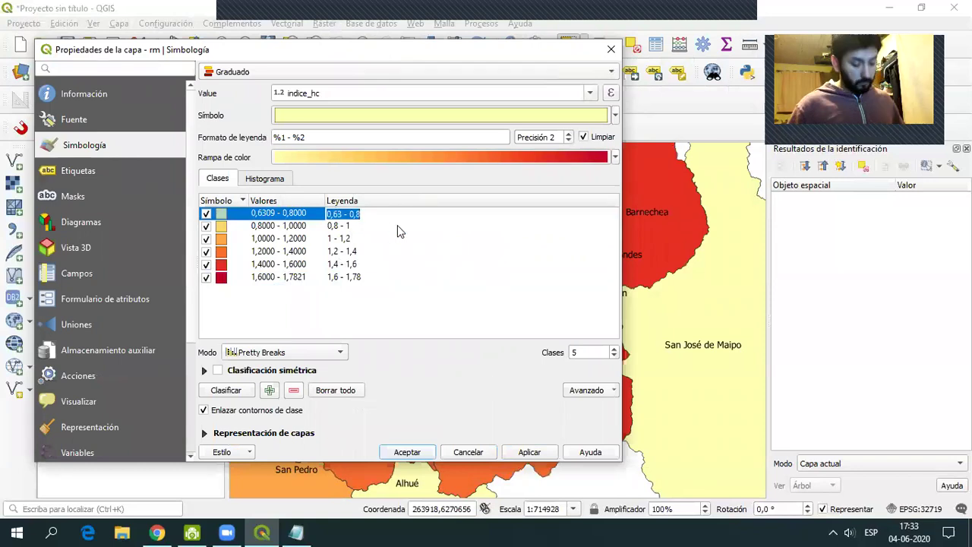
text(sun hacinamiento)
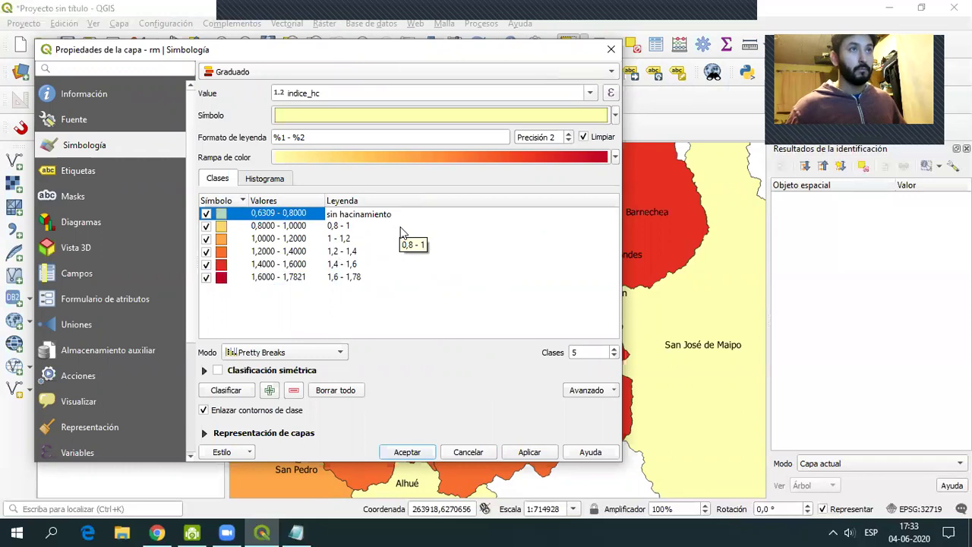
- Replace the legend text of the 0,8000 - 1,0000 class with "hacinamiento muy bajo"
click(351, 228)
click(351, 226)
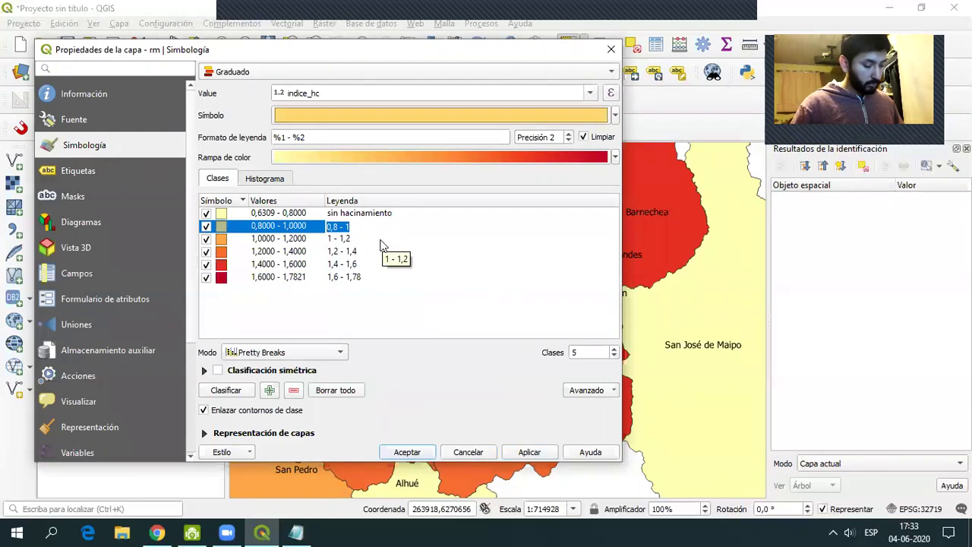
text(hacina)
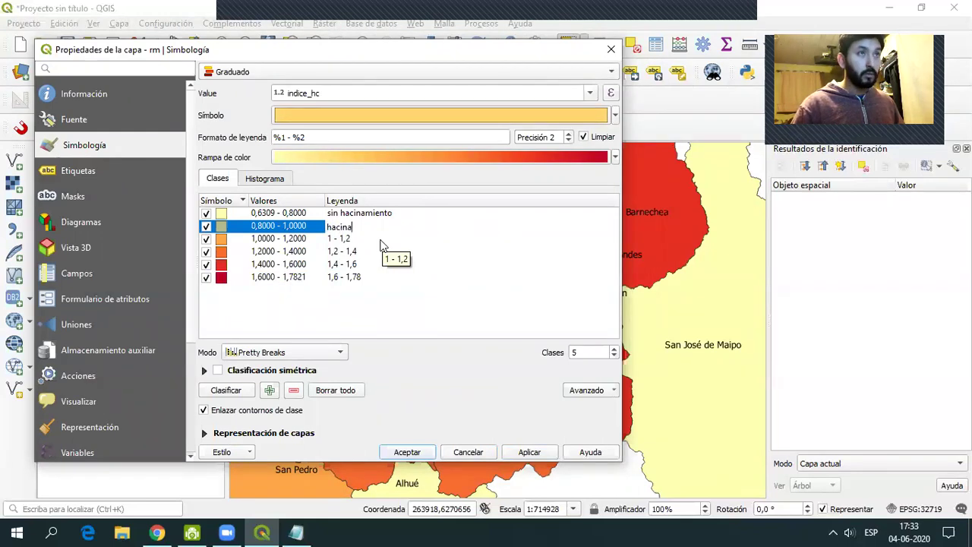
text(miento m)
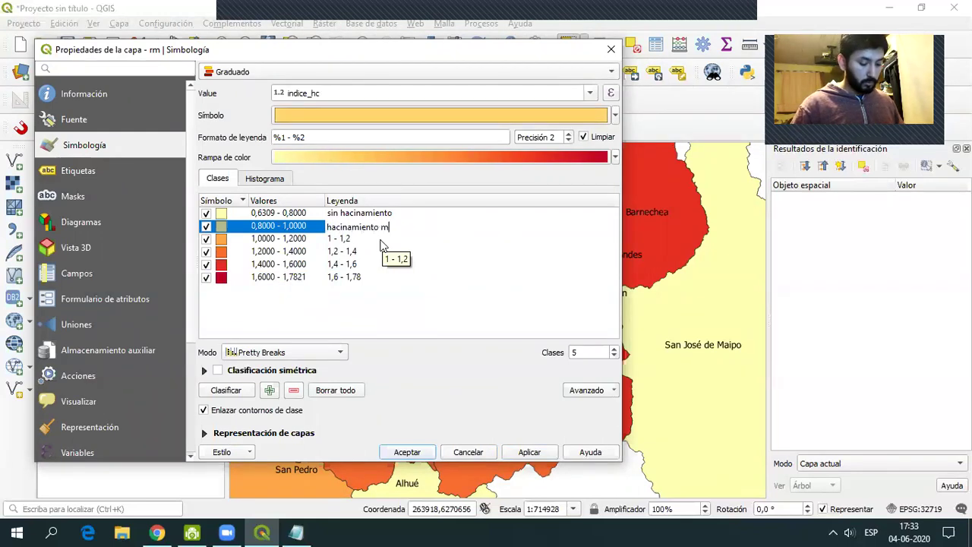
text(uy baj)
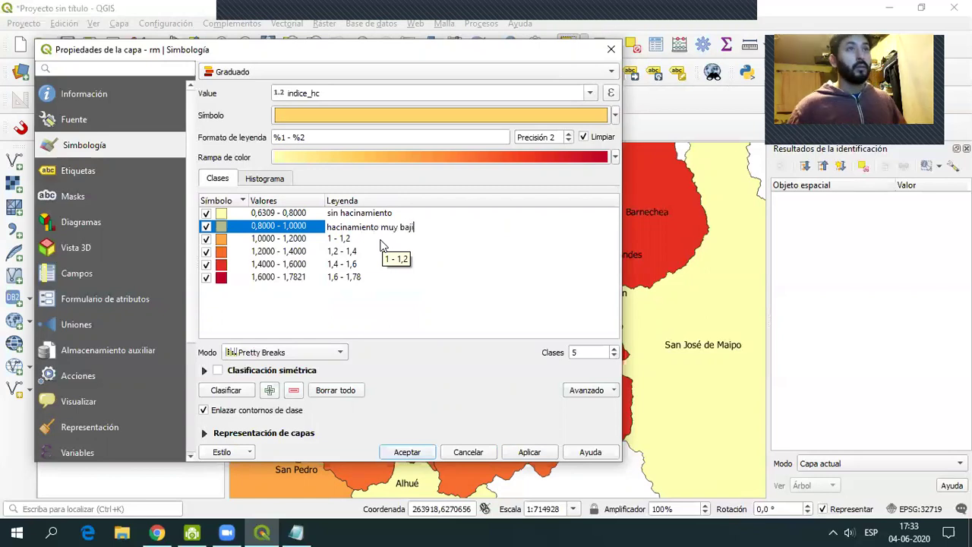
text(o)
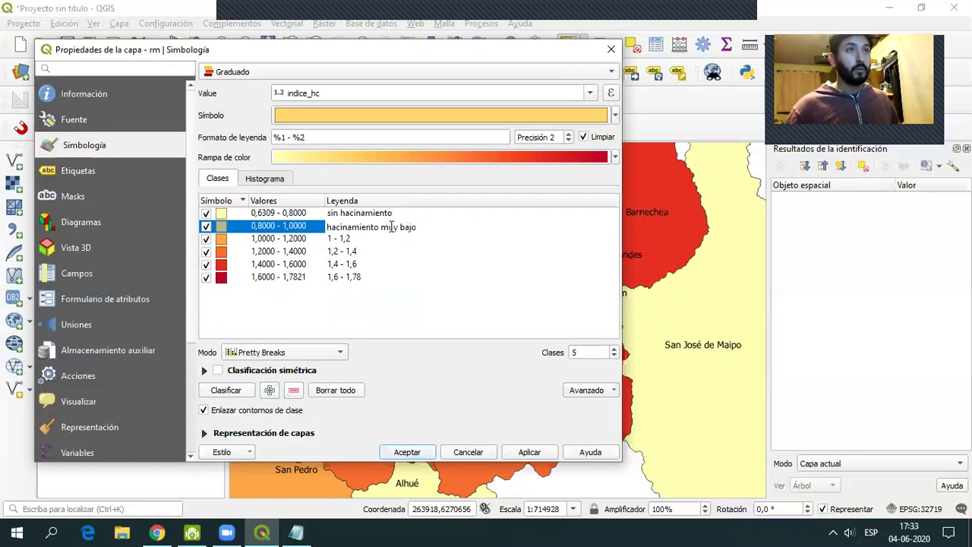
- Shorten the legend text of the 0,8000 - 1,0000 class to "muy bajo"
double_click(374, 226)
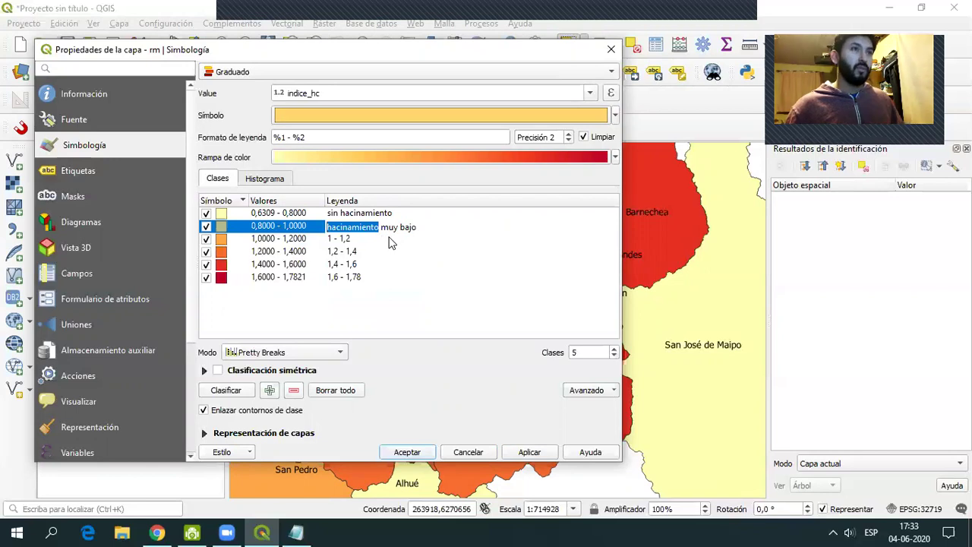
key(Delete)
key(Delete)
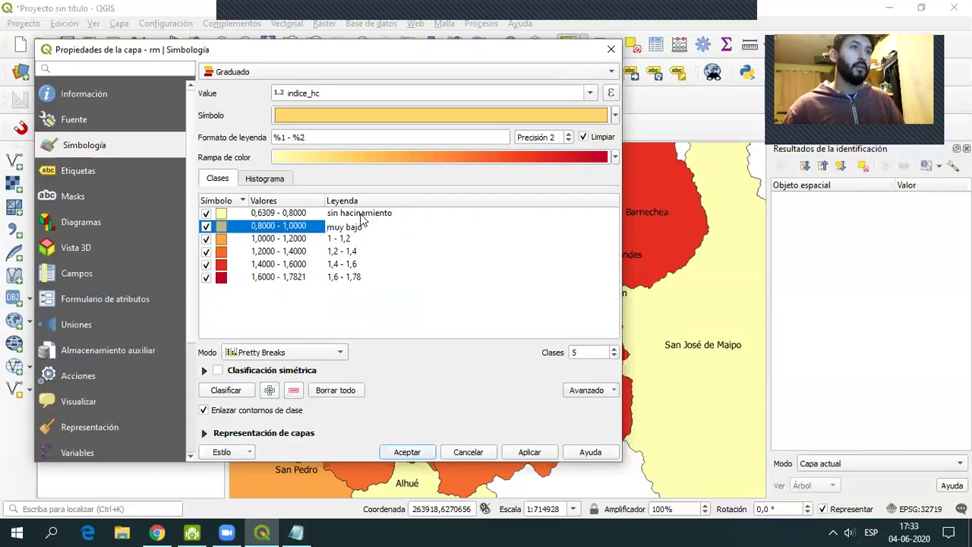
click(361, 215)
- Replace the legend text of the 1,0000 - 1,2000 class with "bajo" and of the 1,2000 - 1,4000 class with "medio bajo"
click(345, 240)
click(343, 240)
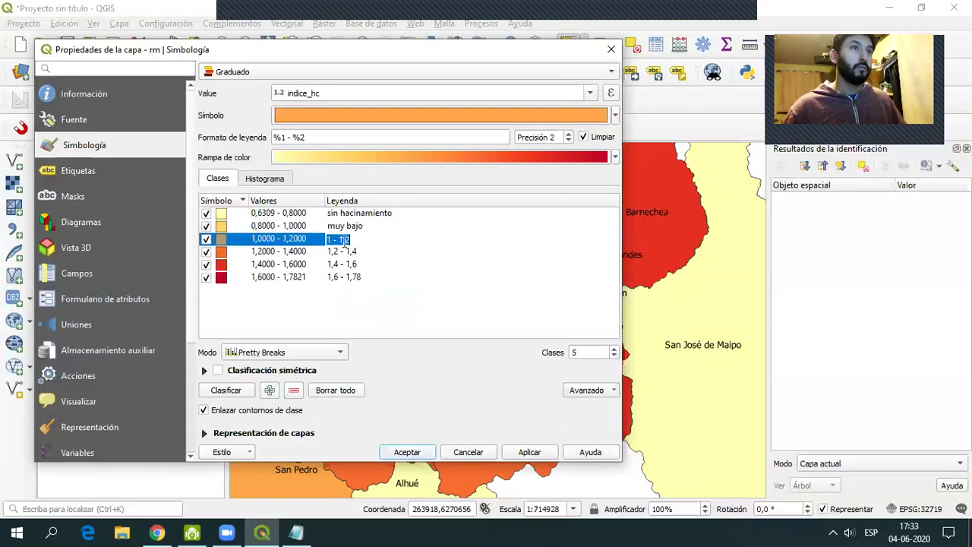
text(bajo)
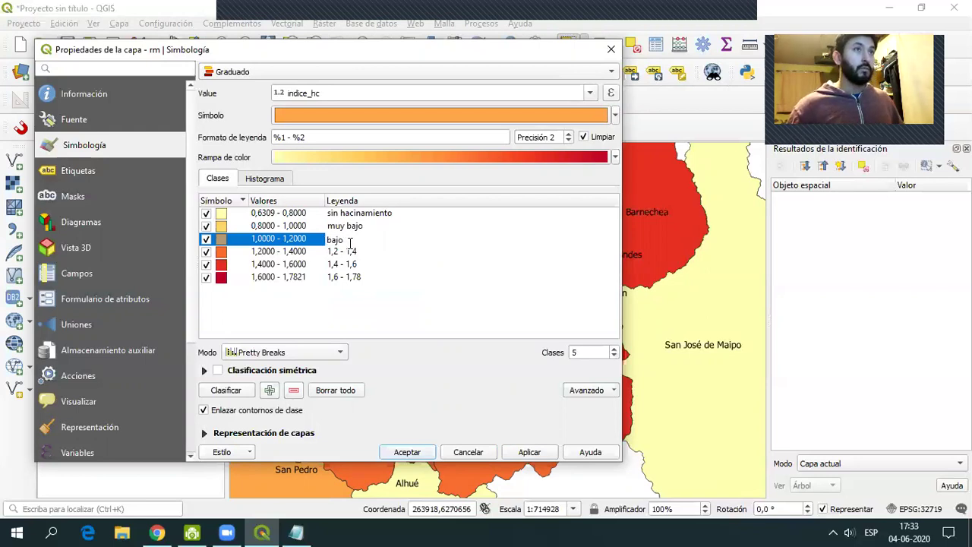
click(350, 257)
click(350, 255)
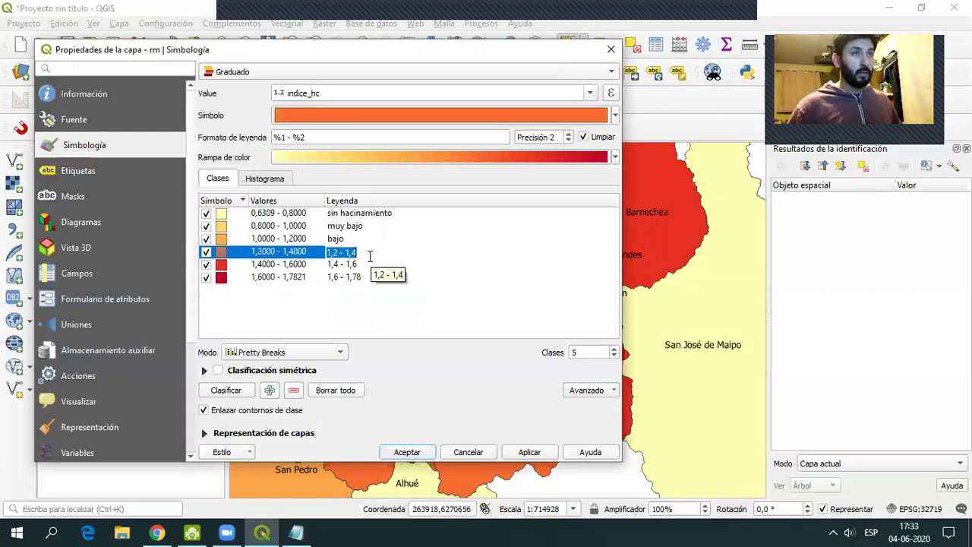
text(medio ba)
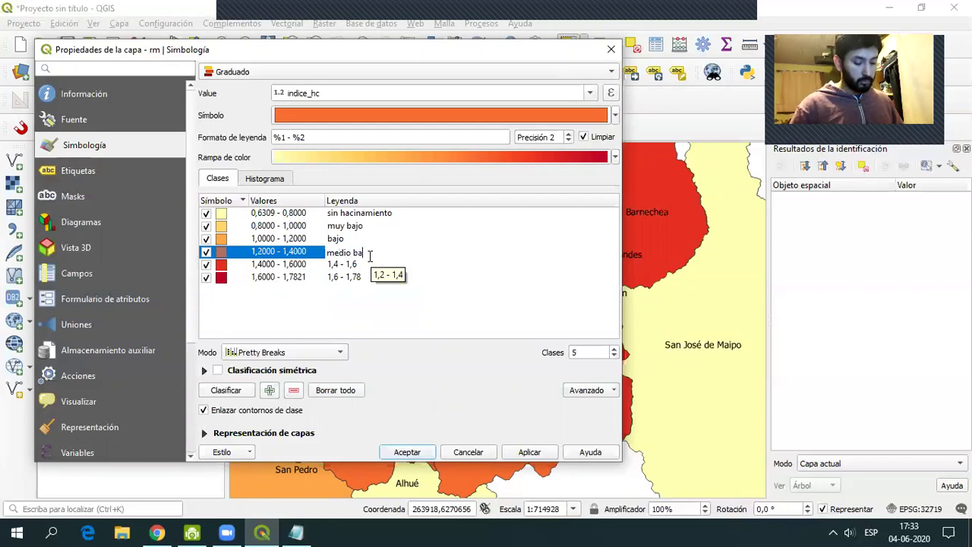
text(jo)
- Label the 1,4000 - 1,6000 class "medio" and the 1,6000 - 1,7821 class "medio alto", and accept the layer properties
click(355, 265)
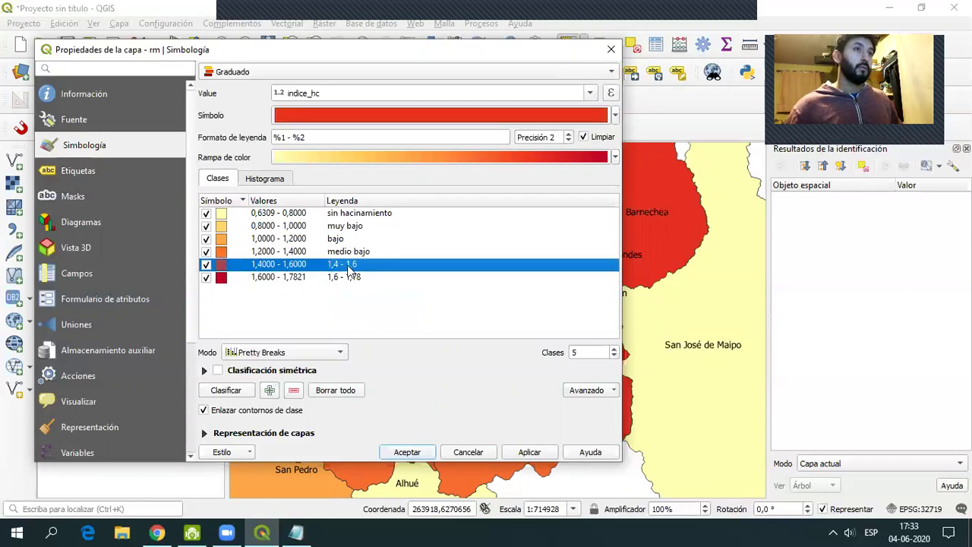
click(351, 265)
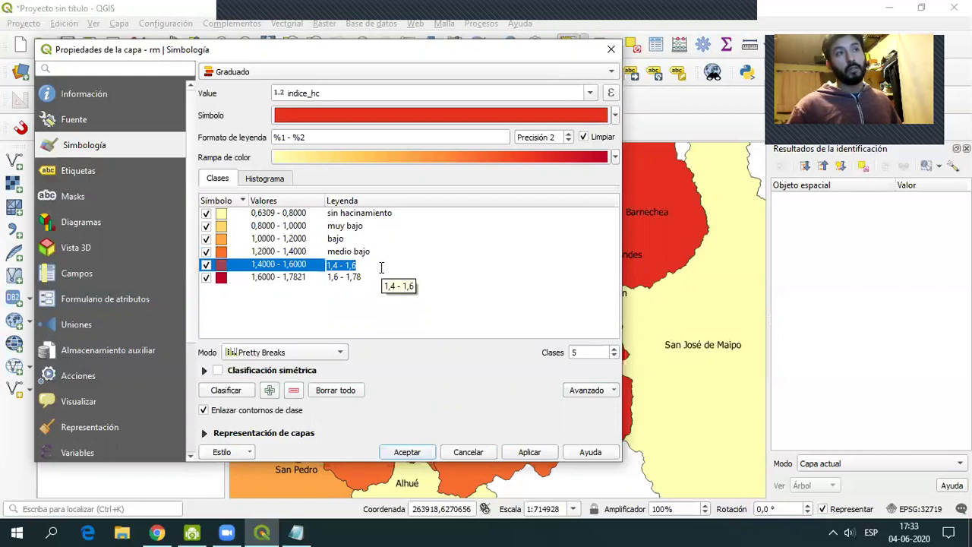
text(medio)
click(348, 278)
click(347, 278)
text(medio)
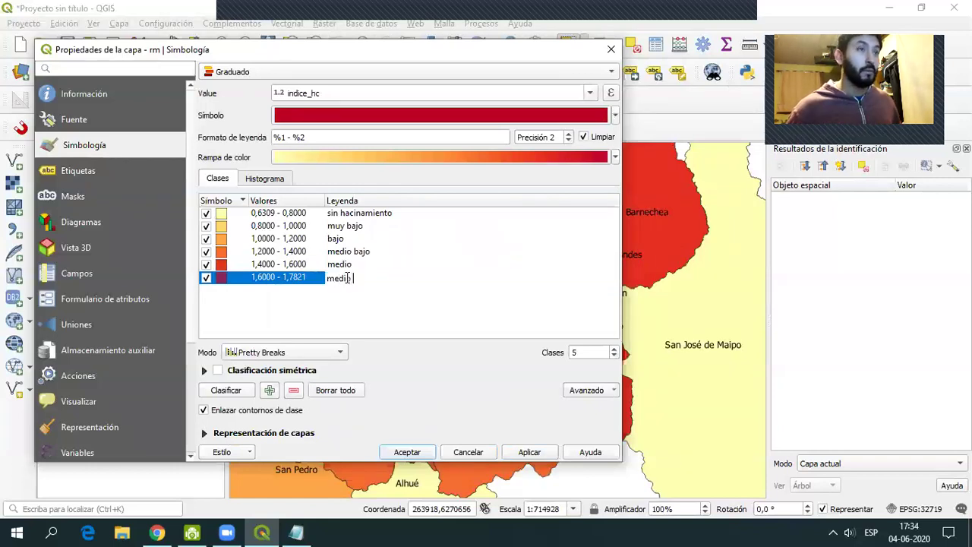
key(Return)
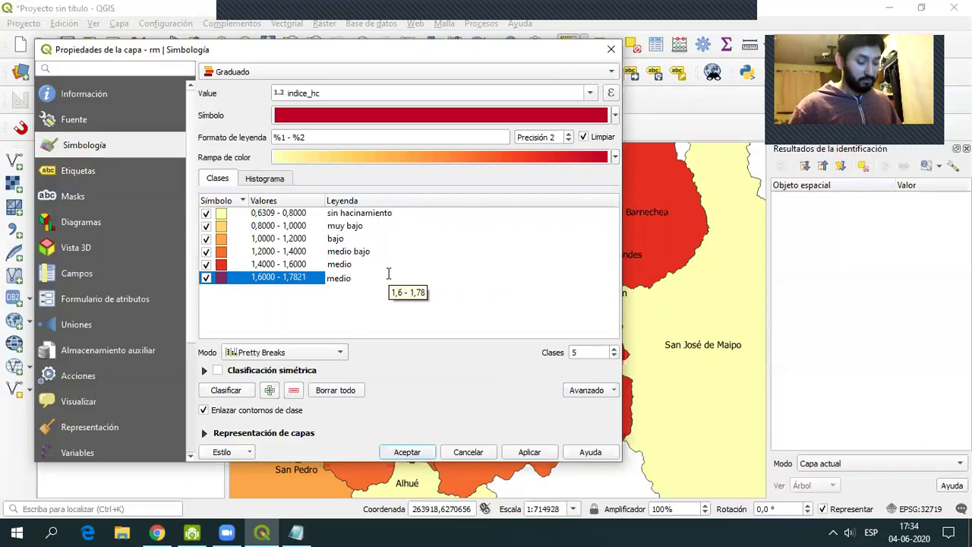
text(lto)
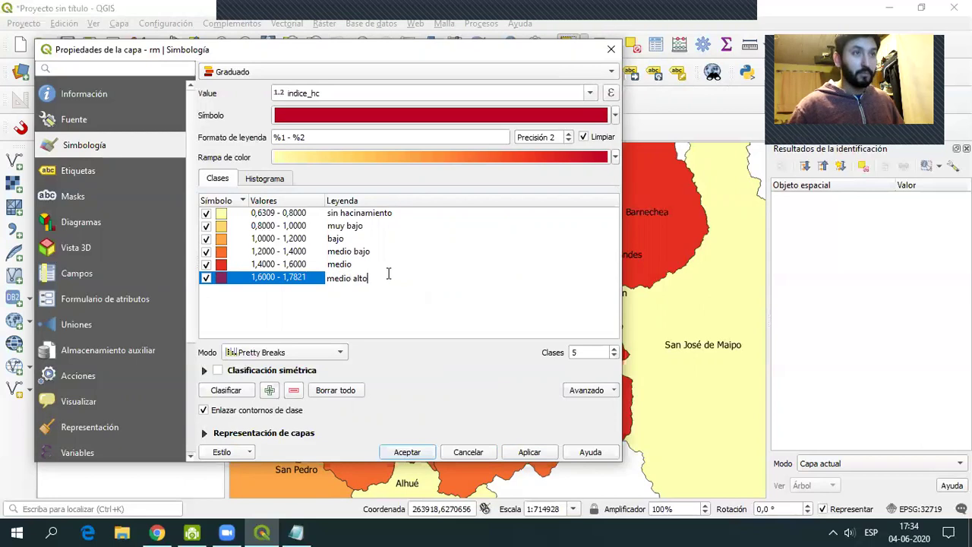
click(457, 307)
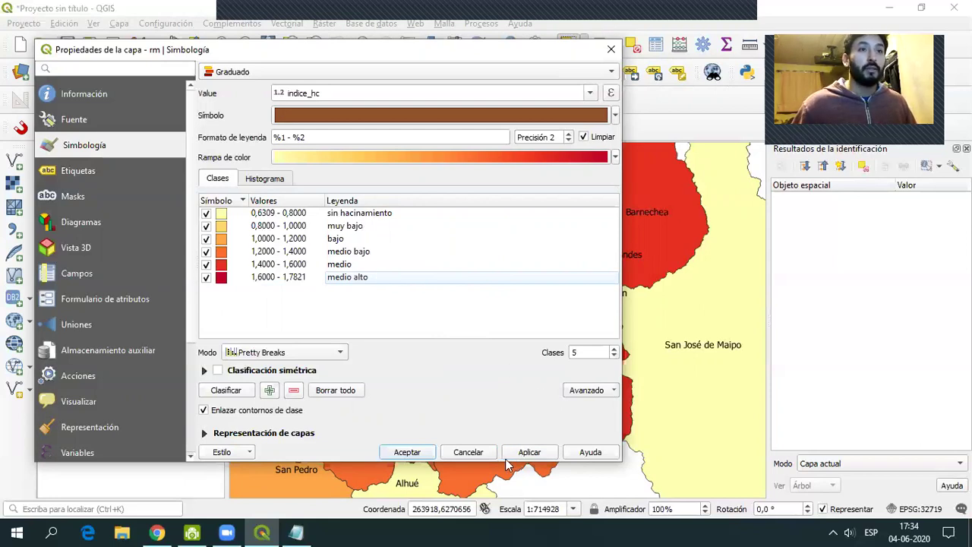
click(407, 452)
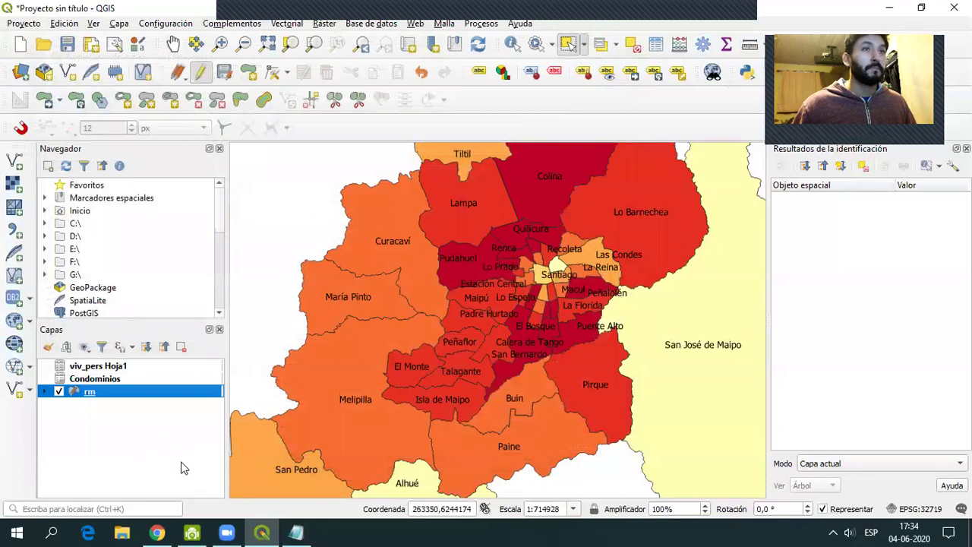
- Expand the rm layer's legend in the layer tree to show its labelled classes
click(44, 391)
click(172, 461)
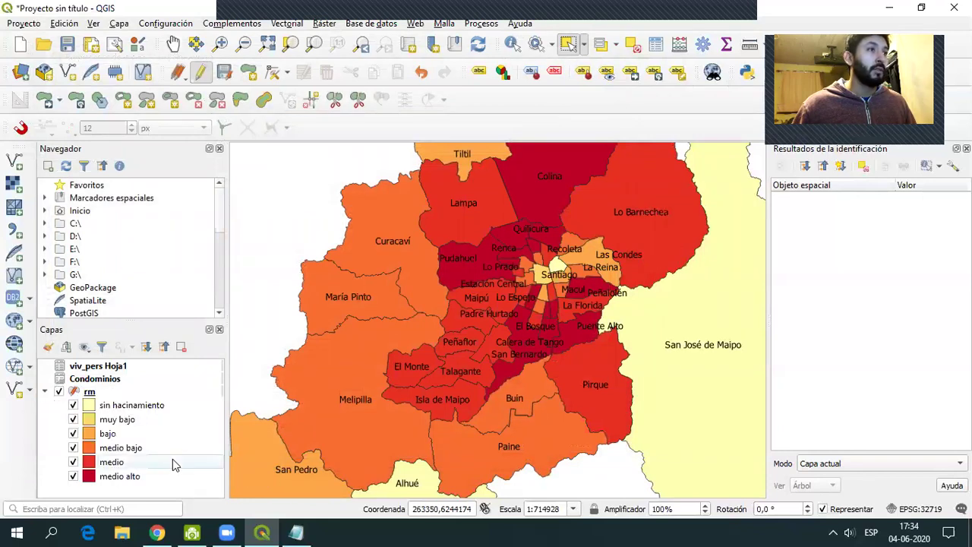
click(45, 391)
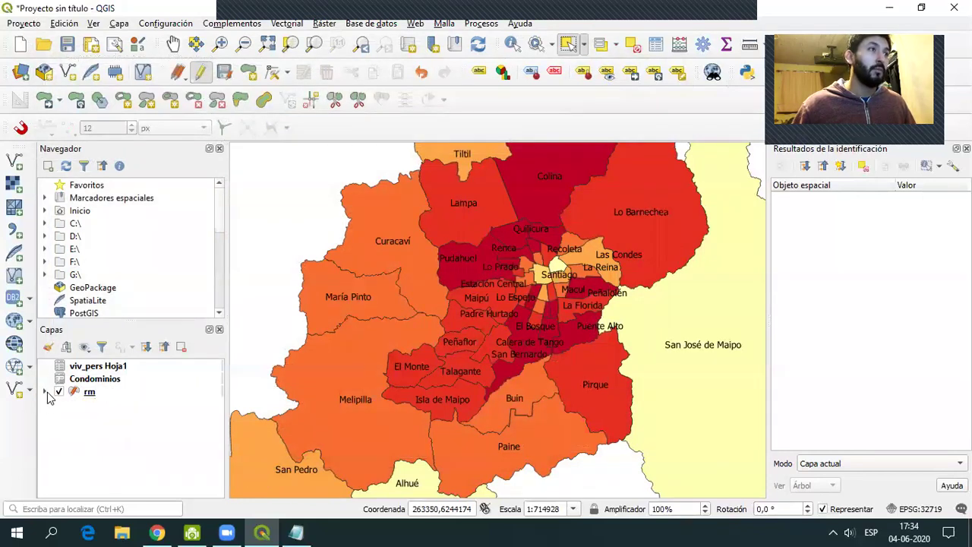
click(45, 391)
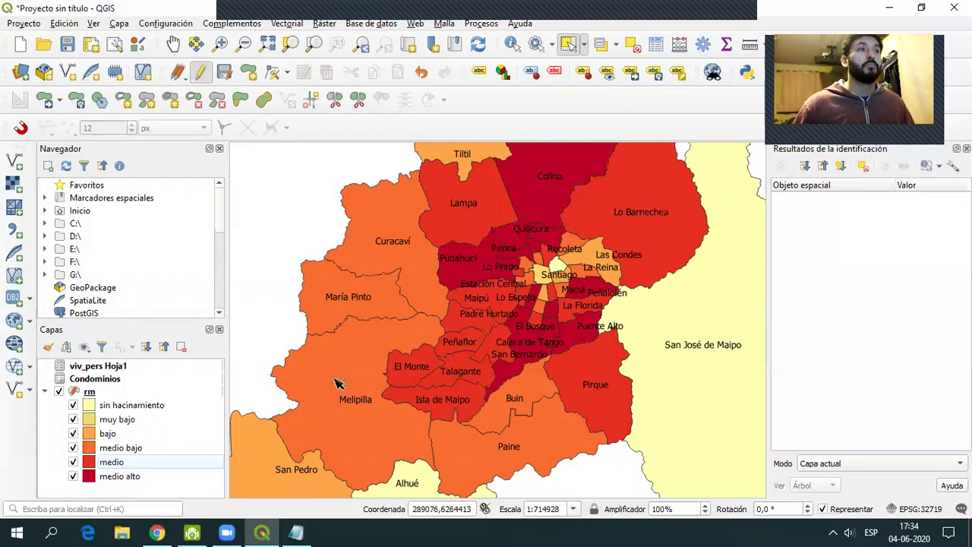
- Examine how the overcrowding classes are distributed among the comunas on the map, including Lo Barnechea and San José de Maipo
scroll(494, 357, up, 2)
scroll(493, 355, down, 2)
scroll(494, 357, down, 1)
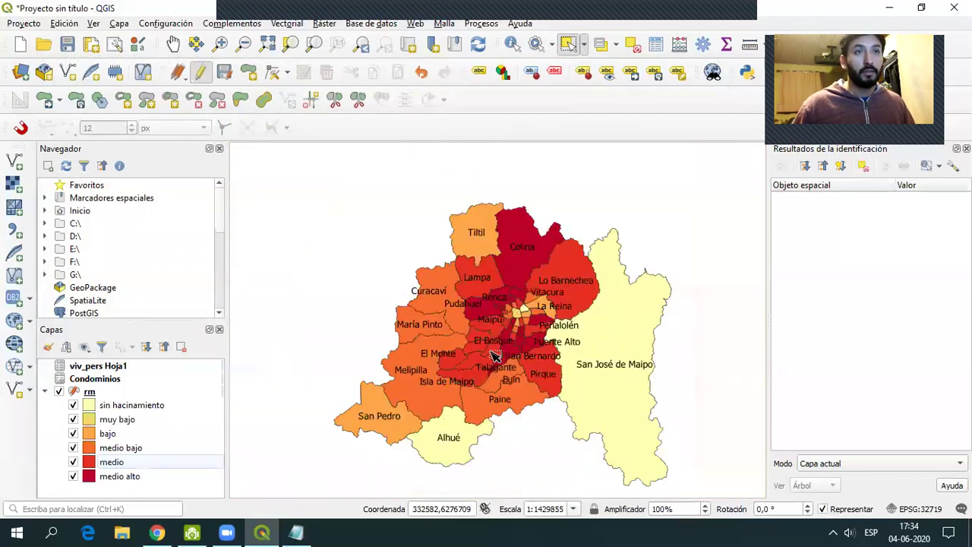
scroll(522, 334, up, 1)
drag(522, 334, 486, 344)
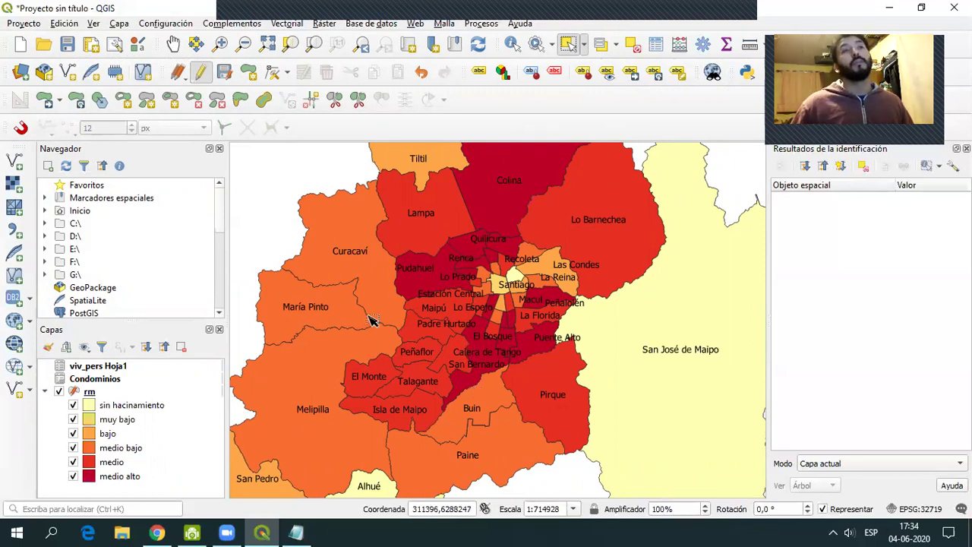
click(605, 226)
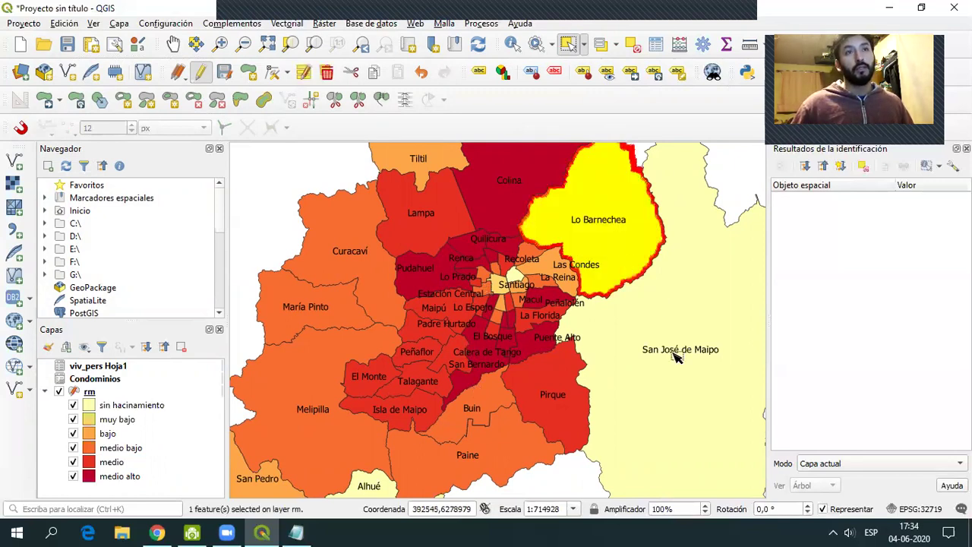
click(678, 344)
click(288, 198)
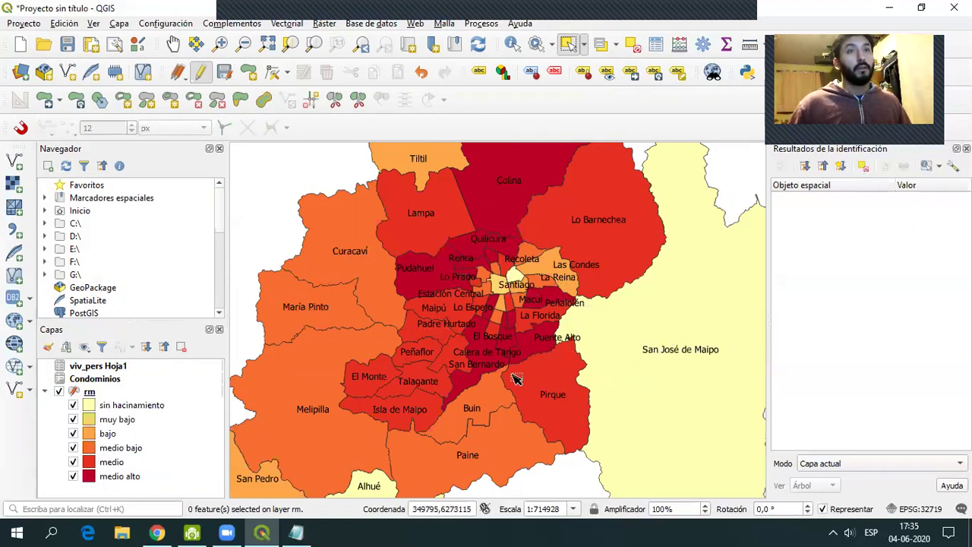
scroll(536, 311, up, 1)
scroll(534, 314, down, 1)
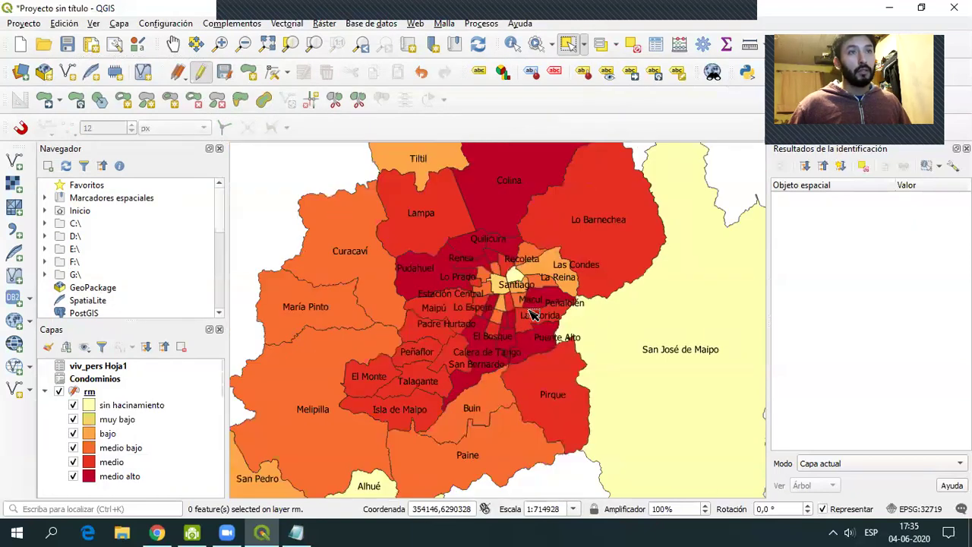
scroll(533, 315, down, 1)
drag(605, 315, 500, 305)
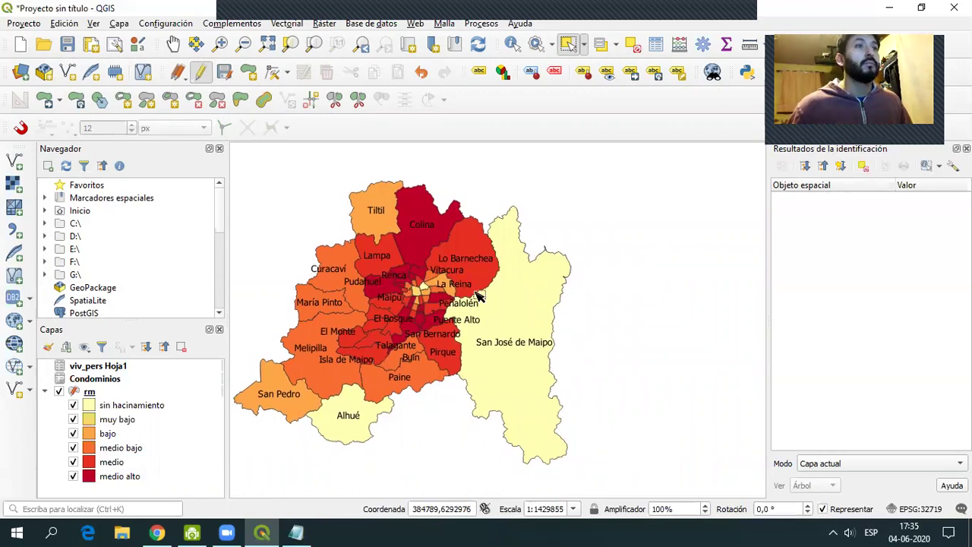
drag(424, 287, 458, 300)
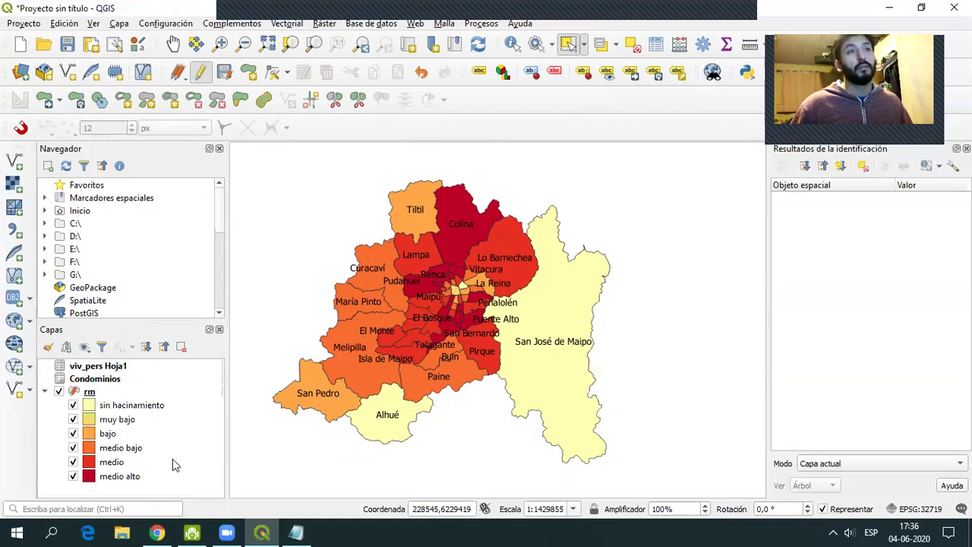
- Open the rm layer's attribute table and widen and arrange its window so the indice_hc column can be read
right_click(93, 395)
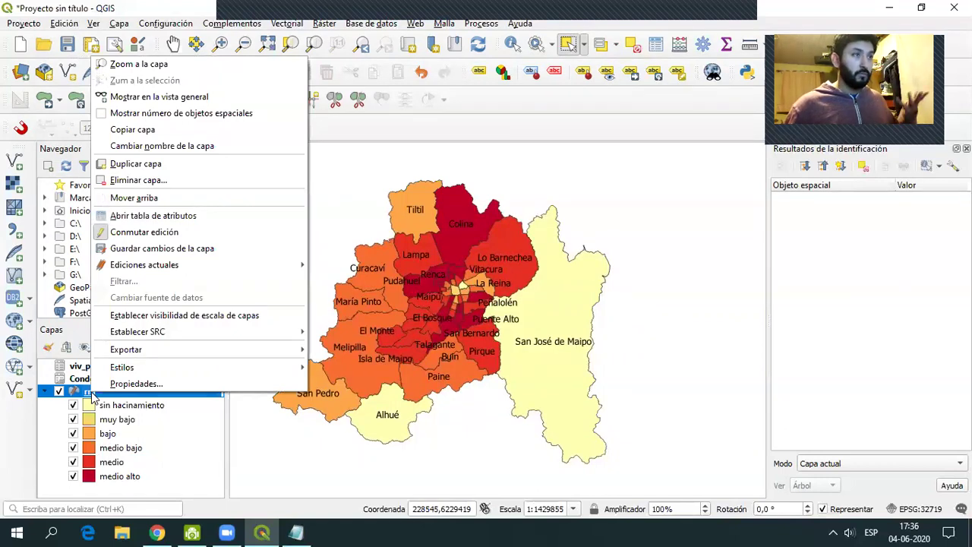
click(154, 217)
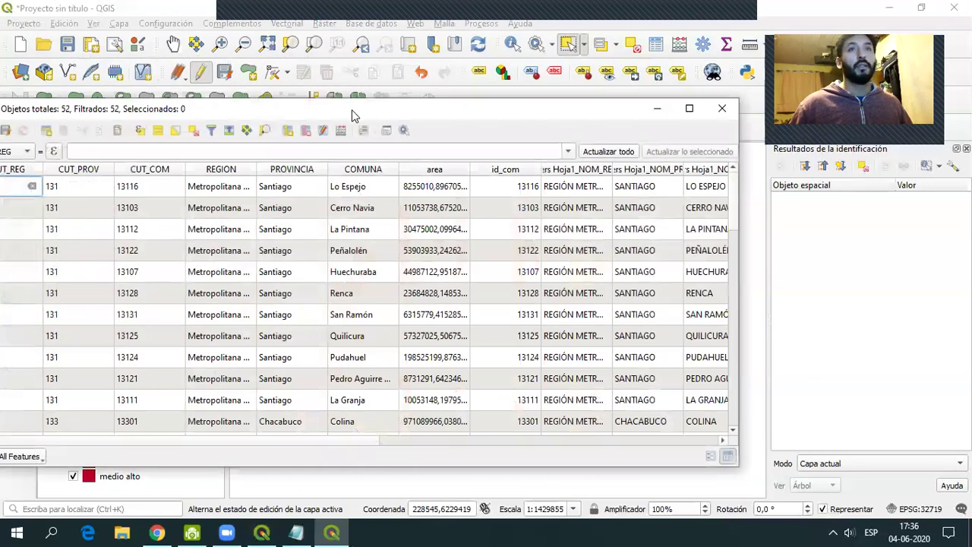
drag(352, 110, 419, 93)
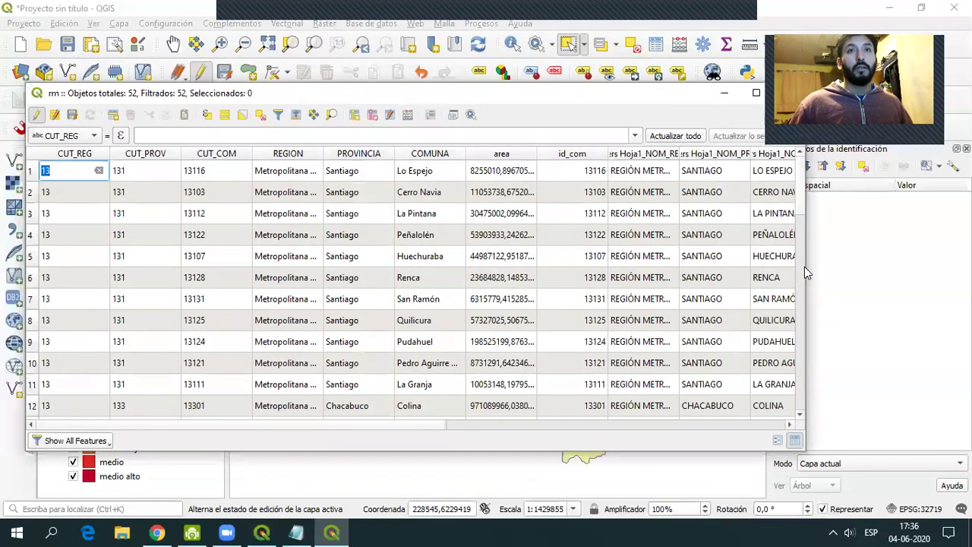
drag(806, 265, 968, 269)
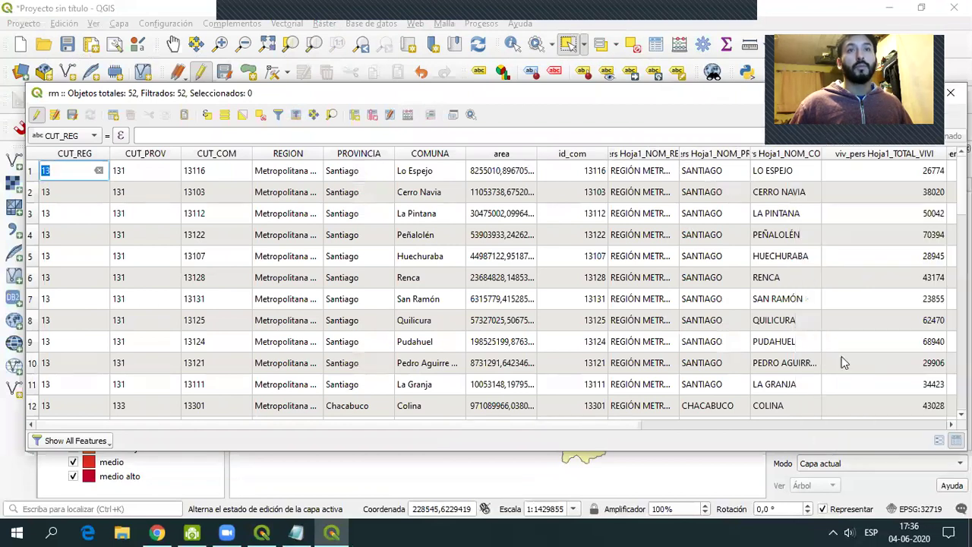
click(635, 426)
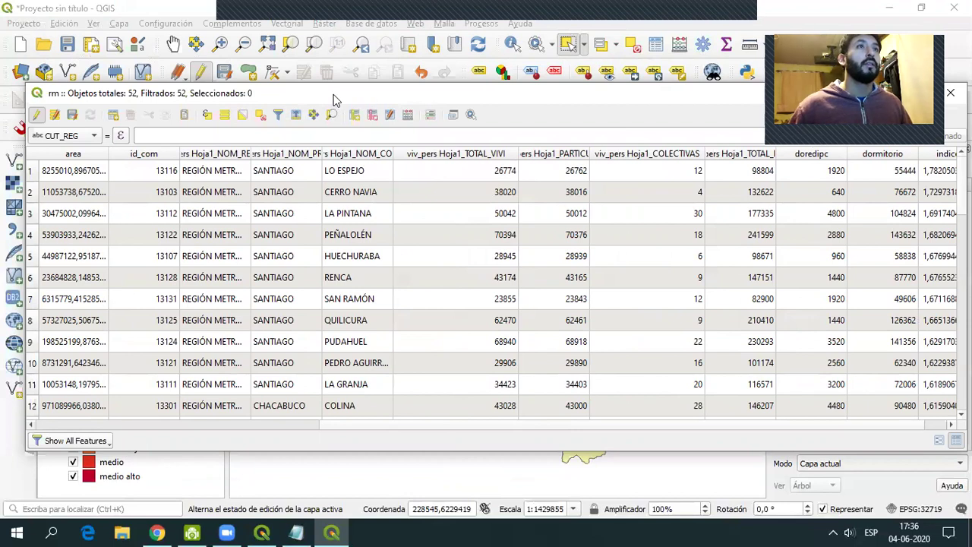
drag(335, 99, 218, 114)
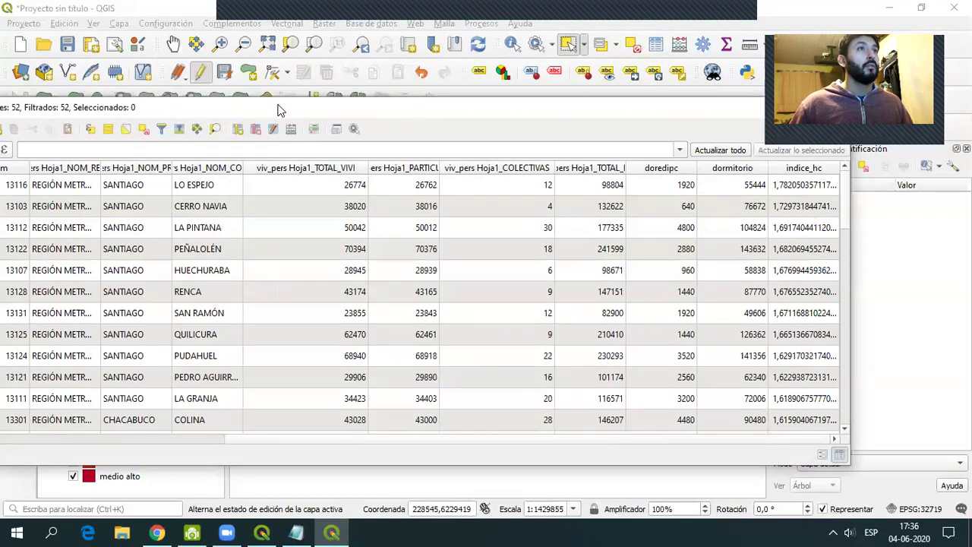
drag(278, 110, 300, 100)
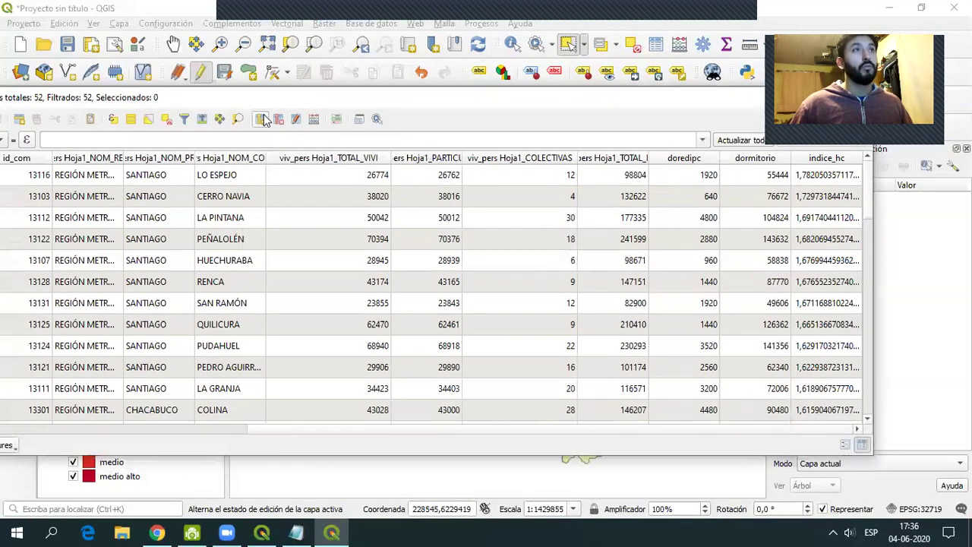
- Add a text (string) field named clasif_hc with length 30 to the rm attribute table
click(262, 120)
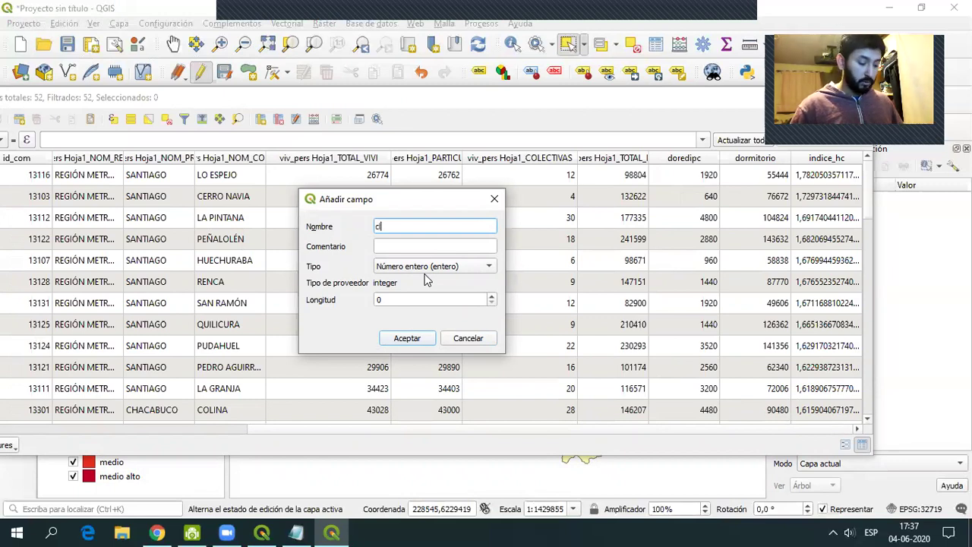
text(fic)
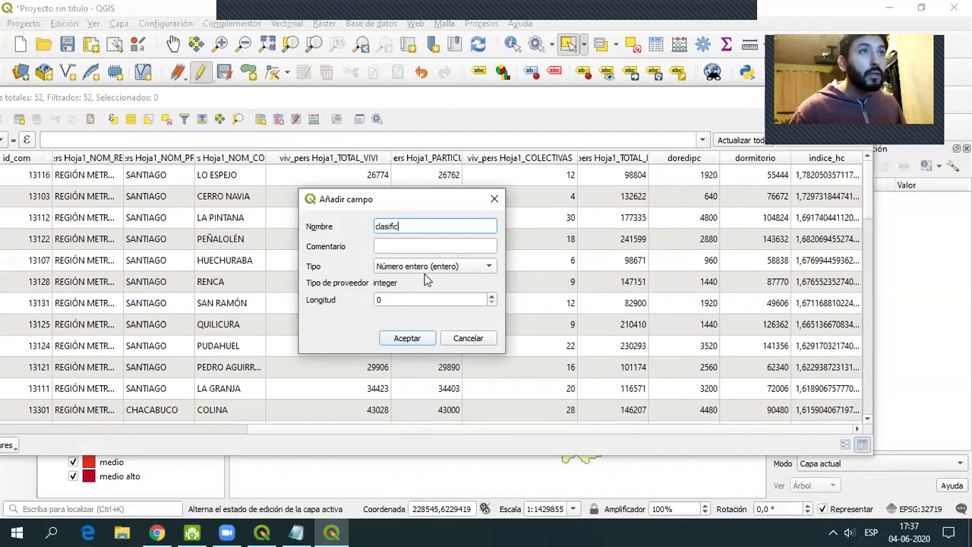
text(ac_h)
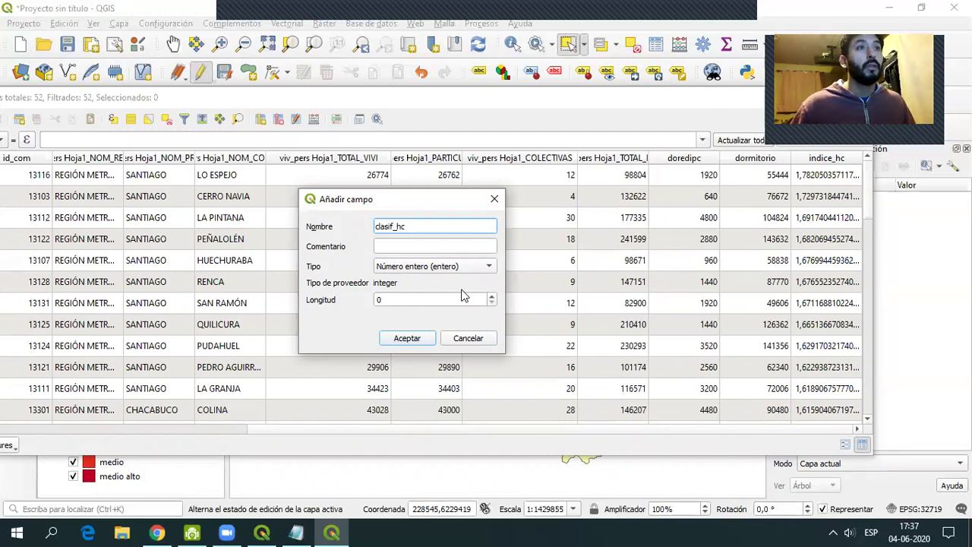
click(486, 265)
click(473, 308)
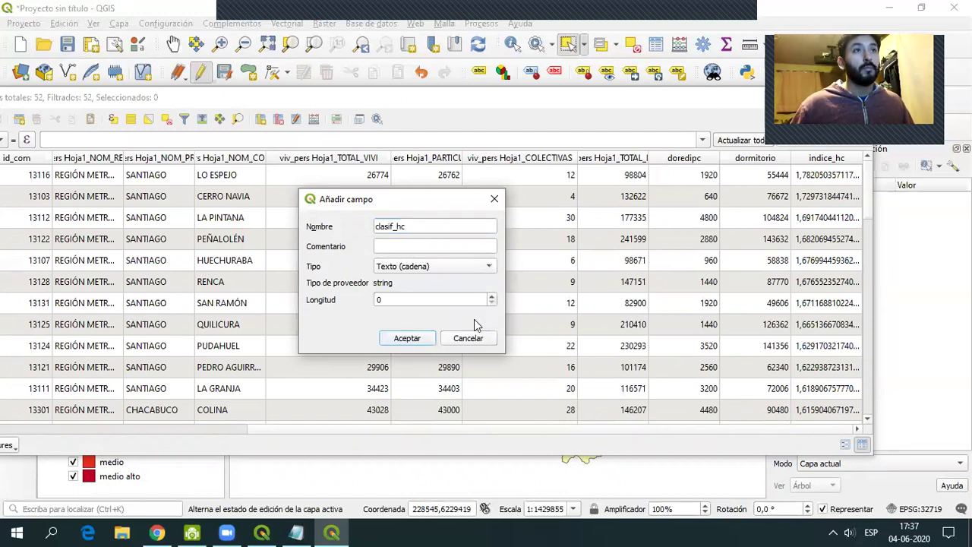
key(Tab)
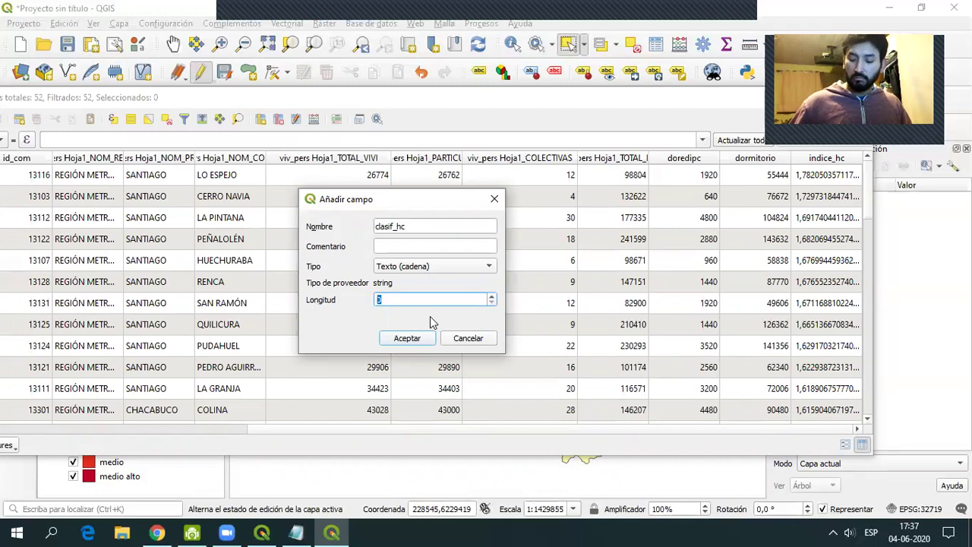
text(30)
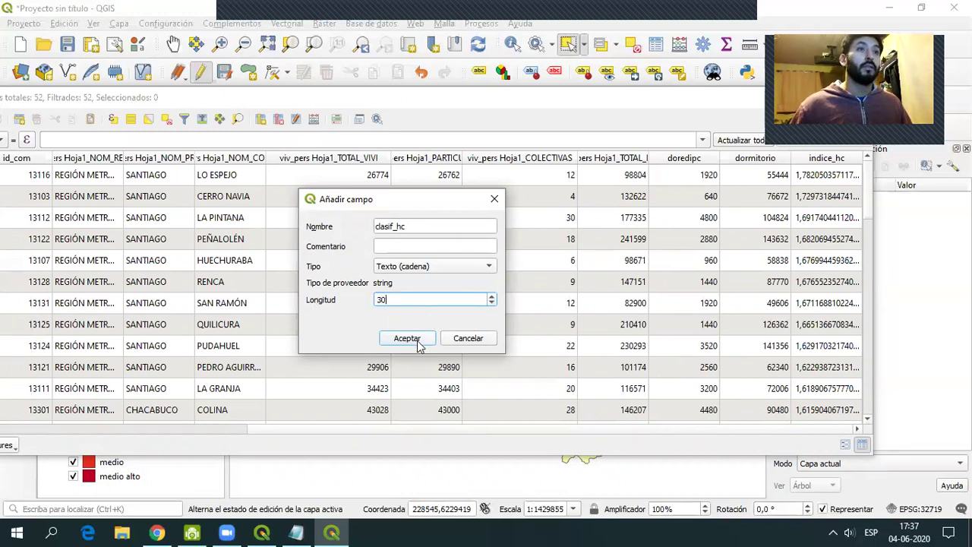
click(406, 337)
- Sort the rm attribute table by indice_hc in ascending order and review its lowest and highest values beside clasif_hc
drag(480, 427, 526, 428)
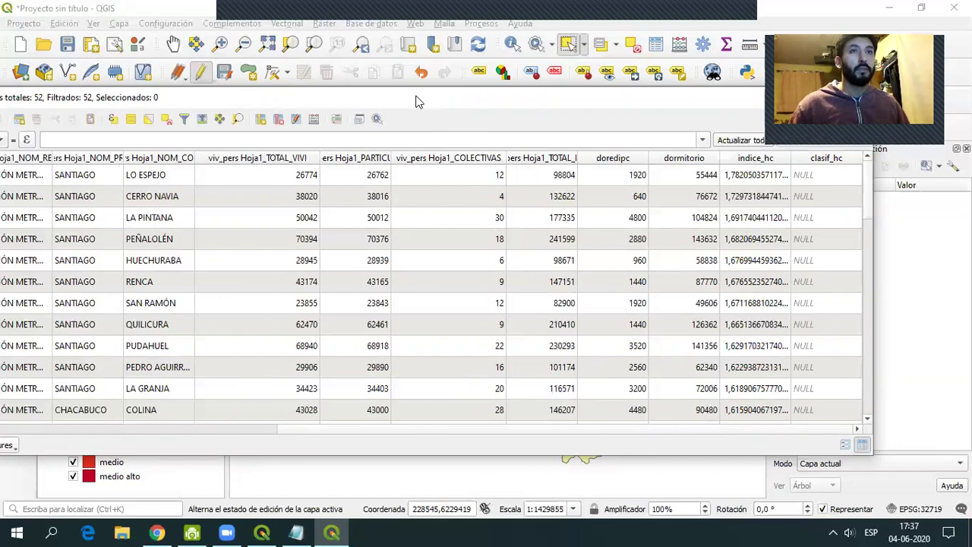
drag(416, 101, 411, 110)
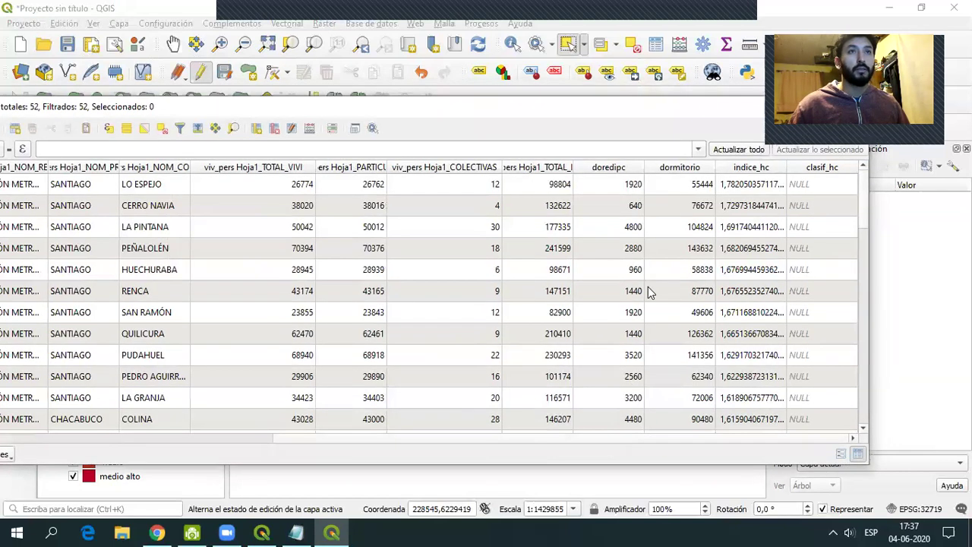
click(740, 168)
drag(862, 192, 870, 425)
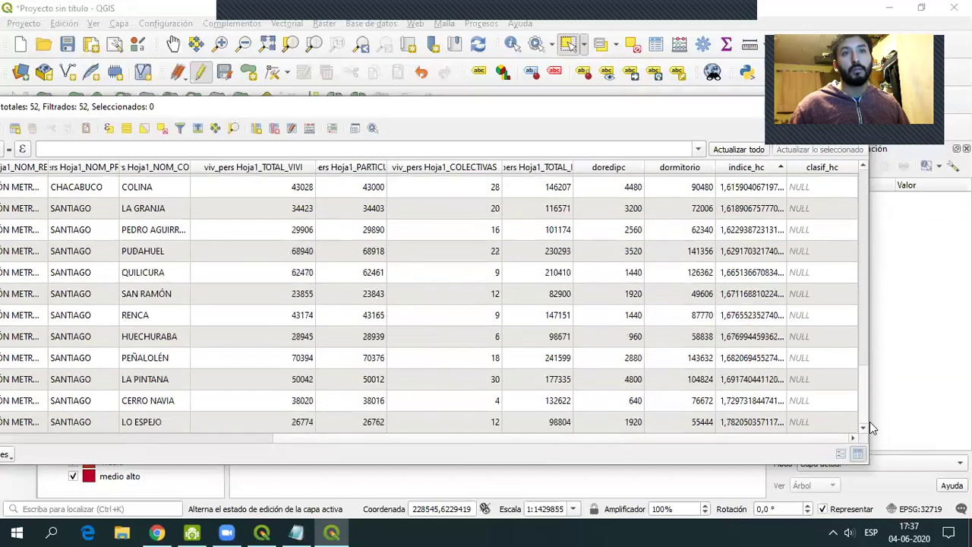
drag(869, 380, 874, 166)
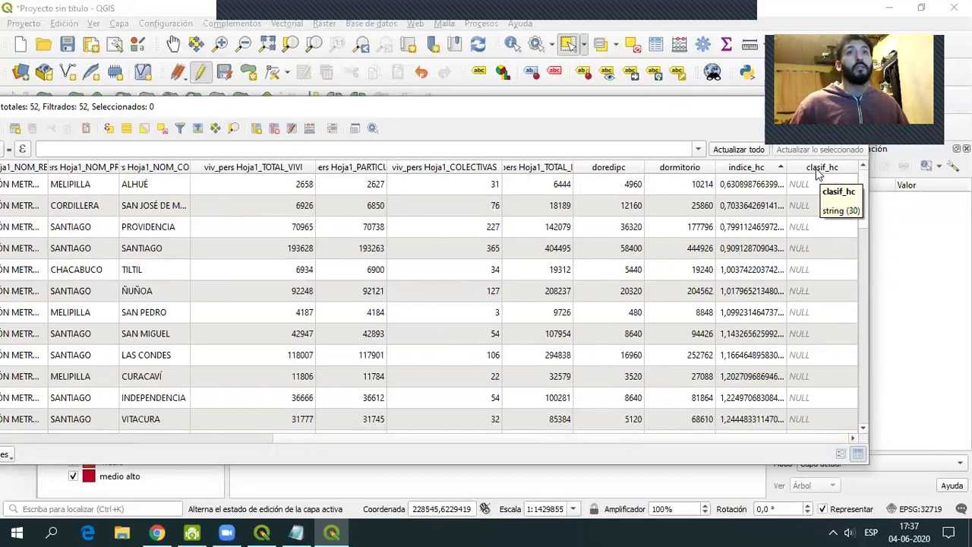
drag(468, 114, 527, 114)
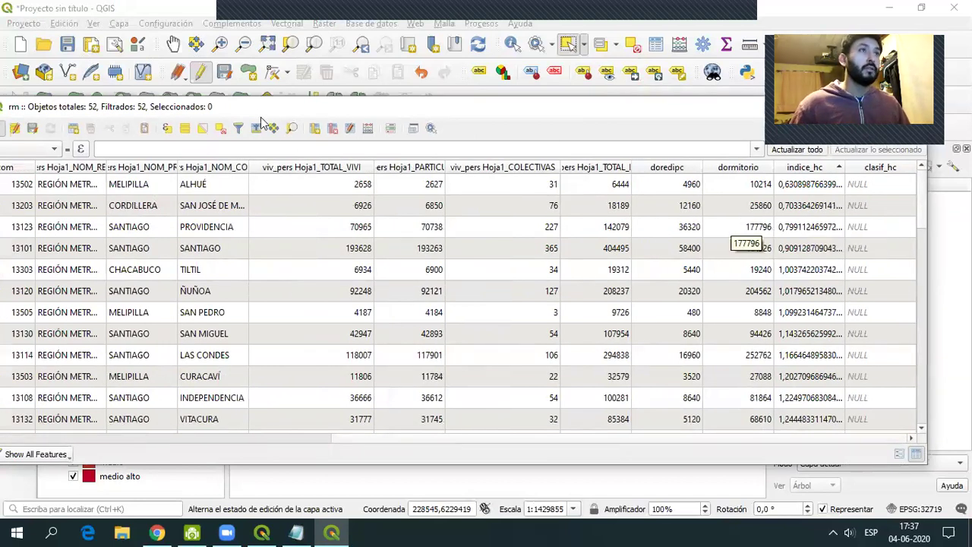
drag(262, 110, 332, 107)
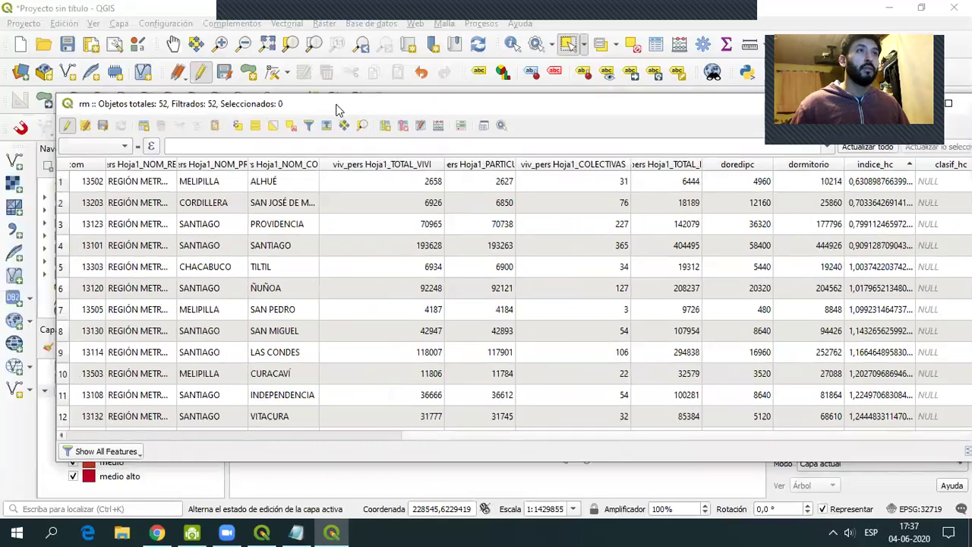
click(237, 126)
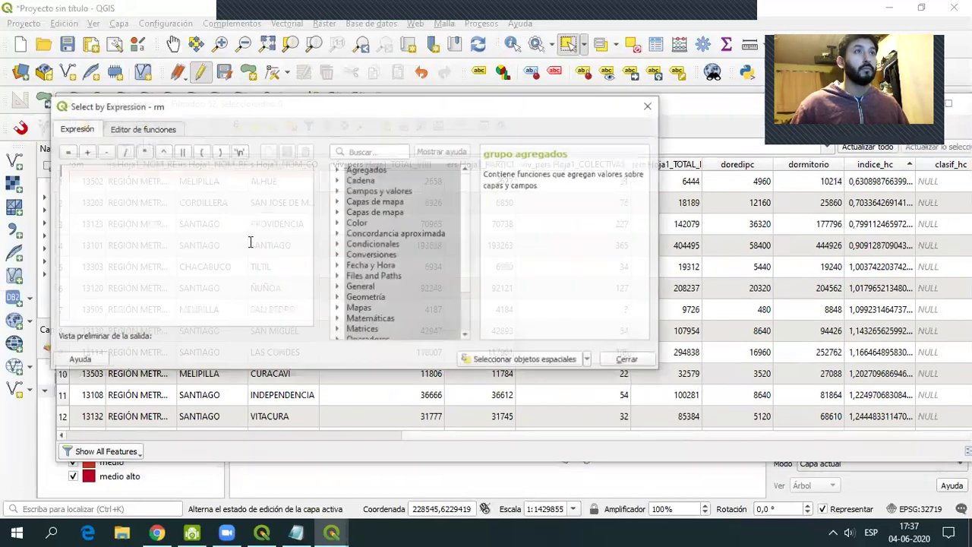
click(338, 191)
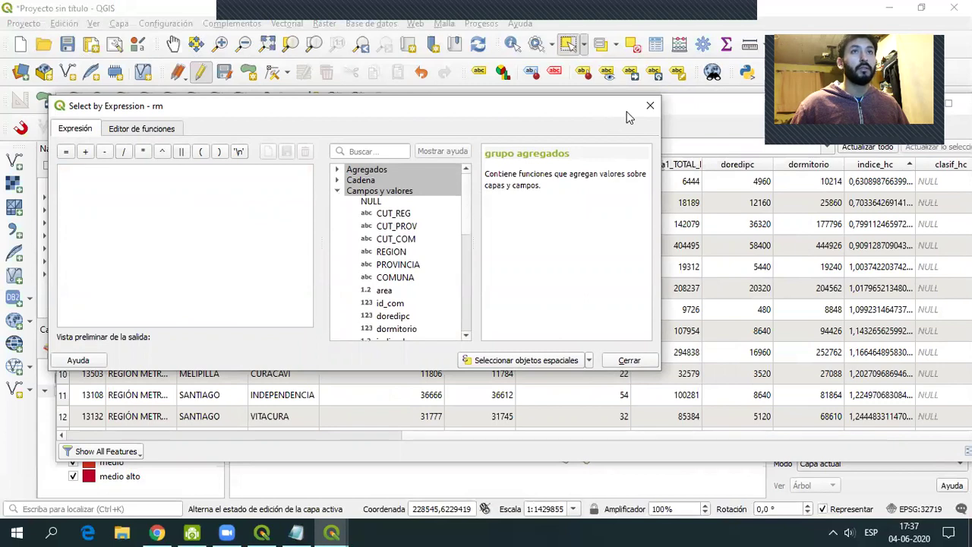
drag(468, 225, 469, 266)
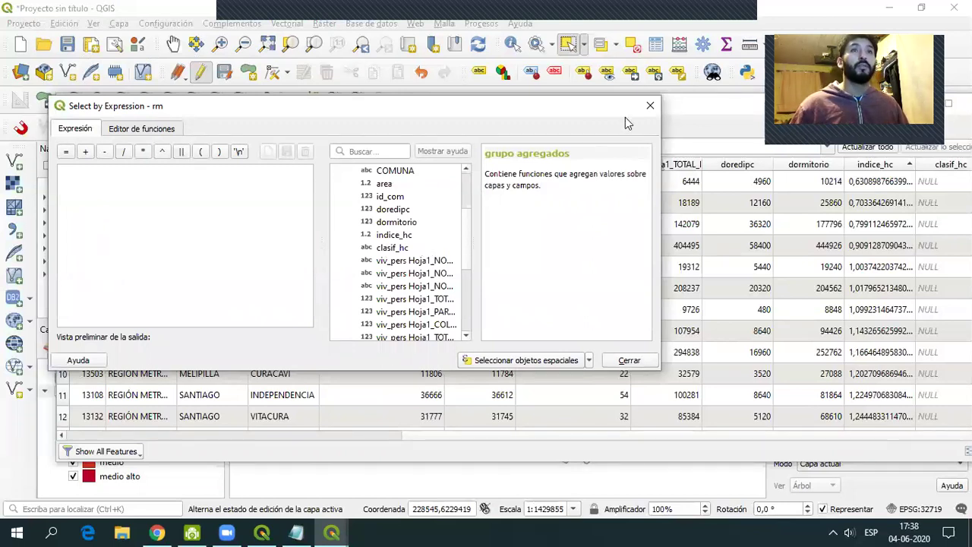
click(649, 107)
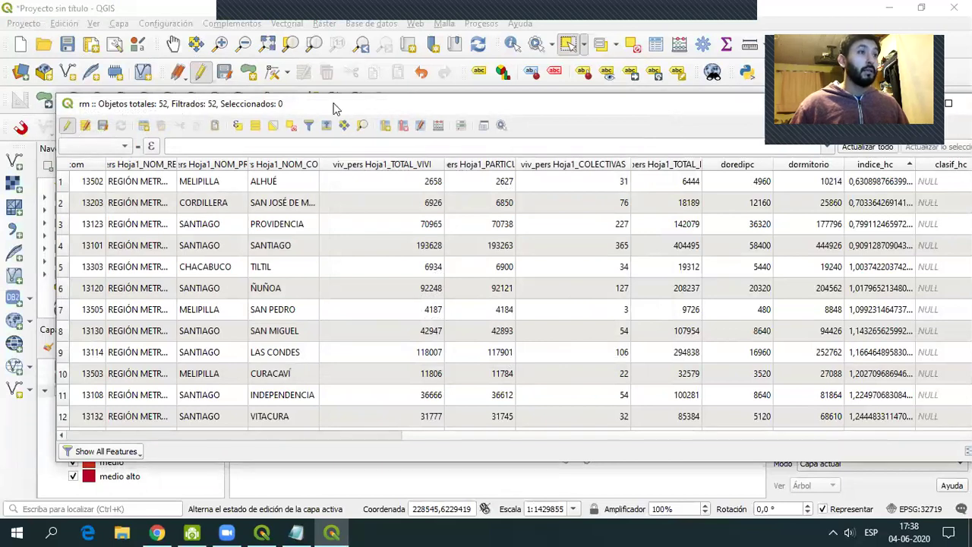
- Remove the viv_pers Hoja1 join from the rm layer and accept the layer properties
drag(337, 109, 493, 125)
click(91, 392)
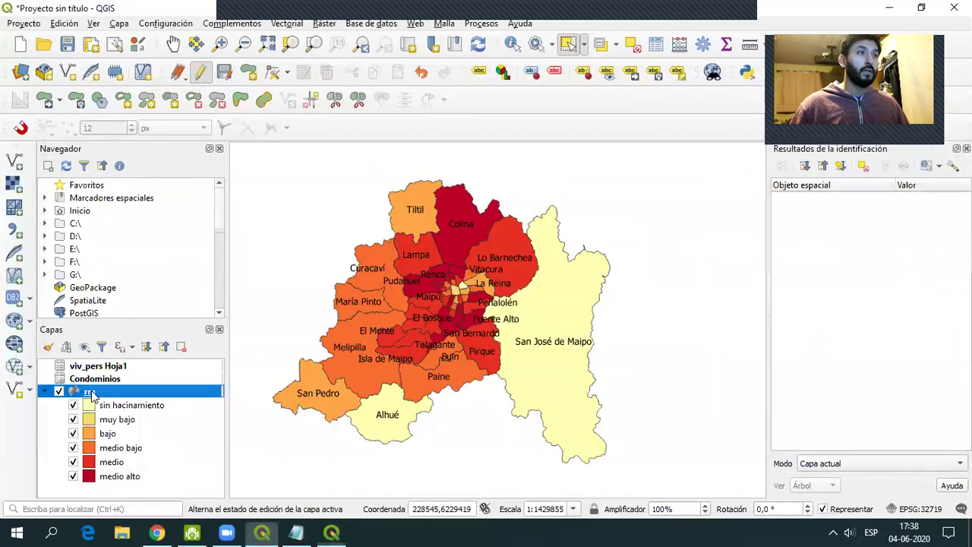
right_click(91, 392)
click(128, 382)
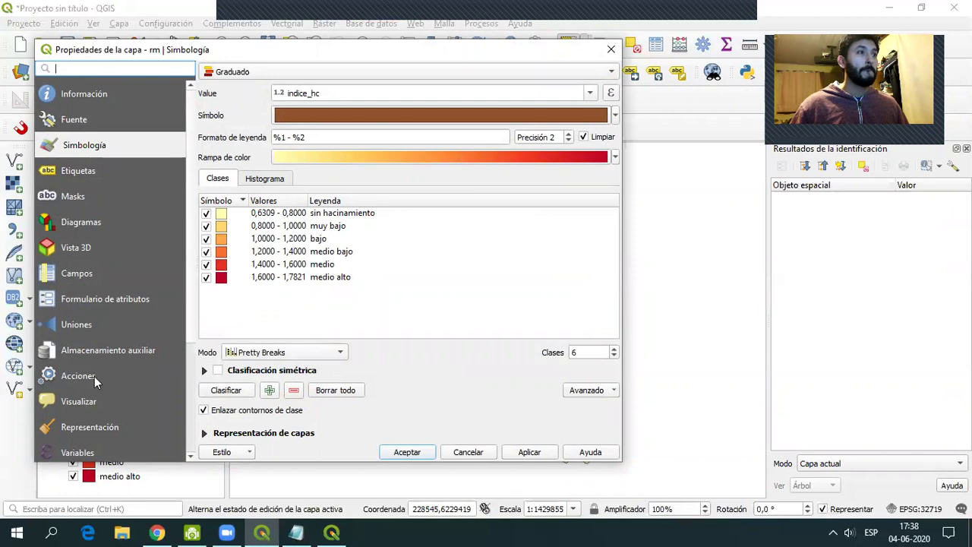
click(80, 326)
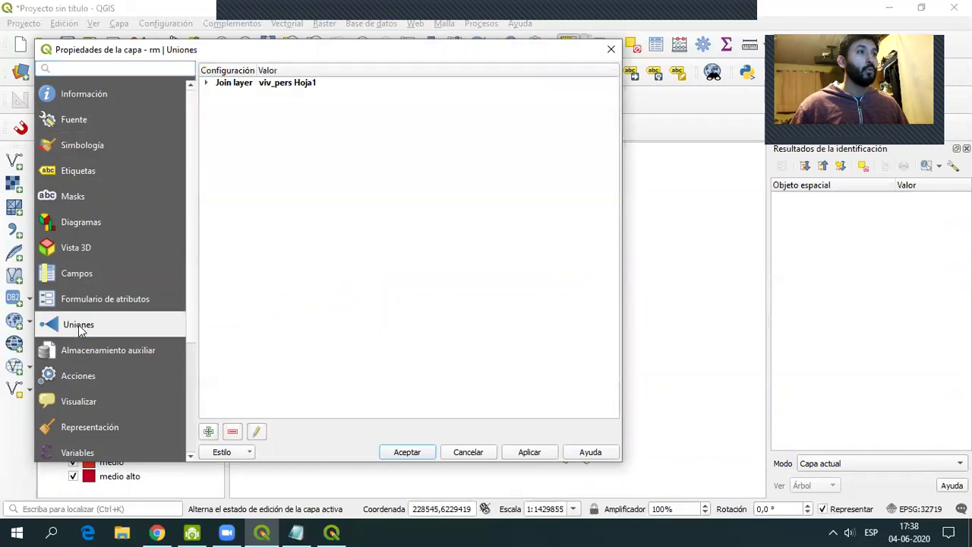
click(233, 431)
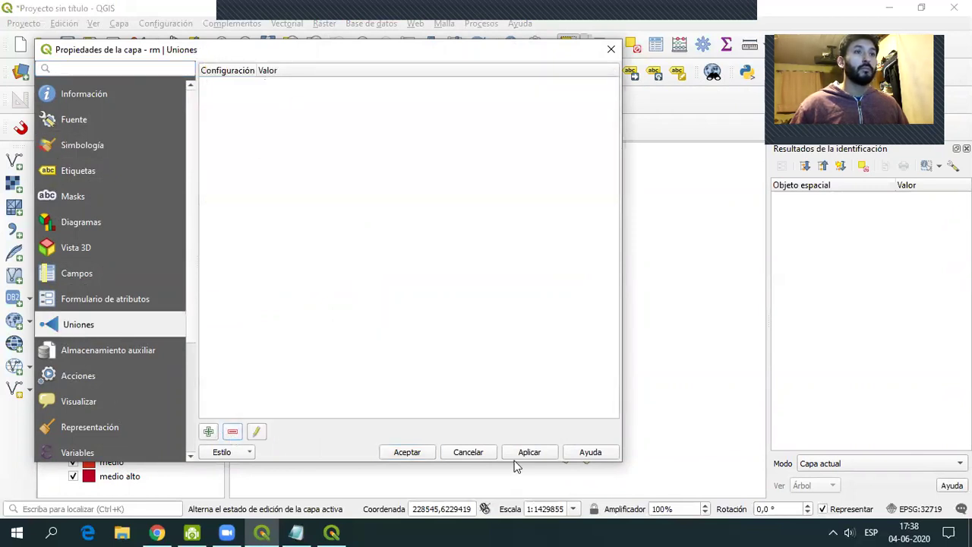
click(418, 455)
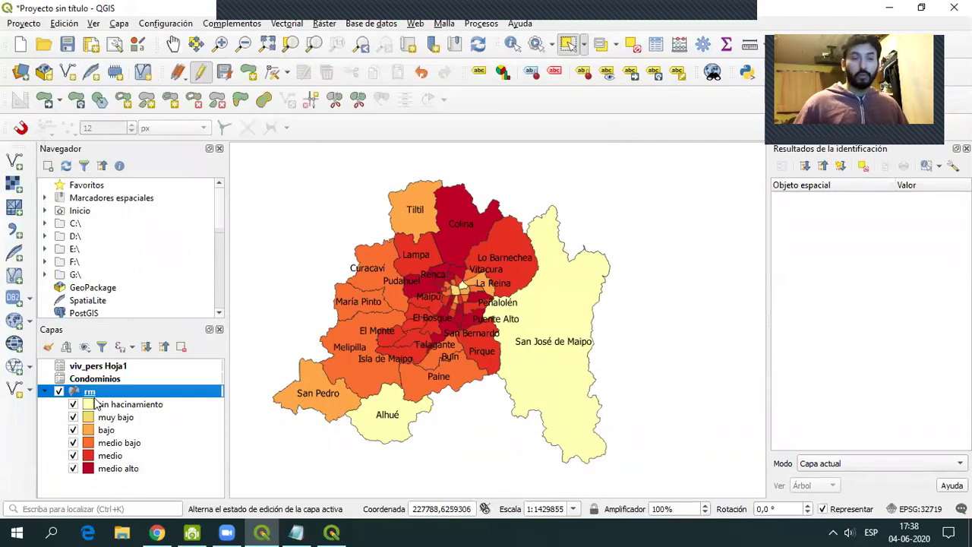
- Reopen the rm layer's attribute table, sort it by clasif_hc and arrange its window so the indice_hc and clasif_hc columns show
right_click(95, 394)
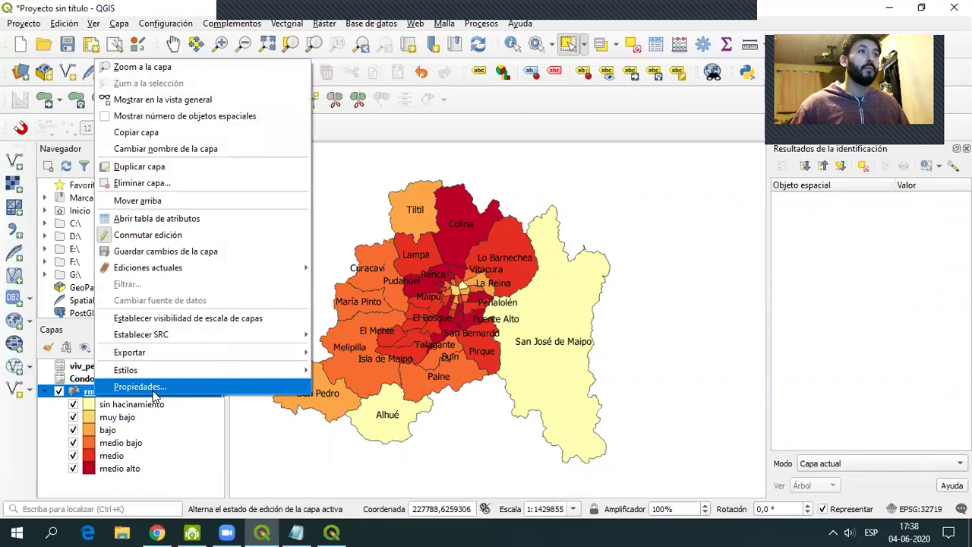
click(168, 216)
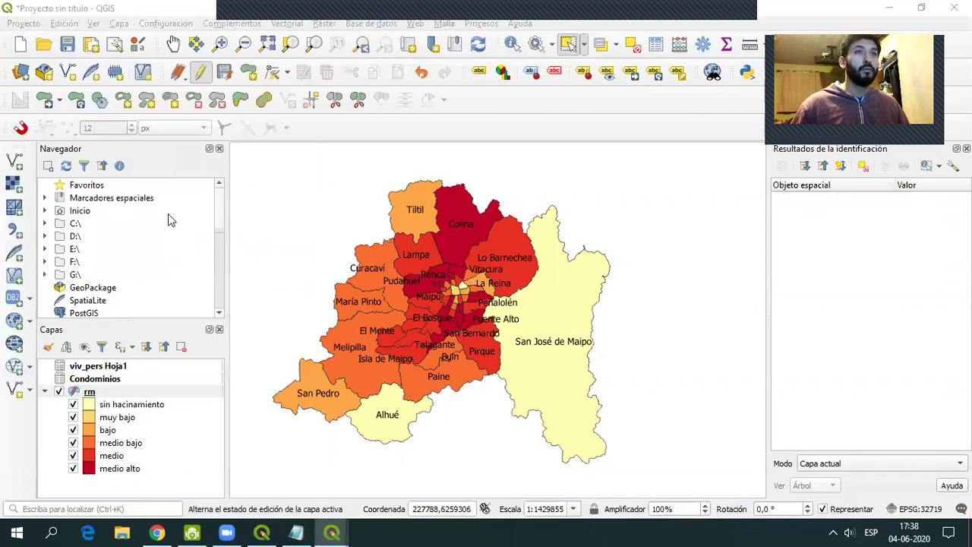
drag(382, 113, 469, 84)
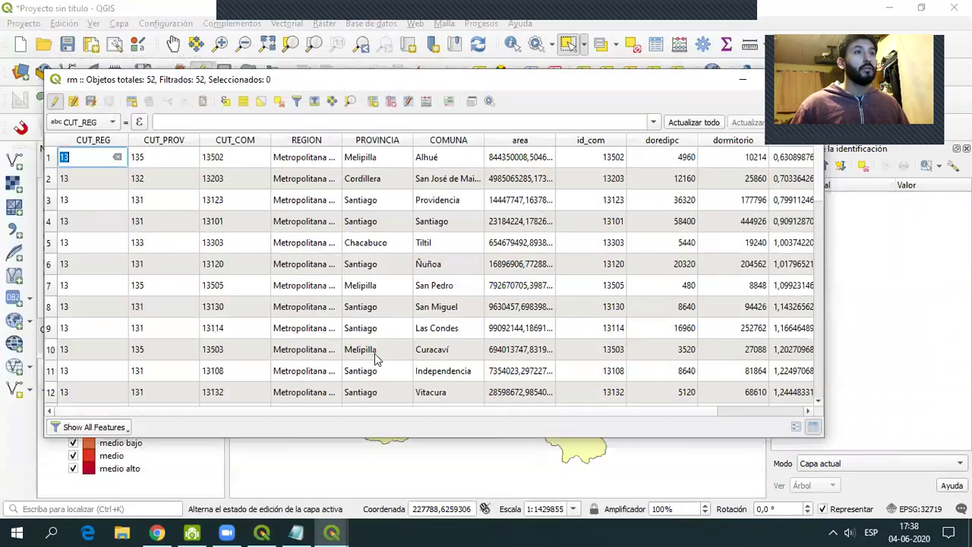
drag(472, 413, 689, 420)
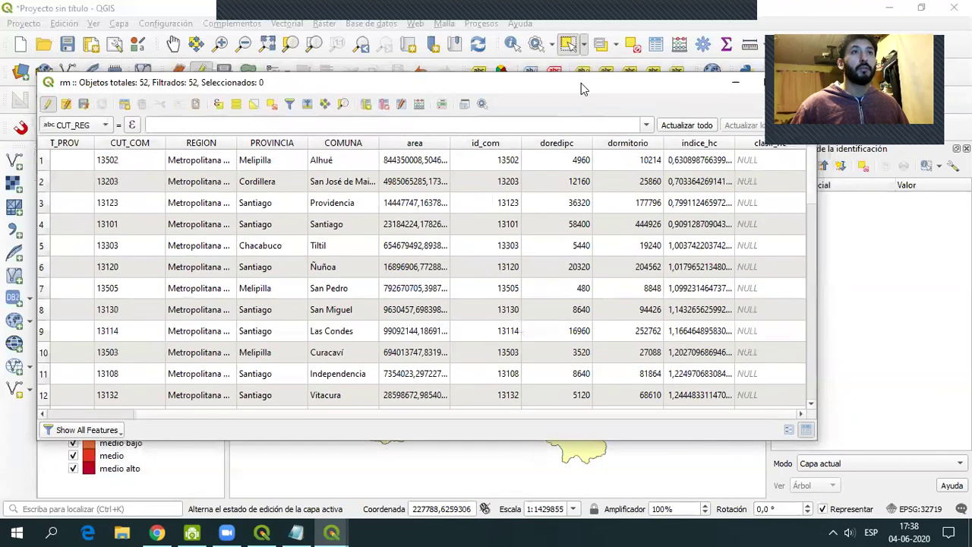
drag(581, 82, 444, 102)
click(641, 161)
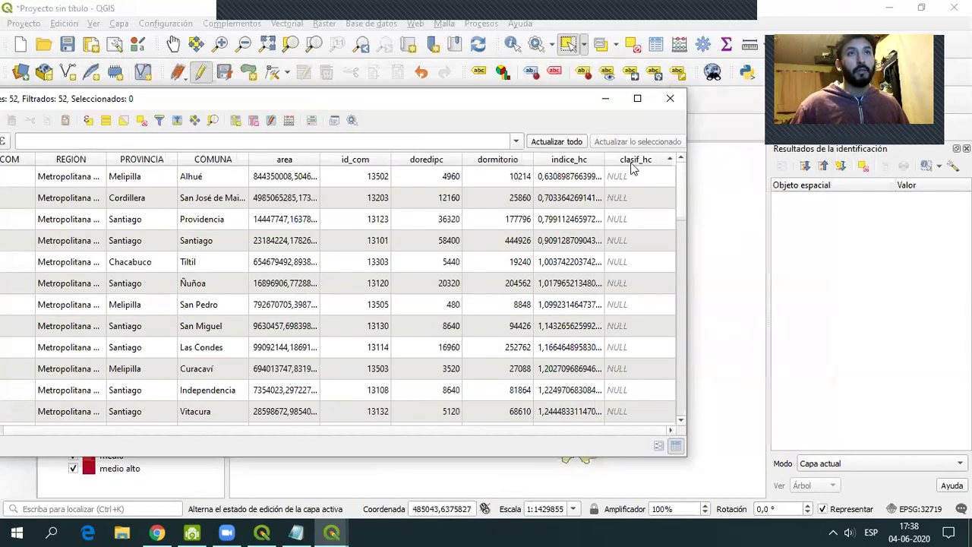
drag(535, 104, 586, 117)
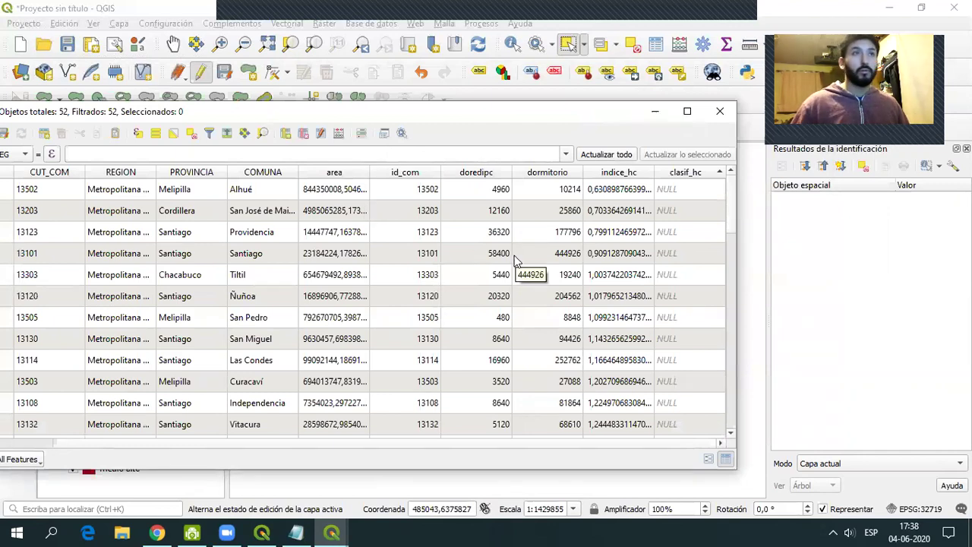
drag(467, 111, 417, 100)
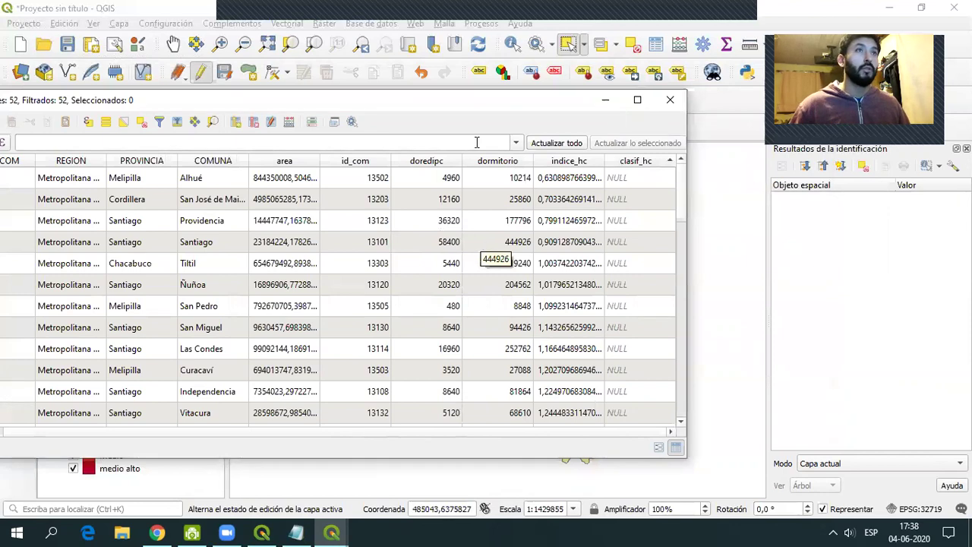
drag(477, 107, 471, 118)
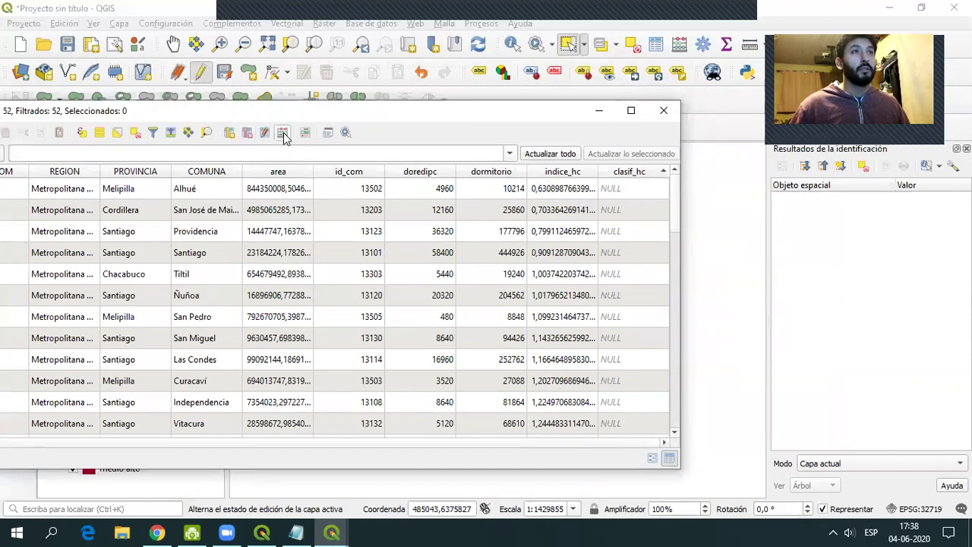
- Select the rm features by the expression "indice_hc" < 1.2 and close the selection dialog
click(82, 133)
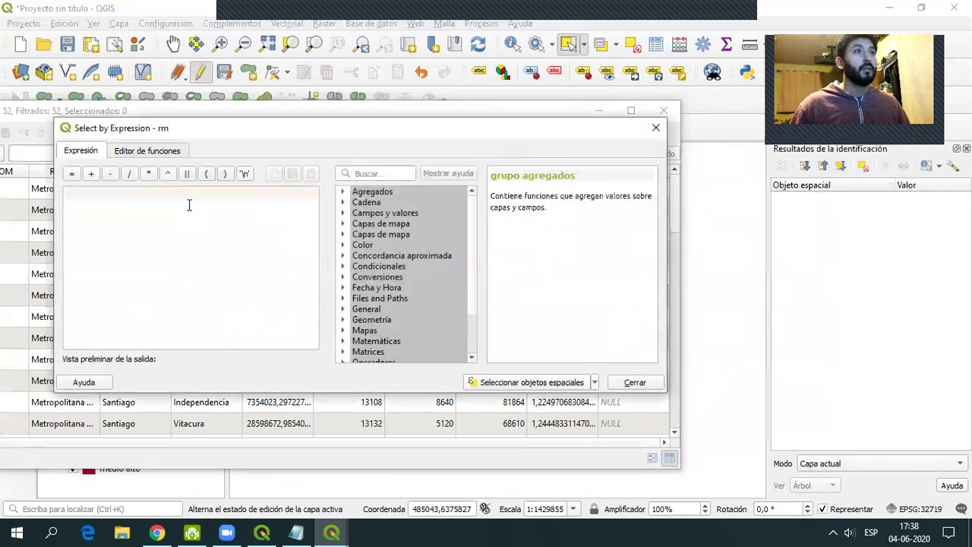
click(344, 213)
drag(474, 250, 474, 275)
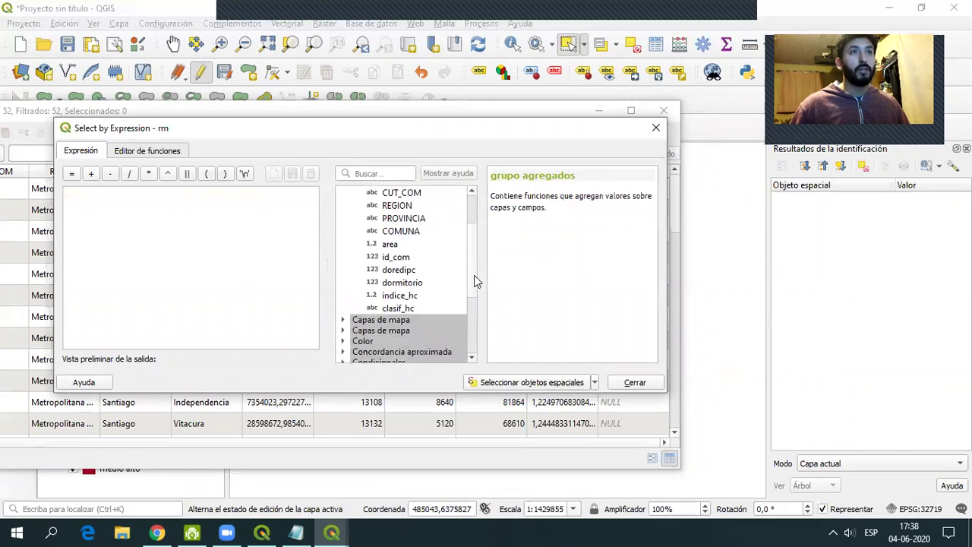
double_click(406, 296)
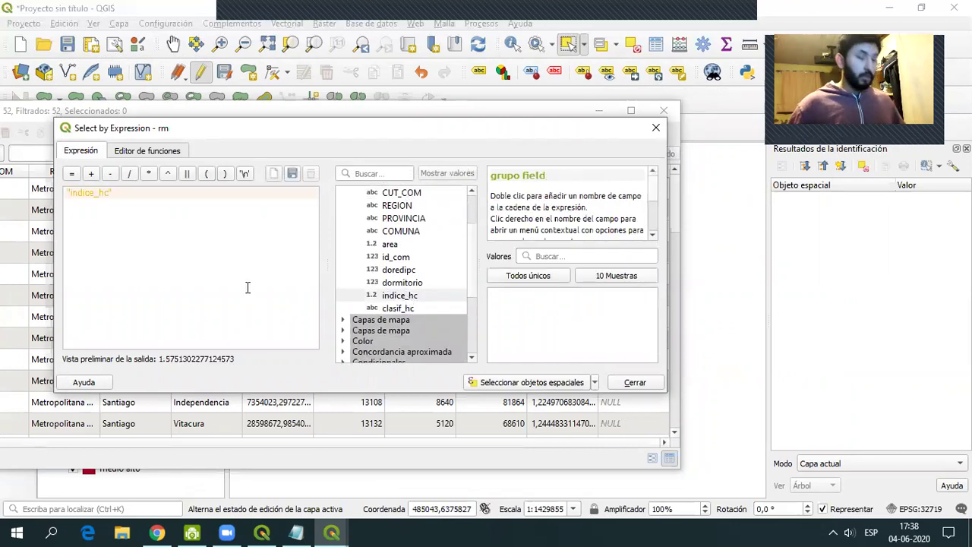
text(<)
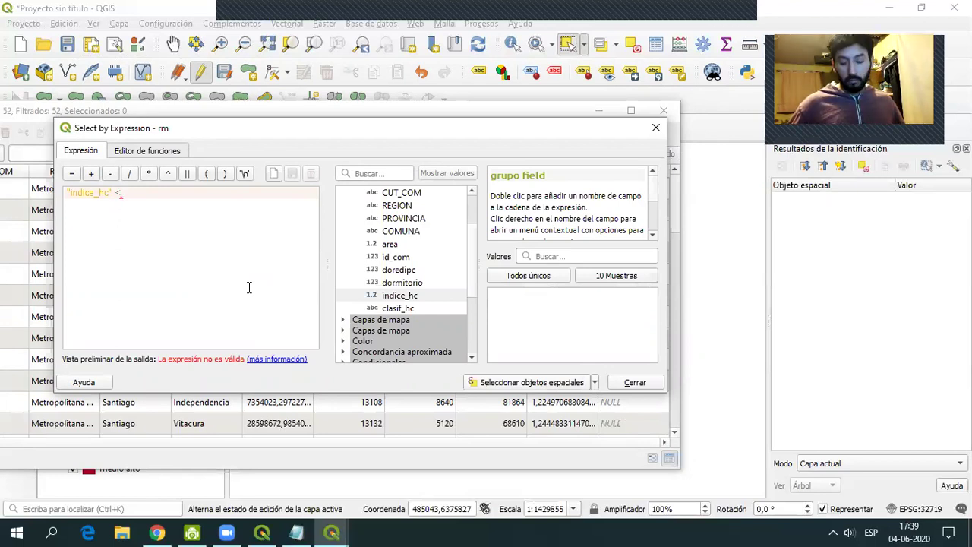
text(1.2)
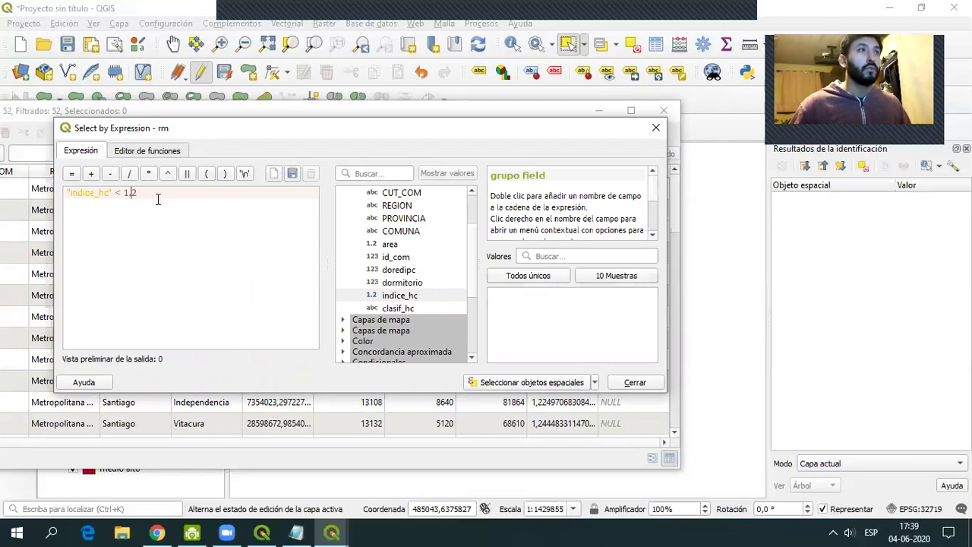
text(,)
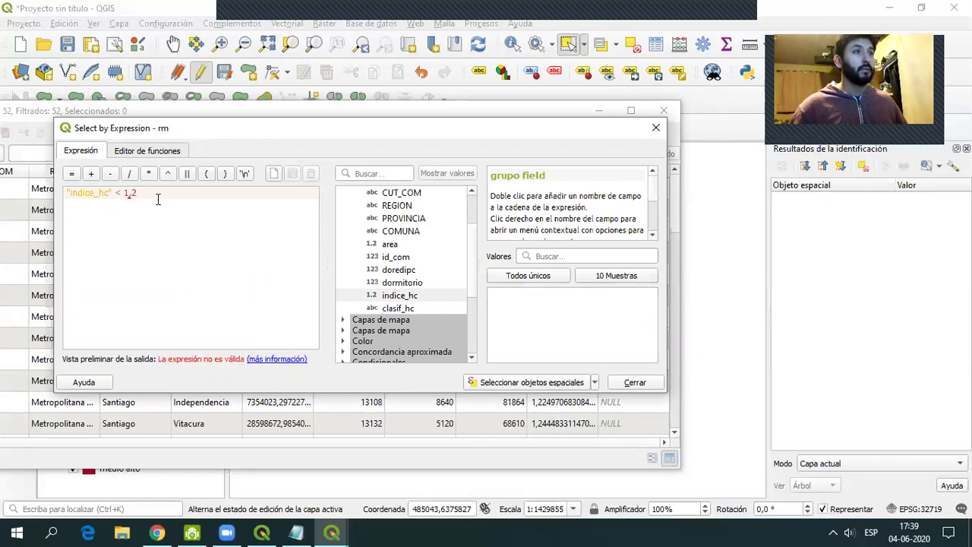
key(BackSpace)
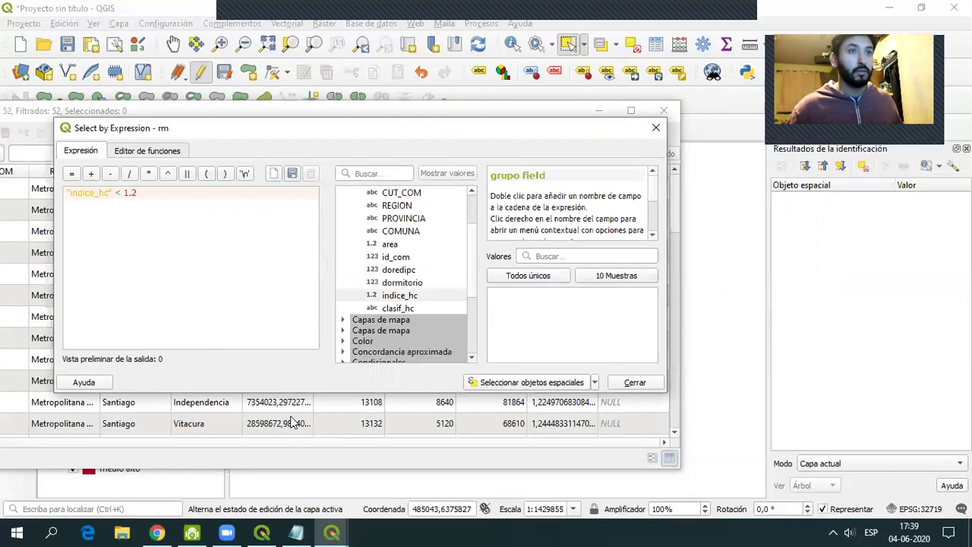
click(504, 382)
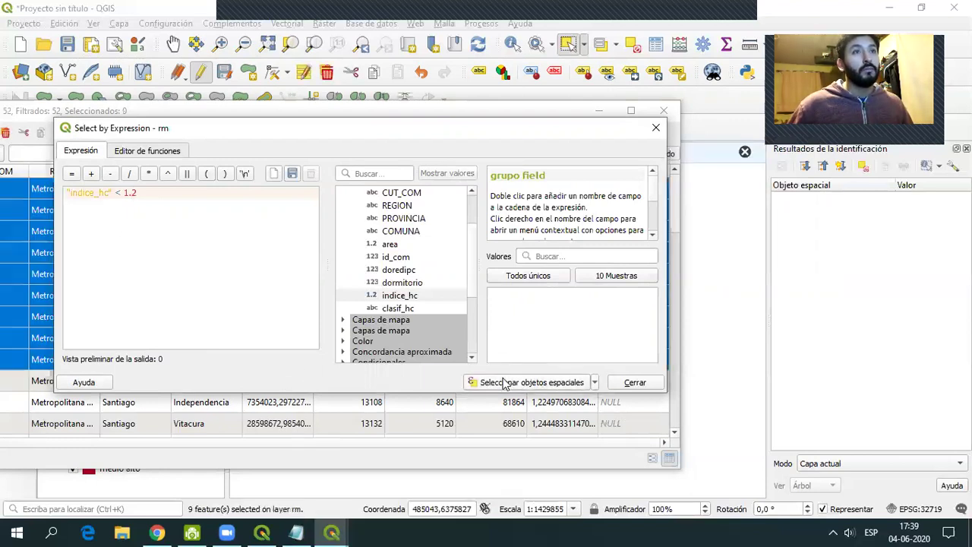
click(656, 127)
- Examine the selected comunas in the rm attribute table against their indice_hc and clasif_hc values
drag(565, 106, 593, 82)
scroll(703, 206, down, 4)
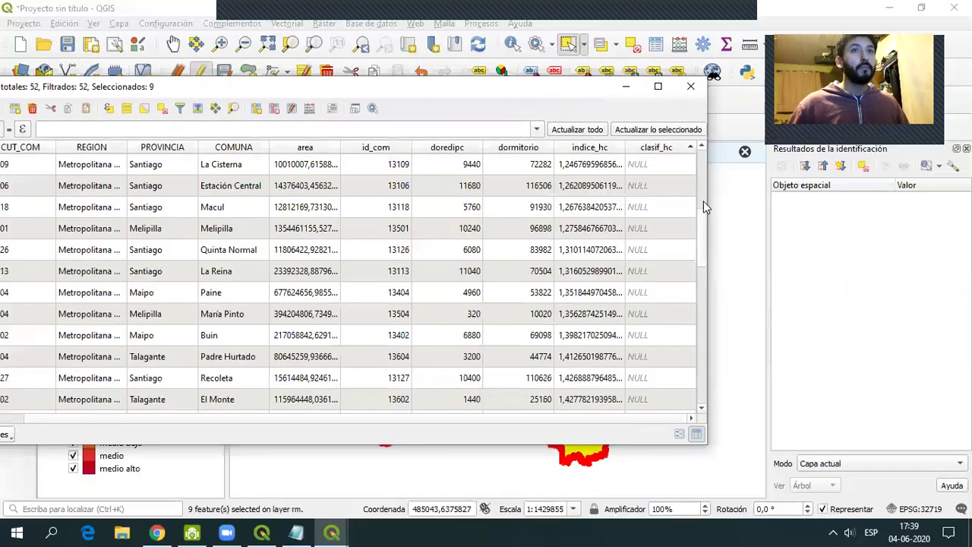
scroll(699, 229, up, 1)
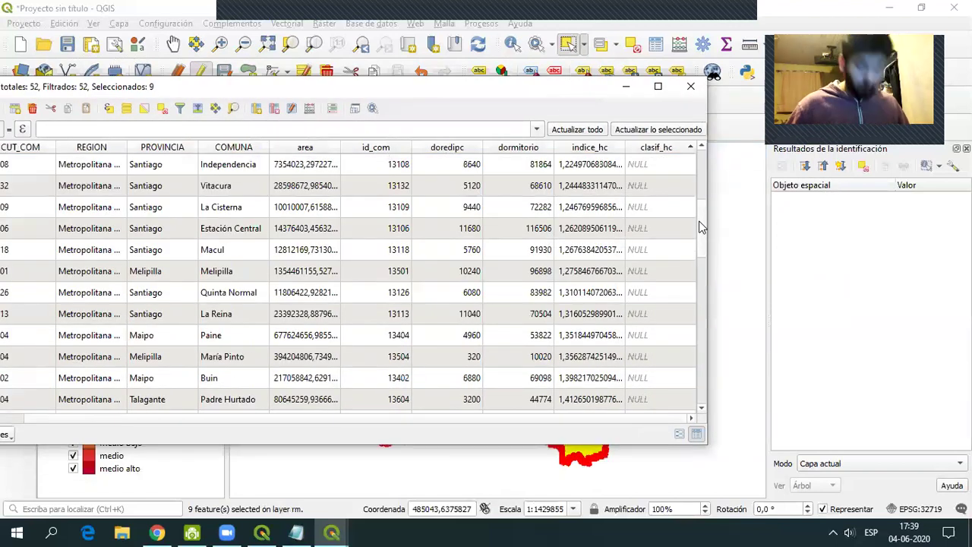
drag(703, 231, 705, 176)
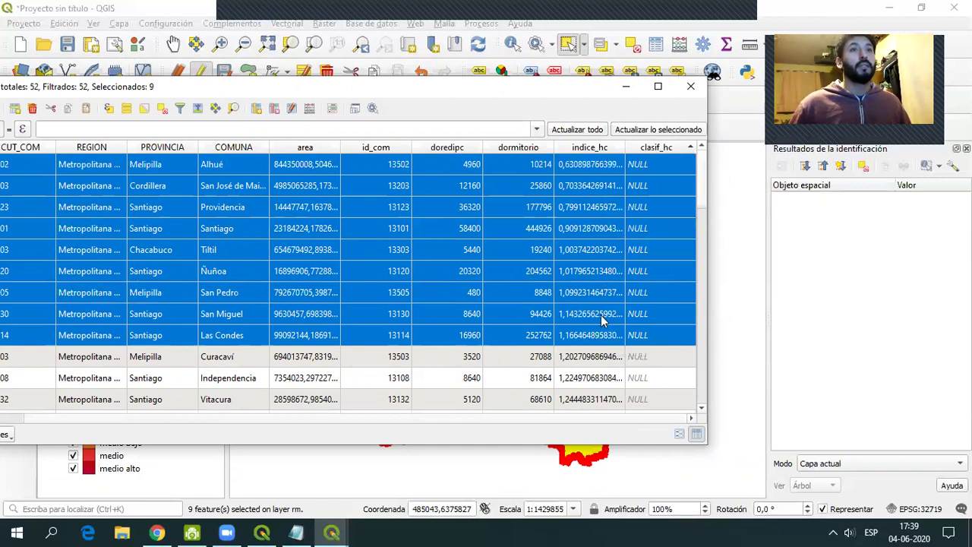
drag(428, 89, 389, 89)
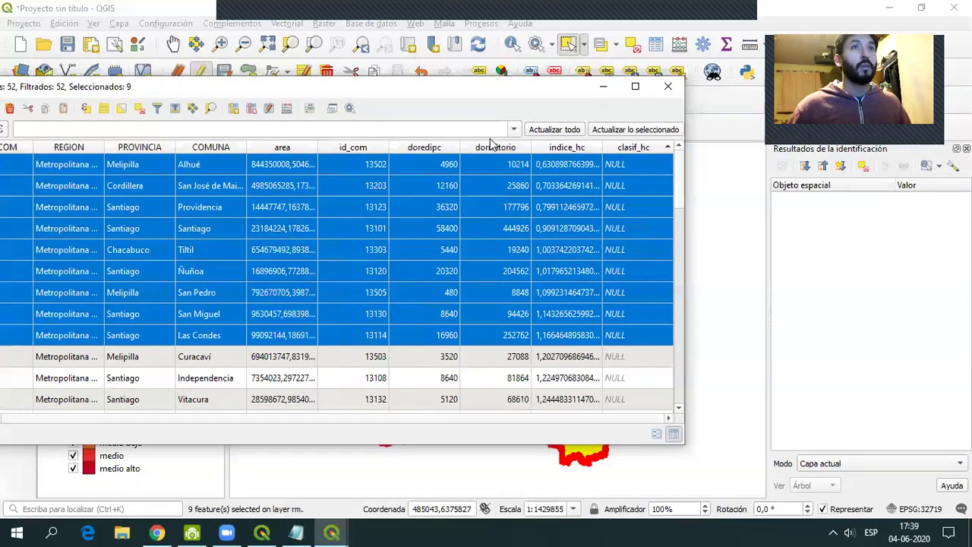
- Open the field calculator for the selected comunas and set it to update the existing clasif_hc field, starting the text expression with a single quote
click(286, 111)
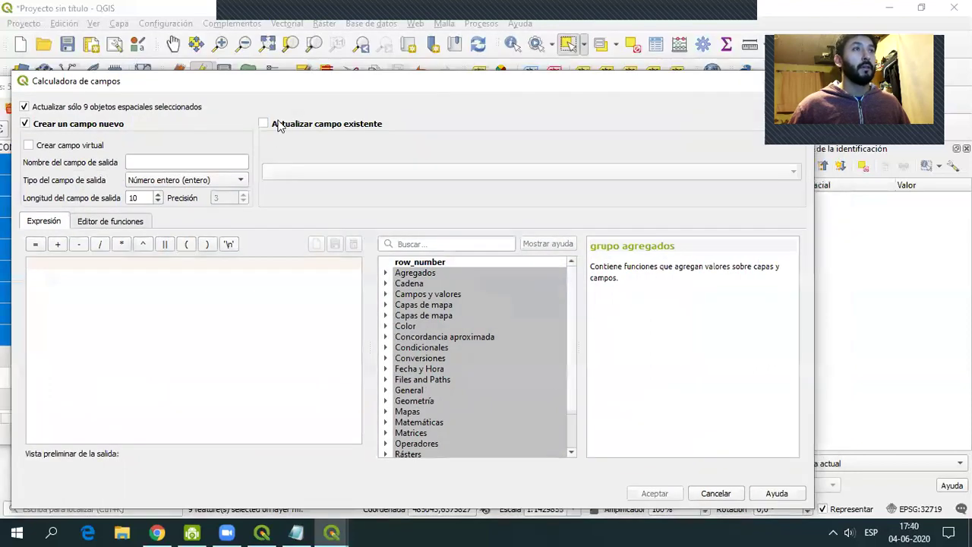
click(278, 124)
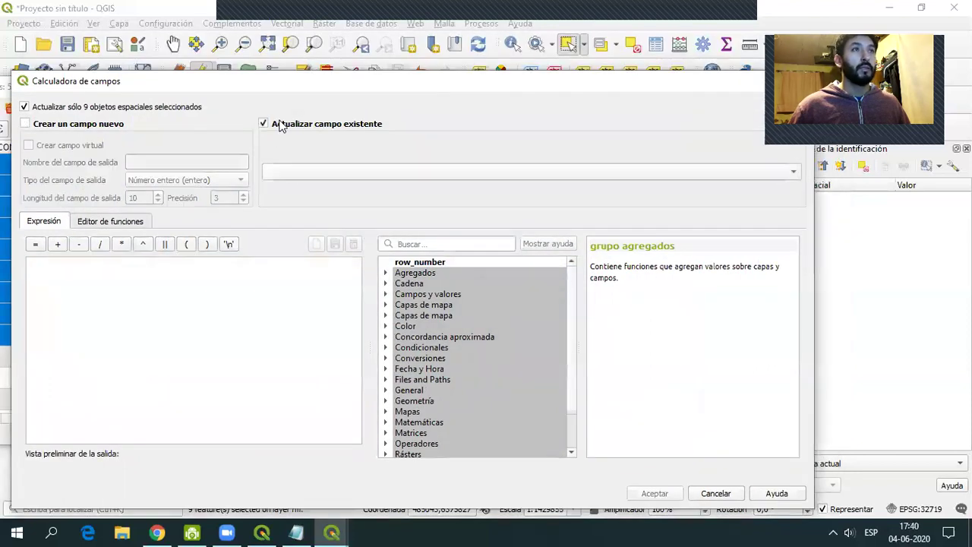
click(310, 173)
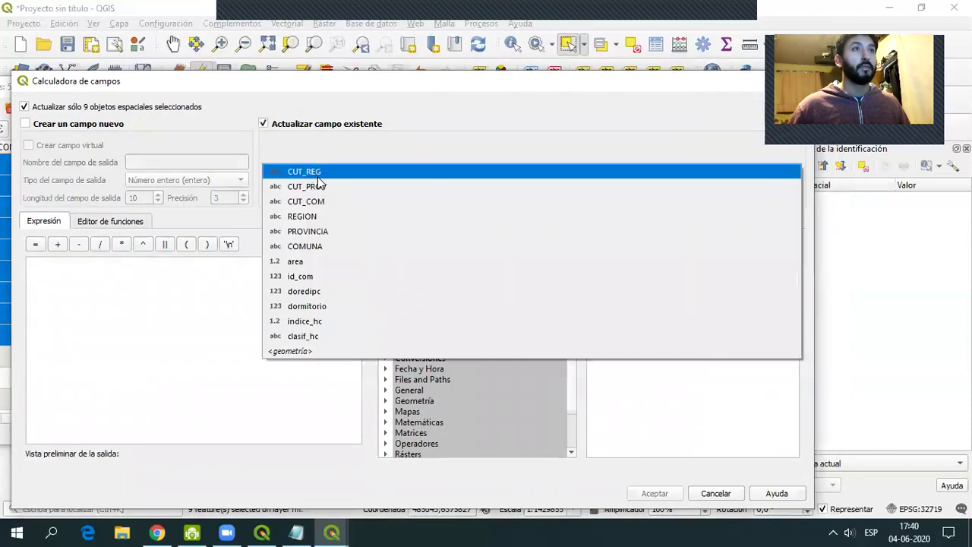
click(315, 338)
click(248, 306)
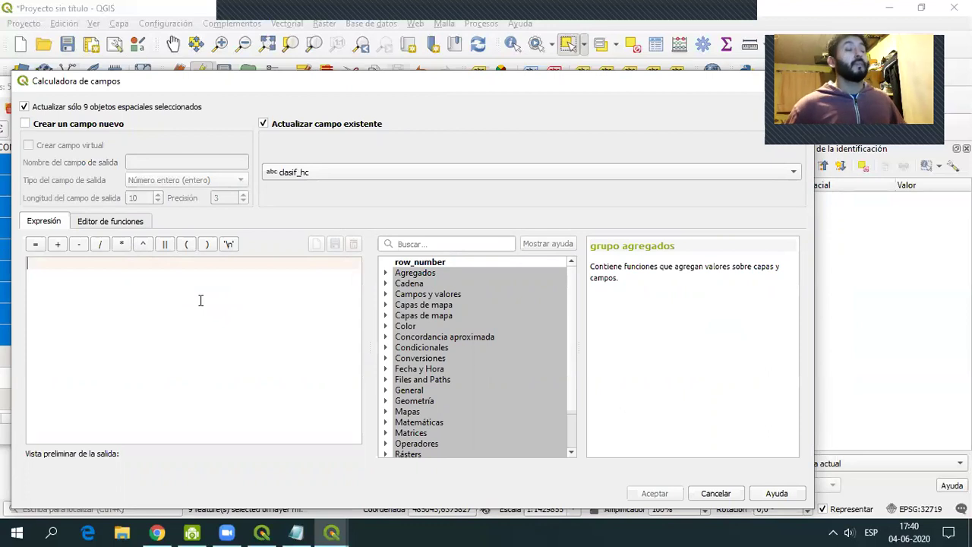
text(')
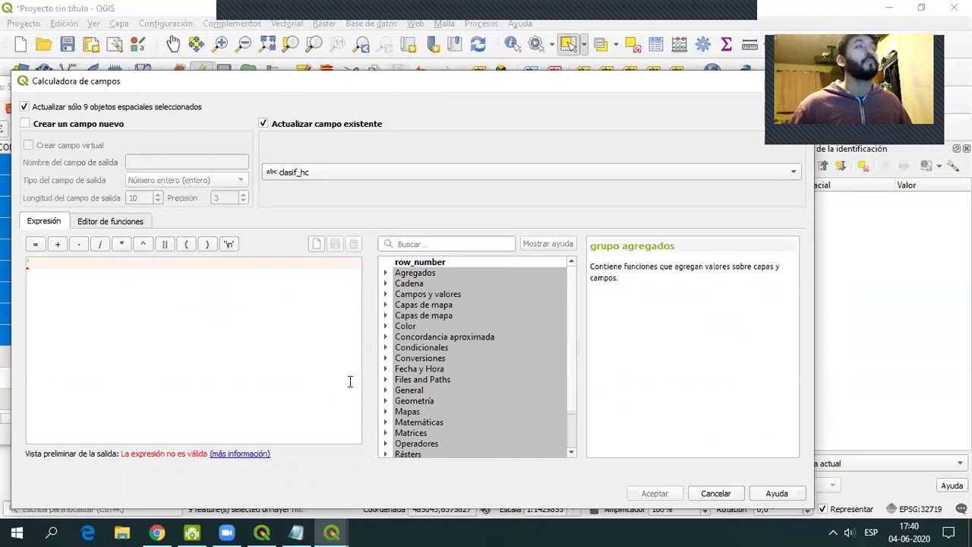
click(17, 533)
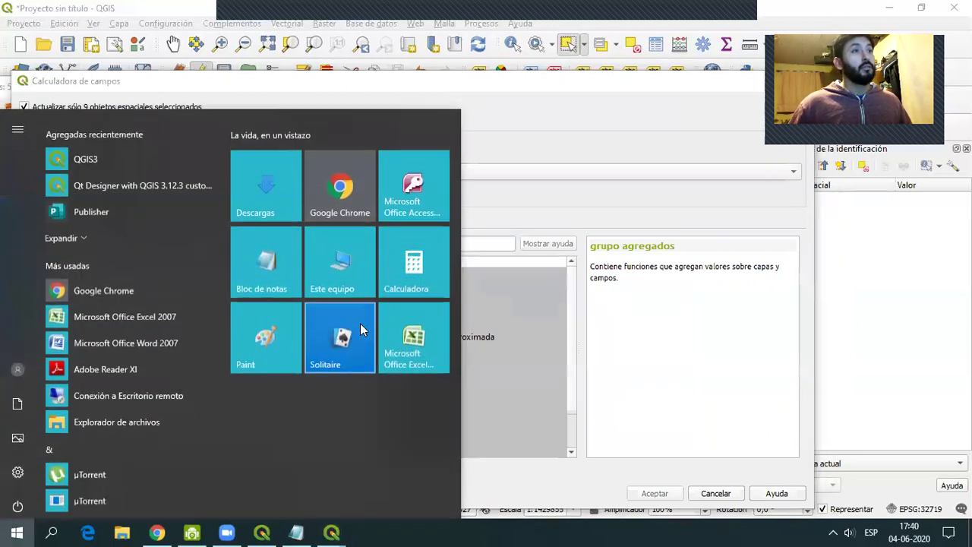
click(283, 241)
drag(386, 250, 386, 132)
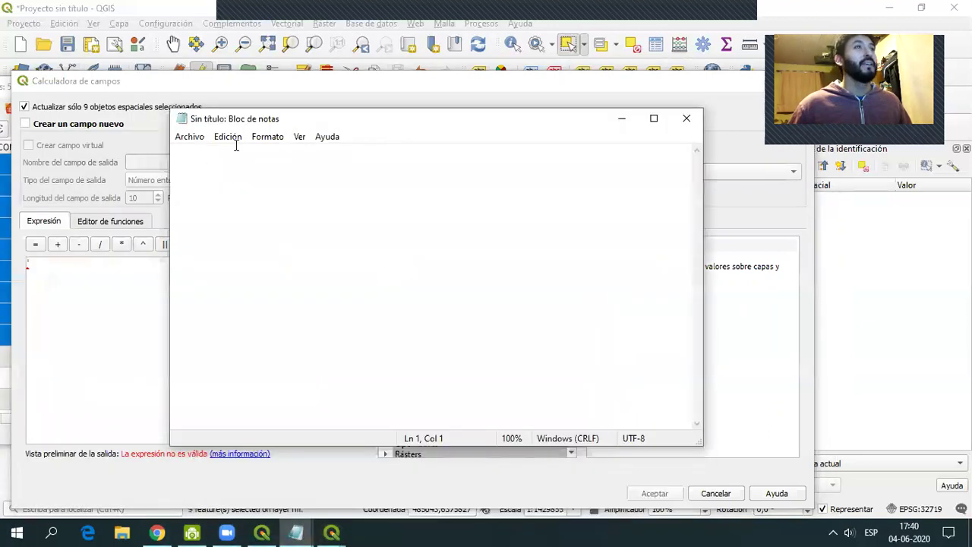
click(685, 123)
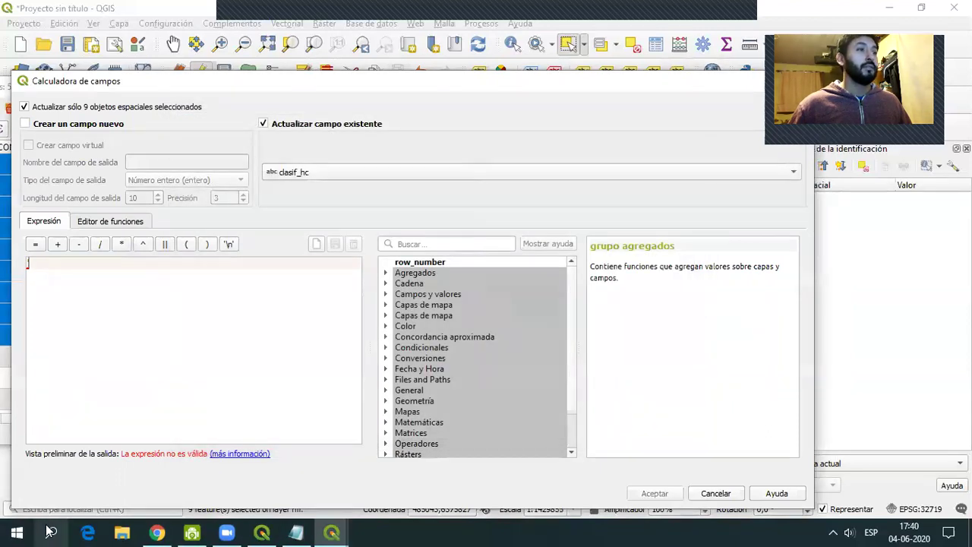
- Open Paint in a maximised window with a blank 575 × 290 pixel canvas
click(52, 533)
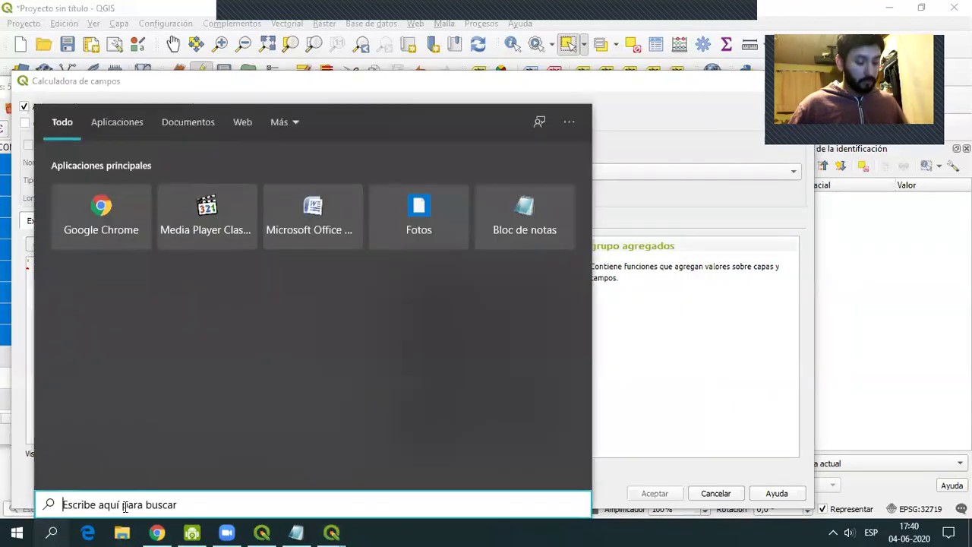
text(paint)
key(Return)
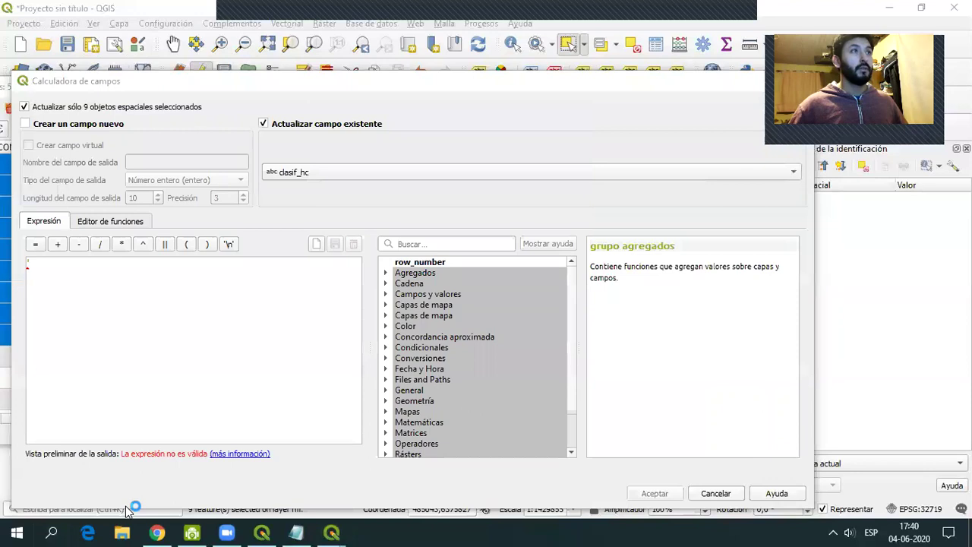
mouse_move(234, 225)
mouse_down()
mouse_move(333, 294)
mouse_move(586, 399)
mouse_up()
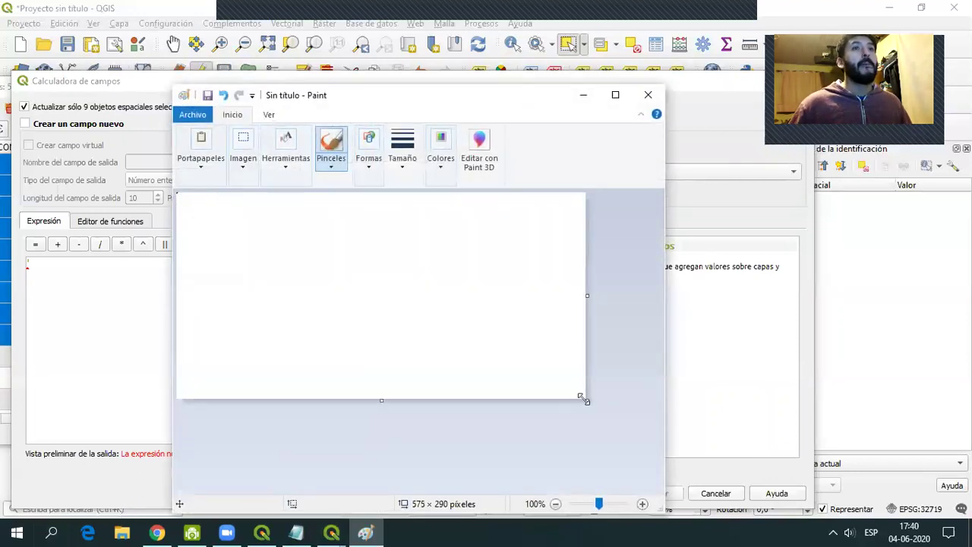
double_click(481, 95)
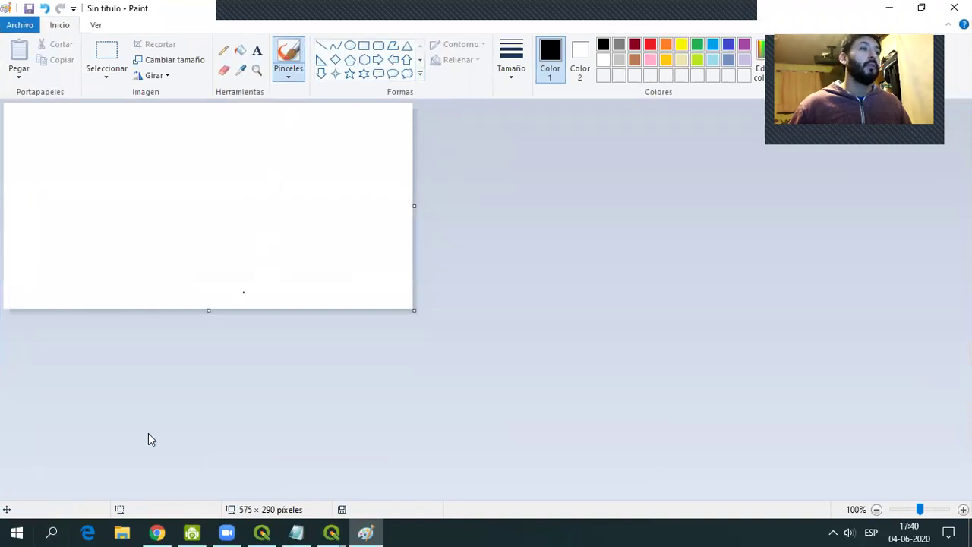
- Switch to Chrome and search Google Images for teclado in a new tab
click(154, 531)
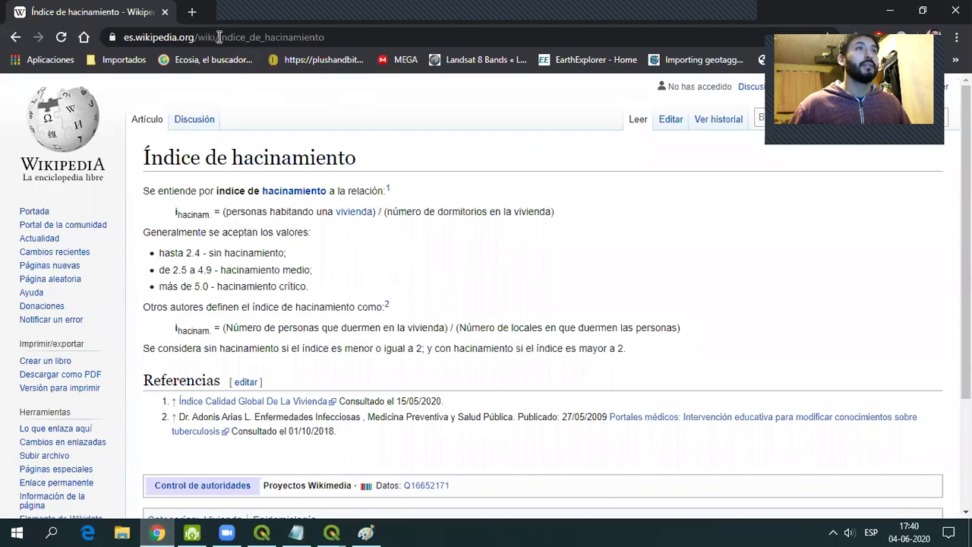
click(192, 13)
text(teclado)
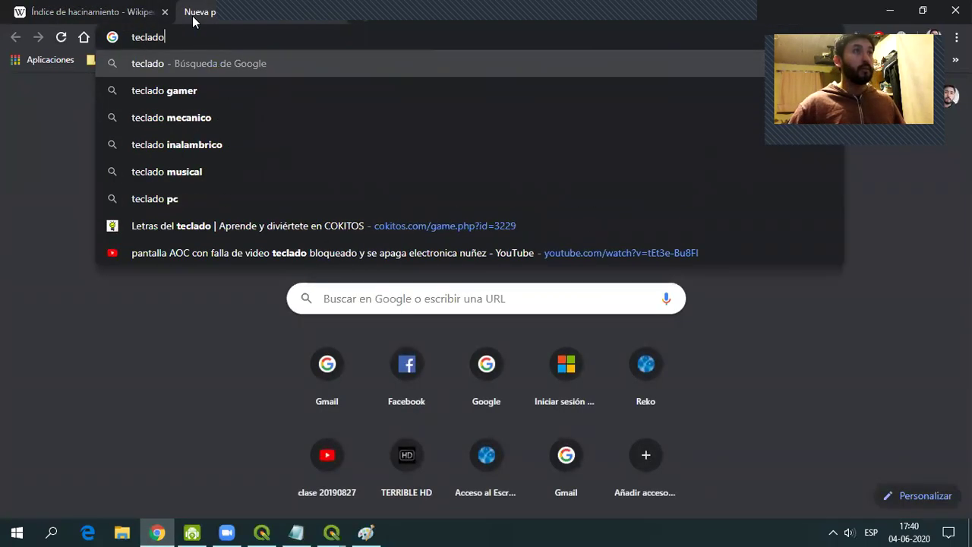
key(Return)
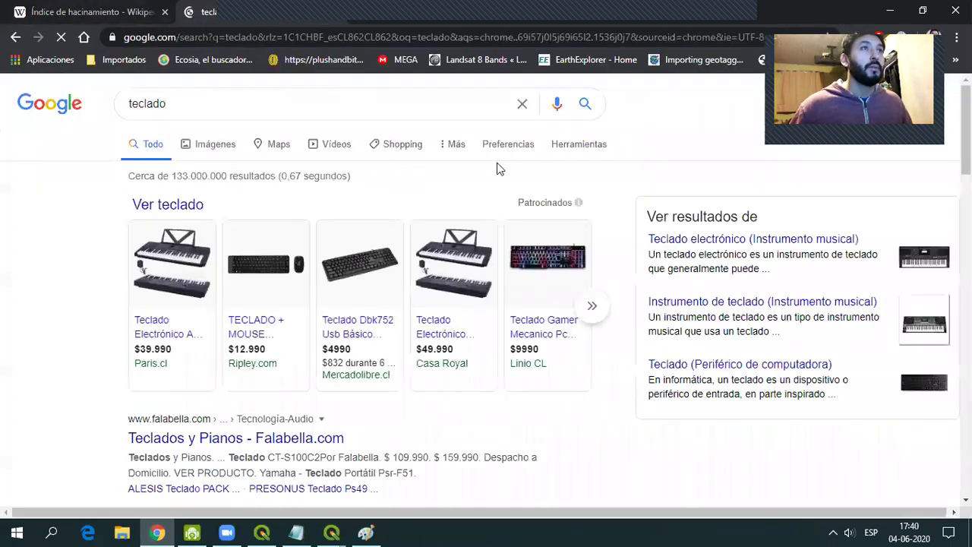
click(215, 149)
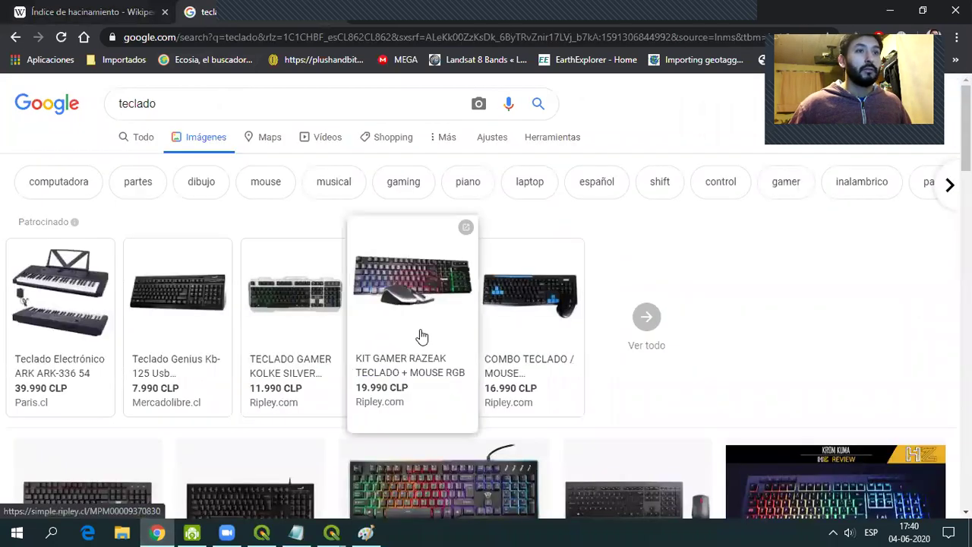
- Open the Trust GXT 860 keyboard's product page on SP Digital and examine the key layout in its enlarged photo
scroll(427, 338, down, 1)
scroll(456, 340, down, 2)
click(449, 282)
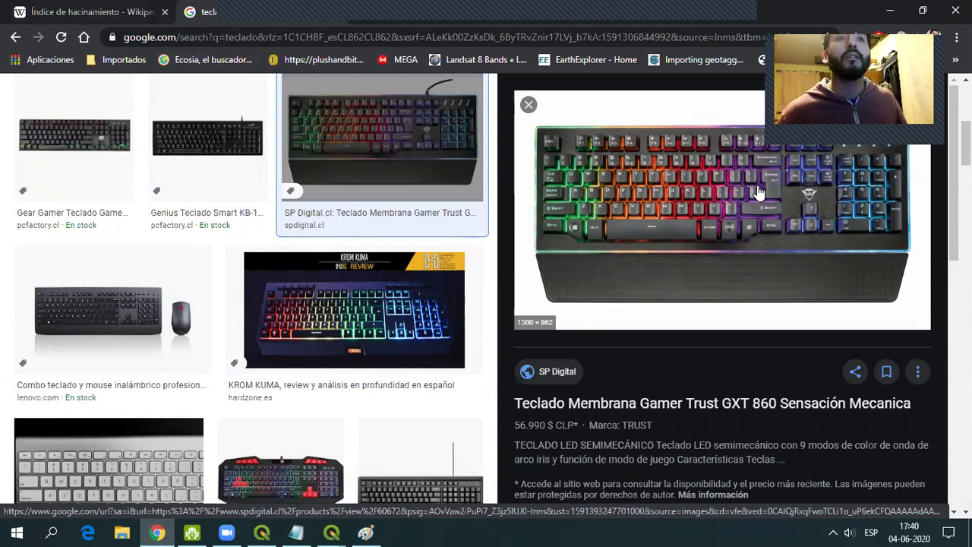
click(757, 190)
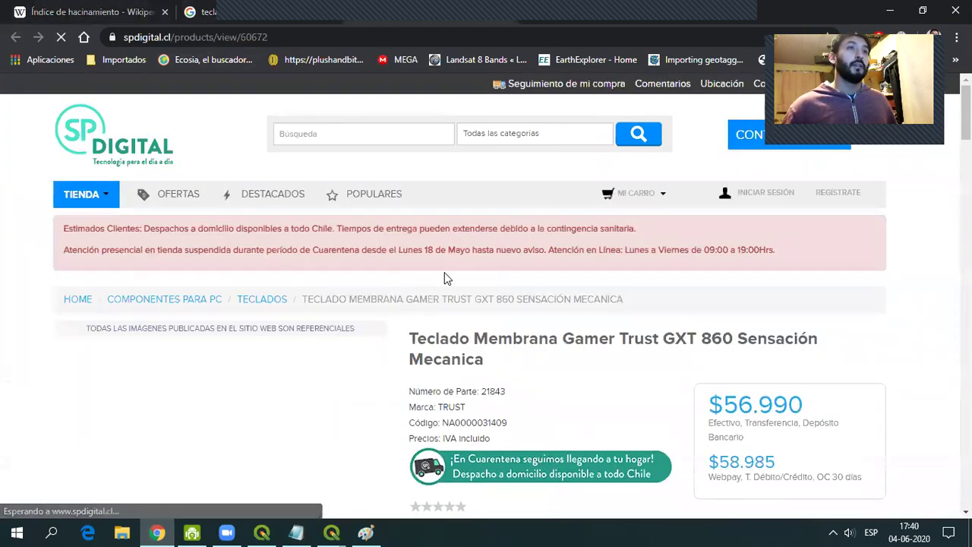
scroll(445, 278, down, 3)
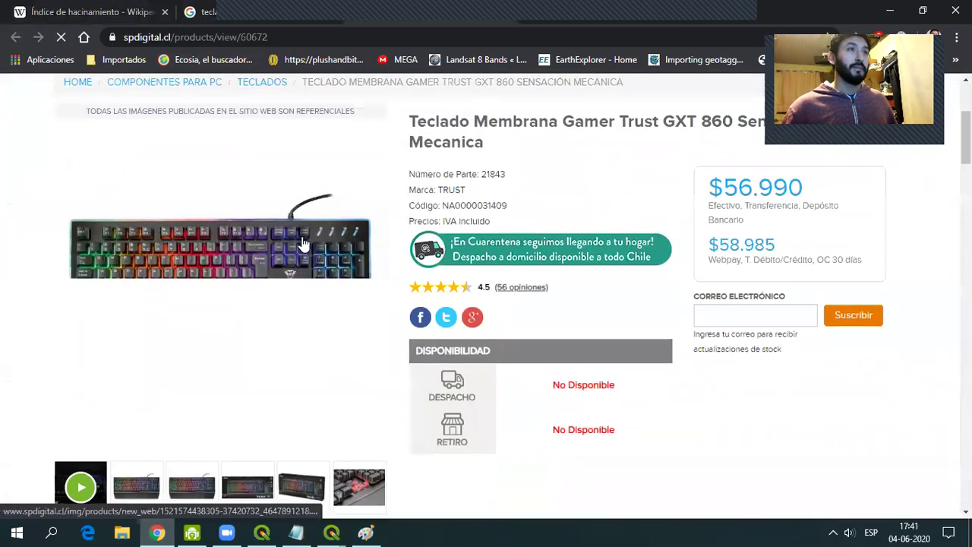
click(290, 273)
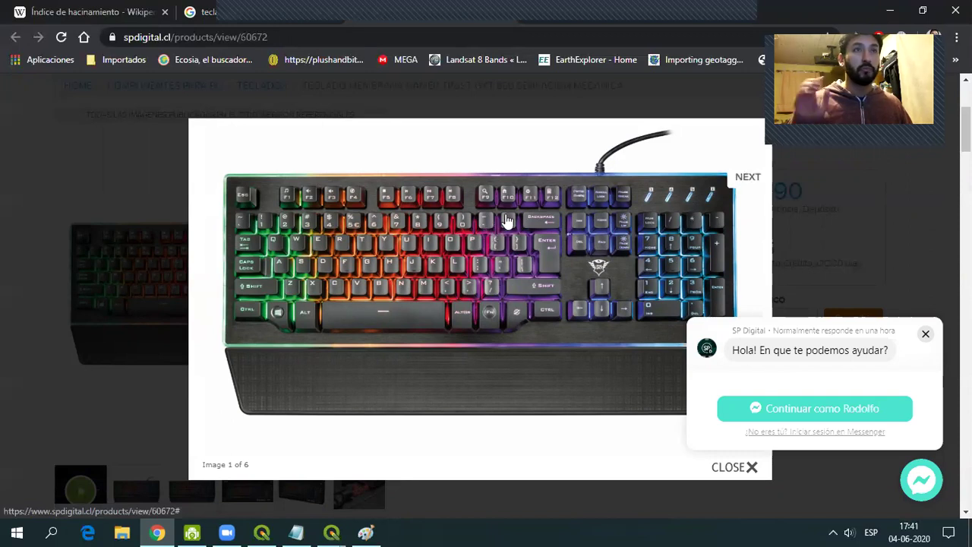
click(182, 126)
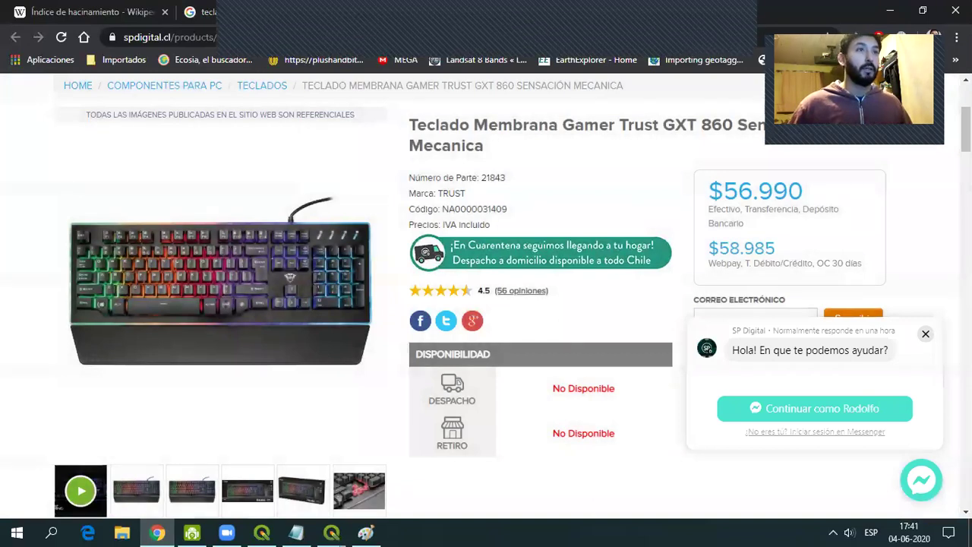
- Return to Paint, enlarge the blank canvas to 664 × 377 pixels and close the program to get back to QGIS
key(alt+Tab)
drag(421, 308, 478, 372)
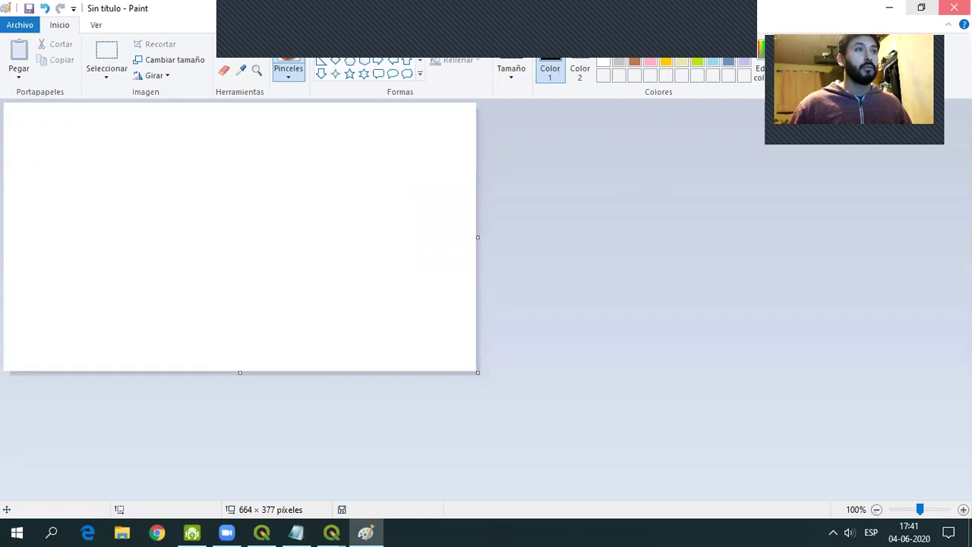
key(alt+F4)
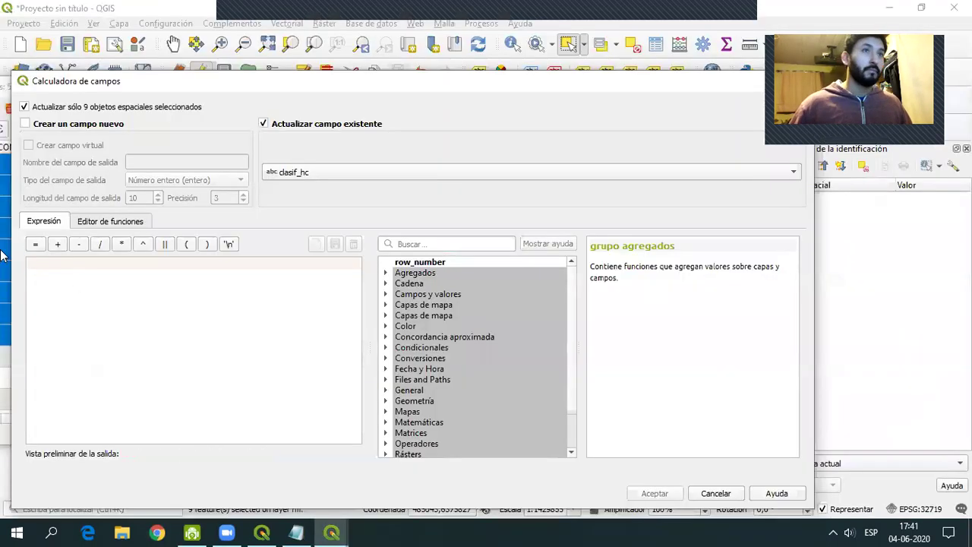
click(386, 294)
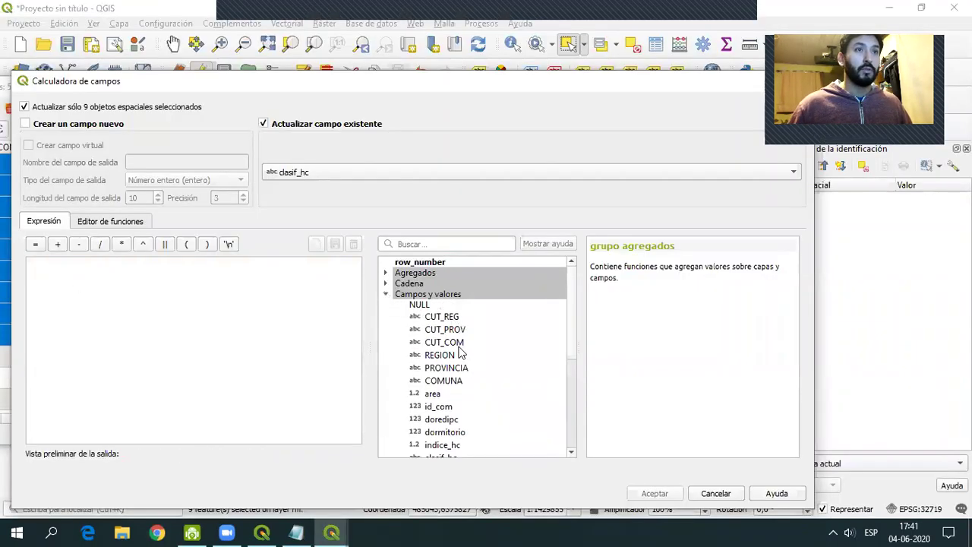
double_click(448, 369)
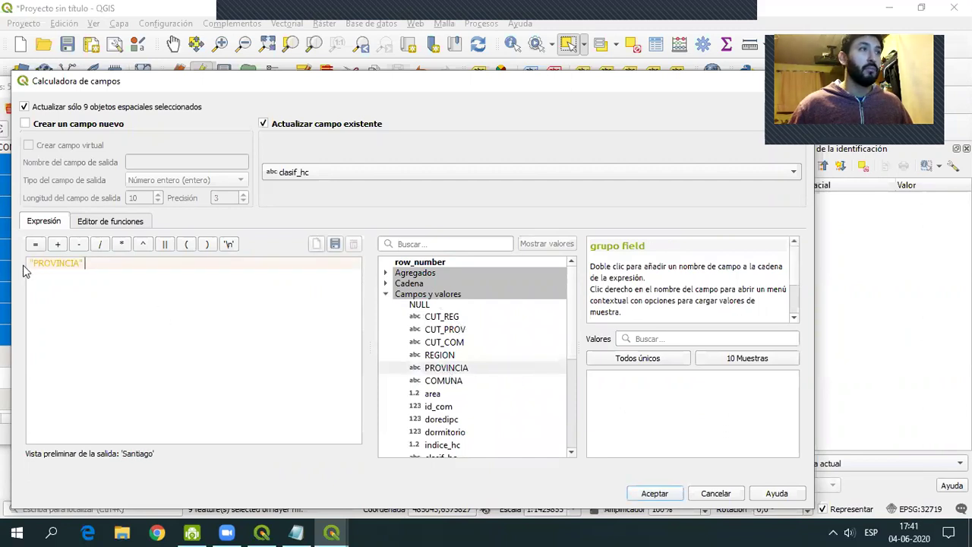
double_click(35, 244)
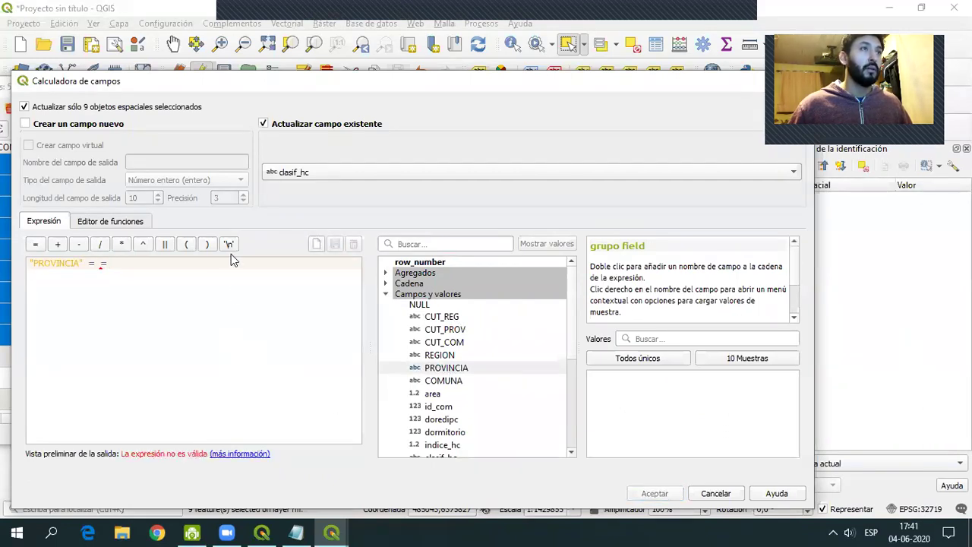
drag(110, 264, 3, 271)
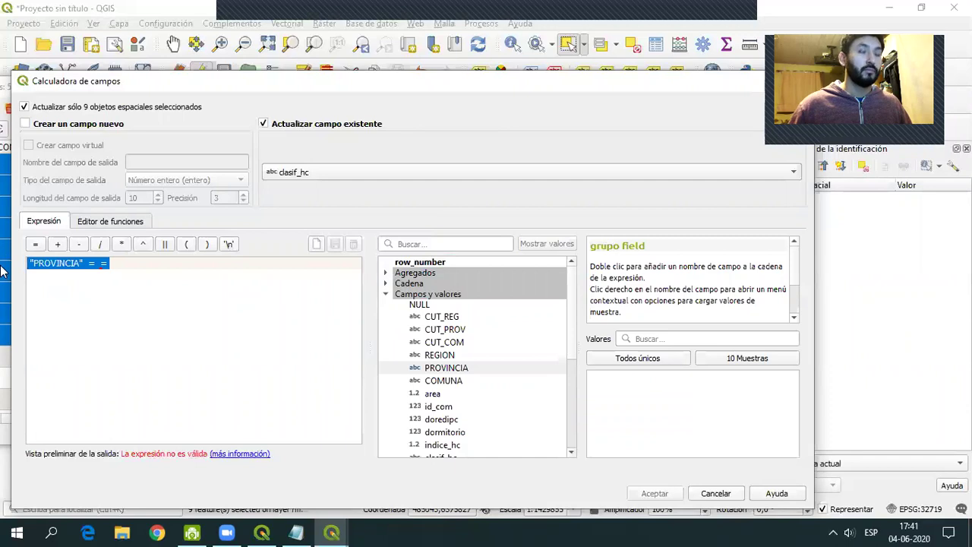
key(BackSpace)
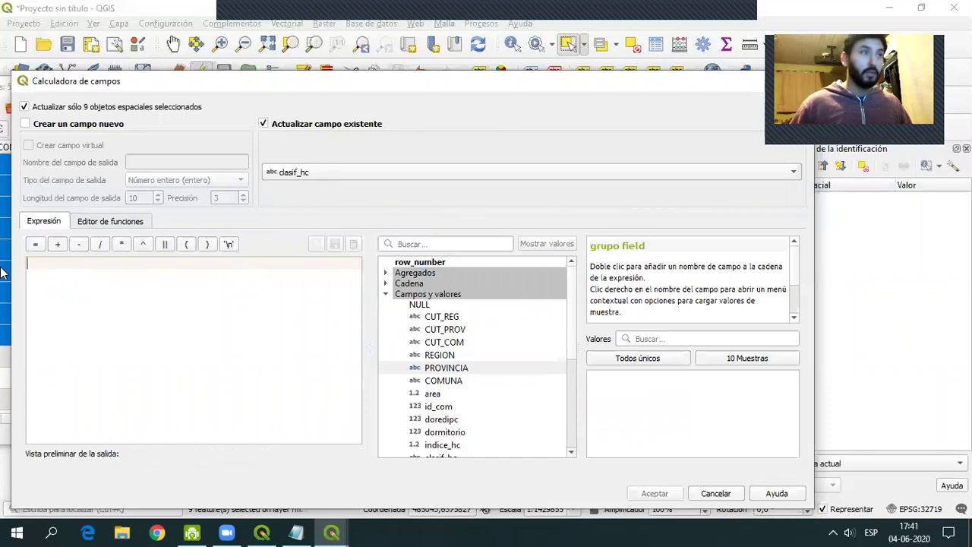
- Fill clasif_hc for the selected comunas with the text 'sin hacinamiento' and apply the field calculation
click(233, 246)
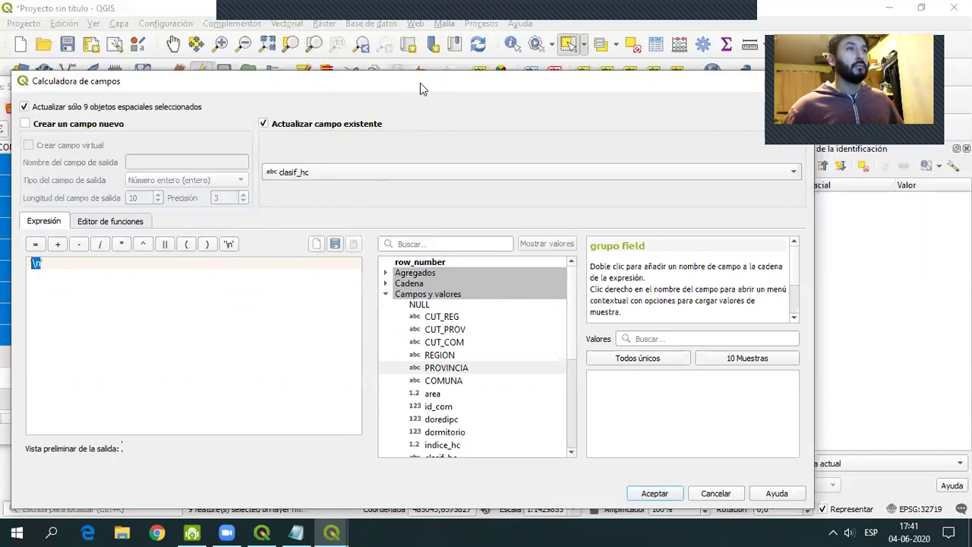
drag(421, 87, 426, 142)
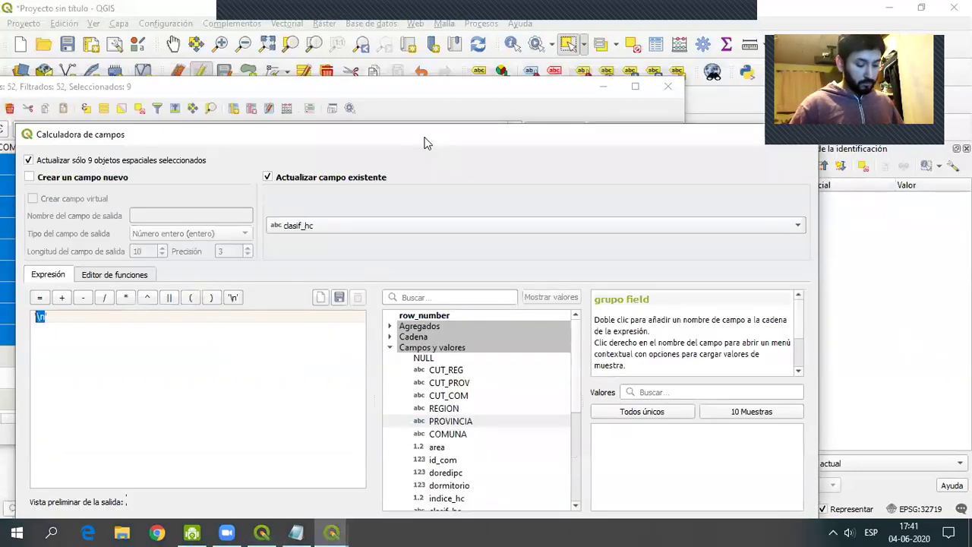
text('sin hacinamiento)
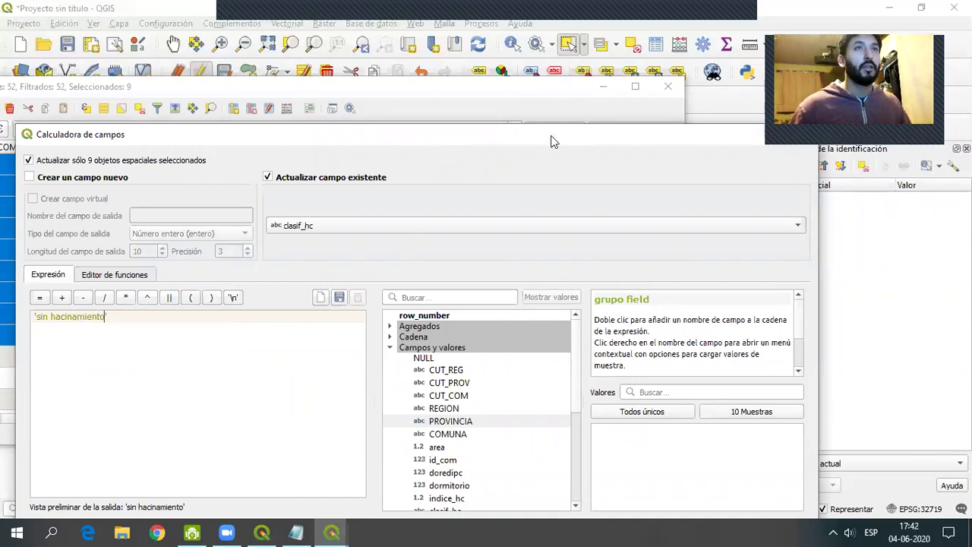
drag(553, 141, 560, 53)
click(666, 458)
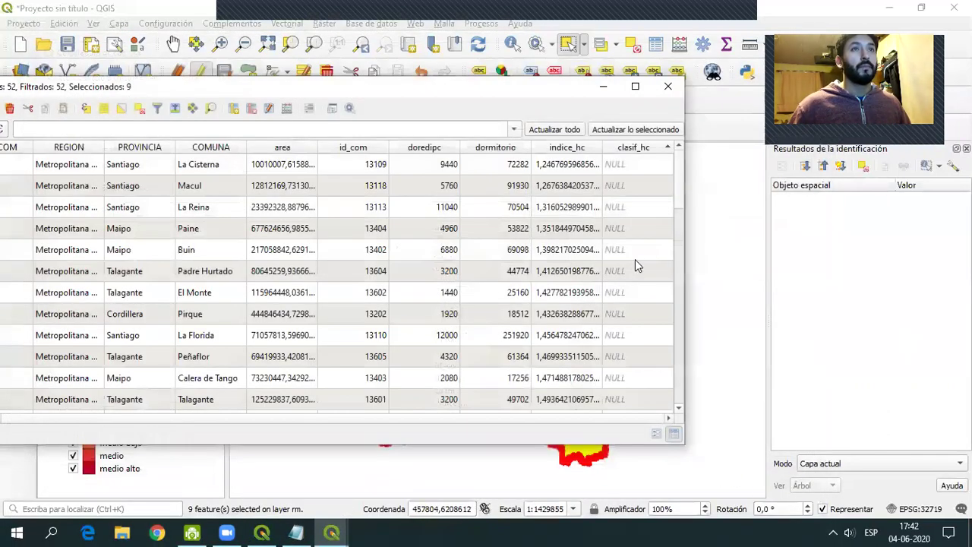
- Start a selection by expression on the rm layer with the condition "indice_hc" >=1.2
scroll(679, 353, up, 3)
drag(679, 353, 678, 164)
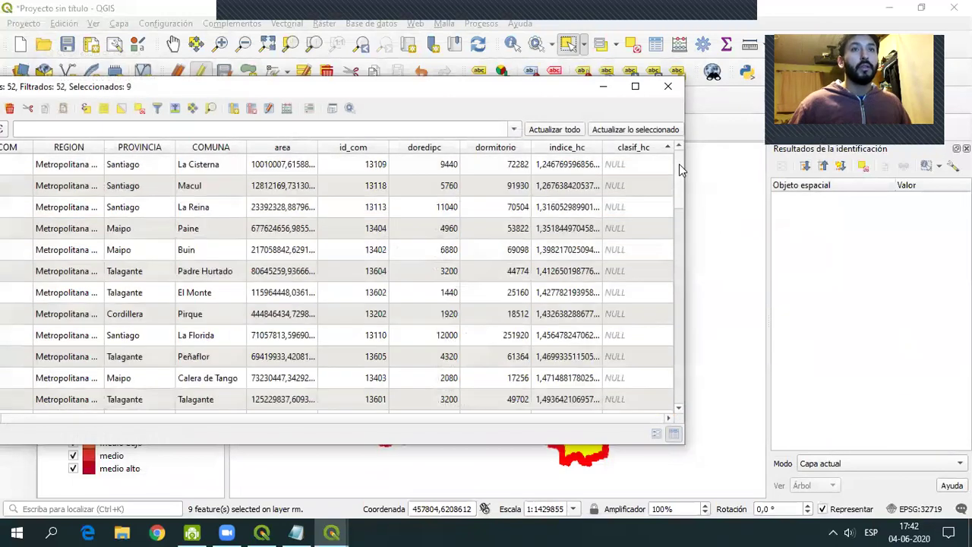
click(85, 109)
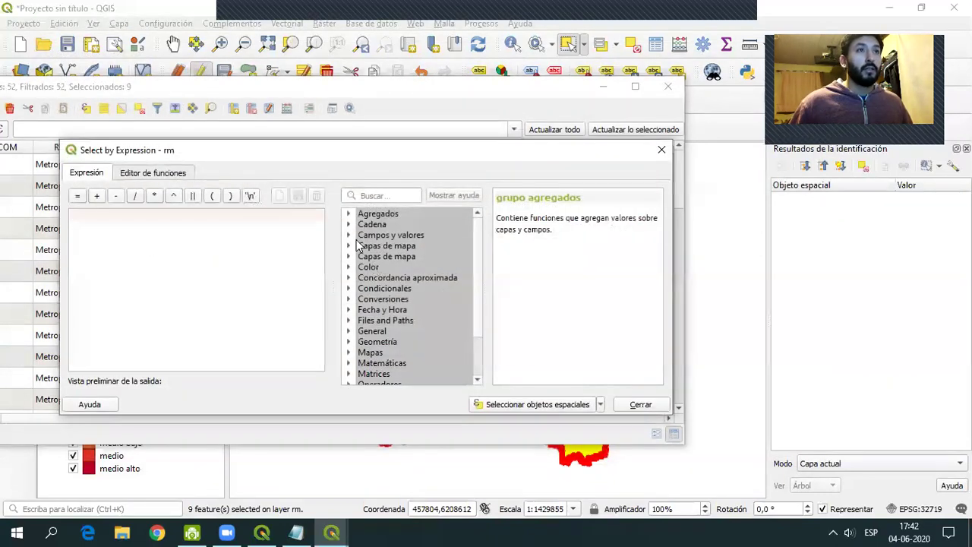
double_click(358, 235)
scroll(416, 353, down, 1)
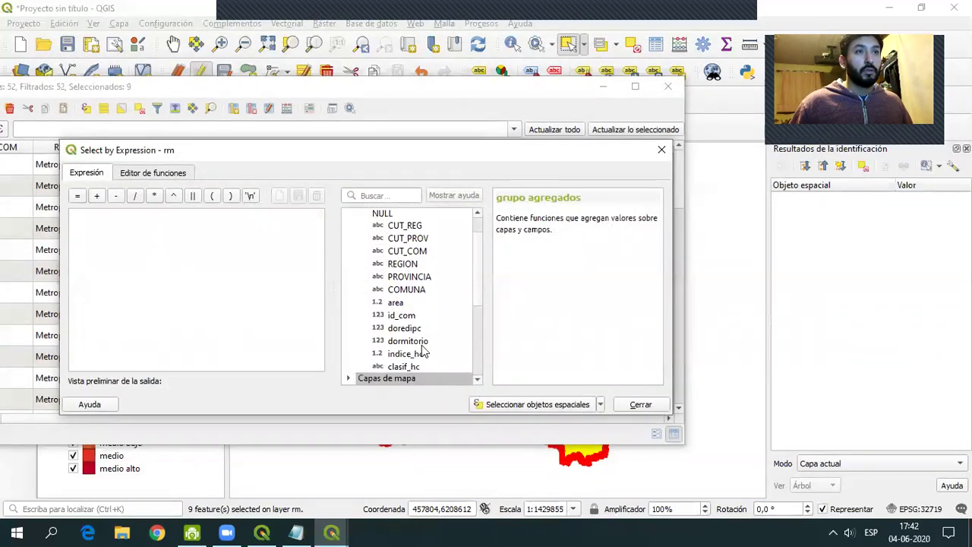
double_click(410, 355)
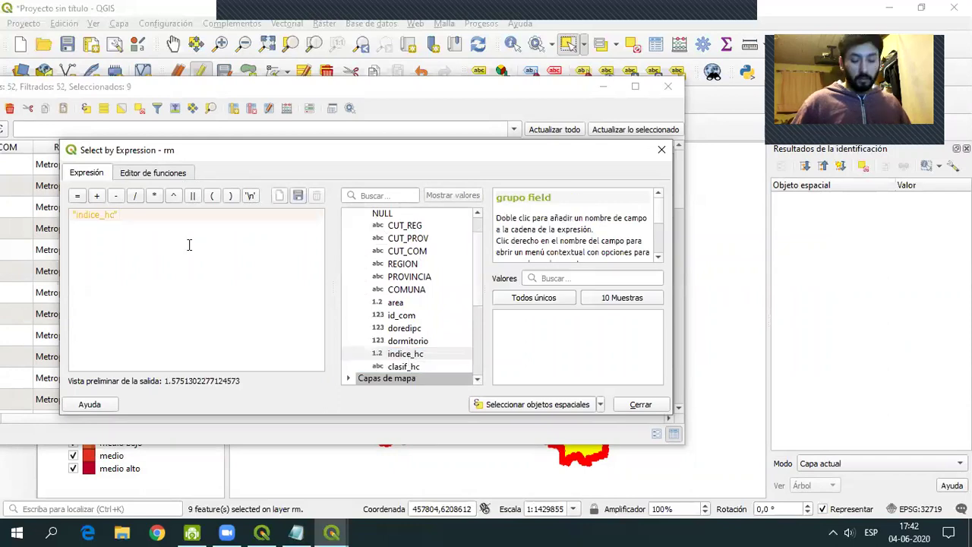
text(<)
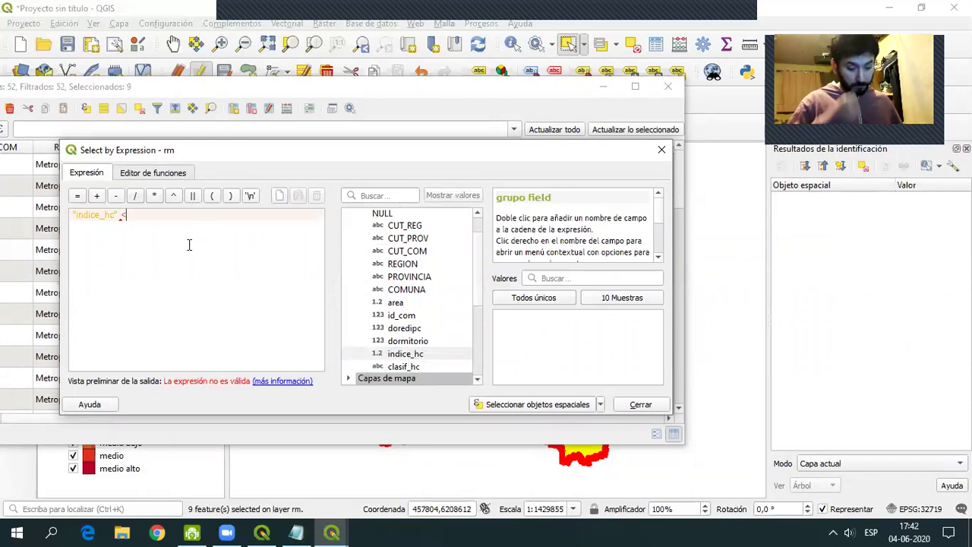
text(=)
key(BackSpace)
key(BackSpace)
text(>=)
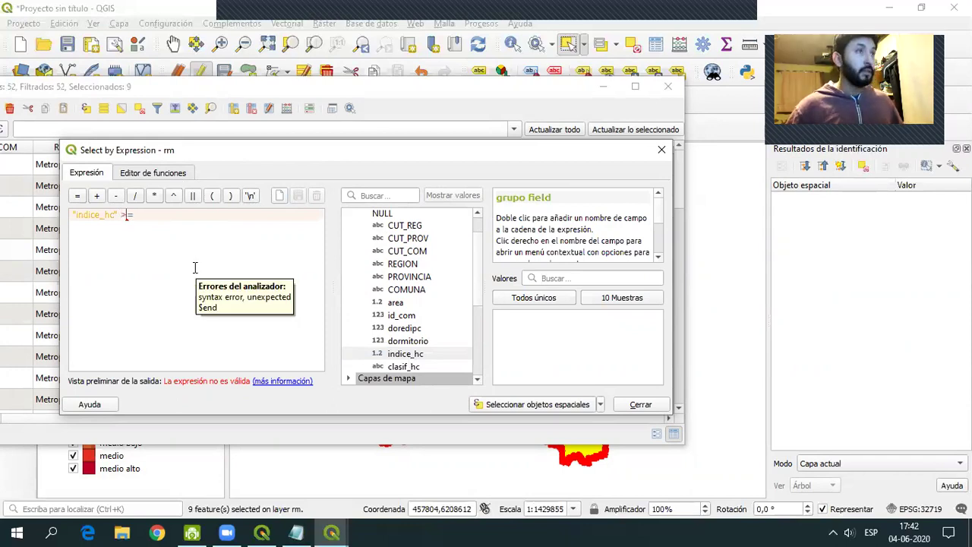
text(1.2)
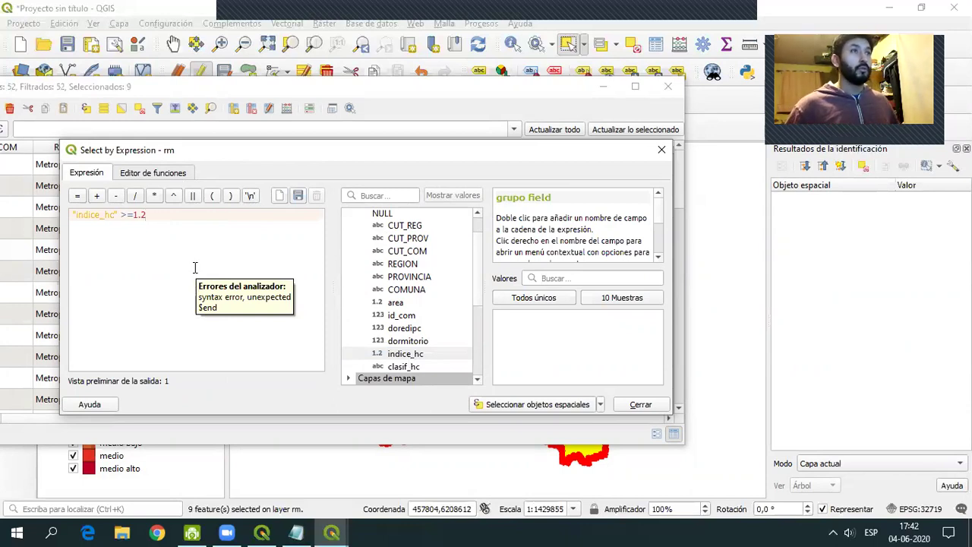
- Extend the expression with and "indice_hc" <1.5, select the matching comunas and close the selection dialog
text(and)
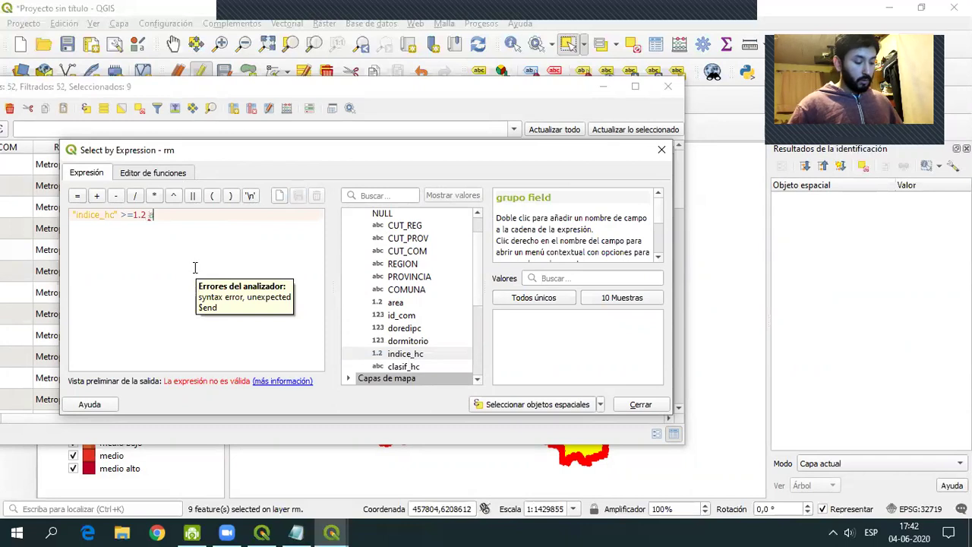
double_click(410, 355)
text(<)
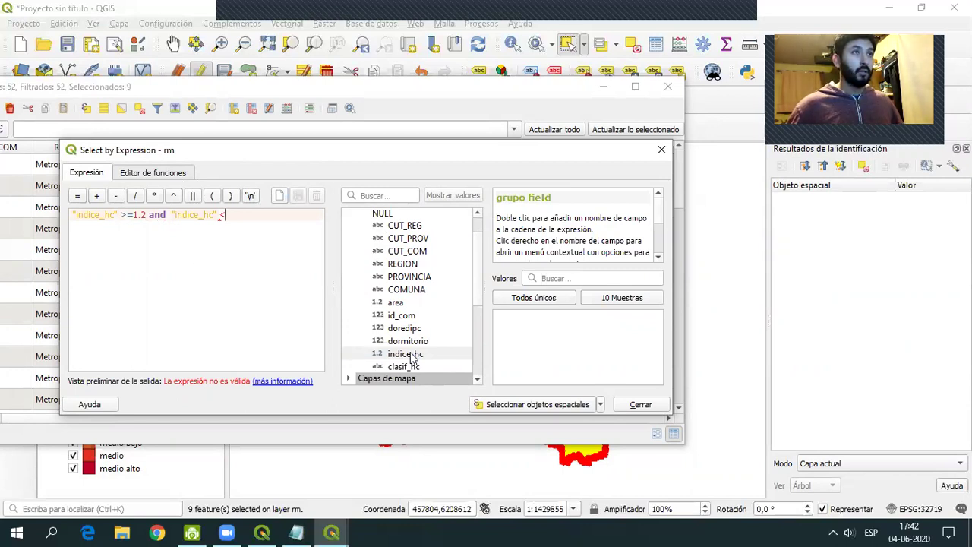
text(1)
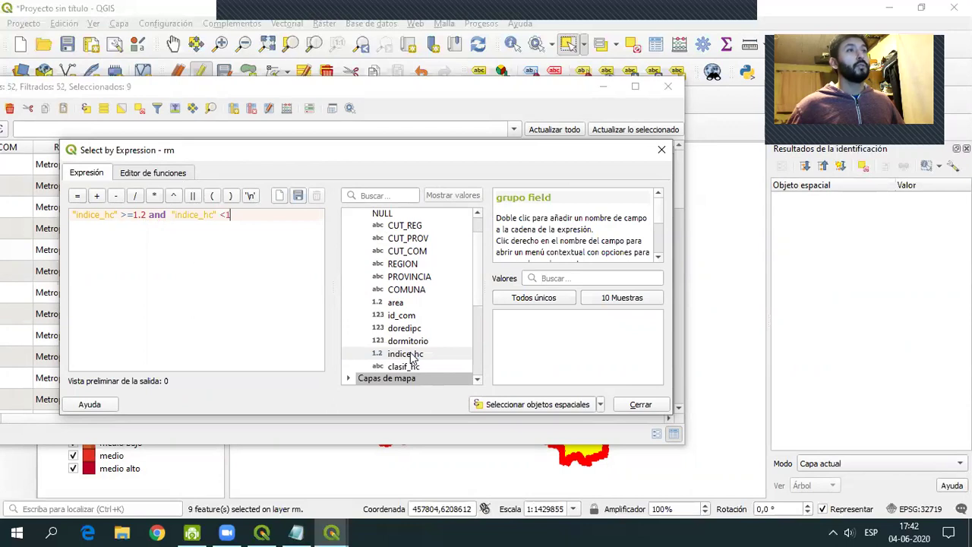
text(.)
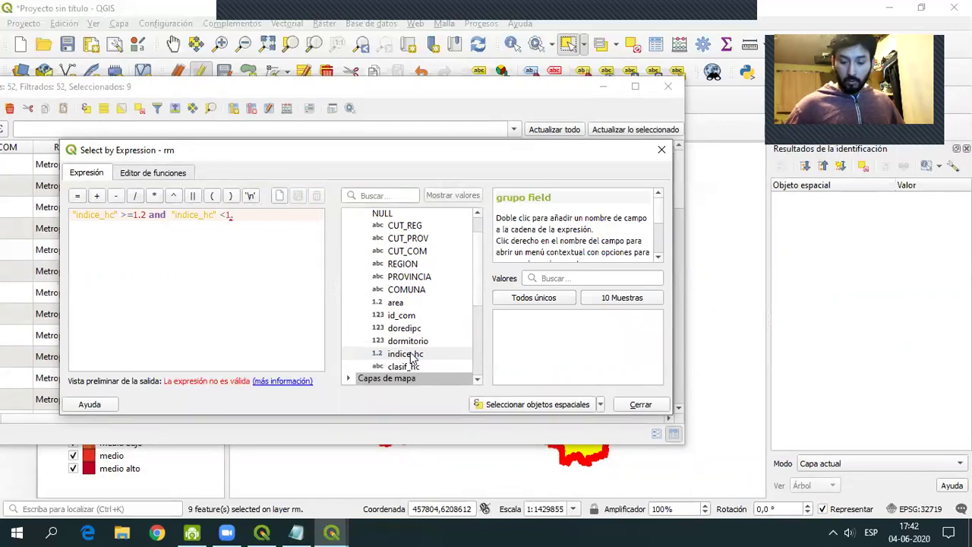
text(5)
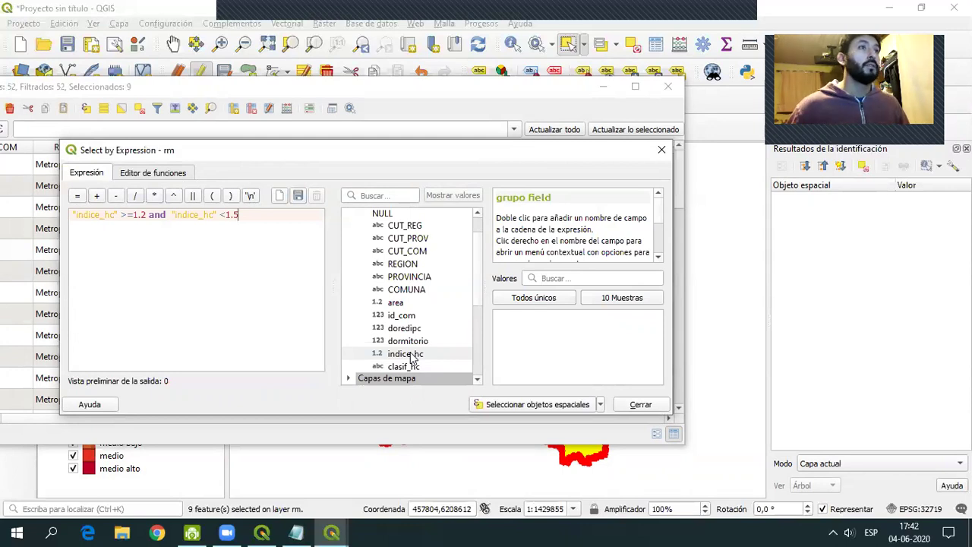
triple_click(211, 218)
click(165, 278)
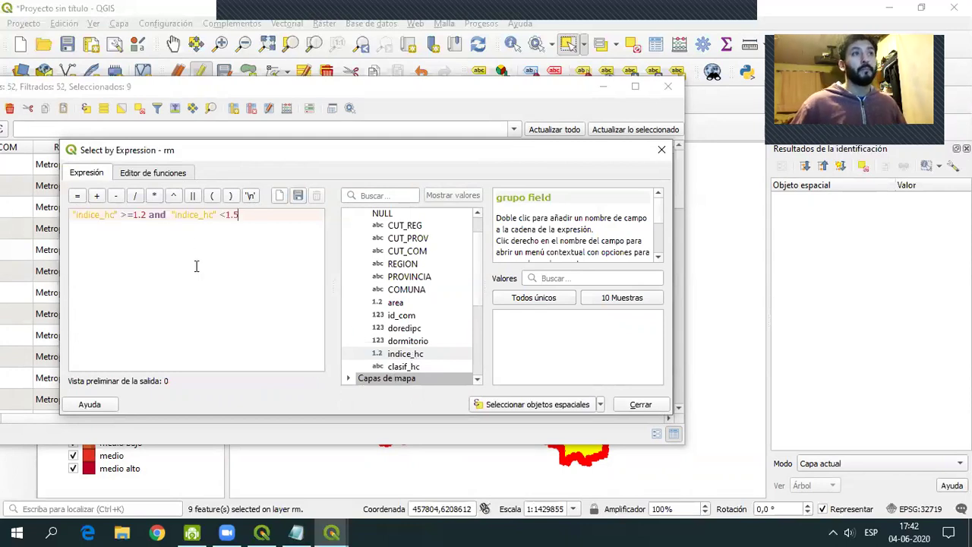
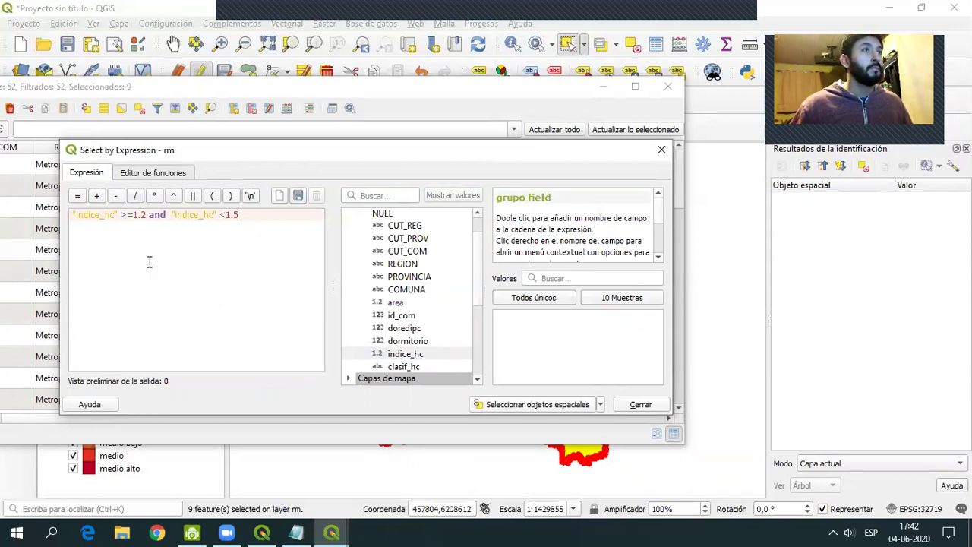
drag(240, 216, 24, 216)
click(245, 229)
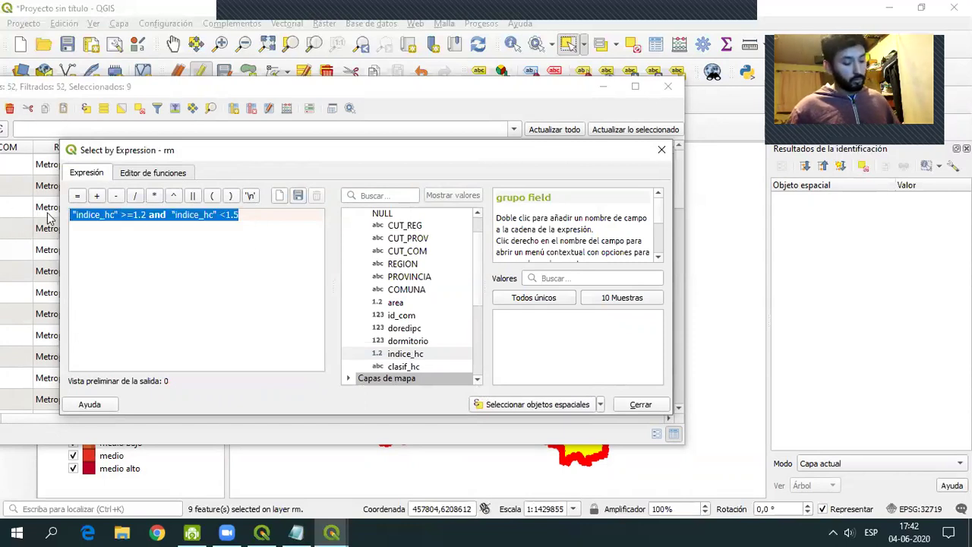
click(532, 405)
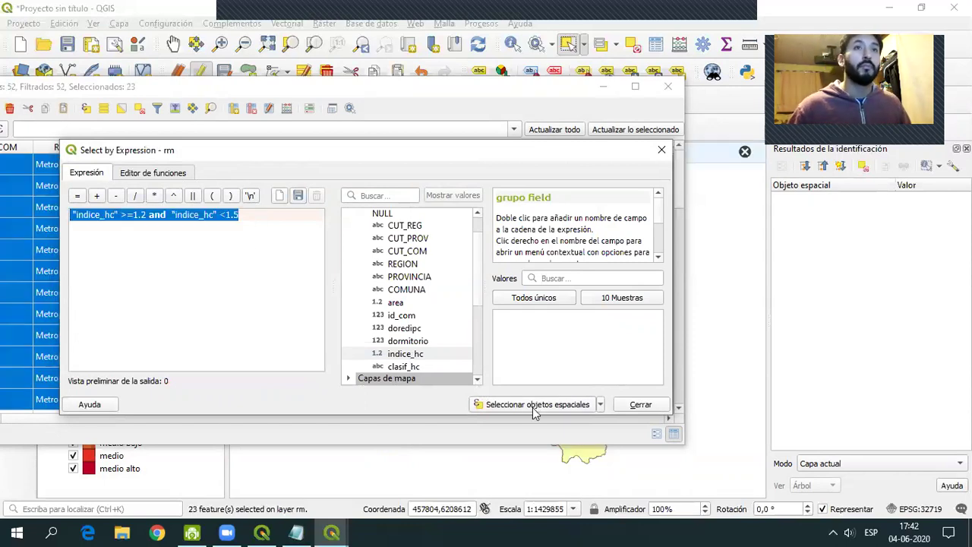
click(661, 149)
- Look through the selected comunas in the attribute table and move the selection to the top of the table
scroll(679, 264, down, 5)
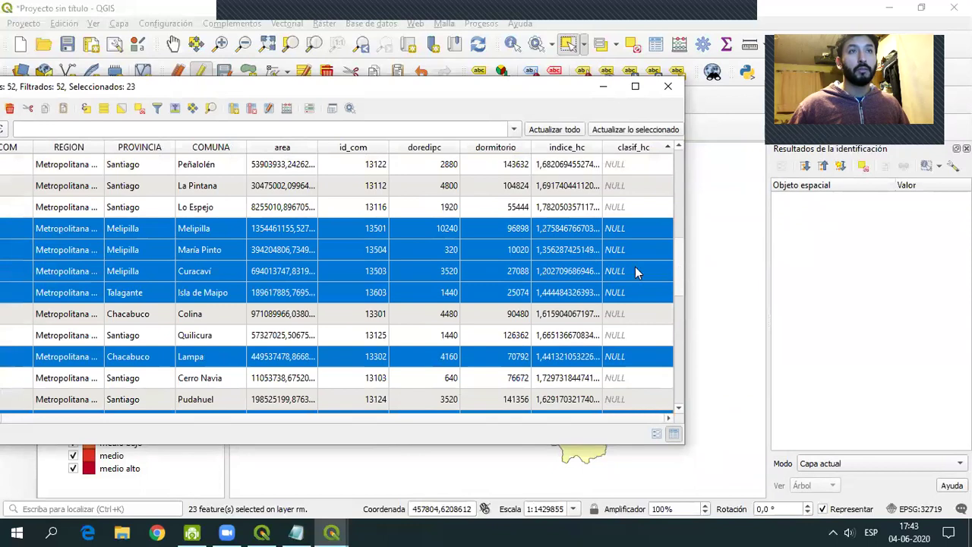
scroll(681, 272, down, 2)
drag(681, 287, 694, 166)
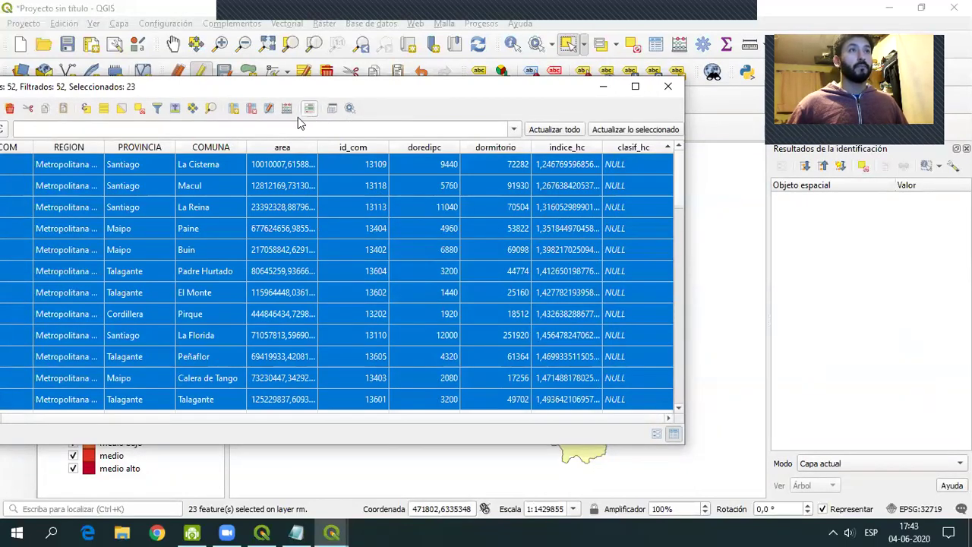
click(174, 108)
drag(680, 194, 700, 171)
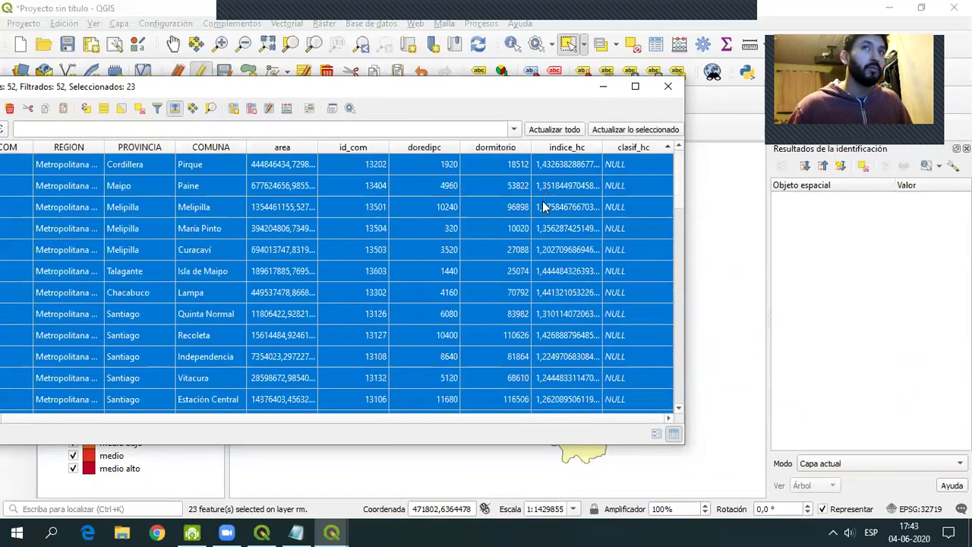
- Open the field calculator for the selected comunas and enter the text expression 'muy bajo'
click(287, 110)
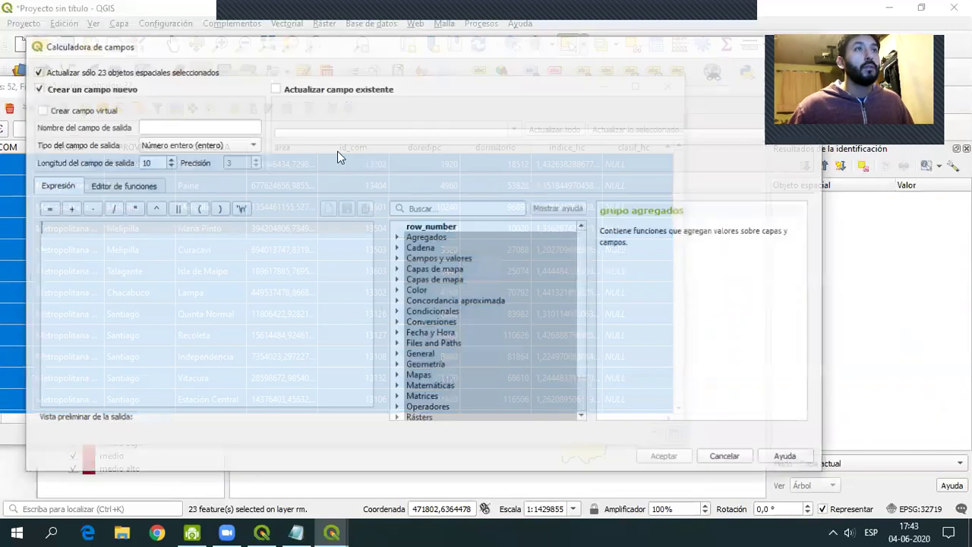
click(238, 212)
click(240, 209)
drag(70, 227, 42, 228)
key(Delete)
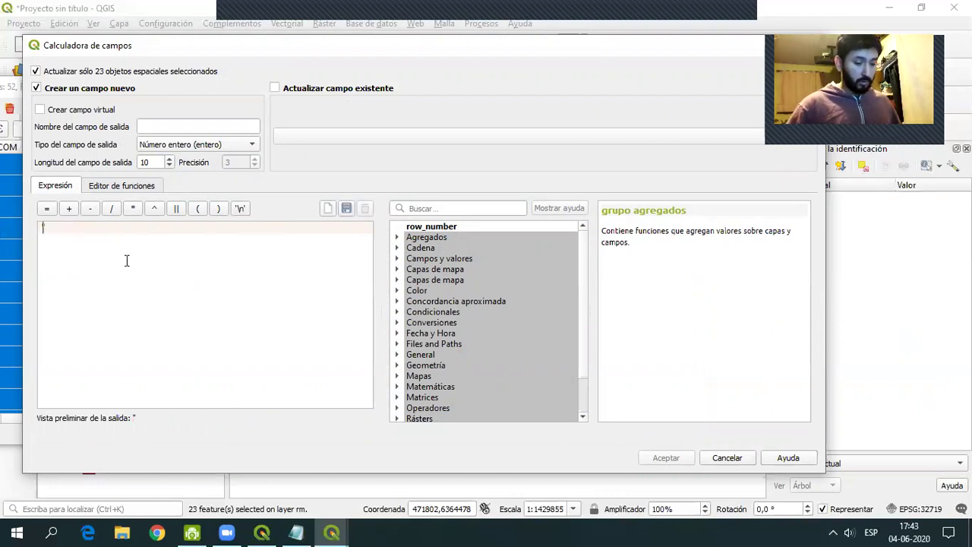
text(ha)
key(BackSpace)
key(BackSpace)
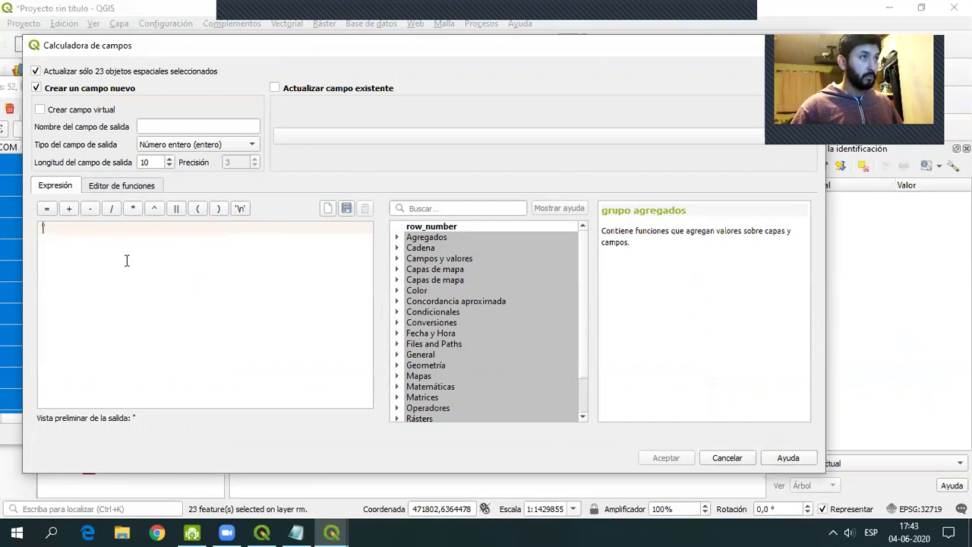
text(muy)
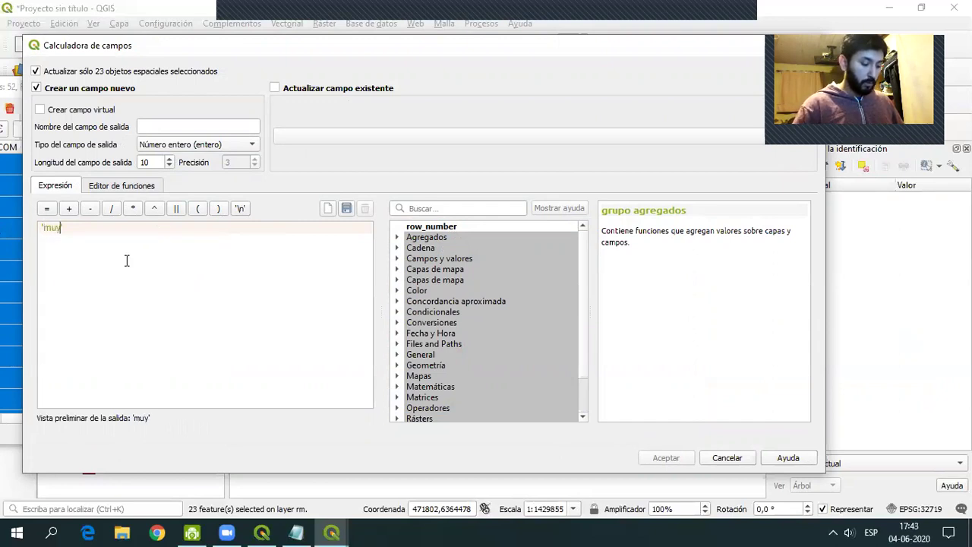
text( bajo)
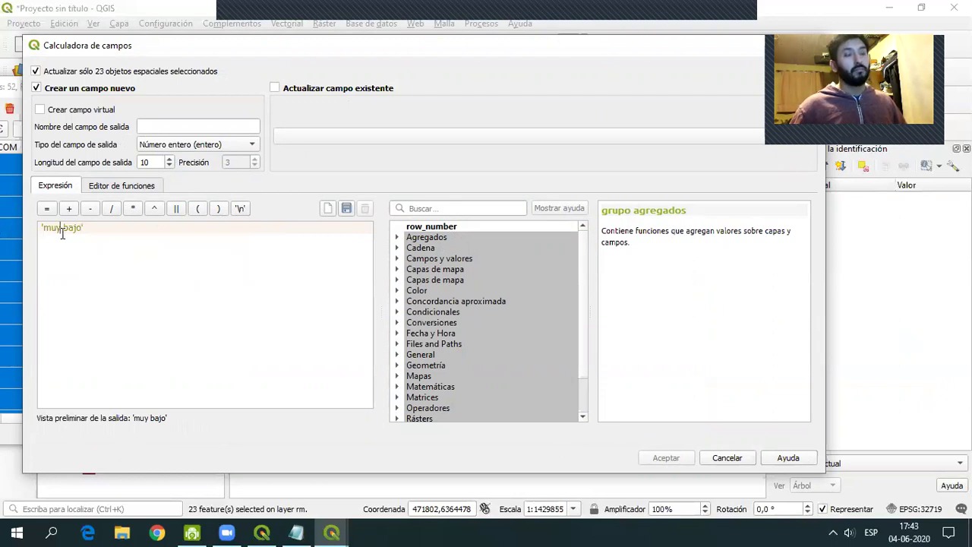
- Shorten the field calculator's text expression to 'bajo'
key(BackSpace)
key(BackSpace)
key(BackSpace)
key(BackSpace)
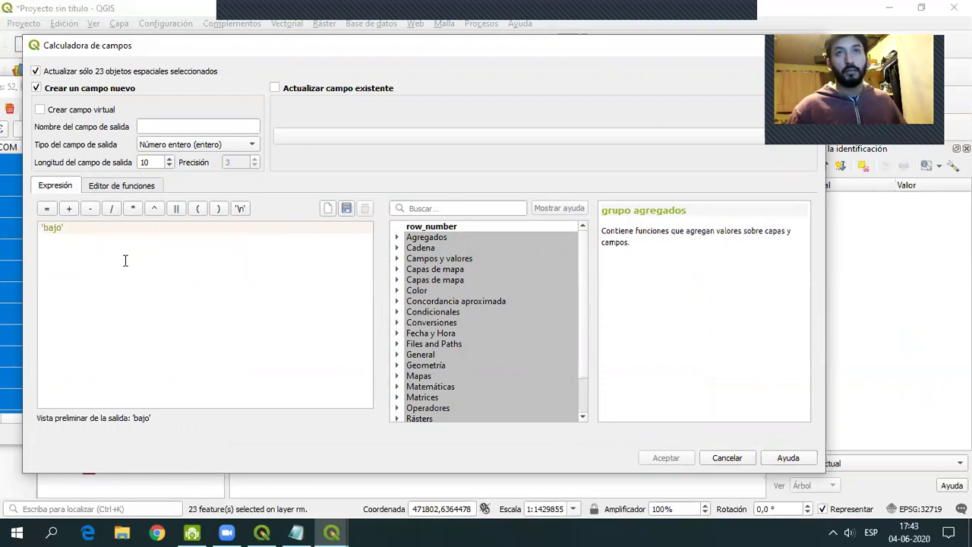
click(127, 233)
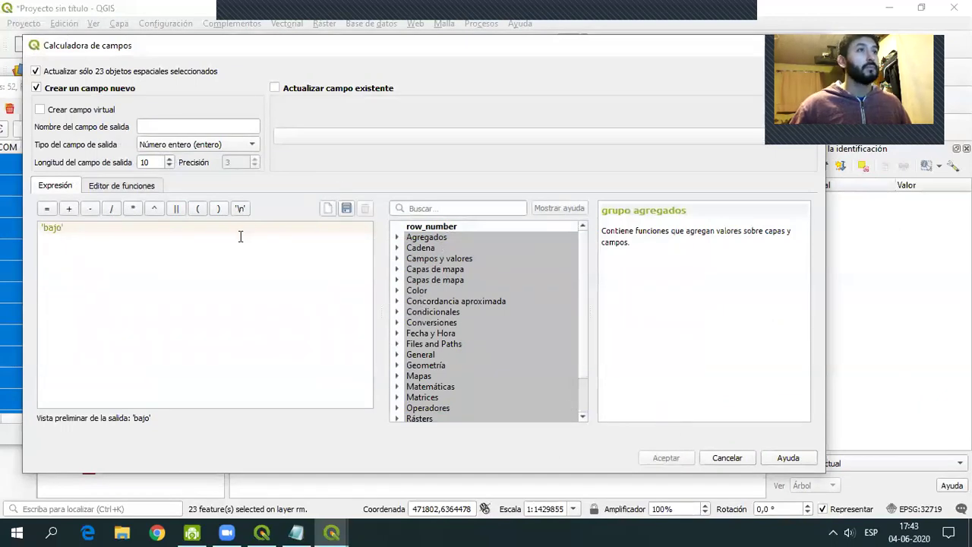
- Update the existing field clasif_hc with 'bajo' for the selected comunas and check the filled rows in the attribute table
click(294, 88)
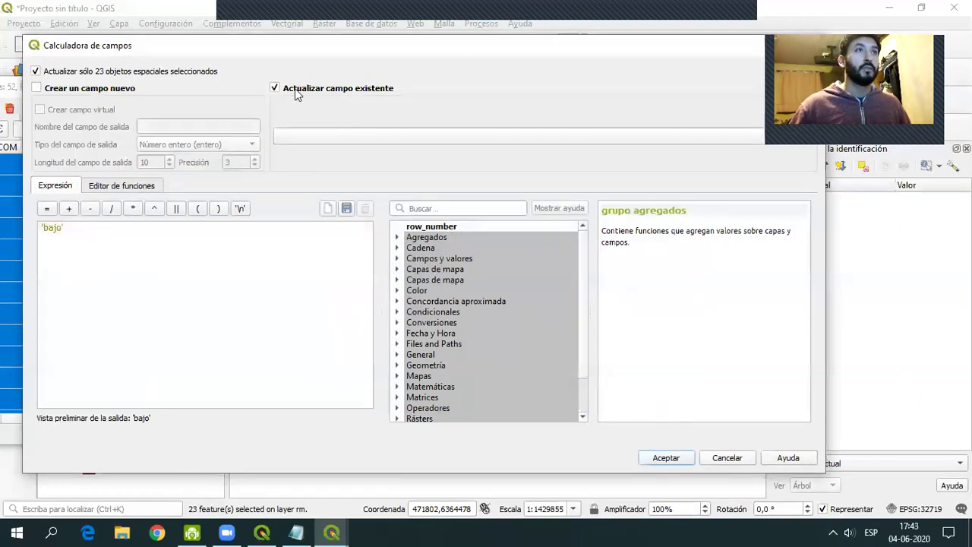
click(307, 134)
click(314, 301)
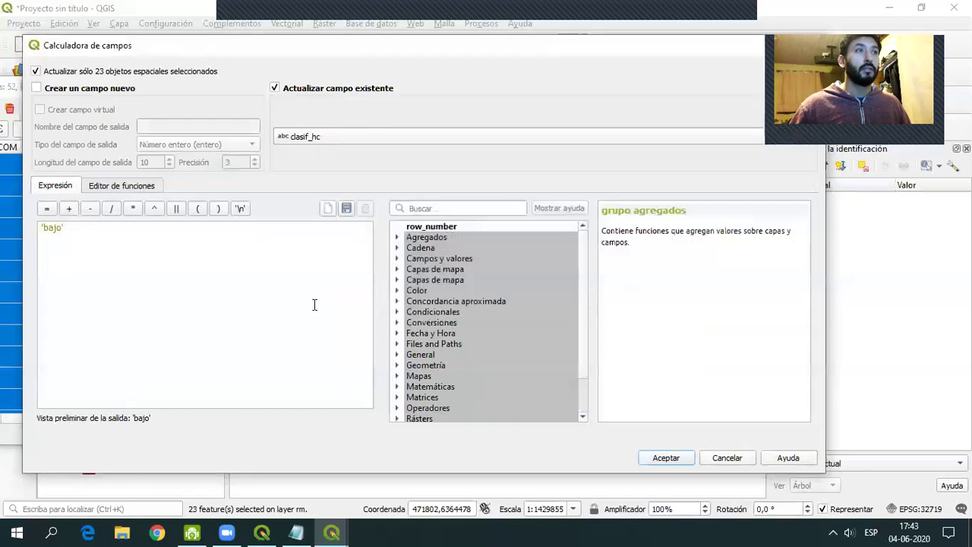
click(665, 458)
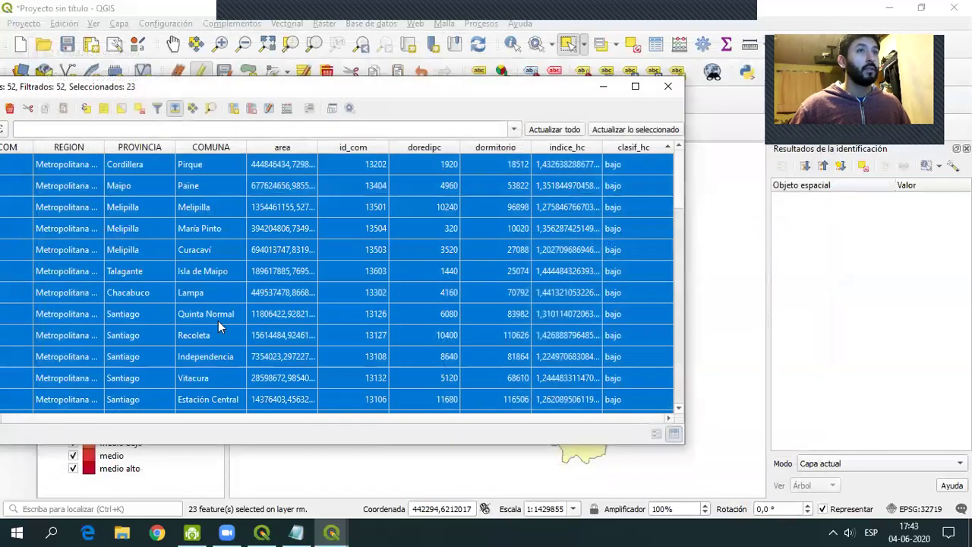
mouse_move(677, 181)
mouse_down()
mouse_move(685, 314)
mouse_move(677, 171)
mouse_up()
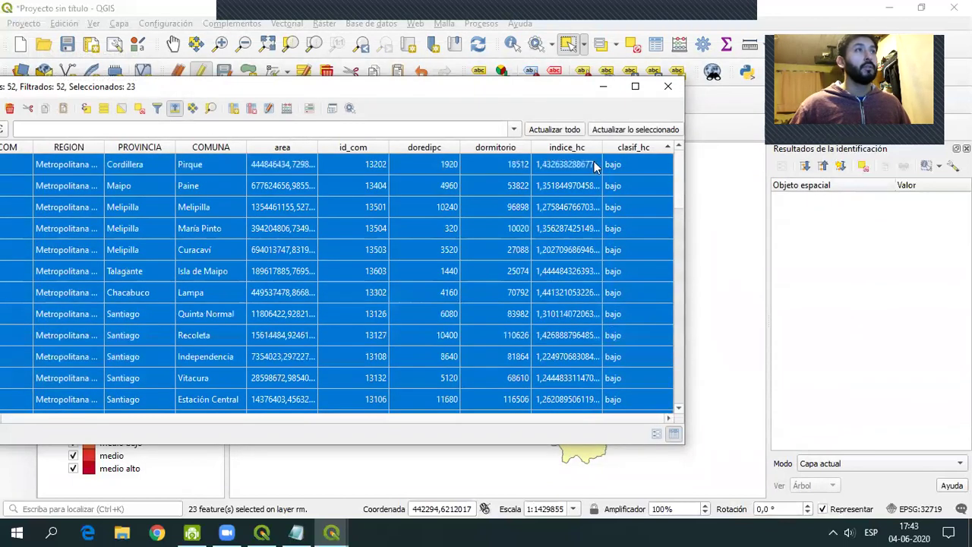
click(86, 110)
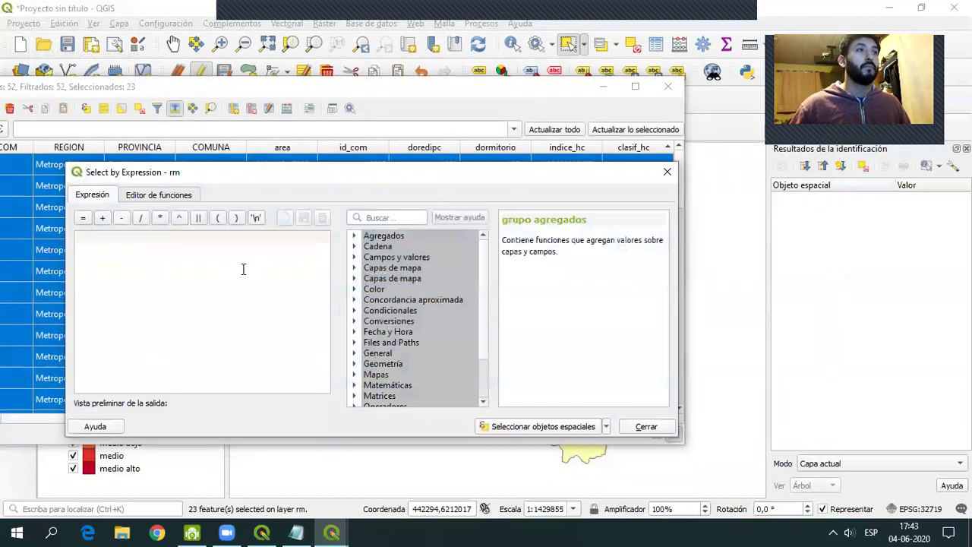
click(256, 219)
click(255, 218)
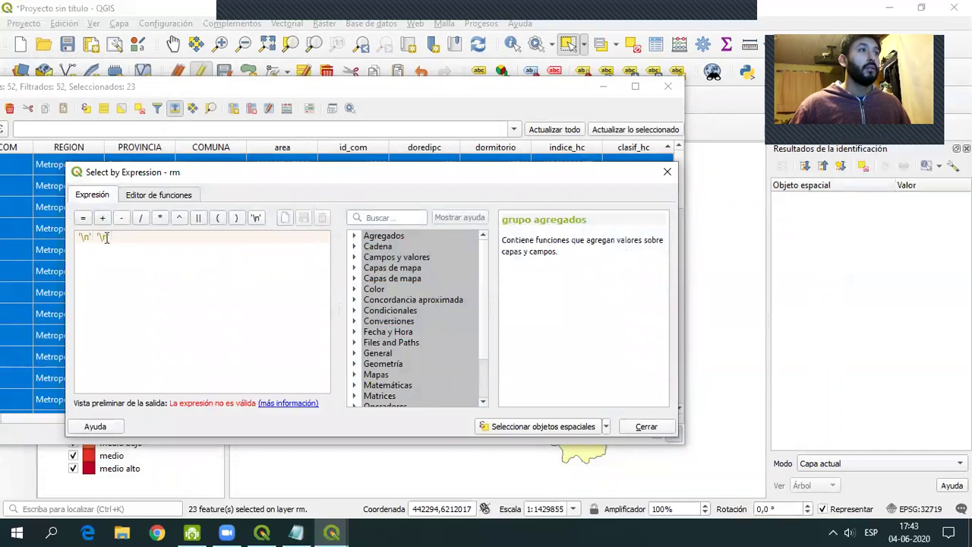
drag(109, 240, 78, 240)
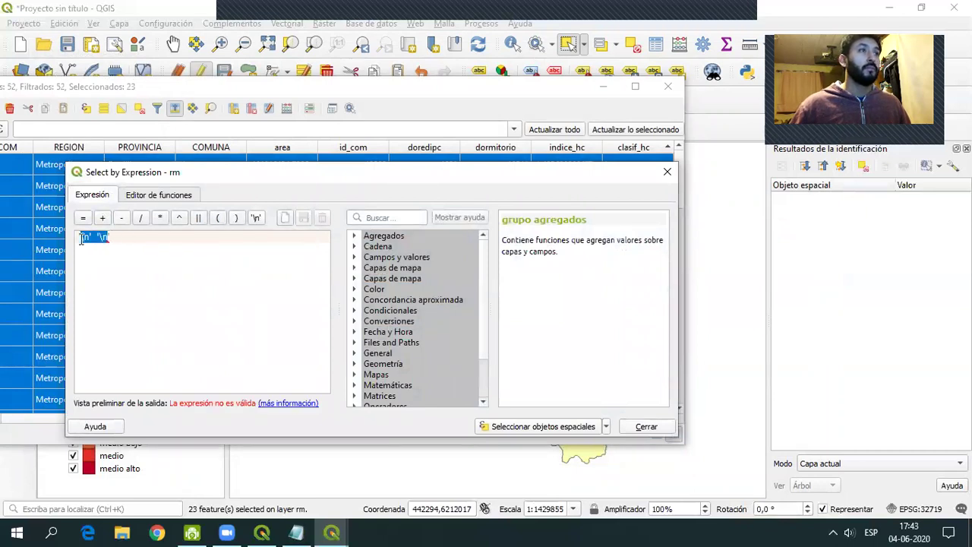
text('')
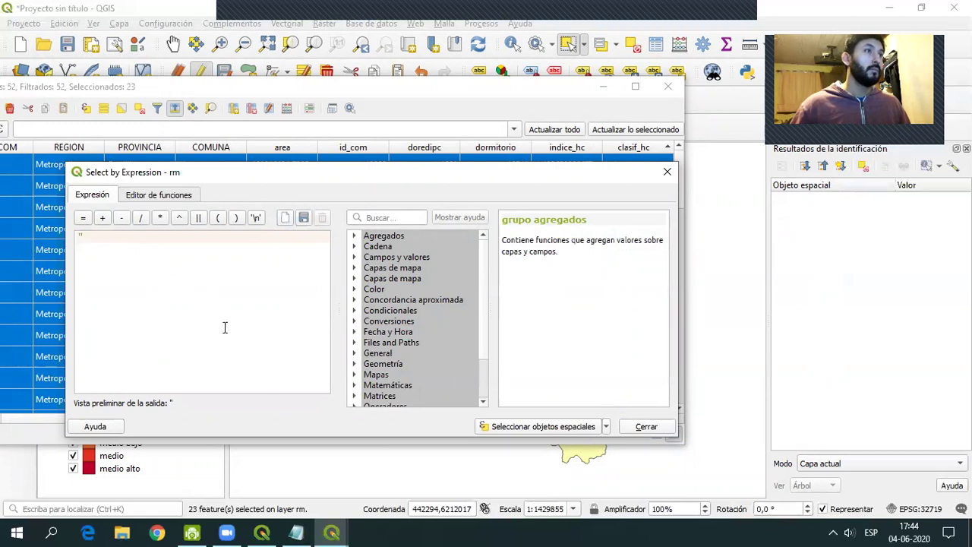
drag(389, 173, 402, 101)
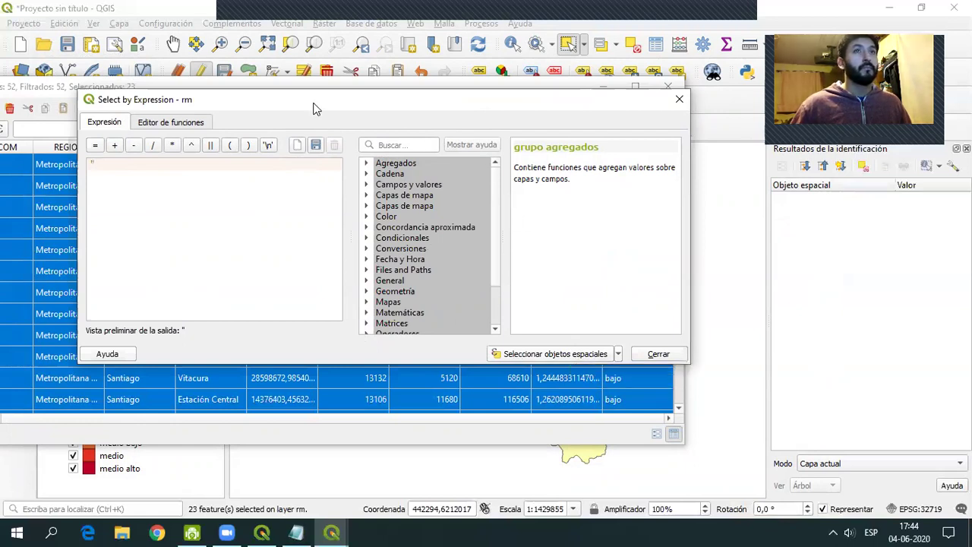
drag(315, 109, 322, 136)
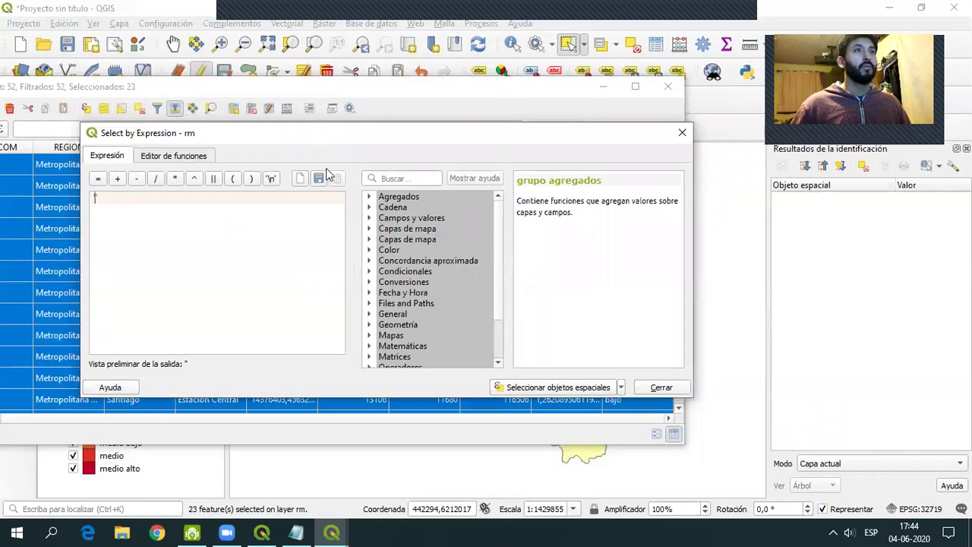
click(681, 132)
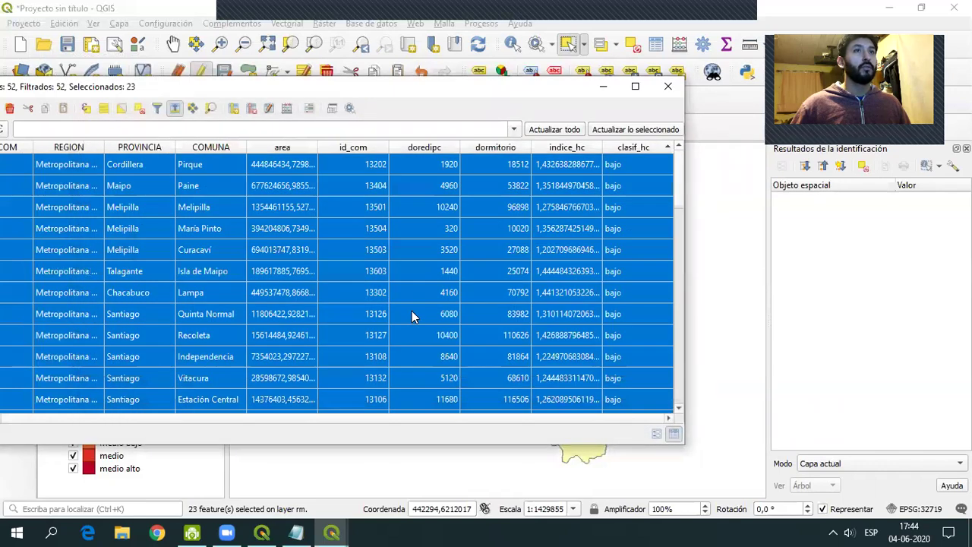
- Try to select the unclassified comunas with the expression "clasif_hc" = '' in a new selection by expression
click(86, 108)
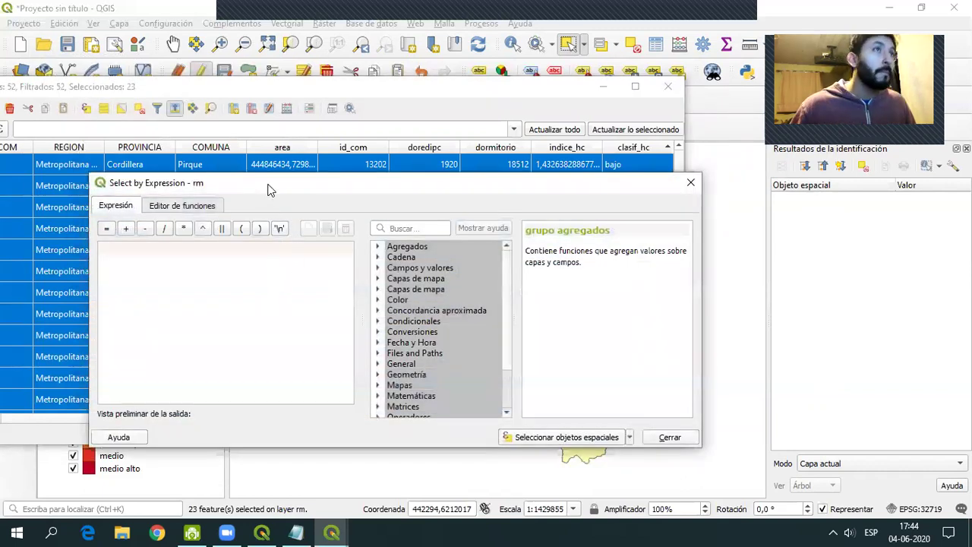
drag(269, 183, 254, 117)
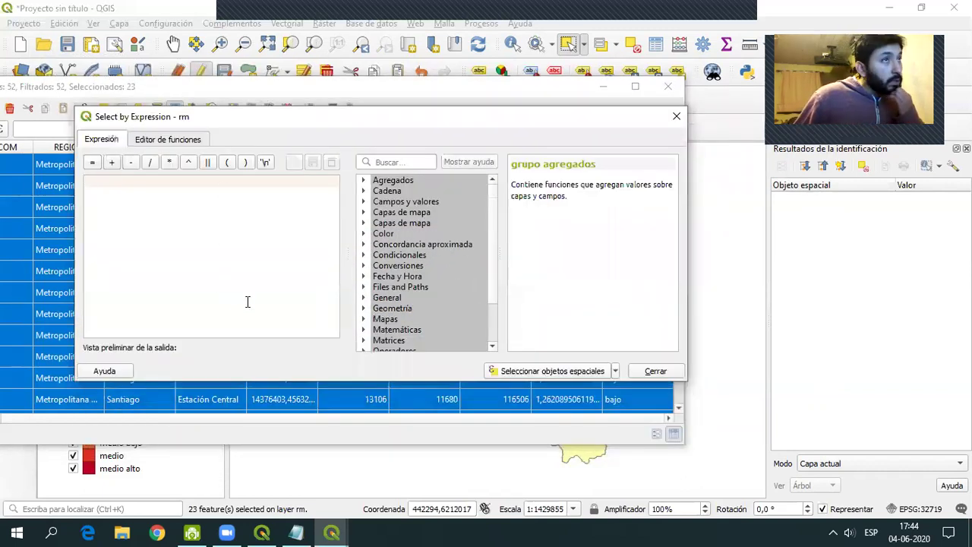
click(368, 202)
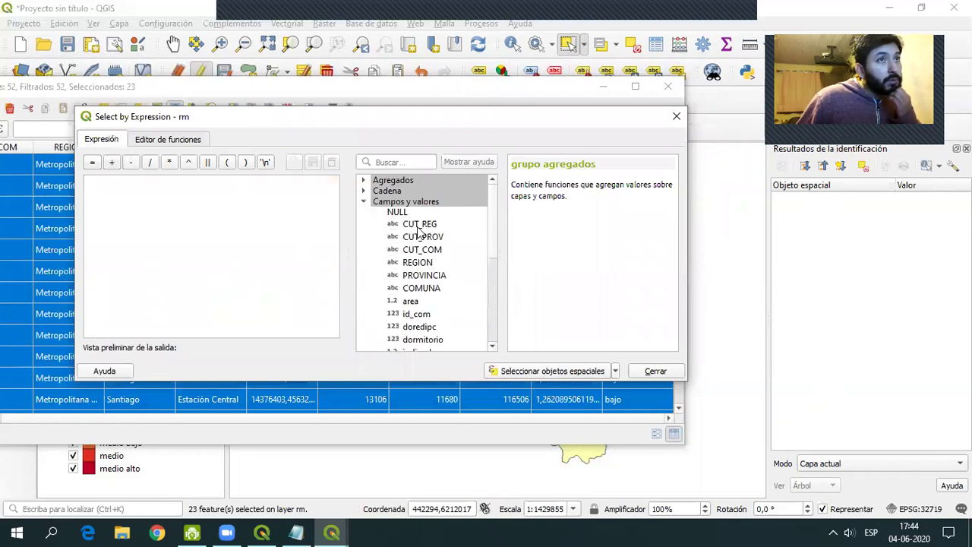
scroll(447, 288, down, 2)
double_click(419, 297)
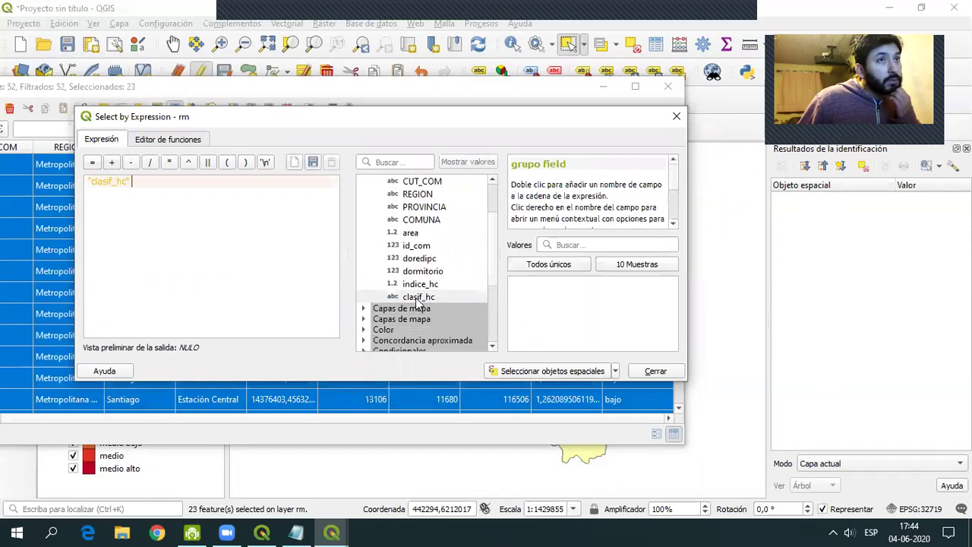
click(92, 161)
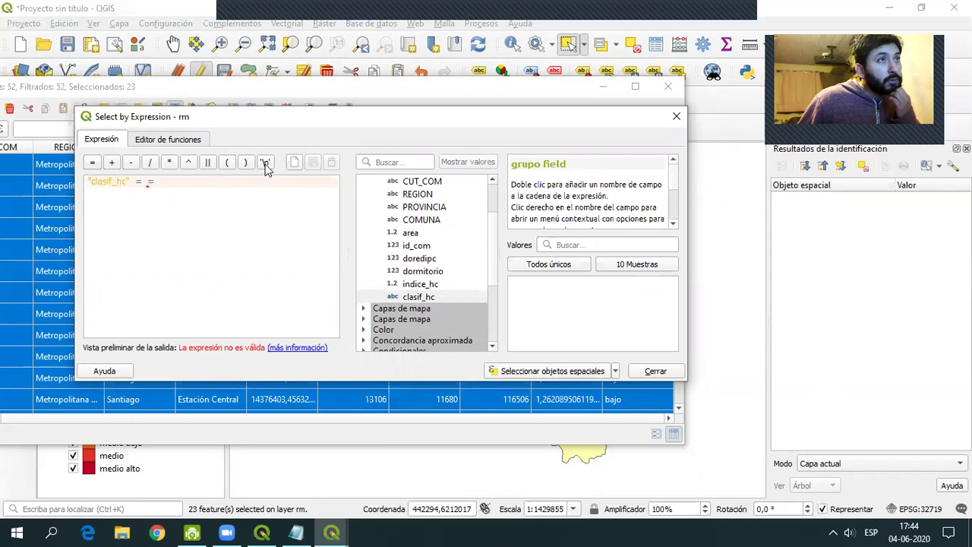
click(145, 183)
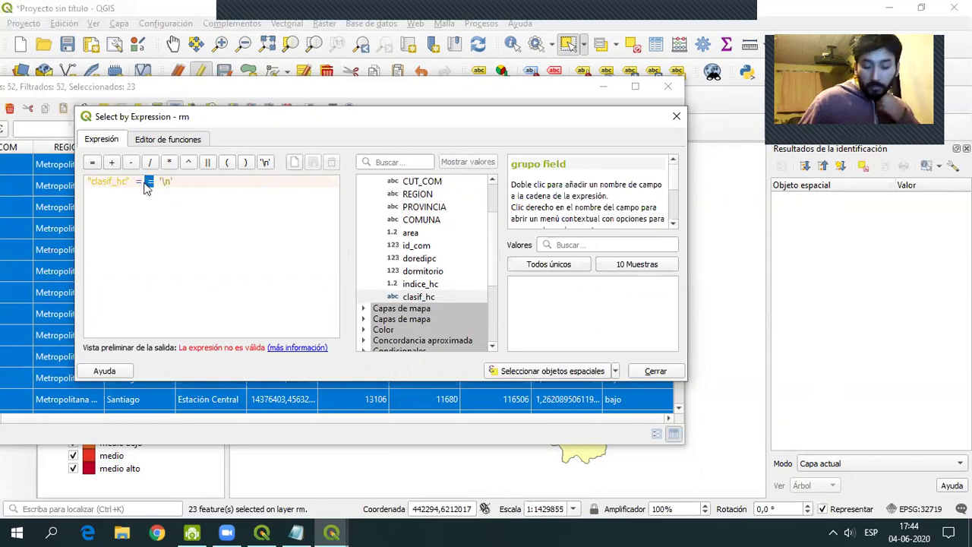
key(Delete)
key(Delete)
drag(163, 183, 151, 194)
key(BackSpace)
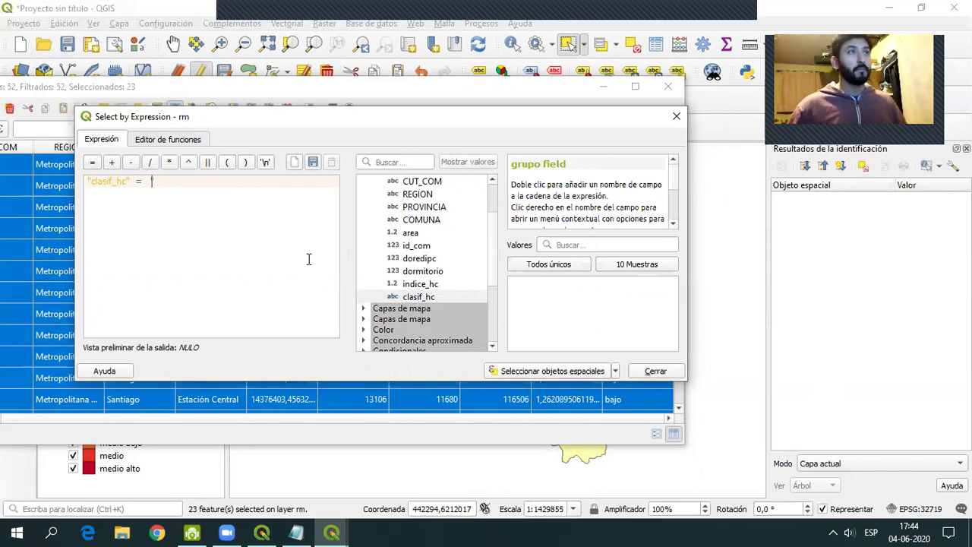
click(559, 371)
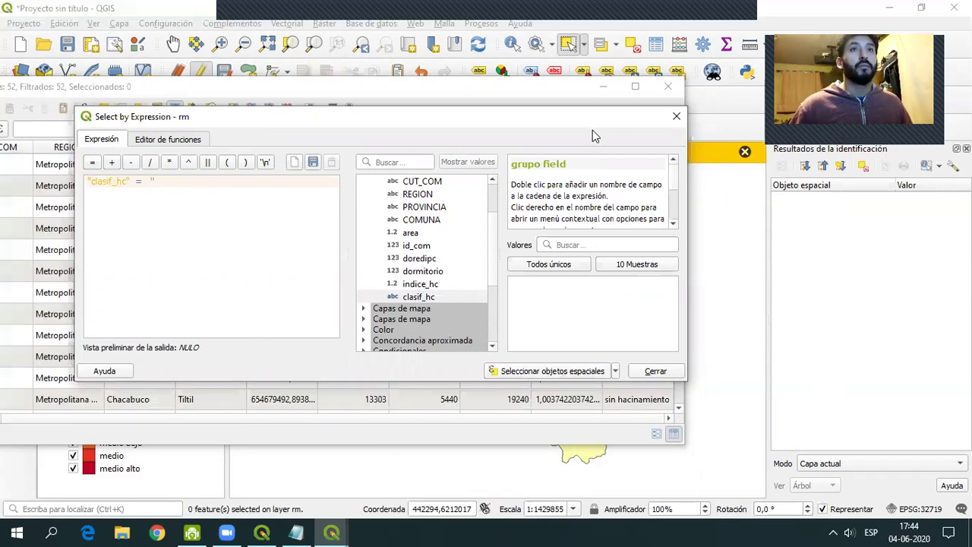
- Try the selection again with a space between the quotes, "clasif_hc" = ' ', and clear the expression
drag(592, 130, 552, 104)
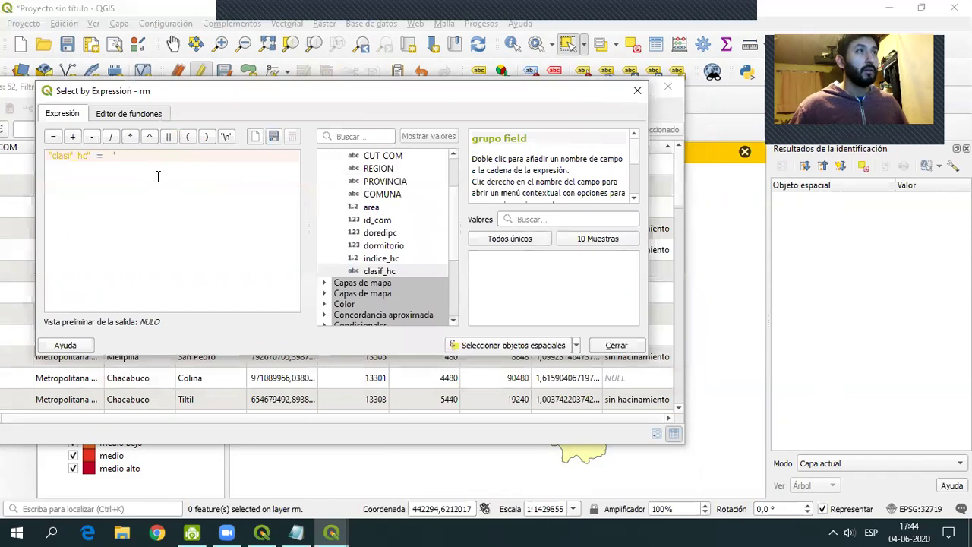
click(505, 344)
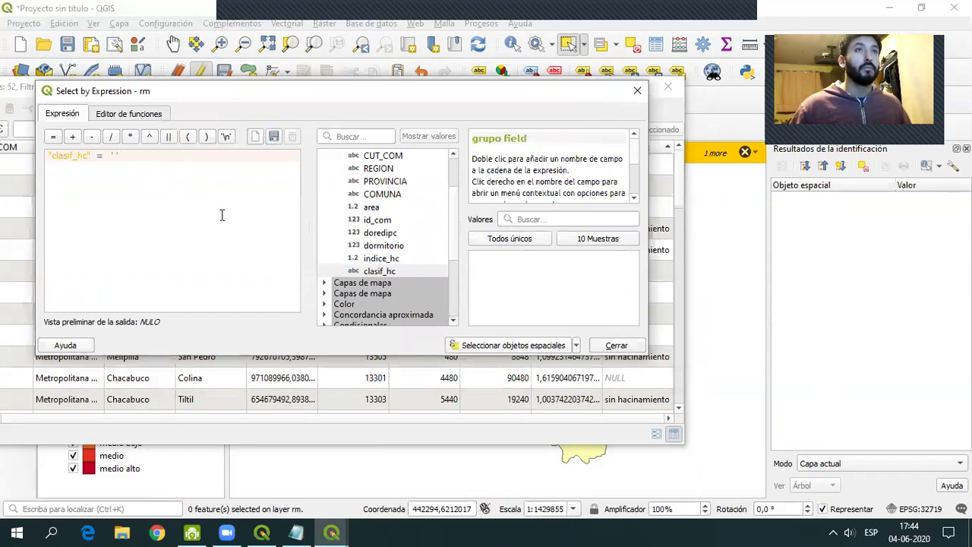
triple_click(155, 157)
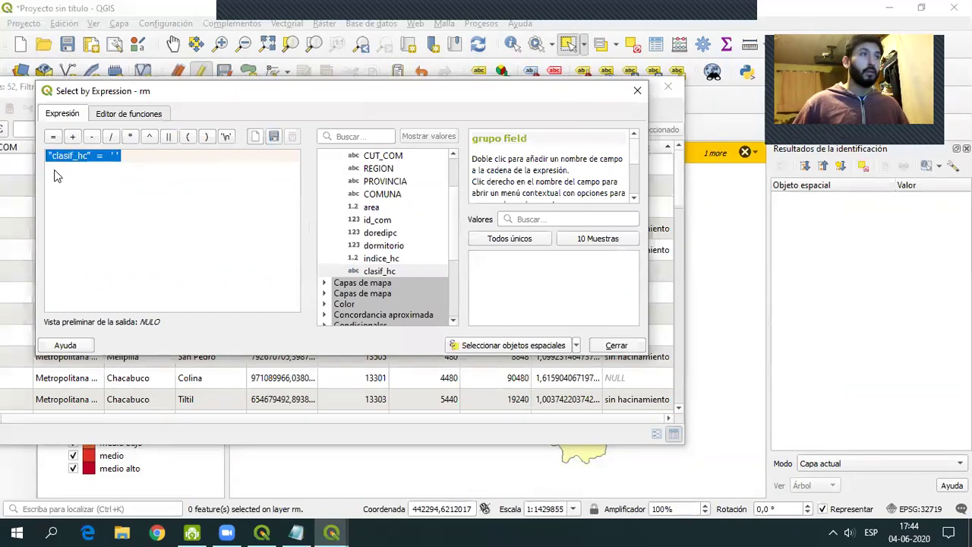
key(Delete)
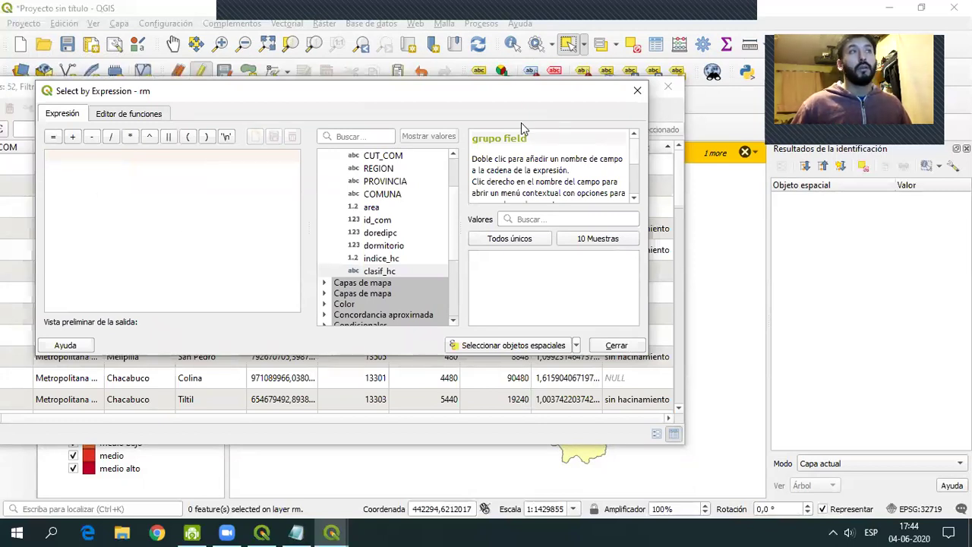
- Try to select the unclassified comunas with "clasif_hc" = NULL, taking NULL from the field's unique values, and clear the expression
drag(521, 91, 525, 119)
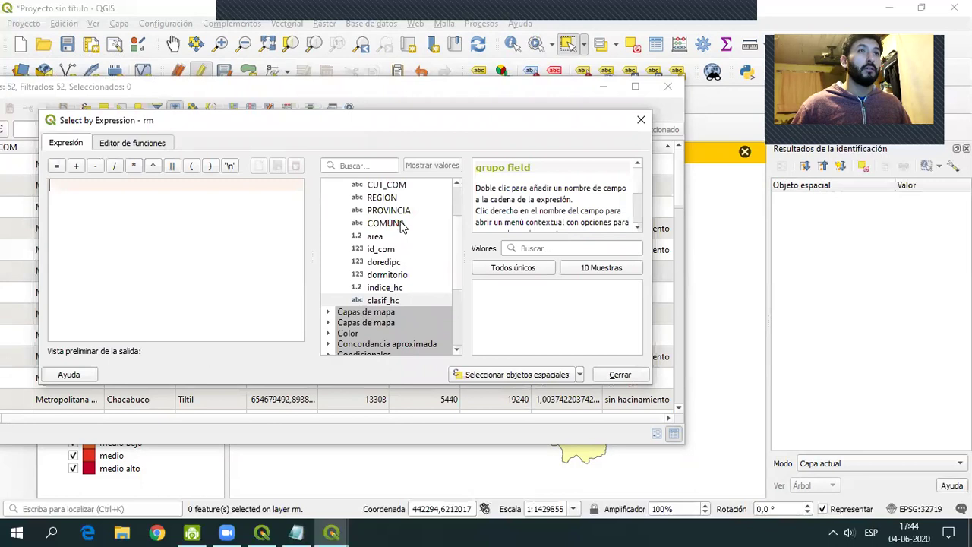
scroll(454, 237, up, 1)
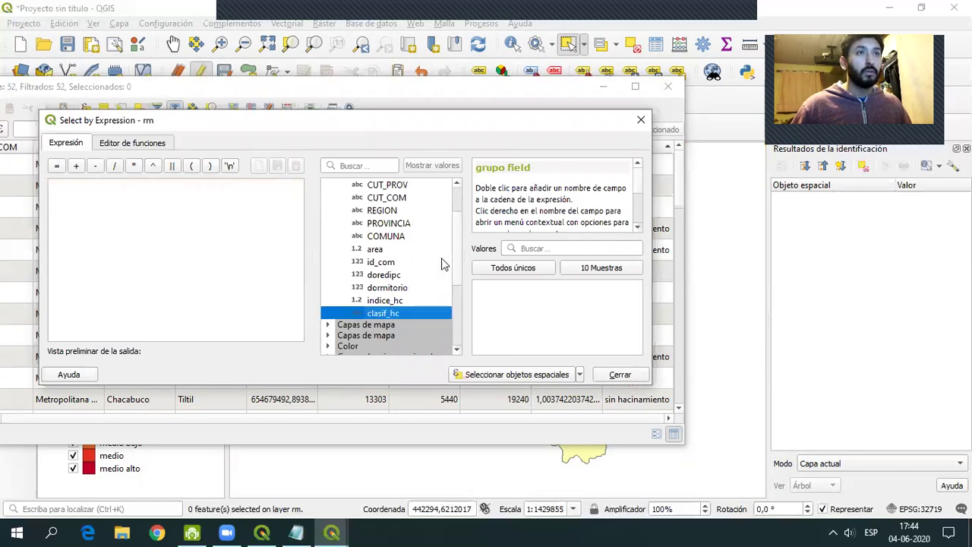
double_click(387, 312)
click(56, 166)
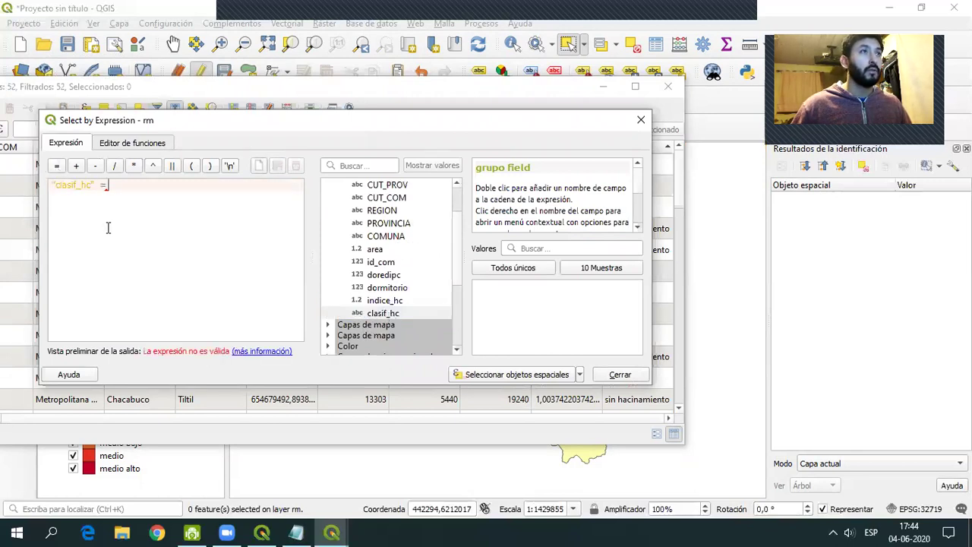
click(519, 272)
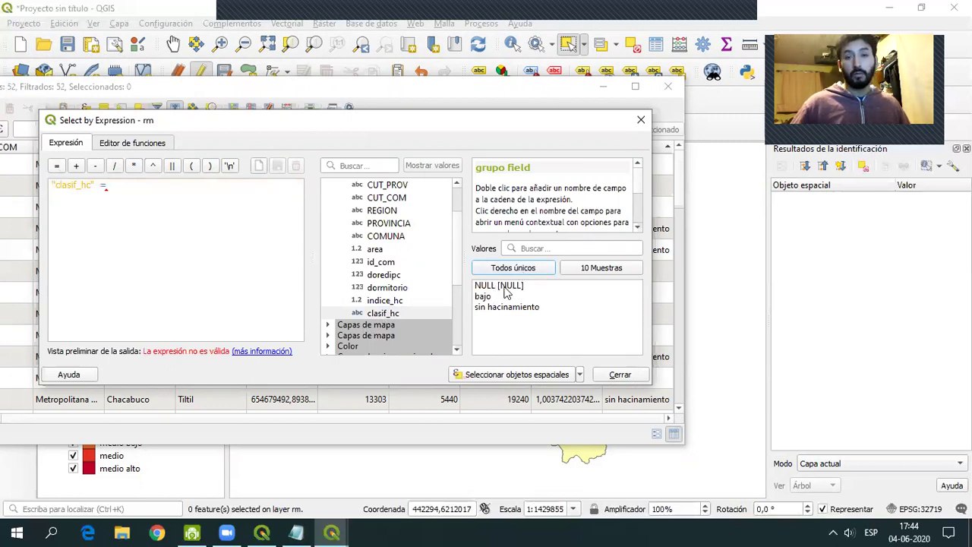
double_click(503, 286)
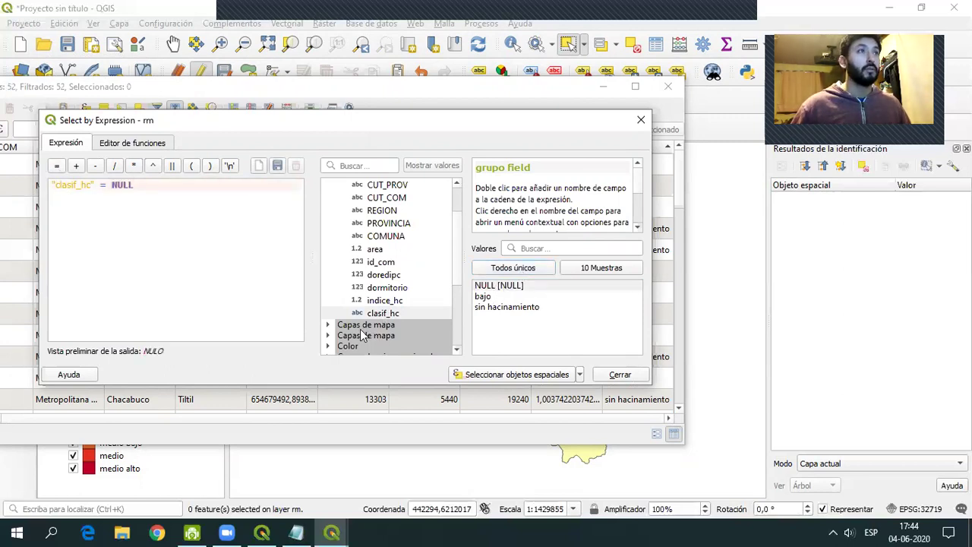
click(544, 380)
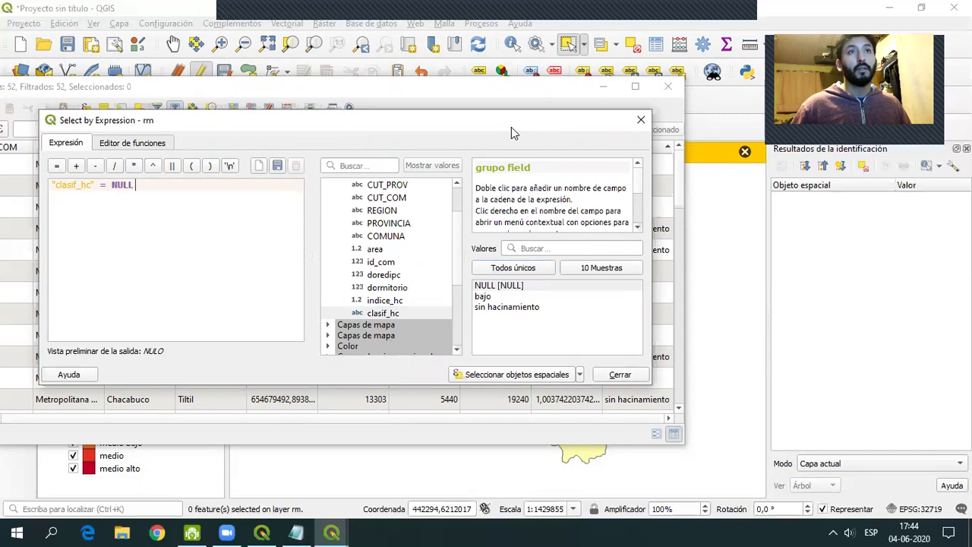
drag(511, 126, 537, 63)
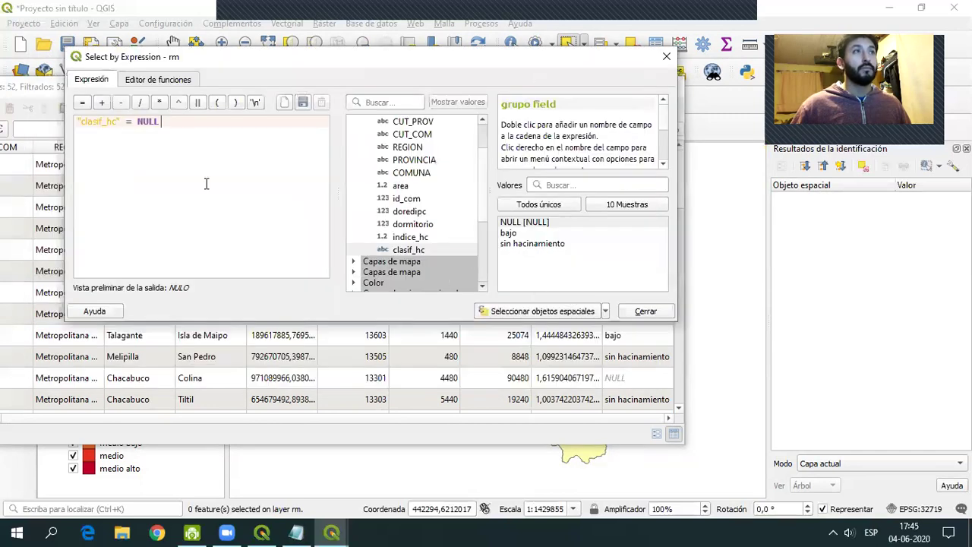
drag(228, 135, 3, 113)
key(Delete)
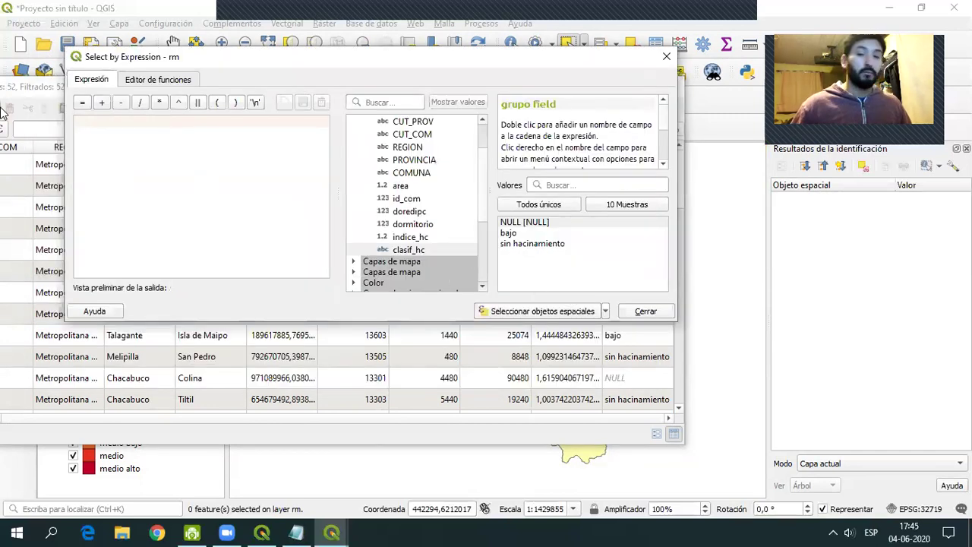
- Select the comunas matching the expression "indice_hc" >=1.5 and close the selection dialog
double_click(419, 236)
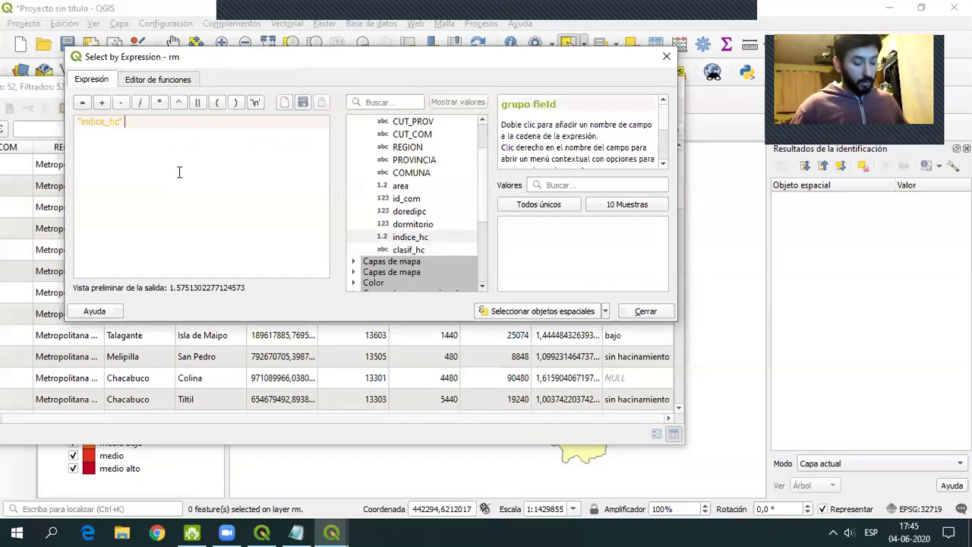
text(<)
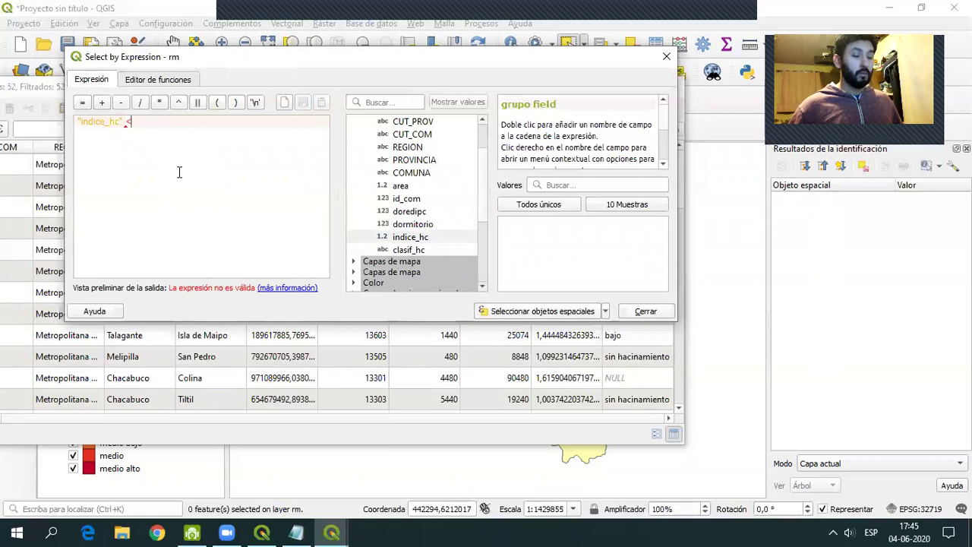
key(BackSpace)
text(>=1.5)
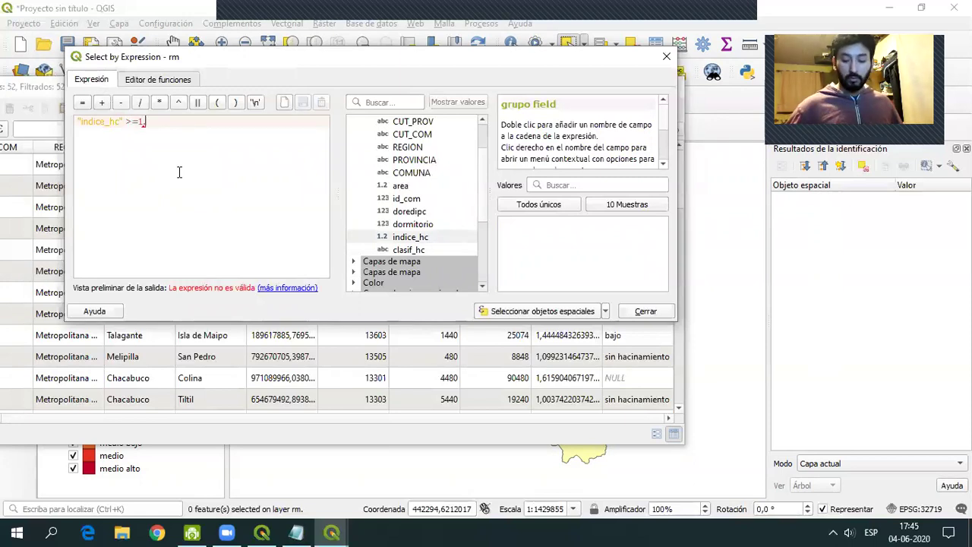
click(493, 310)
click(667, 56)
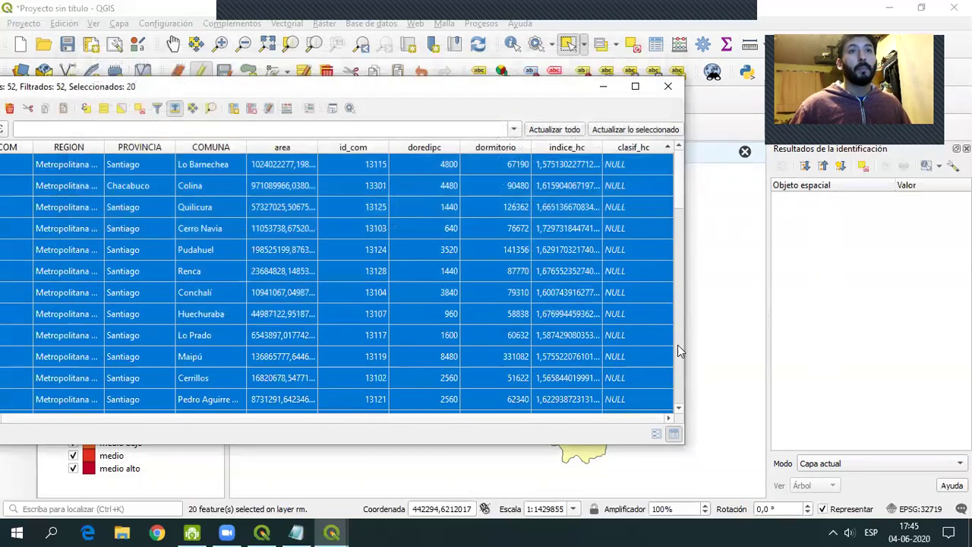
- Update the existing clasif_hc field of the selected comunas to 'medio' with the field calculator
click(679, 361)
drag(679, 324, 650, 410)
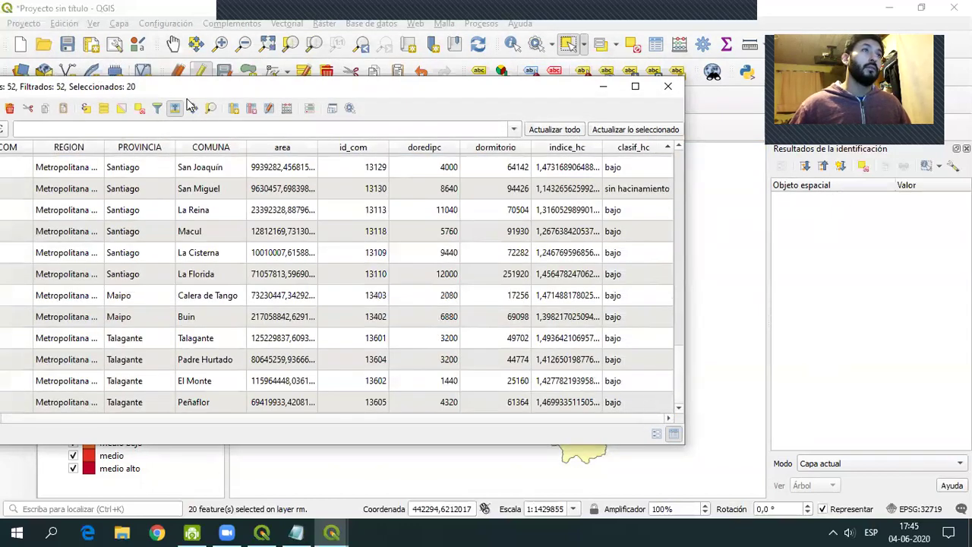
click(286, 108)
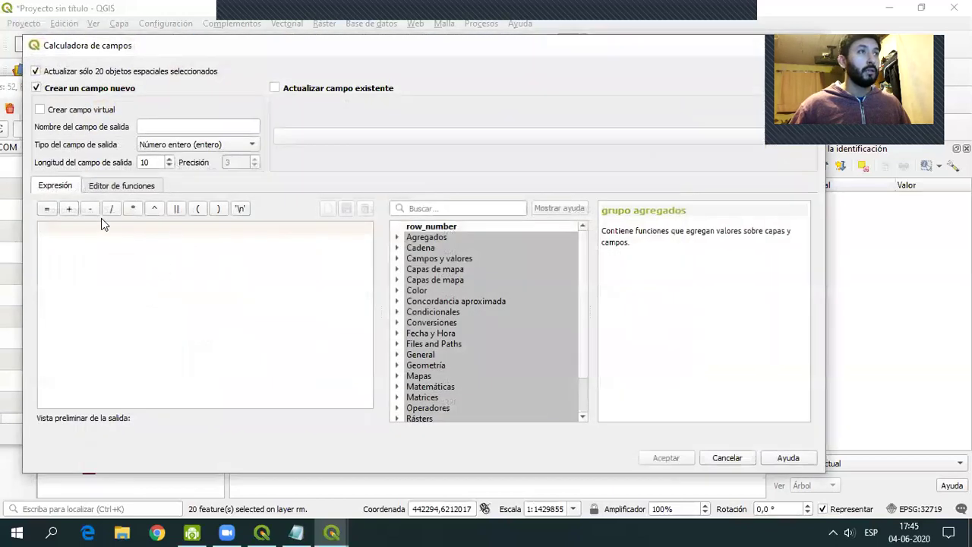
double_click(242, 208)
drag(70, 229, 46, 232)
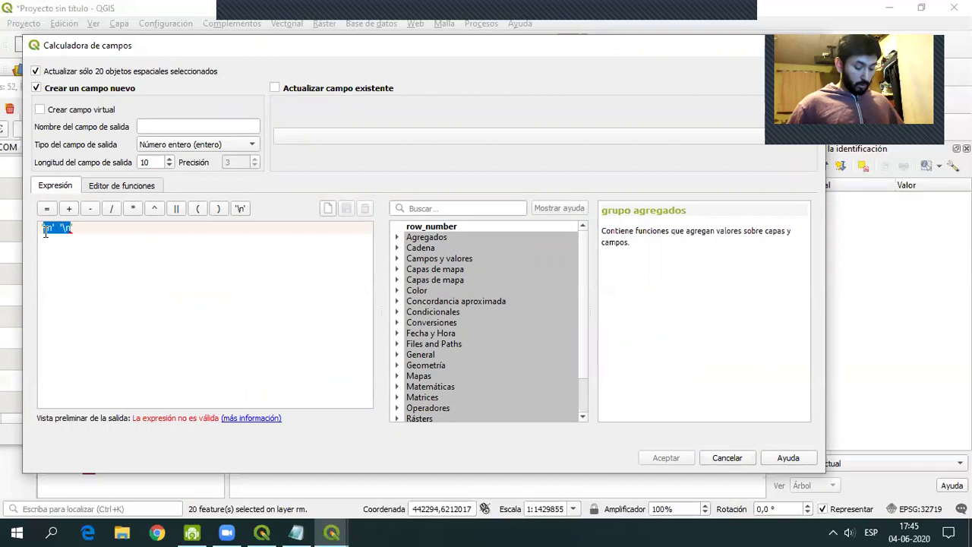
key(BackSpace)
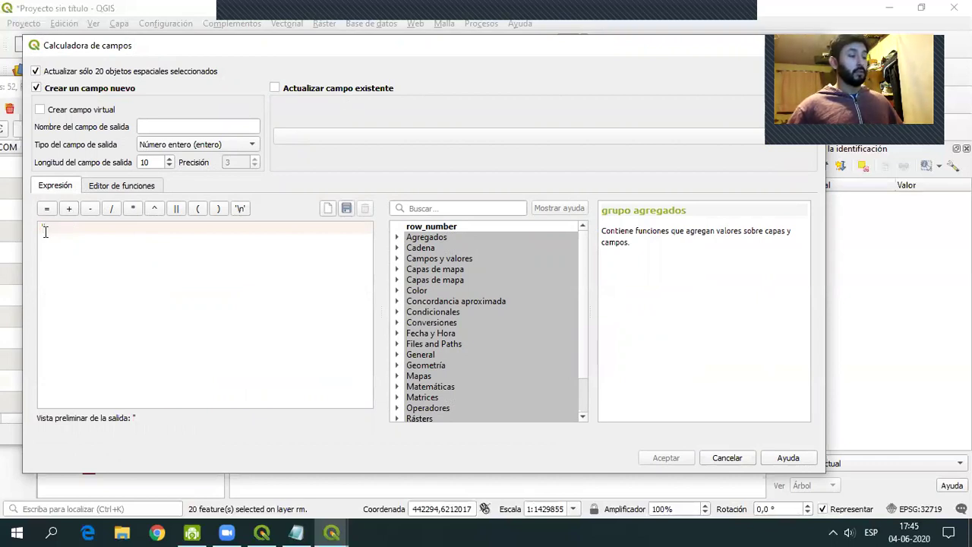
text(medio)
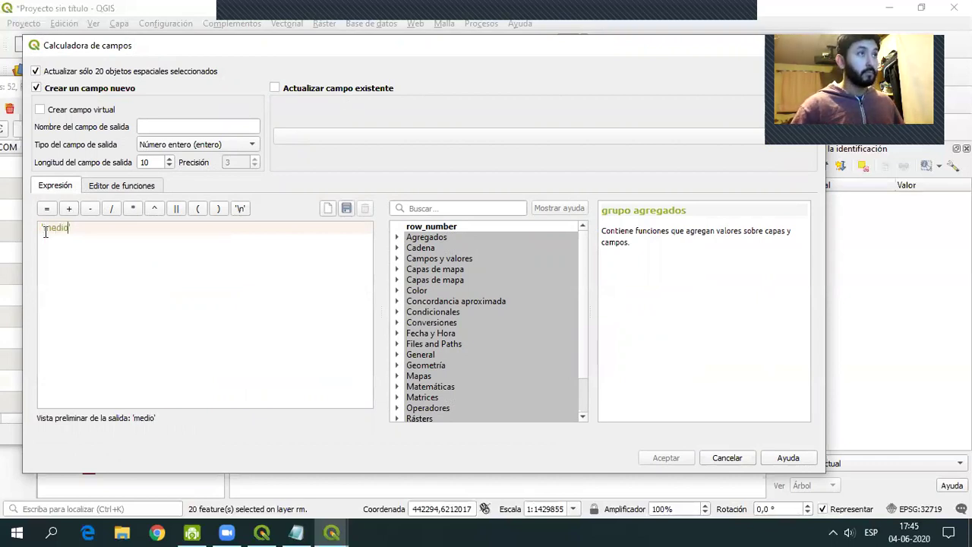
click(338, 88)
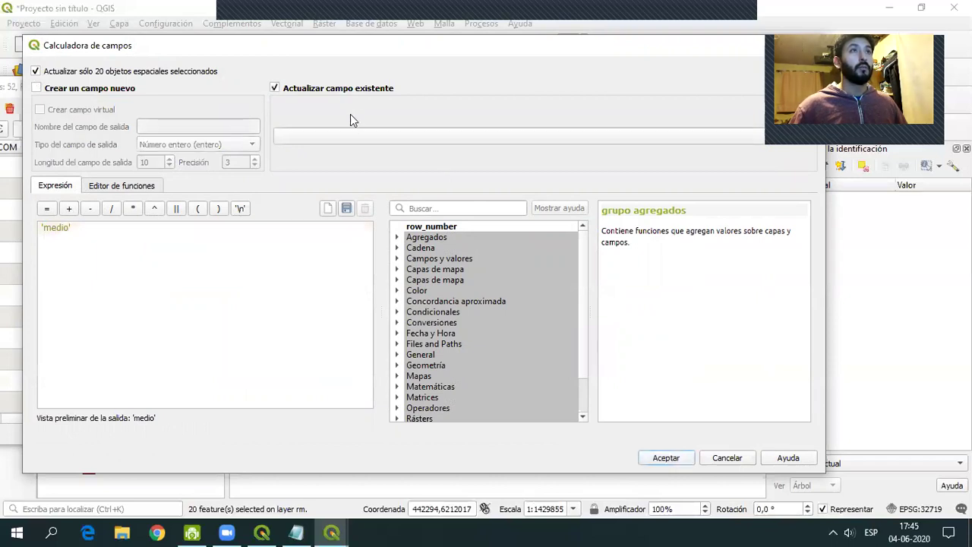
click(347, 136)
click(329, 283)
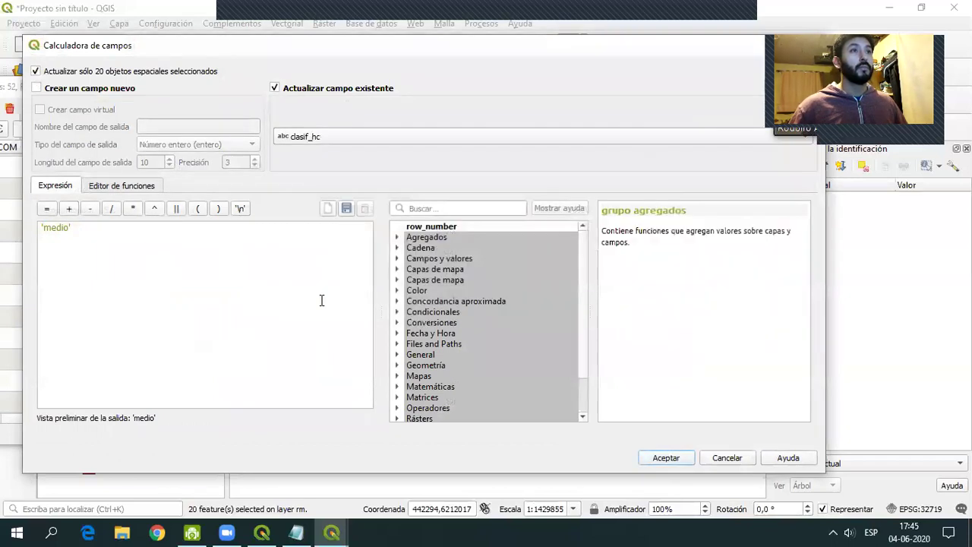
click(681, 455)
- Check the filled clasif_hc values, then clear the comuna selection and close the attribute table
drag(681, 333, 680, 171)
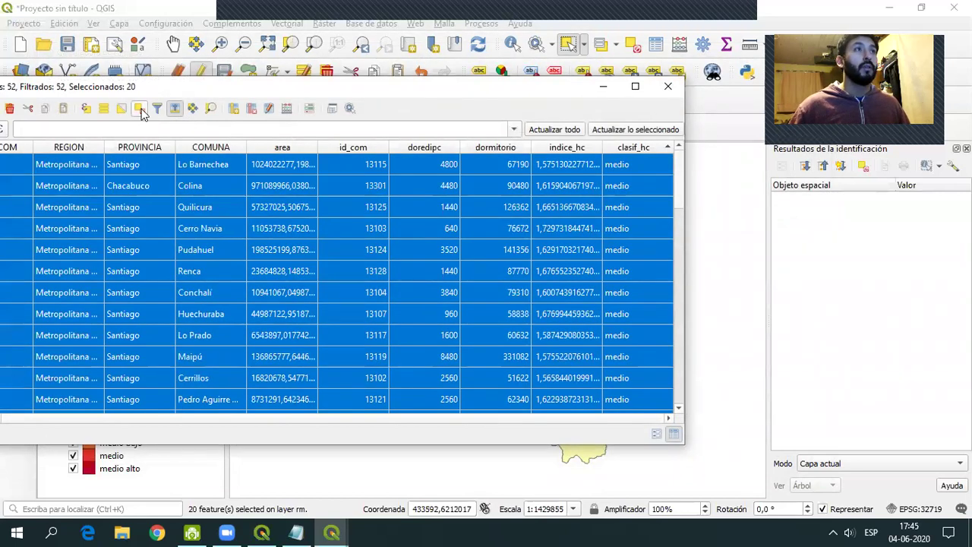
key(ctrl+shift+a)
click(667, 89)
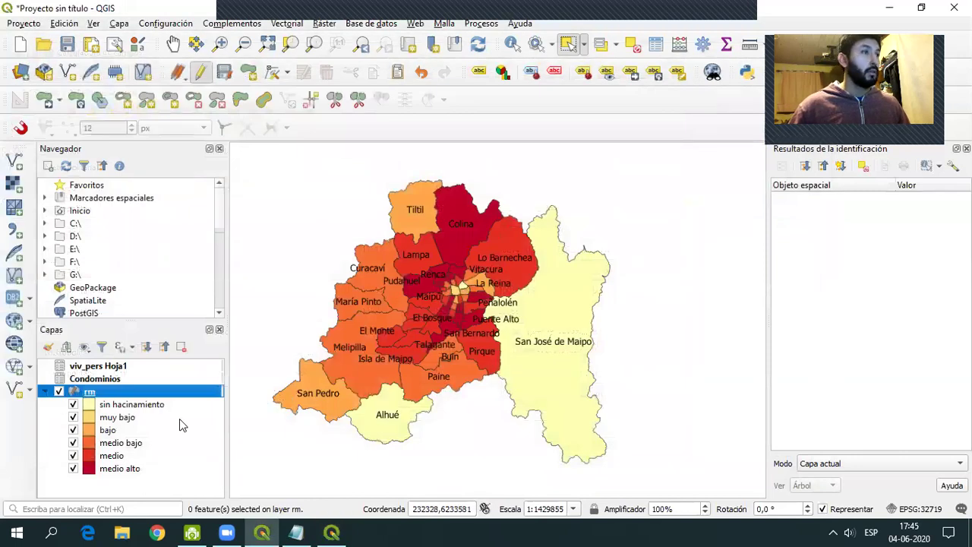
- Copy the rm layer and paste it back into the layer list as a second layer
right_click(85, 394)
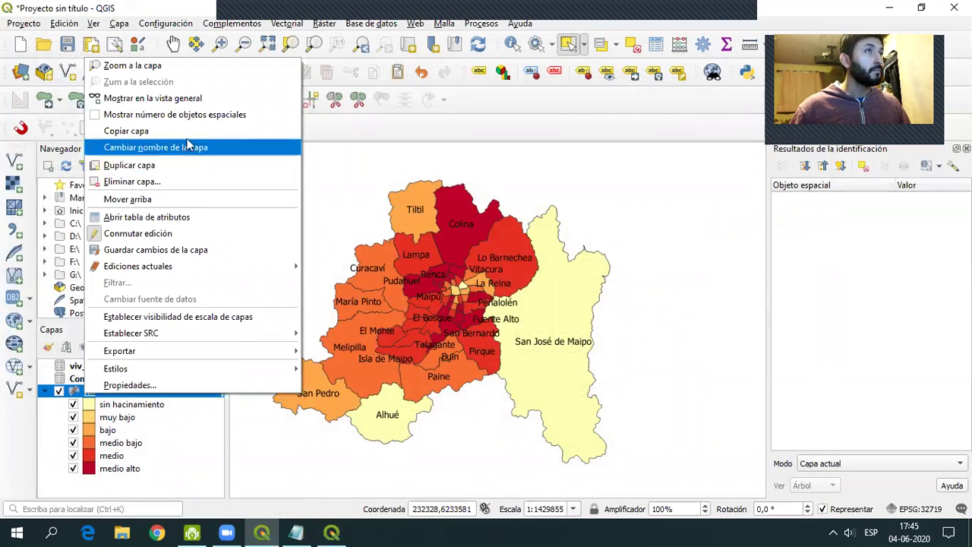
click(242, 147)
click(47, 390)
right_click(101, 430)
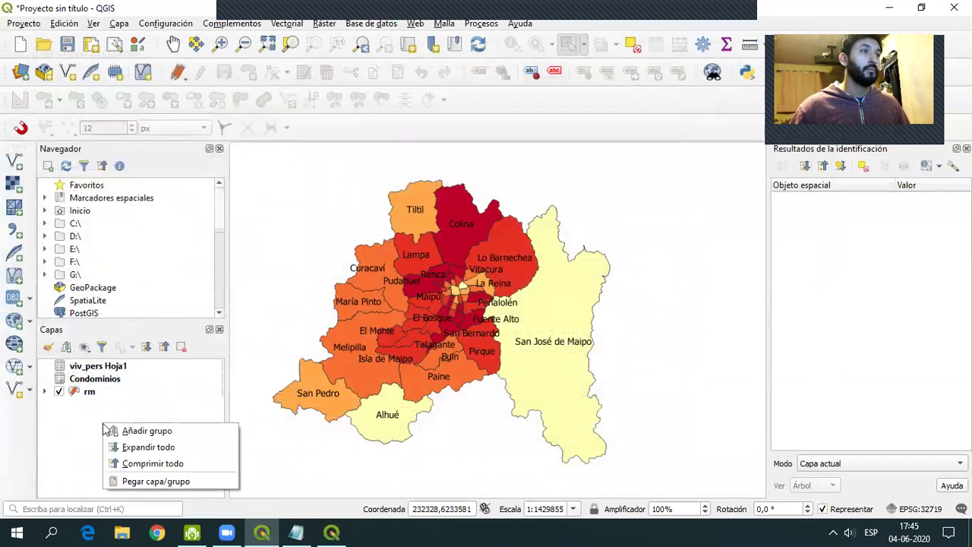
right_click(83, 419)
right_click(81, 416)
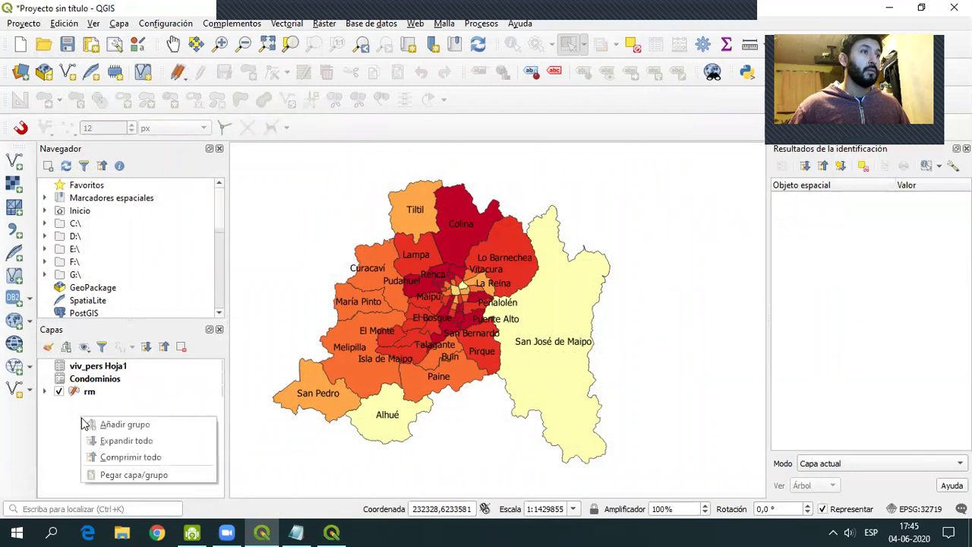
click(125, 471)
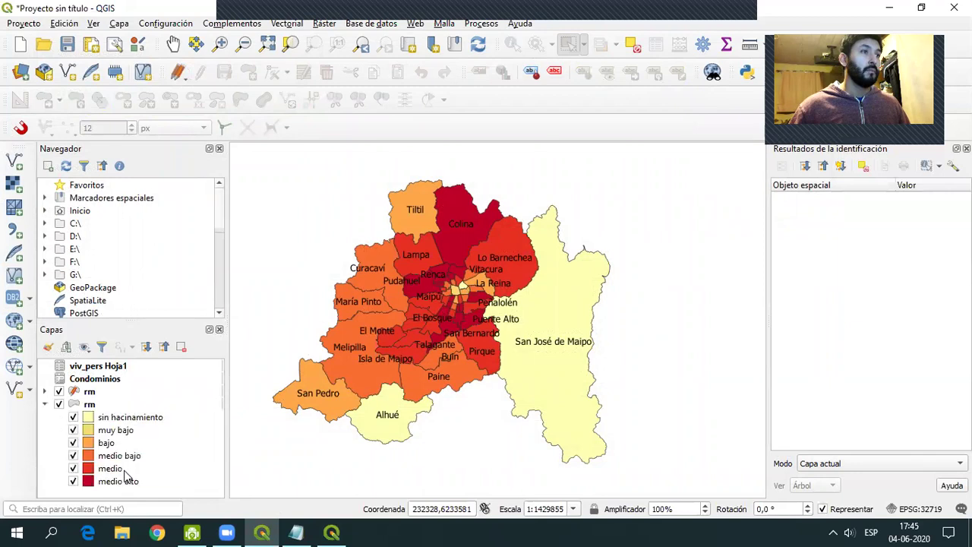
- Hide the original rm layer and collapse its legend, leaving the pasted rm layer turned on
click(45, 391)
scroll(169, 406, down, 1)
scroll(85, 414, up, 1)
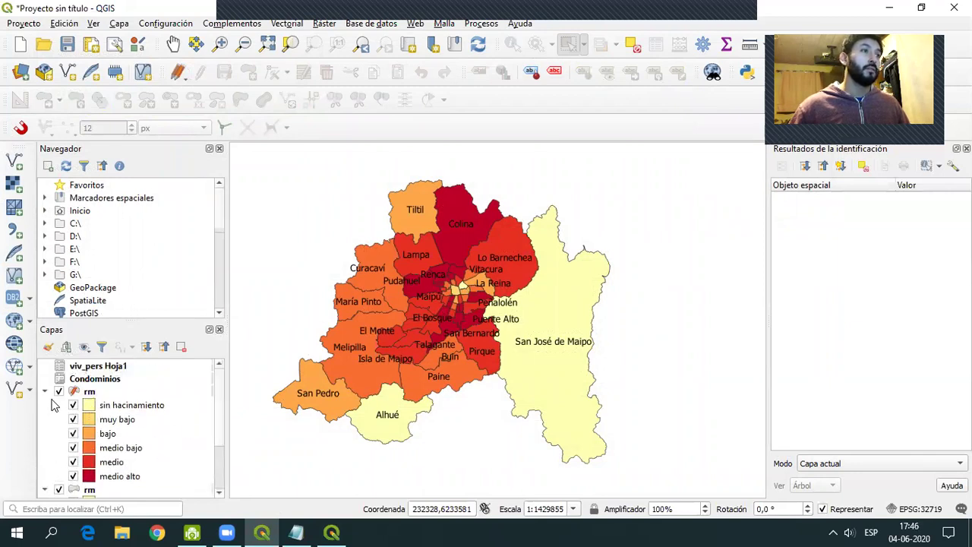
click(58, 391)
click(45, 391)
click(58, 404)
click(59, 403)
- Examine the fields available for the graduated symbology of the pasted rm layer and close its properties
click(87, 404)
right_click(88, 404)
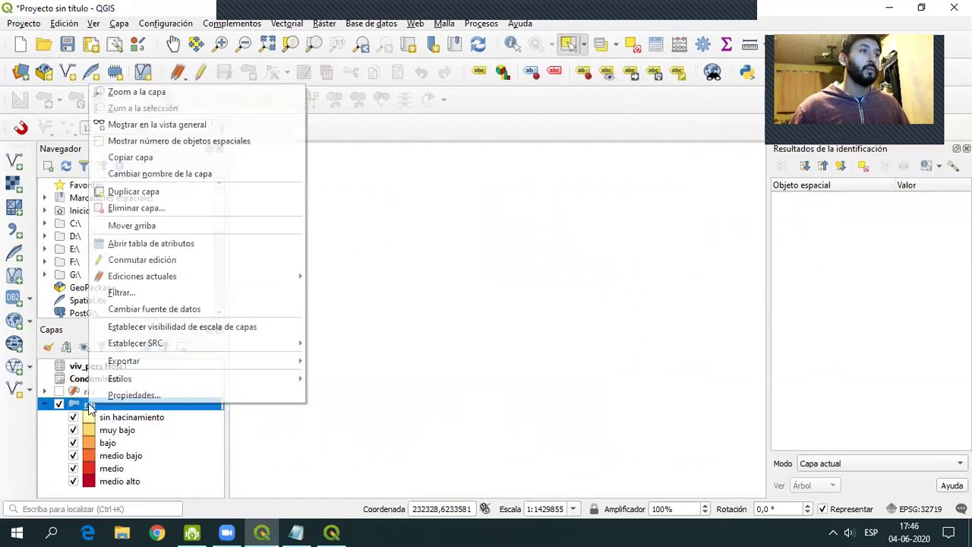
click(159, 394)
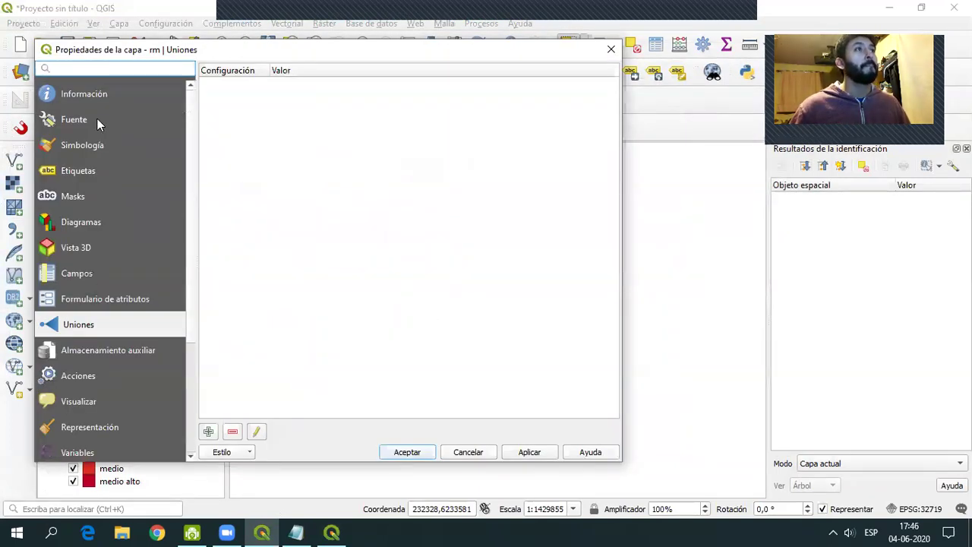
click(78, 146)
click(590, 93)
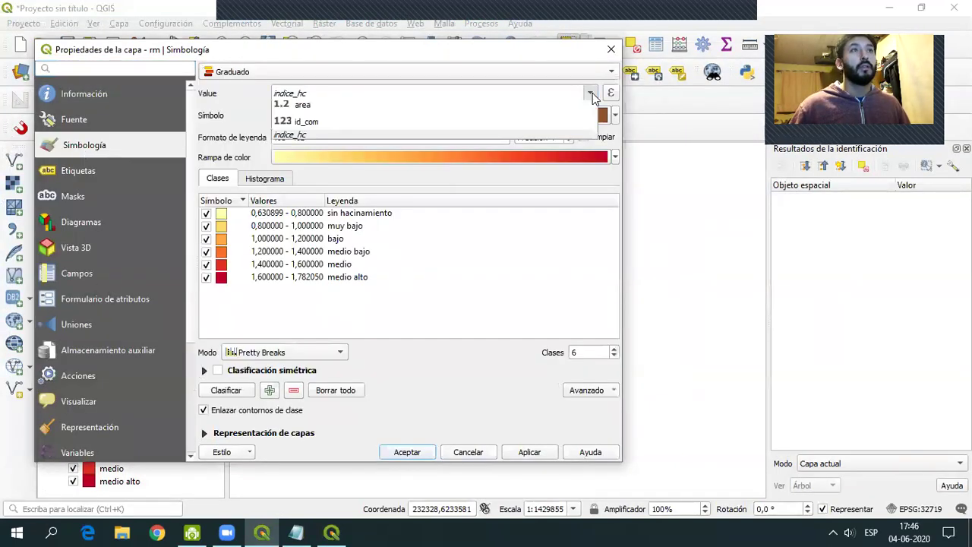
click(545, 57)
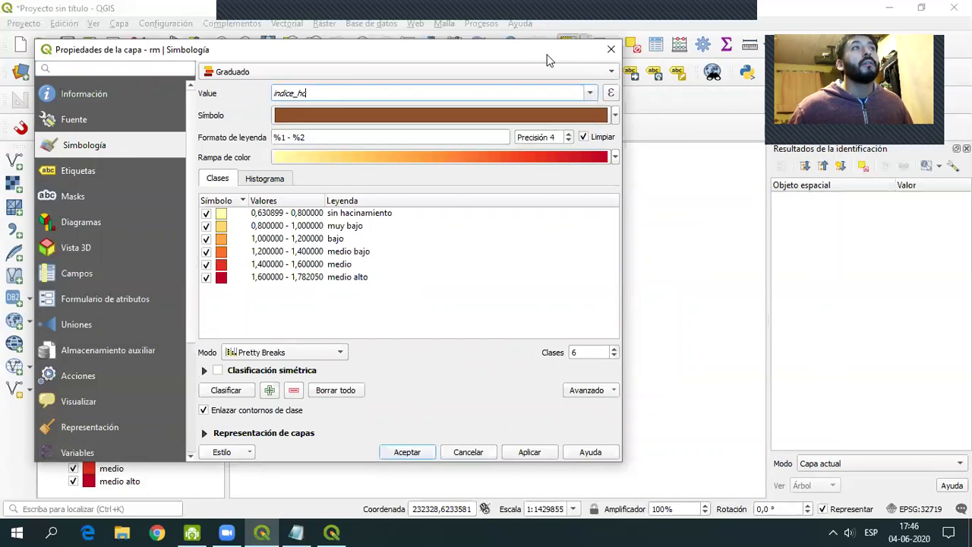
drag(549, 60, 595, 107)
key(Return)
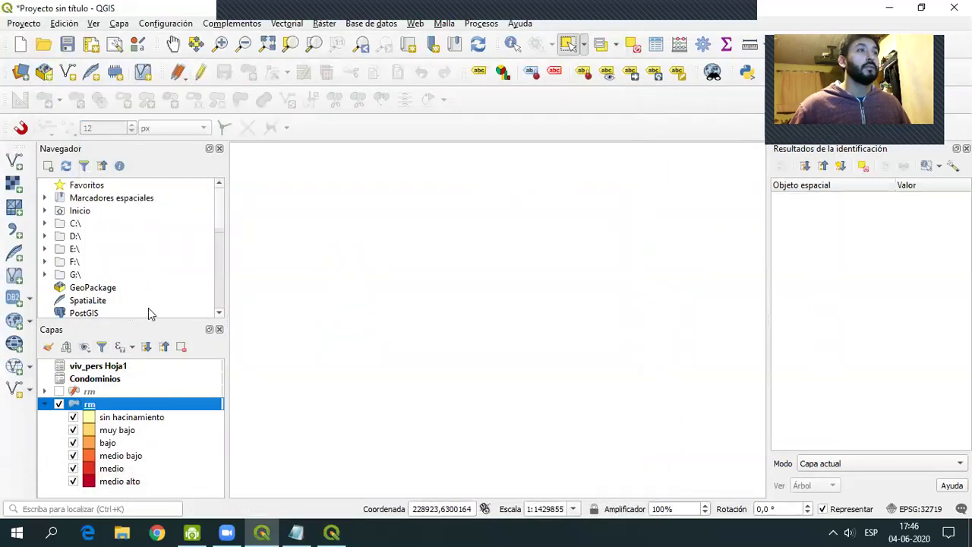
- Turn the original rm layer back on and expand its legend
click(96, 379)
click(90, 391)
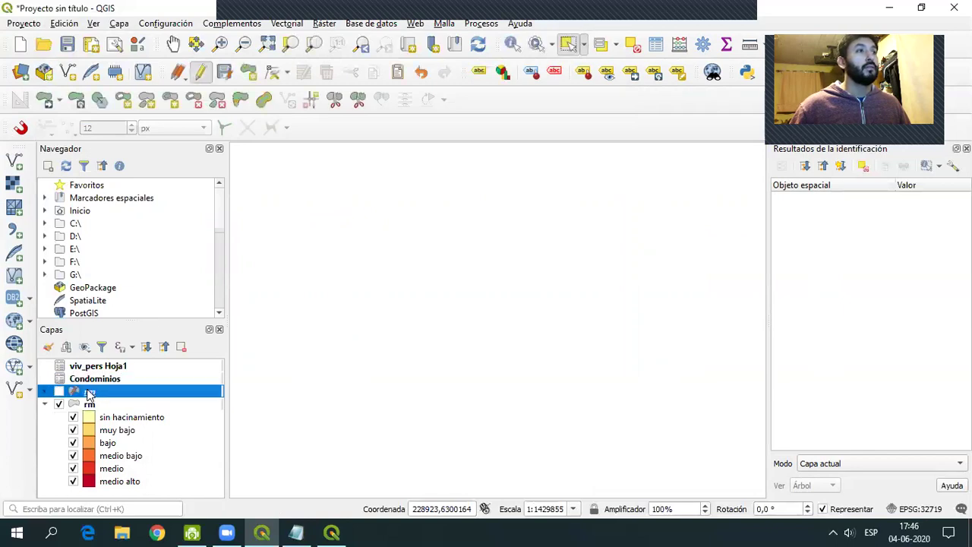
click(44, 391)
click(59, 391)
- End the editing session of the original rm layer from its attribute table, saving the changes, and close the table
right_click(91, 390)
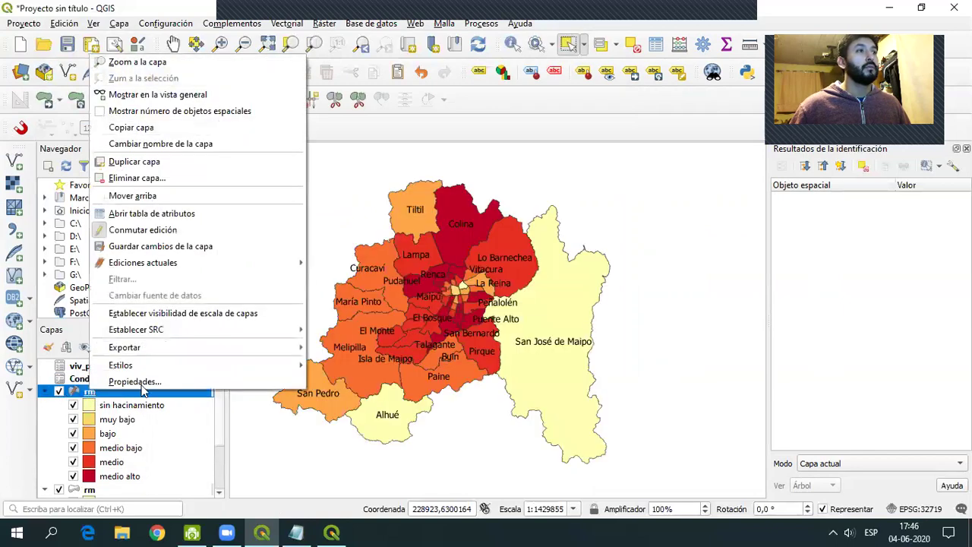
click(158, 216)
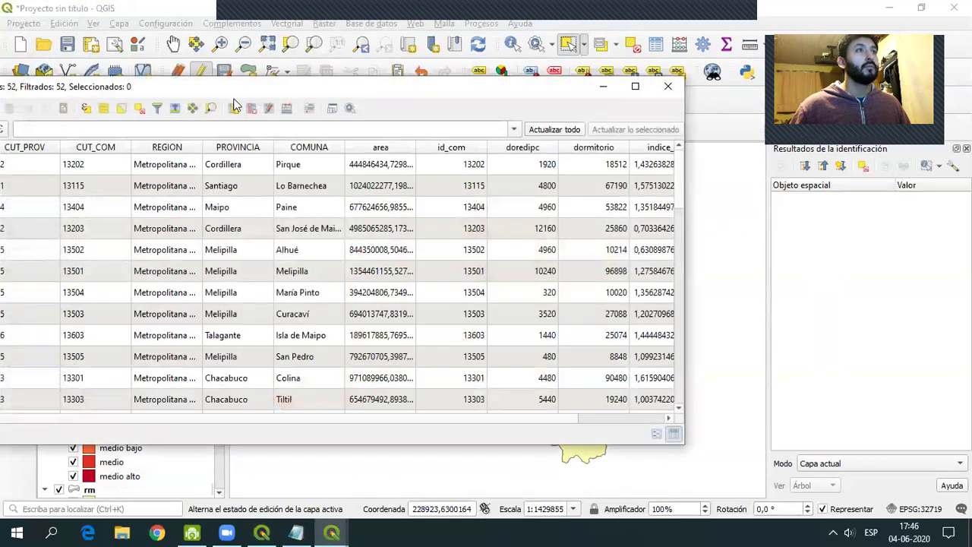
drag(240, 89, 417, 96)
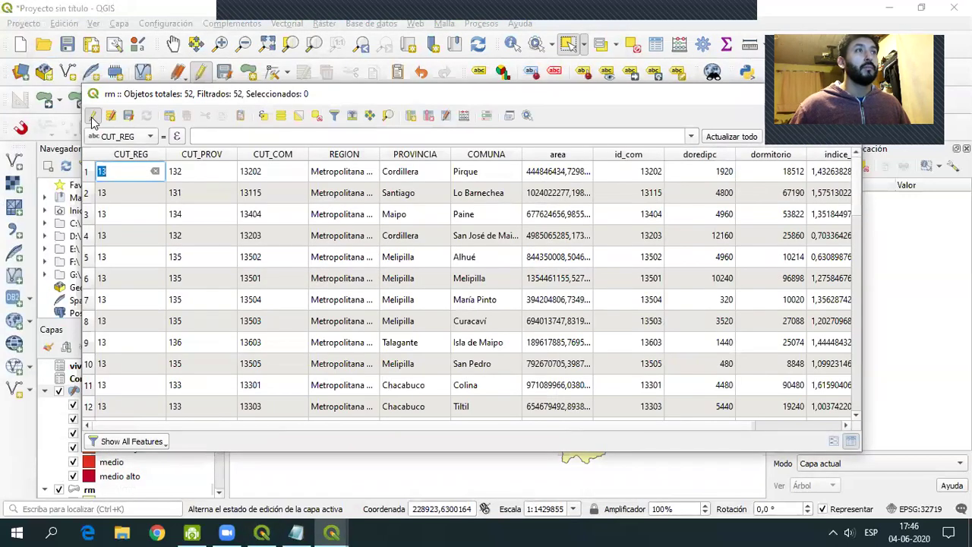
click(92, 118)
click(434, 275)
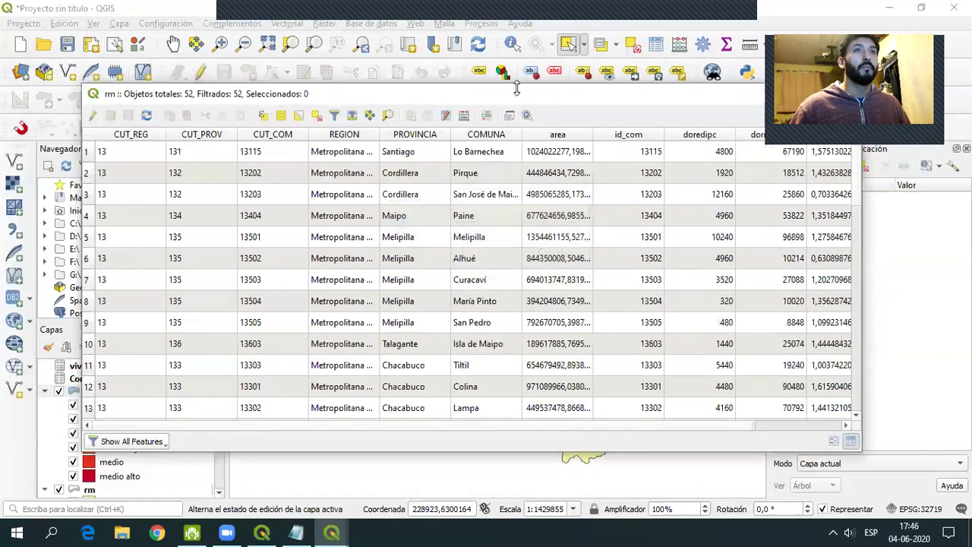
drag(516, 91, 343, 99)
click(681, 102)
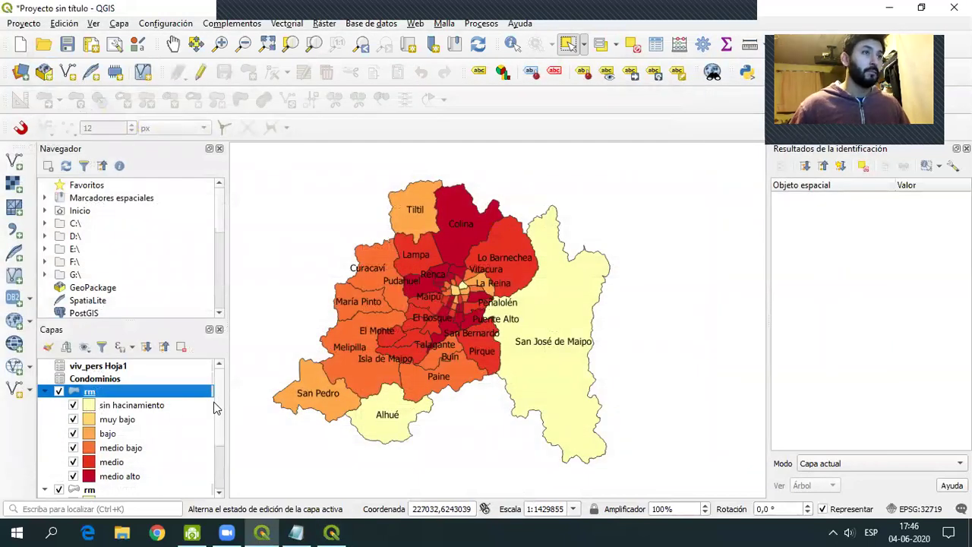
- Hide the original rm layer and examine which fields the pasted rm layer's attribute table contains
scroll(215, 413, down, 3)
scroll(86, 429, up, 2)
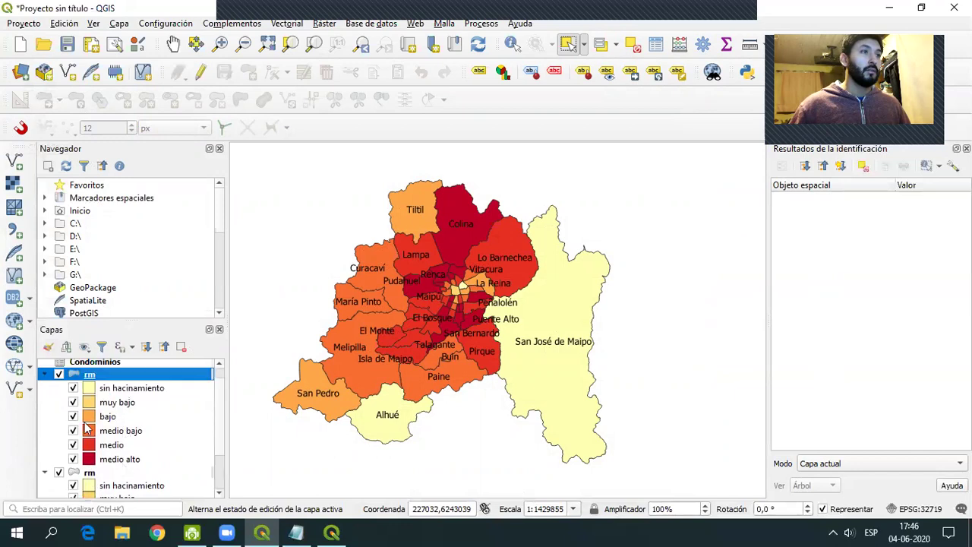
click(59, 374)
click(44, 376)
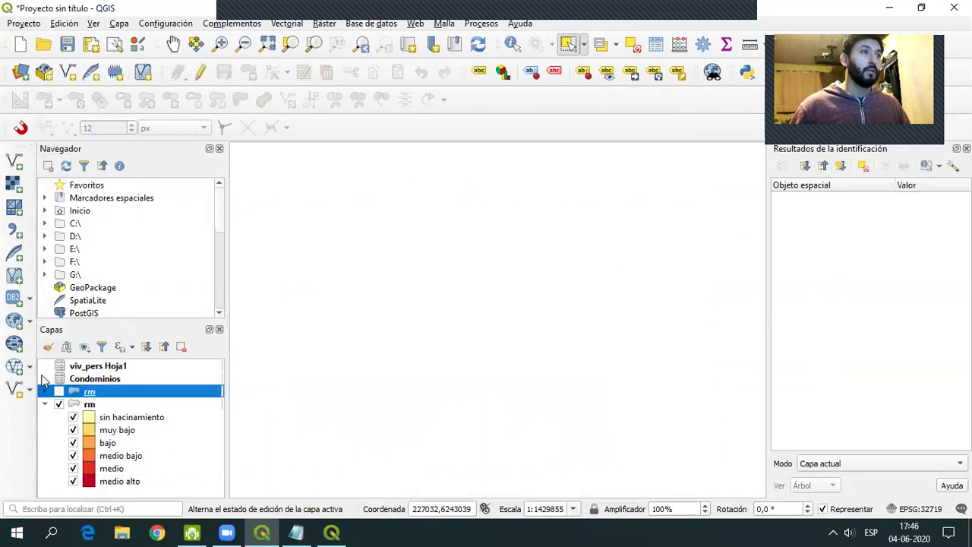
click(90, 405)
right_click(96, 411)
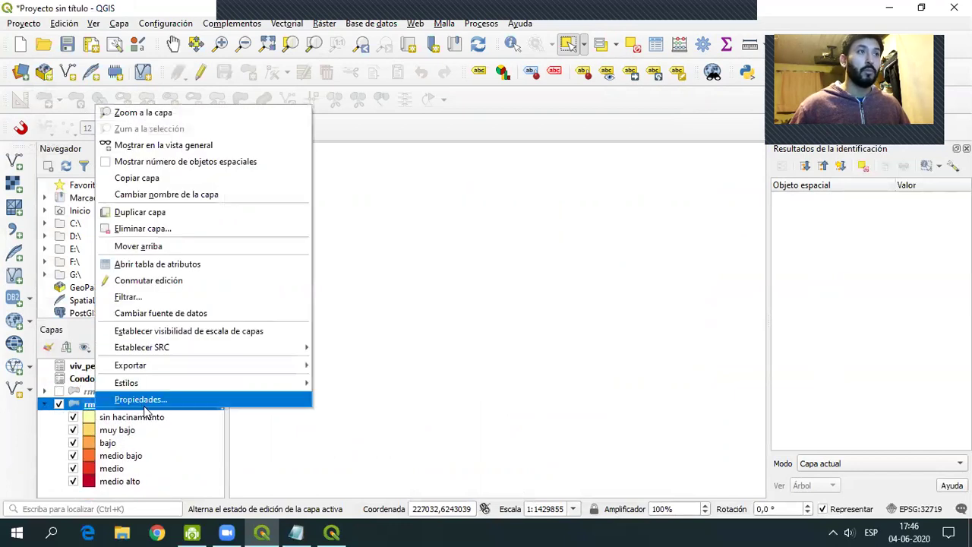
click(178, 268)
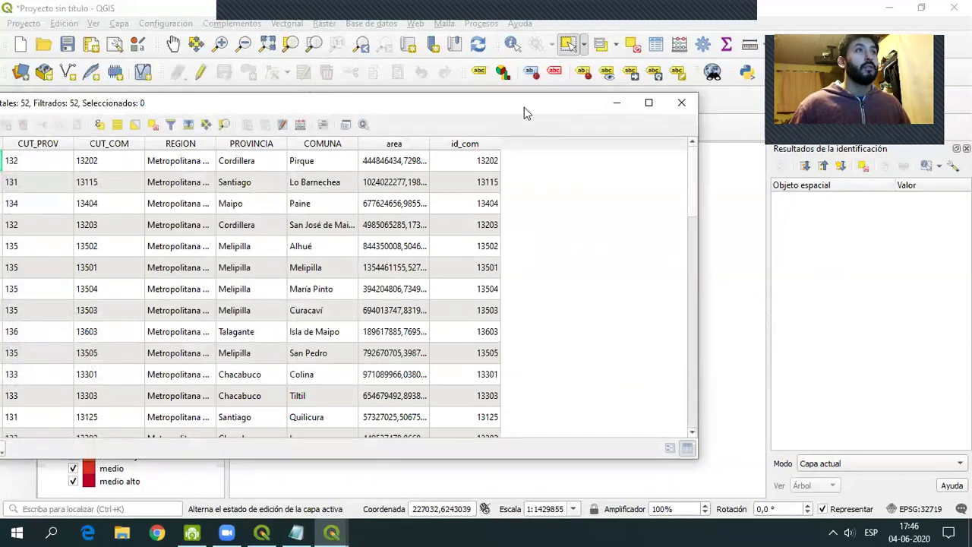
drag(524, 107, 577, 117)
click(734, 113)
- Remove the pasted rm layer from the project and turn the original rm layer on
right_click(93, 406)
click(154, 225)
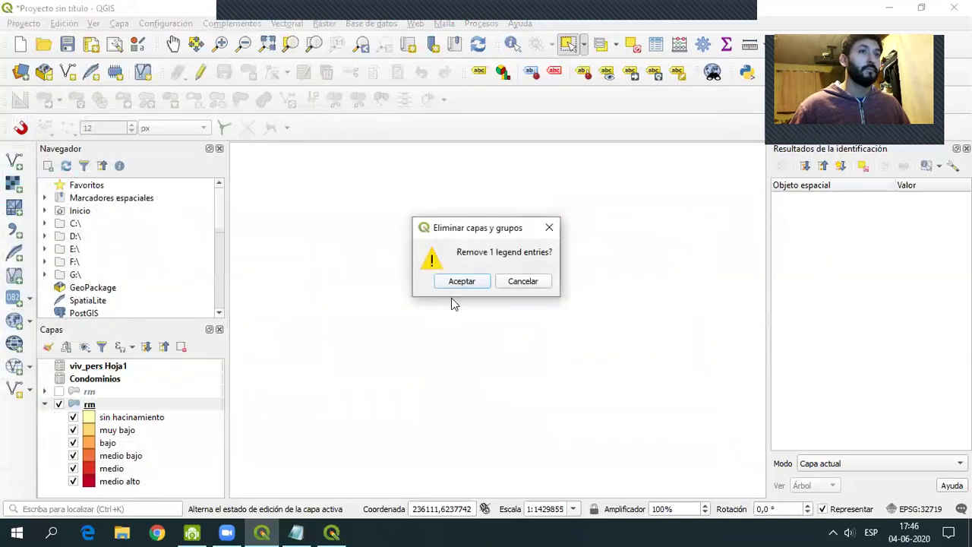
click(481, 280)
click(59, 391)
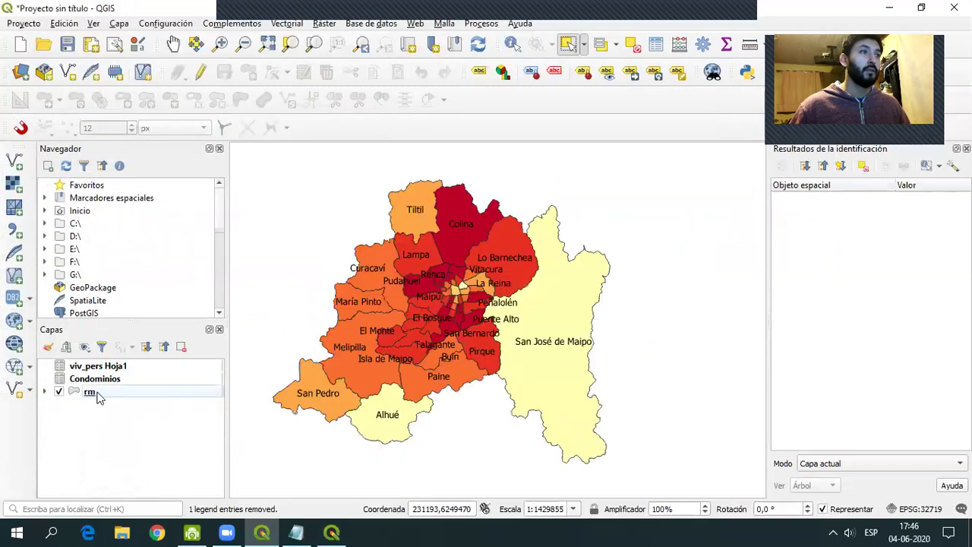
- Duplicate the original rm layer
click(44, 391)
right_click(93, 393)
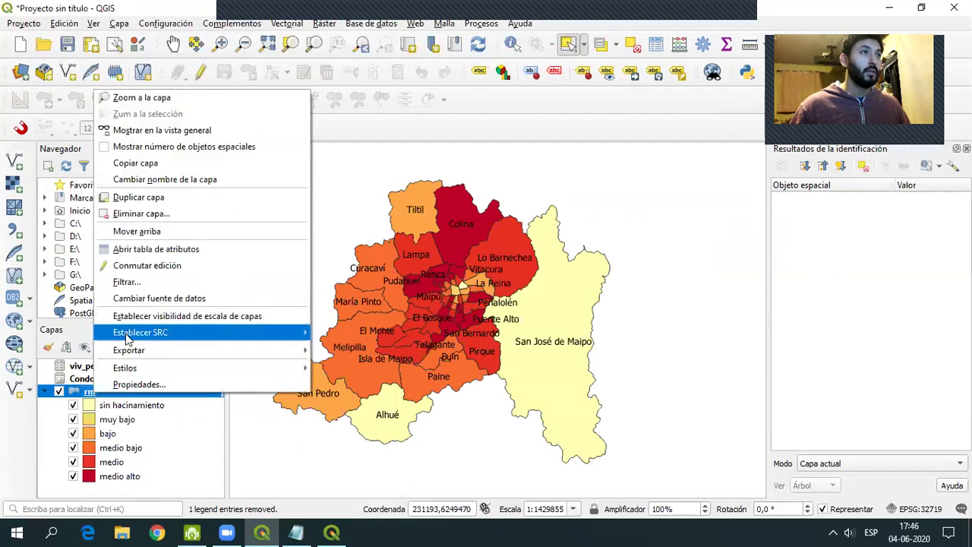
click(176, 199)
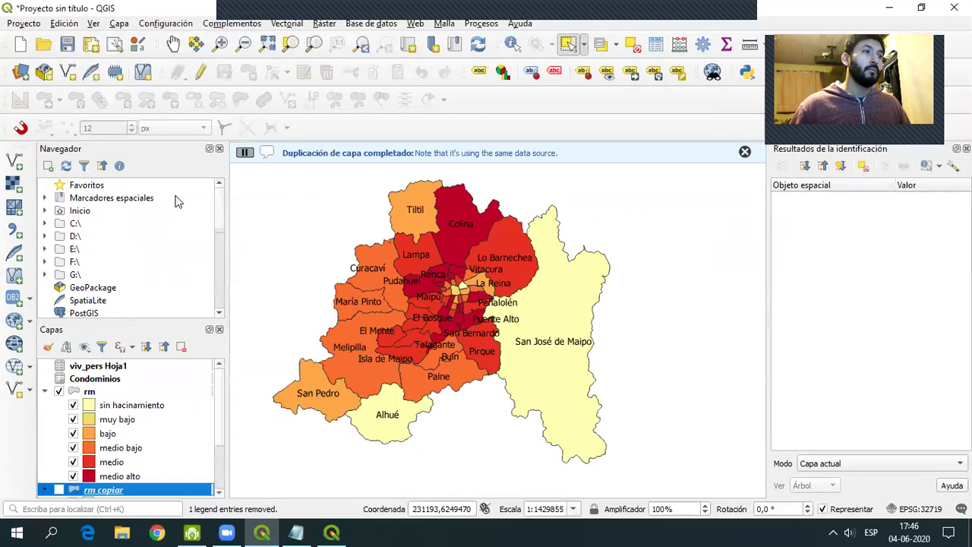
scroll(171, 410, down, 1)
scroll(76, 394, up, 1)
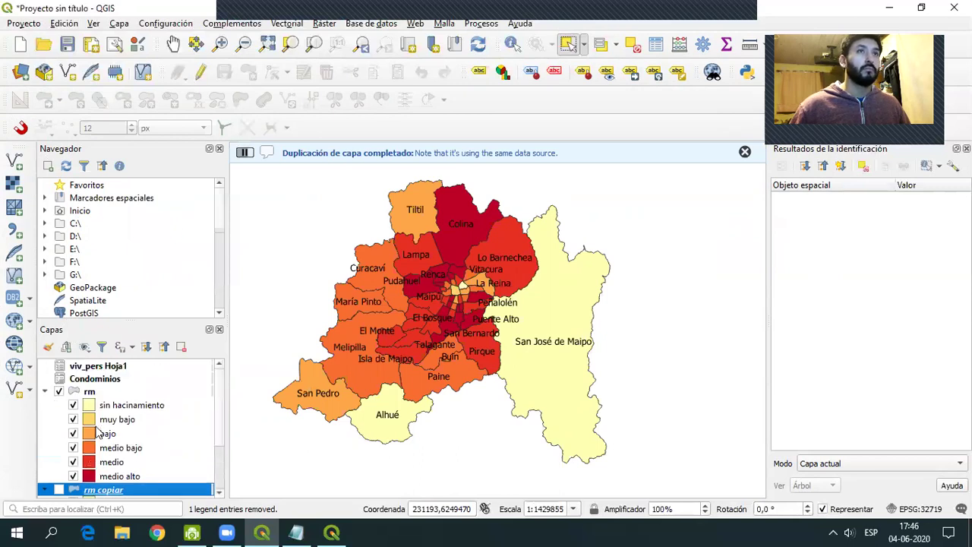
- Collapse the original rm layer's legend, turn on the duplicate rm copiar and hide the original
click(44, 391)
click(59, 404)
click(59, 391)
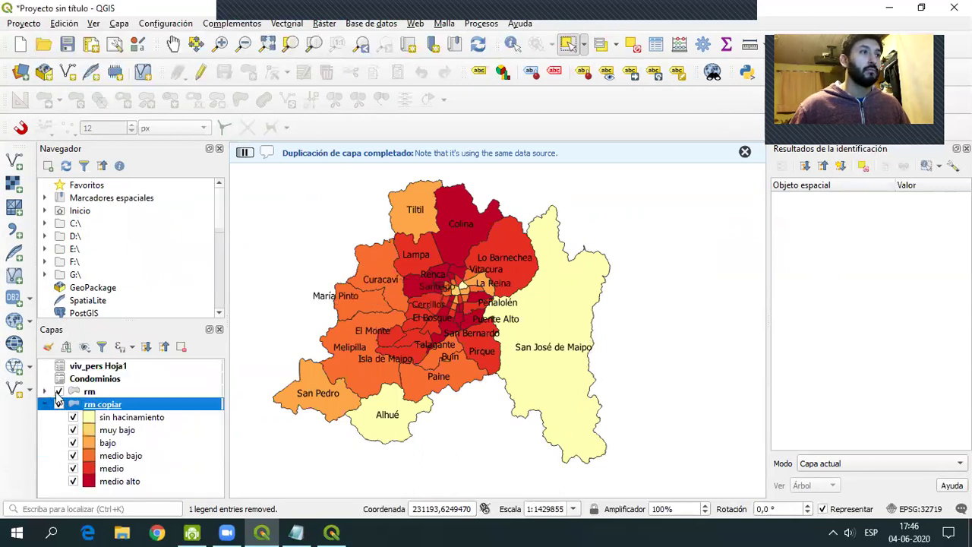
- Check the rm copiar layer's attribute table, then close it
right_click(103, 406)
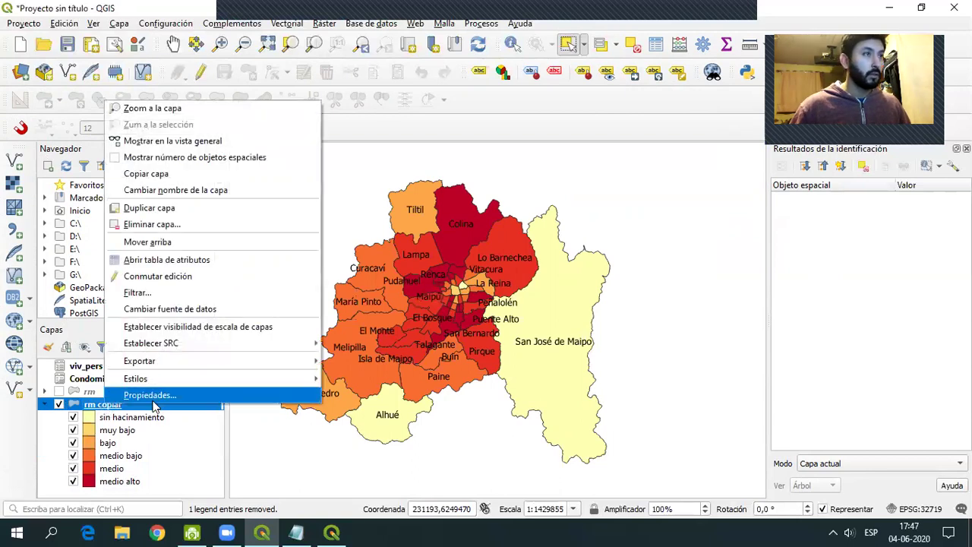
click(195, 259)
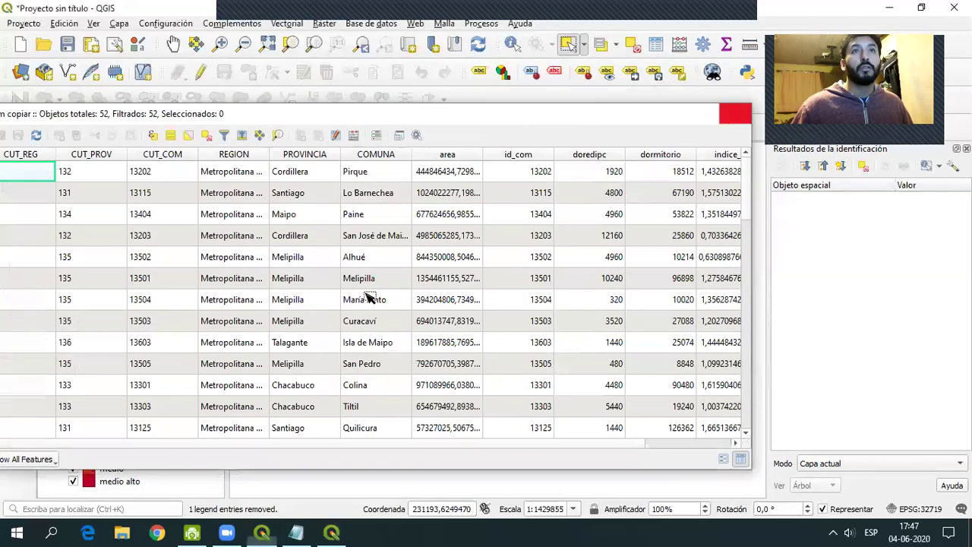
click(735, 113)
- Change the rm copiar layer's symbology from graduated to Categorizado, using clasif_hc as the classification field
right_click(104, 406)
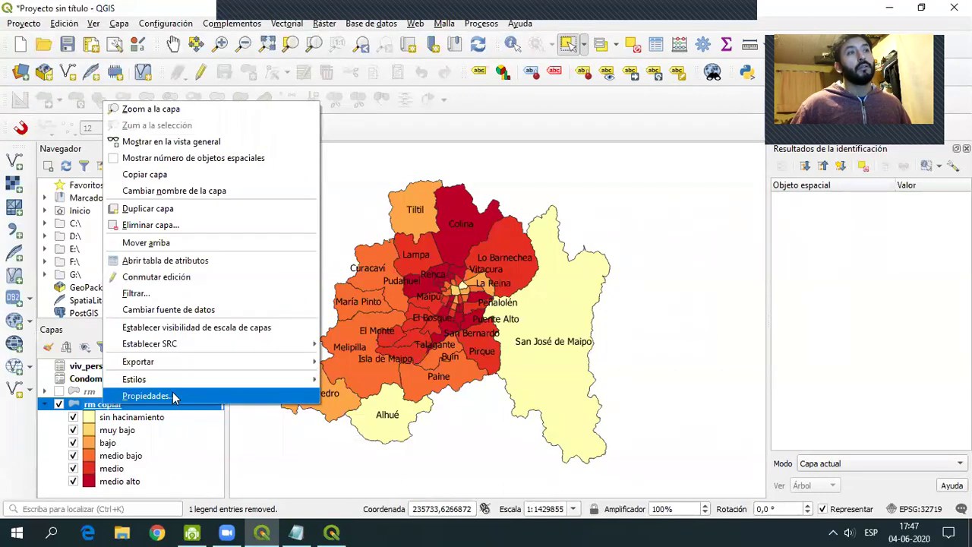
click(149, 395)
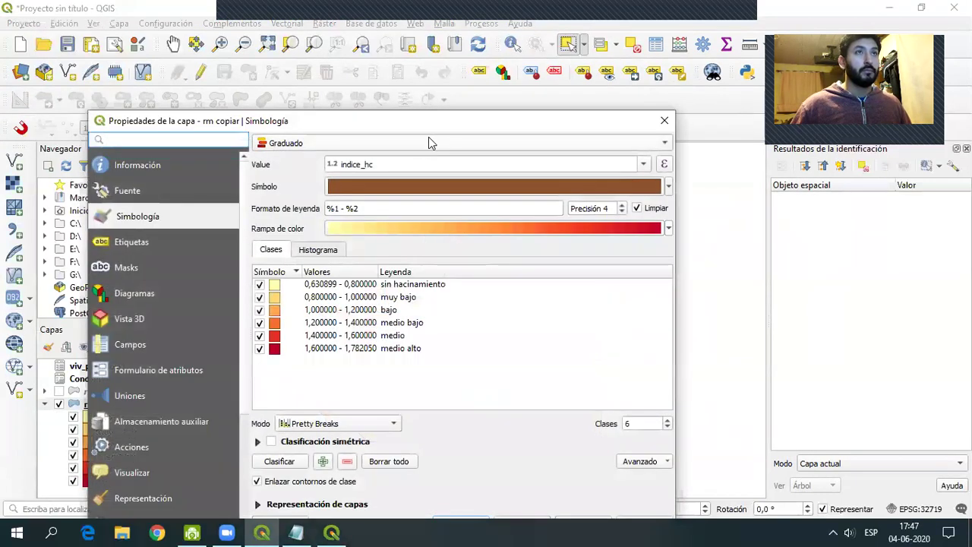
drag(432, 121, 431, 36)
click(630, 79)
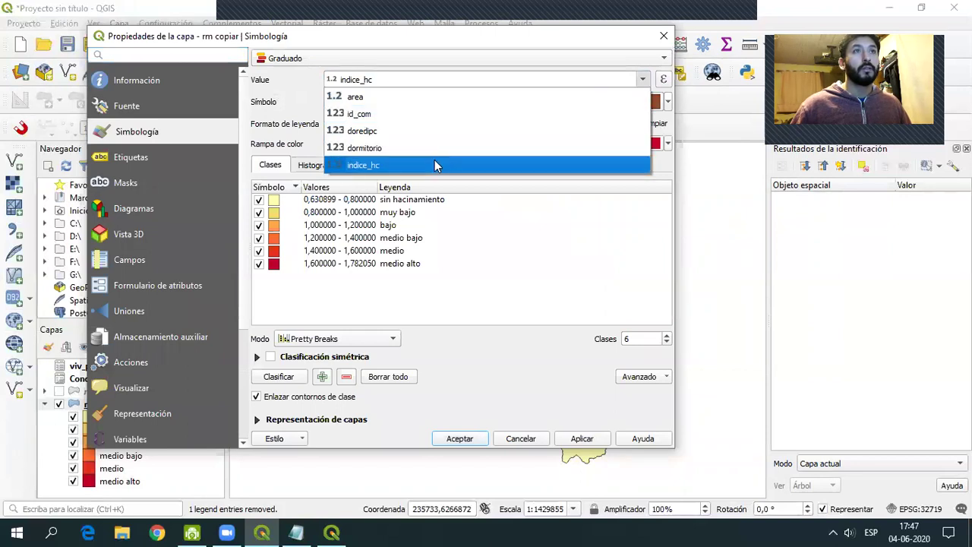
click(471, 65)
click(297, 133)
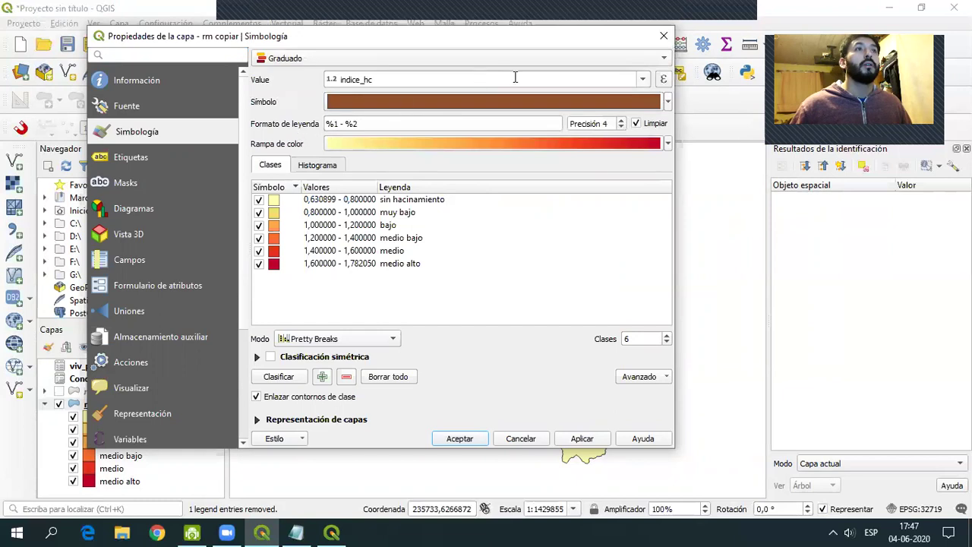
click(635, 66)
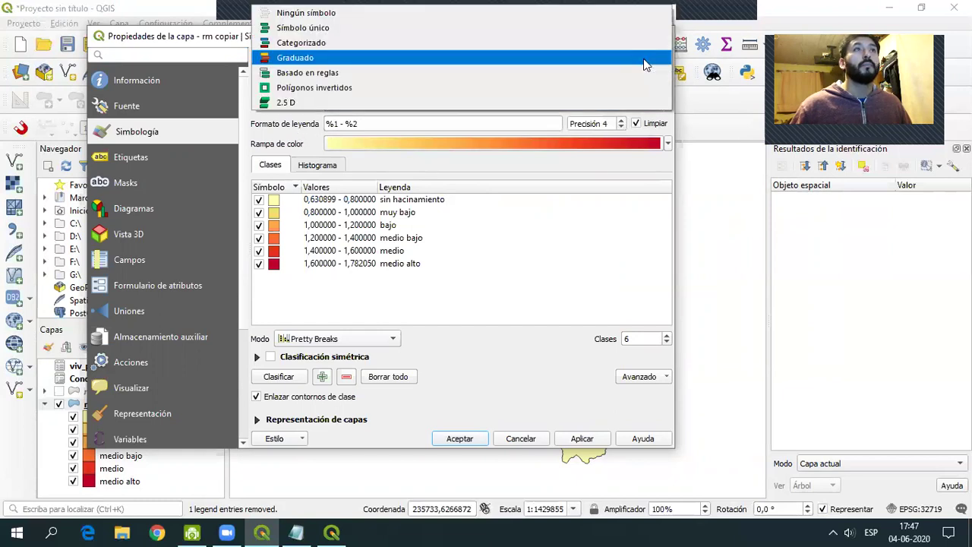
click(388, 42)
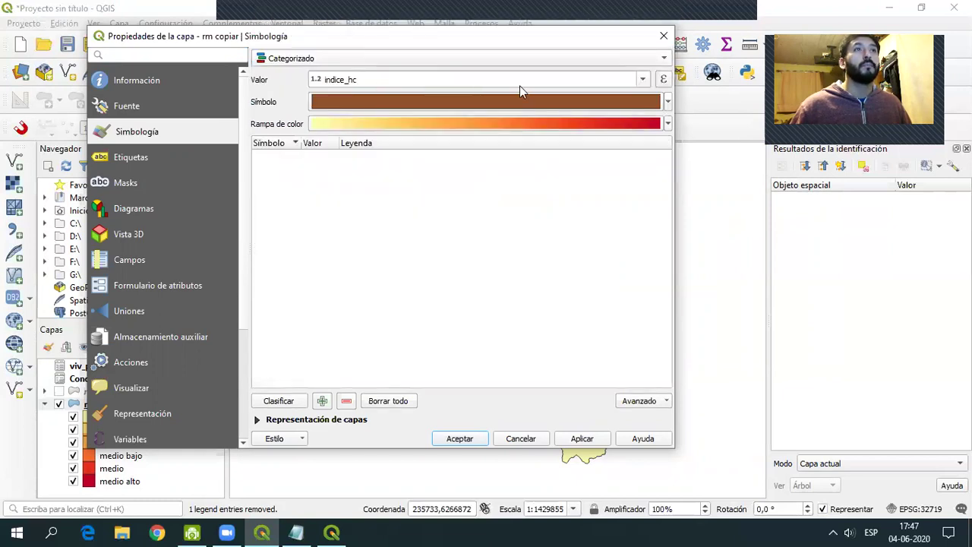
click(642, 80)
scroll(422, 243, down, 1)
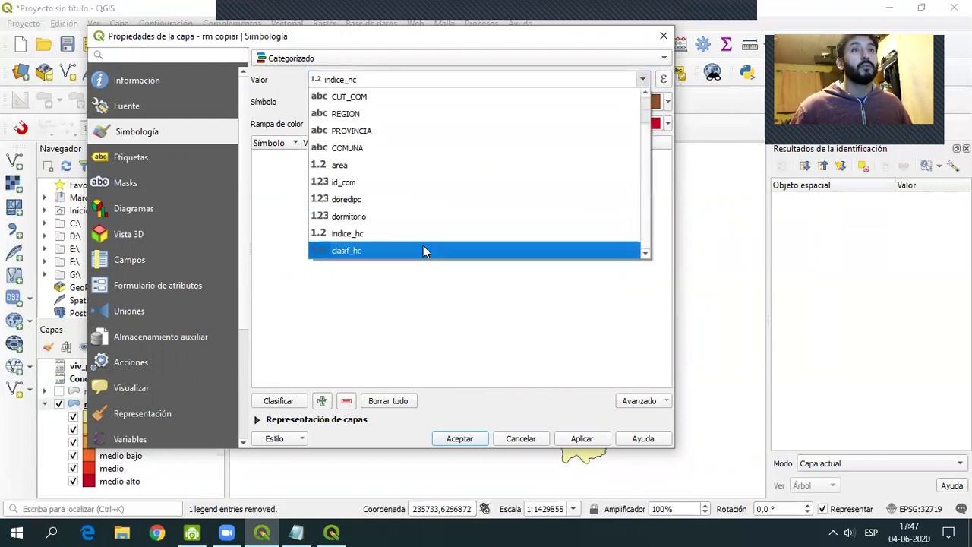
click(355, 252)
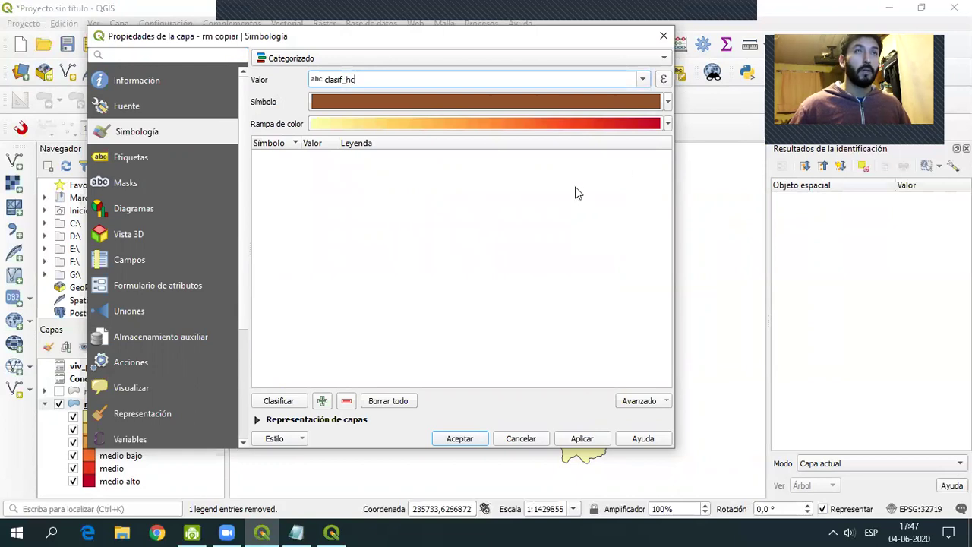
- Set the color ramp for the clasif_hc categories to random colors
click(667, 125)
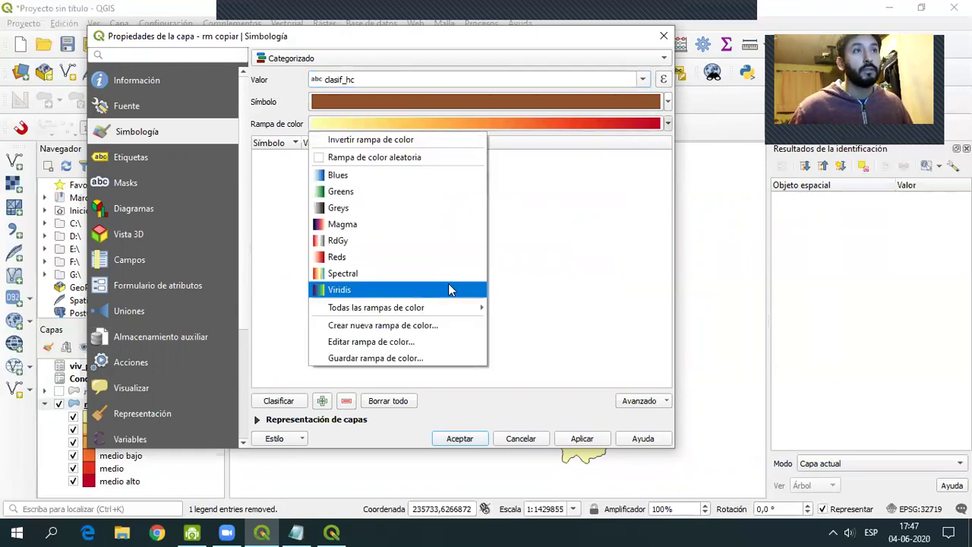
click(655, 213)
click(667, 125)
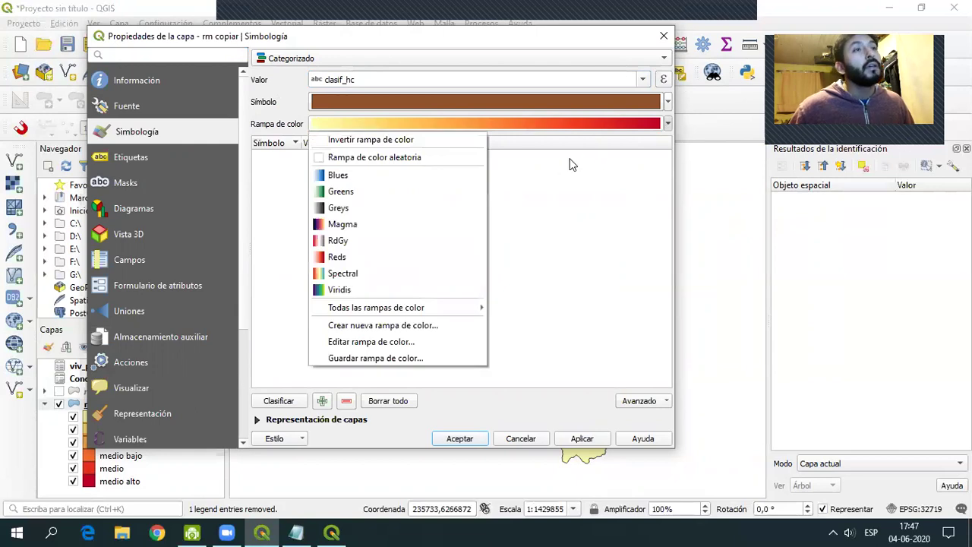
mouse_move(372, 311)
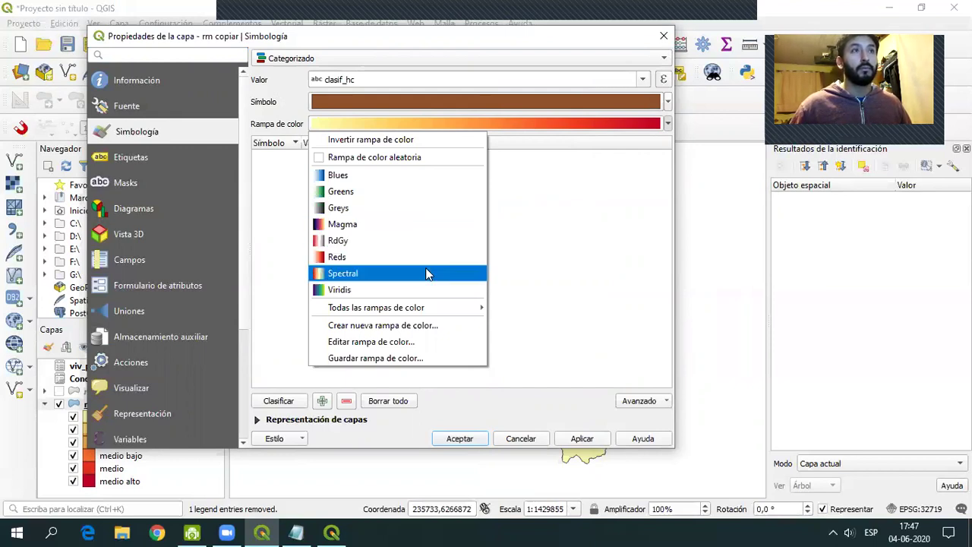
mouse_move(417, 309)
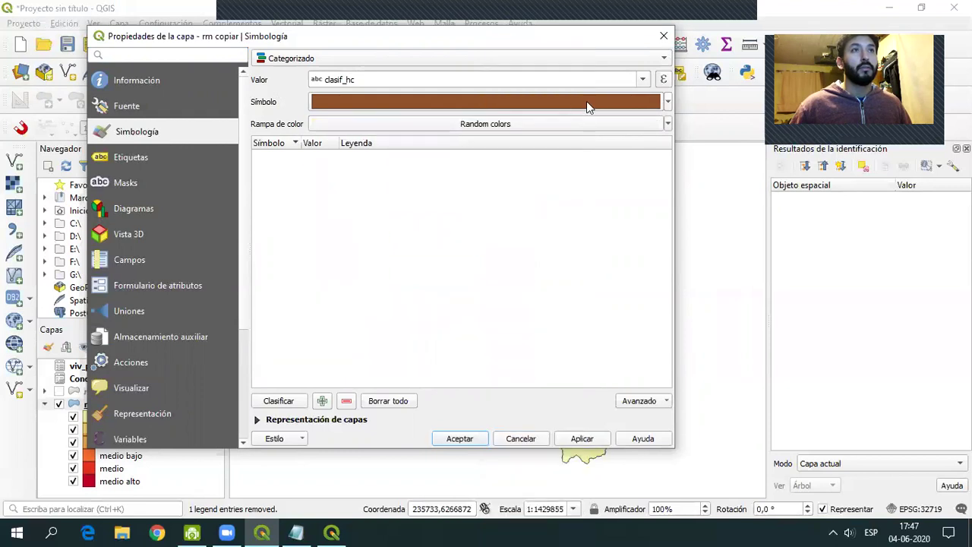
click(601, 120)
click(442, 154)
click(661, 125)
click(665, 124)
click(665, 125)
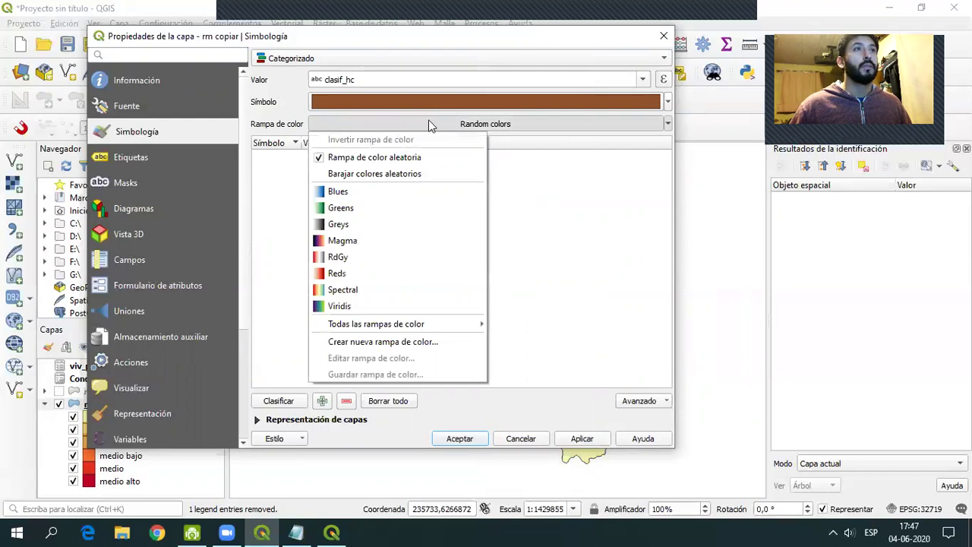
click(429, 125)
- Generate the clasif_hc categories with the Reds color ramp and turn off the all other values category
click(280, 402)
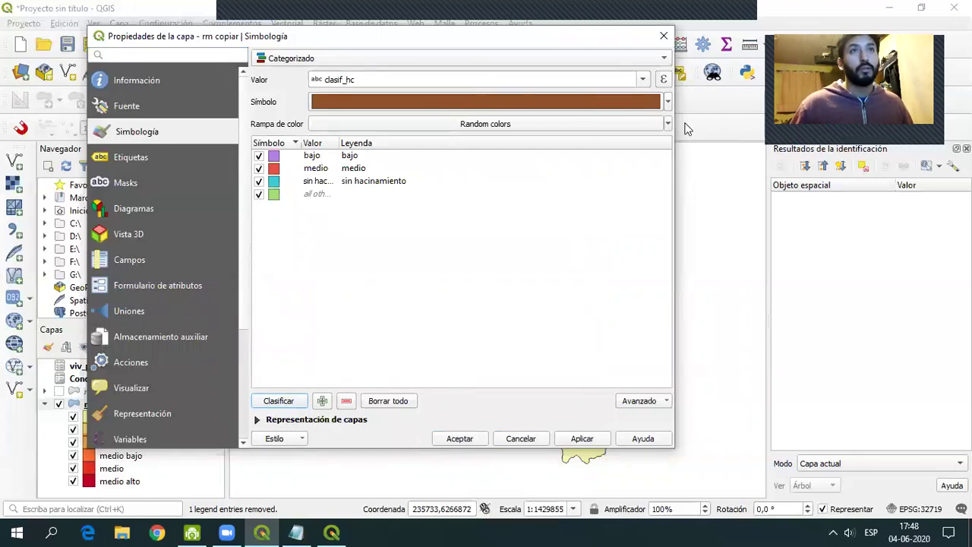
click(667, 124)
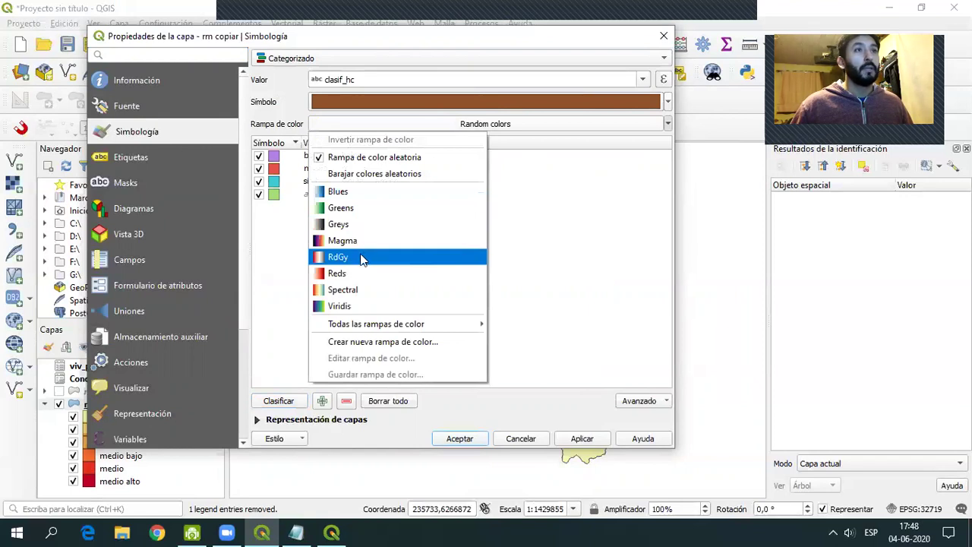
click(351, 273)
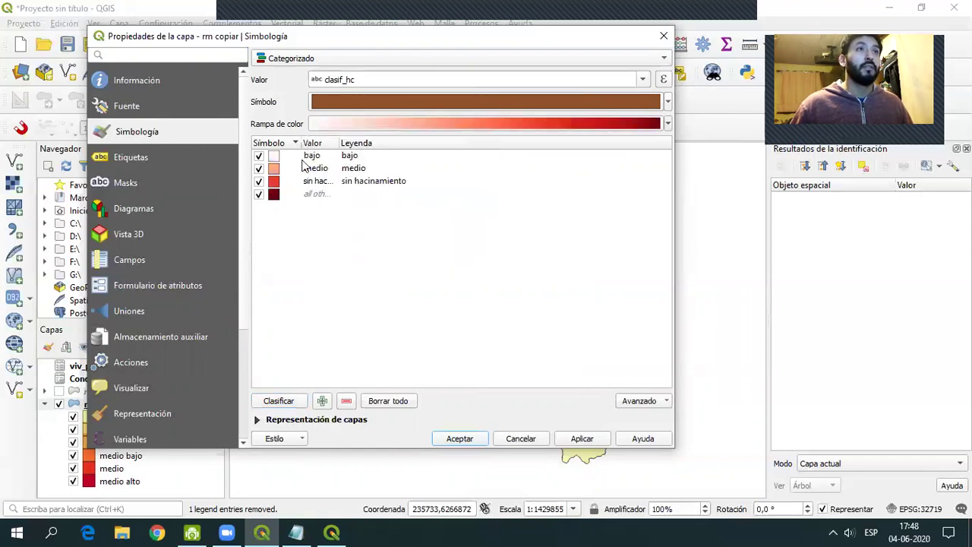
click(259, 195)
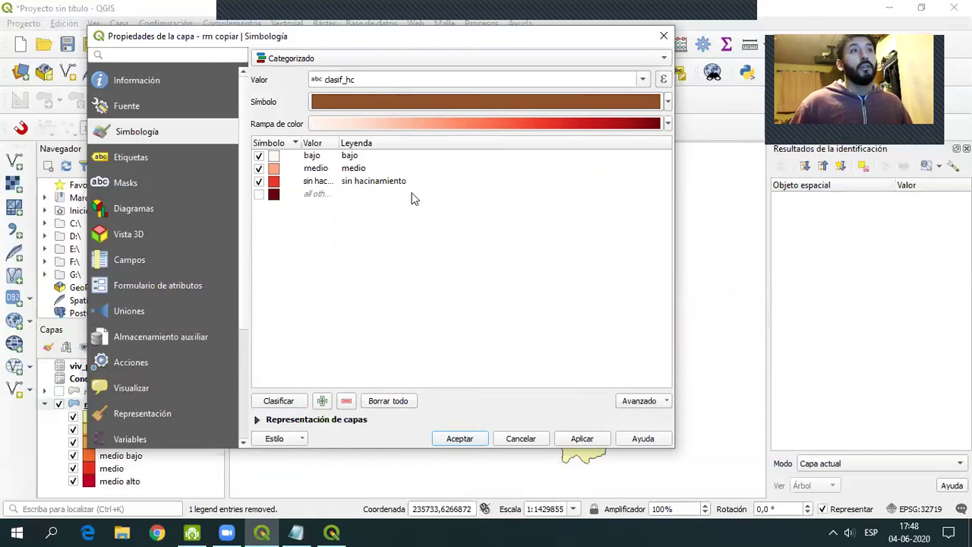
- Recolor the categories with the yellow-orange-red ramp and apply the symbology to rm copiar
click(667, 123)
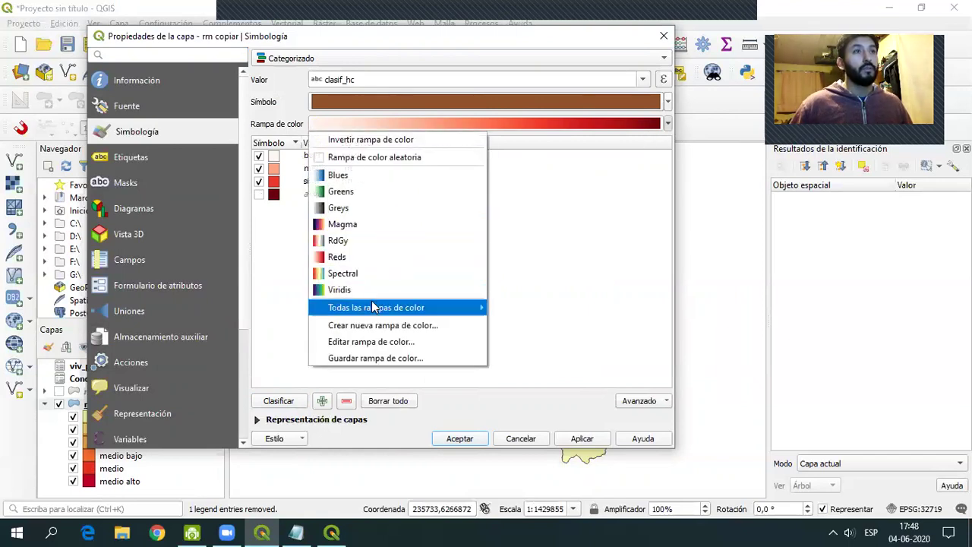
mouse_move(383, 308)
click(521, 533)
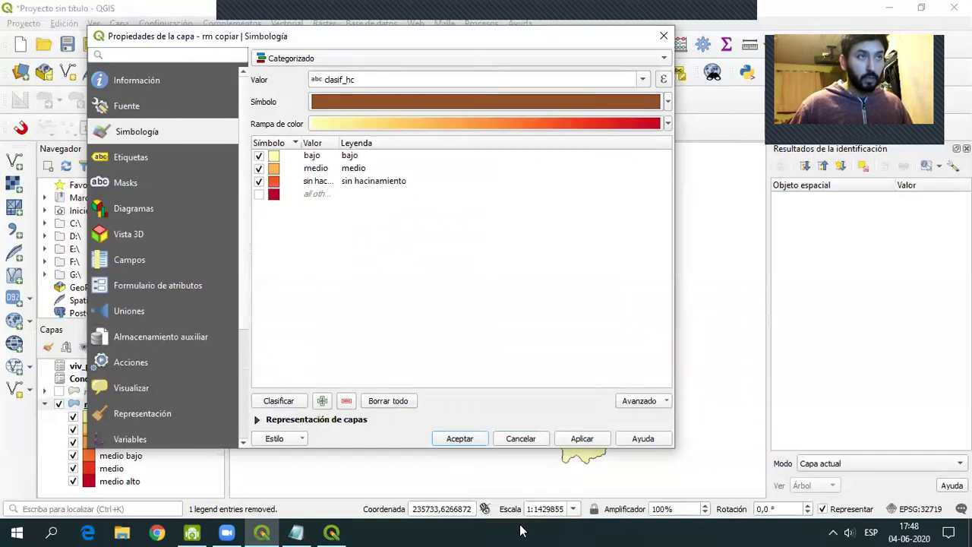
click(457, 438)
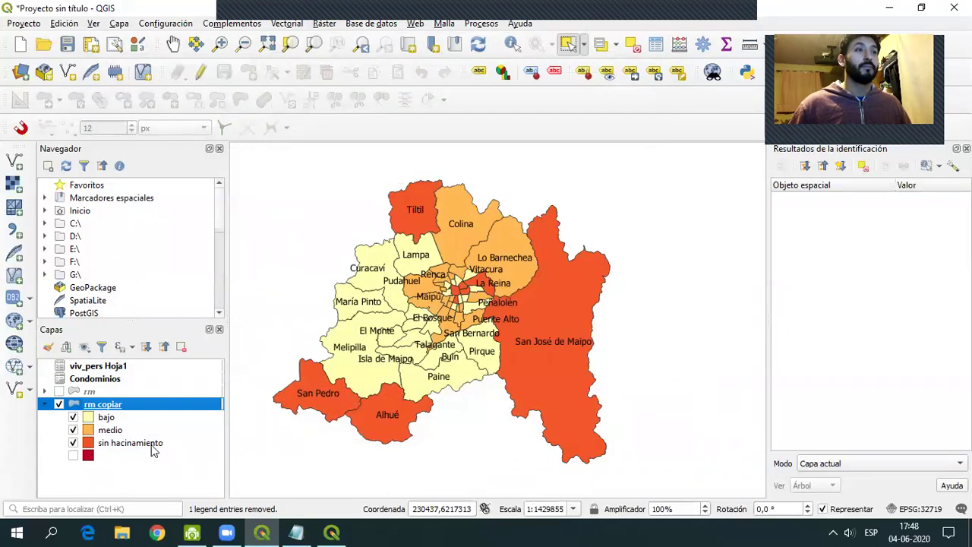
- Reopen the rm copiar layer's symbology properties and sort the categories by value
right_click(119, 410)
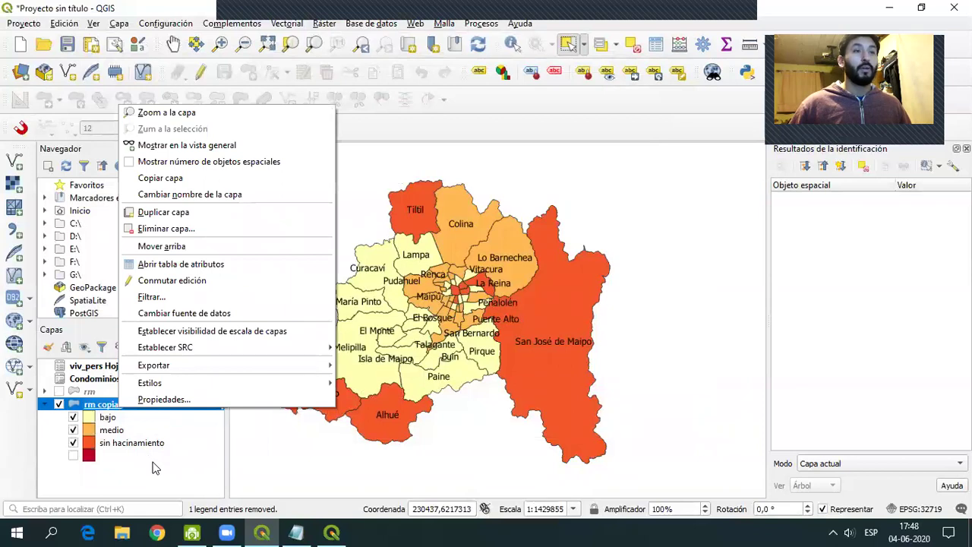
click(162, 395)
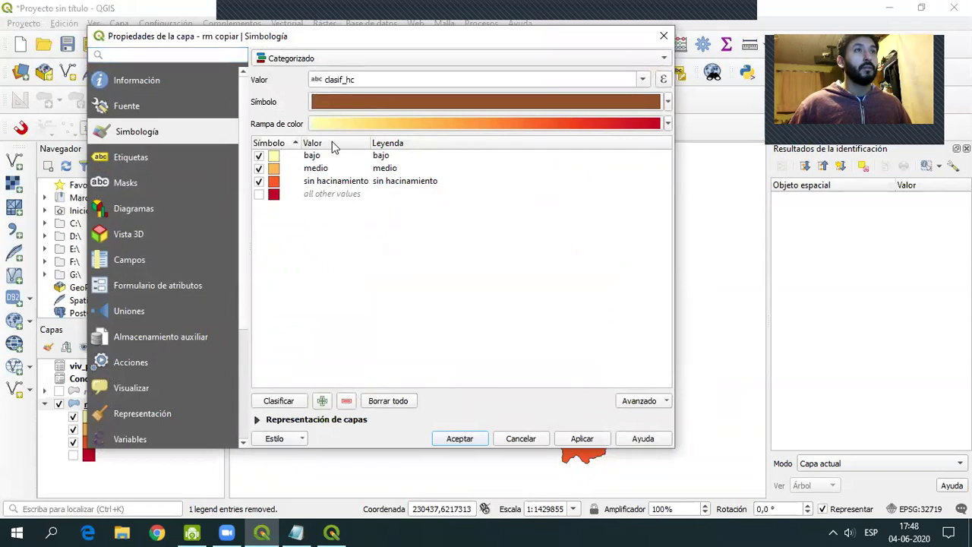
click(332, 144)
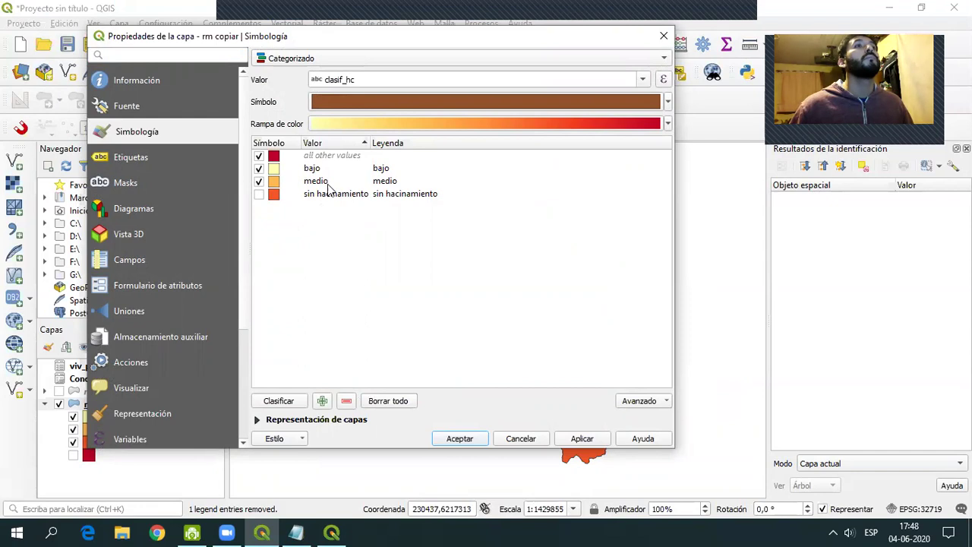
- Change the fill color of the sin hacinamiento category to light yellow
double_click(275, 195)
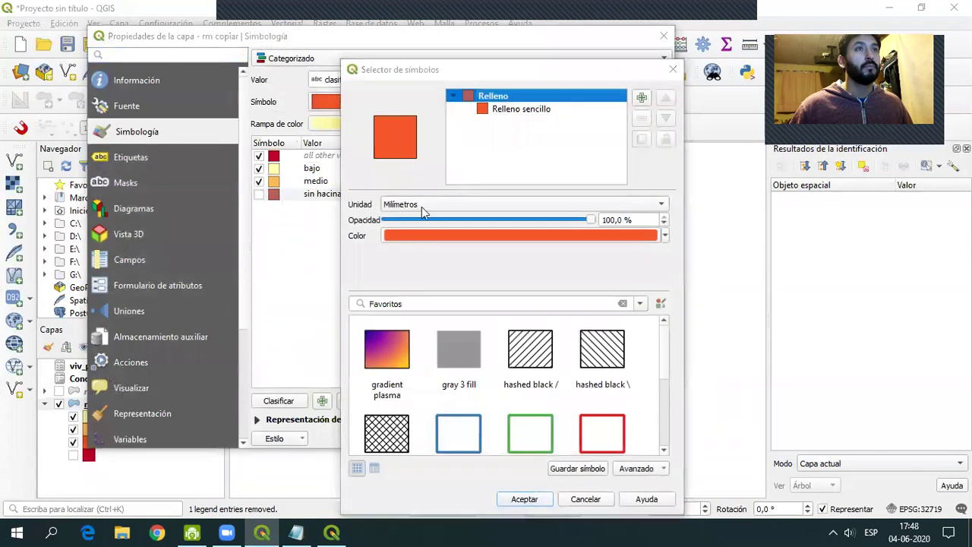
click(665, 236)
drag(495, 277, 479, 254)
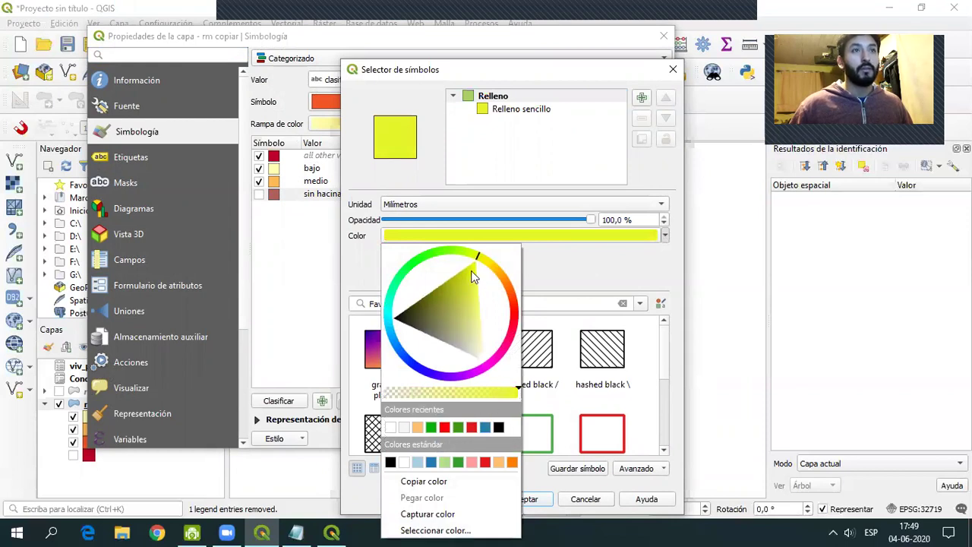
click(514, 392)
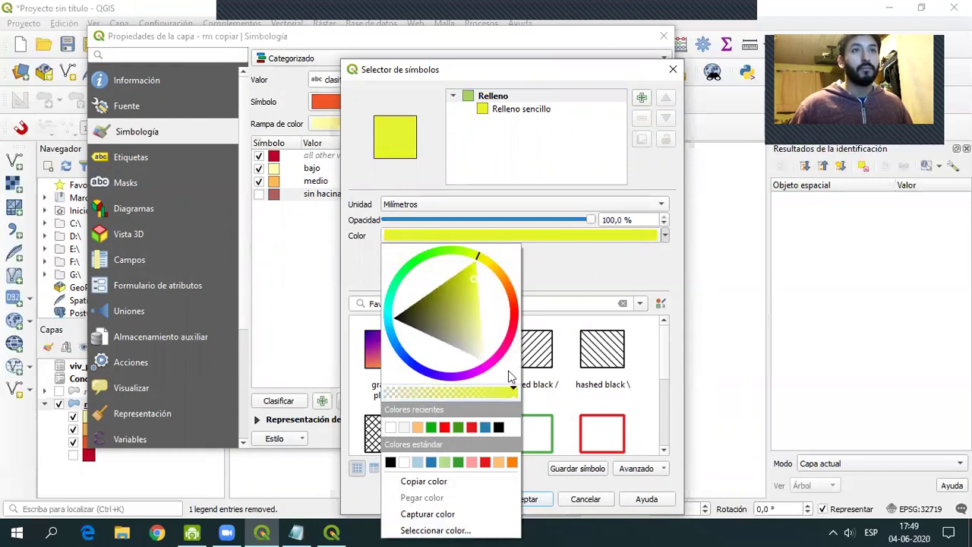
click(478, 305)
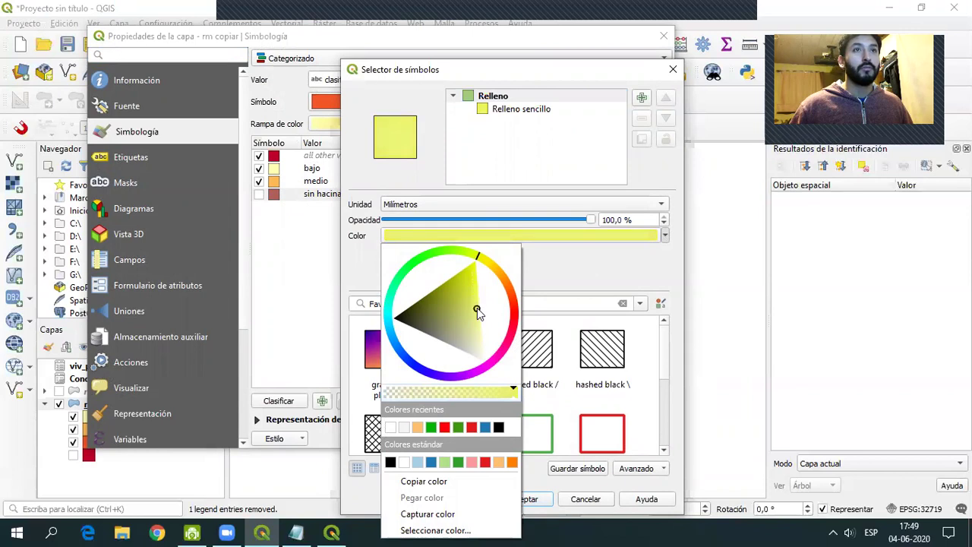
click(562, 510)
click(532, 501)
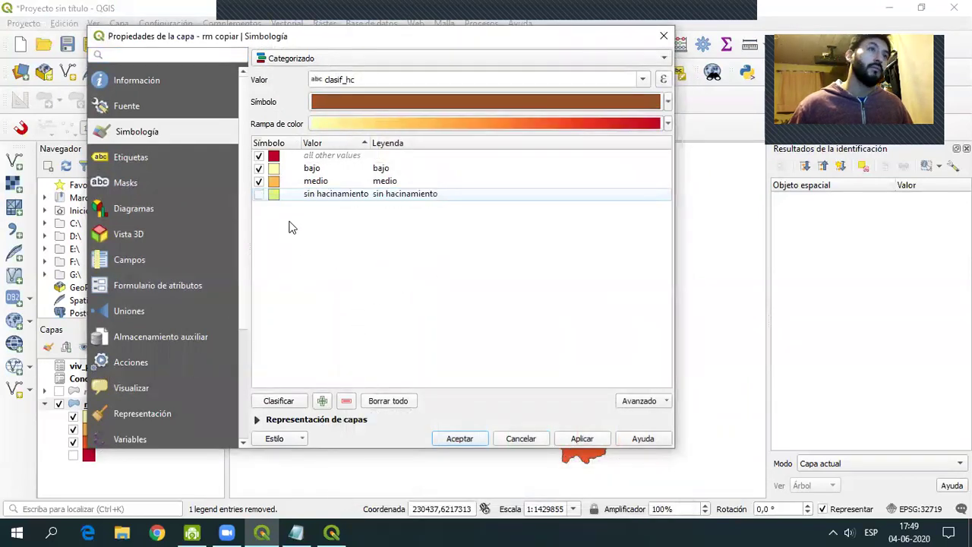
- Change the fill color of the medio category to light red
click(273, 173)
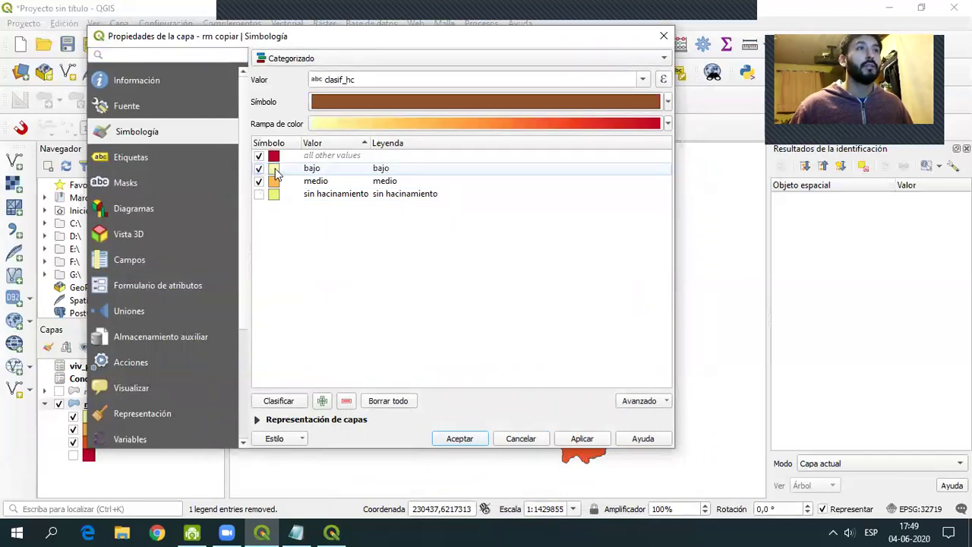
double_click(274, 181)
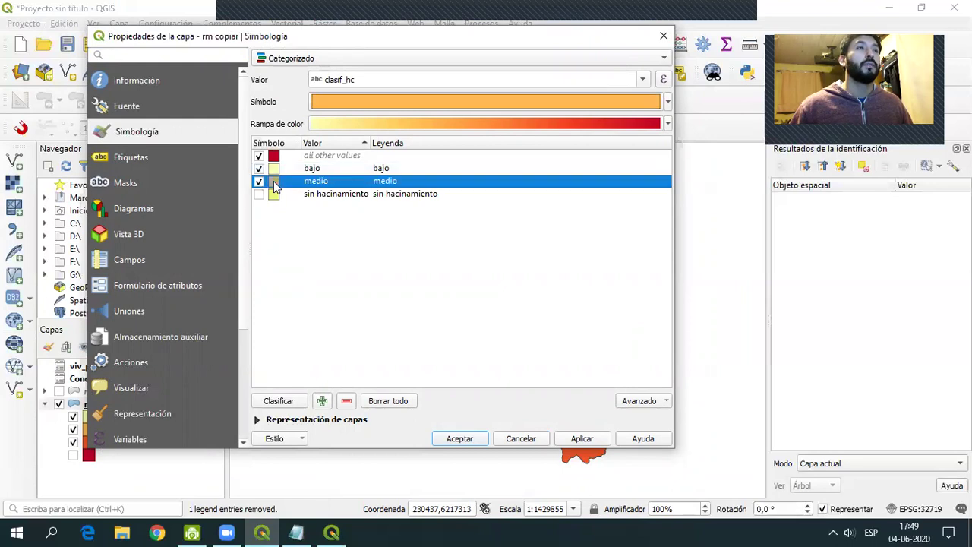
click(666, 236)
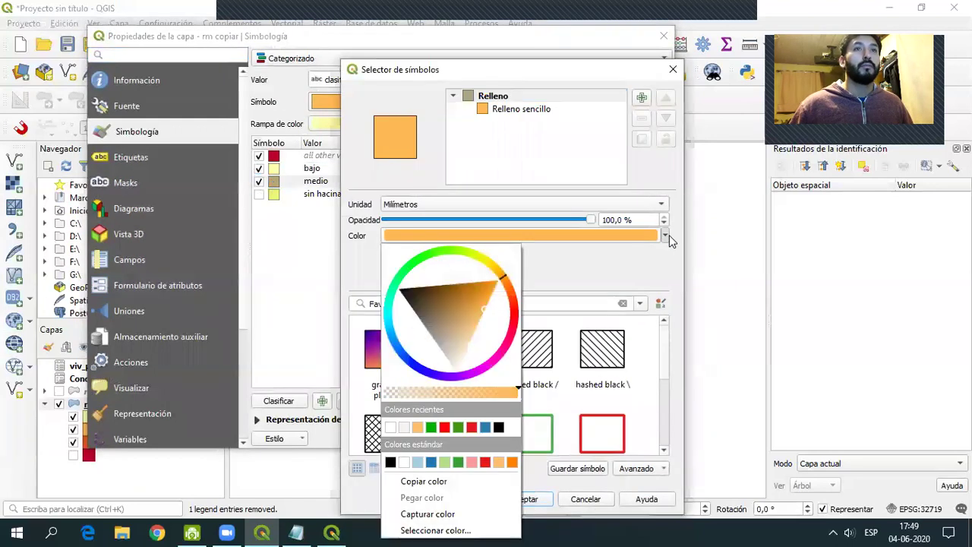
click(517, 307)
drag(519, 308, 518, 316)
click(673, 384)
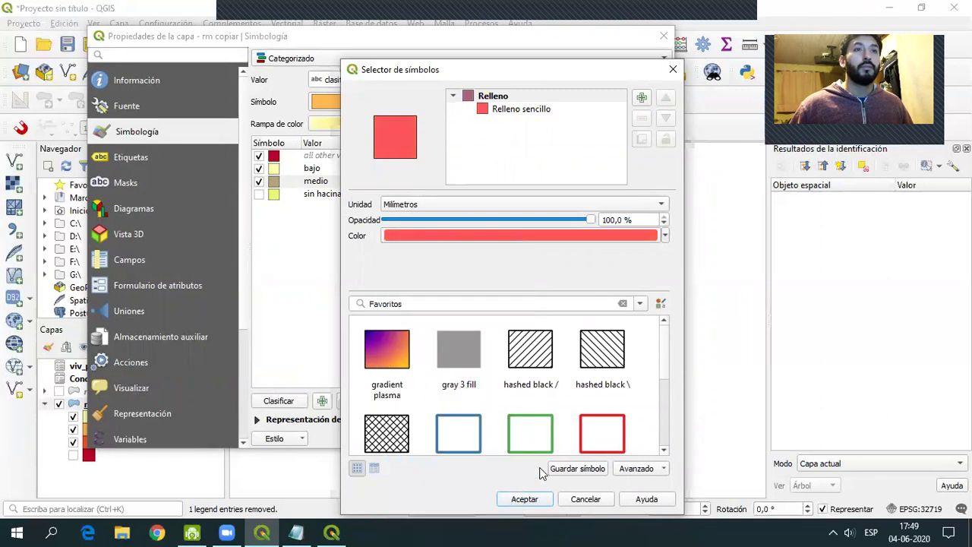
click(529, 499)
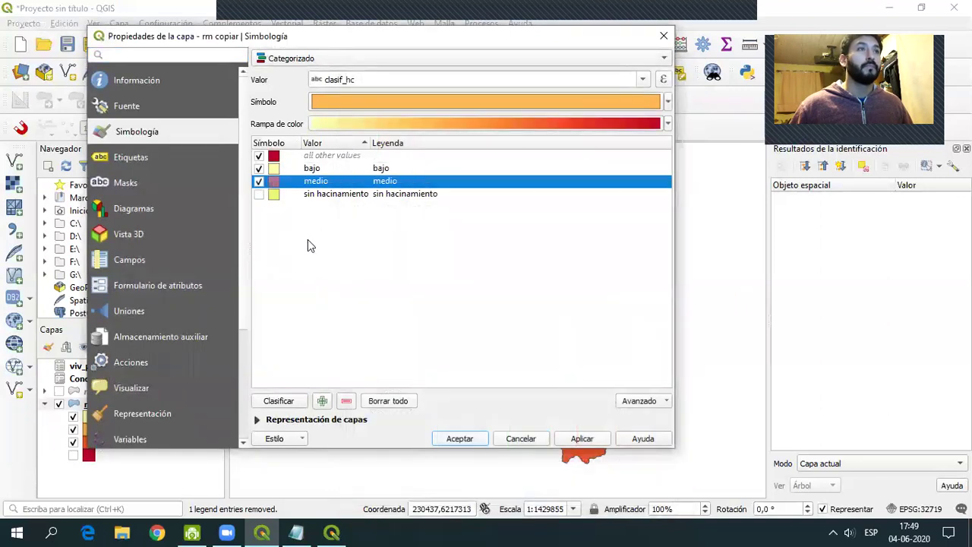
- Change the fill color of the bajo category to light orange and apply the symbology to rm copiar
click(307, 244)
click(278, 174)
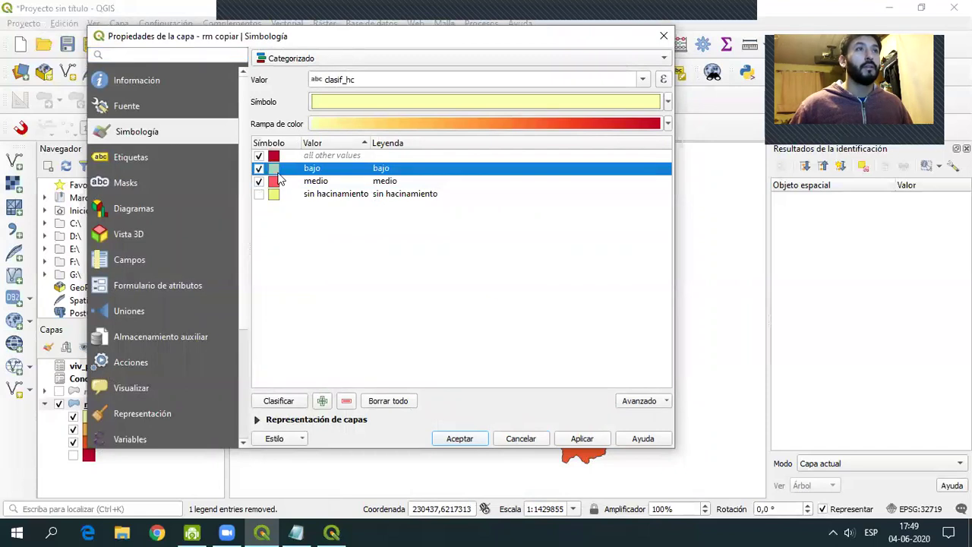
double_click(274, 169)
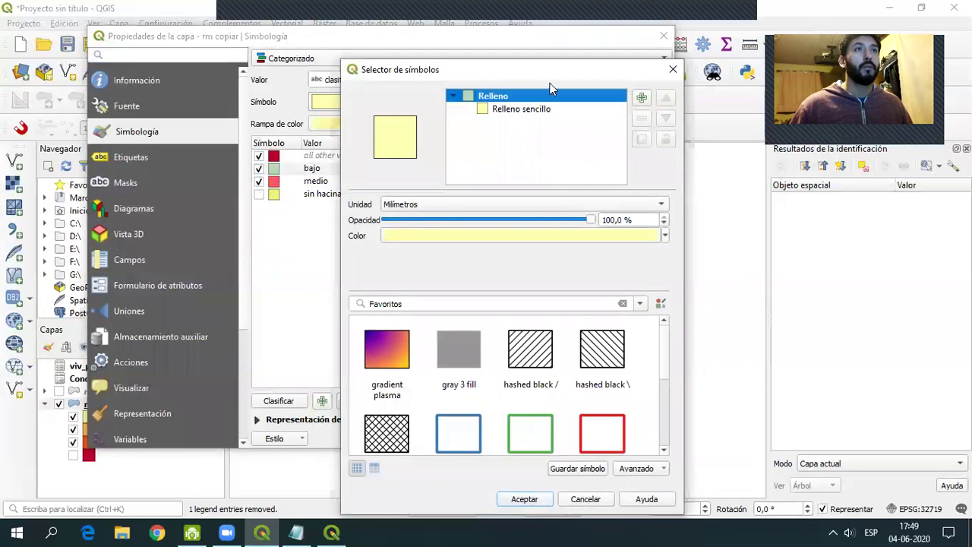
drag(532, 70, 597, 14)
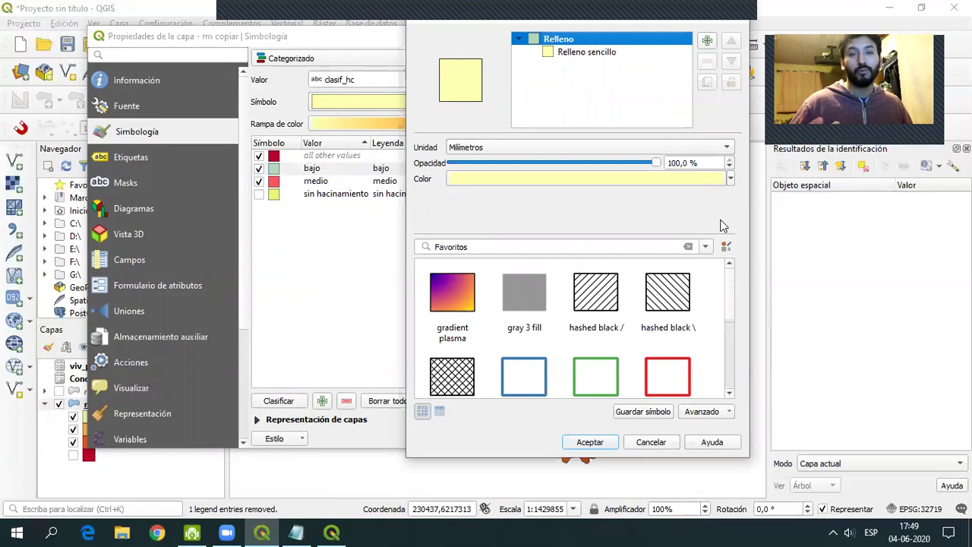
click(730, 180)
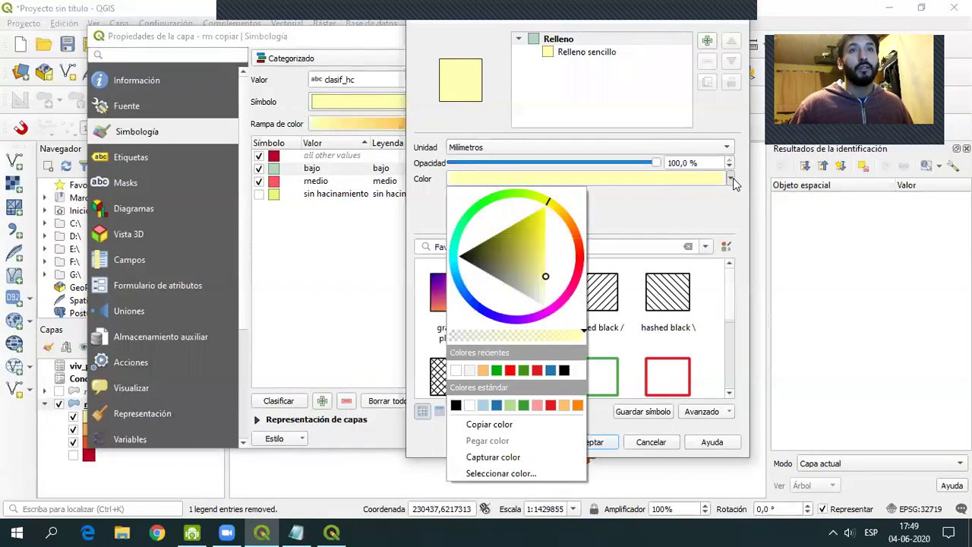
mouse_move(569, 222)
mouse_down()
mouse_move(576, 236)
mouse_move(544, 256)
mouse_move(545, 271)
mouse_up()
click(562, 241)
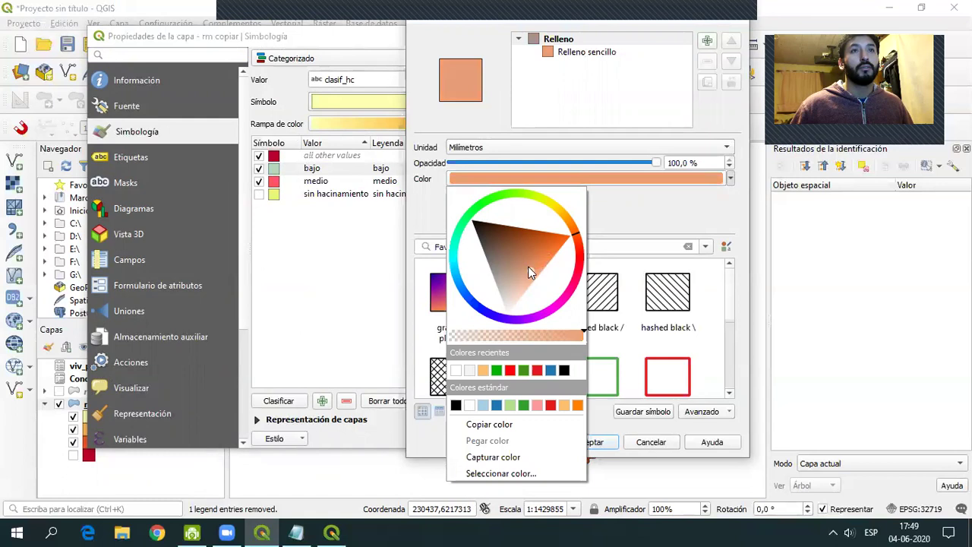
click(550, 260)
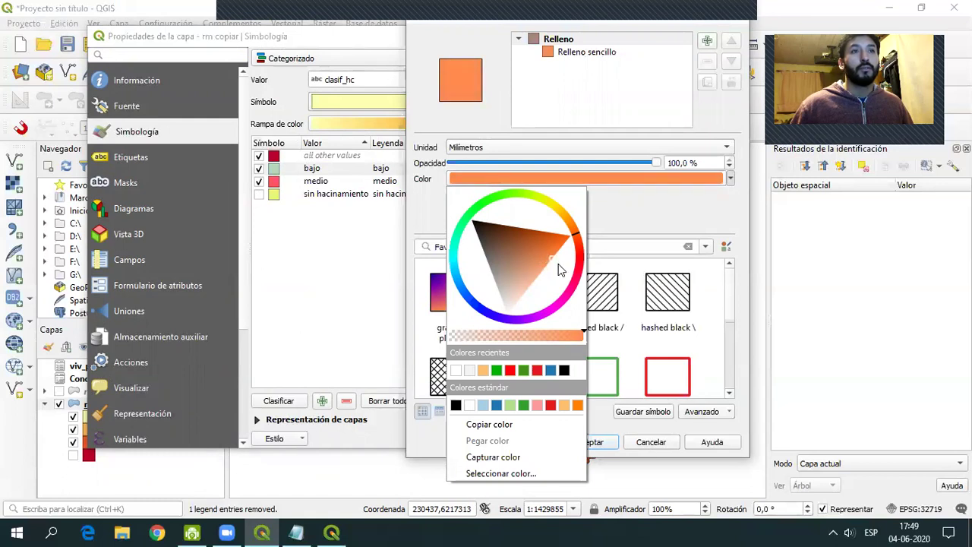
click(483, 370)
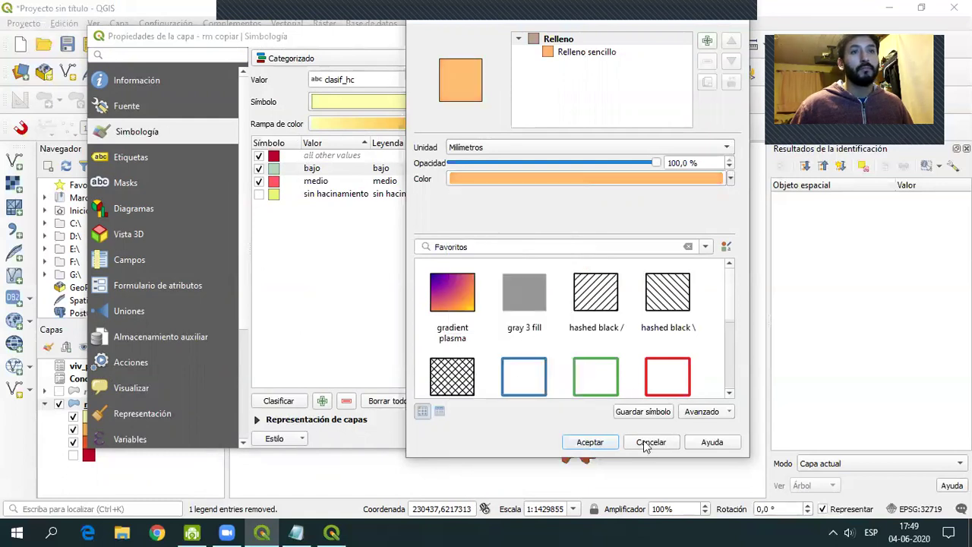
click(588, 441)
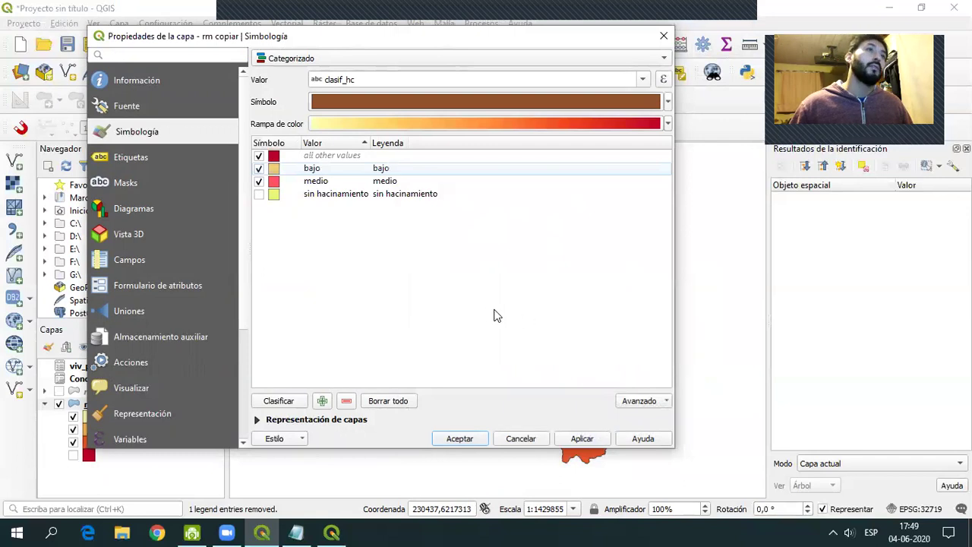
click(582, 440)
click(457, 440)
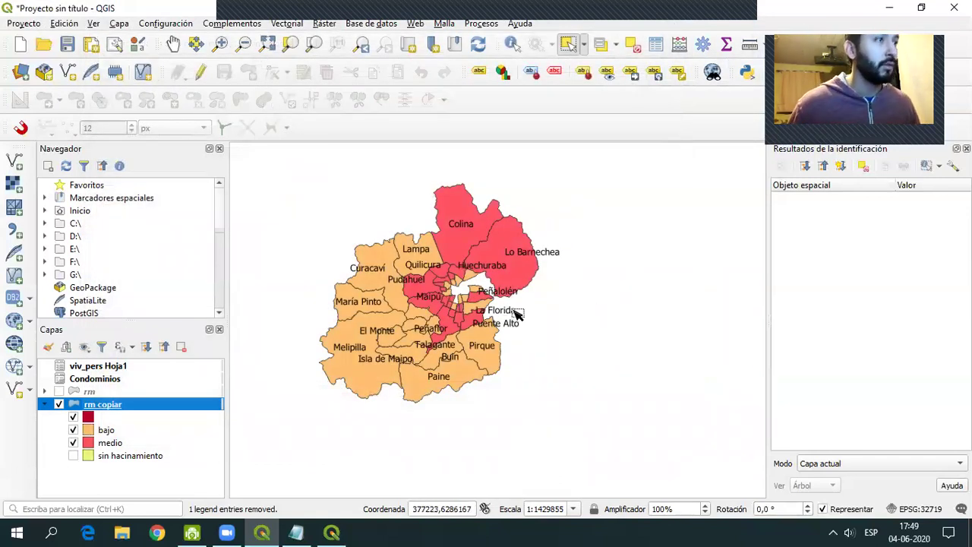
- Show the sin hacinamiento category of rm copiar on the map and hide its unlabeled category
scroll(516, 315, up, 1)
drag(461, 304, 548, 306)
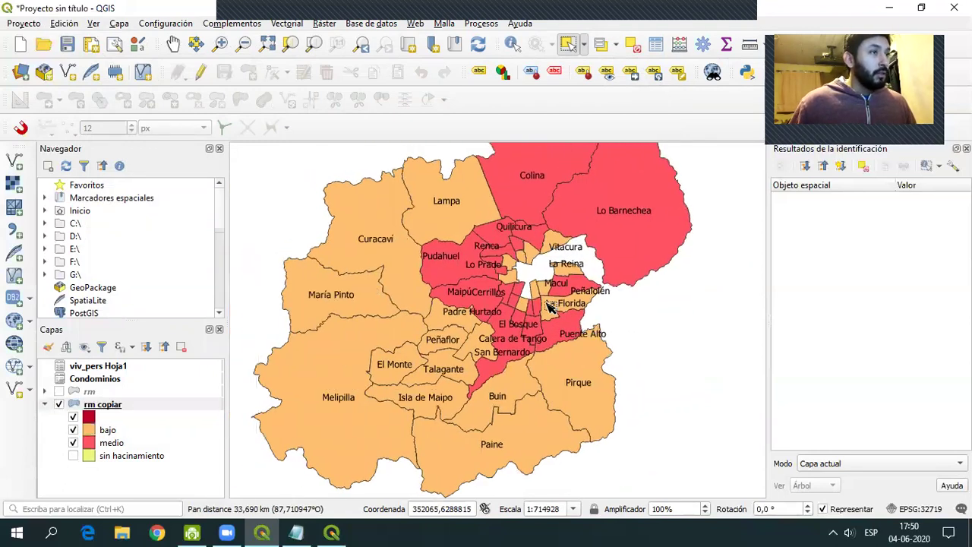
click(115, 457)
click(73, 455)
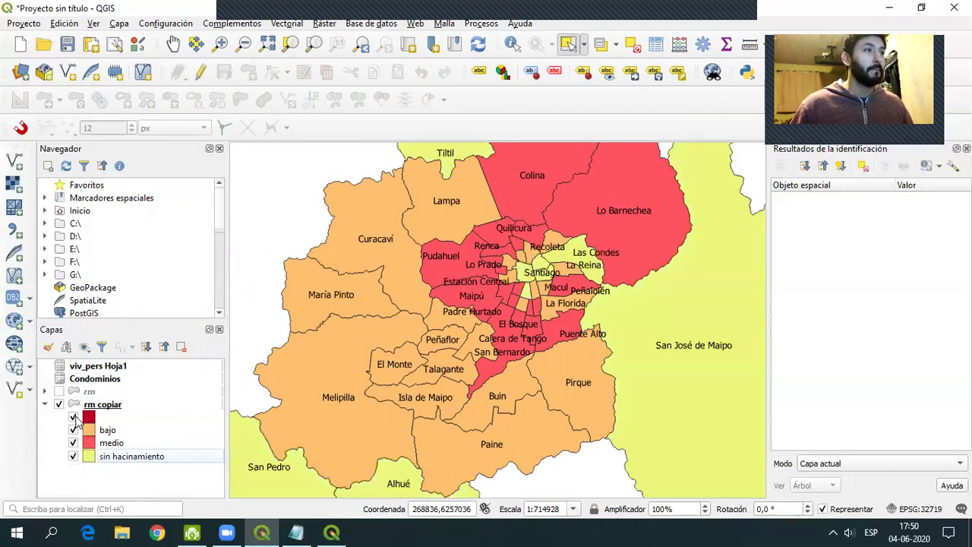
click(73, 417)
scroll(556, 336, up, 1)
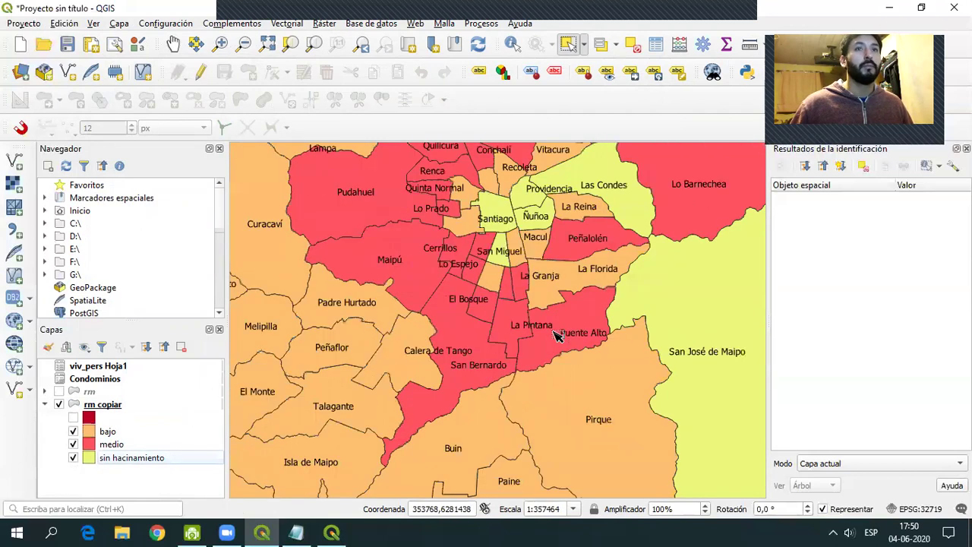
scroll(557, 336, down, 2)
scroll(608, 335, up, 1)
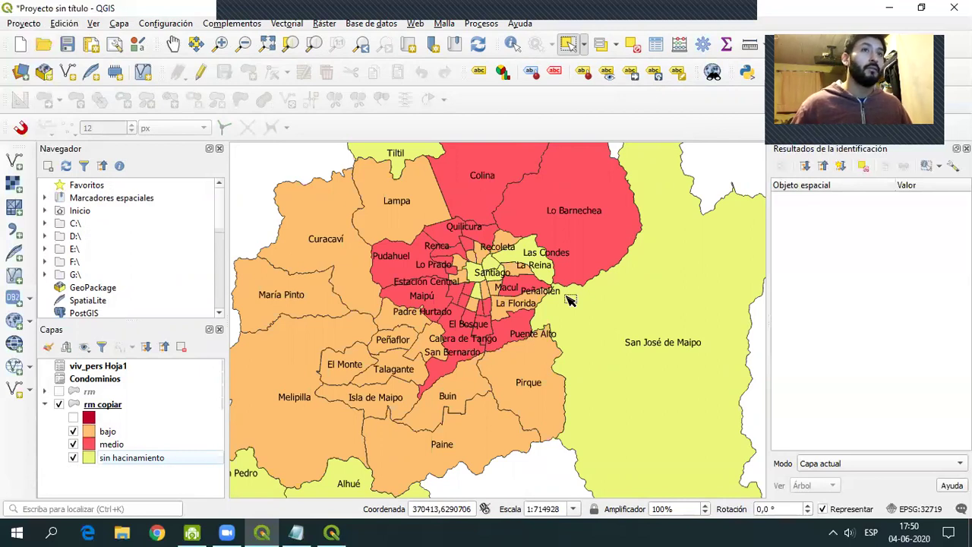
scroll(395, 365, up, 1)
scroll(395, 365, down, 2)
scroll(383, 364, up, 1)
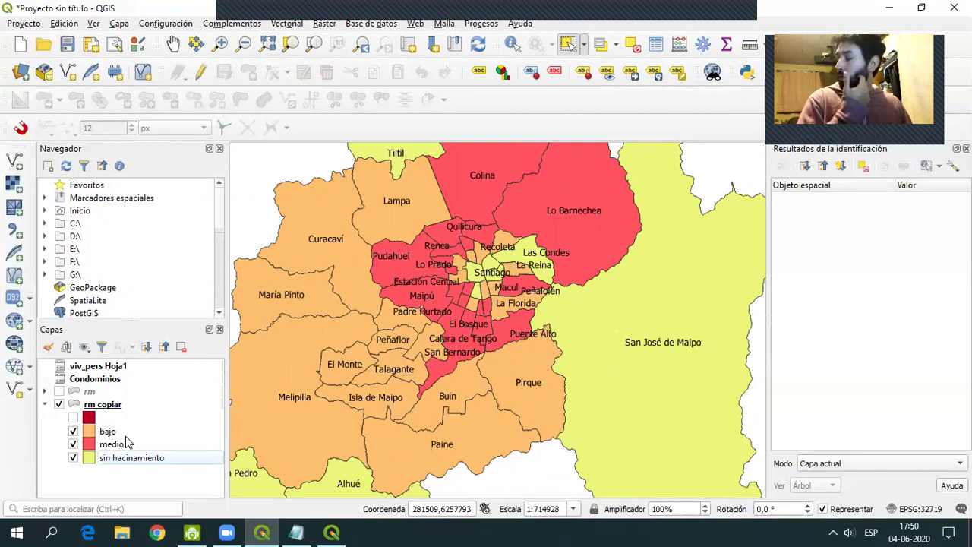
- Hide and collapse the rm copiar layer and remove it from the project
click(60, 405)
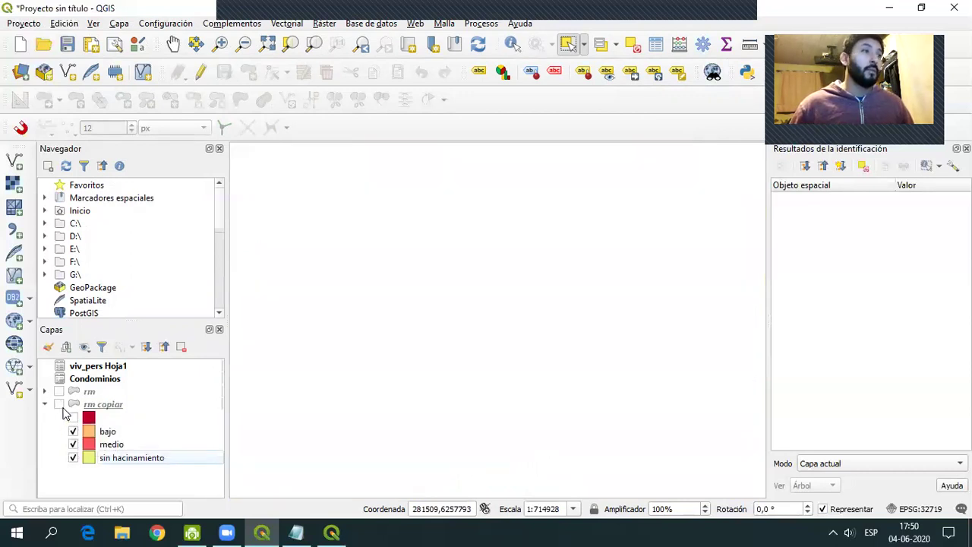
click(45, 405)
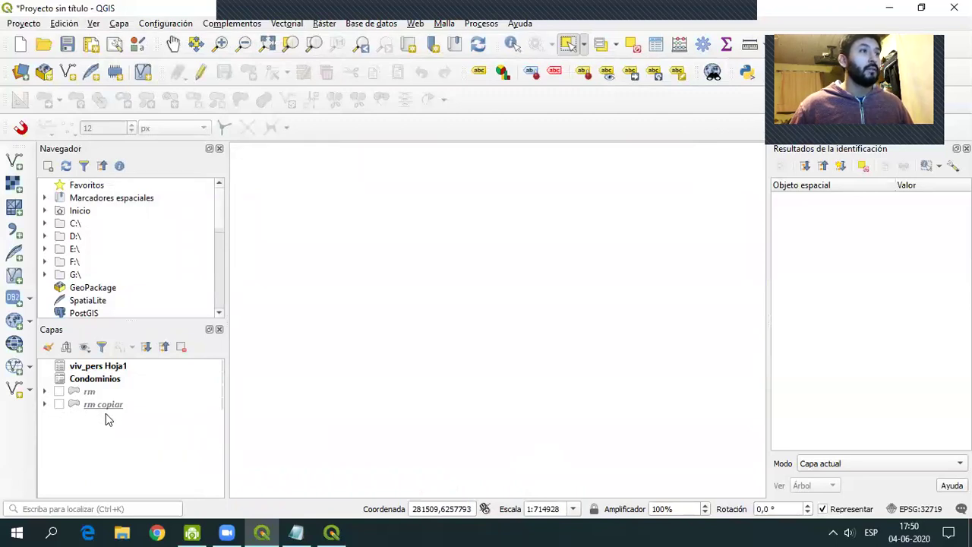
click(109, 410)
right_click(109, 410)
click(171, 212)
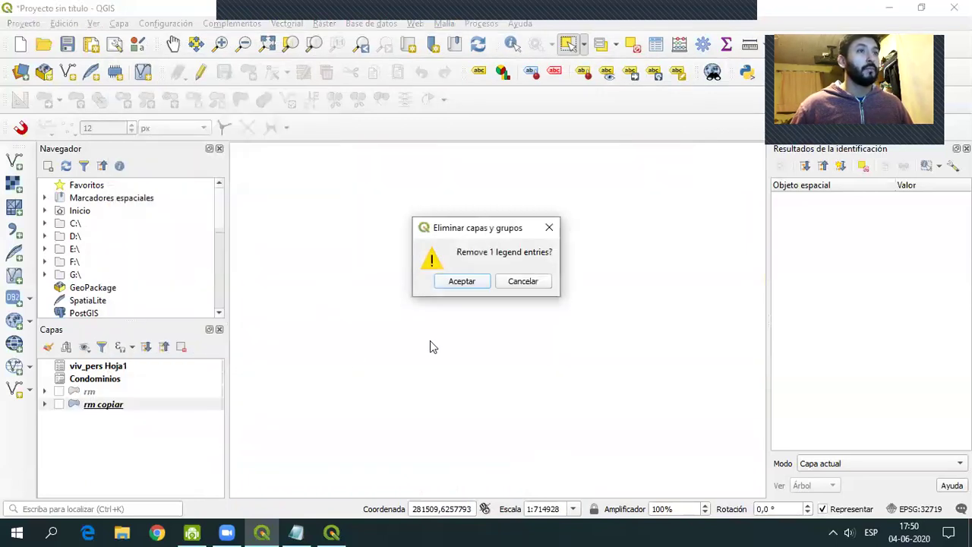
click(486, 281)
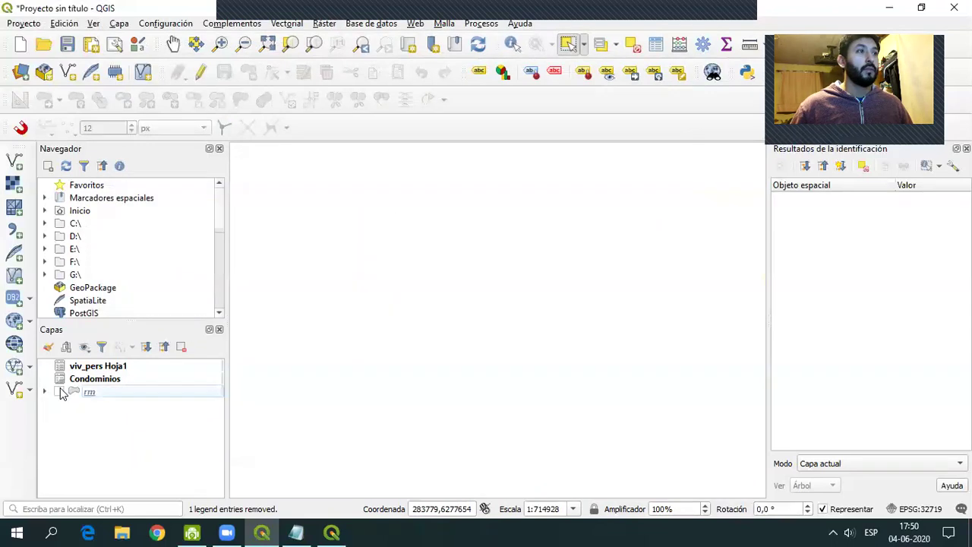
- Make the rm layer visible on the map and expand its legend categories
click(60, 391)
click(45, 392)
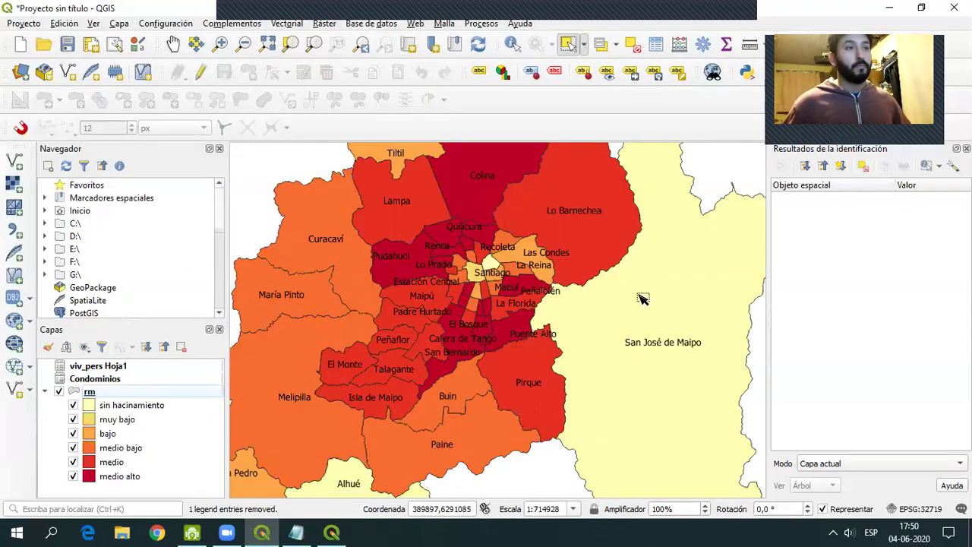
scroll(516, 365, up, 1)
scroll(516, 366, down, 1)
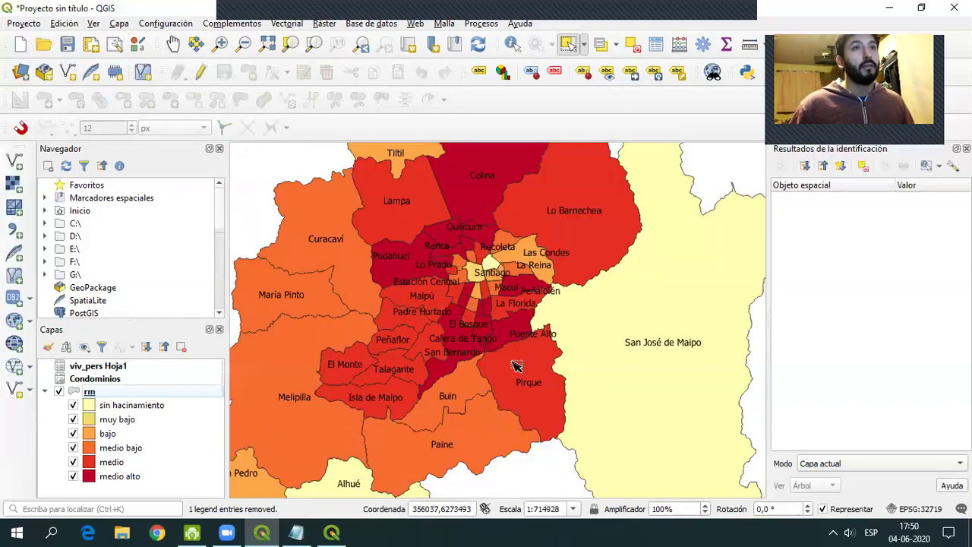
- Add the Google Satellite XYZ tile layer to the project with the whole region in view
scroll(515, 366, down, 1)
drag(531, 349, 494, 330)
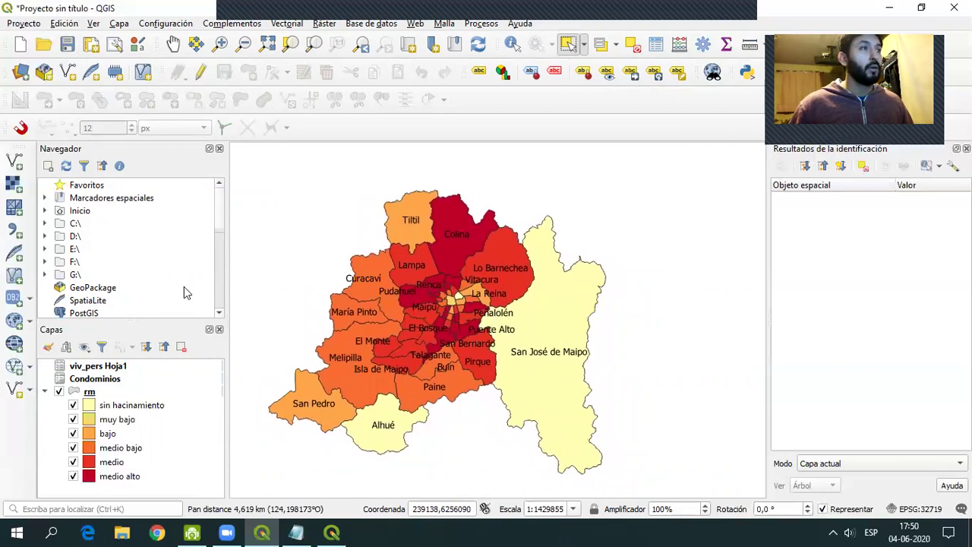
scroll(220, 243, down, 3)
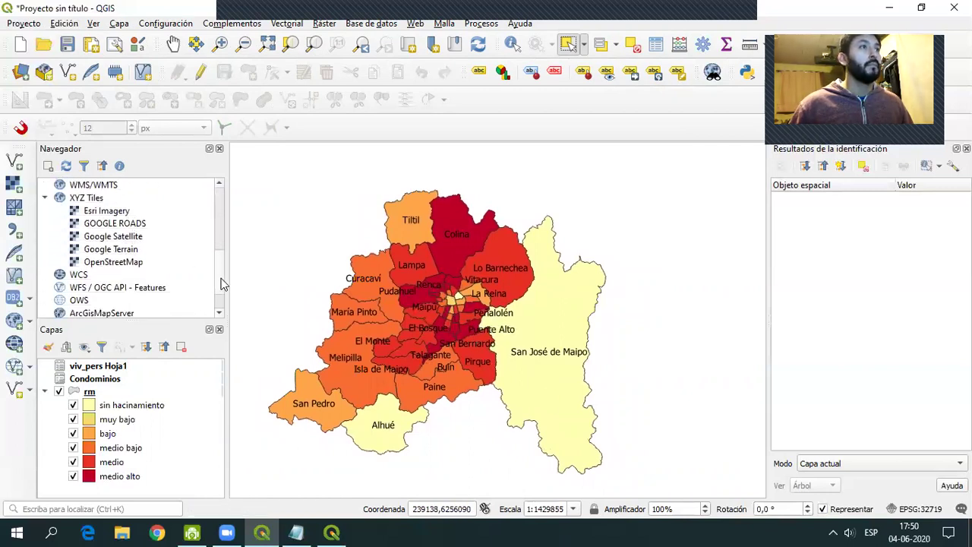
double_click(131, 237)
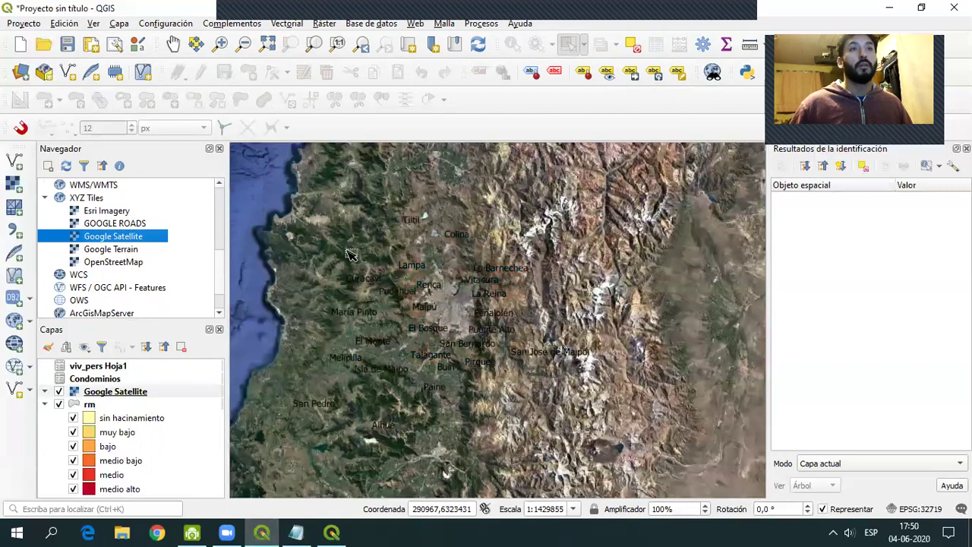
- Remove the viv_pers Hoja1 and Condominios tables from the project
right_click(95, 368)
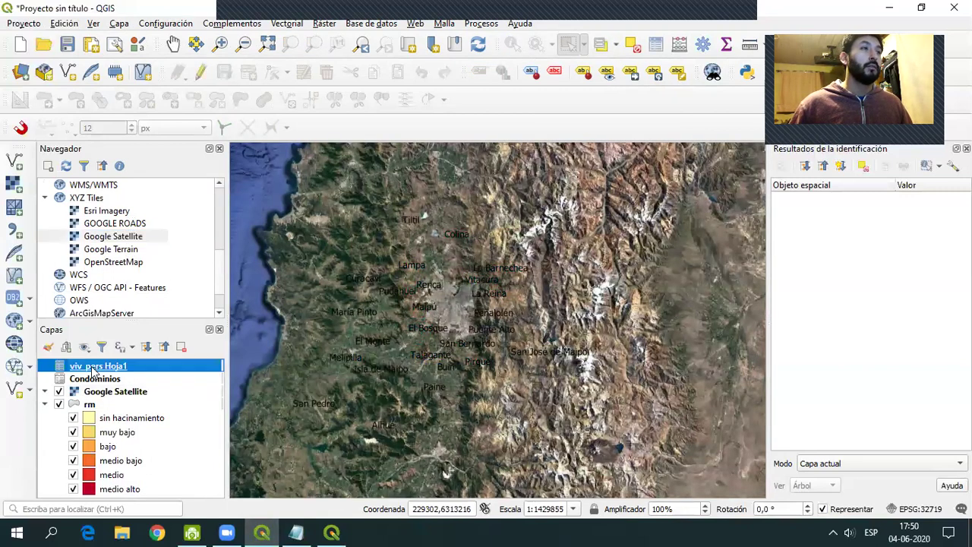
click(169, 242)
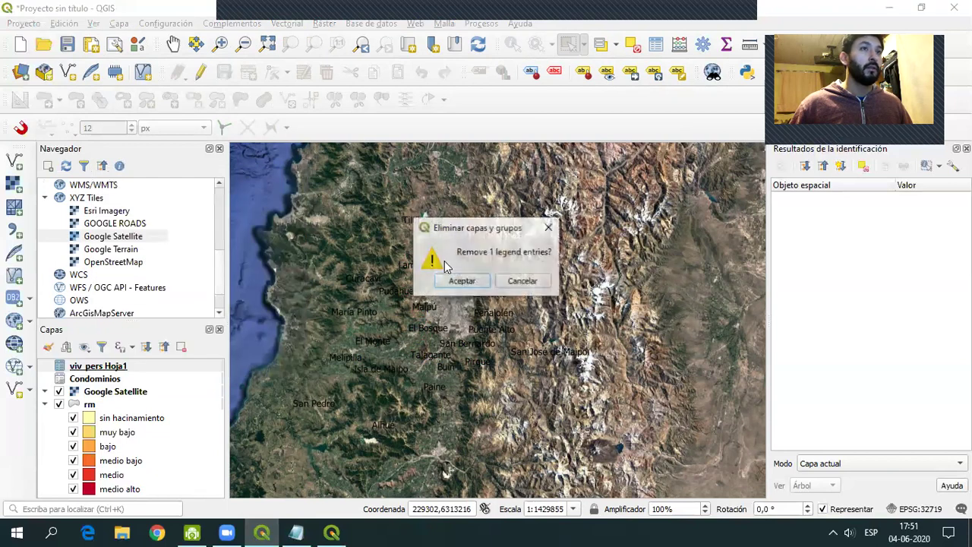
click(463, 281)
right_click(120, 368)
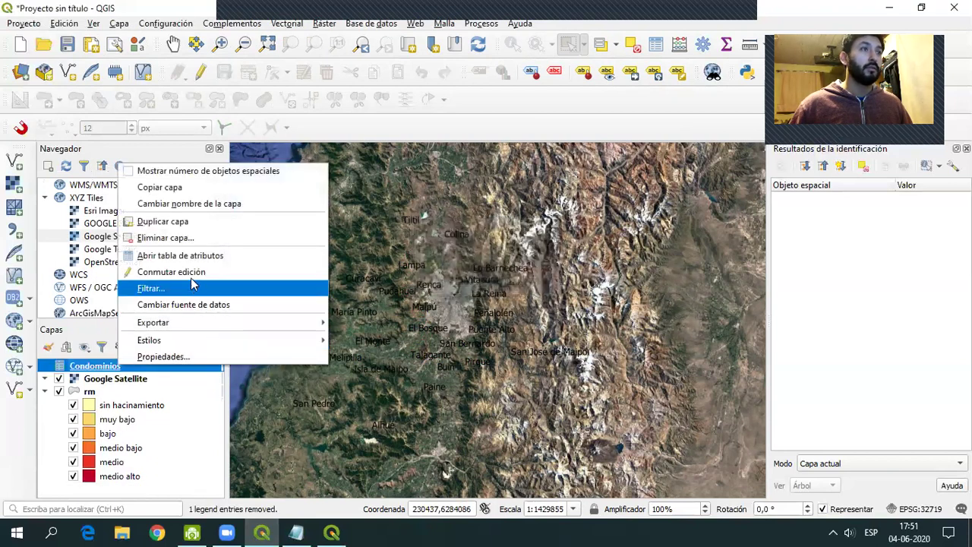
click(181, 239)
click(462, 281)
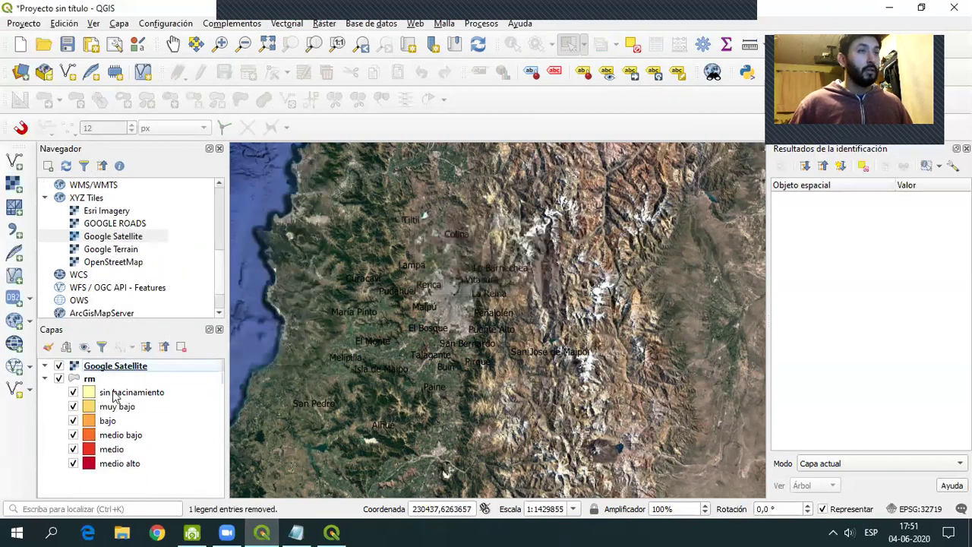
- Move the Google Satellite layer below rm in the layer order
drag(126, 369, 119, 490)
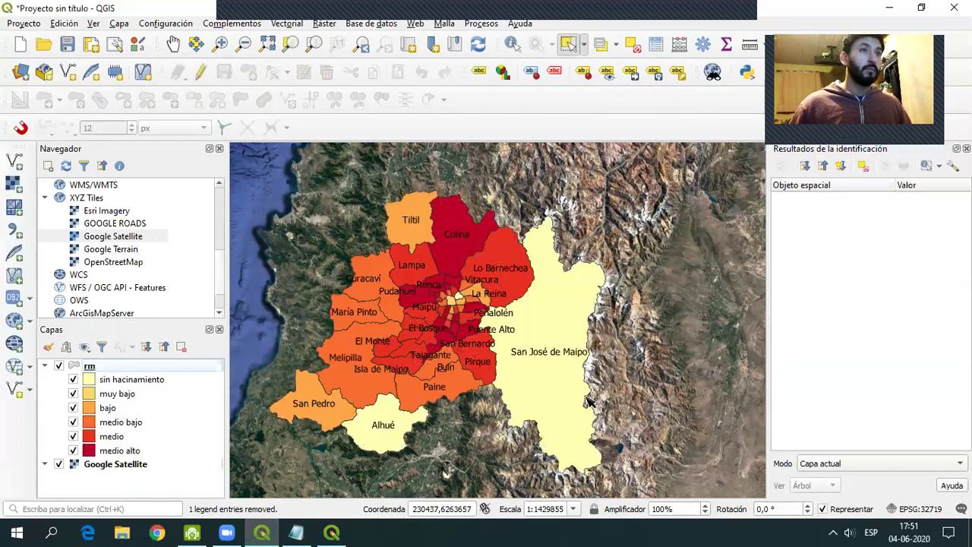
drag(511, 331, 514, 320)
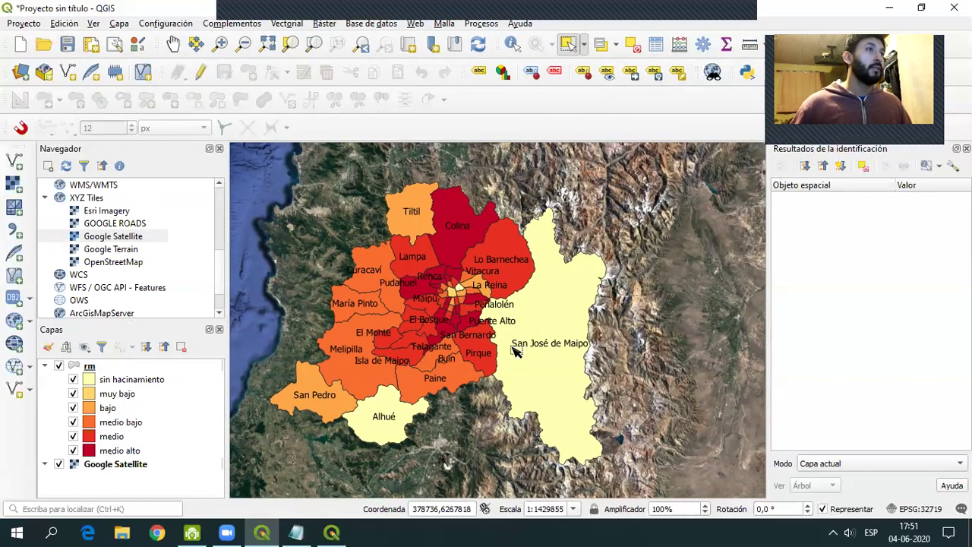
- Add the GOOGLE ROADS XYZ tile layer above the rm layer
click(125, 224)
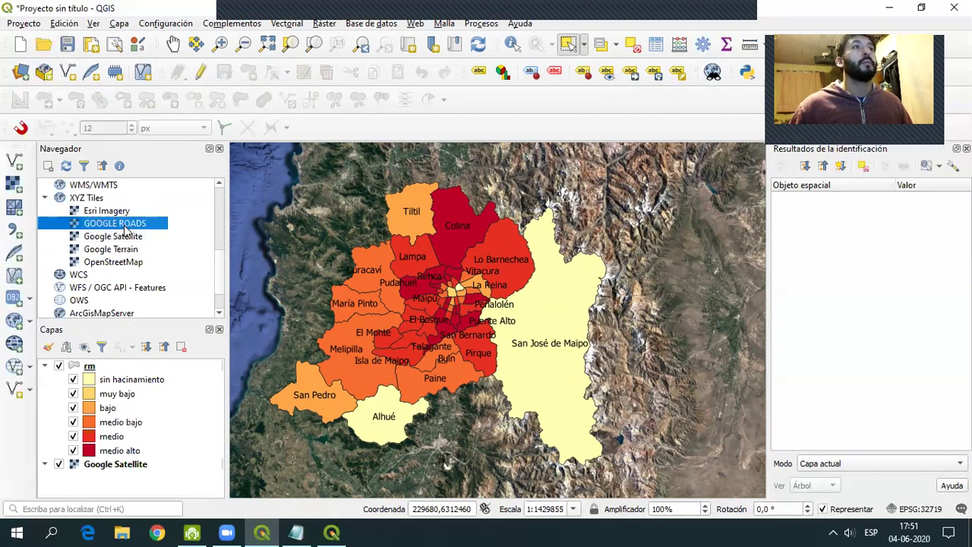
double_click(125, 224)
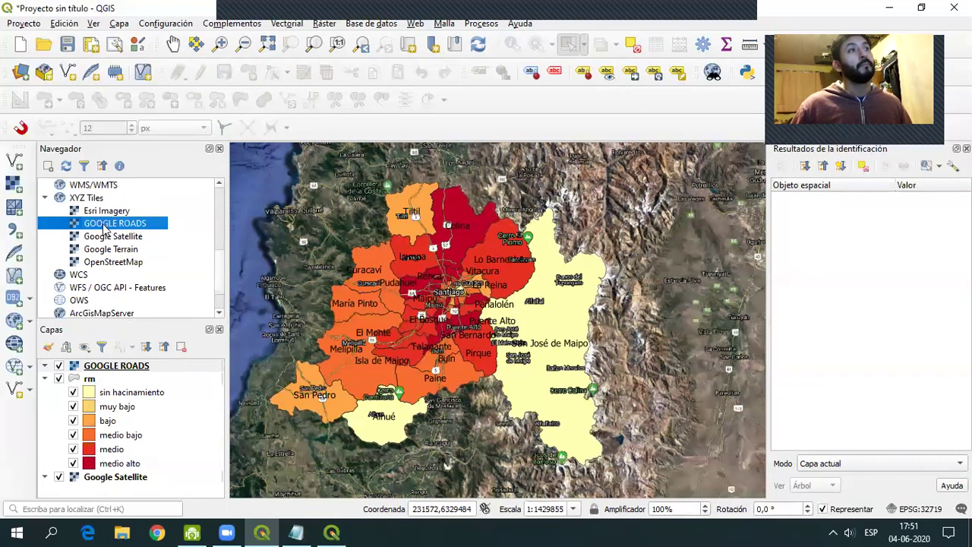
click(129, 371)
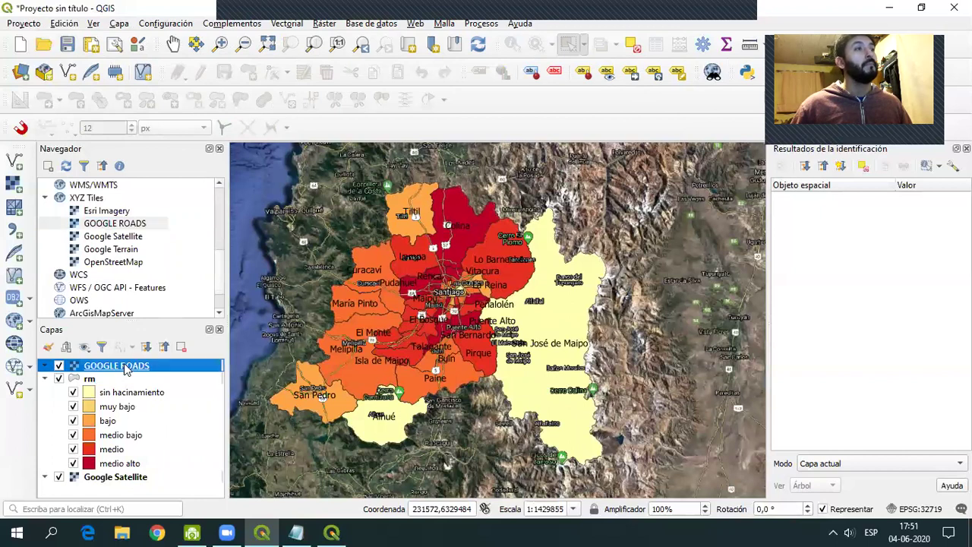
- Inspect the tile URL in the GOOGLE ROADS XYZ connection settings
right_click(137, 225)
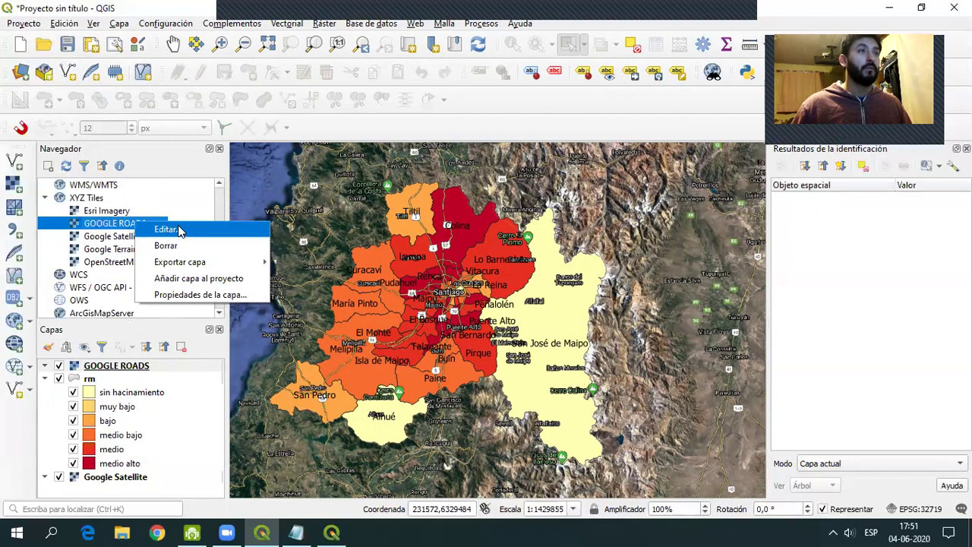
click(180, 229)
click(627, 117)
key(ctrl+a)
click(629, 117)
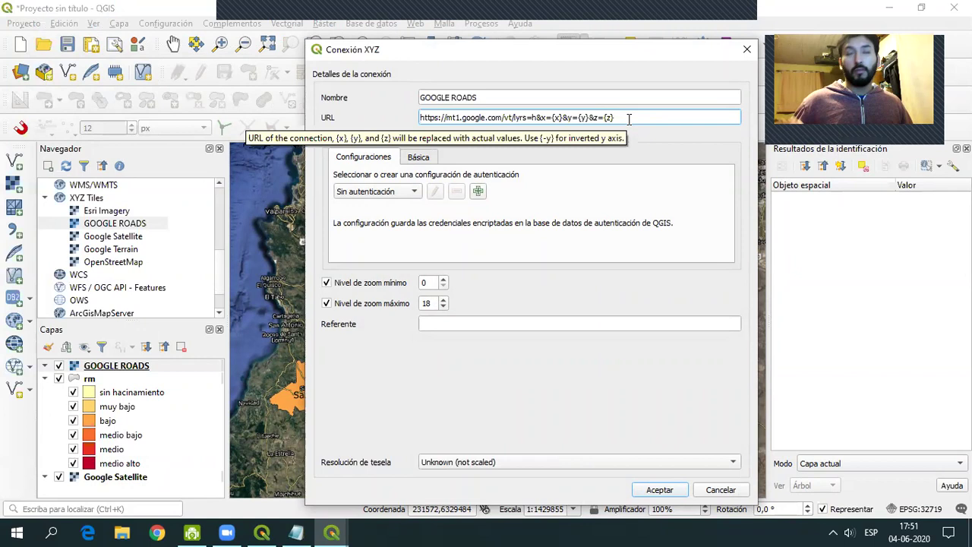
drag(629, 118, 351, 120)
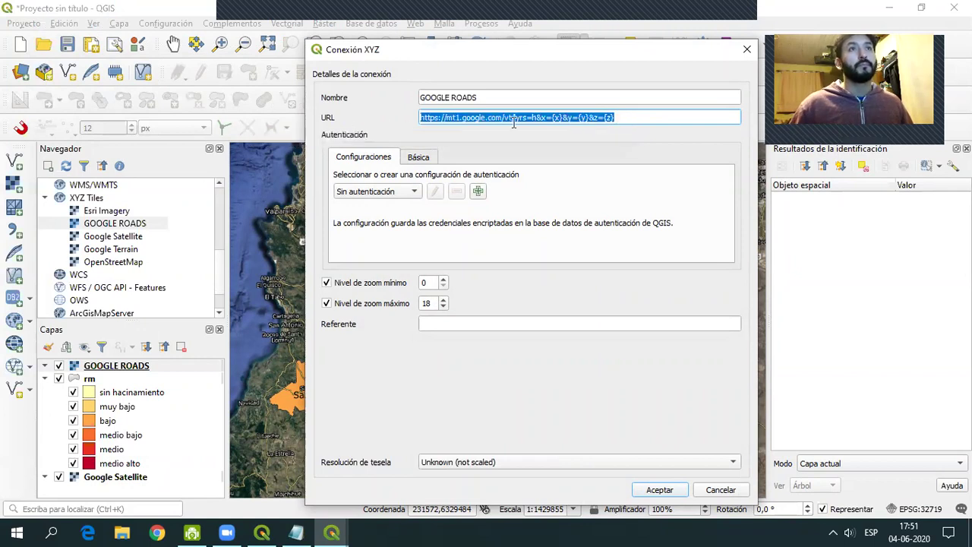
click(629, 118)
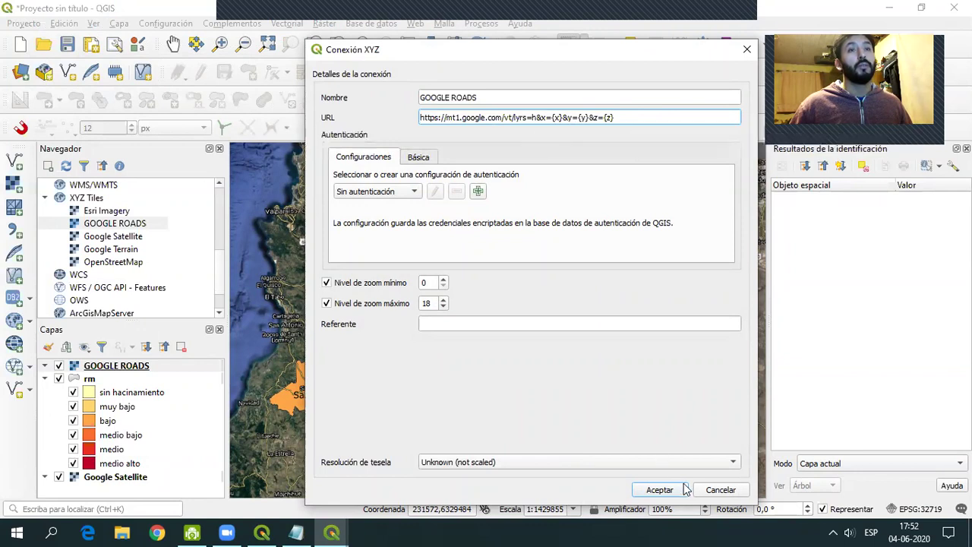
click(659, 489)
- Toggle rm and Google Satellite off and on to inspect the roads overlay, and hide the GOOGLE ROADS layer
click(59, 378)
click(59, 476)
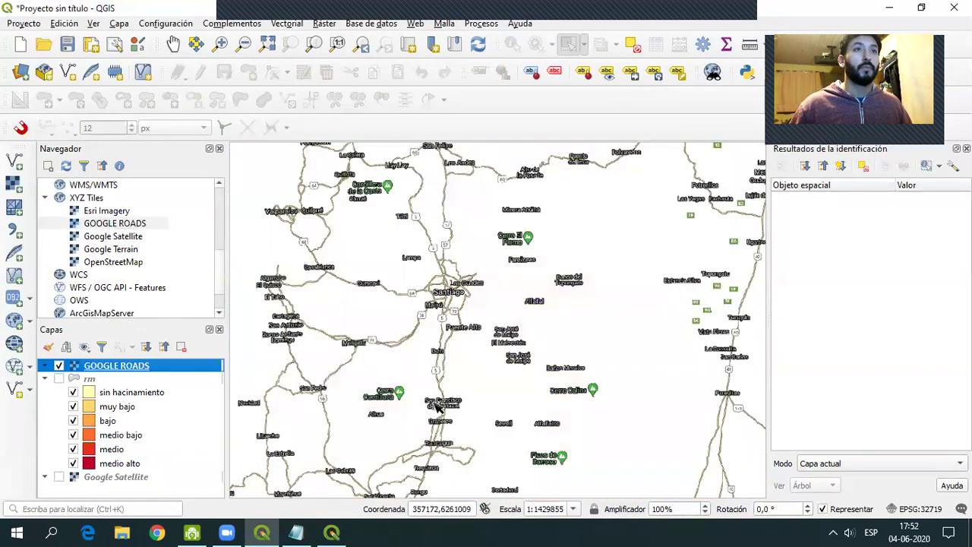
click(59, 477)
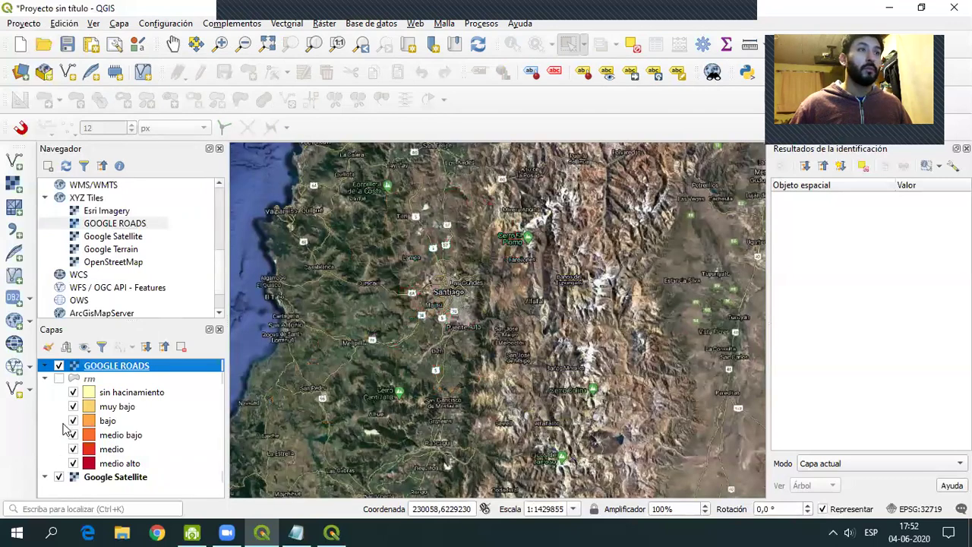
click(60, 378)
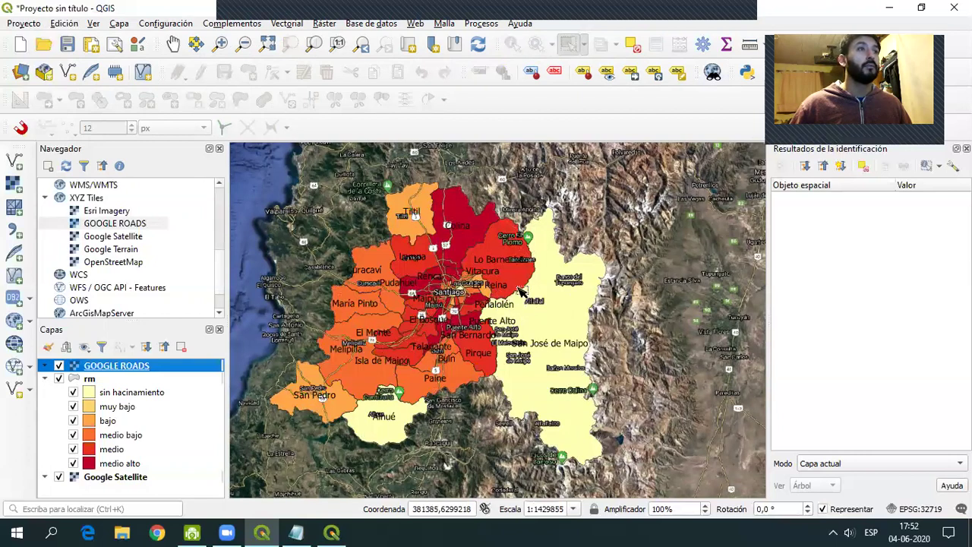
click(60, 366)
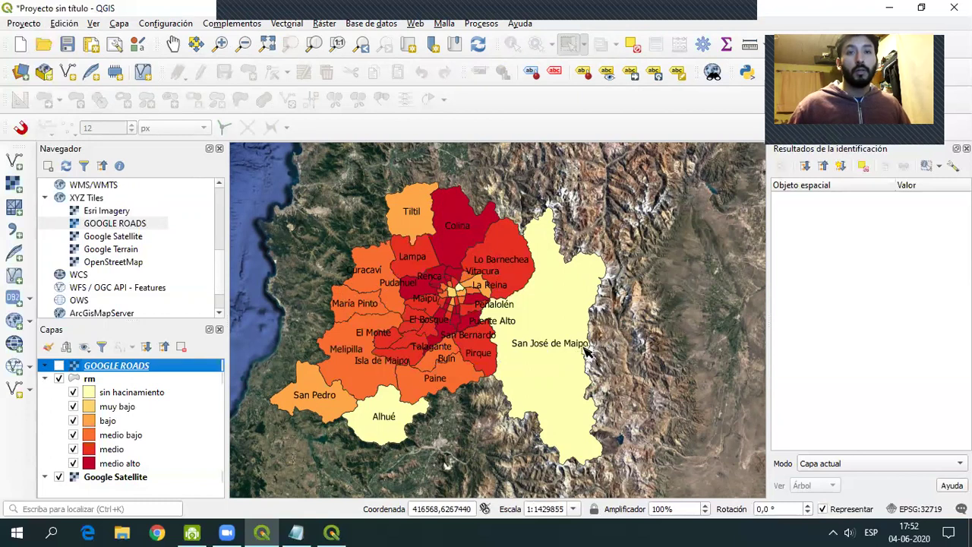
- Create a print layout titled "mapa de hacinamiento" and maximize its window
click(93, 47)
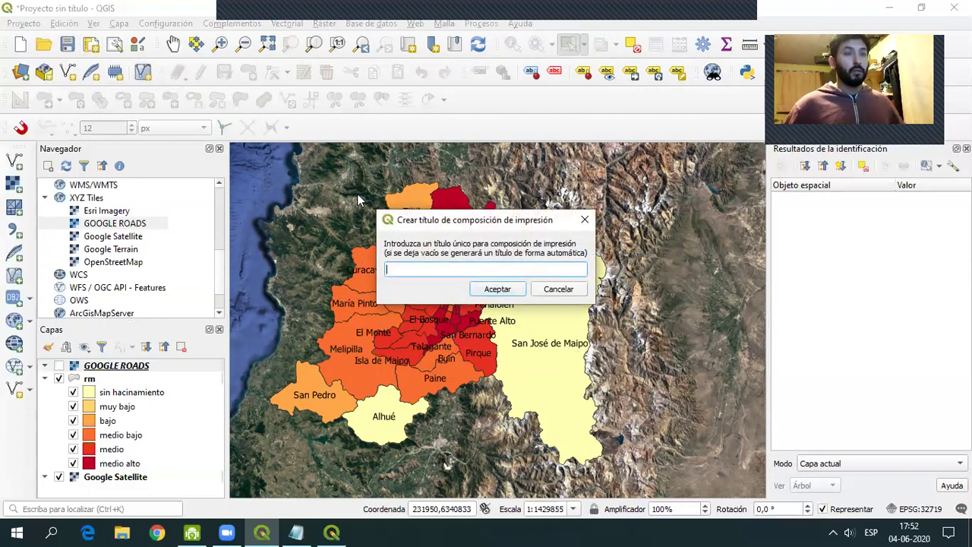
text(mapa de hacinamiento)
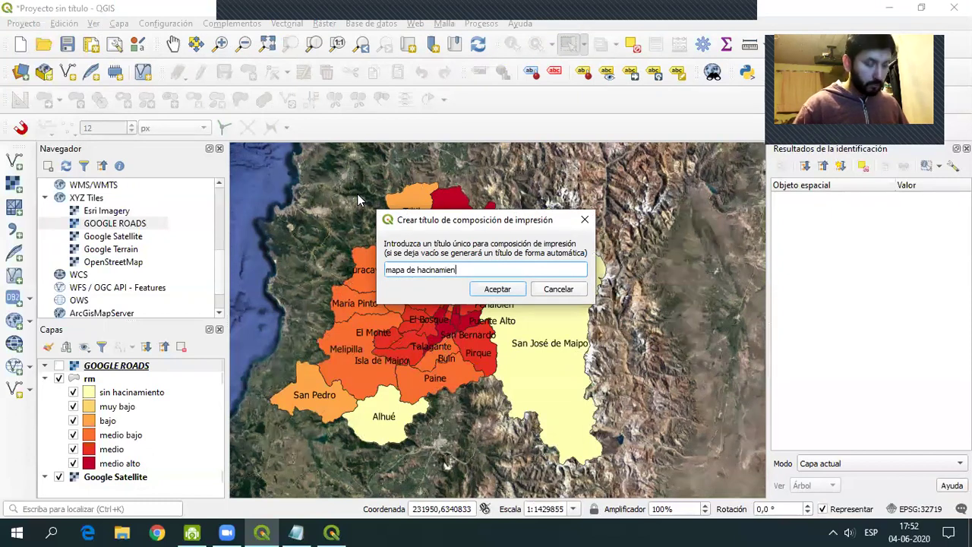
click(498, 288)
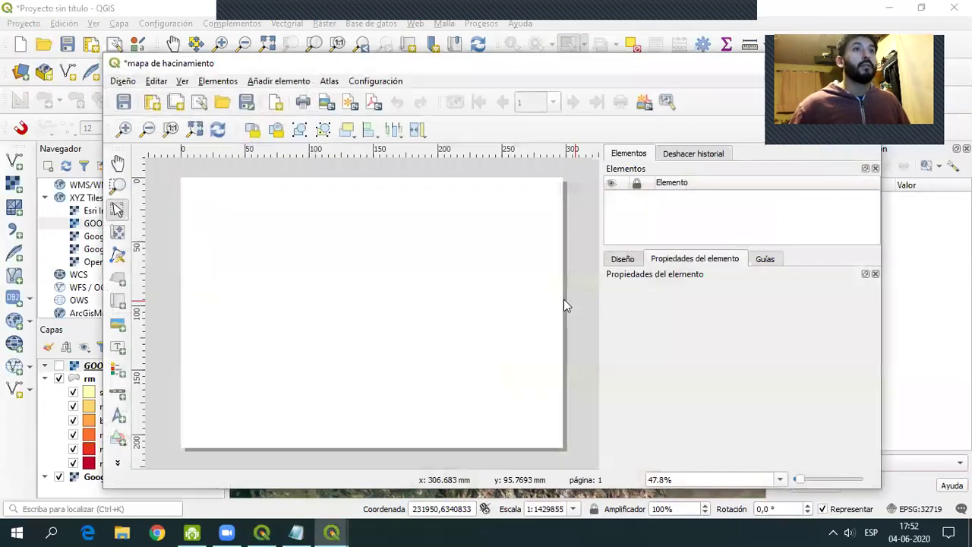
double_click(542, 65)
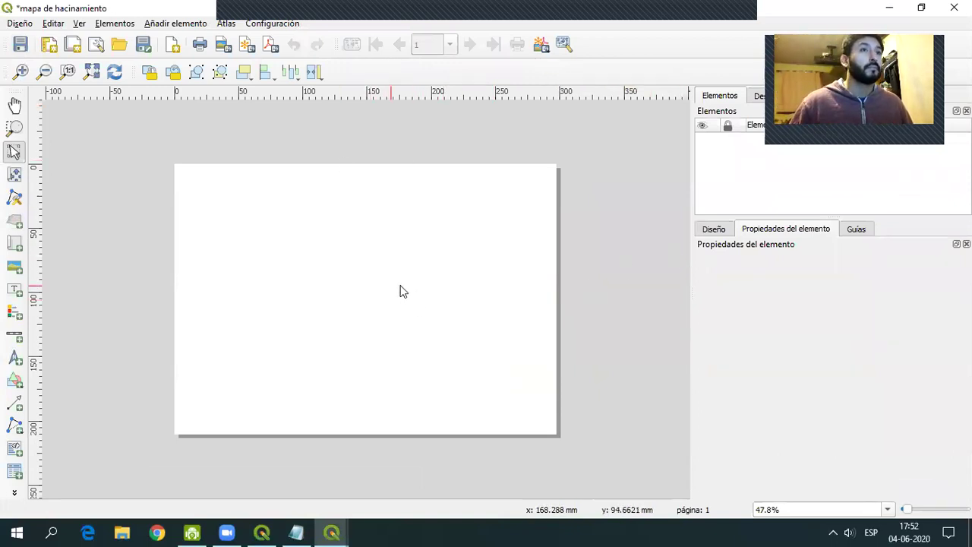
- Open the page properties of the blank layout page and its list of page sizes
right_click(544, 184)
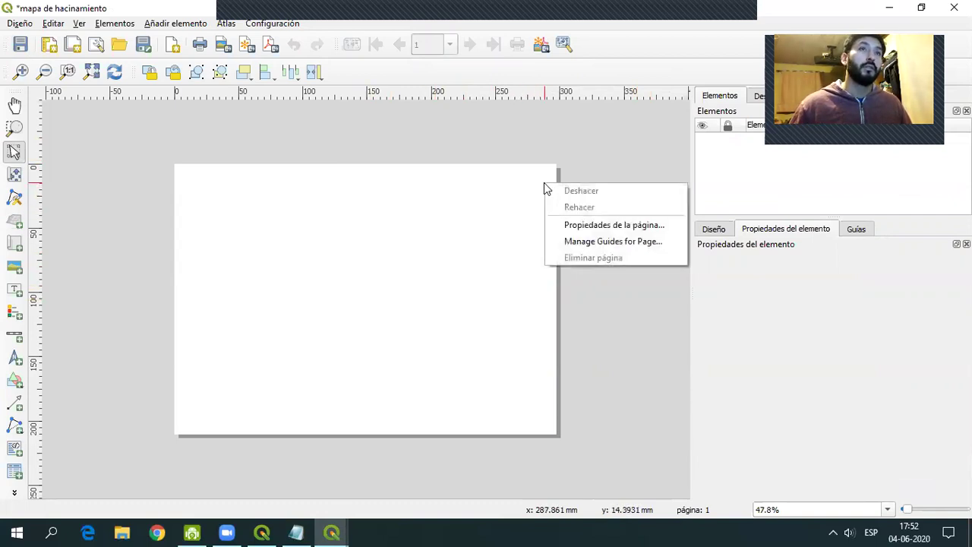
click(617, 231)
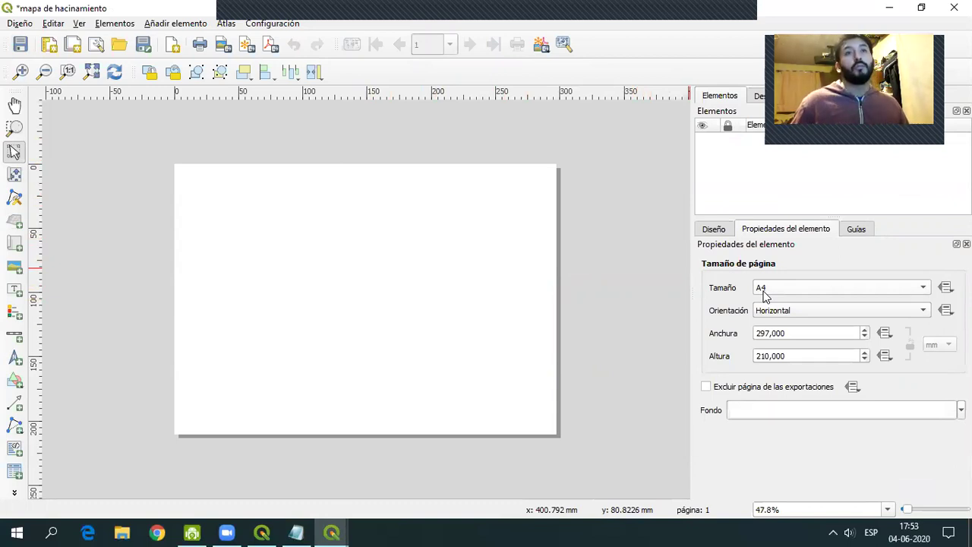
click(905, 296)
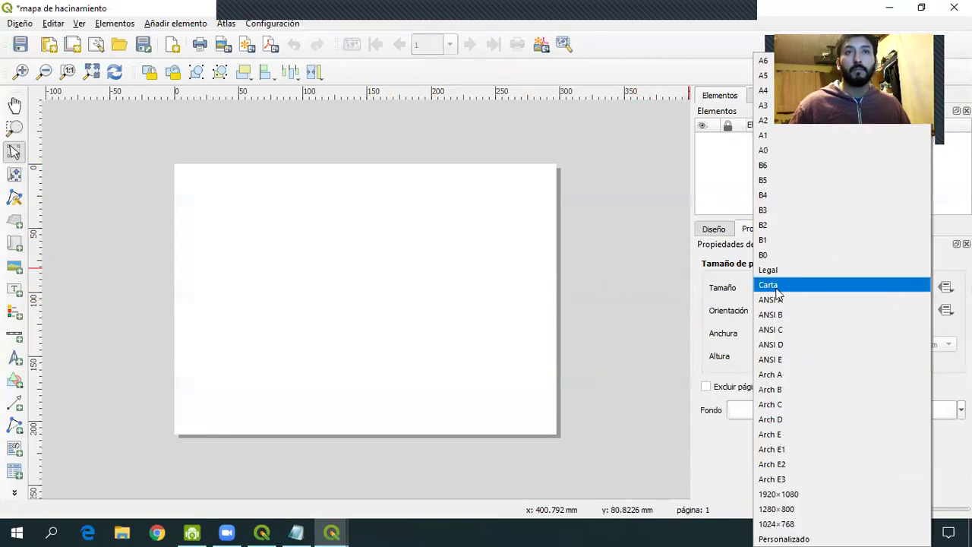